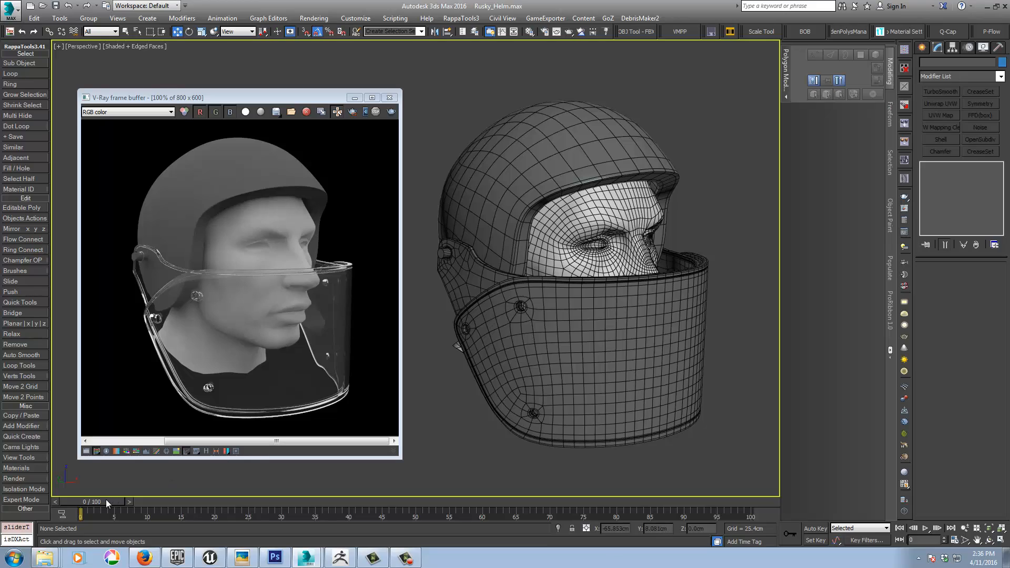
# Step: Scrub the animation to frame 21 to see the visor raised, and return to frame 0
pyautogui.moveTo(108, 500); pyautogui.dragTo(238, 449)
pyautogui.press('w')
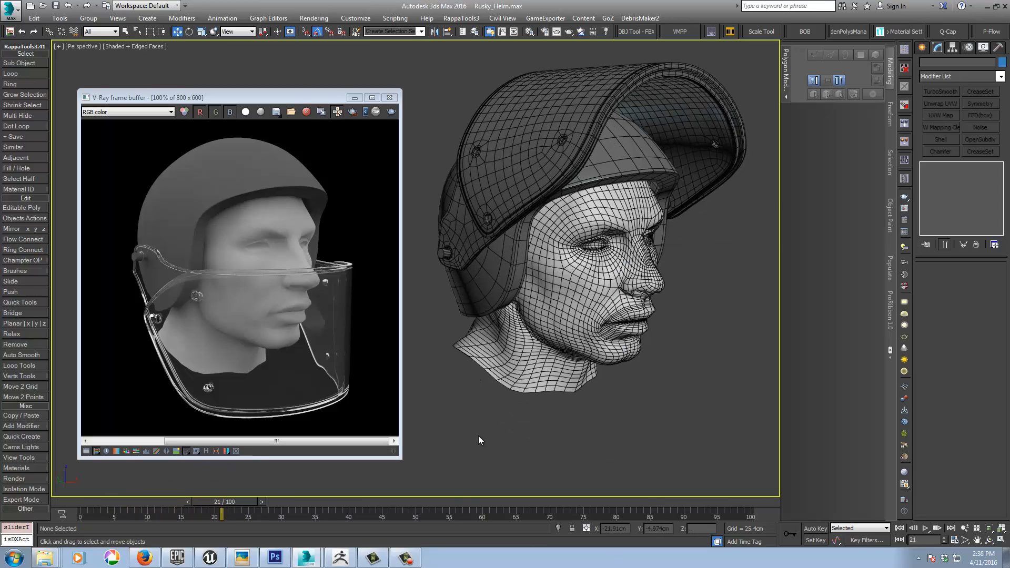
pyautogui.moveTo(478, 435)
pyautogui.keyDown('alt'); pyautogui.mouseDown(button='middle')
pyautogui.moveTo(563, 426)
pyautogui.moveTo(564, 439)
pyautogui.moveTo(582, 437)
pyautogui.moveTo(430, 434)
pyautogui.moveTo(525, 429)
pyautogui.moveTo(483, 446)
pyautogui.mouseUp(button='middle'); pyautogui.keyUp('alt')
pyautogui.moveTo(221, 504); pyautogui.dragTo(65, 517)
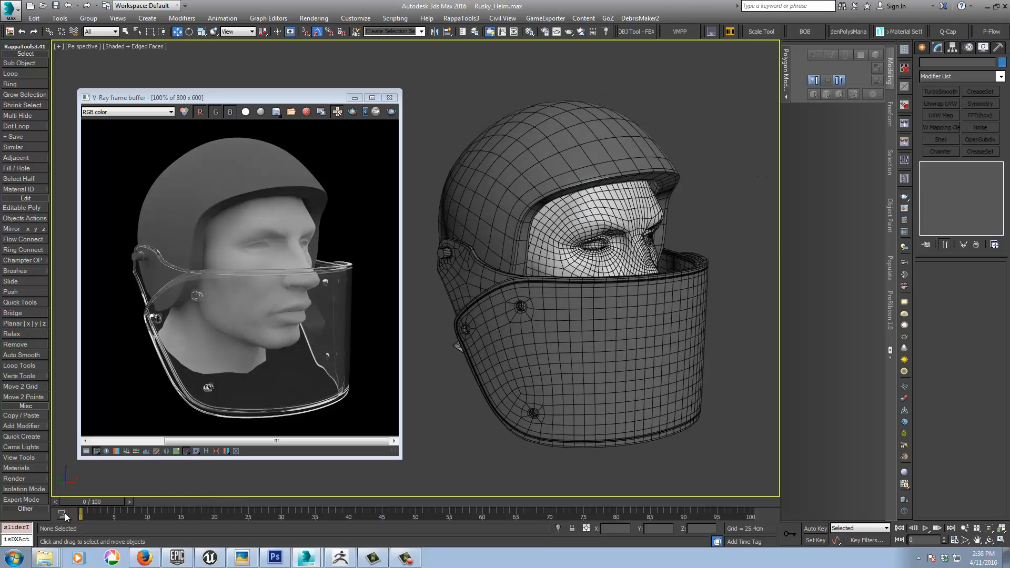
# Step: Examine the front visor's rim, rivet holes and curved outer surface, and compare the mesh with its V-Ray render
pyautogui.click(354, 98)
pyautogui.scroll(2, 489, 274)
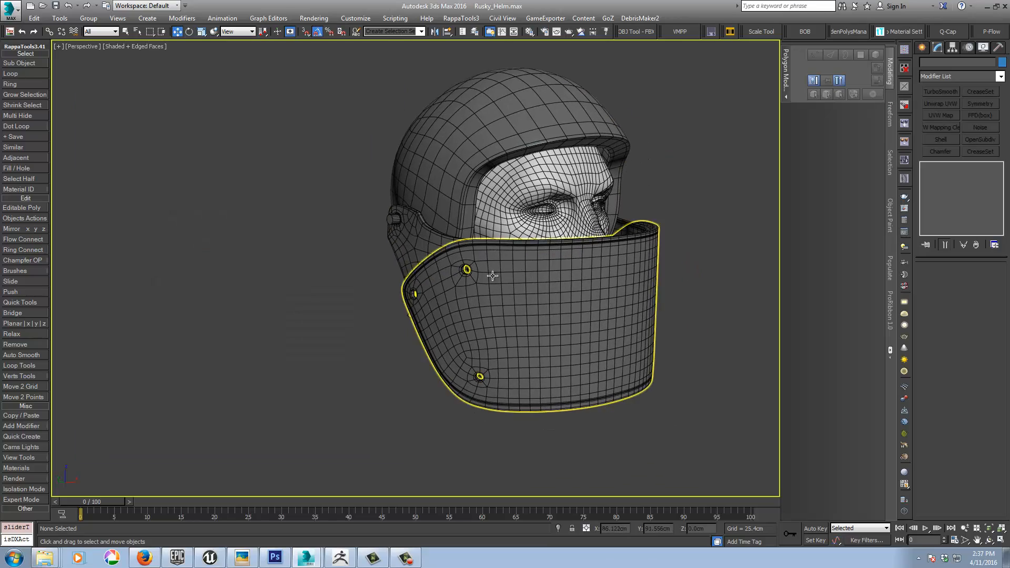
pyautogui.scroll(4, 475, 257)
pyautogui.scroll(2, 474, 254)
pyautogui.moveTo(474, 250)
pyautogui.keyDown('alt'); pyautogui.mouseDown(button='middle')
pyautogui.moveTo(507, 198)
pyautogui.moveTo(522, 232)
pyautogui.moveTo(433, 266)
pyautogui.moveTo(329, 284)
pyautogui.mouseUp(button='middle'); pyautogui.keyUp('alt')
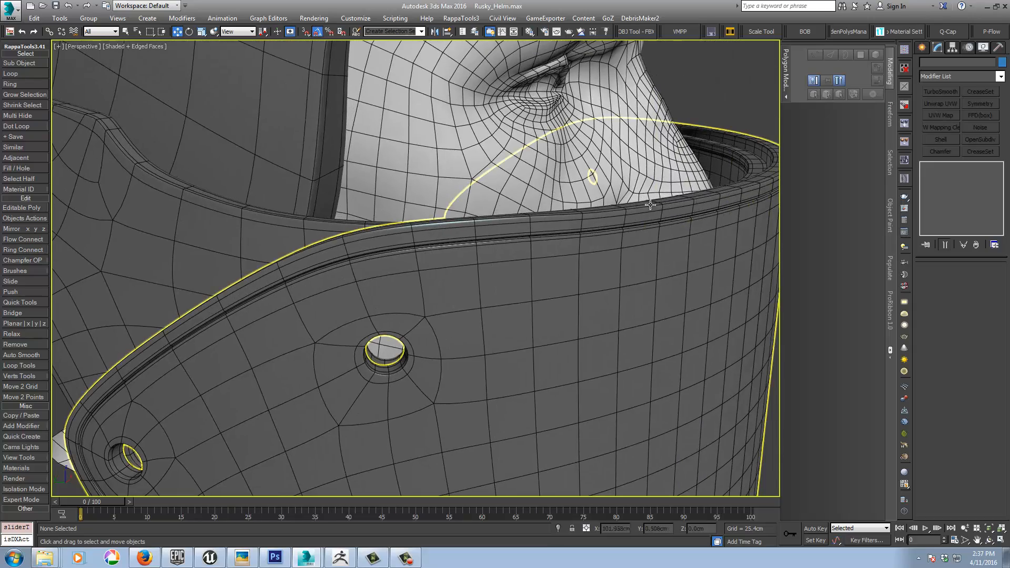
pyautogui.moveTo(696, 194)
pyautogui.mouseDown(button='middle')
pyautogui.moveTo(590, 241)
pyautogui.moveTo(636, 232)
pyautogui.moveTo(621, 289)
pyautogui.moveTo(579, 256)
pyautogui.mouseUp(button='middle')
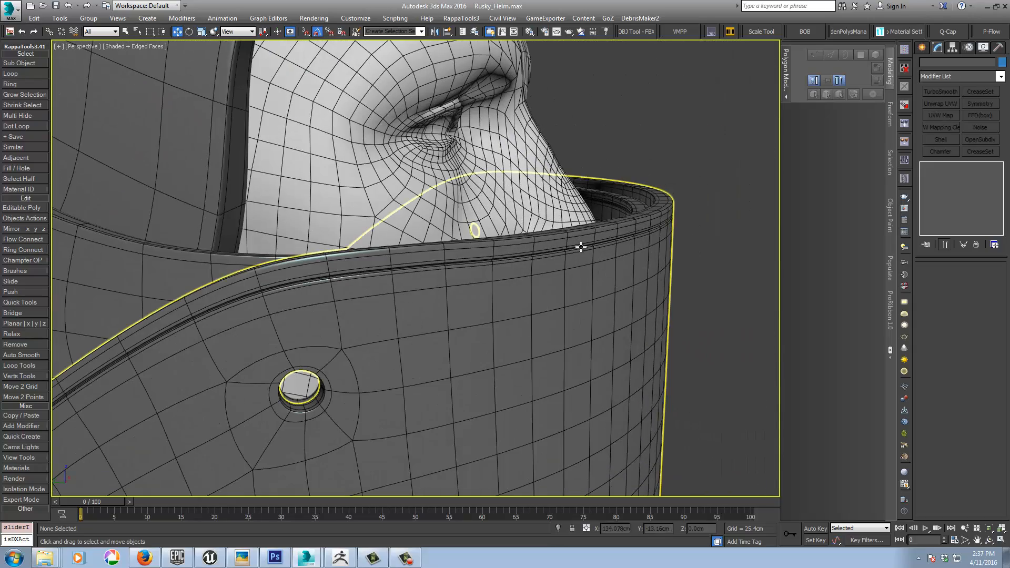
pyautogui.moveTo(441, 341); pyautogui.dragTo(478, 331, button='middle')
pyautogui.scroll(-3, 489, 324)
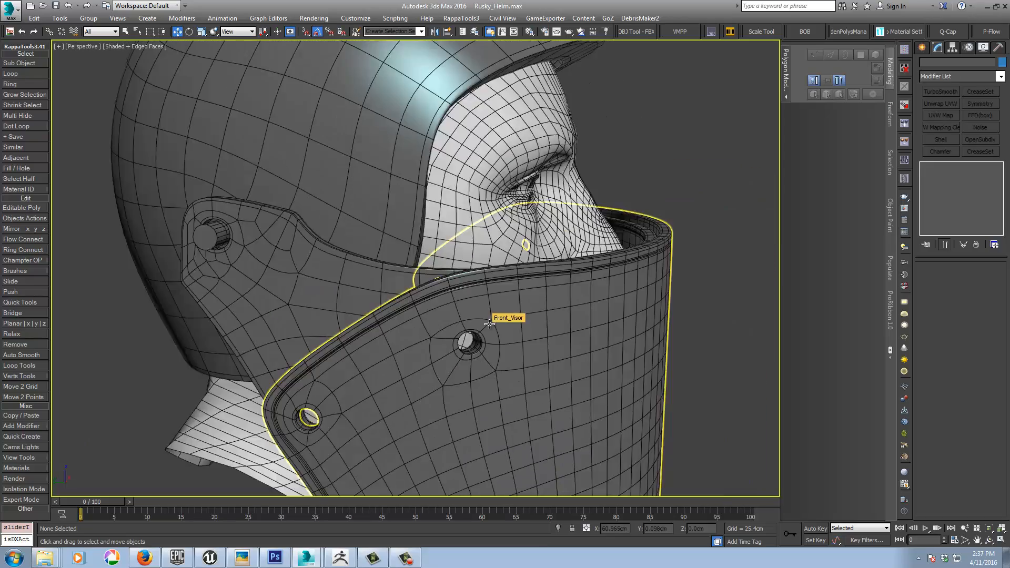
pyautogui.scroll(-4, 511, 364)
pyautogui.keyDown('alt'); pyautogui.moveTo(512, 364); pyautogui.dragTo(478, 410, button='middle'); pyautogui.keyUp('alt')
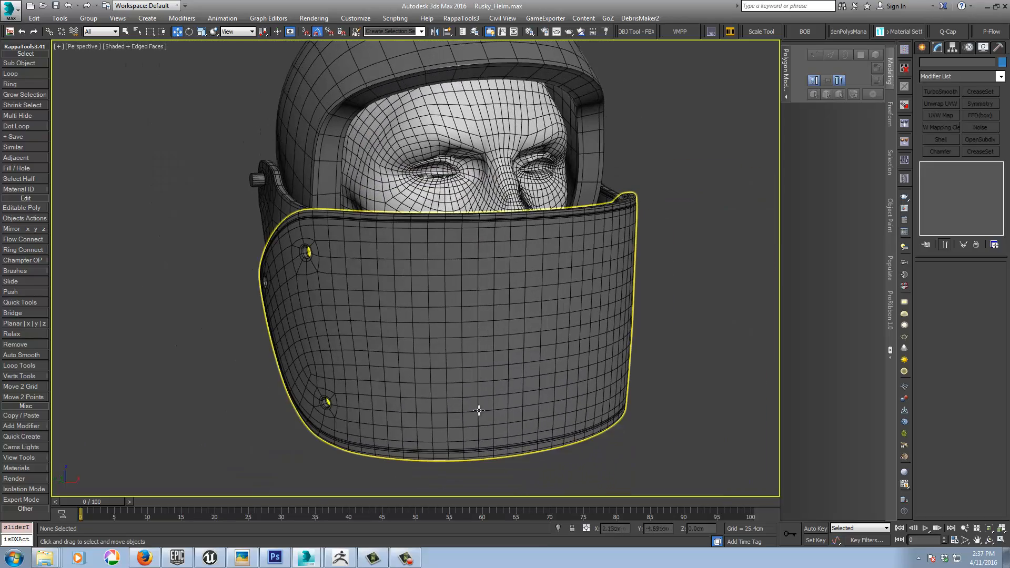
pyautogui.keyDown('alt'); pyautogui.moveTo(401, 417); pyautogui.dragTo(373, 337, button='middle'); pyautogui.keyUp('alt')
pyautogui.keyDown('alt'); pyautogui.moveTo(429, 372); pyautogui.dragTo(441, 343, button='middle'); pyautogui.keyUp('alt')
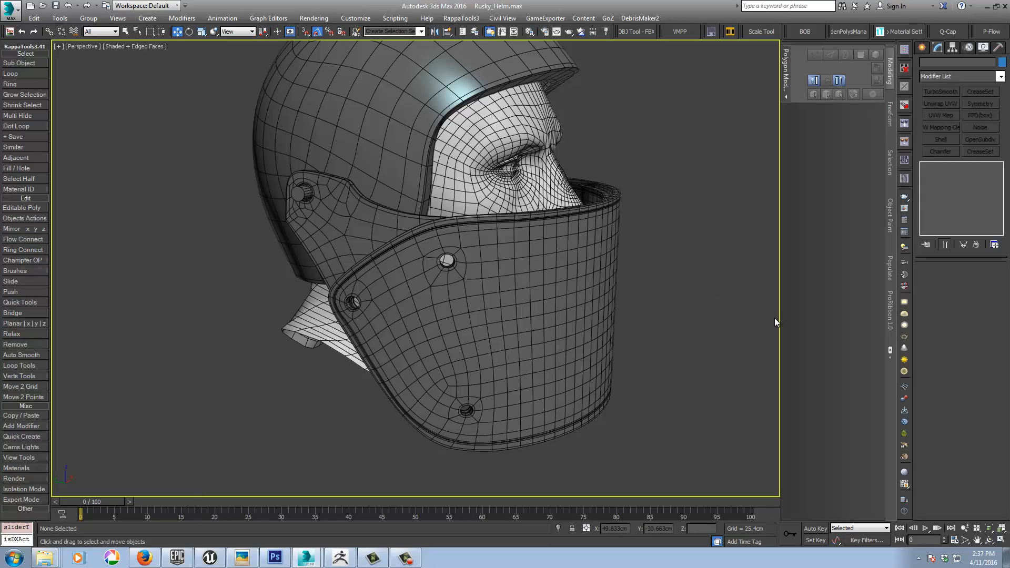
pyautogui.click(904, 208)
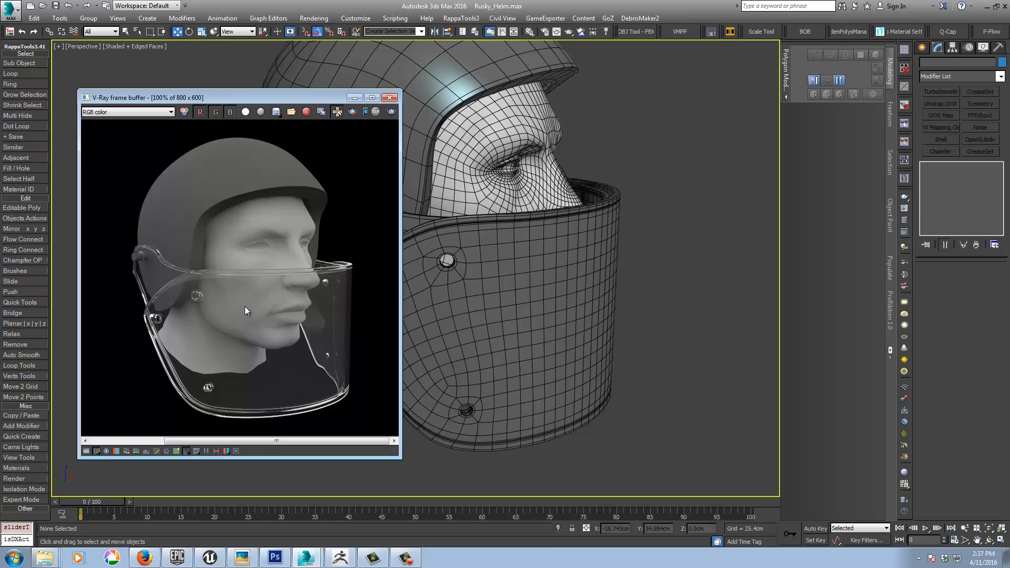
pyautogui.click(390, 98)
# Step: Examine the side bracket's pivot hole, the visor's overlap with it, and the head mesh underneath
pyautogui.moveTo(463, 240); pyautogui.dragTo(419, 234, button='middle')
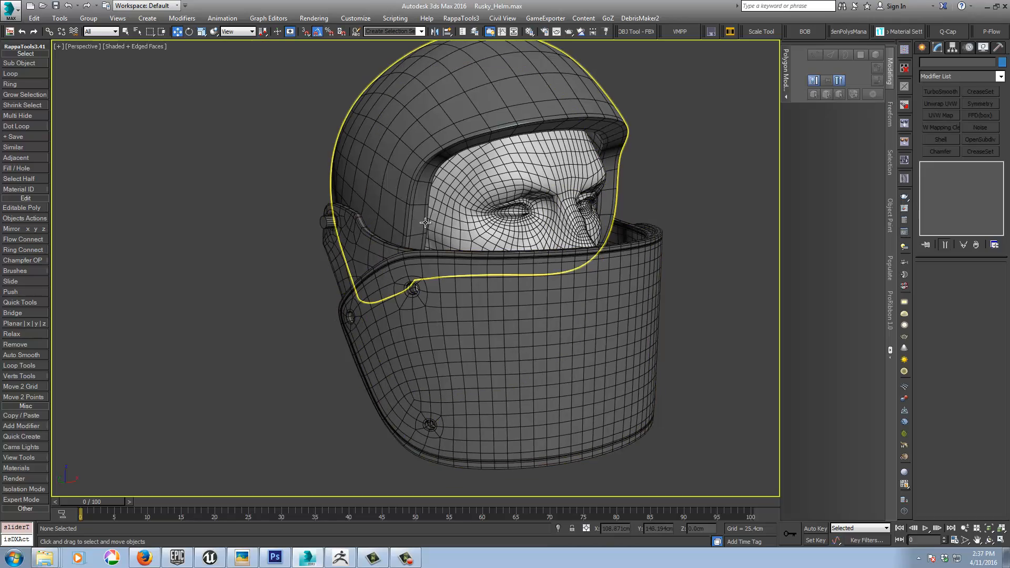
pyautogui.keyDown('alt'); pyautogui.moveTo(353, 255); pyautogui.dragTo(406, 223, button='middle'); pyautogui.keyUp('alt')
pyautogui.scroll(7, 406, 222)
pyautogui.scroll(-1, 410, 188)
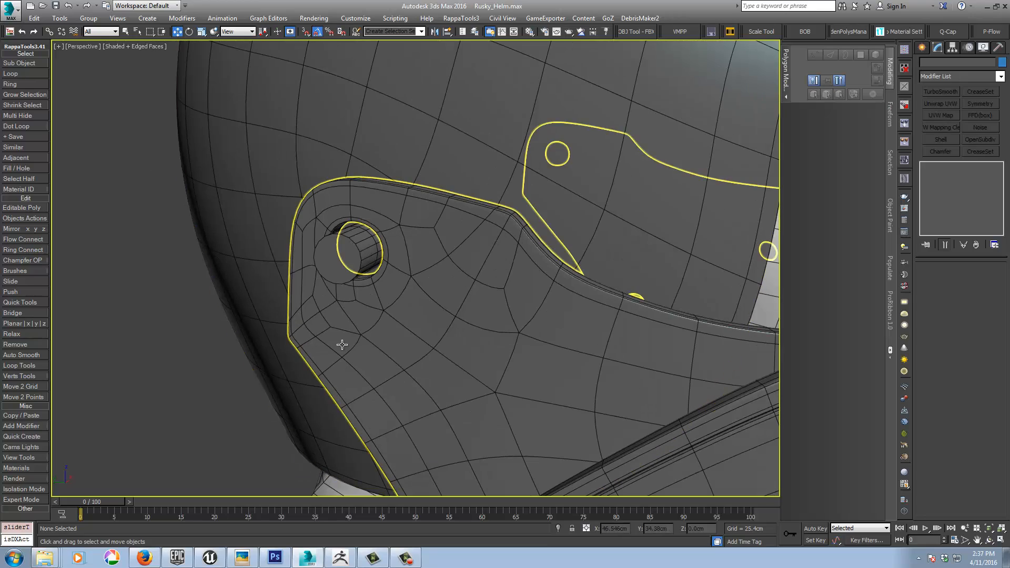
pyautogui.scroll(-5, 407, 305)
pyautogui.moveTo(431, 354); pyautogui.dragTo(339, 196, button='middle')
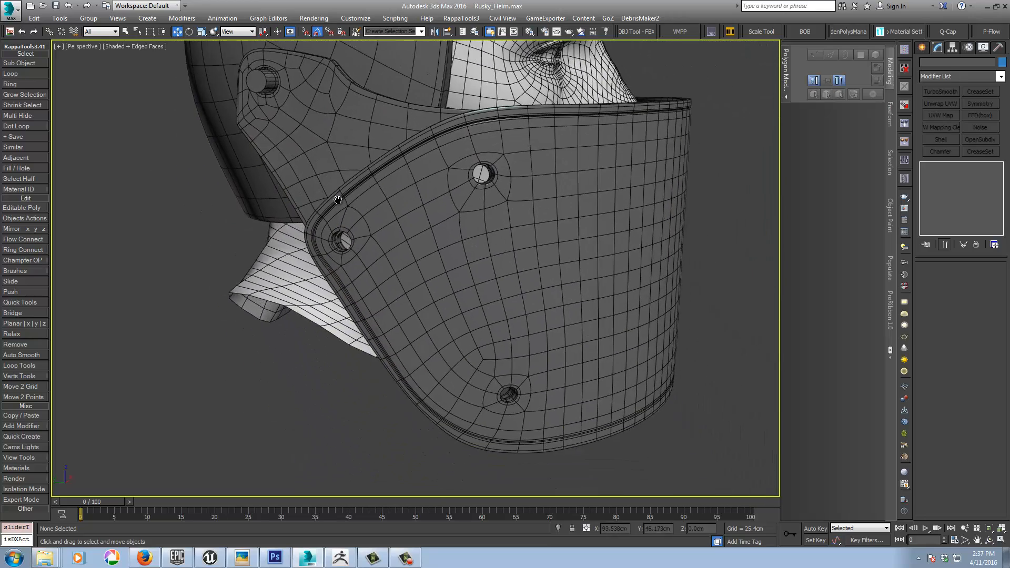
pyautogui.keyDown('alt'); pyautogui.moveTo(434, 252); pyautogui.dragTo(458, 260, button='middle'); pyautogui.keyUp('alt')
pyautogui.scroll(8, 559, 181)
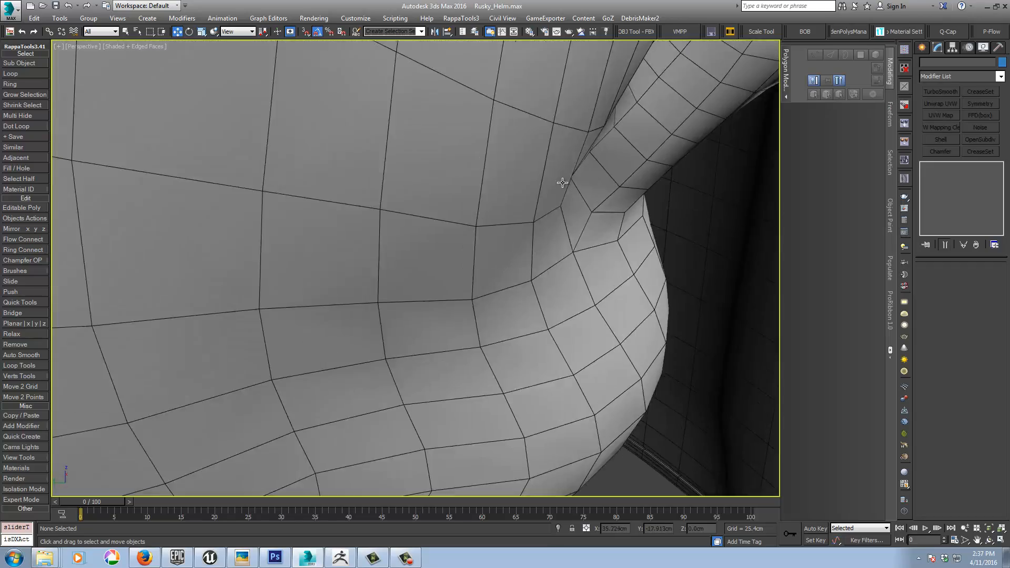
pyautogui.moveTo(288, 97); pyautogui.dragTo(514, 327, button='middle')
pyautogui.scroll(-5, 475, 238)
pyautogui.scroll(5, 512, 265)
pyautogui.scroll(-6, 487, 270)
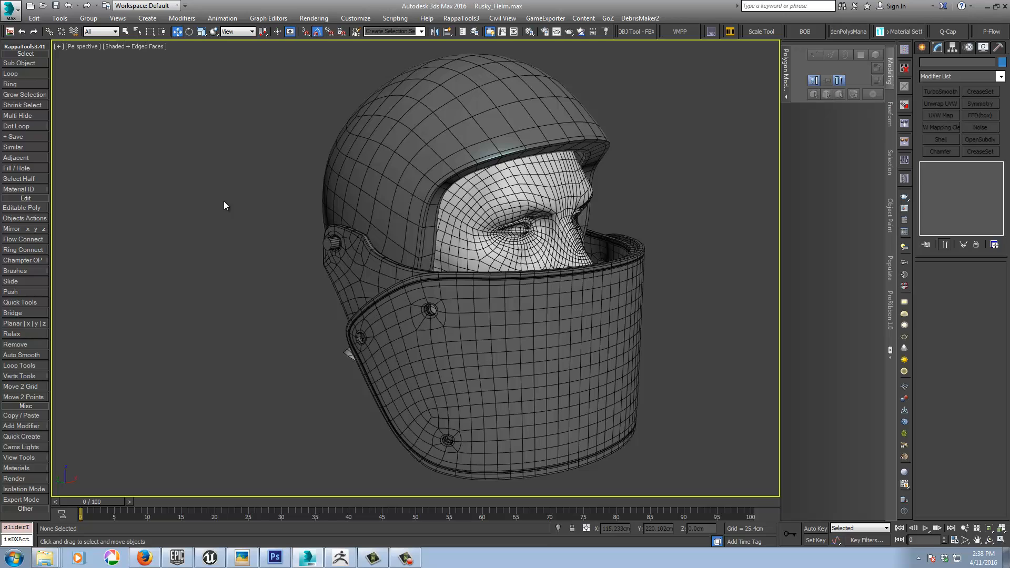
# Step: Unhide all objects to study the hinge reference photo in the Left view, and switch to ZBrush
pyautogui.rightClick(203, 226)
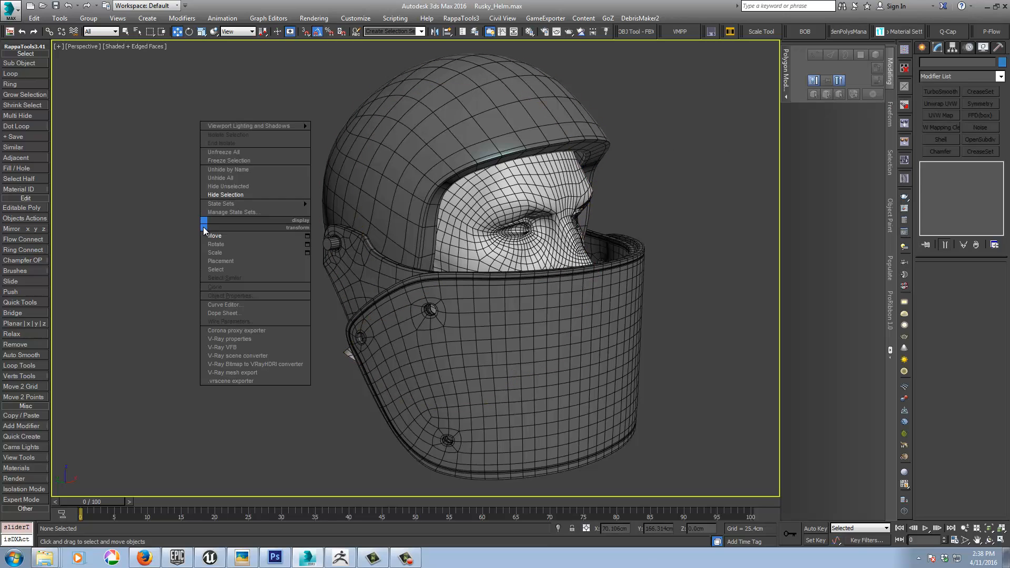
pyautogui.click(220, 180)
pyautogui.press('l')
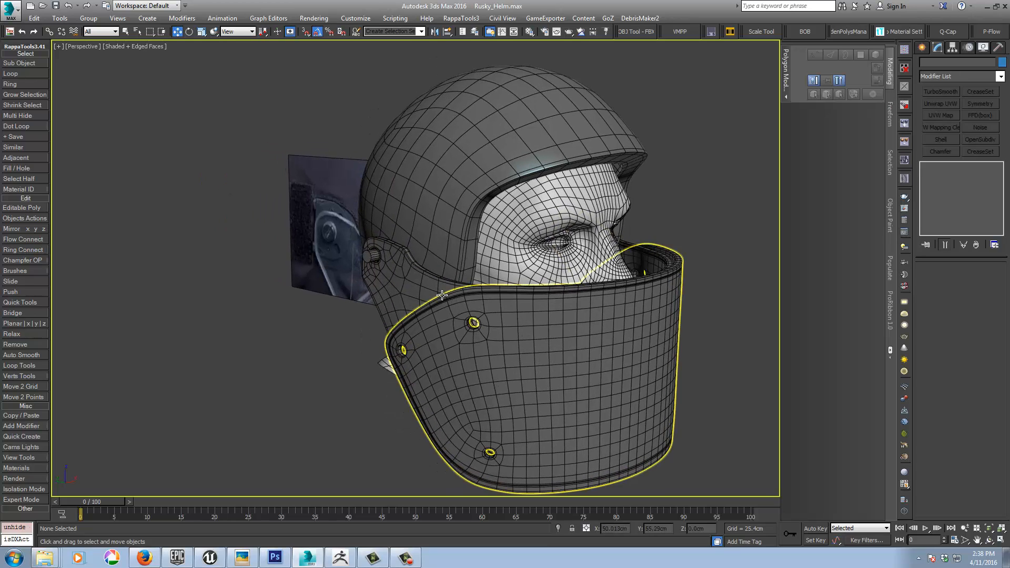
pyautogui.scroll(-5, 373, 268)
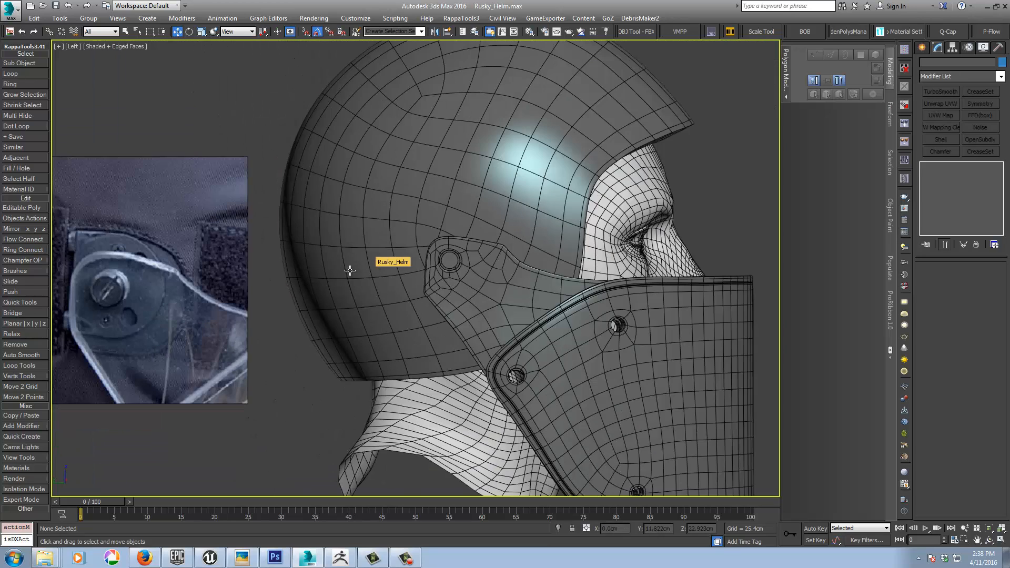
pyautogui.moveTo(145, 295); pyautogui.dragTo(463, 254, button='middle')
pyautogui.scroll(5, 463, 254)
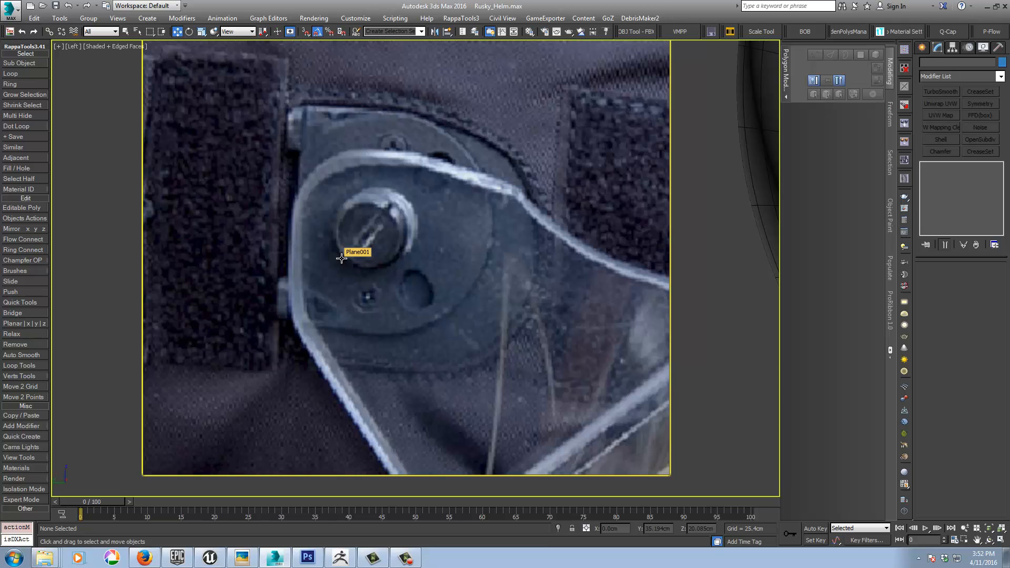
pyautogui.click(340, 559)
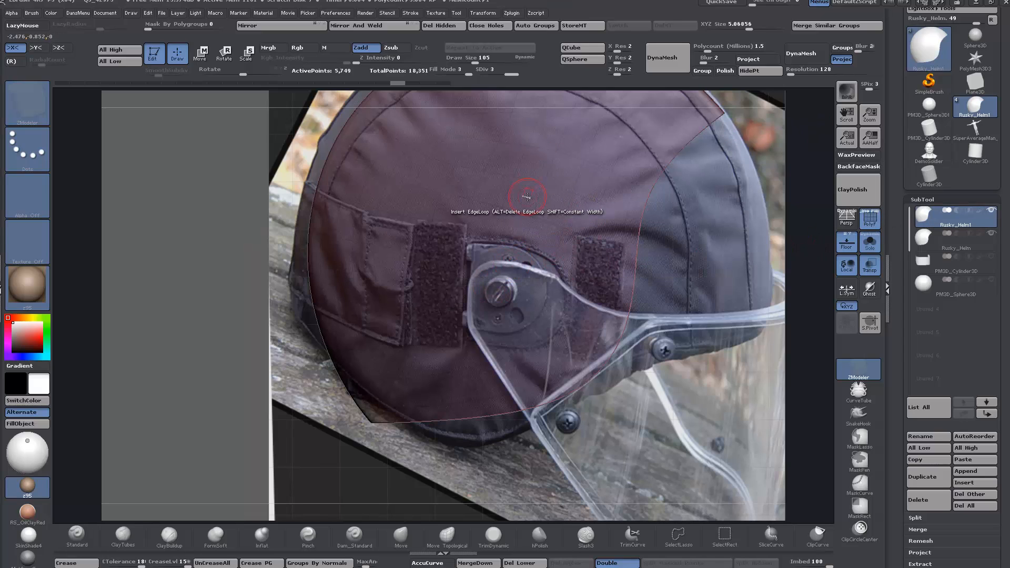
# Step: Try to extract the masked hinge area of the helmet by isolating it and deleting its lower subdivision levels and hidden geometry
pyautogui.press('ctrl')
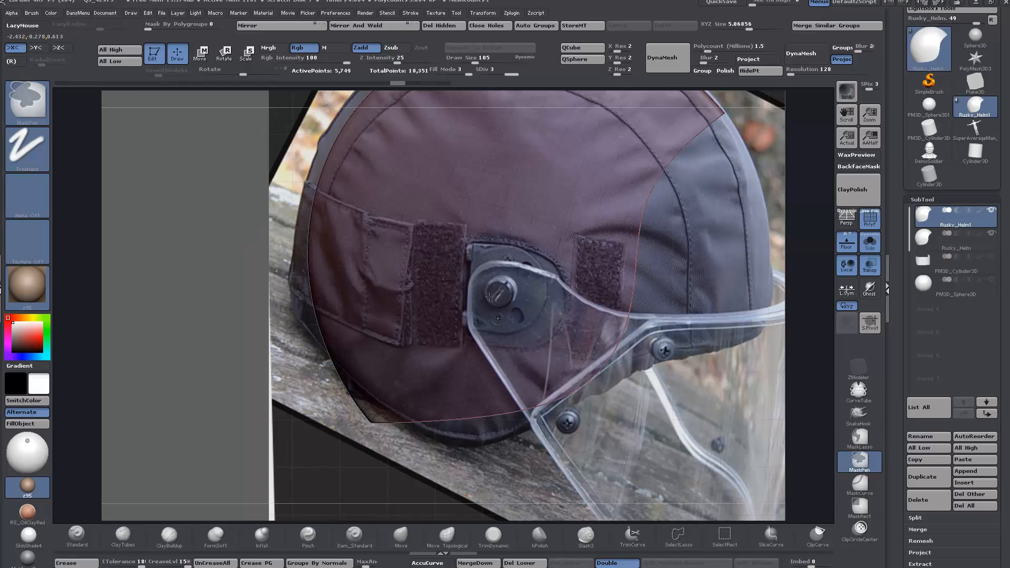
pyautogui.press('ctrl')
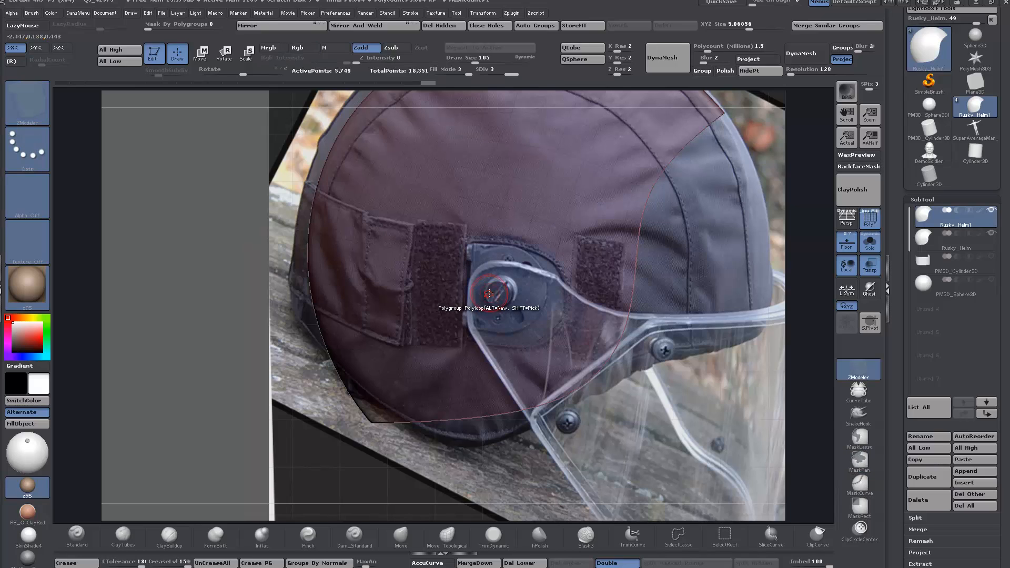
pyautogui.keyDown('ctrl'); pyautogui.keyDown('shift'); pyautogui.click(514, 286); pyautogui.keyUp('shift'); pyautogui.keyUp('ctrl')
pyautogui.keyDown('ctrl'); pyautogui.keyDown('shift'); pyautogui.click(535, 287); pyautogui.keyUp('shift'); pyautogui.keyUp('ctrl')
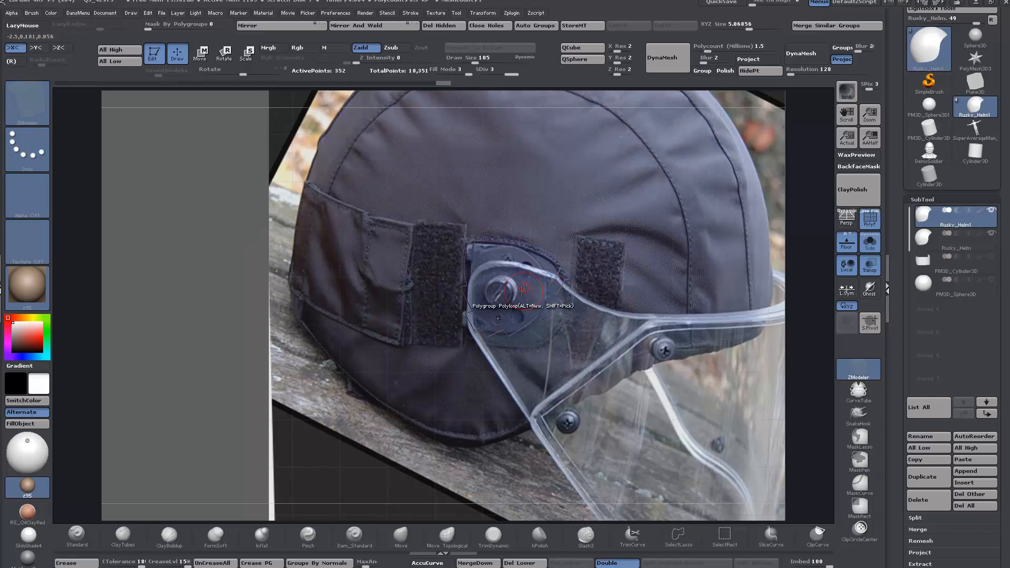
pyautogui.click(451, 26)
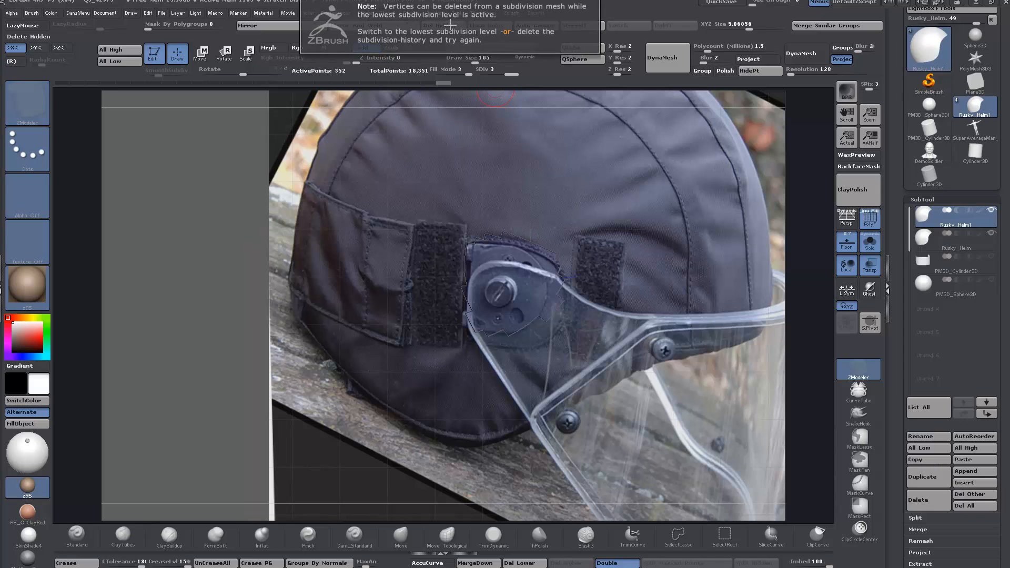
pyautogui.click(518, 563)
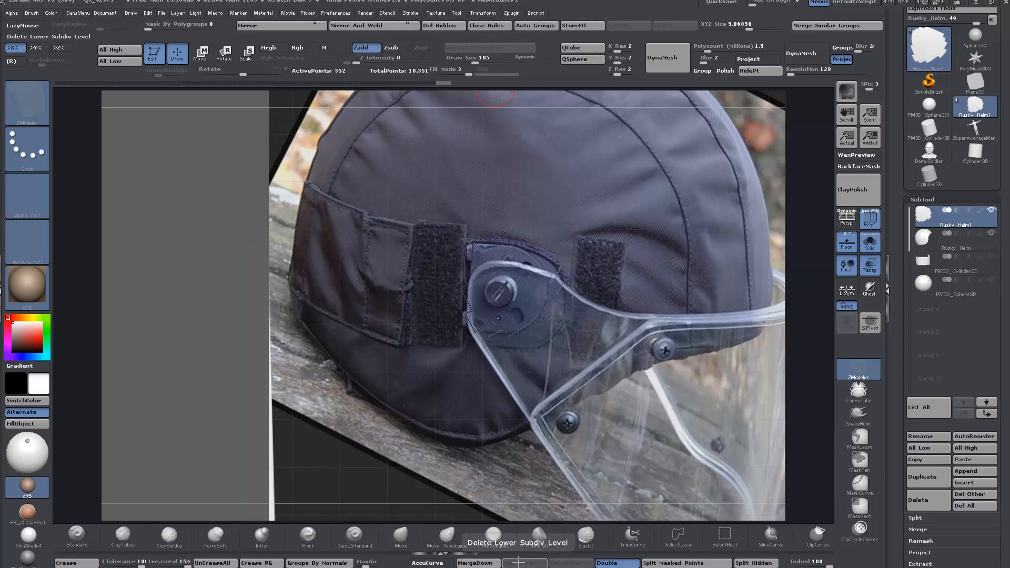
pyautogui.click(449, 29)
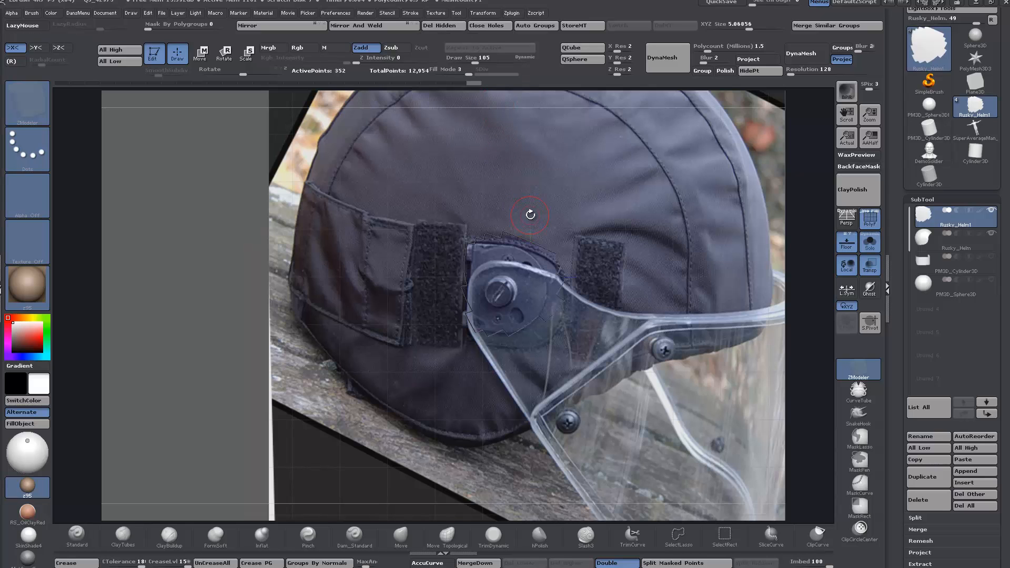
# Step: Undo the hinge patch extraction back to the full masked helmet mesh, closer in on the hinge
pyautogui.keyDown('ctrl'); pyautogui.moveTo(527, 258); pyautogui.dragTo(552, 256, button='right'); pyautogui.keyUp('ctrl')
pyautogui.hotkey('ctrl', 'w')
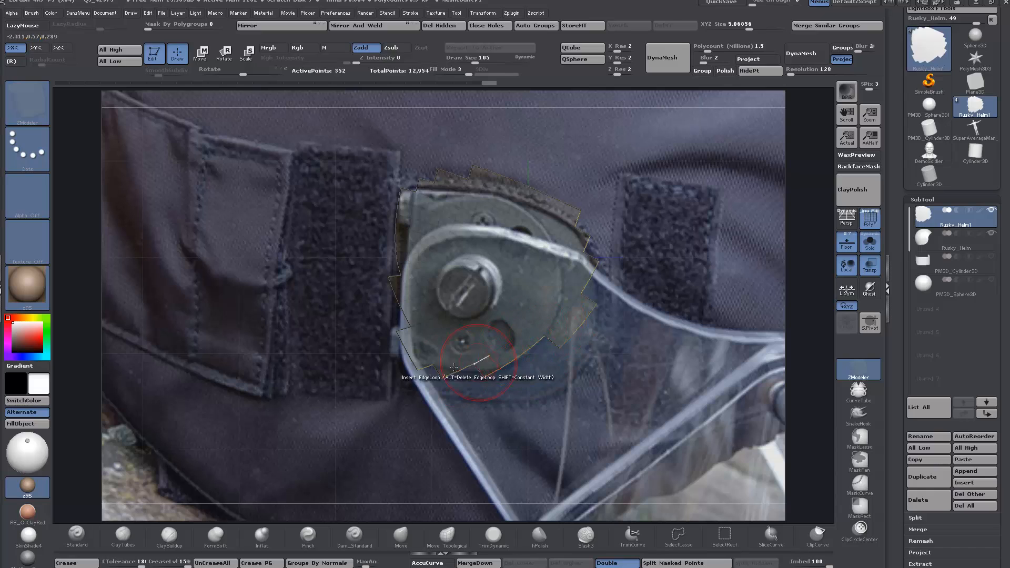
pyautogui.hotkey('ctrl', 'd')
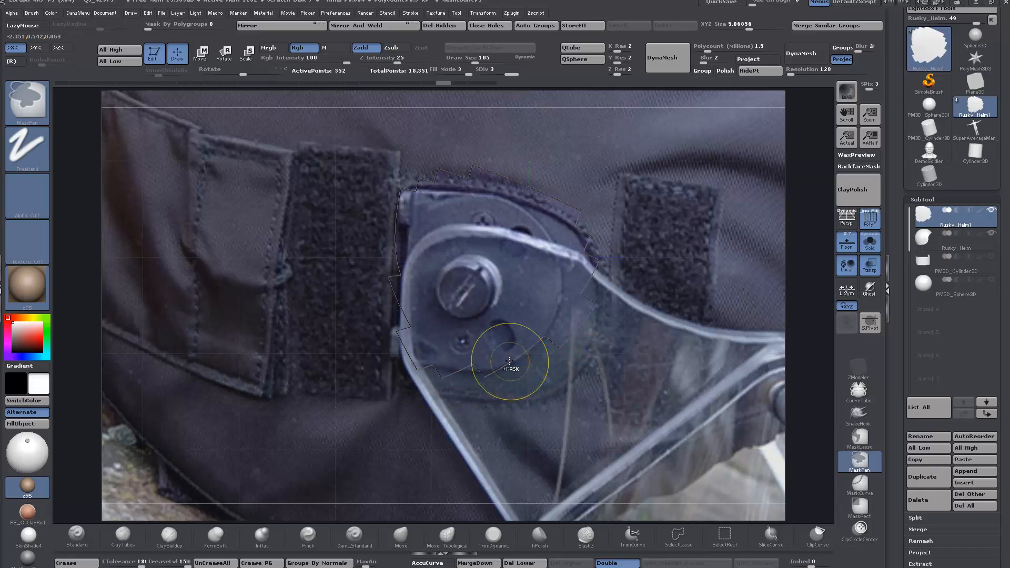
pyautogui.hotkey('ctrl', 'd')
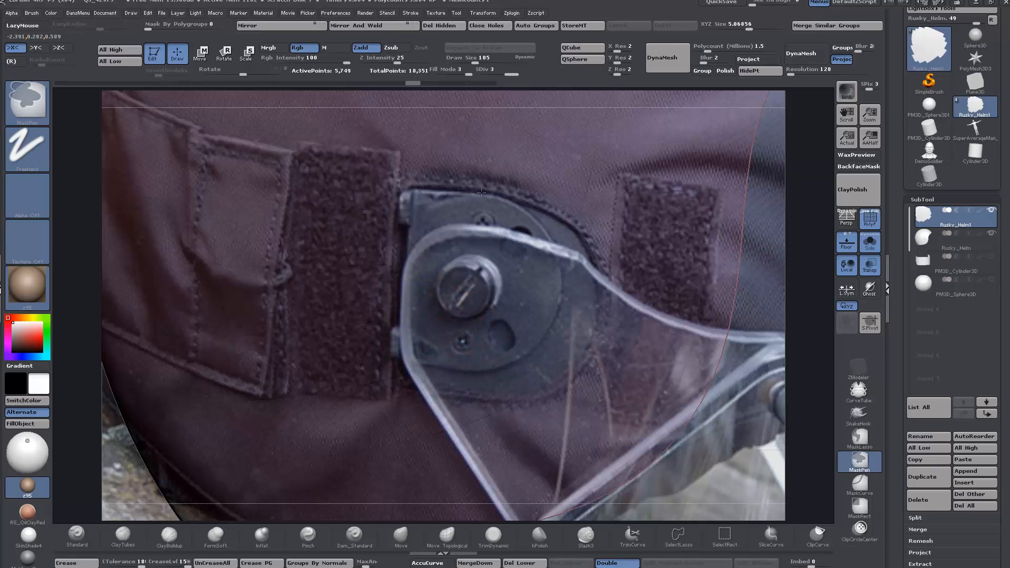
# Step: Check the mask around the hinge plate on the plain mesh, turn it into its own polygroup and isolate that patch
pyautogui.press('b')
pyautogui.press('z')
pyautogui.press('m')
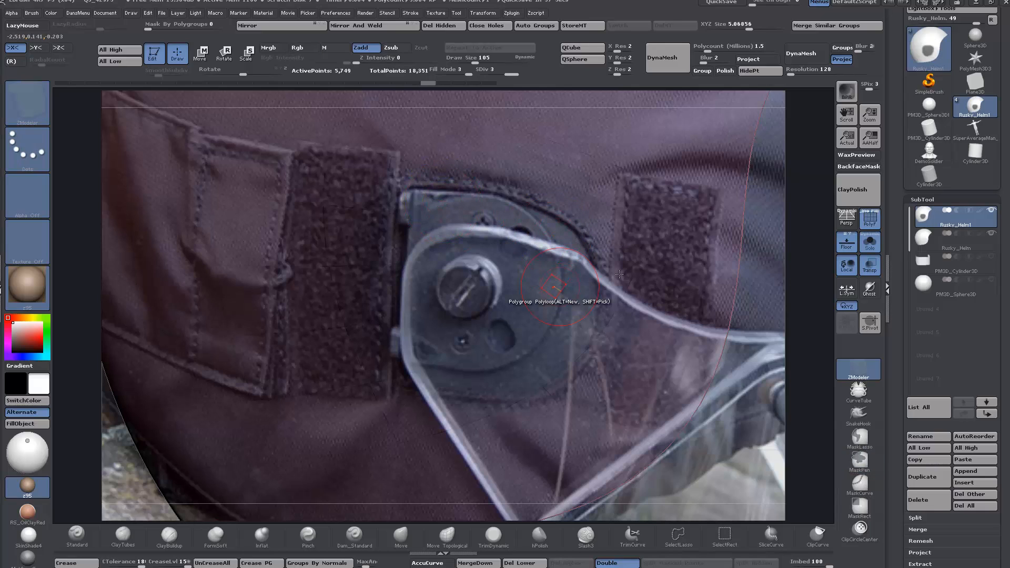
pyautogui.click(847, 246)
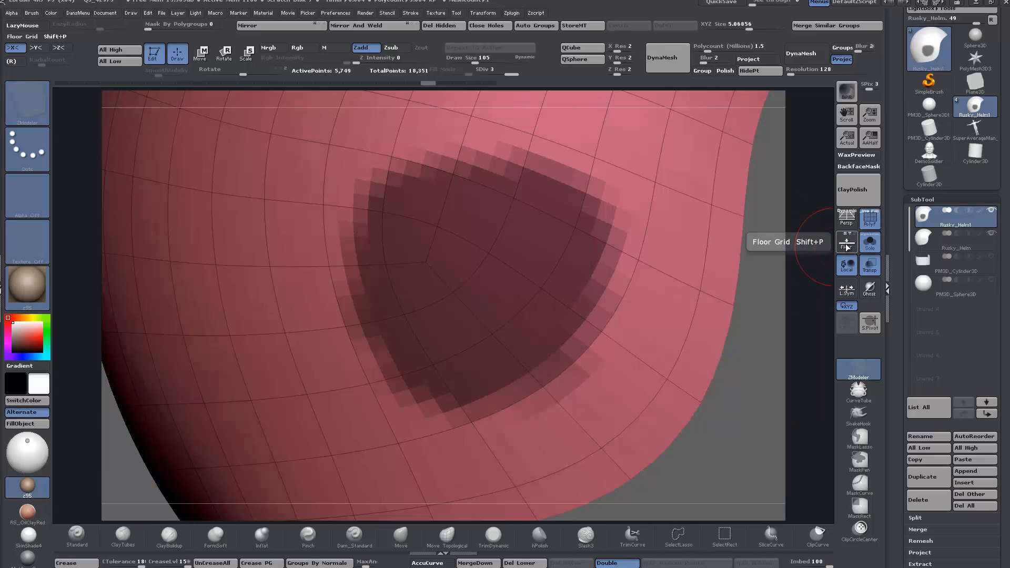
pyautogui.click(848, 246)
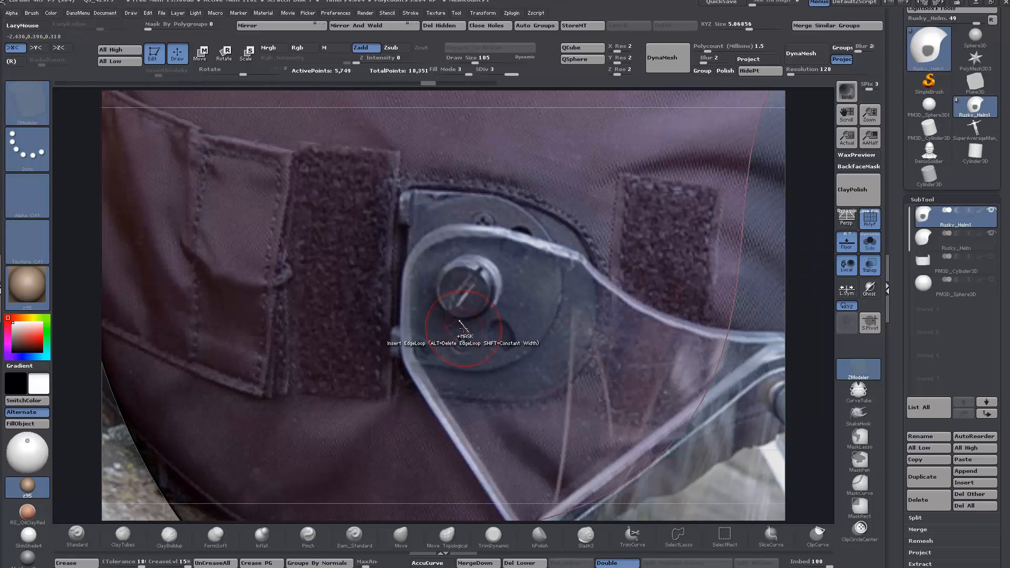
pyautogui.press('ctrl')
pyautogui.hotkey('ctrl', 'w')
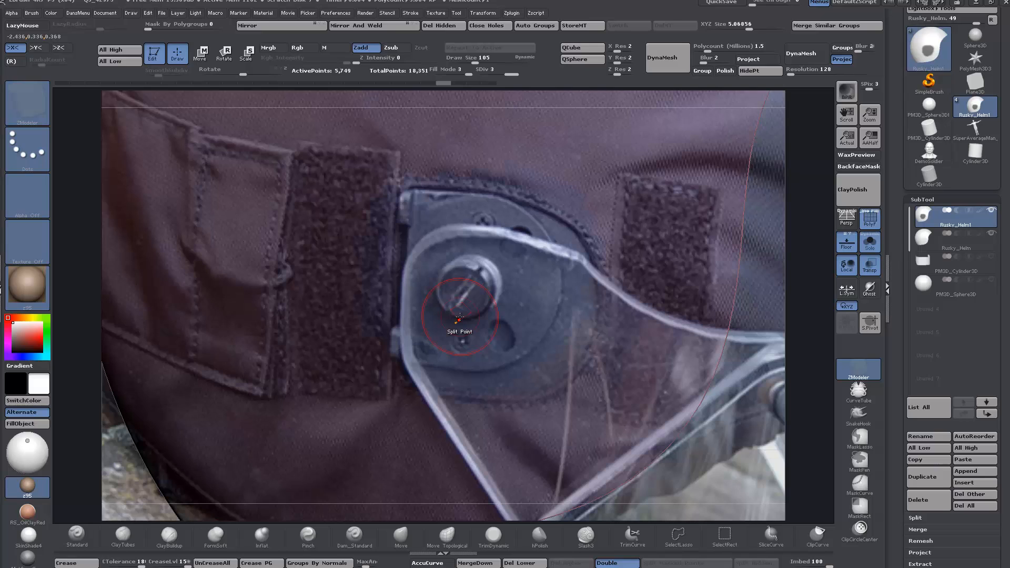
pyautogui.keyDown('ctrl'); pyautogui.keyDown('shift'); pyautogui.click(478, 265); pyautogui.keyUp('shift'); pyautogui.keyUp('ctrl')
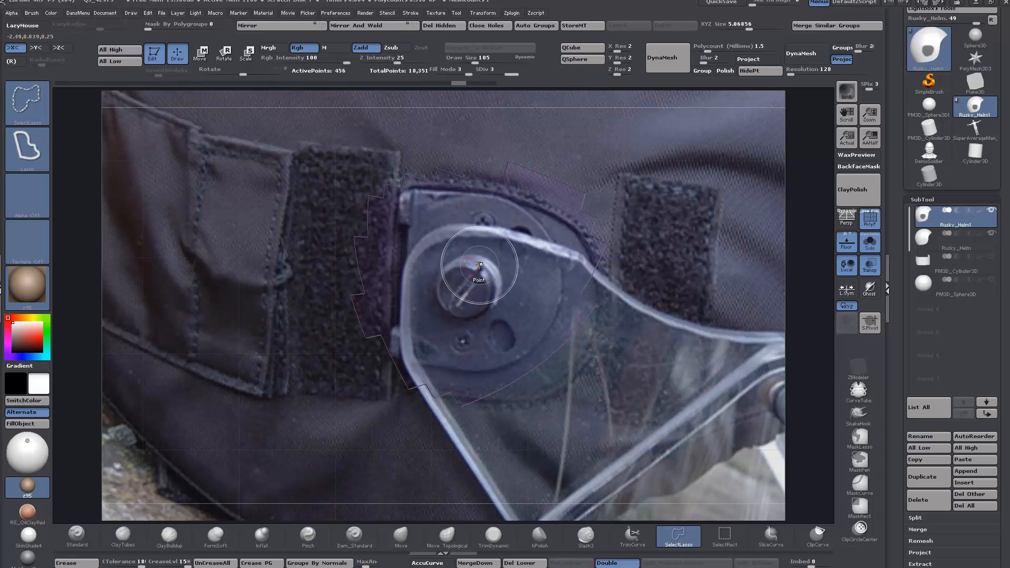
# Step: Delete the isolated hinge patch's lower subdivision levels and all hidden geometry
pyautogui.click(450, 26)
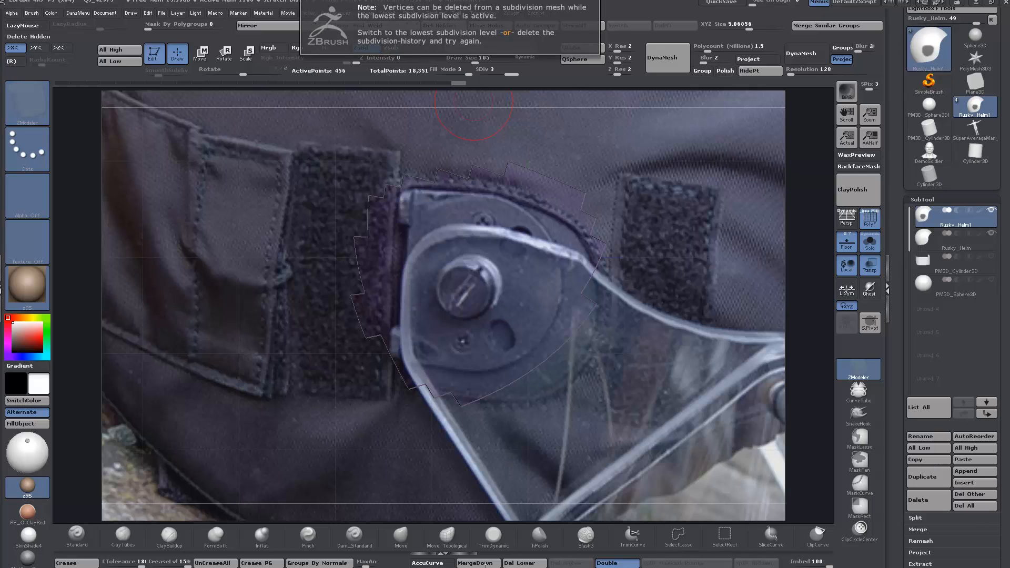
pyautogui.click(520, 563)
pyautogui.click(431, 24)
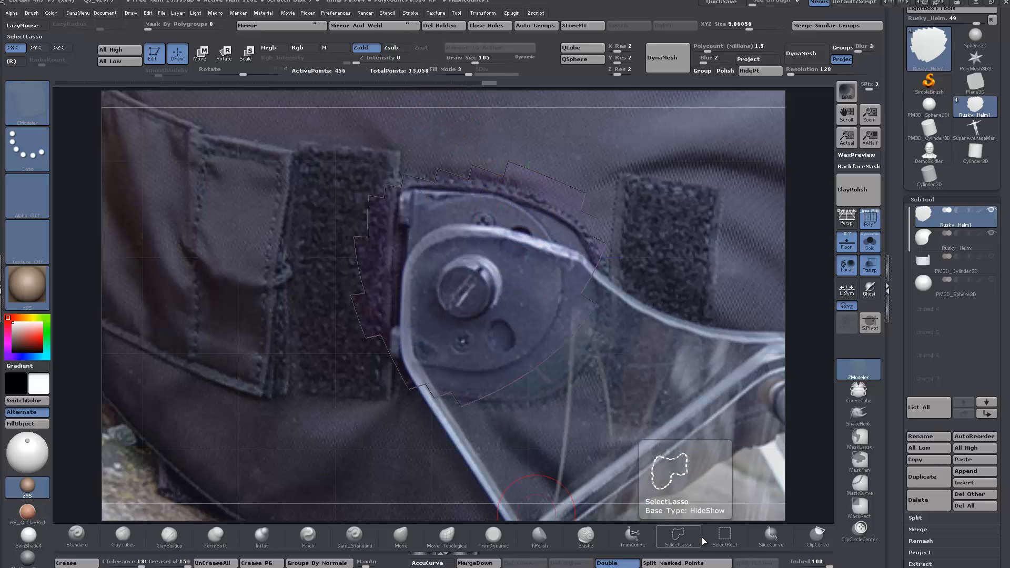
# Step: Slice the helmet patch with SliceCurve along the hinge plate's curved outline and its straight back edge, following the reference photo
pyautogui.click(770, 535)
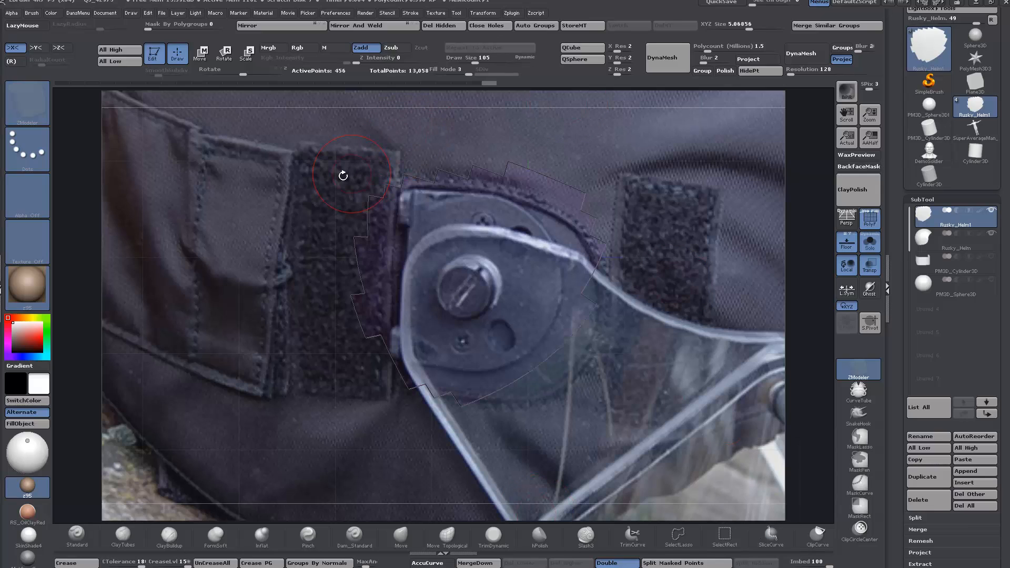
pyautogui.hotkey('ctrl', 'shift')
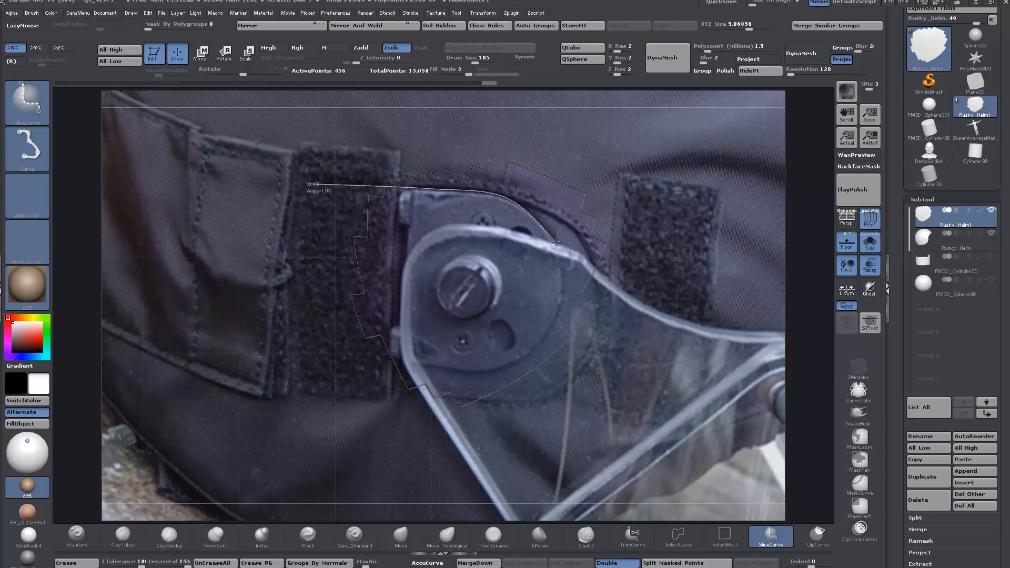
pyautogui.keyDown('ctrl'); pyautogui.keyDown('shift'); pyautogui.moveTo(555, 241); pyautogui.dragTo(565, 273); pyautogui.keyUp('shift'); pyautogui.keyUp('ctrl')
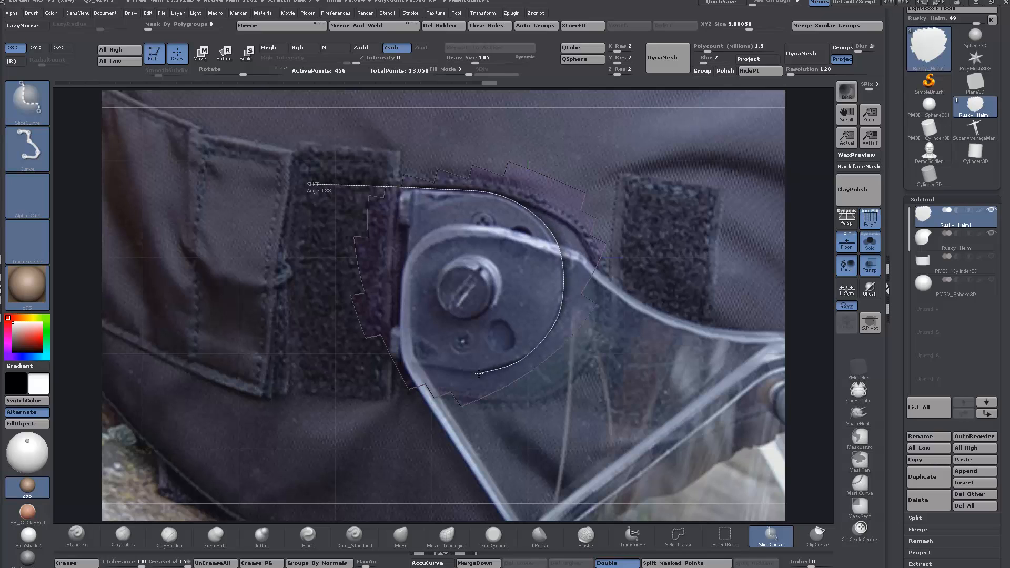
pyautogui.keyDown('ctrl'); pyautogui.keyDown('shift'); pyautogui.moveTo(478, 374); pyautogui.dragTo(431, 366); pyautogui.keyUp('shift'); pyautogui.keyUp('ctrl')
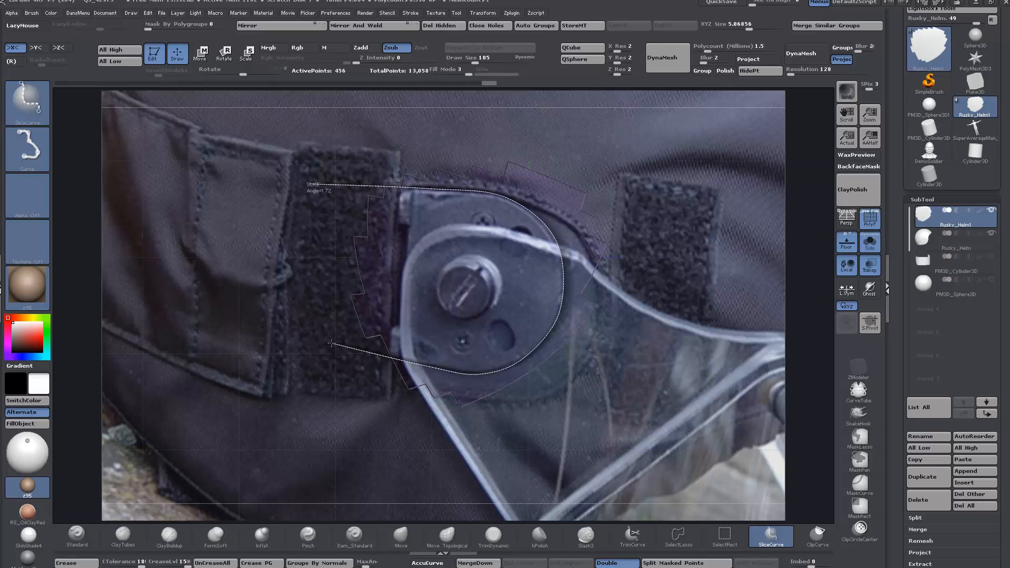
pyautogui.keyDown('ctrl'); pyautogui.keyDown('shift'); pyautogui.moveTo(331, 343); pyautogui.dragTo(332, 343); pyautogui.keyUp('shift'); pyautogui.keyUp('ctrl')
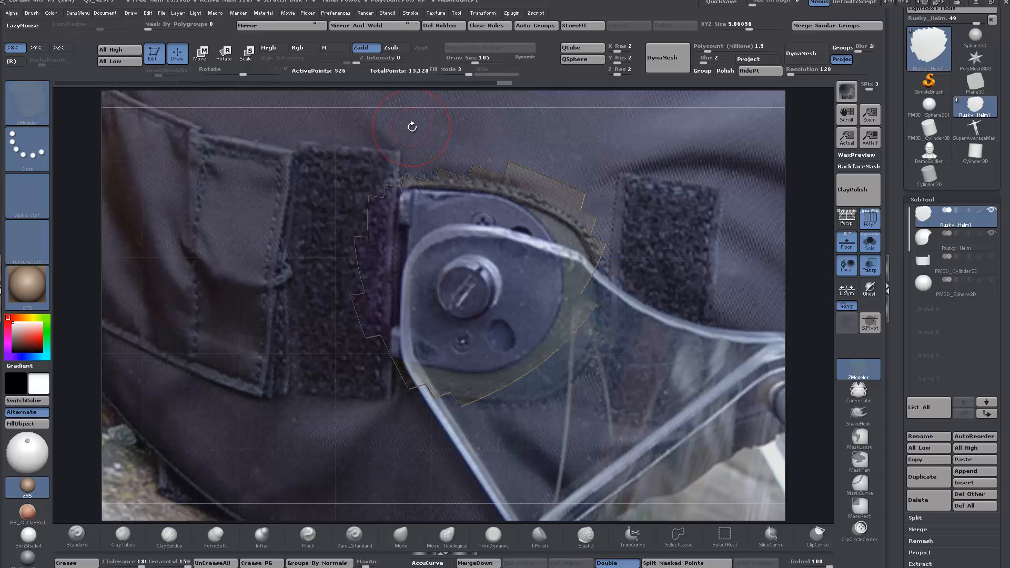
pyautogui.moveTo(412, 117)
pyautogui.keyDown('ctrl'); pyautogui.keyDown('shift'); pyautogui.mouseDown()
pyautogui.moveTo(394, 413)
pyautogui.moveTo(376, 390)
pyautogui.moveTo(396, 395)
pyautogui.mouseUp(); pyautogui.keyUp('shift'); pyautogui.keyUp('ctrl')
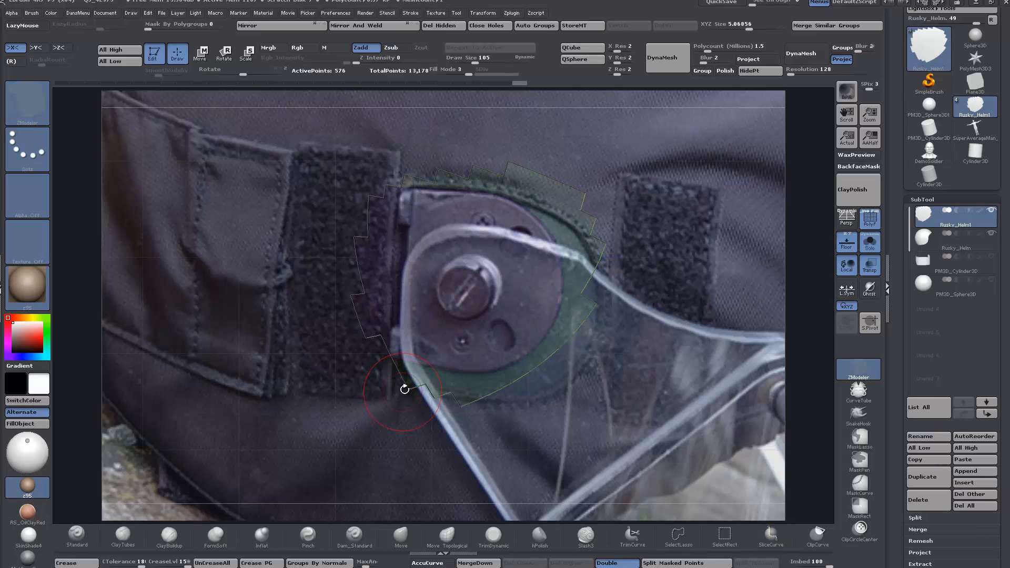
# Step: Isolate the sliced hinge plate, delete the rest of the patch, and hide the reference photo
pyautogui.keyDown('ctrl'); pyautogui.keyDown('shift'); pyautogui.click(501, 283); pyautogui.keyUp('shift'); pyautogui.keyUp('ctrl')
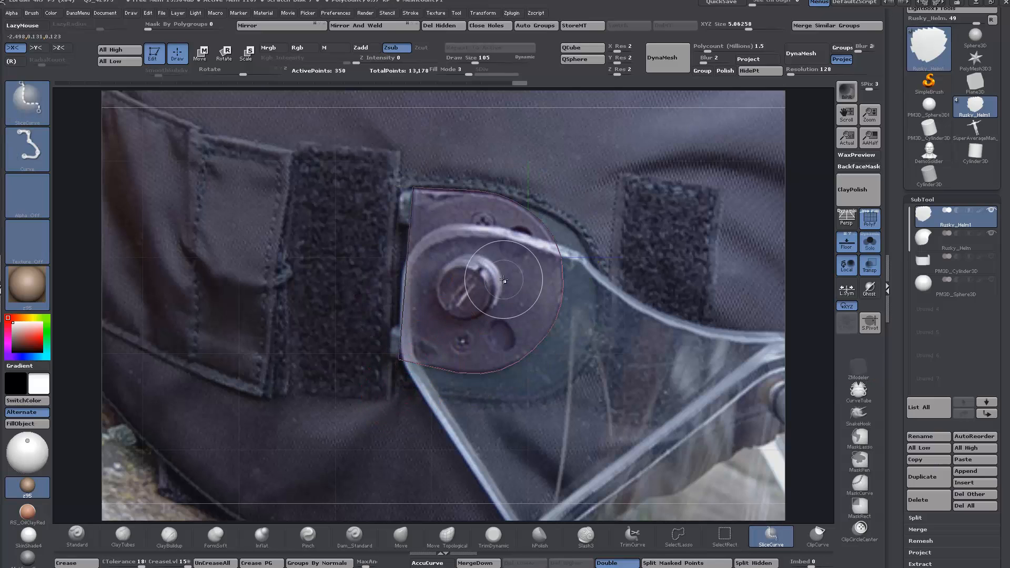
pyautogui.click(437, 25)
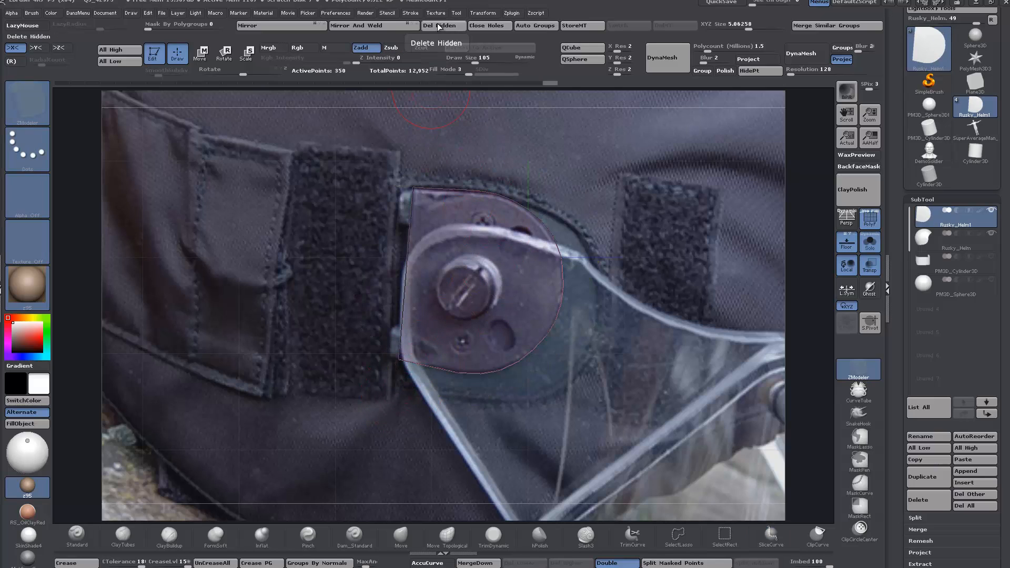
pyautogui.click(845, 245)
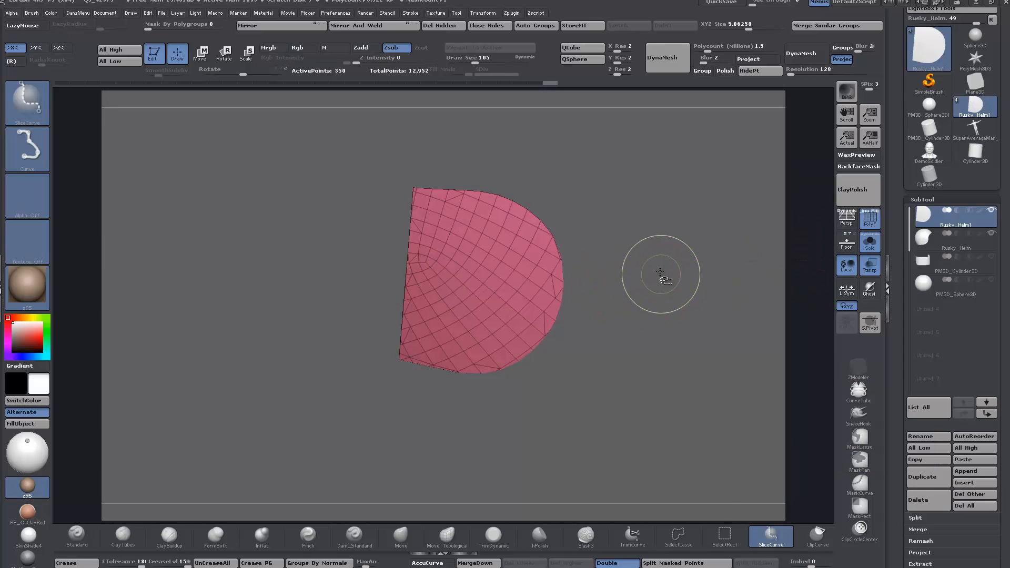
# Step: Remesh the hinge plate with ZRemesher at Same density, repeat it, and remesh once more at Half density
pyautogui.hotkey('ctrl', 'shift', 't')
pyautogui.click(645, 331)
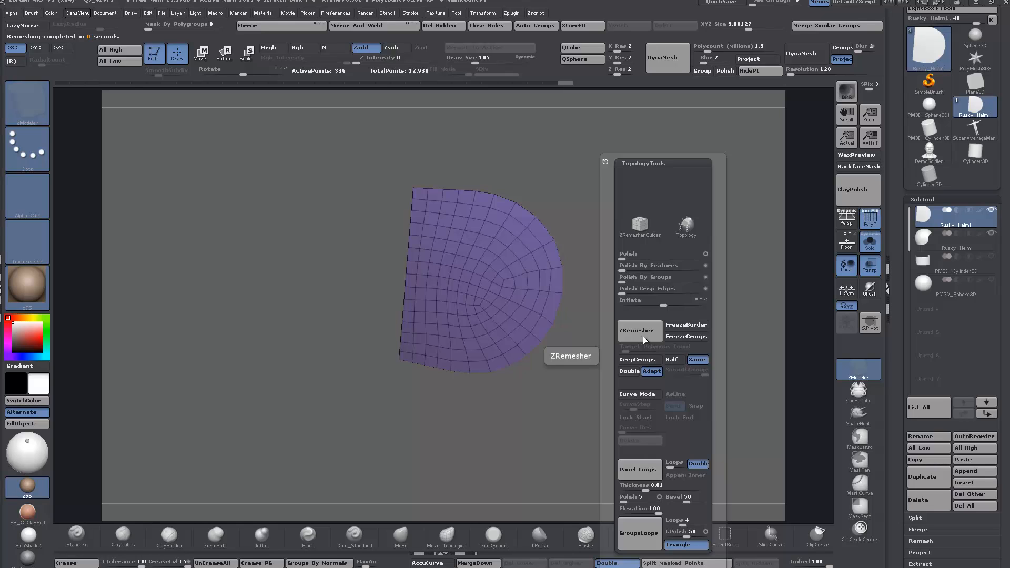
pyautogui.click(645, 335)
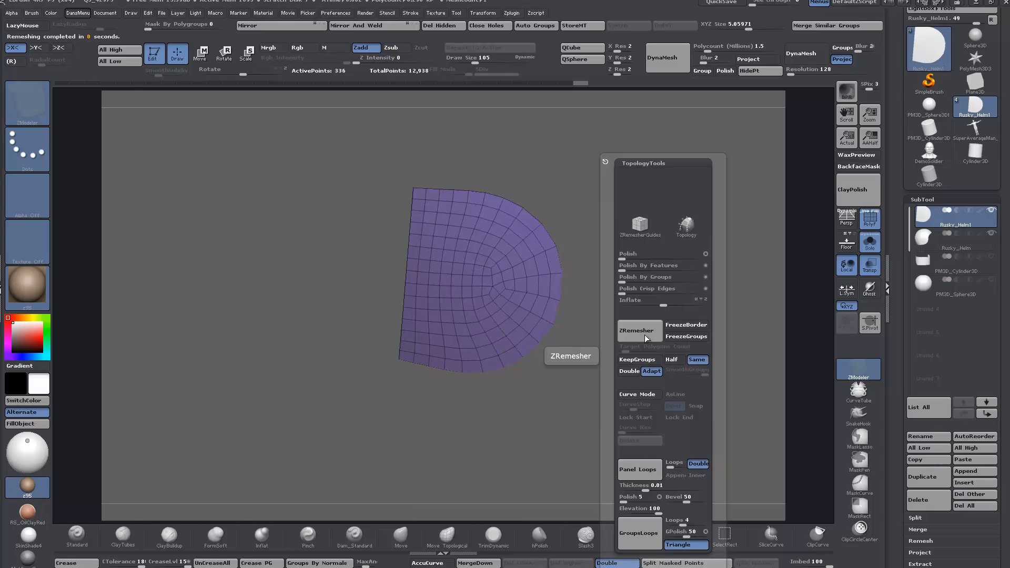
pyautogui.click(673, 360)
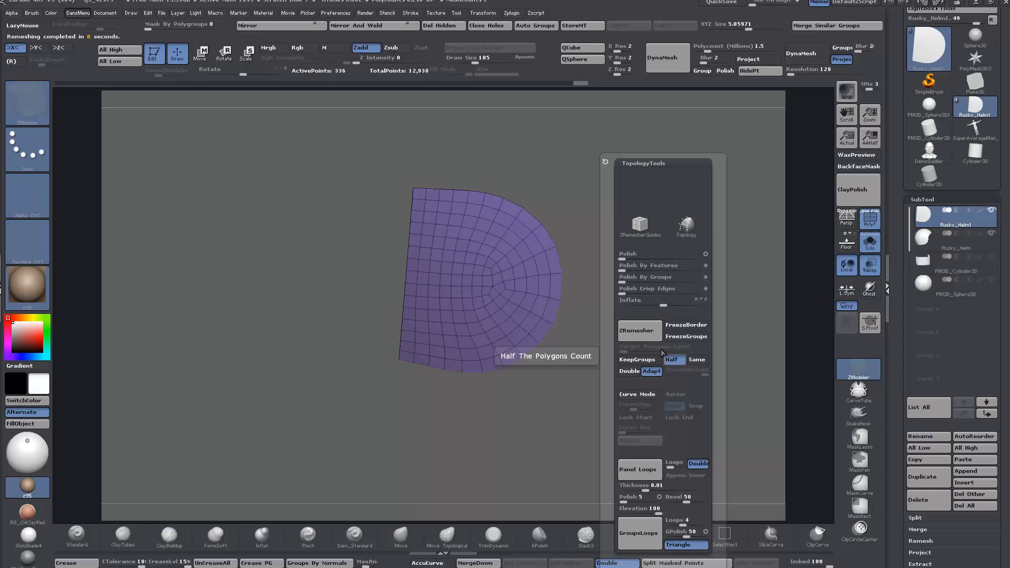
pyautogui.click(637, 335)
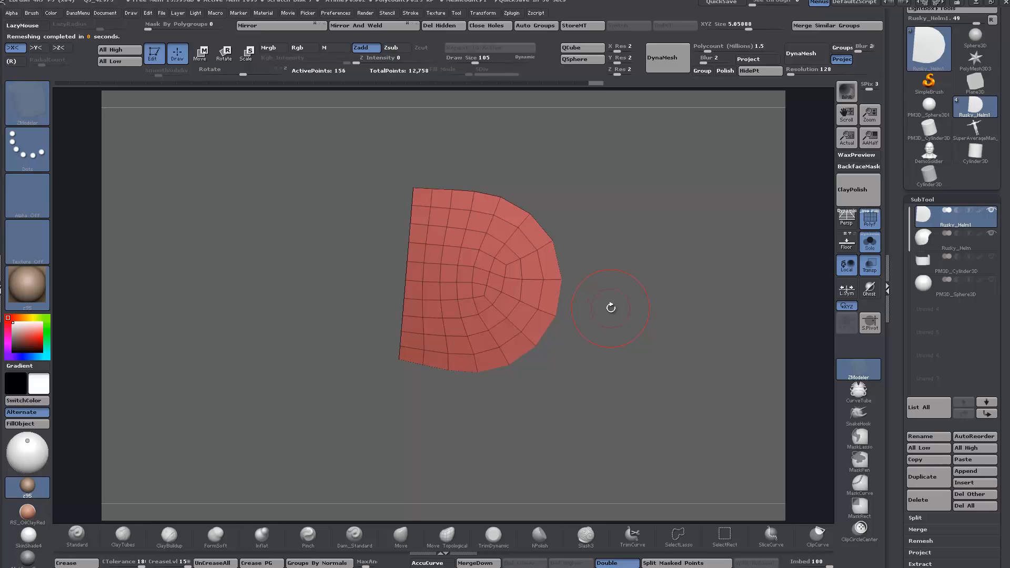
# Step: Show the reference photo again and insert edge loops through the hinge plate around the screw positions
pyautogui.click(846, 245)
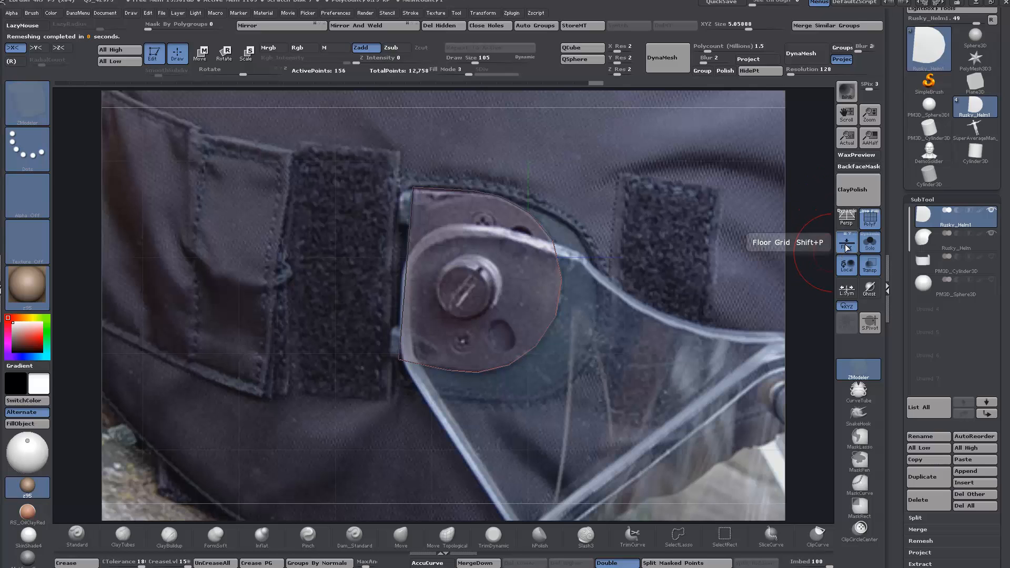
pyautogui.keyDown('ctrl'); pyautogui.moveTo(501, 240); pyautogui.dragTo(572, 309, button='right'); pyautogui.keyUp('ctrl')
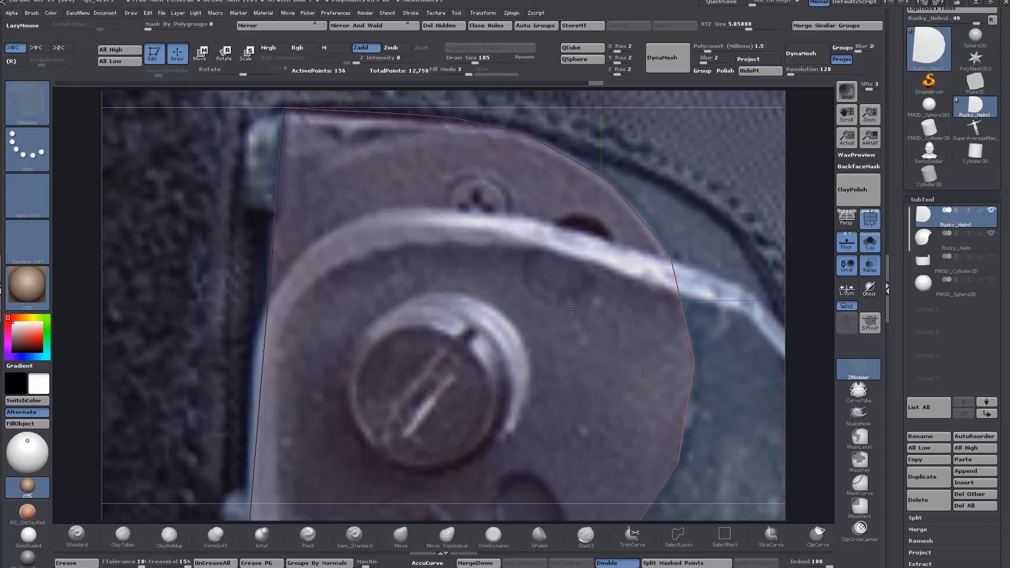
pyautogui.click(479, 178)
pyautogui.keyDown('alt'); pyautogui.moveTo(528, 376); pyautogui.dragTo(561, 193, button='right'); pyautogui.keyUp('alt')
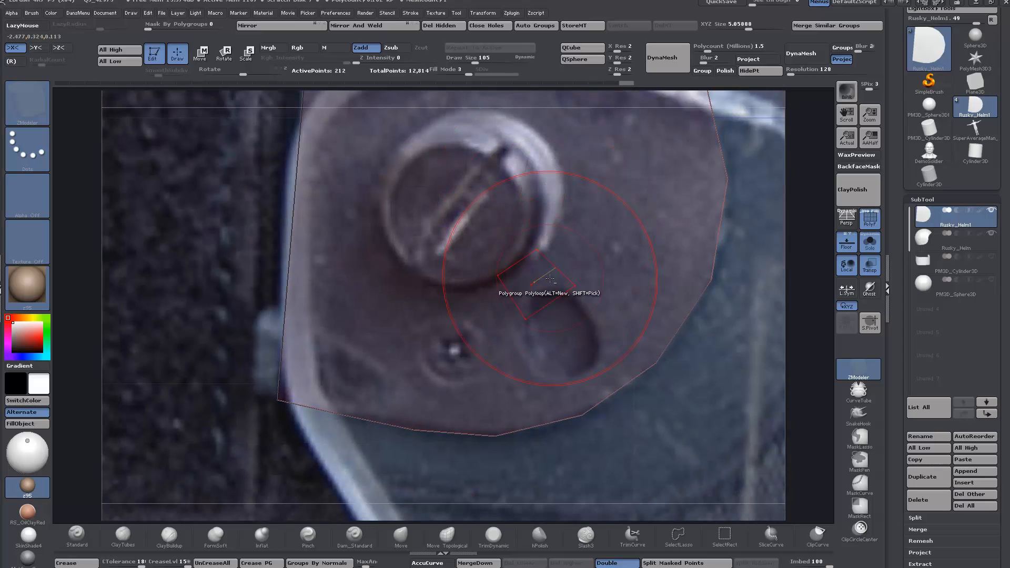
pyautogui.keyDown('alt'); pyautogui.moveTo(550, 276); pyautogui.dragTo(567, 241, button='right'); pyautogui.keyUp('alt')
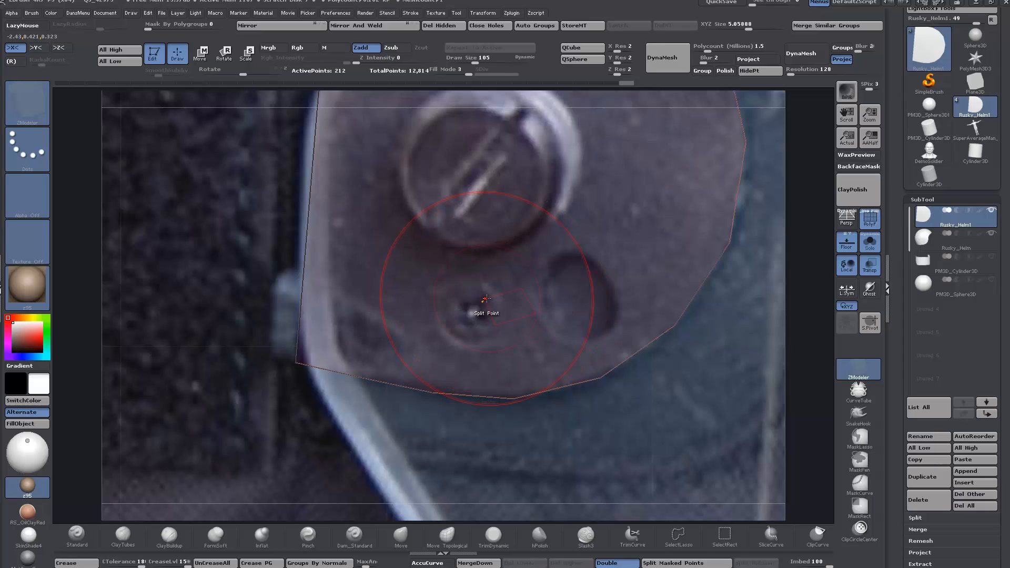
# Step: Slide the plate's points by brush radius, at draw size 24, to line them up with the screws and holes in the photo
pyautogui.press('space')
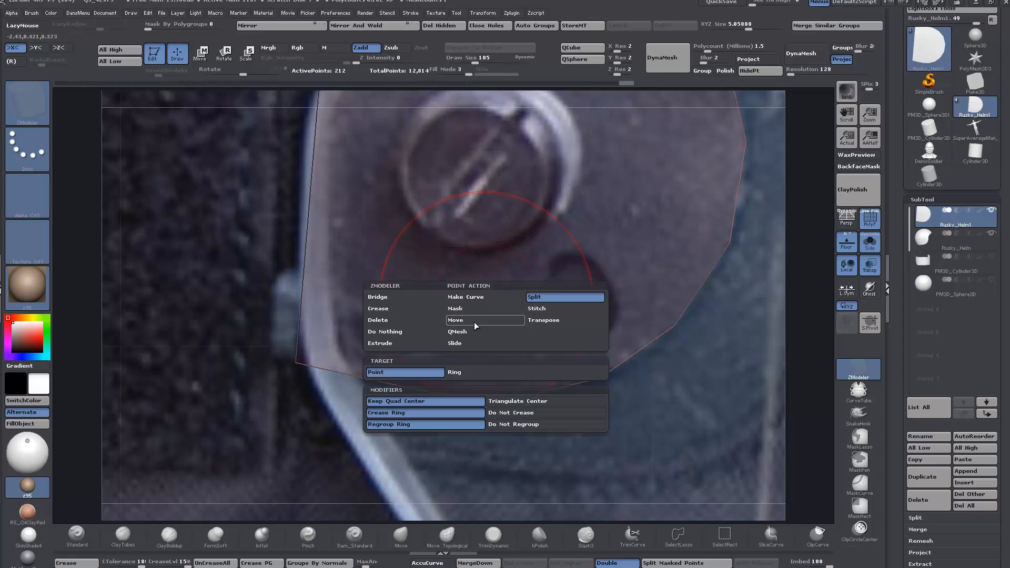
pyautogui.press('space')
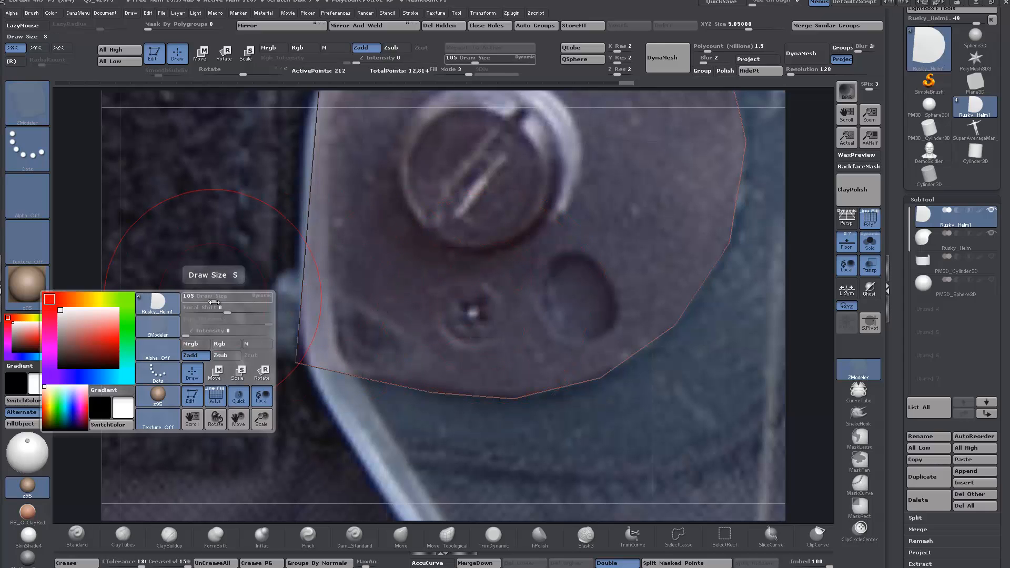
pyautogui.moveTo(214, 302); pyautogui.dragTo(196, 303)
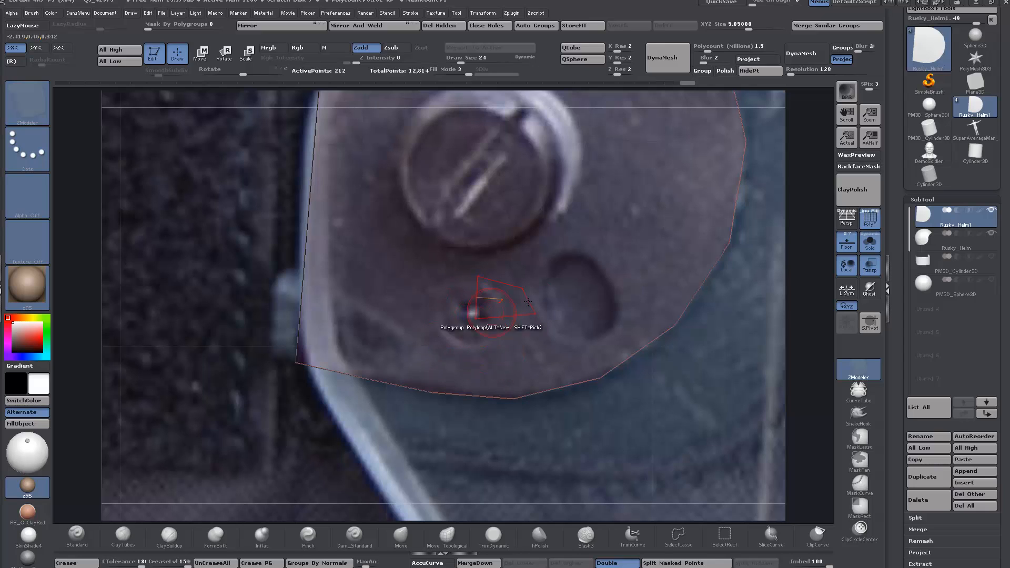
pyautogui.keyDown('alt'); pyautogui.moveTo(558, 297); pyautogui.dragTo(512, 291, button='right'); pyautogui.keyUp('alt')
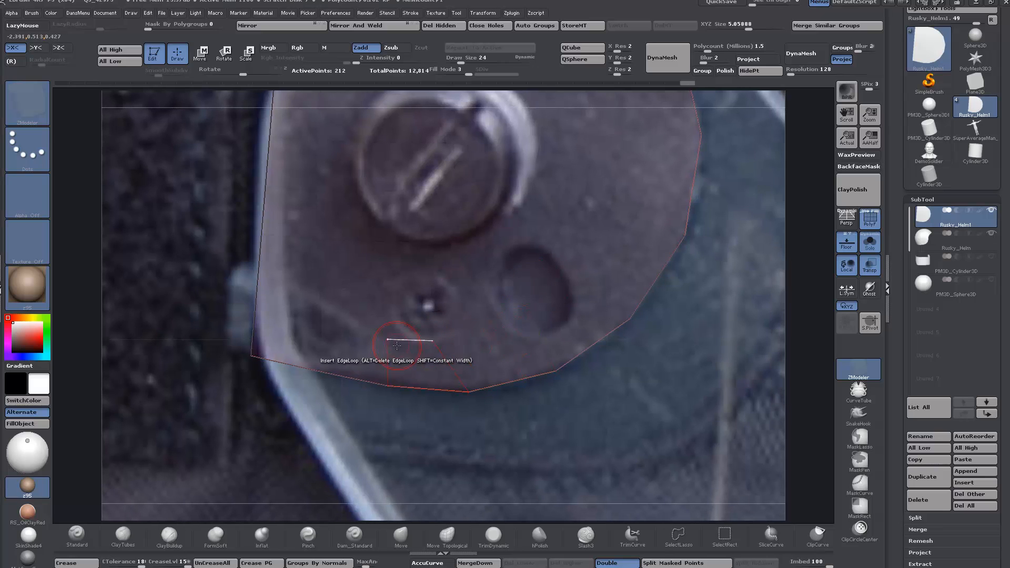
pyautogui.keyDown('alt'); pyautogui.moveTo(481, 197); pyautogui.dragTo(485, 394, button='right'); pyautogui.keyUp('alt')
pyautogui.keyDown('alt'); pyautogui.moveTo(562, 259); pyautogui.dragTo(526, 284, button='right'); pyautogui.keyUp('alt')
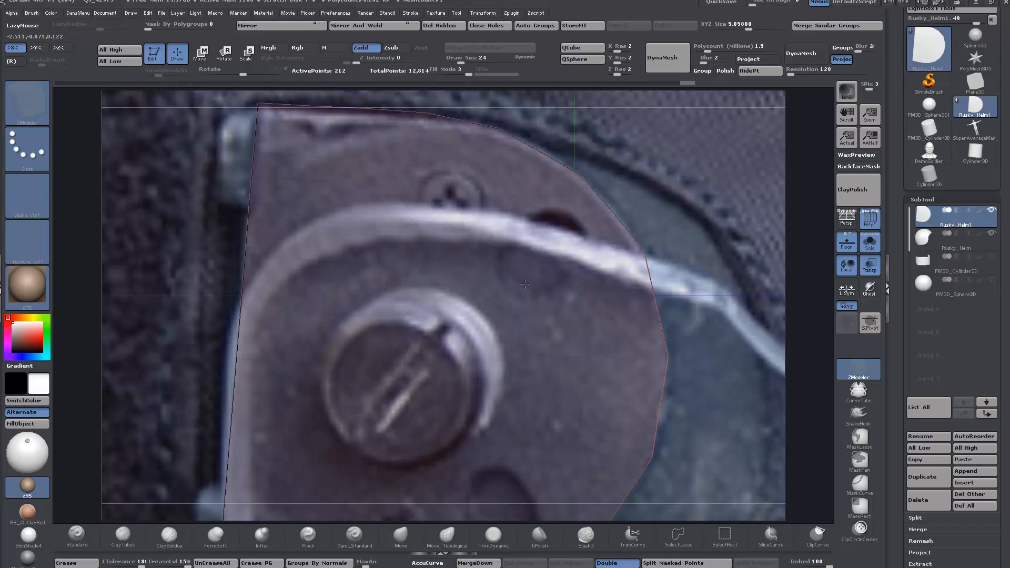
pyautogui.moveTo(519, 273)
pyautogui.keyDown('ctrl'); pyautogui.mouseDown(button='right')
pyautogui.moveTo(518, 240)
pyautogui.moveTo(526, 252)
pyautogui.moveTo(515, 259)
pyautogui.mouseUp(button='right'); pyautogui.keyUp('ctrl')
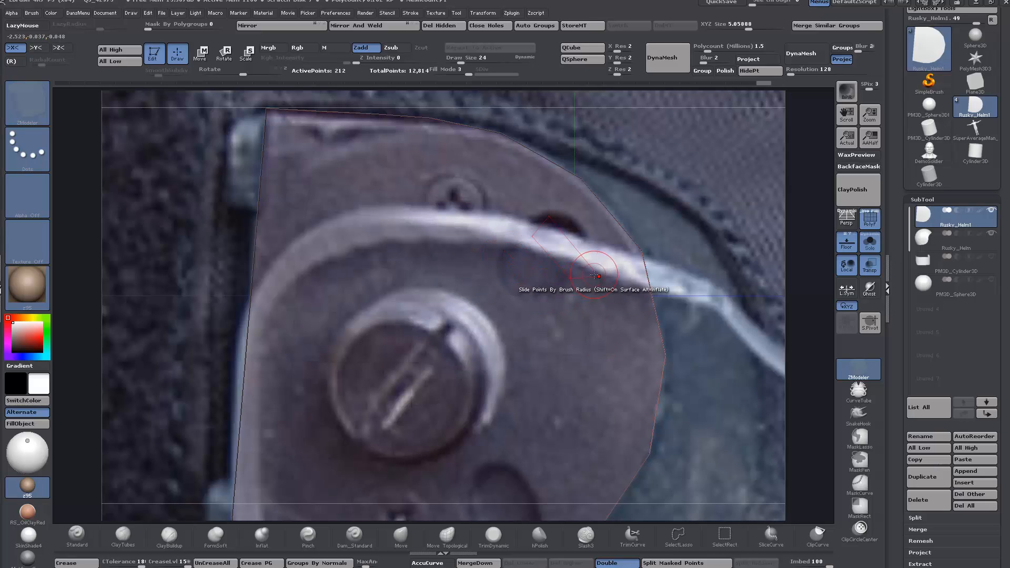
pyautogui.moveTo(596, 275); pyautogui.dragTo(599, 278)
pyautogui.keyDown('ctrl'); pyautogui.moveTo(598, 278); pyautogui.dragTo(605, 279, button='right'); pyautogui.keyUp('ctrl')
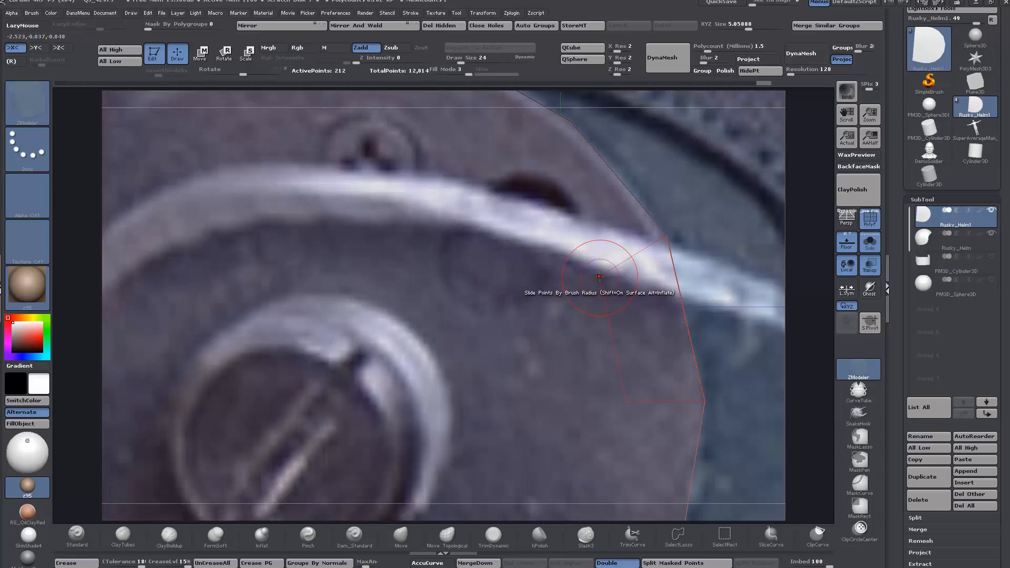
# Step: Insert an edge loop beside the plate's upper hole and slide the surrounding points onto the hole and screw centers
pyautogui.click(545, 150)
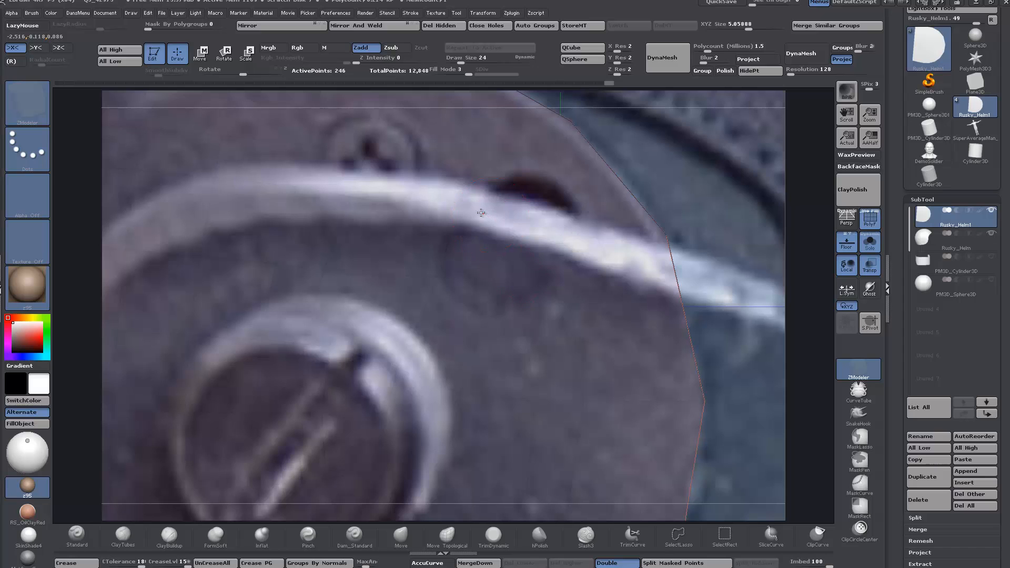
pyautogui.keyDown('alt'); pyautogui.moveTo(518, 397); pyautogui.dragTo(556, 242, button='right'); pyautogui.keyUp('alt')
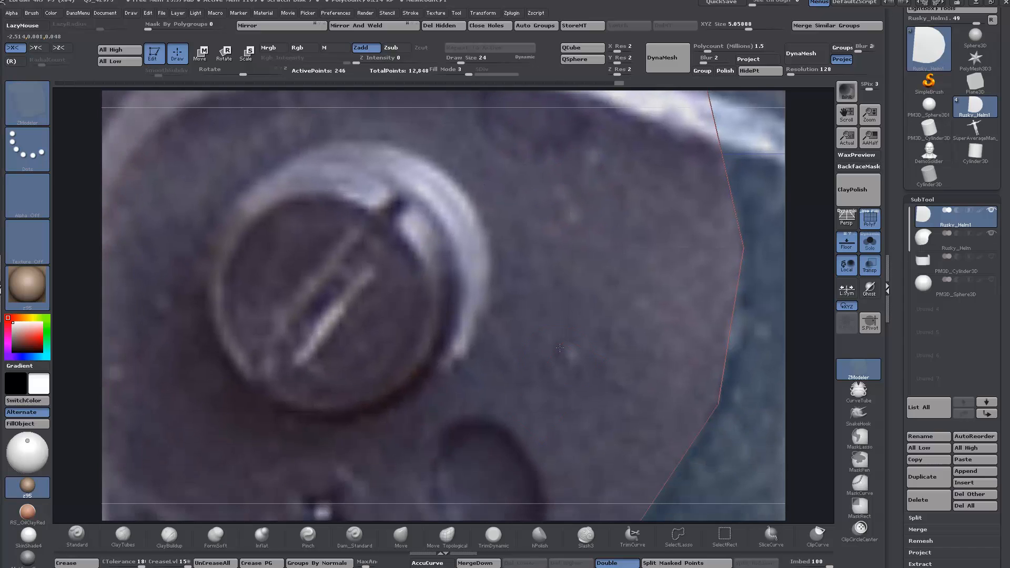
pyautogui.keyDown('alt'); pyautogui.moveTo(554, 375); pyautogui.dragTo(572, 258, button='right'); pyautogui.keyUp('alt')
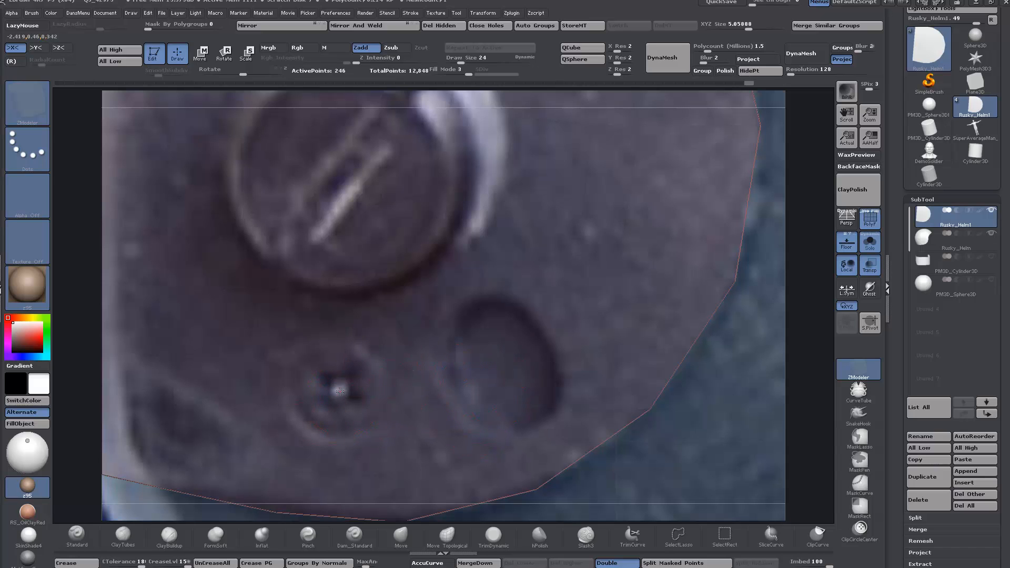
pyautogui.scroll(-5, 340, 391)
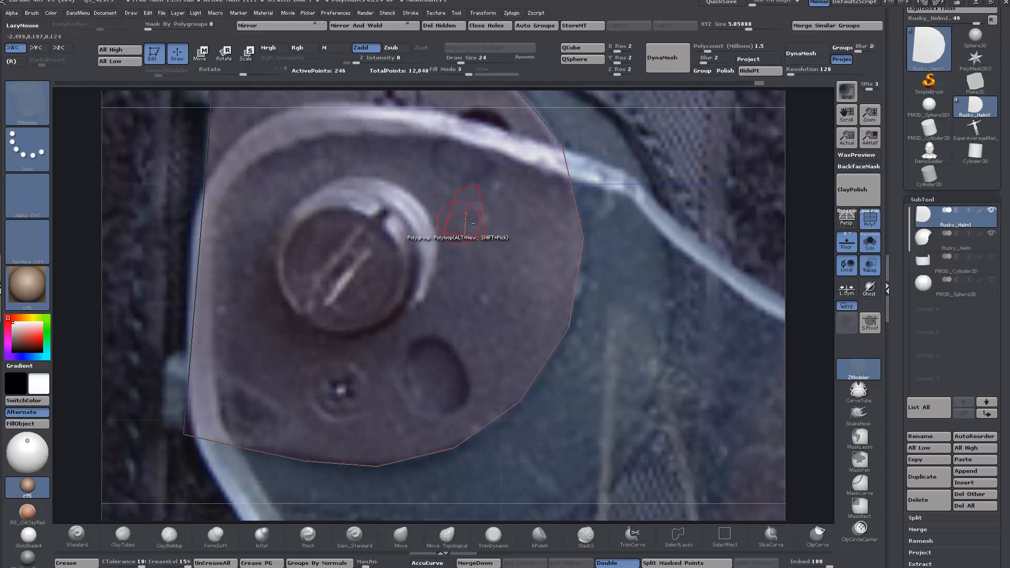
pyautogui.keyDown('alt'); pyautogui.moveTo(467, 220); pyautogui.dragTo(509, 389, button='right'); pyautogui.keyUp('alt')
pyautogui.keyDown('ctrl'); pyautogui.moveTo(415, 289); pyautogui.dragTo(443, 282, button='right'); pyautogui.keyUp('ctrl')
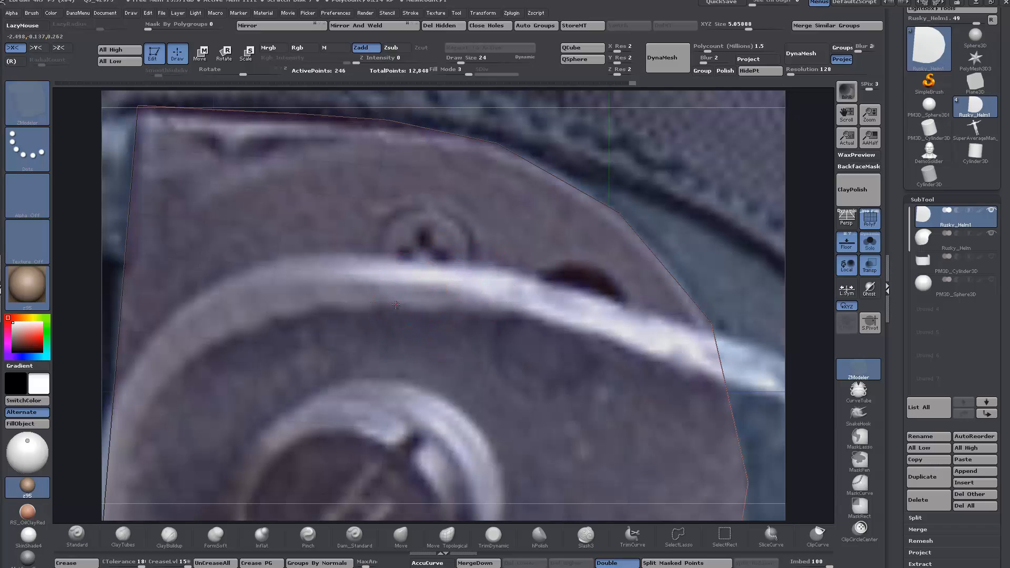
pyautogui.keyDown('alt'); pyautogui.moveTo(449, 427); pyautogui.dragTo(439, 267, button='right'); pyautogui.keyUp('alt')
pyautogui.keyDown('alt'); pyautogui.moveTo(546, 186); pyautogui.dragTo(548, 178, button='right'); pyautogui.keyUp('alt')
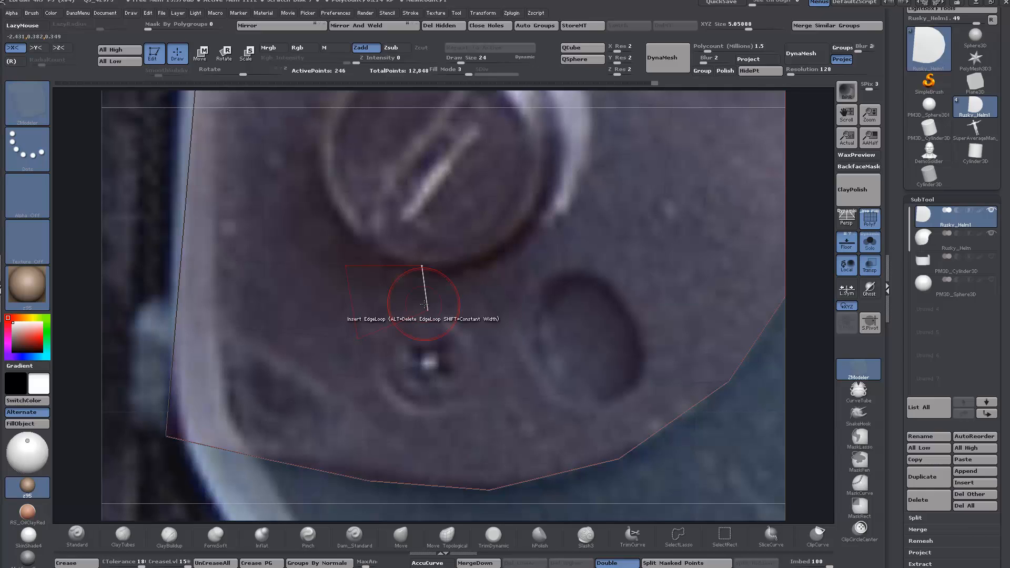
# Step: Split the plate's points into circular polygroups sized to the upper and lower screws and the two holes
pyautogui.press('space')
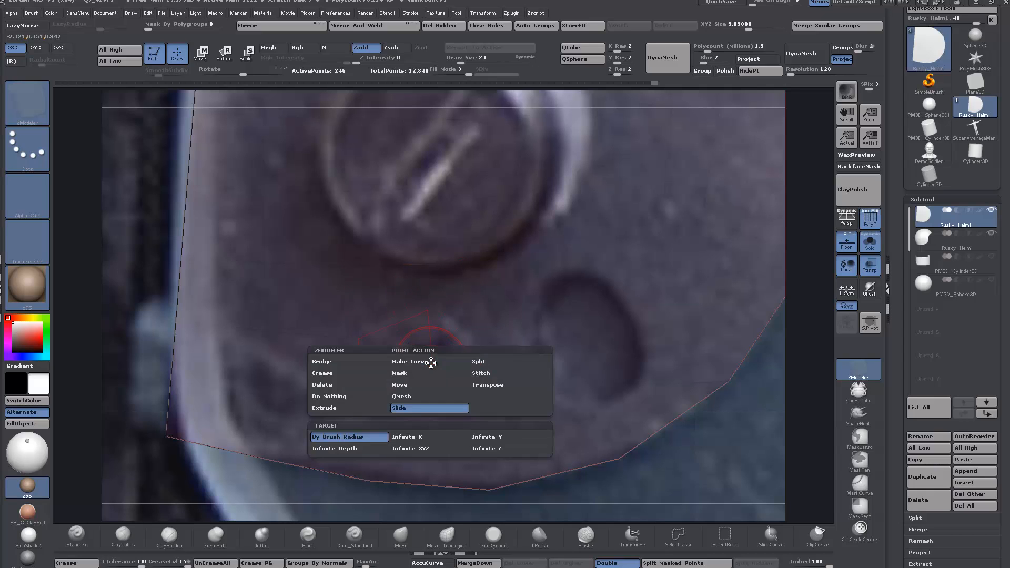
pyautogui.click(480, 362)
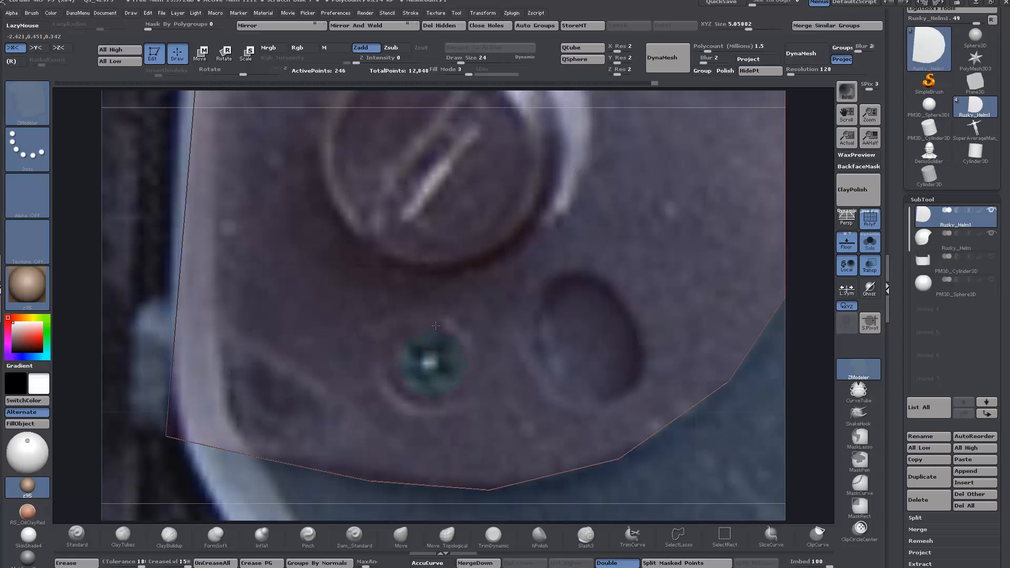
pyautogui.moveTo(437, 319); pyautogui.dragTo(436, 318)
pyautogui.keyDown('alt'); pyautogui.moveTo(563, 247); pyautogui.dragTo(577, 278, button='right'); pyautogui.keyUp('alt')
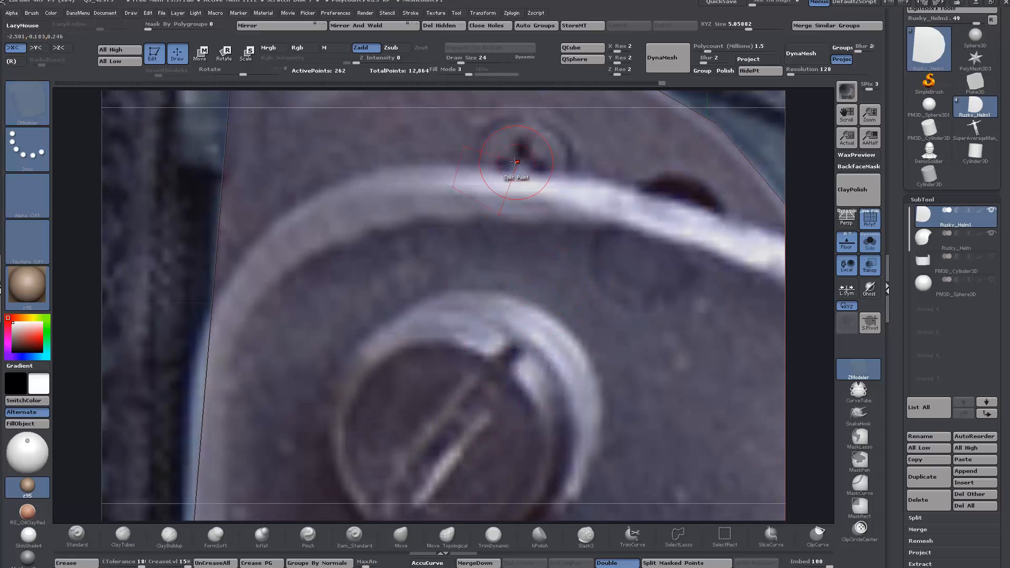
pyautogui.keyDown('alt'); pyautogui.moveTo(579, 251); pyautogui.dragTo(563, 182, button='right'); pyautogui.keyUp('alt')
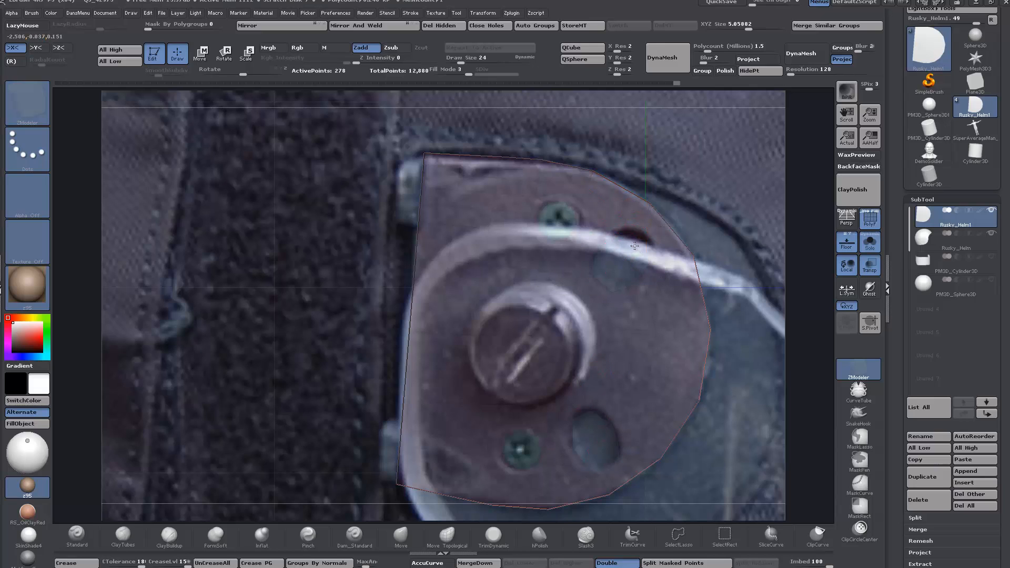
# Step: Hide the reference photo and inset the plate's two hole polygroups as regions, leaving a thin border around each
pyautogui.click(846, 243)
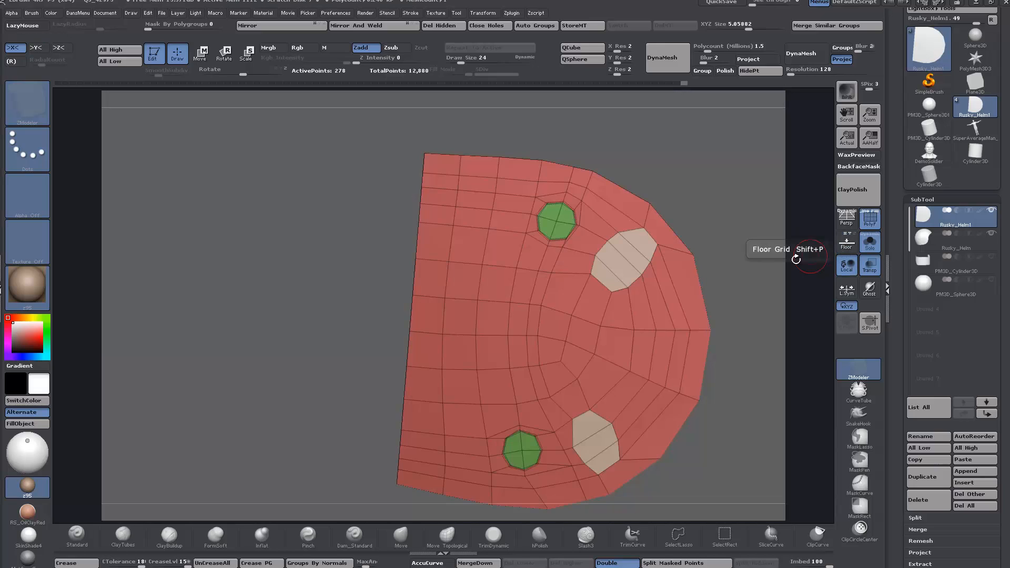
pyautogui.keyDown('alt'); pyautogui.moveTo(752, 275); pyautogui.dragTo(590, 243); pyautogui.keyUp('alt')
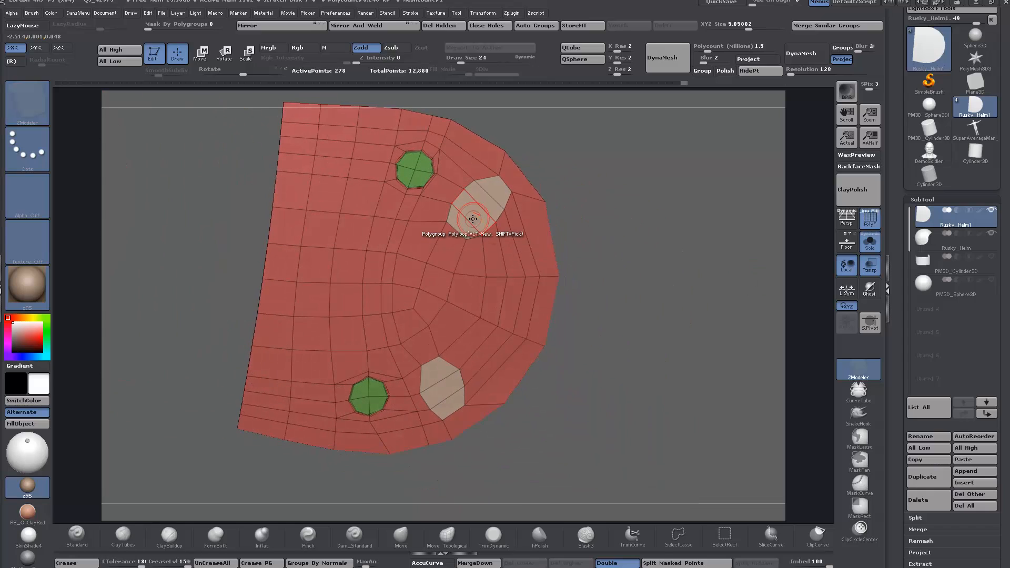
pyautogui.press('space')
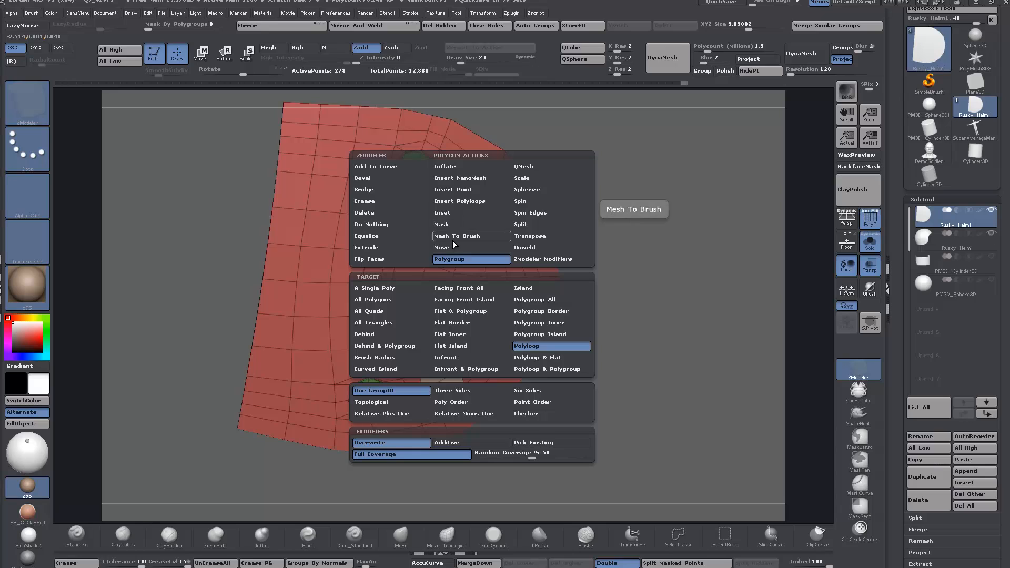
pyautogui.click(464, 212)
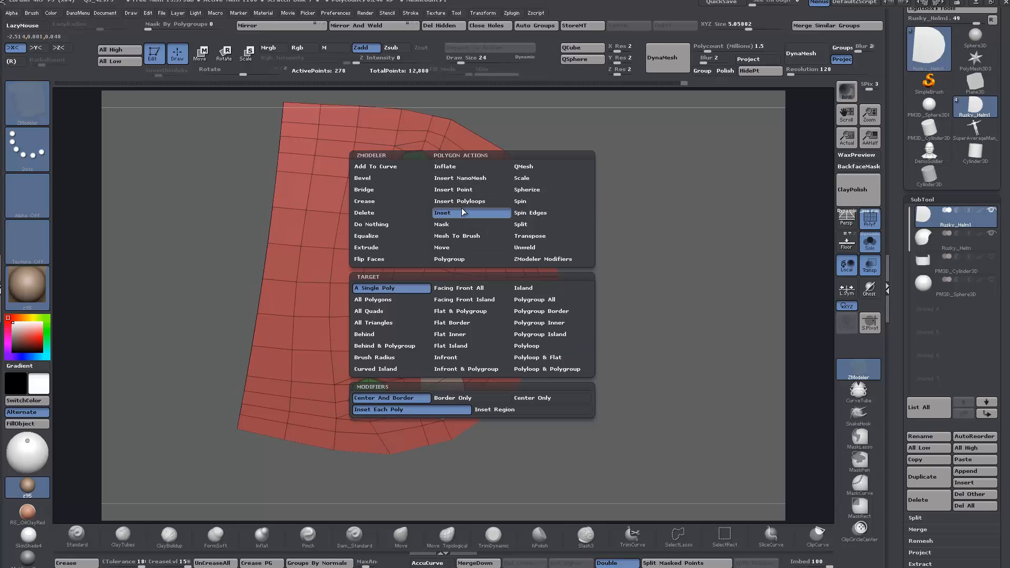
pyautogui.click(494, 411)
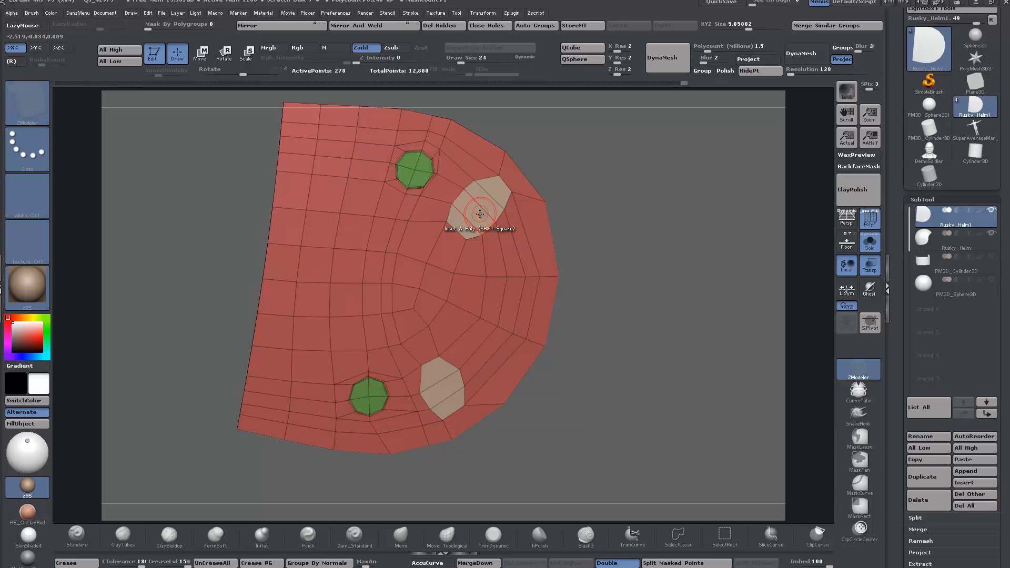
pyautogui.click(481, 209)
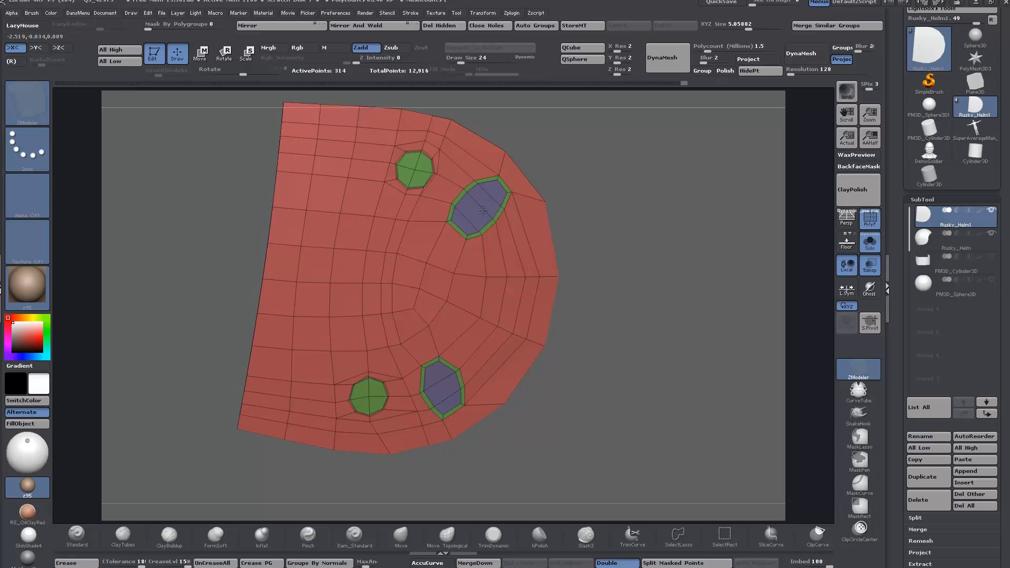
# Step: Slide the points surrounding the plate's upper and lower screw circles into more even rings, using draw size 3
pyautogui.moveTo(622, 297)
pyautogui.mouseDown()
pyautogui.moveTo(609, 311)
pyautogui.moveTo(633, 310)
pyautogui.mouseUp()
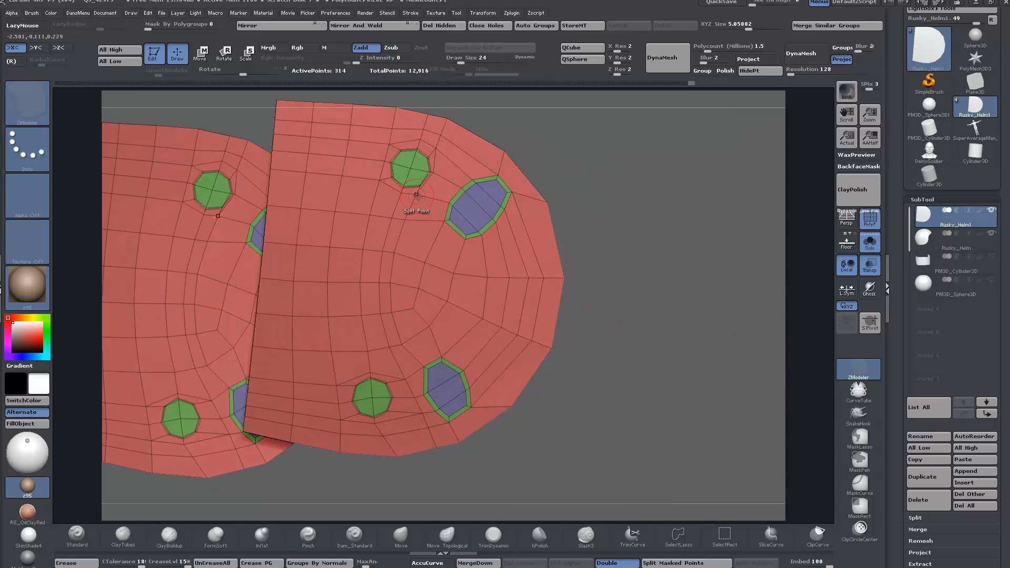
pyautogui.press('space')
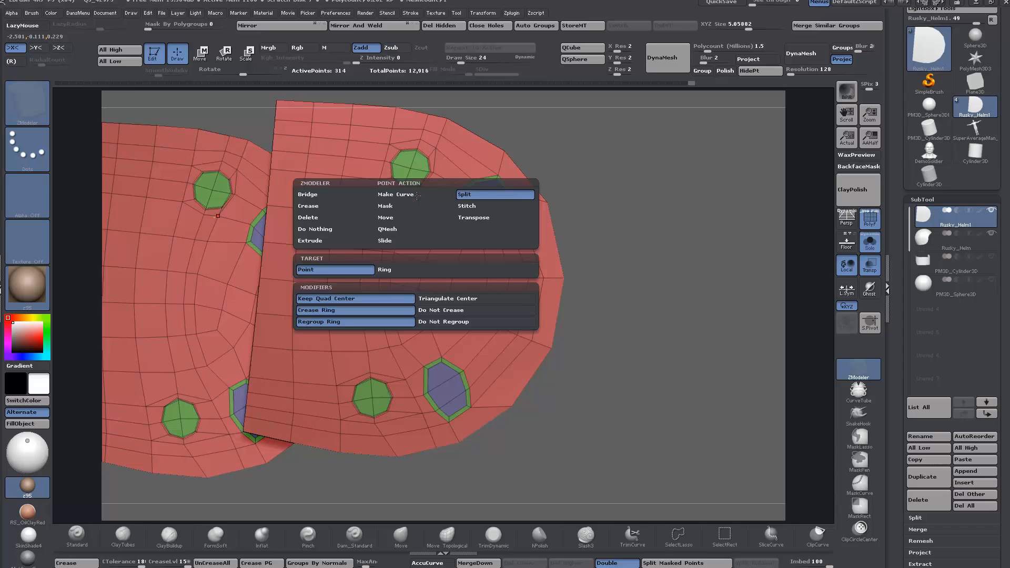
pyautogui.click(385, 242)
pyautogui.keyDown('ctrl'); pyautogui.moveTo(421, 189); pyautogui.dragTo(456, 241, button='right'); pyautogui.keyUp('ctrl')
pyautogui.moveTo(411, 206)
pyautogui.mouseDown()
pyautogui.moveTo(427, 206)
pyautogui.moveTo(445, 165)
pyautogui.moveTo(456, 163)
pyautogui.mouseUp()
pyautogui.hotkey('ctrl', 'z')
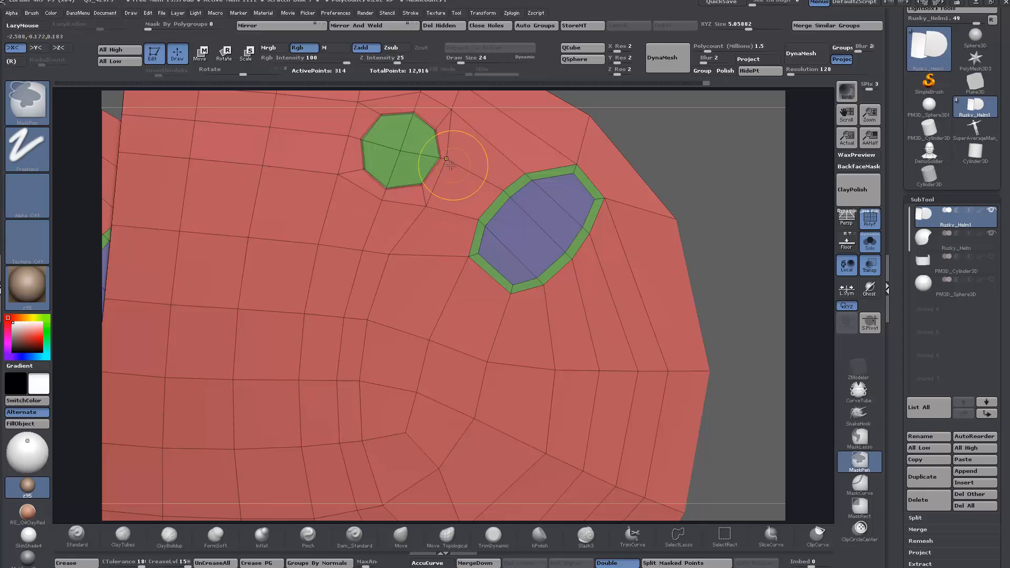
pyautogui.press('space')
pyautogui.moveTo(700, 144); pyautogui.dragTo(688, 144)
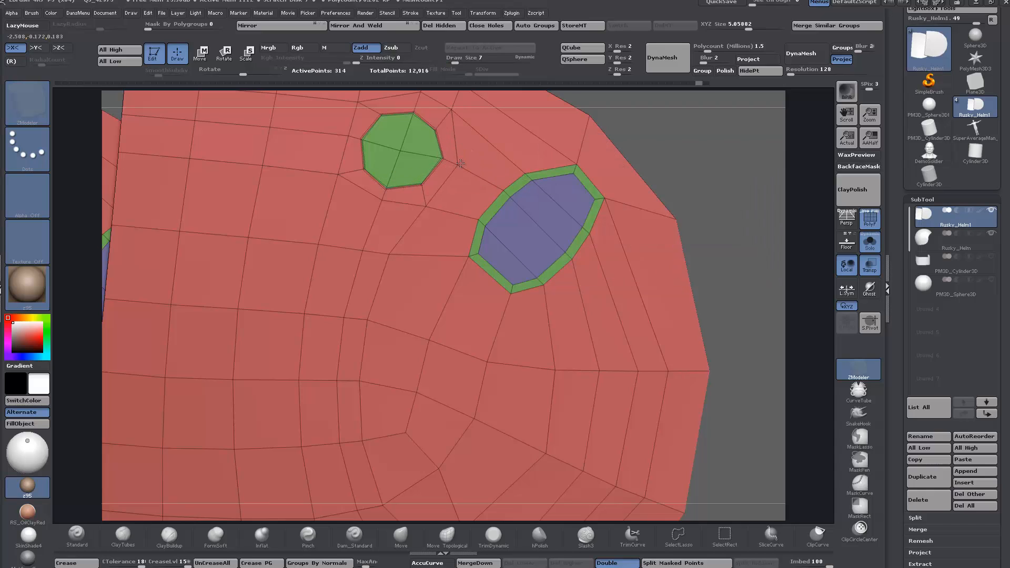
pyautogui.press('space')
pyautogui.moveTo(691, 143); pyautogui.dragTo(687, 144)
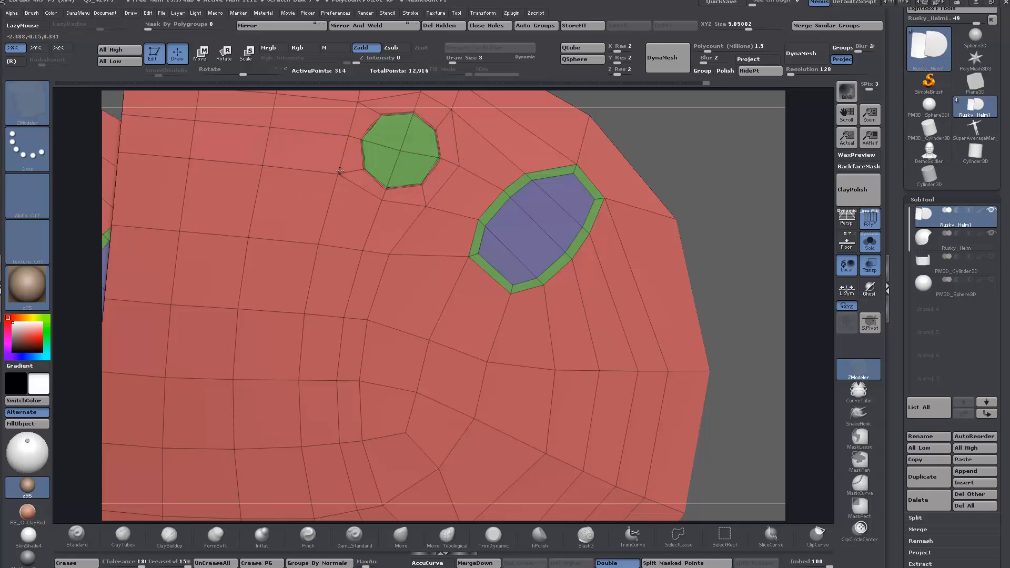
pyautogui.keyDown('alt'); pyautogui.moveTo(672, 150); pyautogui.dragTo(669, 184); pyautogui.keyUp('alt')
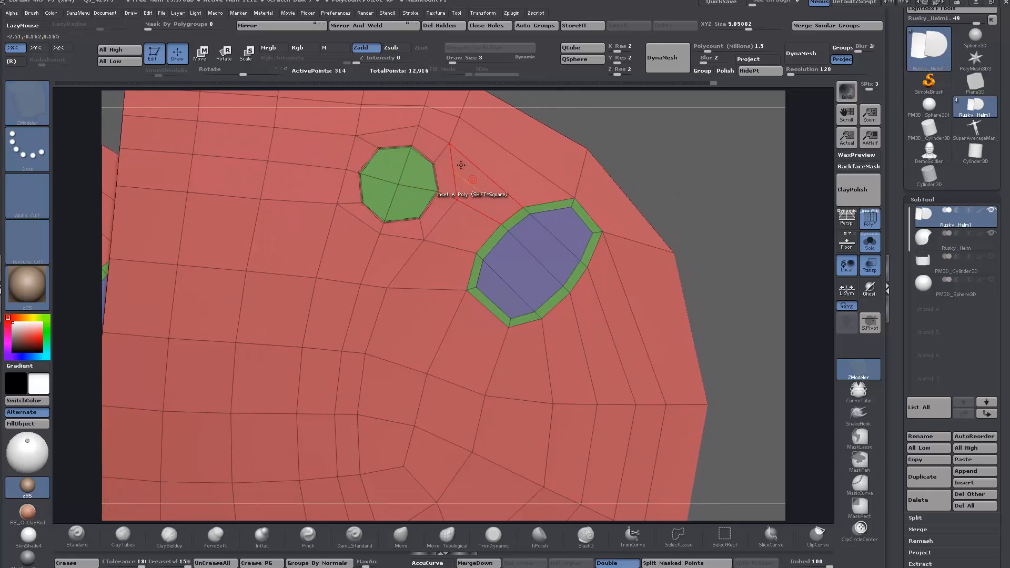
pyautogui.keyDown('alt'); pyautogui.moveTo(727, 267); pyautogui.dragTo(692, 105); pyautogui.keyUp('alt')
pyautogui.keyDown('alt'); pyautogui.moveTo(684, 393); pyautogui.dragTo(725, 251); pyautogui.keyUp('alt')
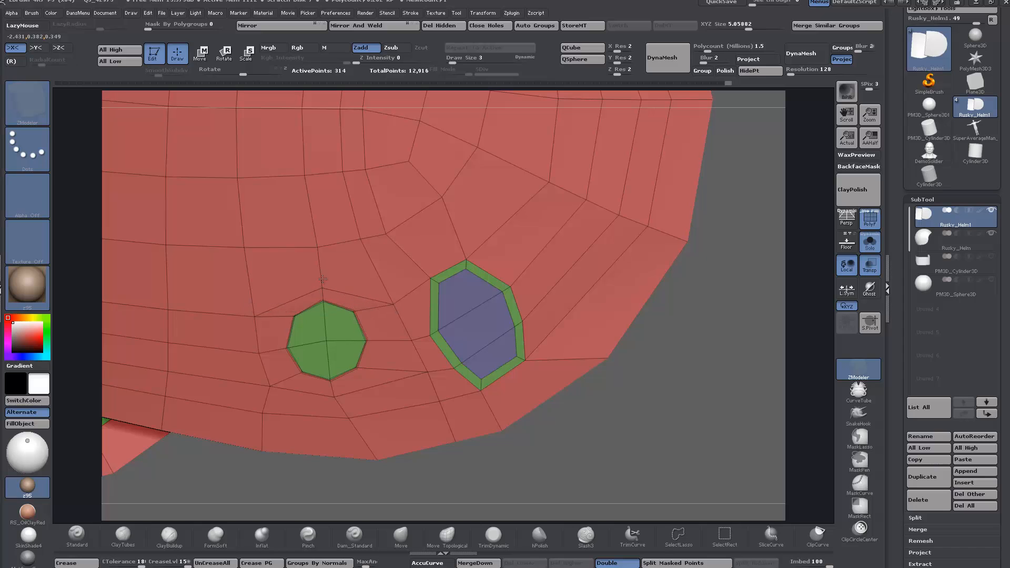
pyautogui.keyDown('alt'); pyautogui.moveTo(670, 404); pyautogui.dragTo(654, 189); pyautogui.keyUp('alt')
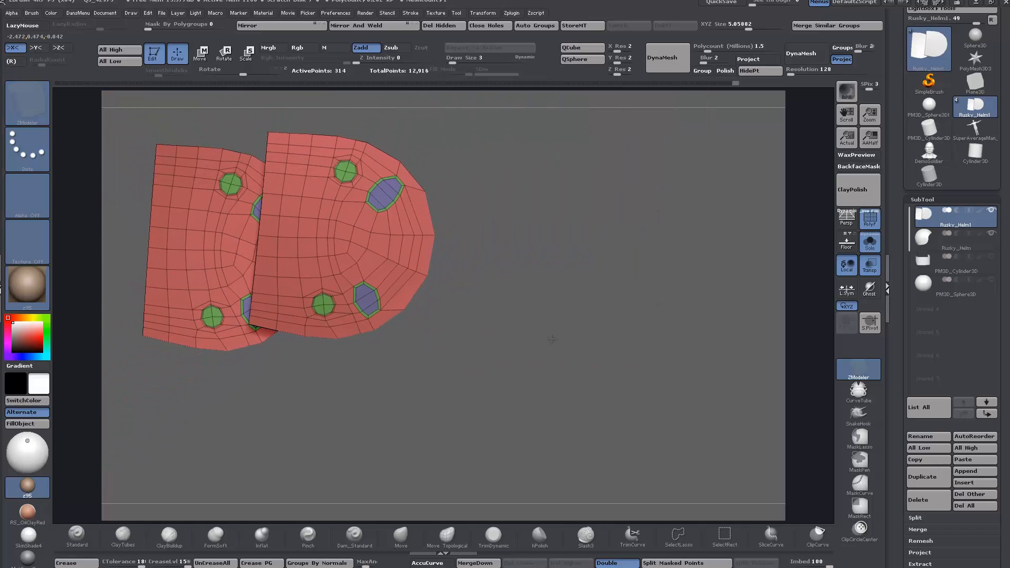
# Step: Check both plates from different angles and bring the hinge plate into 3ds Max over the reference photo
pyautogui.keyDown('alt'); pyautogui.moveTo(511, 321); pyautogui.dragTo(616, 342); pyautogui.keyUp('alt')
pyautogui.moveTo(616, 343); pyautogui.dragTo(627, 363)
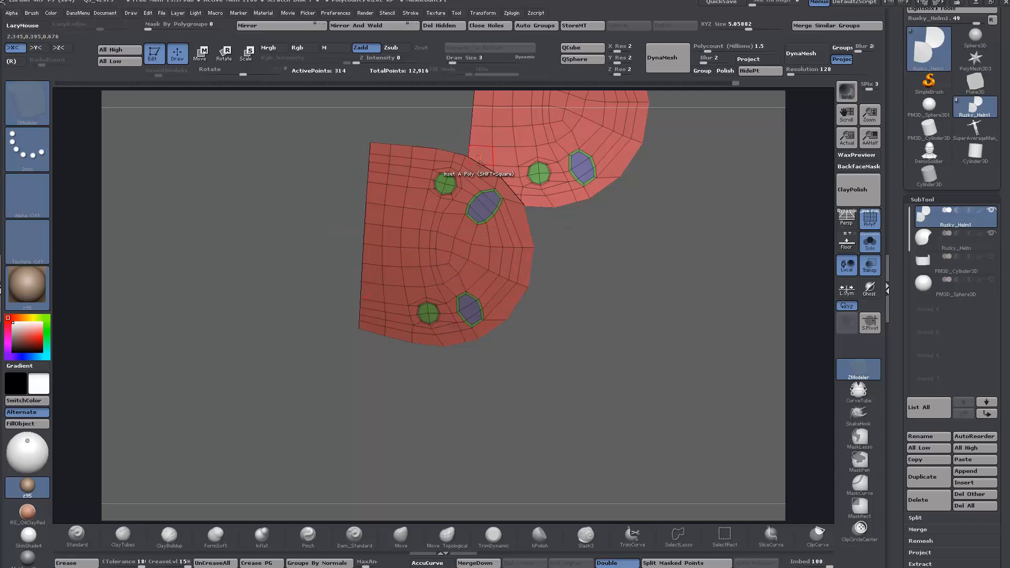
pyautogui.moveTo(573, 260); pyautogui.dragTo(602, 249)
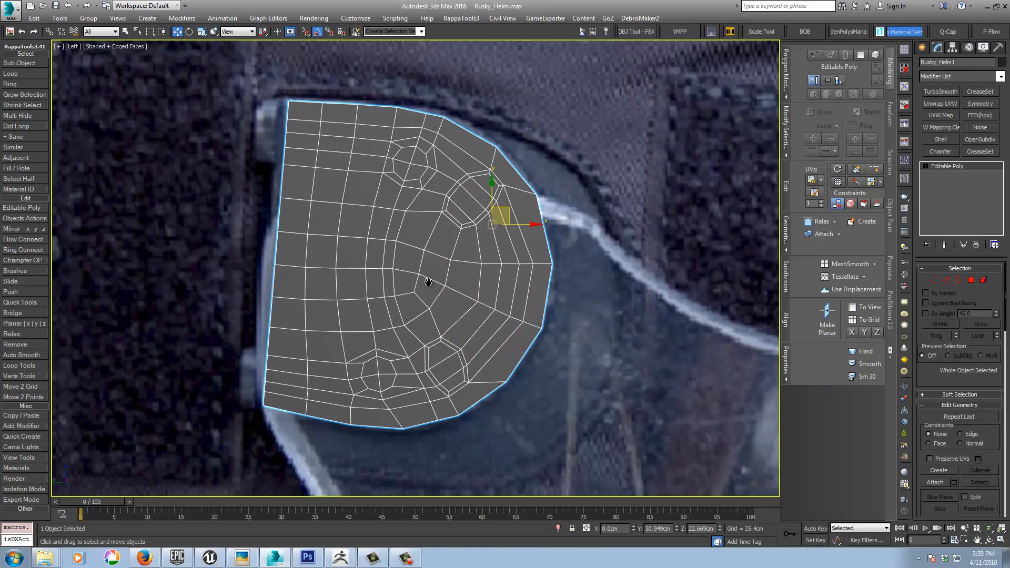
pyautogui.moveTo(424, 282); pyautogui.dragTo(543, 258, button='middle')
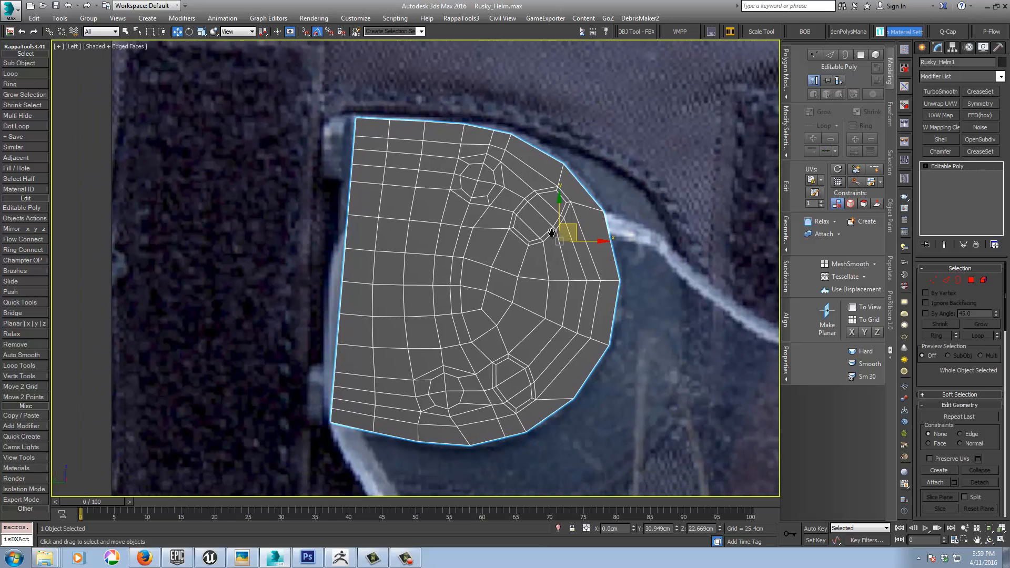
# Step: Delete the polygons inside the plate's two oval holes and two screw circles
pyautogui.click(972, 283)
pyautogui.click(554, 201)
pyautogui.keyDown('ctrl'); pyautogui.click(546, 206); pyautogui.keyUp('ctrl')
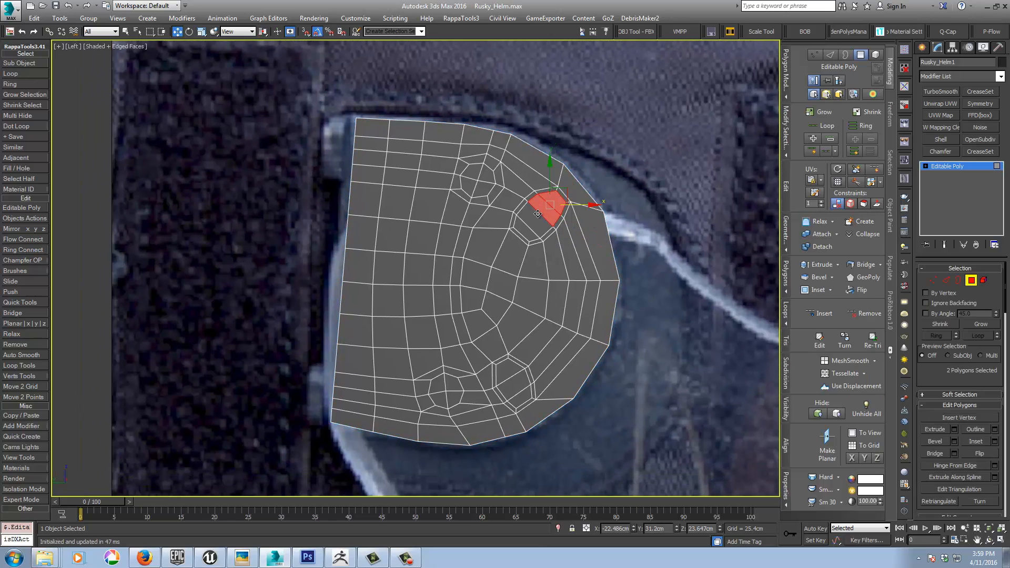
pyautogui.keyDown('ctrl'); pyautogui.click(535, 216); pyautogui.keyUp('ctrl')
pyautogui.keyDown('ctrl'); pyautogui.click(528, 229); pyautogui.keyUp('ctrl')
pyautogui.keyDown('ctrl'); pyautogui.click(504, 370); pyautogui.keyUp('ctrl')
pyautogui.keyDown('ctrl'); pyautogui.click(517, 382); pyautogui.keyUp('ctrl')
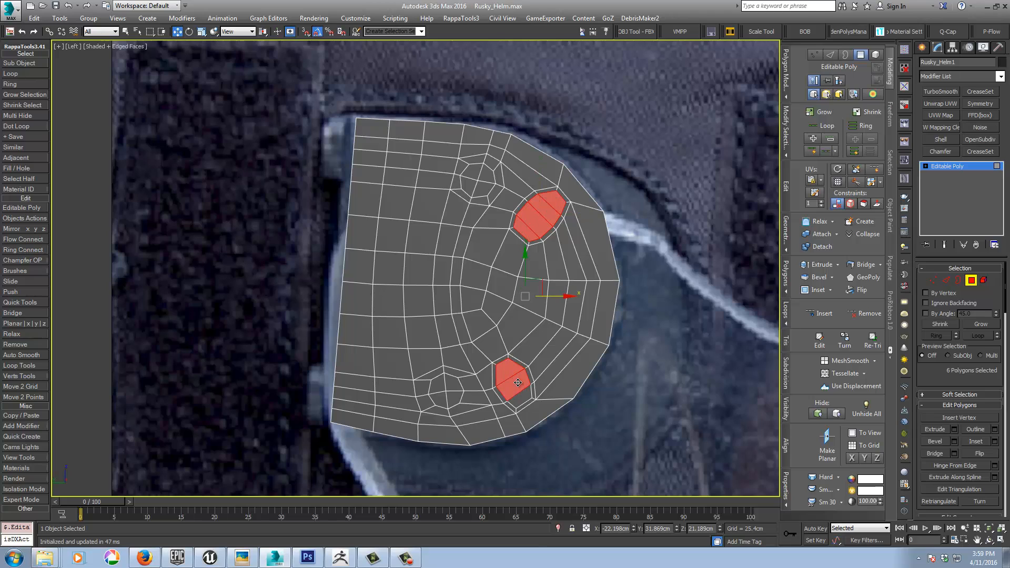
pyautogui.keyDown('ctrl'); pyautogui.click(520, 396); pyautogui.keyUp('ctrl')
pyautogui.keyDown('ctrl'); pyautogui.click(440, 399); pyautogui.keyUp('ctrl')
pyautogui.keyDown('ctrl'); pyautogui.click(437, 383); pyautogui.keyUp('ctrl')
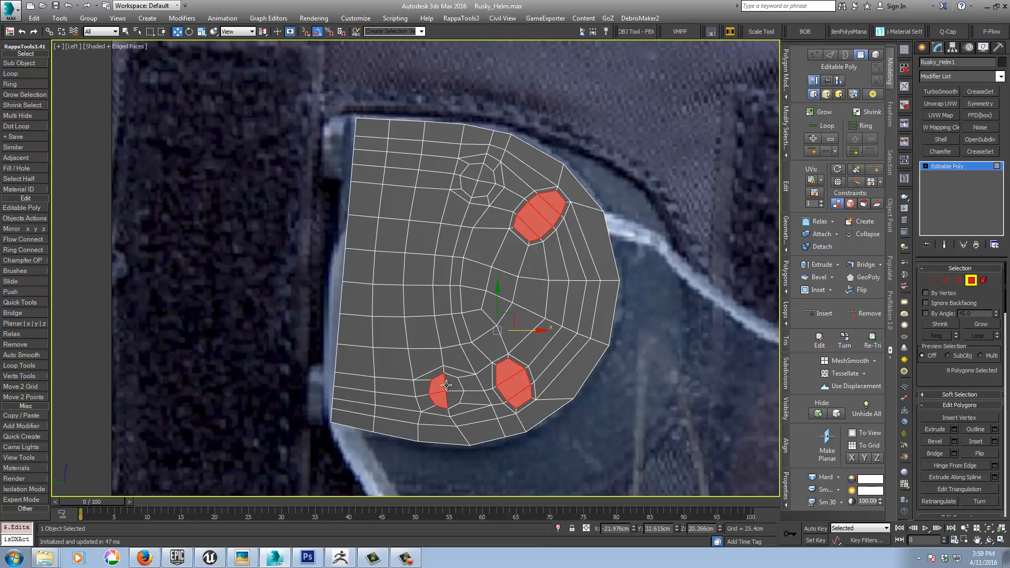
pyautogui.keyDown('ctrl'); pyautogui.click(453, 382); pyautogui.keyUp('ctrl')
pyautogui.keyDown('ctrl'); pyautogui.click(468, 180); pyautogui.keyUp('ctrl')
pyautogui.keyDown('ctrl'); pyautogui.click(483, 172); pyautogui.keyUp('ctrl')
pyautogui.keyDown('ctrl'); pyautogui.click(479, 184); pyautogui.keyUp('ctrl')
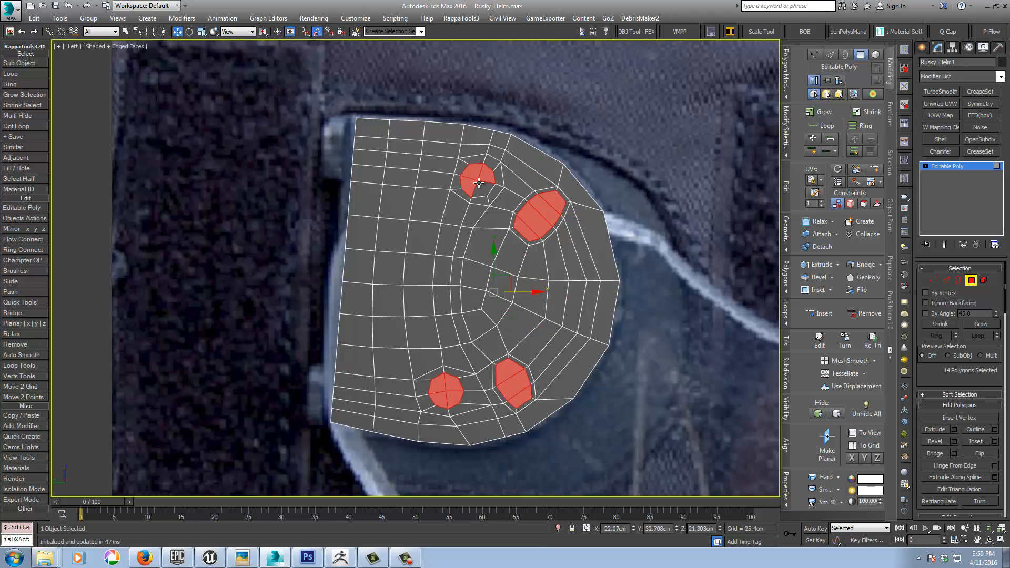
pyautogui.press('Delete')
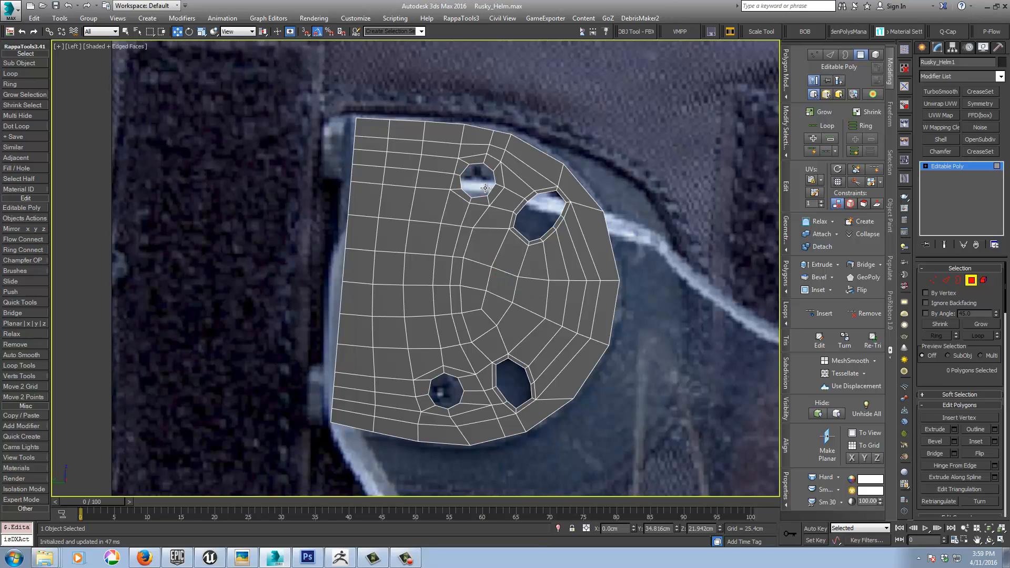
# Step: Extrude the plate's whole straight edge outward into two narrow strips, angling the outer strip in depth
pyautogui.press('2')
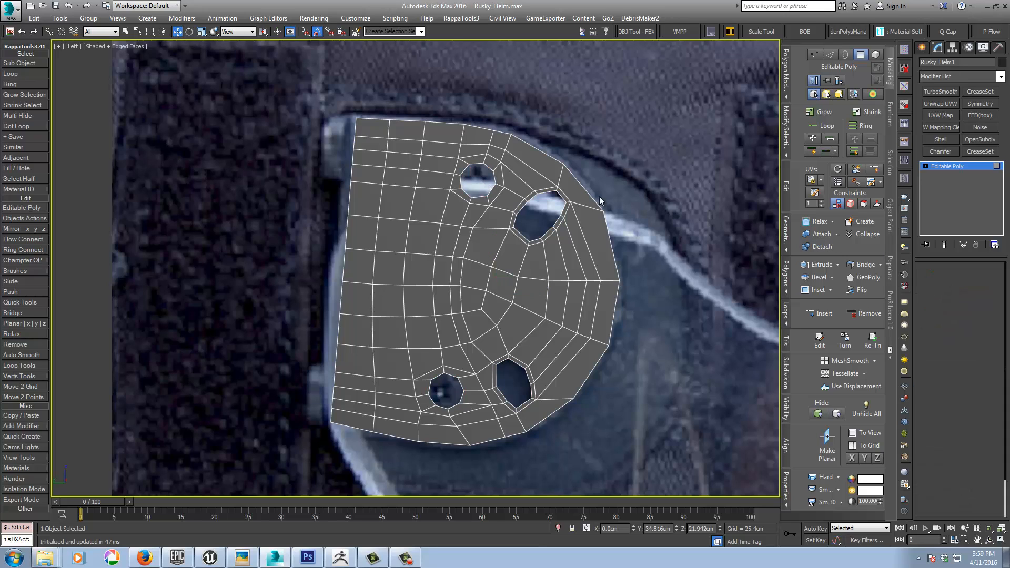
pyautogui.doubleClick(357, 125)
pyautogui.moveTo(384, 195); pyautogui.dragTo(420, 173, button='middle')
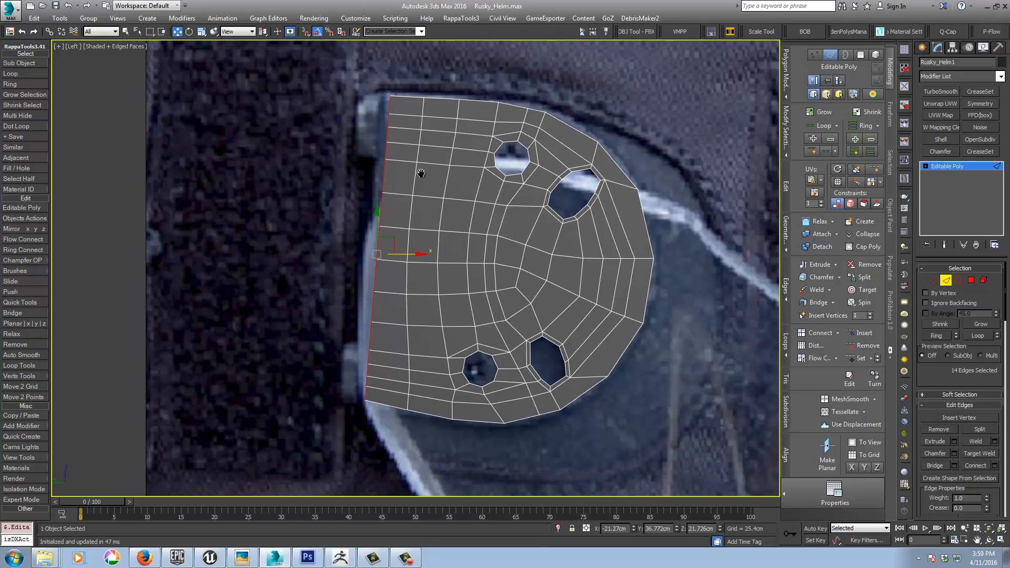
pyautogui.keyDown('shift'); pyautogui.moveTo(406, 255); pyautogui.dragTo(377, 255); pyautogui.keyUp('shift')
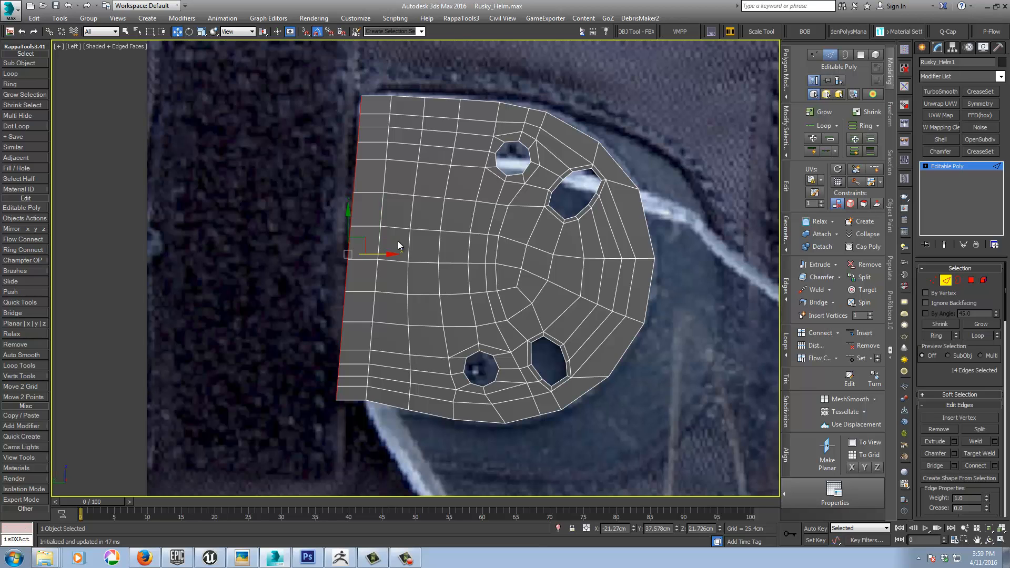
pyautogui.keyDown('alt'); pyautogui.moveTo(398, 241); pyautogui.dragTo(353, 253, button='middle'); pyautogui.keyUp('alt')
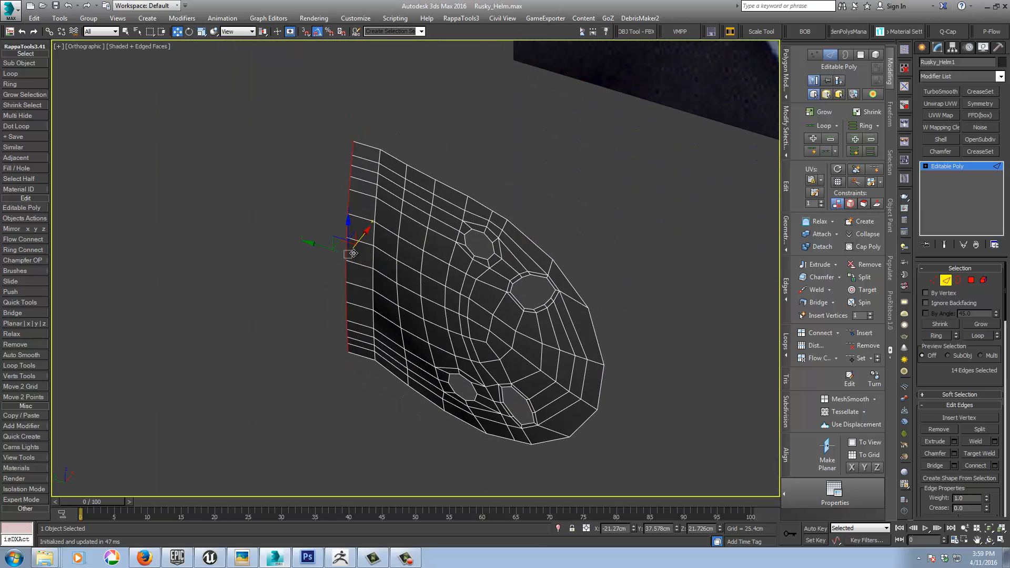
pyautogui.moveTo(342, 243)
pyautogui.mouseDown()
pyautogui.moveTo(350, 248)
pyautogui.moveTo(335, 257)
pyautogui.mouseUp()
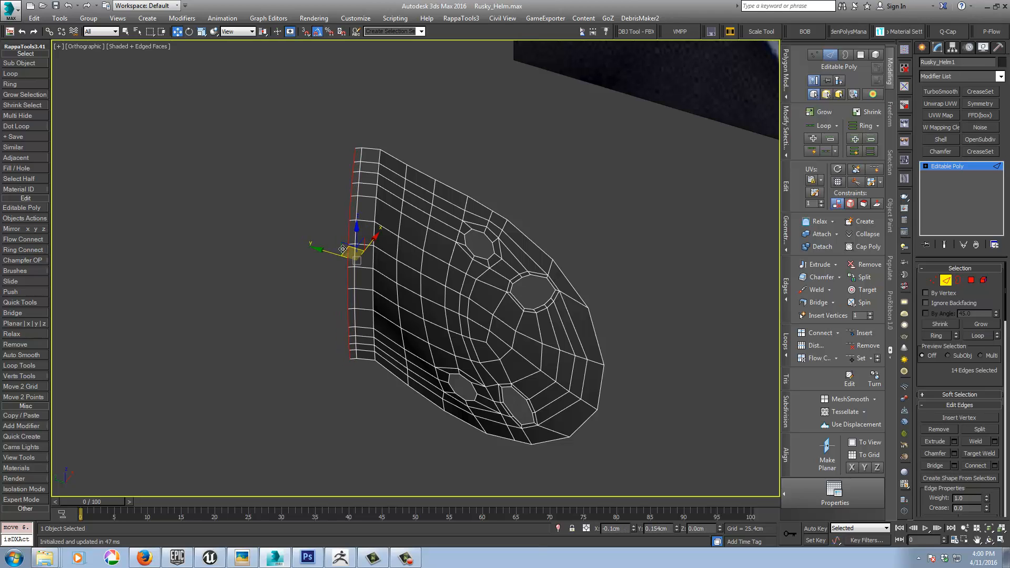
pyautogui.keyDown('shift'); pyautogui.moveTo(342, 248); pyautogui.dragTo(343, 249); pyautogui.keyUp('shift')
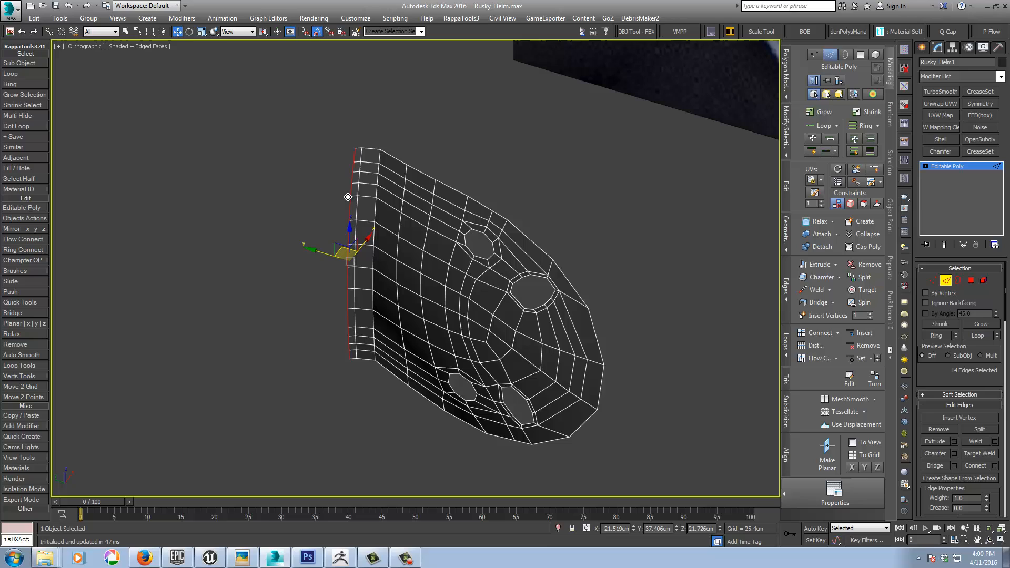
# Step: Extrude the four outermost edges at each end of the straight border by about 1.2 cm into two hinge tabs and leave edge editing
pyautogui.click(354, 153)
pyautogui.keyDown('ctrl'); pyautogui.click(353, 166); pyautogui.keyUp('ctrl')
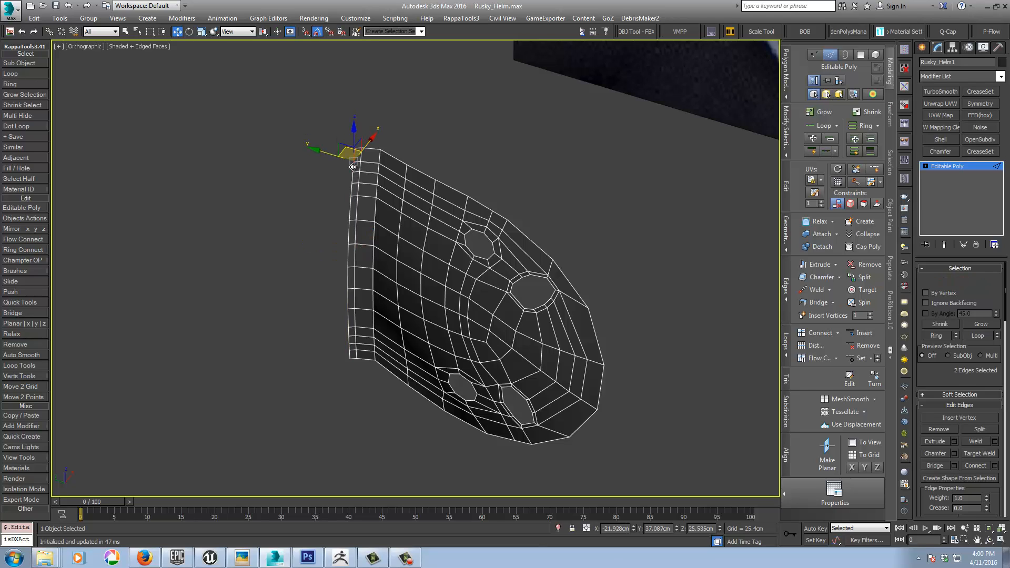
pyautogui.keyDown('ctrl'); pyautogui.click(351, 176); pyautogui.keyUp('ctrl')
pyautogui.keyDown('ctrl'); pyautogui.click(349, 190); pyautogui.keyUp('ctrl')
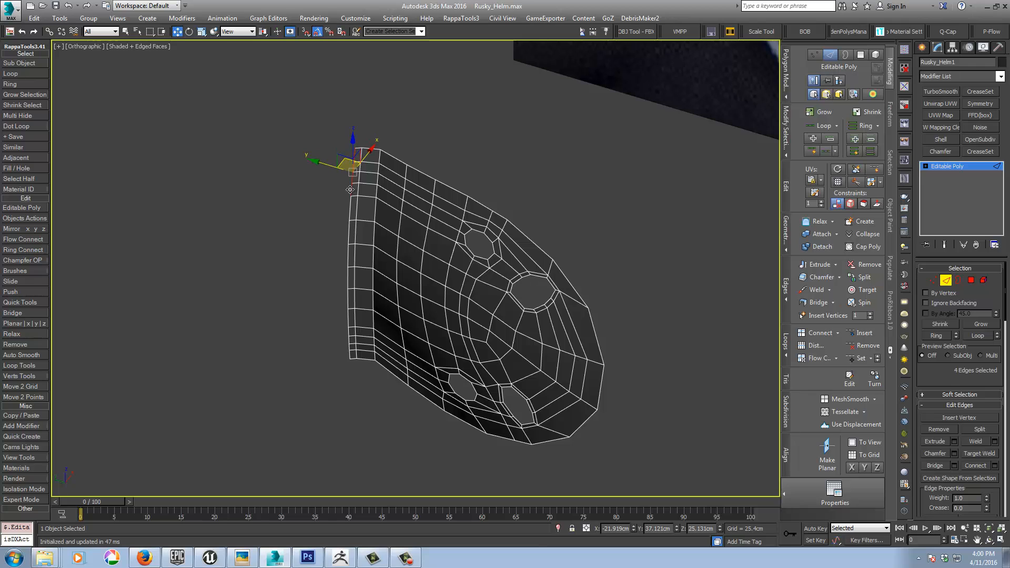
pyautogui.keyDown('alt'); pyautogui.moveTo(348, 205); pyautogui.dragTo(355, 214, button='middle'); pyautogui.keyUp('alt')
pyautogui.moveTo(354, 276); pyautogui.dragTo(373, 166, button='middle')
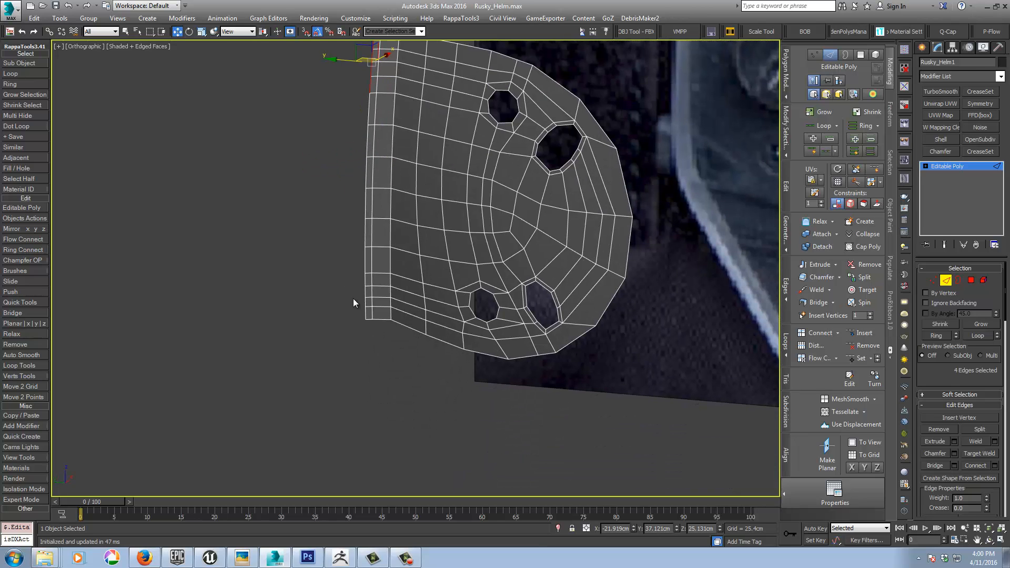
pyautogui.scroll(3, 359, 285)
pyautogui.keyDown('ctrl'); pyautogui.click(368, 271); pyautogui.keyUp('ctrl')
pyautogui.keyDown('ctrl'); pyautogui.click(368, 288); pyautogui.keyUp('ctrl')
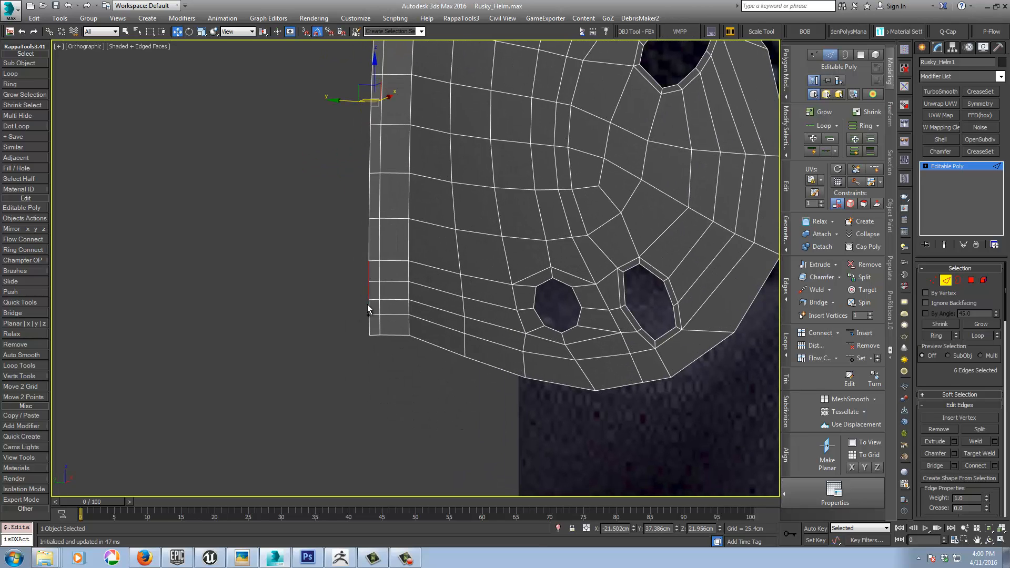
pyautogui.keyDown('ctrl'); pyautogui.click(368, 308); pyautogui.keyUp('ctrl')
pyautogui.keyDown('ctrl'); pyautogui.click(368, 324); pyautogui.keyUp('ctrl')
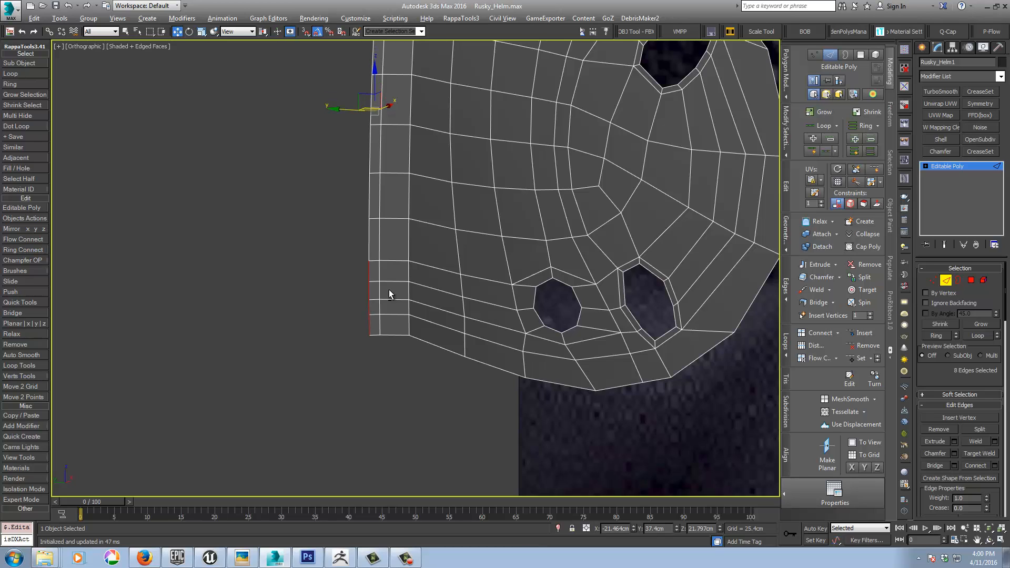
pyautogui.keyDown('alt'); pyautogui.moveTo(389, 290); pyautogui.dragTo(388, 175, button='middle'); pyautogui.keyUp('alt')
pyautogui.keyDown('shift'); pyautogui.moveTo(391, 99); pyautogui.dragTo(358, 120); pyautogui.keyUp('shift')
pyautogui.scroll(-4, 409, 190)
pyautogui.keyDown('alt'); pyautogui.moveTo(425, 206); pyautogui.dragTo(345, 185, button='middle'); pyautogui.keyUp('alt')
pyautogui.keyDown('shift'); pyautogui.moveTo(343, 181); pyautogui.dragTo(339, 176); pyautogui.keyUp('shift')
pyautogui.keyDown('alt'); pyautogui.moveTo(404, 177); pyautogui.dragTo(450, 186, button='middle'); pyautogui.keyUp('alt')
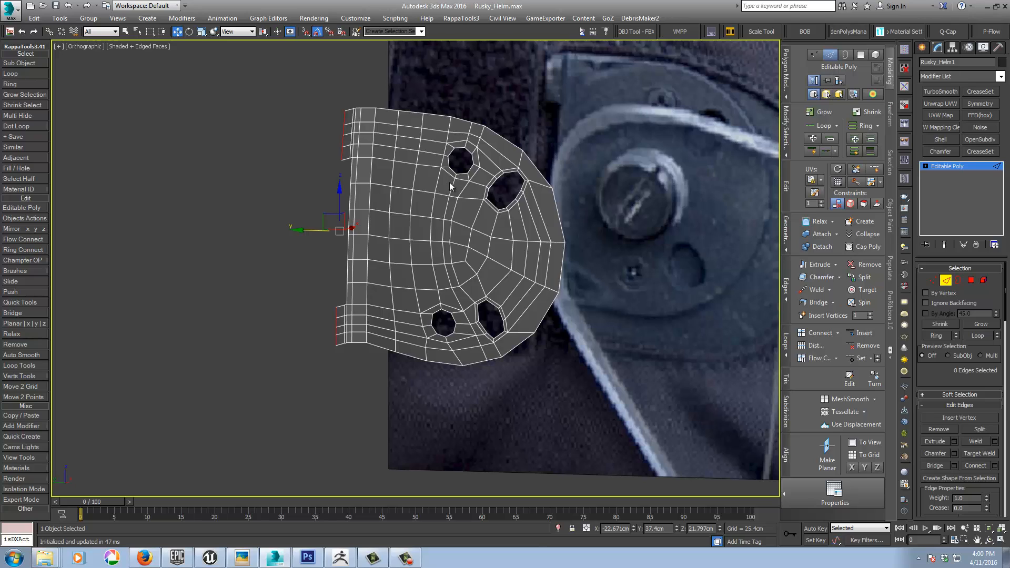
pyautogui.click(949, 166)
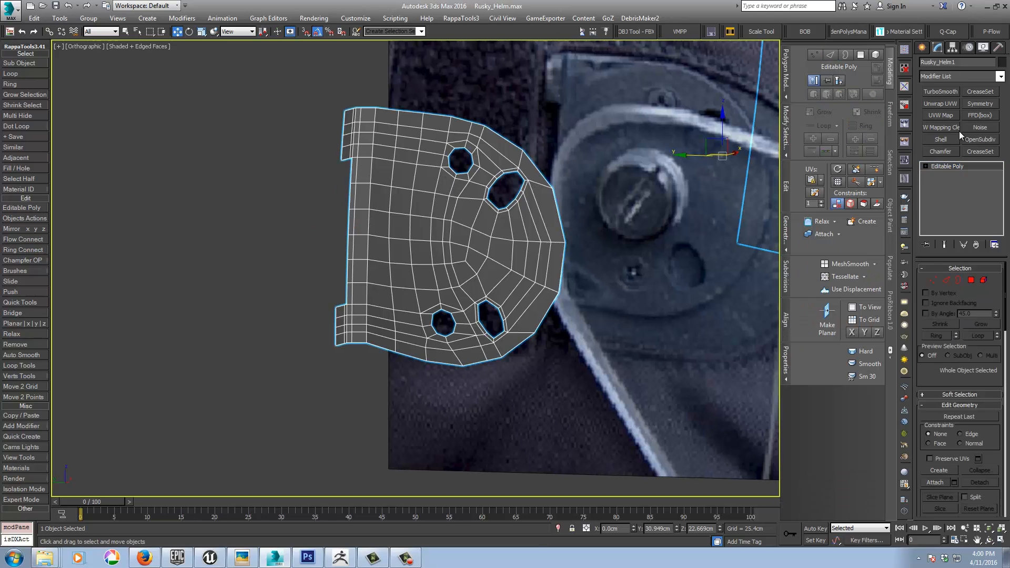
# Step: Add a Shell modifier to the hinge plate and inspect its thickness at the hinge tabs
pyautogui.click(939, 139)
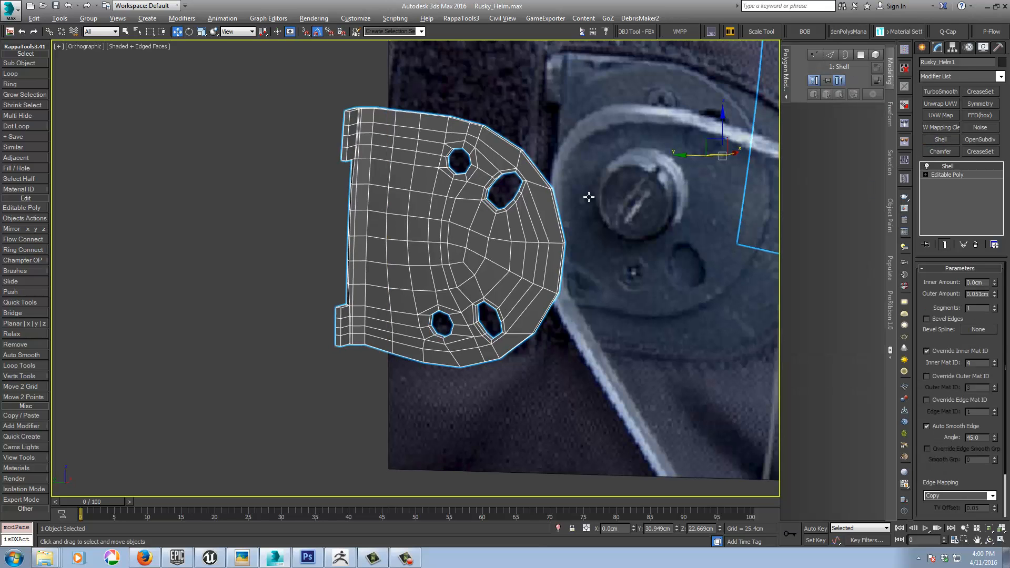
pyautogui.keyDown('alt'); pyautogui.moveTo(588, 196); pyautogui.dragTo(573, 216, button='middle'); pyautogui.keyUp('alt')
pyautogui.moveTo(502, 294); pyautogui.dragTo(587, 213, button='middle')
pyautogui.scroll(2, 427, 212)
pyautogui.scroll(-5, 473, 196)
pyautogui.scroll(8, 587, 211)
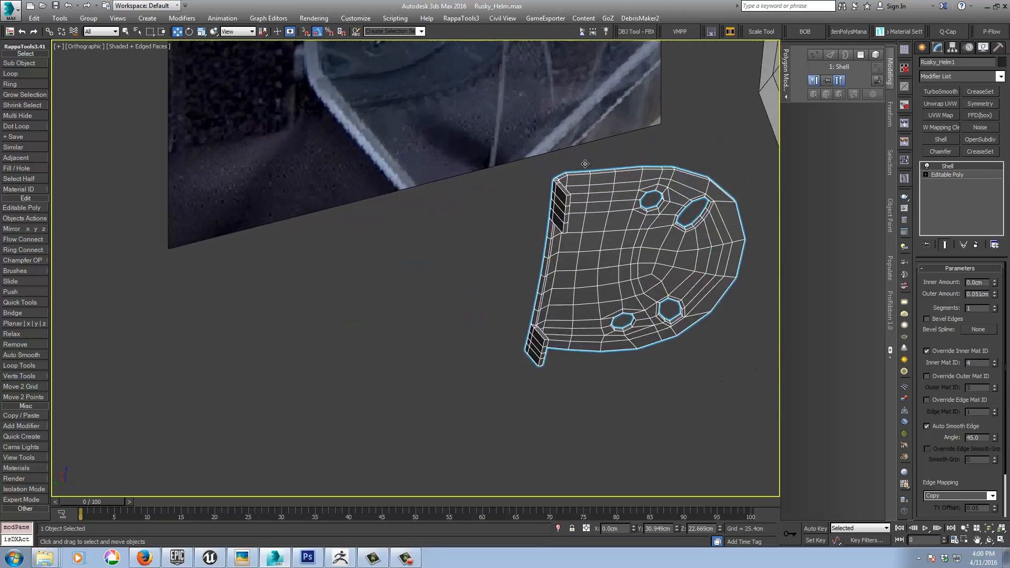
# Step: Try a Shell outer amount of 0.102 cm on the plate, and restore it to 0.051 cm
pyautogui.click(995, 292)
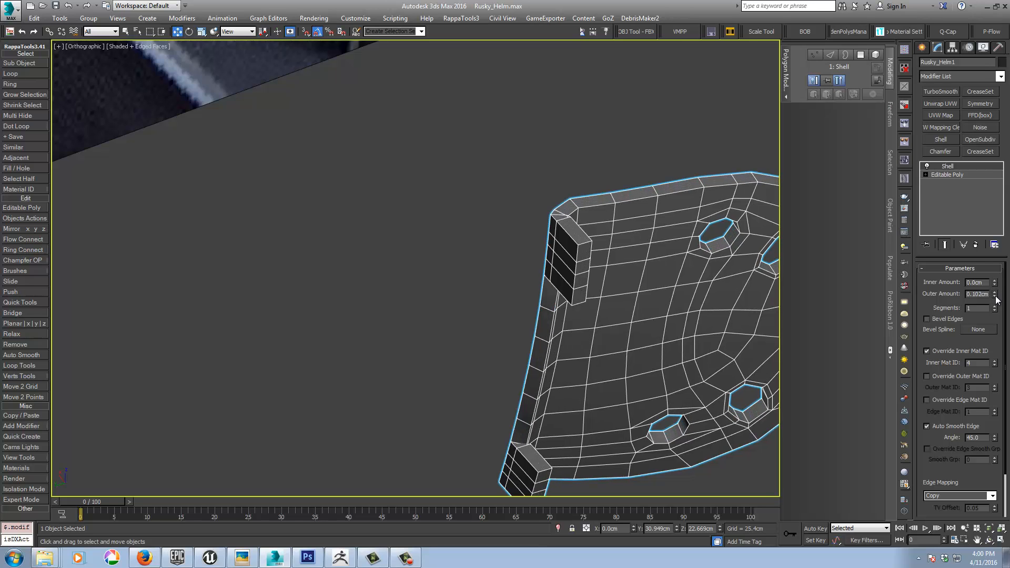
pyautogui.click(995, 296)
pyautogui.click(995, 296)
pyautogui.moveTo(654, 289)
pyautogui.keyDown('alt'); pyautogui.mouseDown(button='middle')
pyautogui.moveTo(624, 289)
pyautogui.moveTo(652, 285)
pyautogui.moveTo(645, 290)
pyautogui.mouseUp(button='middle'); pyautogui.keyUp('alt')
pyautogui.moveTo(411, 233); pyautogui.dragTo(498, 208, button='middle')
pyautogui.scroll(3, 415, 181)
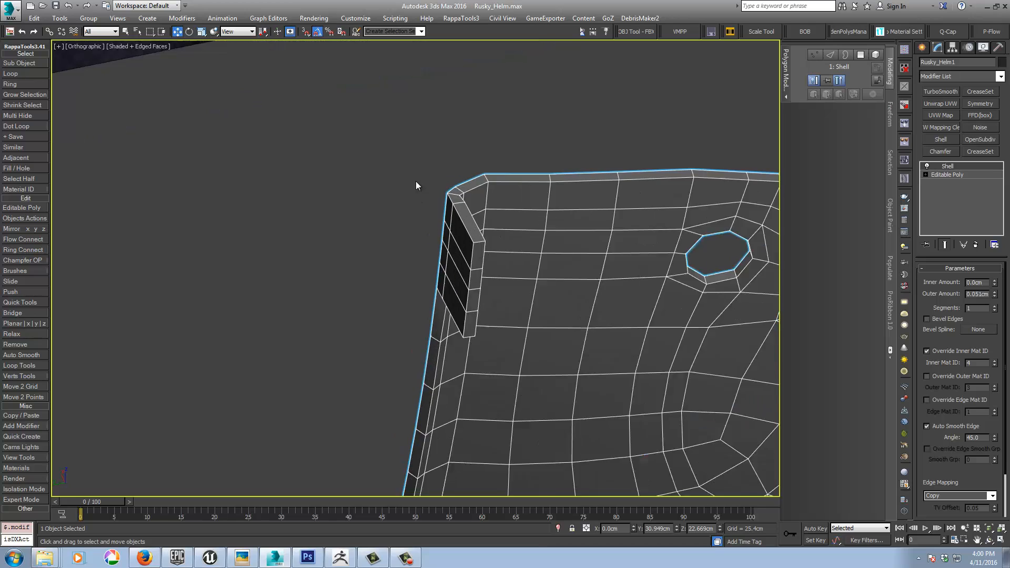
pyautogui.scroll(-2, 415, 181)
# Step: Set the Shell's inner amount to 0.051 cm on the hinge plate
pyautogui.click(995, 281)
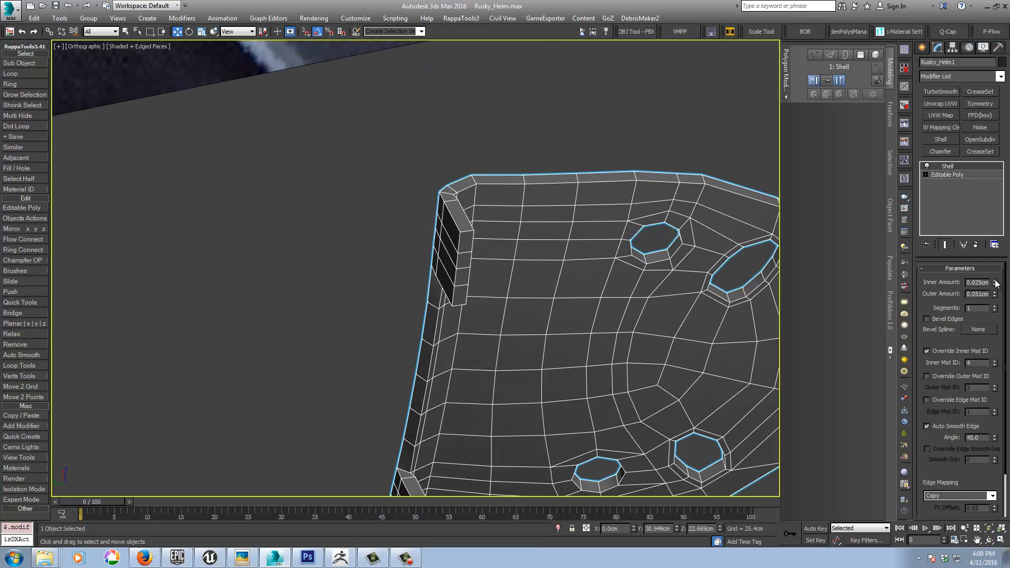
pyautogui.click(994, 281)
pyautogui.scroll(-10, 573, 279)
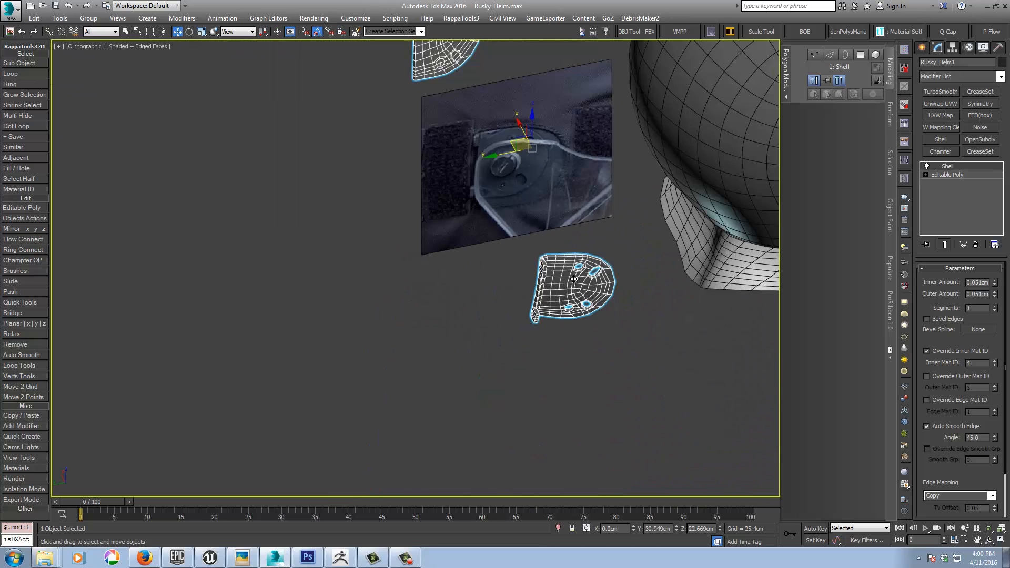
# Step: Delete the separate duplicate plate beside the reference photo as an element of the base mesh, and return to the Shell level
pyautogui.keyDown('alt'); pyautogui.moveTo(573, 279); pyautogui.dragTo(623, 264, button='middle'); pyautogui.keyUp('alt')
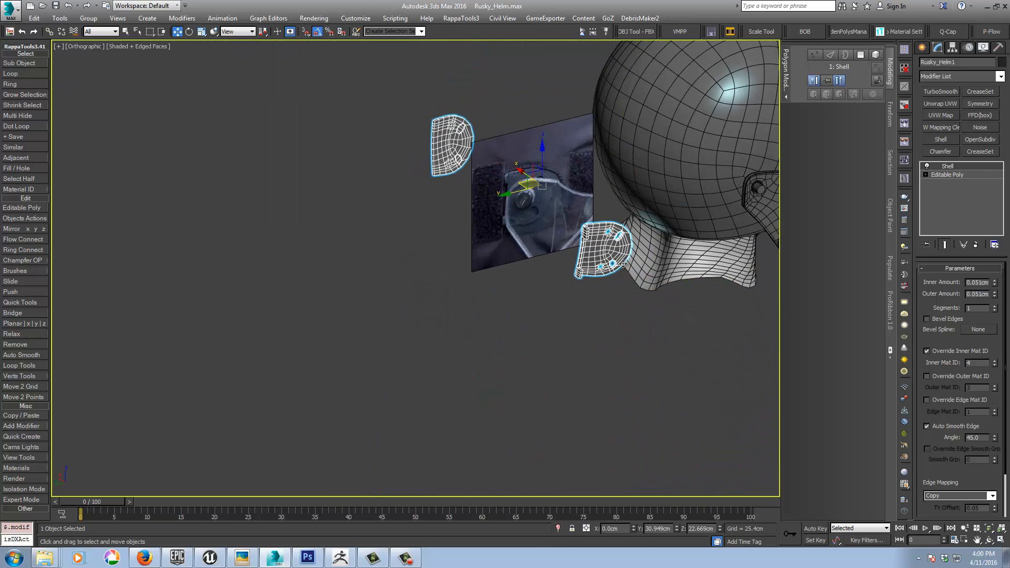
pyautogui.click(951, 175)
pyautogui.click(984, 281)
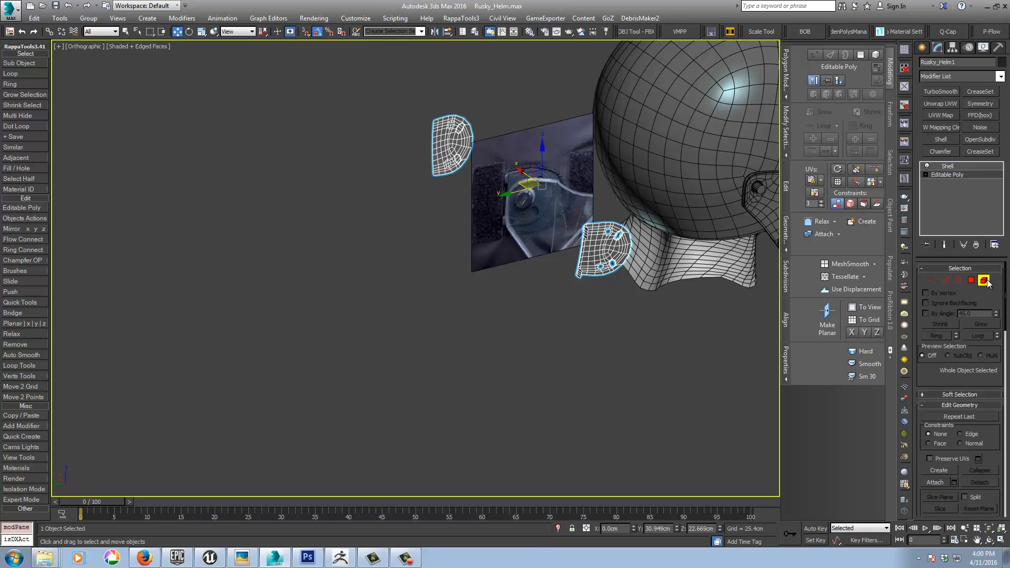
pyautogui.moveTo(405, 97); pyautogui.dragTo(481, 193)
pyautogui.press('Delete')
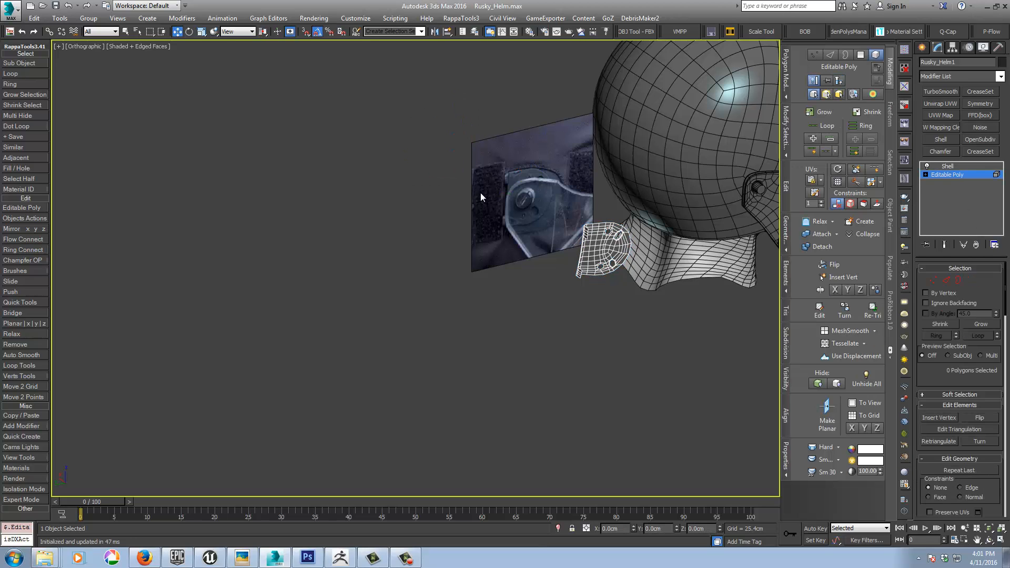
pyautogui.moveTo(532, 216)
pyautogui.keyDown('alt'); pyautogui.mouseDown(button='middle')
pyautogui.moveTo(416, 194)
pyautogui.moveTo(552, 213)
pyautogui.mouseUp(button='middle'); pyautogui.keyUp('alt')
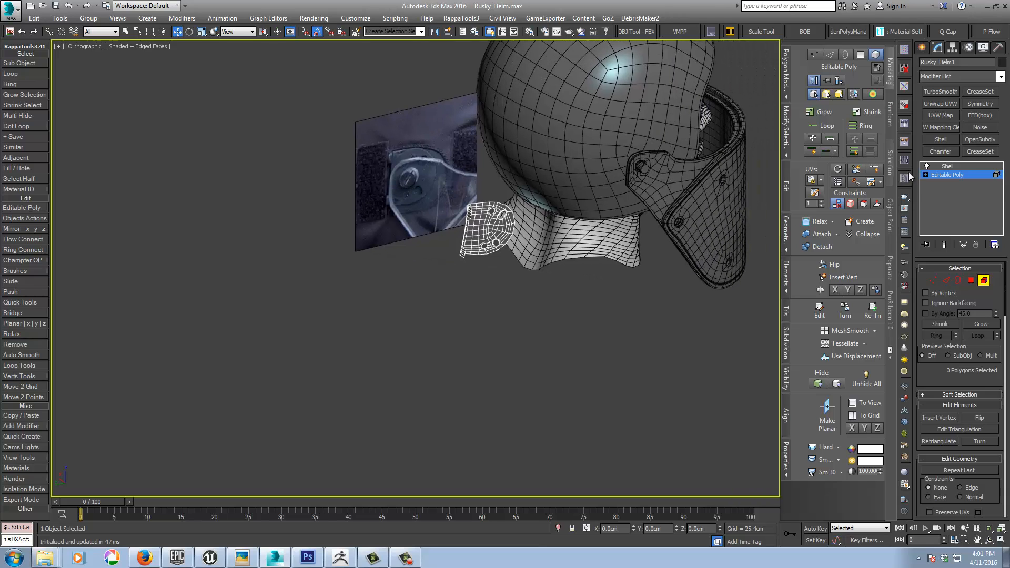
pyautogui.click(943, 175)
pyautogui.click(949, 167)
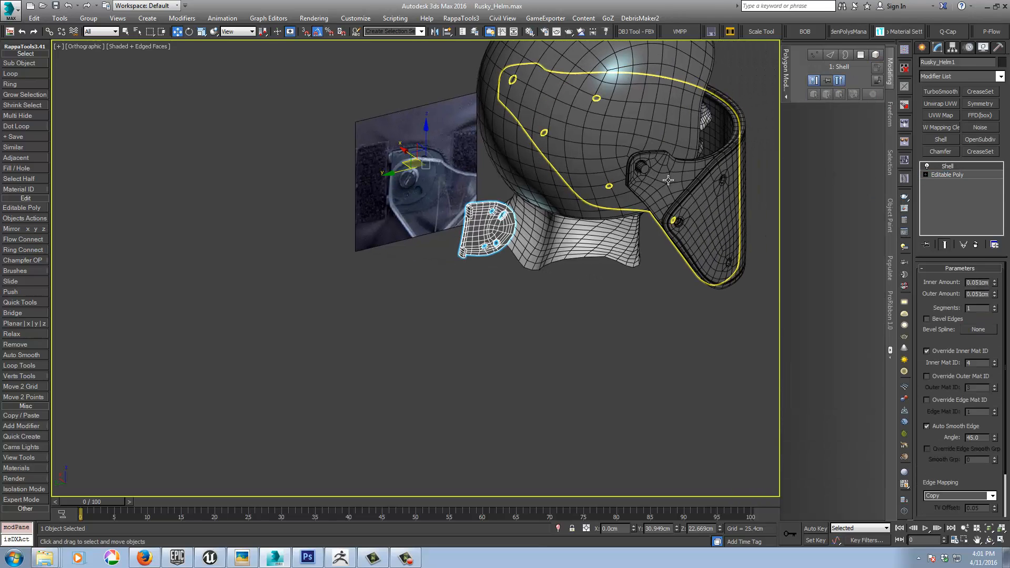
# Step: Align the hinge plate to the helmet's visor part and move it about 15.4 cm along X to the helmet's side
pyautogui.hotkey('alt', 'a')
pyautogui.click(644, 169)
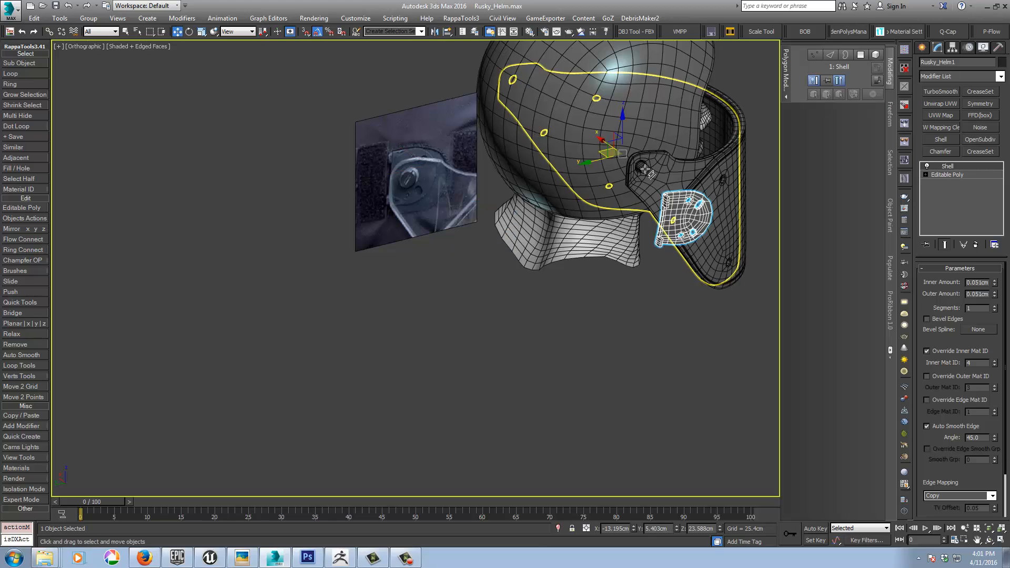
pyautogui.moveTo(658, 192); pyautogui.dragTo(570, 167, button='middle')
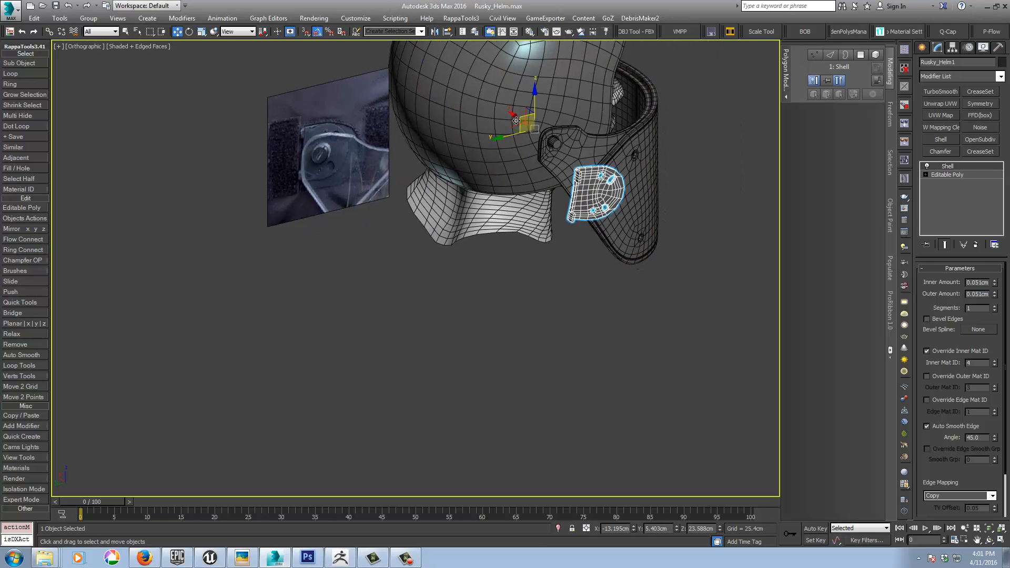
pyautogui.moveTo(514, 116); pyautogui.dragTo(460, 76)
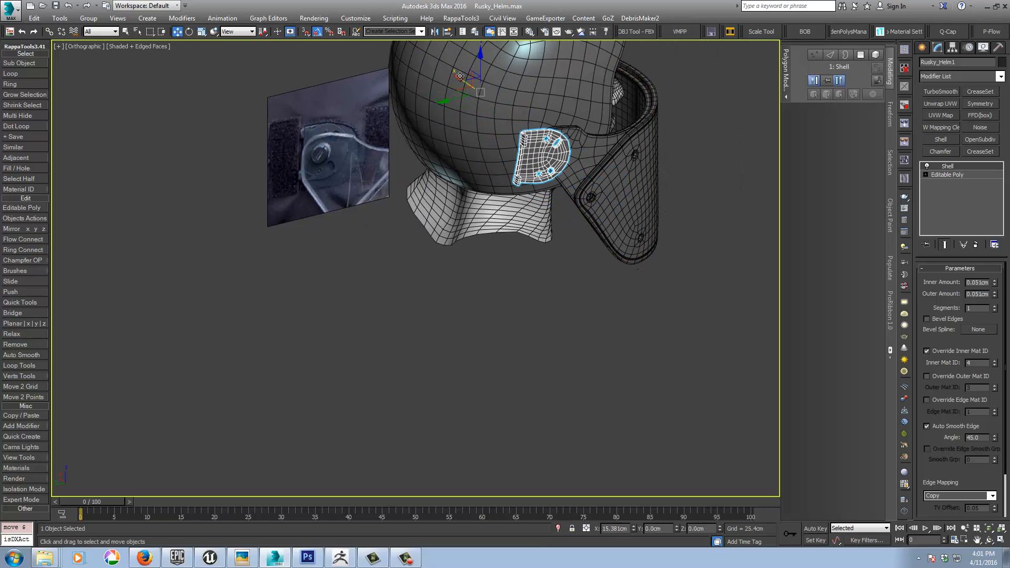
# Step: In the left view, move the plate about 3.7 cm toward the face and 0.2 cm up over the visor pivot
pyautogui.scroll(4, 551, 161)
pyautogui.press('l')
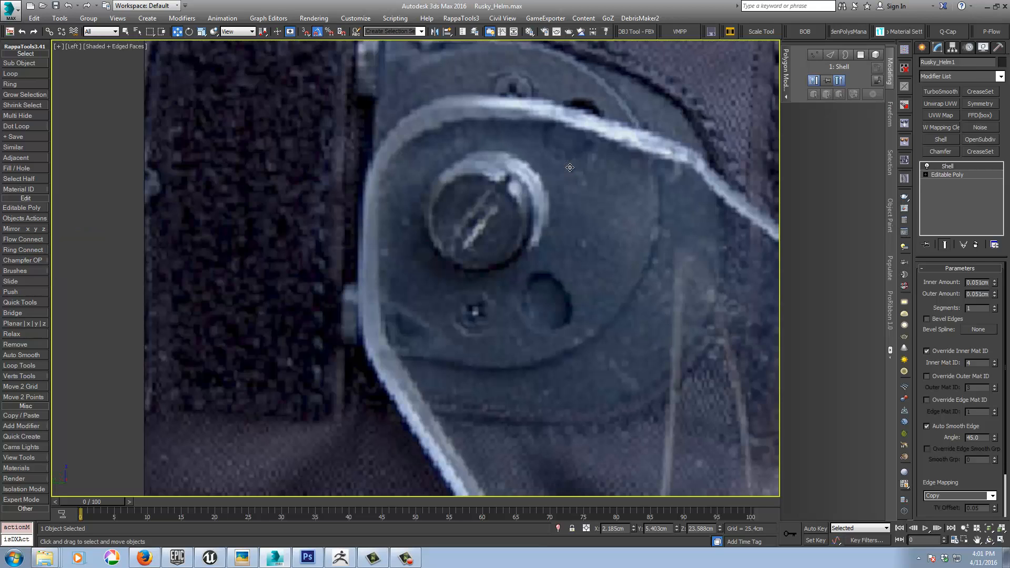
pyautogui.press('z')
pyautogui.scroll(-5, 532, 169)
pyautogui.rightClick(533, 169)
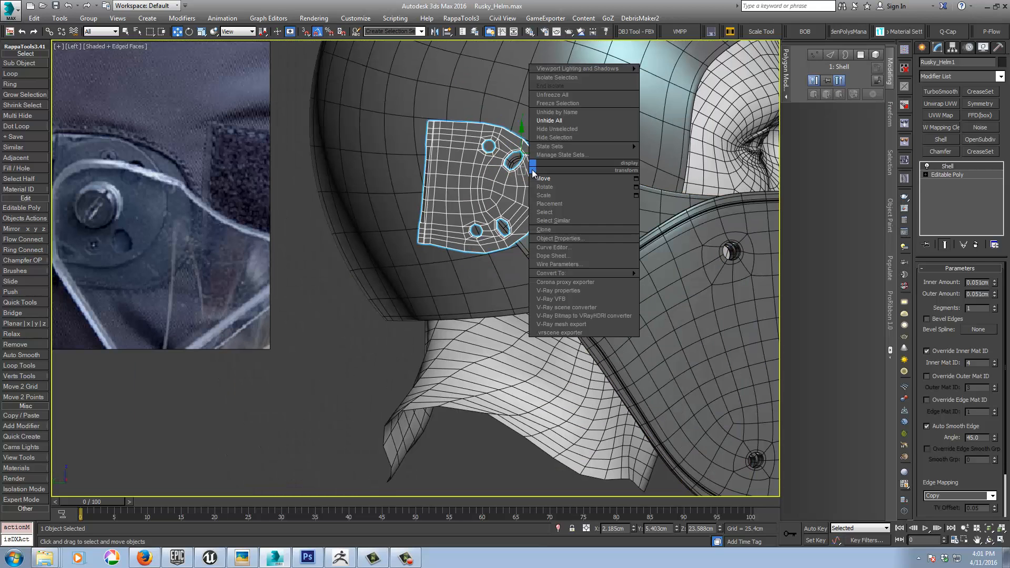
pyautogui.press('Escape')
pyautogui.moveTo(596, 141)
pyautogui.mouseDown()
pyautogui.moveTo(618, 153)
pyautogui.moveTo(591, 152)
pyautogui.mouseUp()
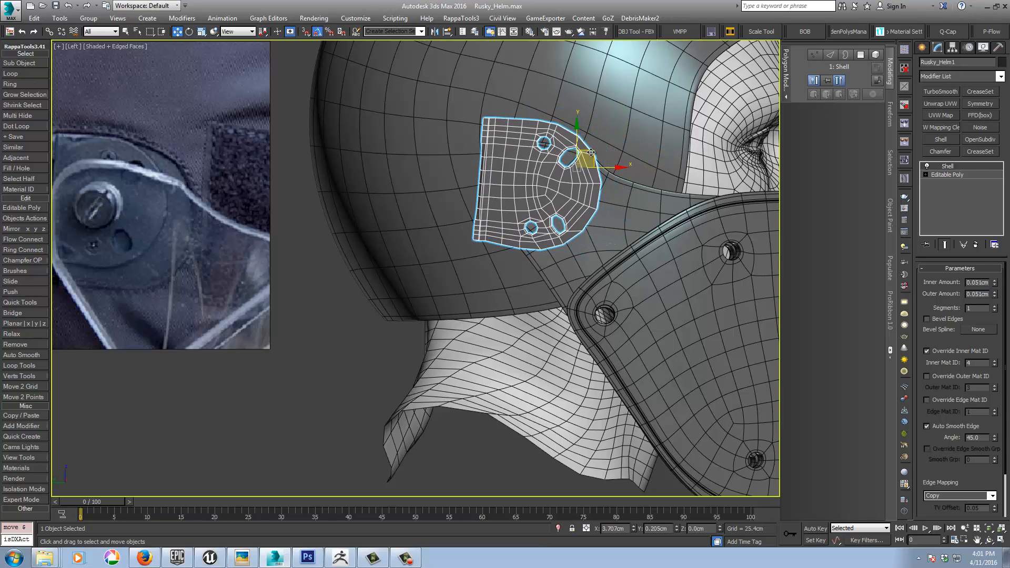
pyautogui.moveTo(587, 181); pyautogui.dragTo(540, 232, button='middle')
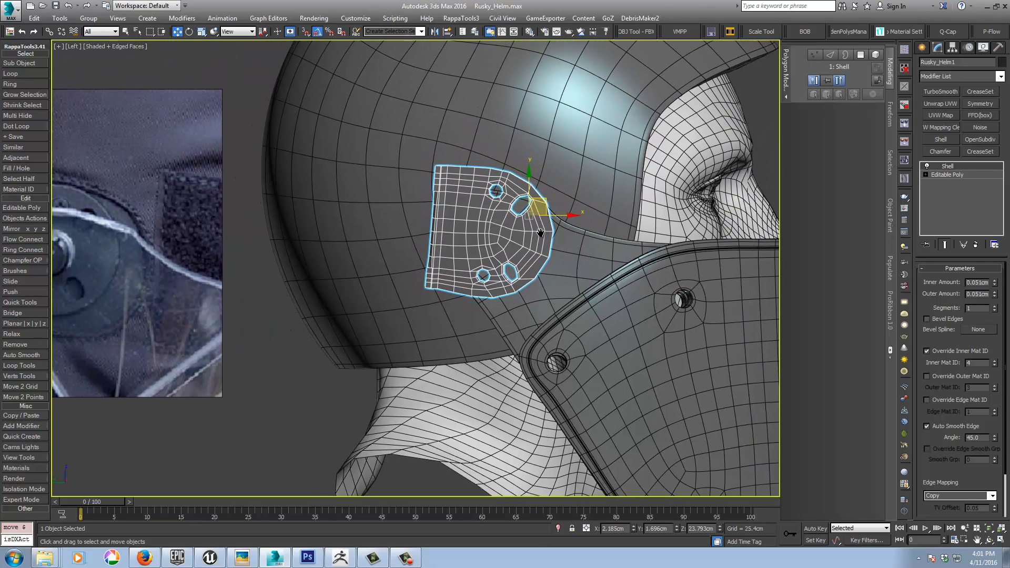
# Step: Compare the plate with the reference photo, scale it down slightly to match, and switch back to the Move tool
pyautogui.keyDown('alt'); pyautogui.moveTo(466, 241); pyautogui.dragTo(530, 254, button='middle'); pyautogui.keyUp('alt')
pyautogui.press('l')
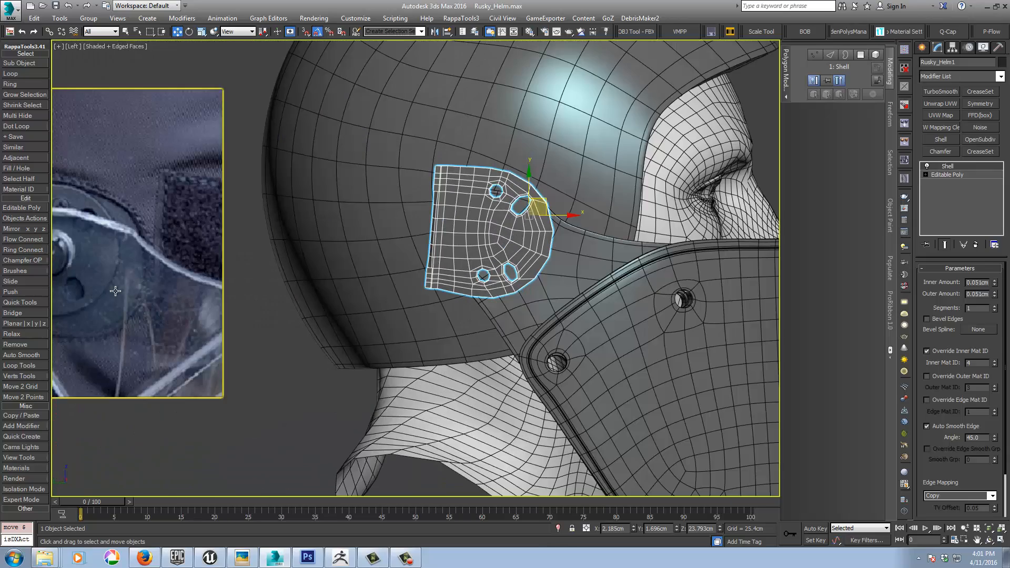
pyautogui.moveTo(119, 291); pyautogui.dragTo(242, 291, button='middle')
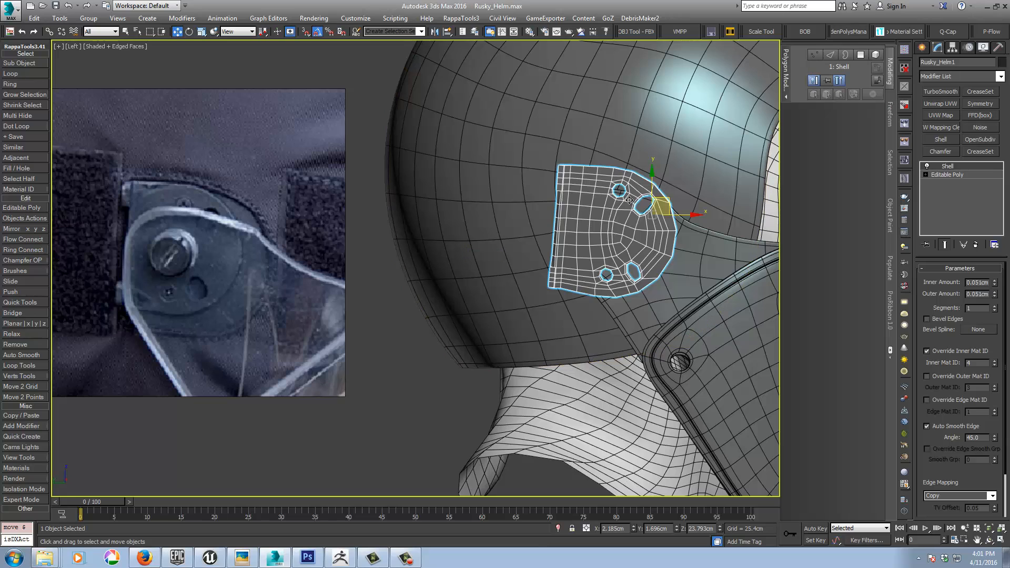
pyautogui.moveTo(668, 198)
pyautogui.mouseDown()
pyautogui.moveTo(585, 238)
pyautogui.moveTo(672, 204)
pyautogui.mouseUp()
pyautogui.moveTo(657, 208); pyautogui.dragTo(642, 210, button='middle')
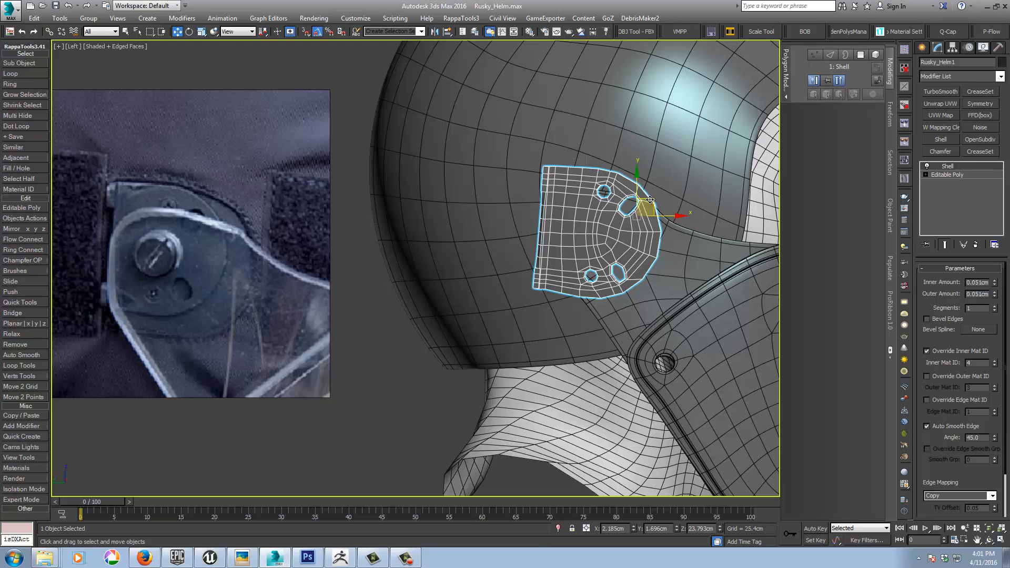
pyautogui.moveTo(650, 199); pyautogui.dragTo(664, 218)
pyautogui.rightClick(653, 202)
pyautogui.click(660, 230)
pyautogui.rightClick(642, 218)
pyautogui.click(648, 224)
# Step: From behind the helmet, shift the plate along X to about 3.65 cm, between the helmet shell and the visor arm
pyautogui.keyDown('alt'); pyautogui.moveTo(353, 169); pyautogui.dragTo(421, 196, button='middle'); pyautogui.keyUp('alt')
pyautogui.moveTo(308, 156); pyautogui.dragTo(287, 156)
pyautogui.keyDown('alt'); pyautogui.moveTo(395, 196); pyautogui.dragTo(421, 188, button='middle'); pyautogui.keyUp('alt')
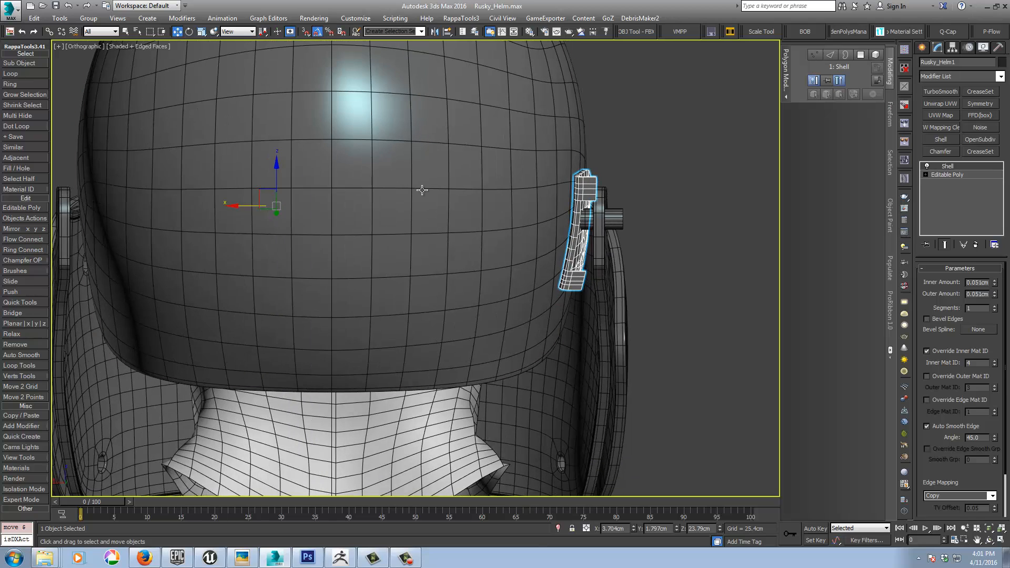
pyautogui.scroll(-5, 497, 216)
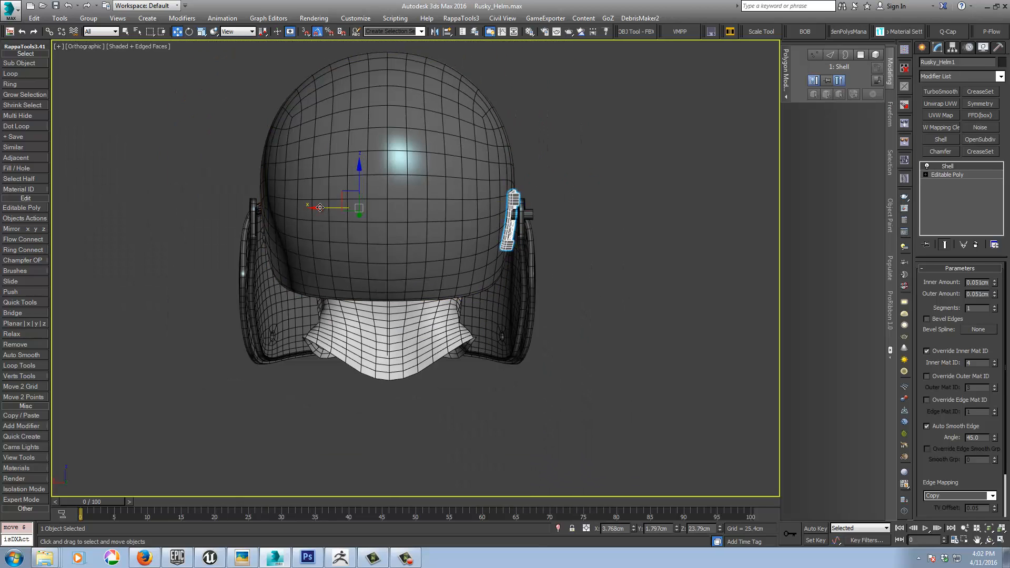
pyautogui.scroll(4, 478, 212)
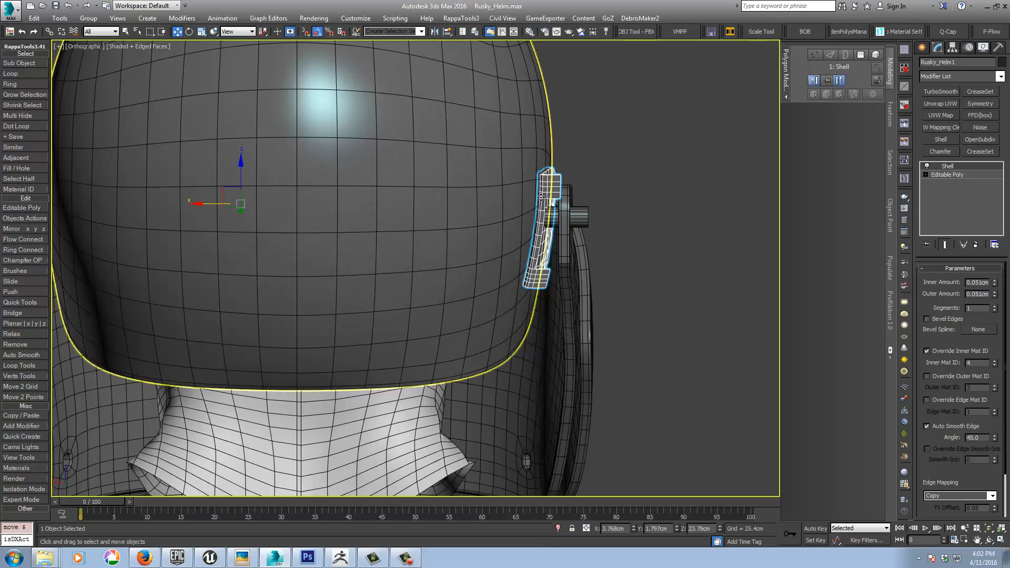
pyautogui.keyDown('alt'); pyautogui.moveTo(540, 198); pyautogui.dragTo(514, 234, button='middle'); pyautogui.keyUp('alt')
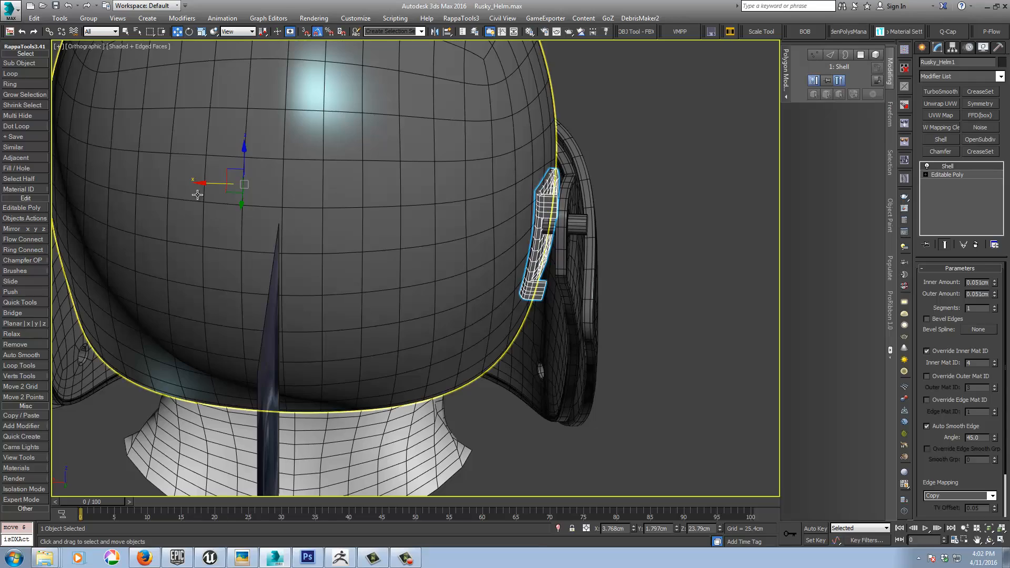
pyautogui.keyDown('alt'); pyautogui.moveTo(197, 194); pyautogui.dragTo(305, 191, button='middle'); pyautogui.keyUp('alt')
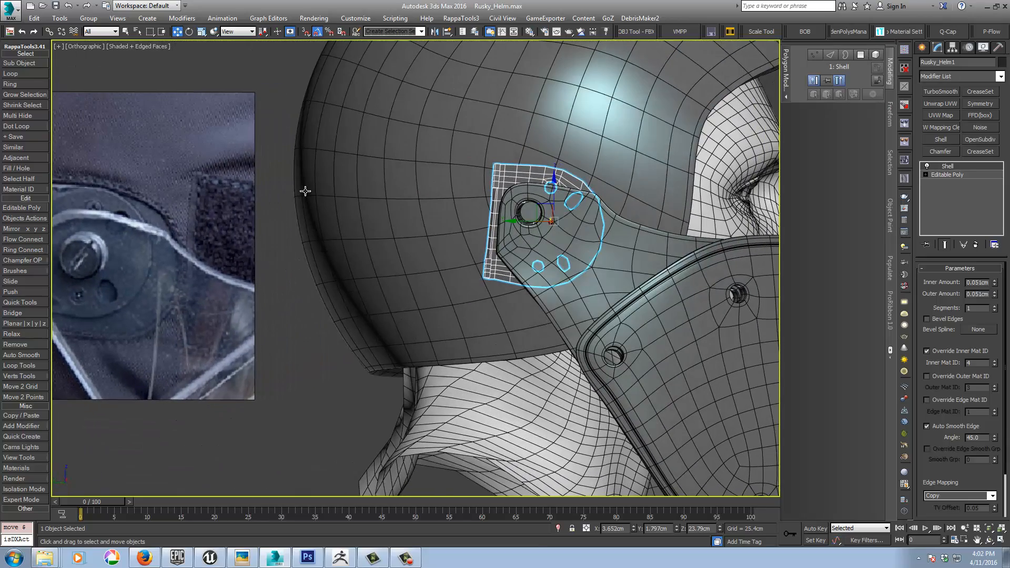
# Step: Isolate the hinge plate in the left view and hide all unselected objects
pyautogui.click(559, 528)
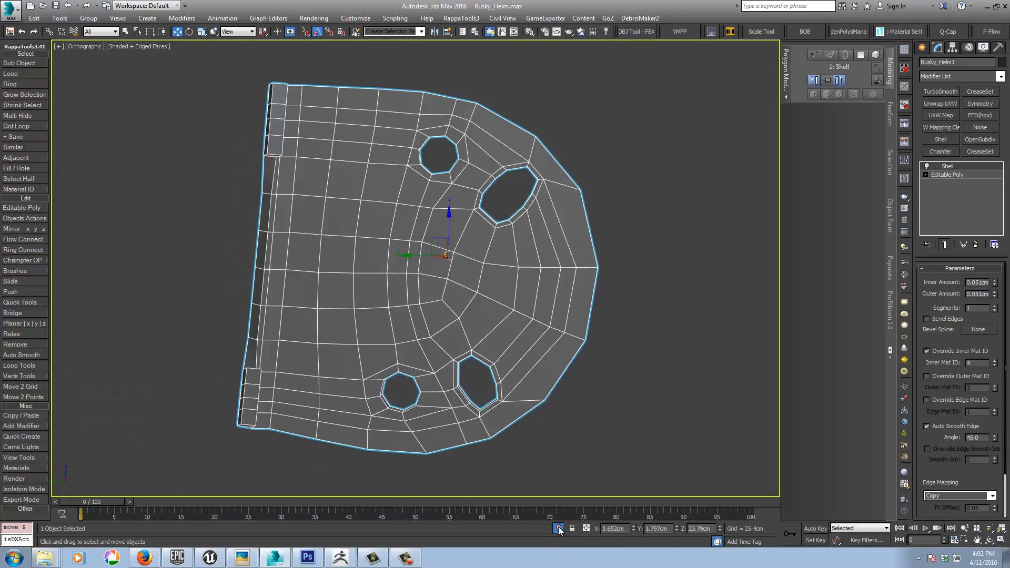
pyautogui.scroll(-6, 605, 371)
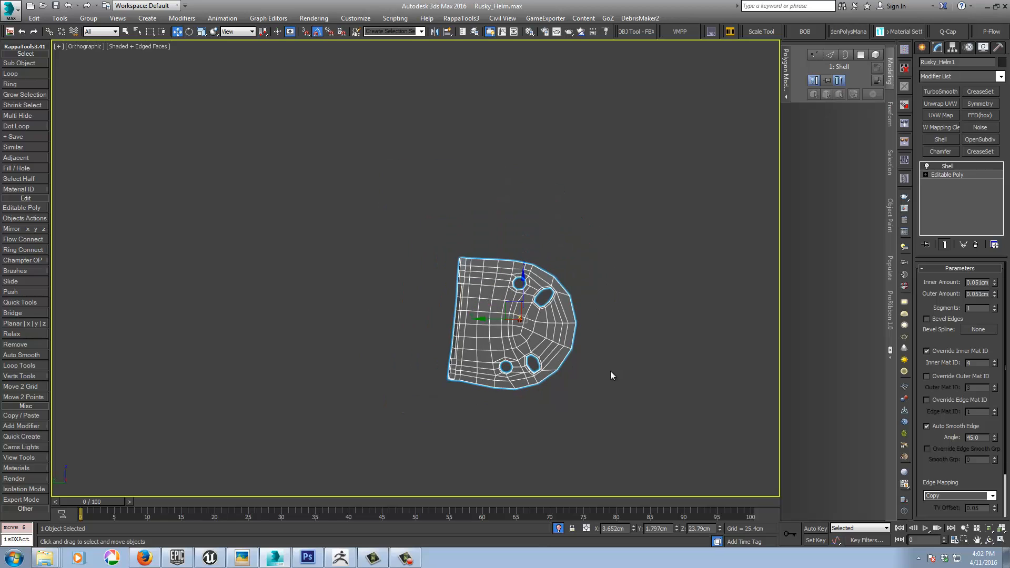
pyautogui.moveTo(609, 372); pyautogui.dragTo(557, 343, button='middle')
pyautogui.press('l')
pyautogui.press('z')
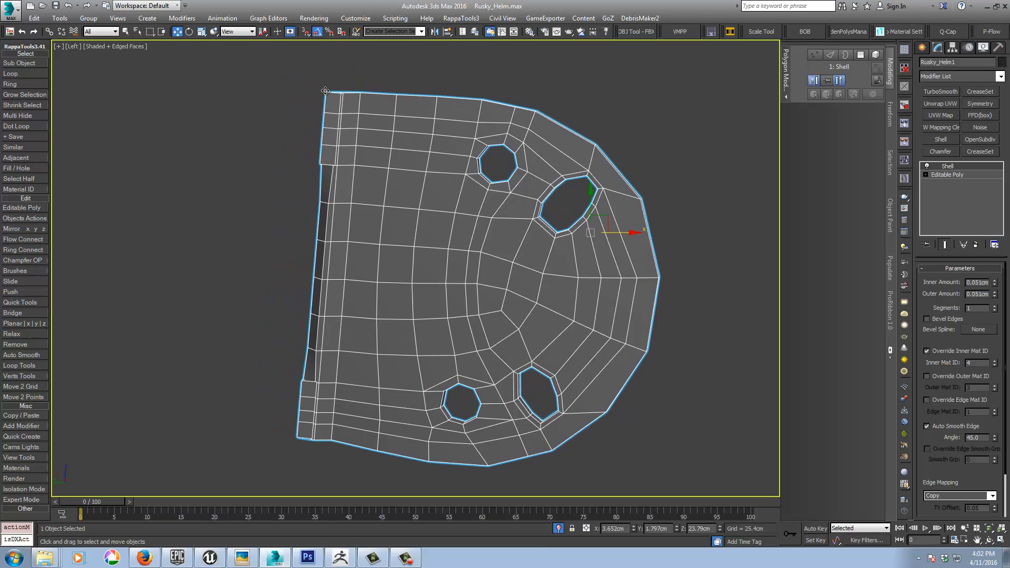
pyautogui.moveTo(325, 91); pyautogui.dragTo(330, 64, button='middle')
pyautogui.rightClick(270, 167)
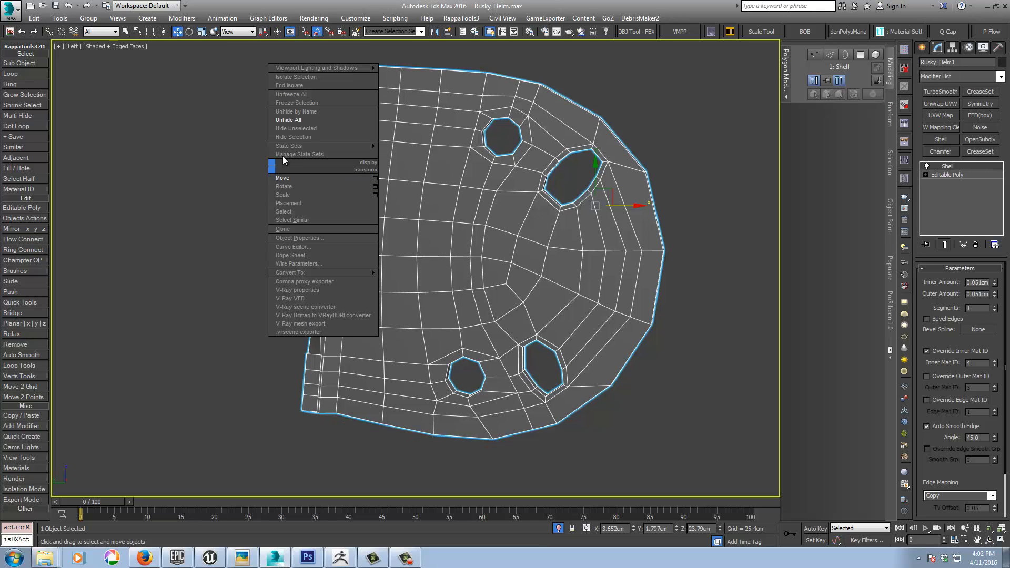
pyautogui.click(291, 129)
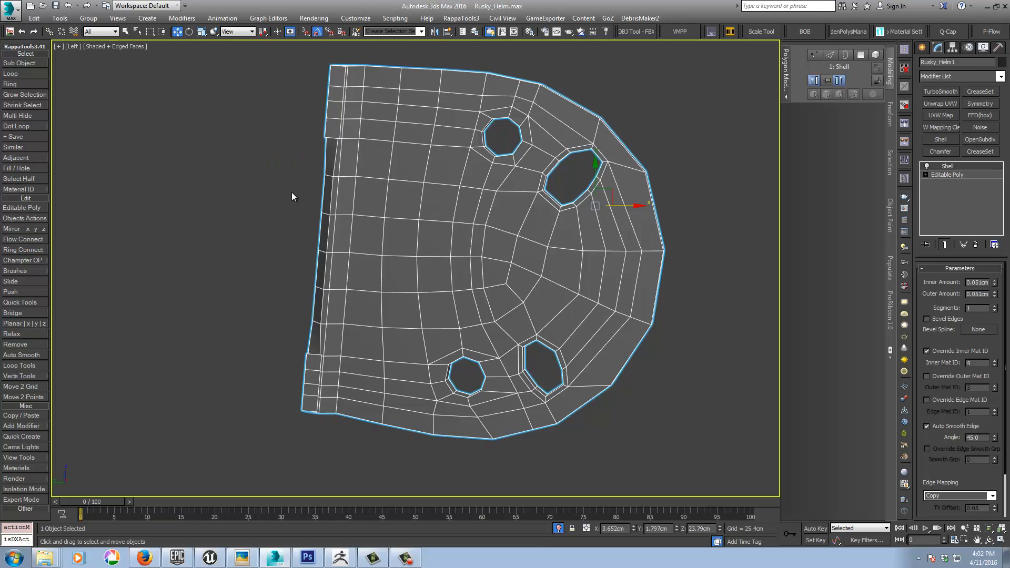
# Step: Scale the vertex columns along the hinge plate's straight edge vertically so that edge is slightly shorter than the rest of the plate
pyautogui.click(950, 175)
pyautogui.press('1')
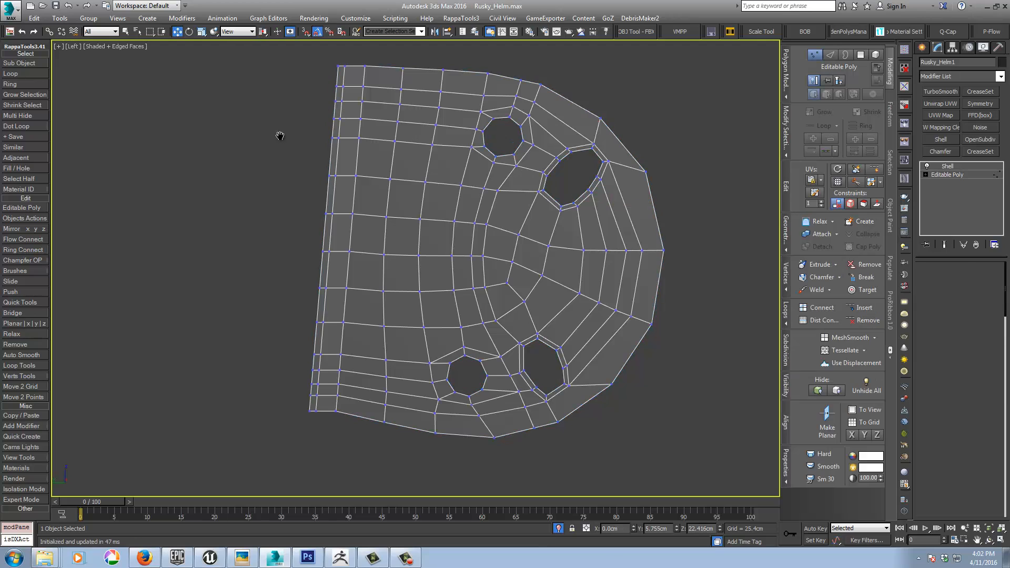
pyautogui.scroll(-3, 294, 137)
pyautogui.moveTo(364, 351); pyautogui.dragTo(363, 351)
pyautogui.rightClick(363, 351)
pyautogui.click(368, 377)
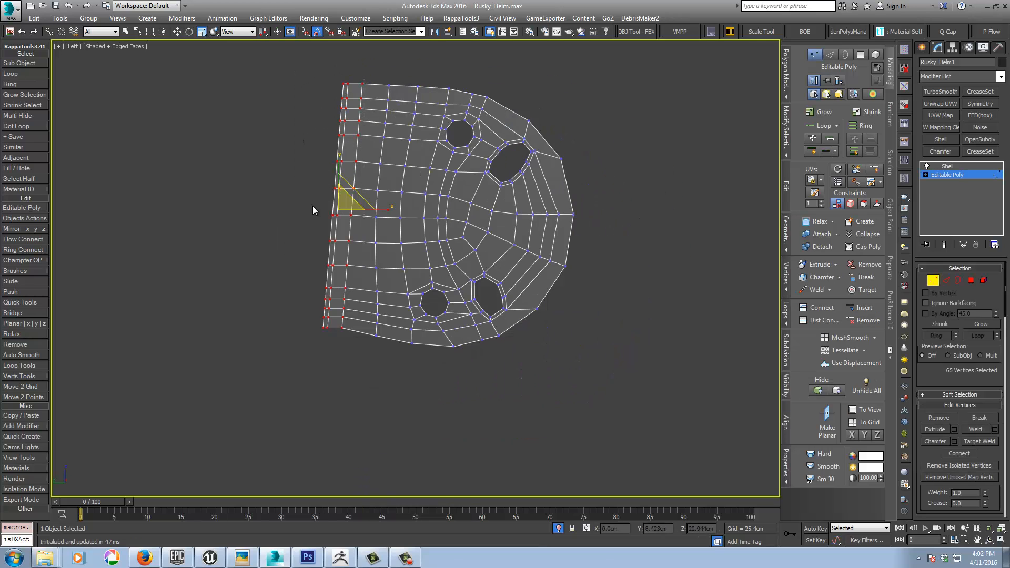
pyautogui.moveTo(338, 159); pyautogui.dragTo(337, 165)
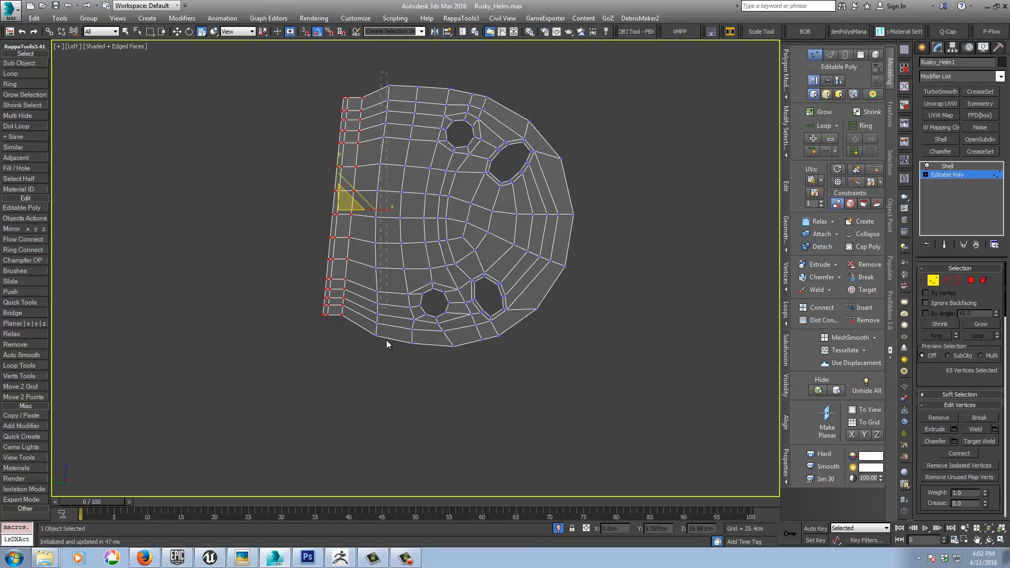
# Step: Select the full vertex column beside the narrowed straight edge and scale it down slightly in the vertical direction
pyautogui.moveTo(376, 362); pyautogui.dragTo(369, 363)
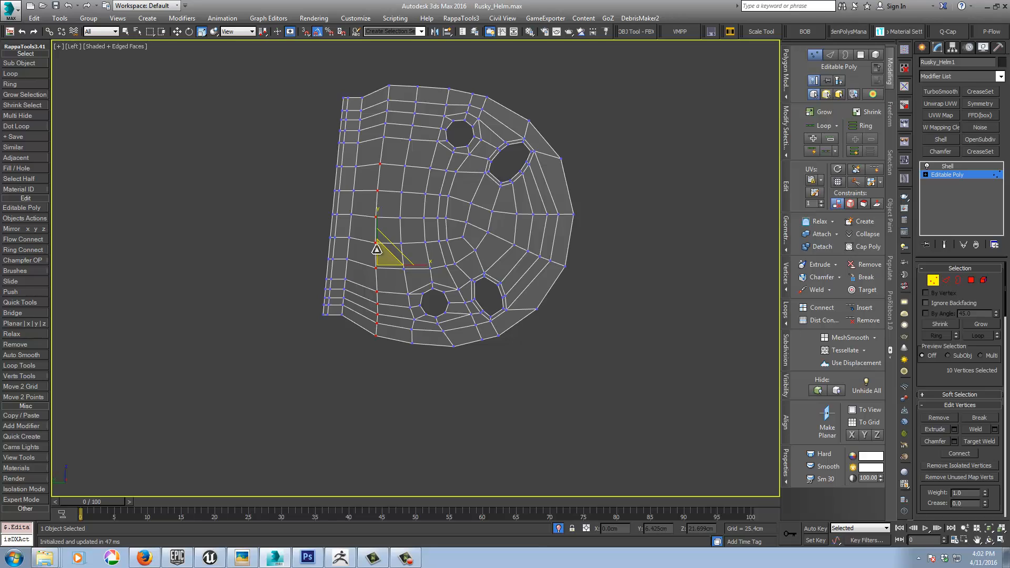
pyautogui.keyDown('ctrl'); pyautogui.moveTo(389, 135); pyautogui.dragTo(401, 139); pyautogui.keyUp('ctrl')
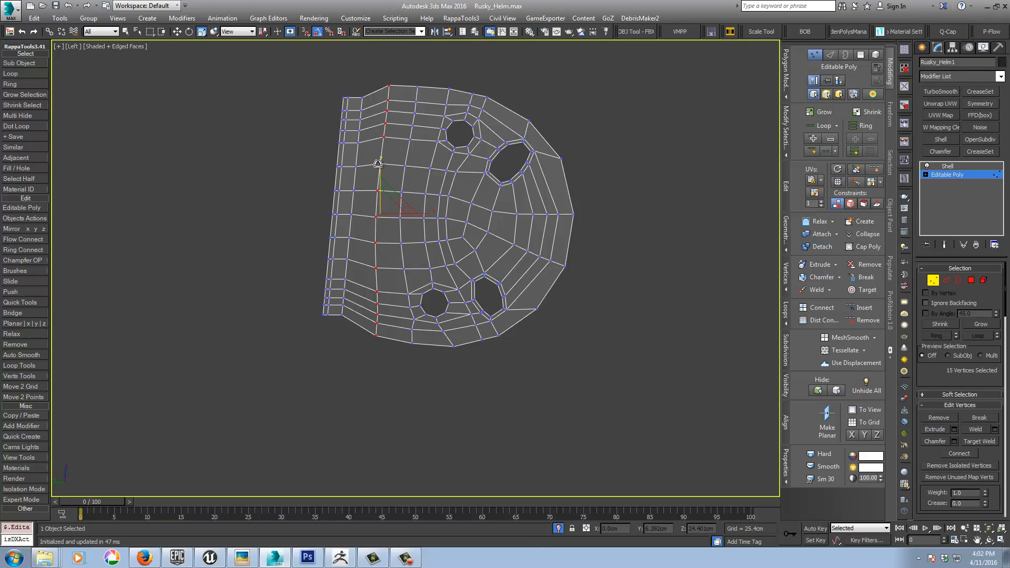
pyautogui.moveTo(377, 164); pyautogui.dragTo(377, 164)
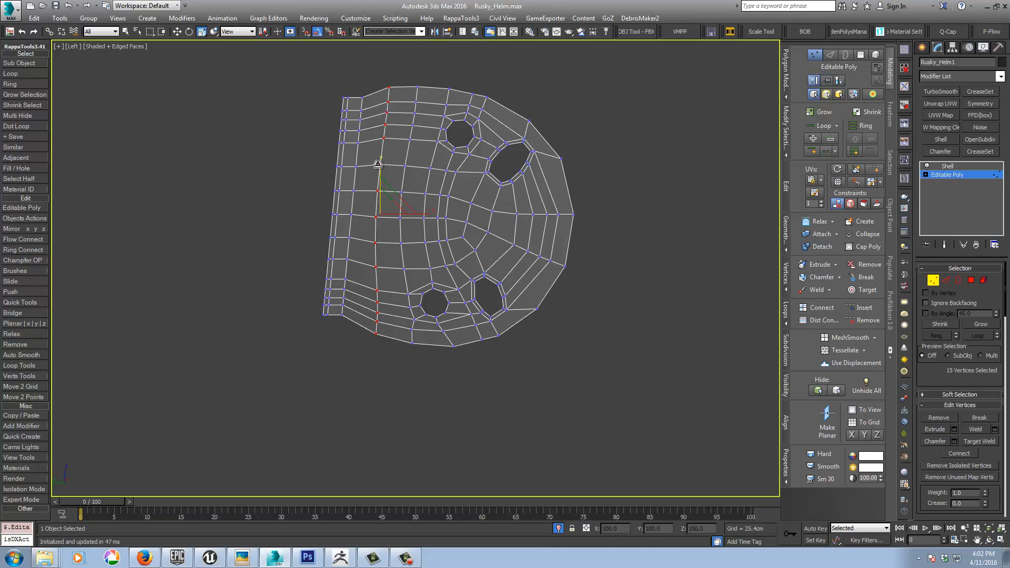
# Step: Set the plate's Shell modifier to 3 segments
pyautogui.keyDown('alt'); pyautogui.moveTo(622, 310); pyautogui.dragTo(597, 315, button='middle'); pyautogui.keyUp('alt')
pyautogui.click(958, 167)
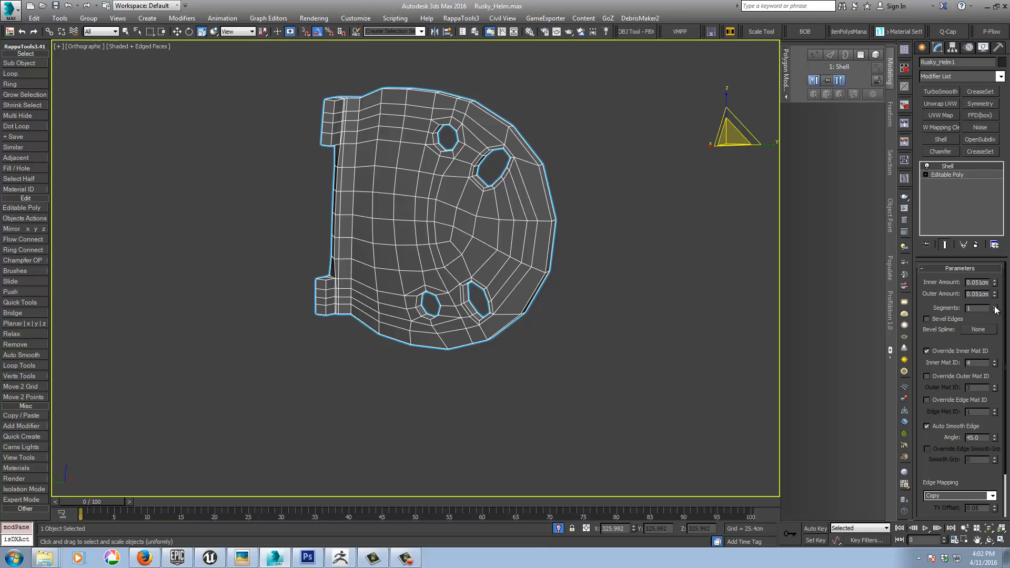
pyautogui.click(995, 306)
pyautogui.click(994, 306)
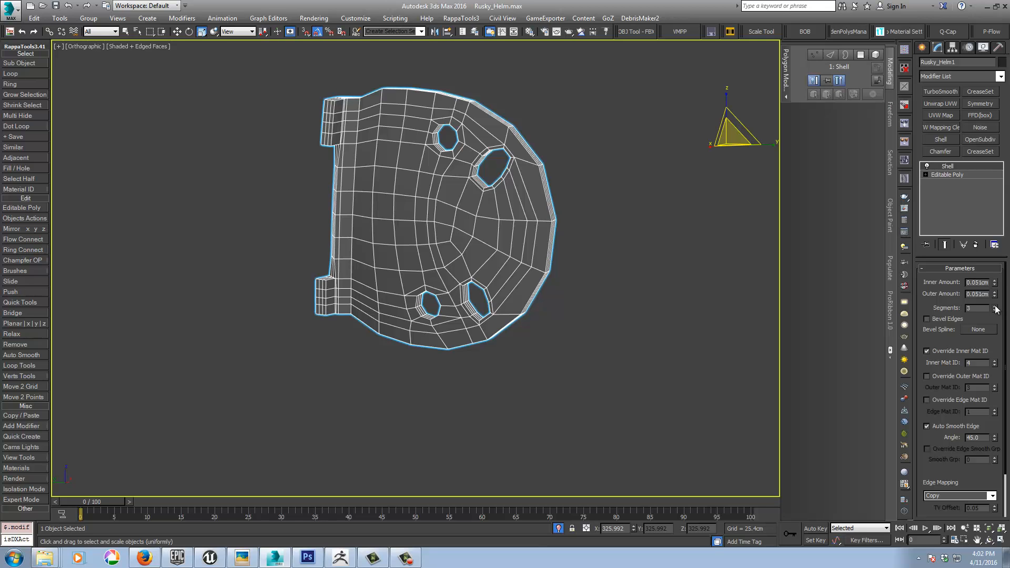
# Step: Add TurboSmooth with 2 iterations above the Shell and inspect the smoothed plate without edged faces
pyautogui.click(935, 91)
pyautogui.keyDown('alt'); pyautogui.moveTo(606, 268); pyautogui.dragTo(641, 312, button='middle'); pyautogui.keyUp('alt')
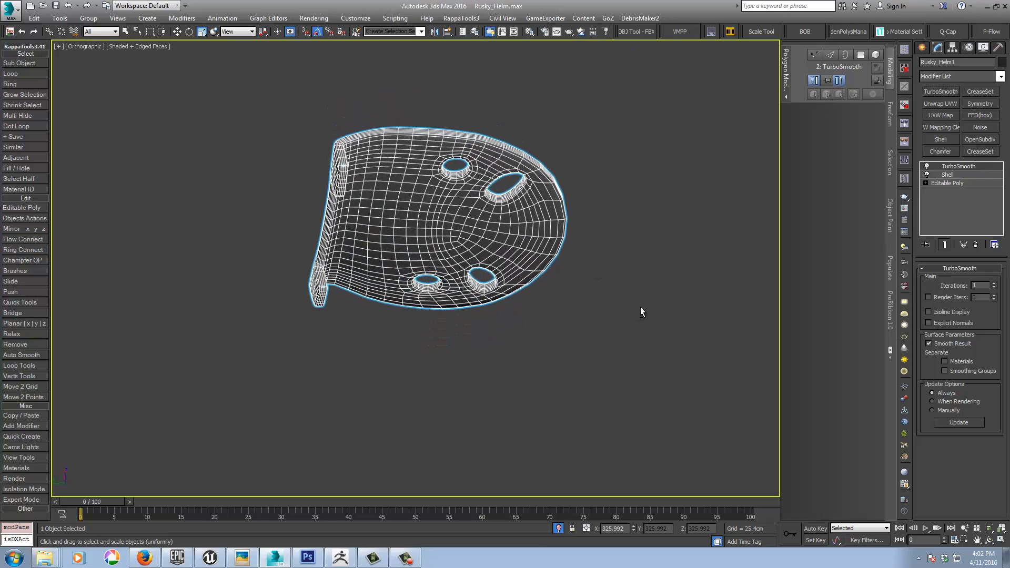
pyautogui.press('t')
pyautogui.moveTo(569, 286)
pyautogui.keyDown('alt'); pyautogui.mouseDown(button='middle')
pyautogui.moveTo(638, 255)
pyautogui.moveTo(646, 231)
pyautogui.moveTo(585, 263)
pyautogui.moveTo(613, 293)
pyautogui.moveTo(639, 294)
pyautogui.moveTo(617, 289)
pyautogui.mouseUp(button='middle'); pyautogui.keyUp('alt')
pyautogui.press('F4')
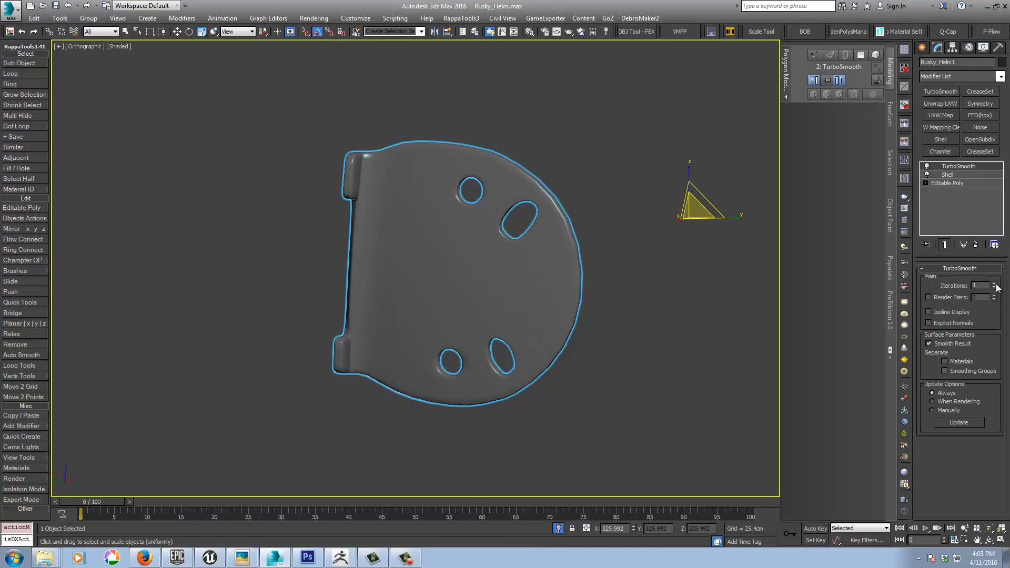
pyautogui.click(996, 284)
pyautogui.moveTo(664, 312)
pyautogui.keyDown('alt'); pyautogui.mouseDown(button='middle')
pyautogui.moveTo(680, 306)
pyautogui.moveTo(622, 320)
pyautogui.moveTo(652, 317)
pyautogui.mouseUp(button='middle'); pyautogui.keyUp('alt')
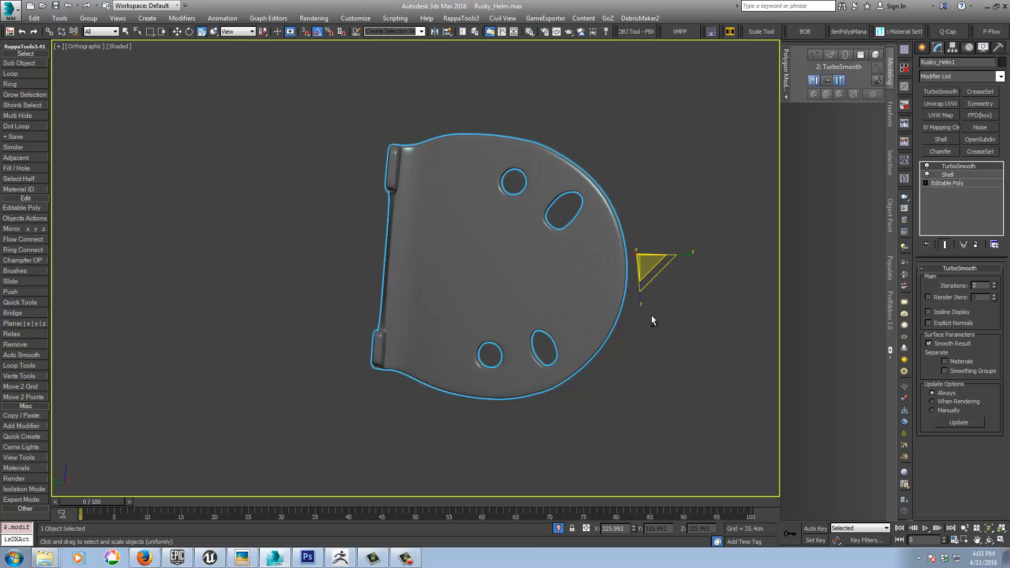
pyautogui.press('l')
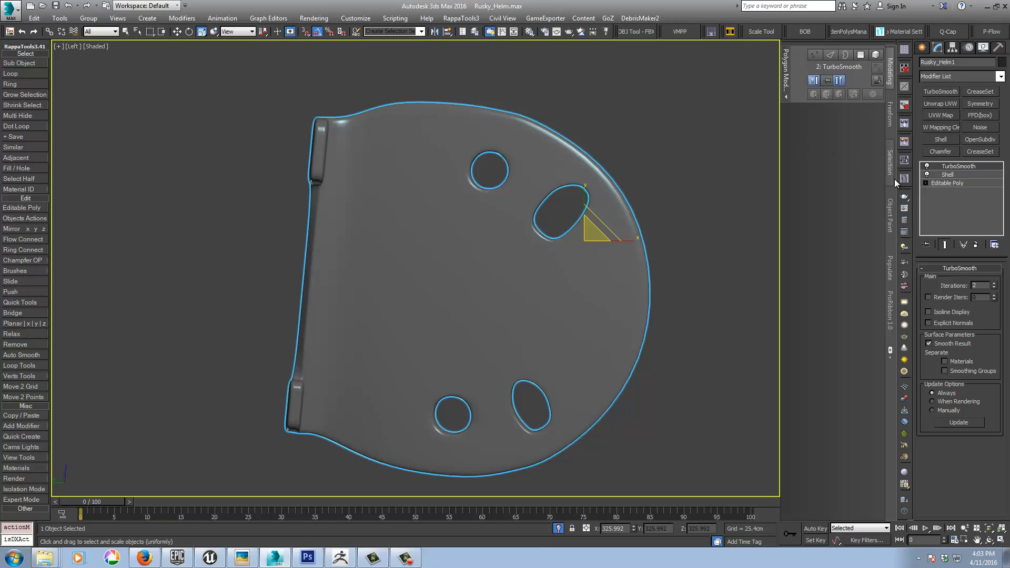
# Step: Set the Shell back to 1 segment and remove the TurboSmooth modifier from the plate
pyautogui.click(951, 174)
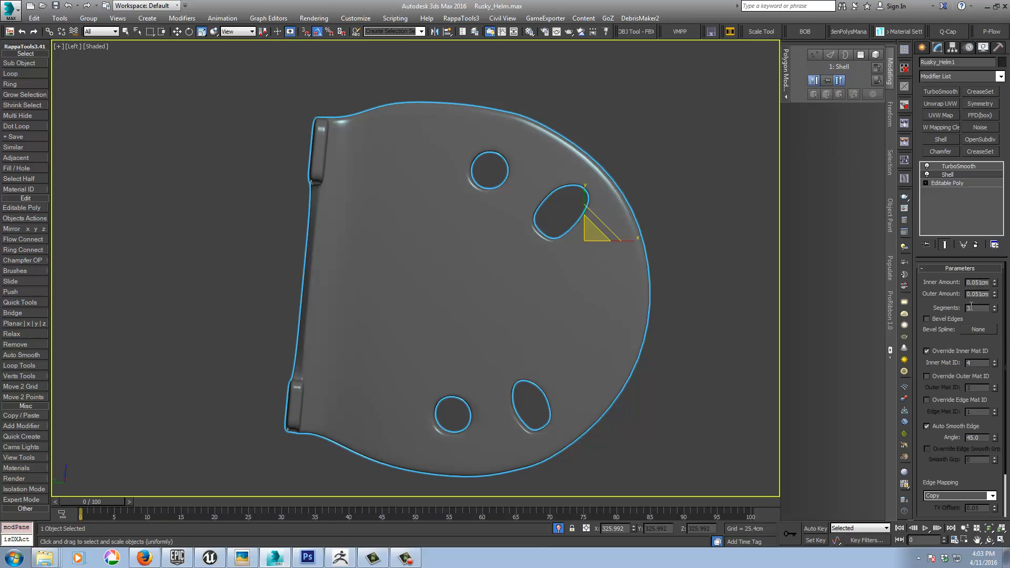
pyautogui.click(995, 310)
pyautogui.click(995, 310)
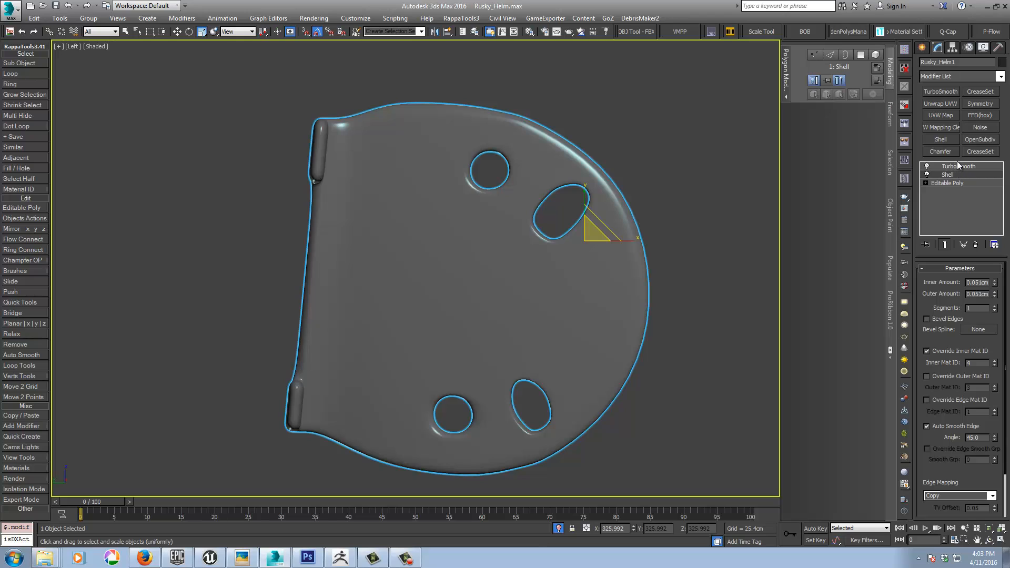
pyautogui.click(957, 166)
pyautogui.click(975, 244)
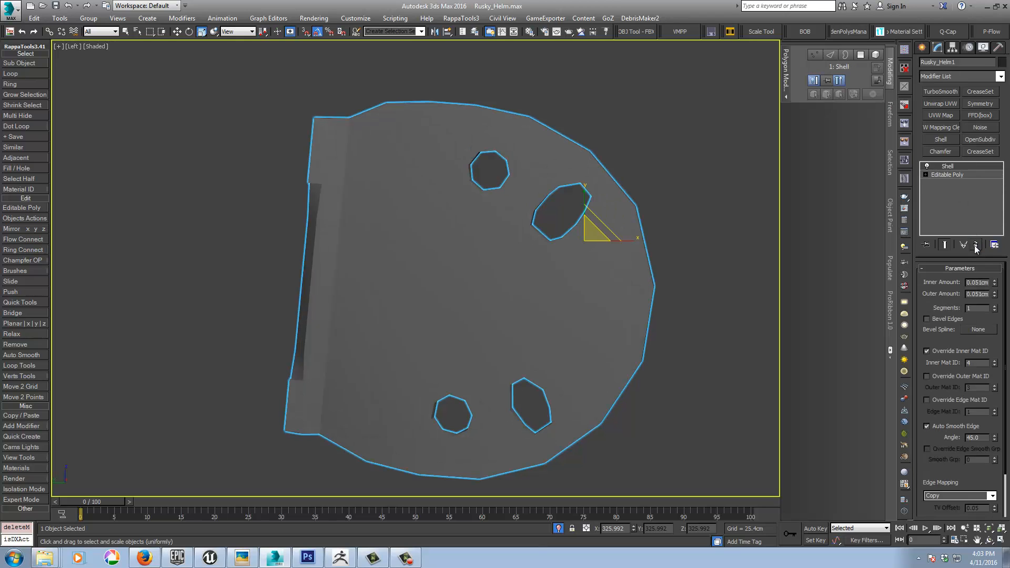
# Step: Convert the shelled hinge plate to an Editable Poly
pyautogui.rightClick(499, 225)
pyautogui.moveTo(560, 322)
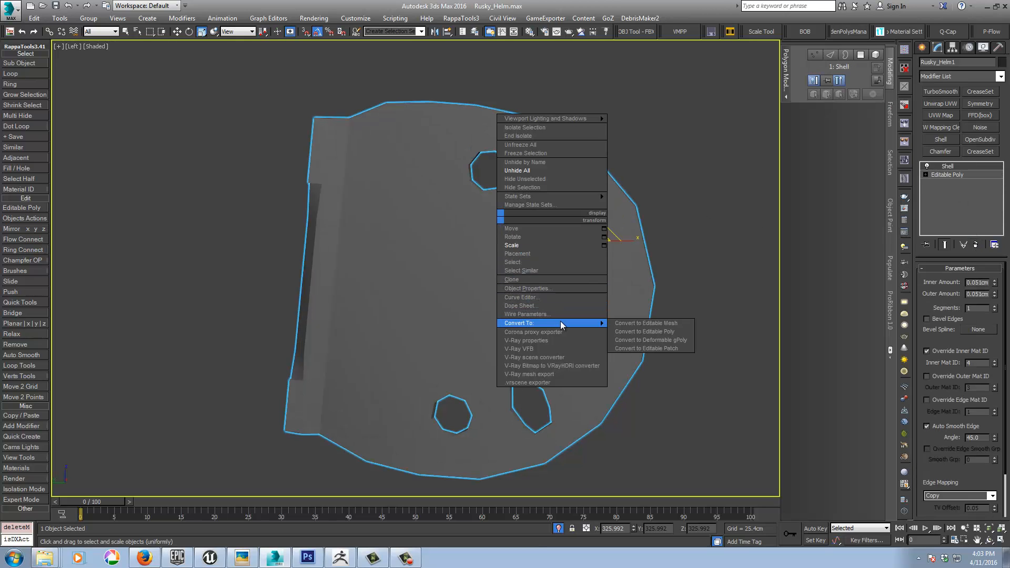
pyautogui.click(644, 331)
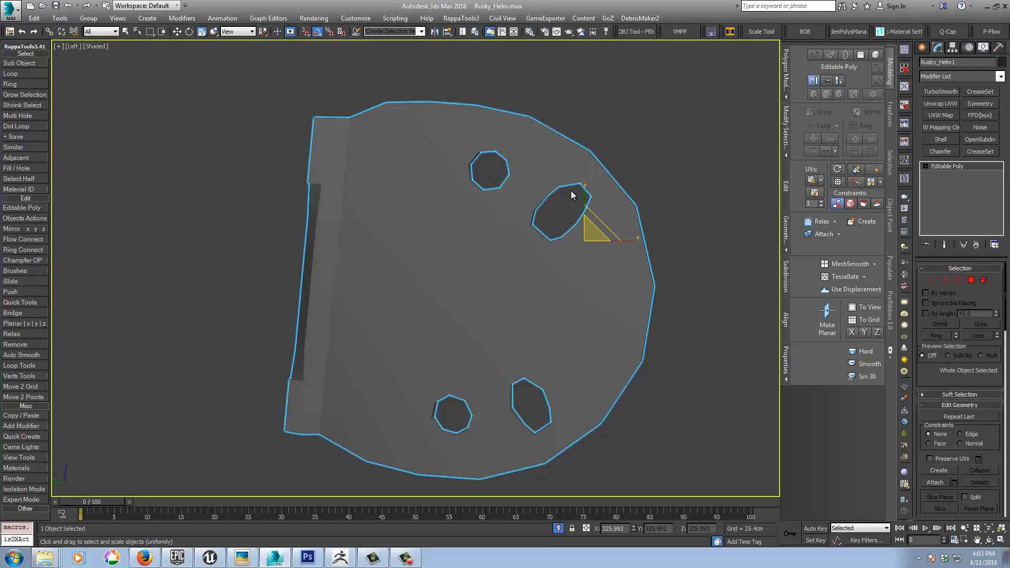
# Step: In edge mode with edged faces shown, use SwiftLoop to add supporting loops inside the walls of the upper slot and upper round hole
pyautogui.keyDown('alt'); pyautogui.moveTo(571, 192); pyautogui.dragTo(550, 237, button='middle'); pyautogui.keyUp('alt')
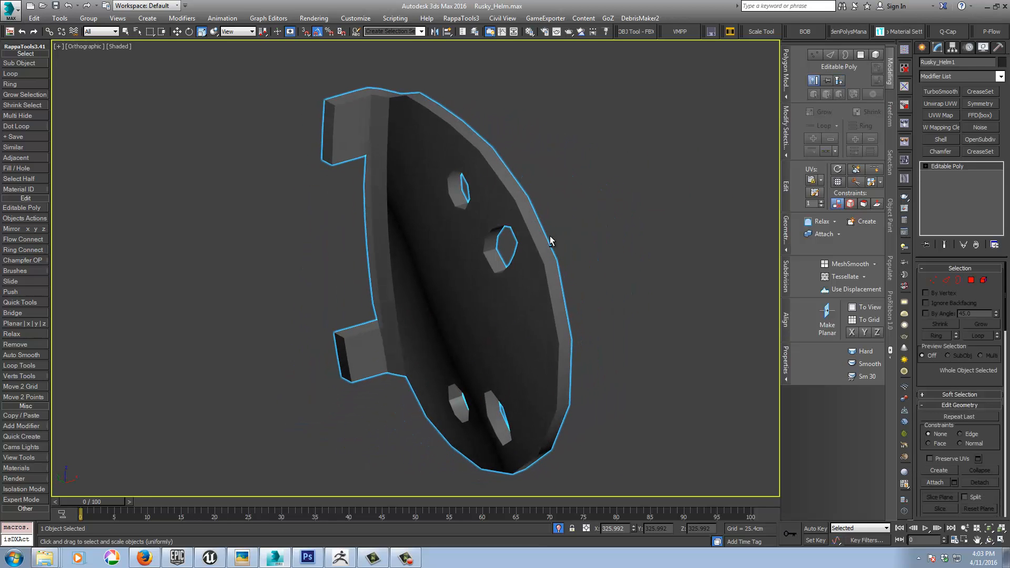
pyautogui.click(947, 281)
pyautogui.press('F4')
pyautogui.keyDown('alt'); pyautogui.moveTo(647, 284); pyautogui.dragTo(602, 267, button='middle'); pyautogui.keyUp('alt')
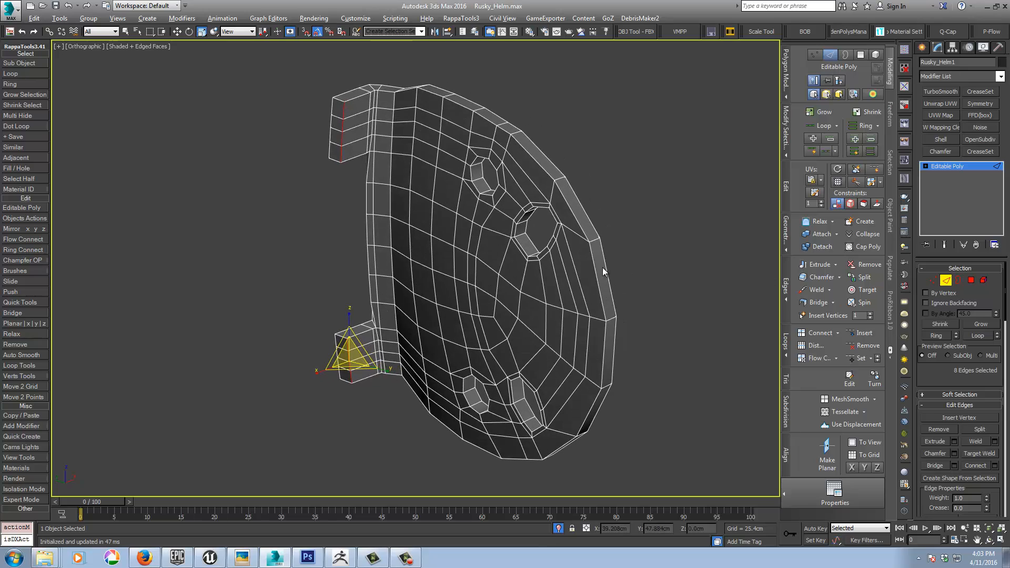
pyautogui.scroll(6, 526, 239)
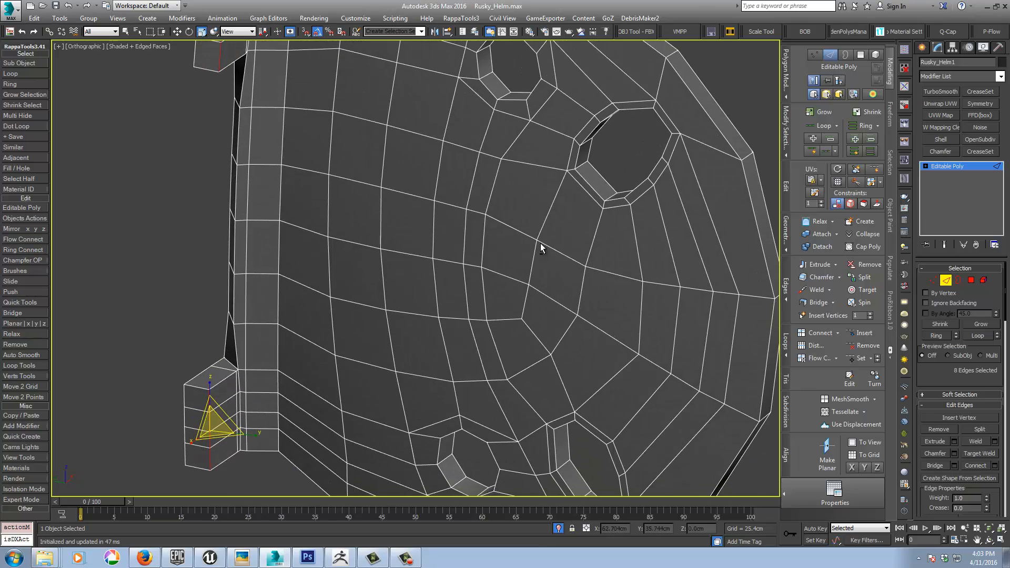
pyautogui.keyDown('alt'); pyautogui.moveTo(541, 243); pyautogui.dragTo(542, 256, button='middle'); pyautogui.keyUp('alt')
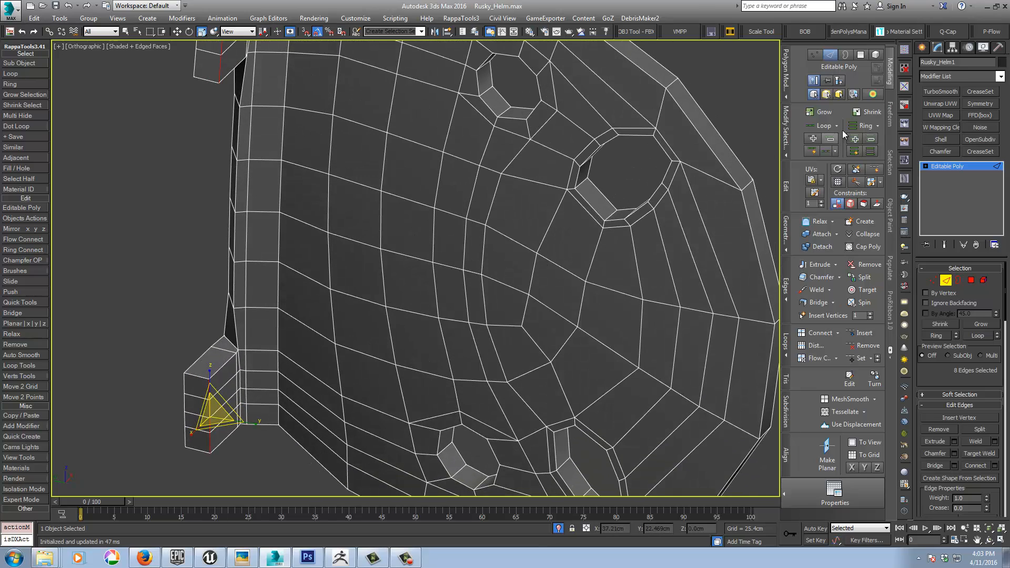
pyautogui.click(875, 168)
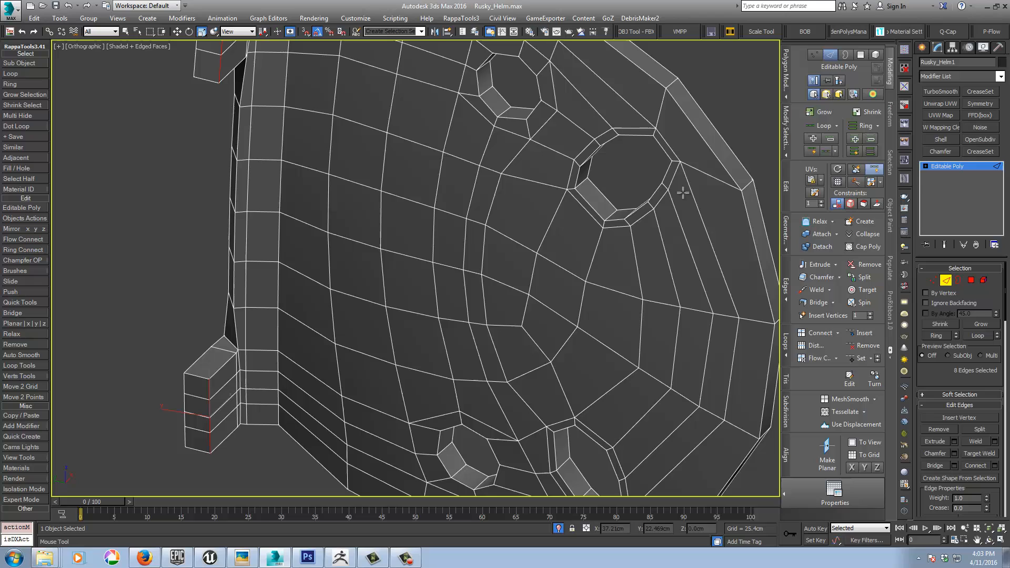
pyautogui.click(578, 185)
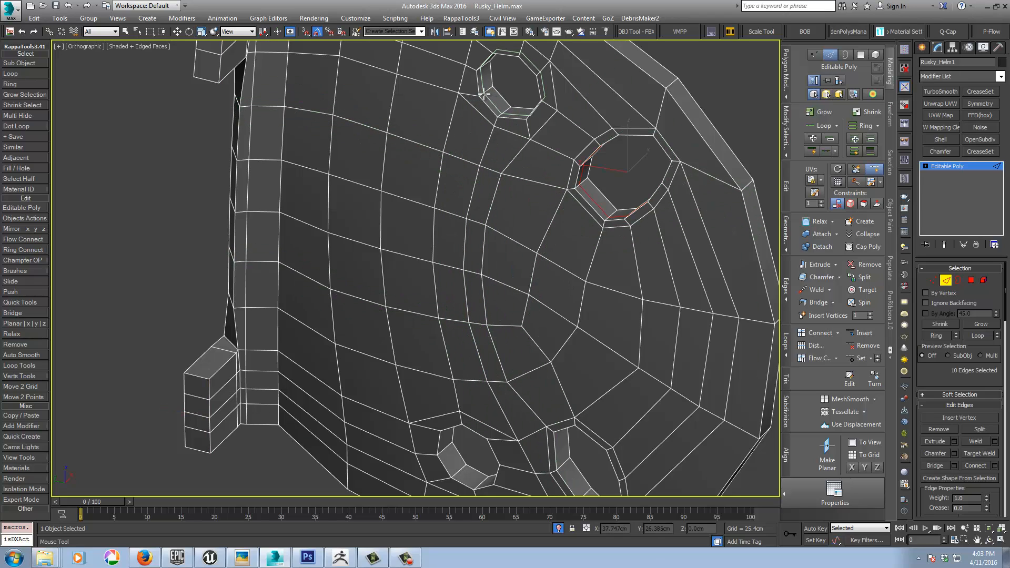
pyautogui.click(482, 94)
# Step: Add SwiftLoop supporting loops inside the walls of the lower round hole and the lower slot
pyautogui.moveTo(429, 187); pyautogui.dragTo(520, 119, button='middle')
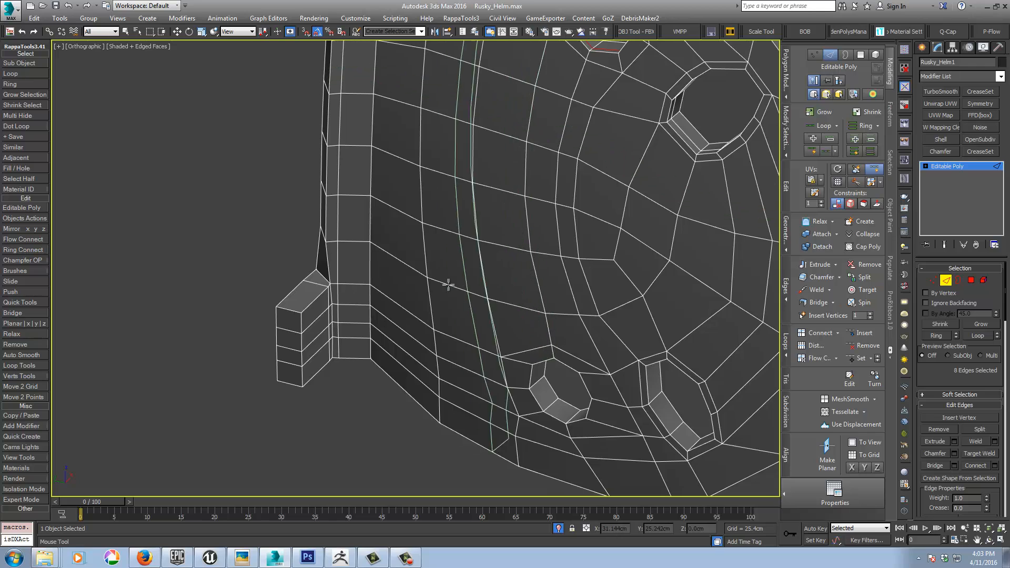
pyautogui.moveTo(509, 358); pyautogui.dragTo(419, 199, button='middle')
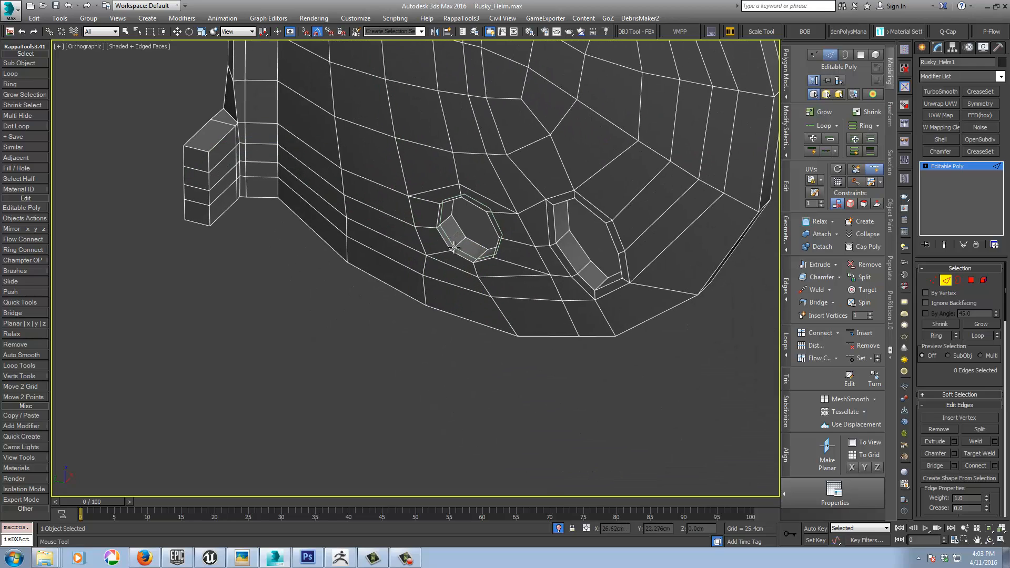
pyautogui.click(560, 240)
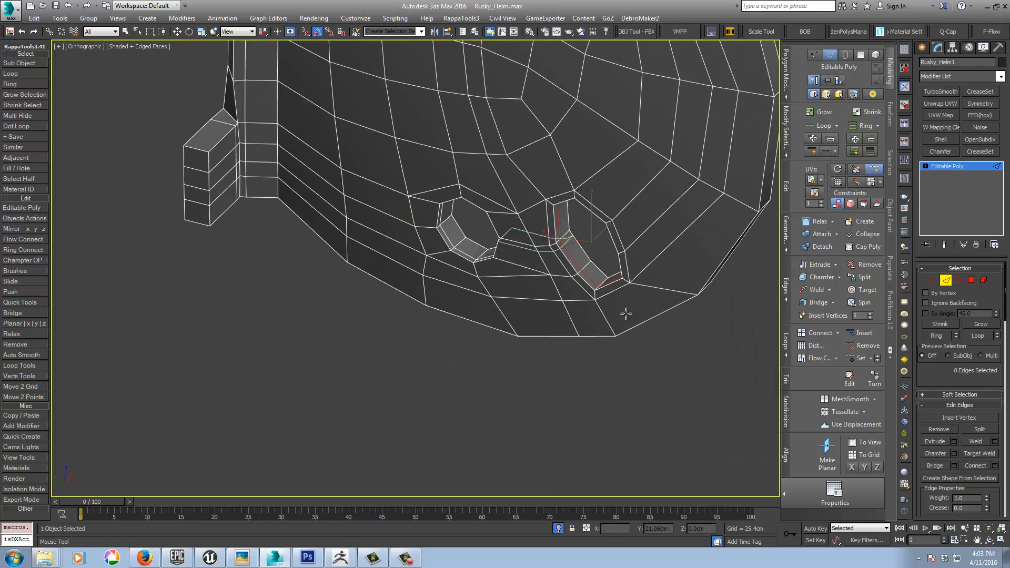
# Step: Add SwiftLoop supporting loops along the thickness of the plate's outer rim, close to its face edges
pyautogui.keyDown('alt'); pyautogui.moveTo(624, 316); pyautogui.dragTo(648, 309, button='middle'); pyautogui.keyUp('alt')
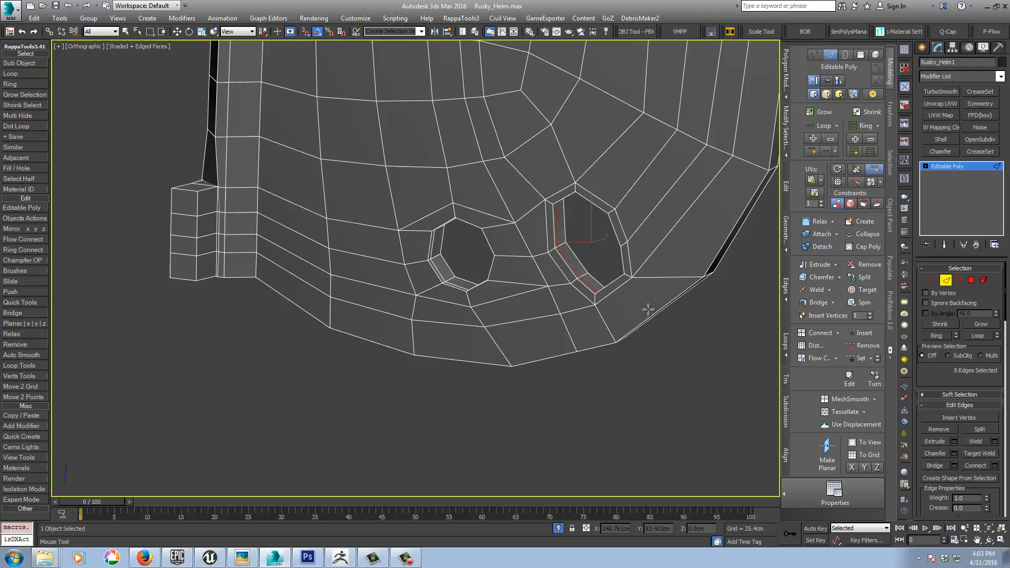
pyautogui.click(612, 337)
pyautogui.keyDown('alt'); pyautogui.moveTo(334, 214); pyautogui.dragTo(388, 315, button='middle'); pyautogui.keyUp('alt')
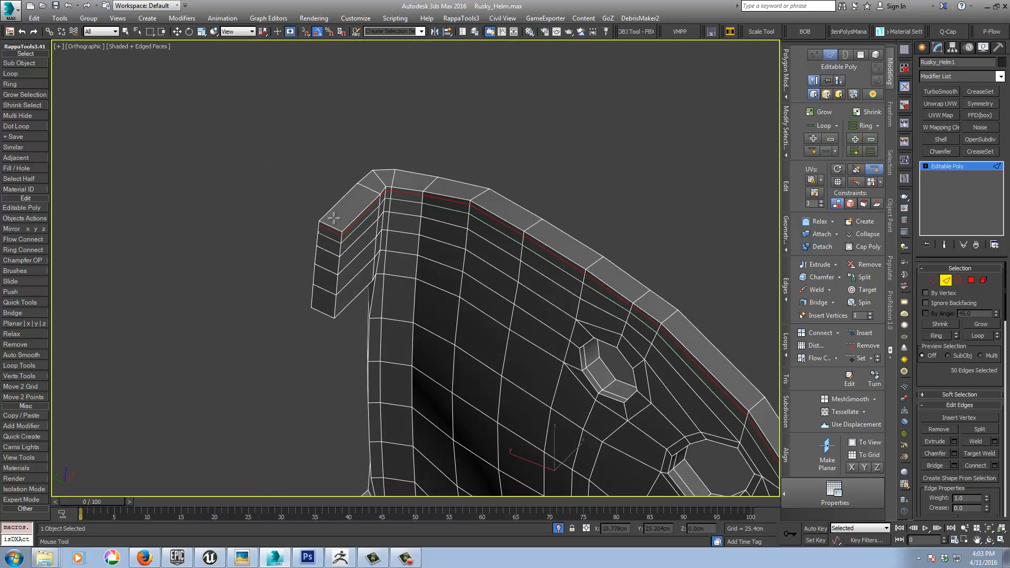
pyautogui.click(361, 185)
# Step: Add a SwiftLoop supporting loop around the upper and lower hinge tabs near their outer ends
pyautogui.click(346, 228)
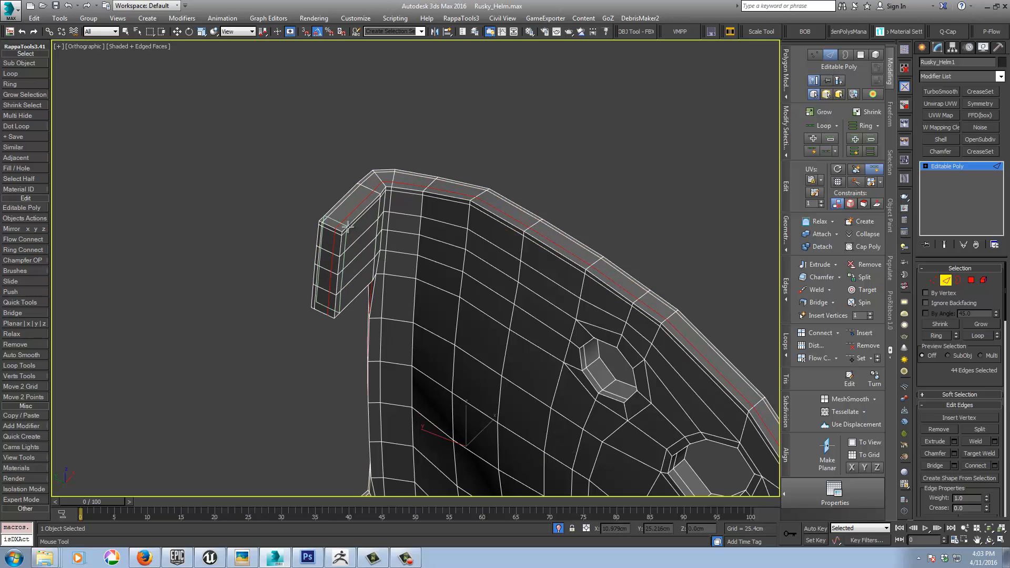
pyautogui.moveTo(387, 284); pyautogui.dragTo(421, 142, button='middle')
pyautogui.scroll(-2, 421, 142)
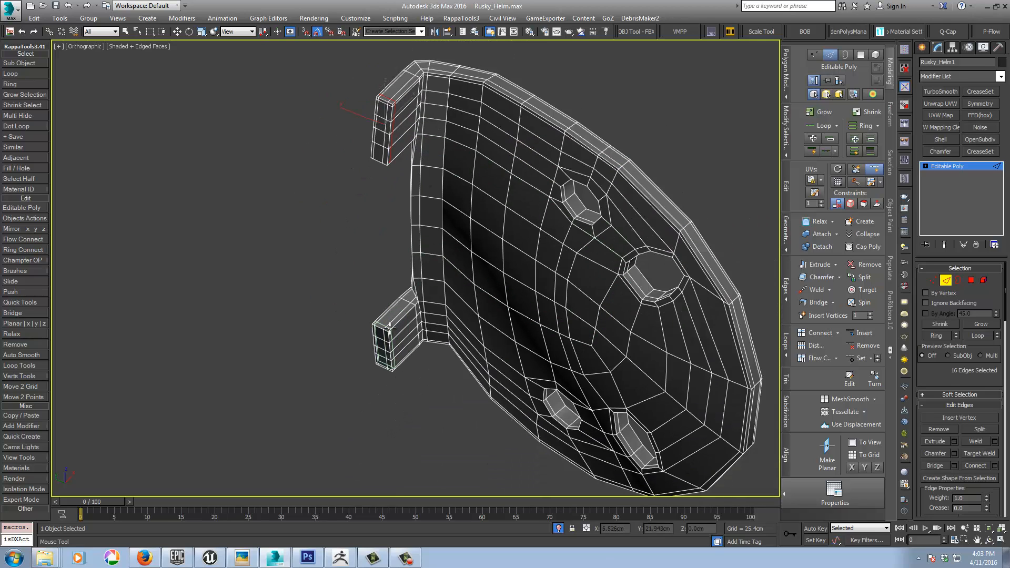
pyautogui.click(389, 328)
pyautogui.keyDown('alt'); pyautogui.moveTo(400, 287); pyautogui.dragTo(525, 221, button='middle'); pyautogui.keyUp('alt')
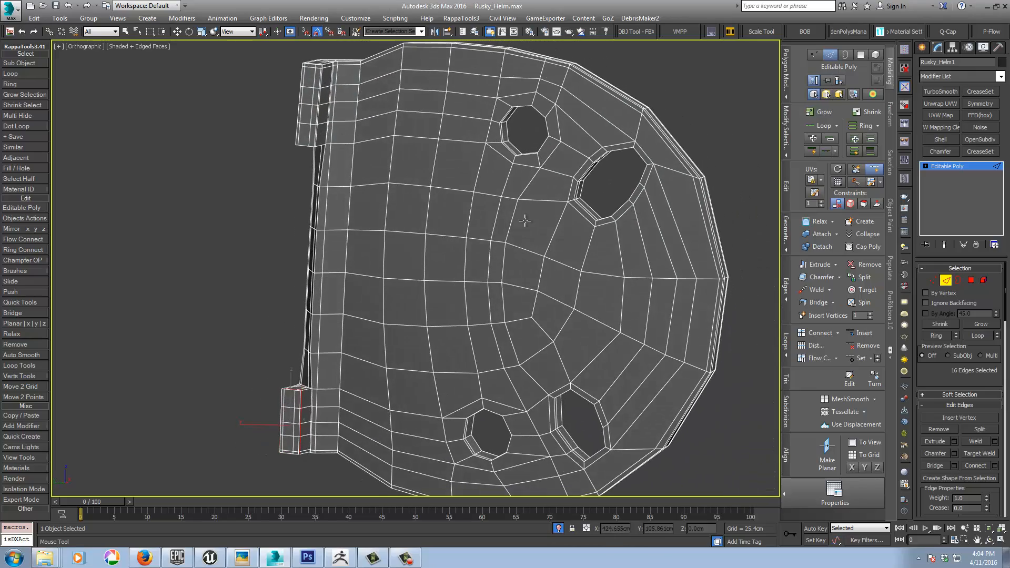
# Step: Apply TurboSmooth with 2 iterations to the plate, check it shaded in the left view, and return to the Editable Poly level
pyautogui.click(955, 169)
pyautogui.click(937, 92)
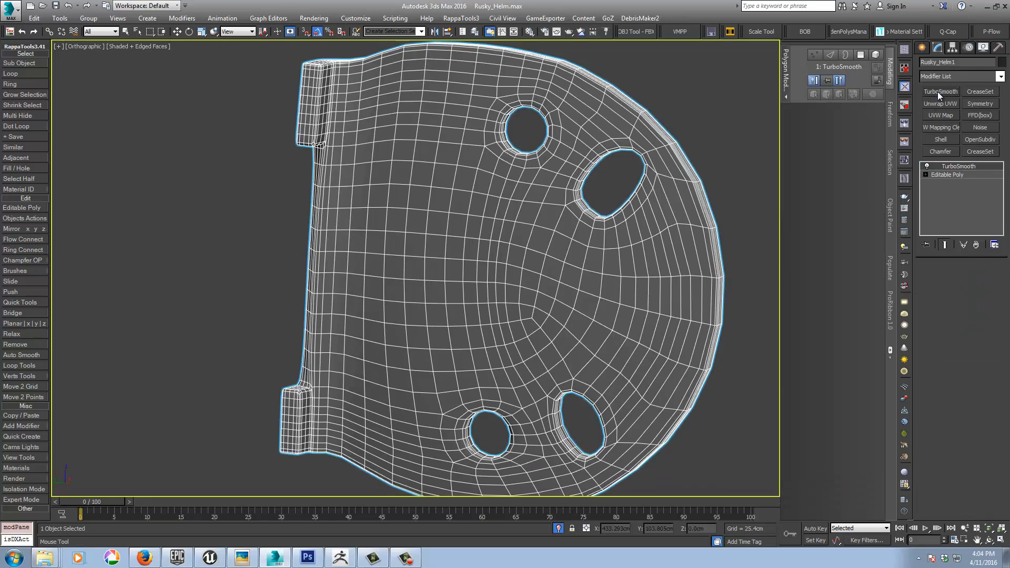
pyautogui.moveTo(579, 298)
pyautogui.keyDown('alt'); pyautogui.mouseDown(button='middle')
pyautogui.moveTo(493, 300)
pyautogui.moveTo(519, 317)
pyautogui.moveTo(555, 300)
pyautogui.mouseUp(button='middle'); pyautogui.keyUp('alt')
pyautogui.press('F4')
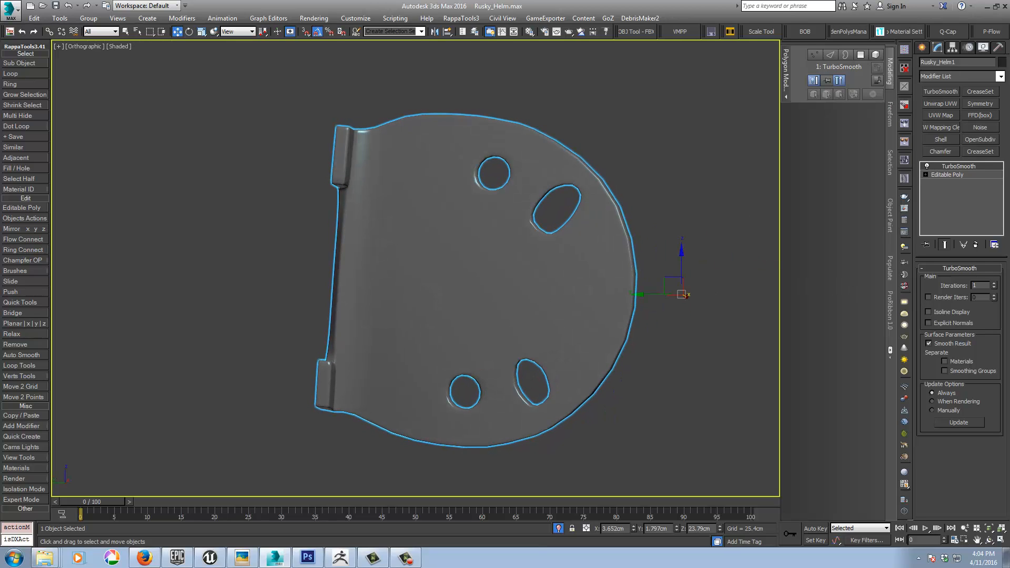
pyautogui.click(994, 283)
pyautogui.keyDown('alt'); pyautogui.moveTo(507, 323); pyautogui.dragTo(566, 314, button='middle'); pyautogui.keyUp('alt')
pyautogui.press('l')
pyautogui.press('z')
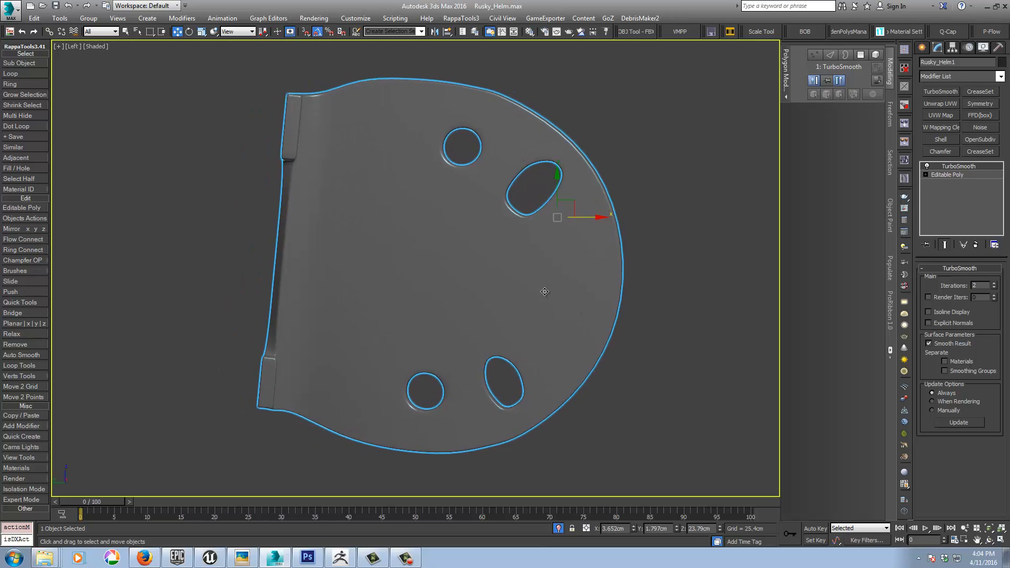
pyautogui.click(945, 178)
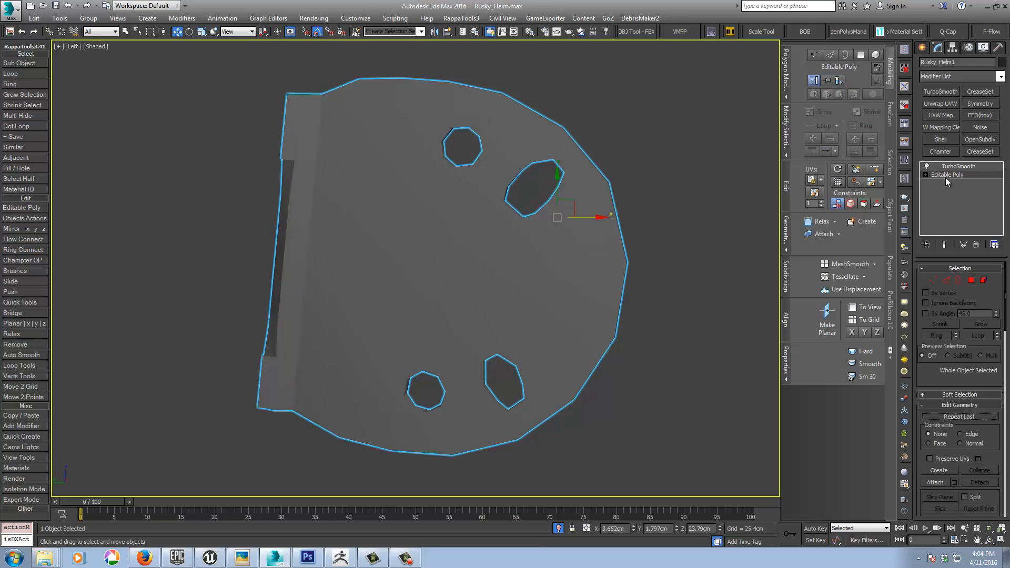
# Step: Reposition the vertices along the upper slot's edge into a more even oval, with the smoothed end result displayed
pyautogui.click(933, 280)
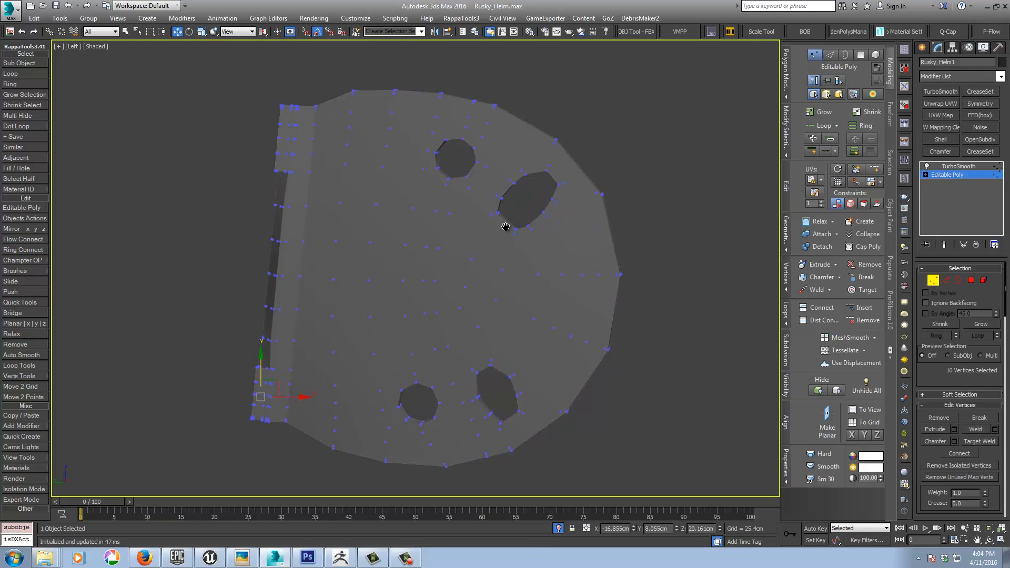
pyautogui.click(945, 245)
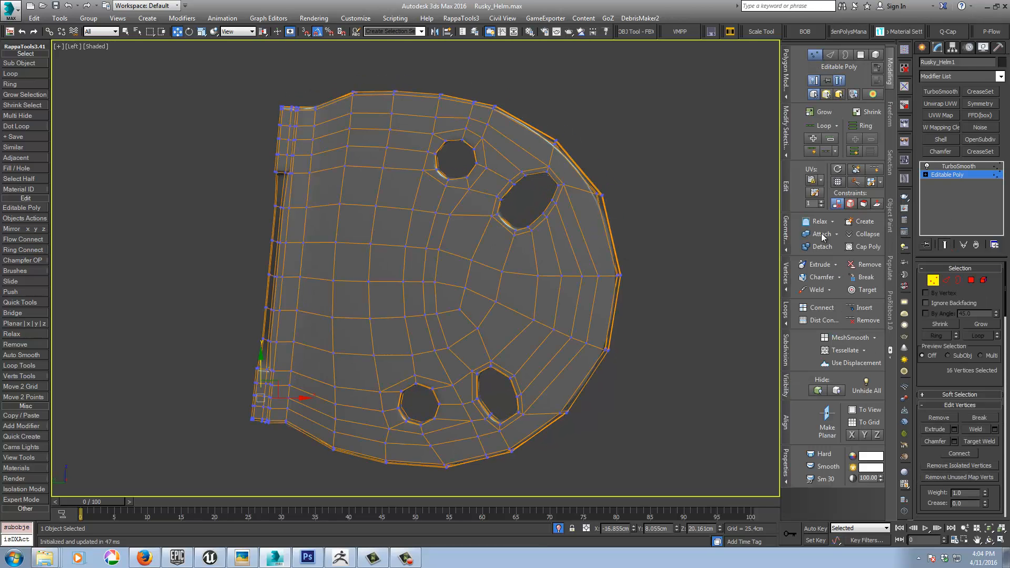
pyautogui.scroll(5, 554, 197)
pyautogui.moveTo(494, 195); pyautogui.dragTo(499, 230, button='middle')
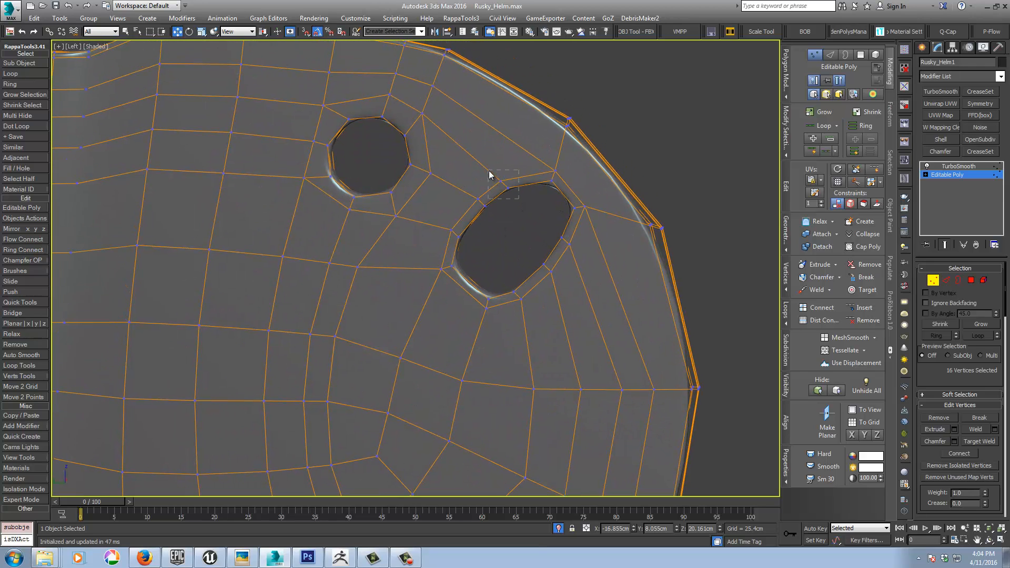
pyautogui.moveTo(488, 171); pyautogui.dragTo(468, 222)
pyautogui.moveTo(527, 193); pyautogui.dragTo(551, 154)
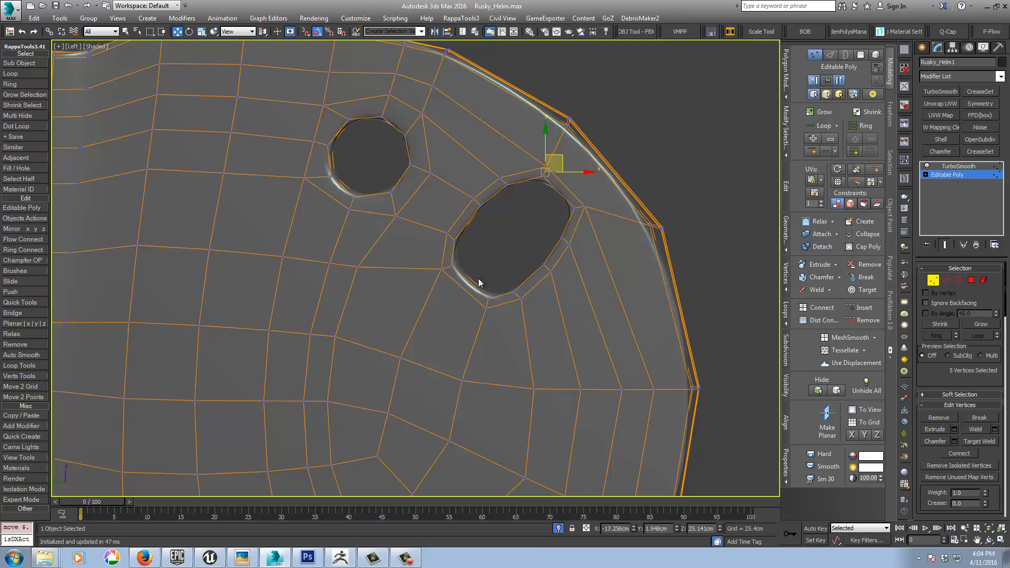
pyautogui.moveTo(499, 189); pyautogui.dragTo(604, 71, button='middle')
# Step: Shift the vertices at the upper end of the lower slot to even out its smoothed oval
pyautogui.moveTo(484, 368); pyautogui.dragTo(469, 157, button='middle')
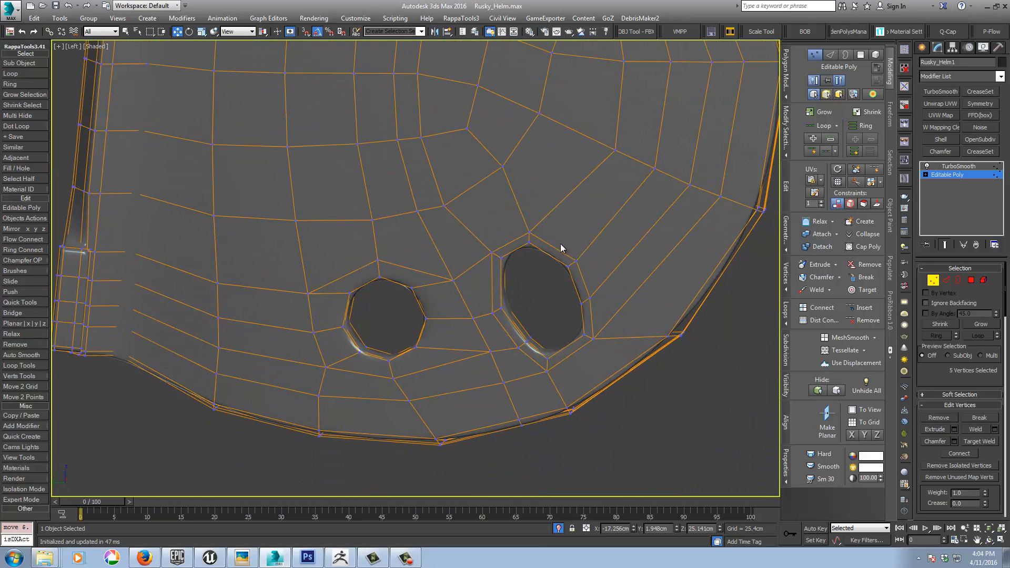
pyautogui.moveTo(545, 221); pyautogui.dragTo(550, 218)
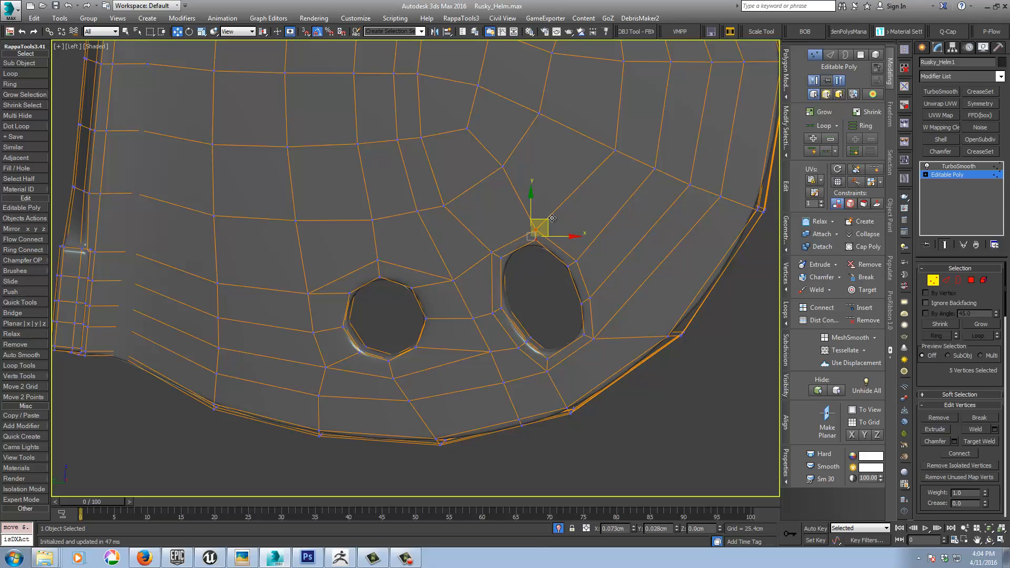
pyautogui.moveTo(510, 267); pyautogui.dragTo(506, 243)
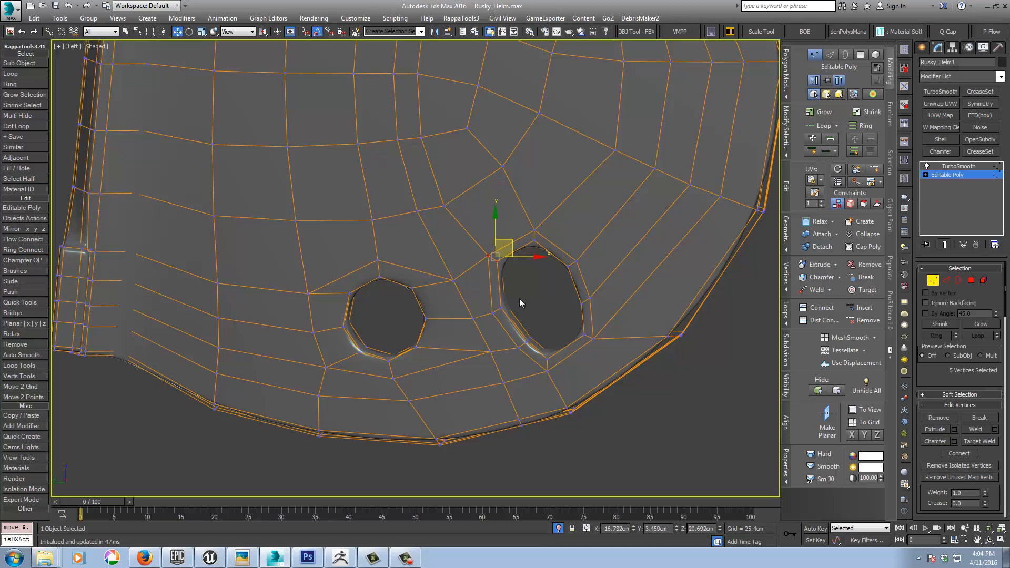
pyautogui.scroll(-2, 529, 321)
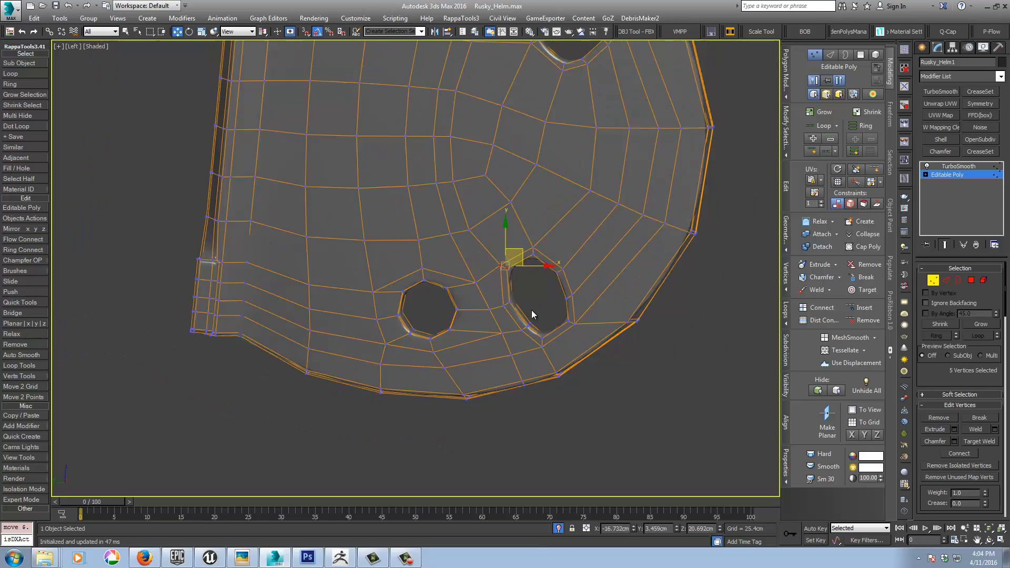
pyautogui.scroll(-5, 607, 216)
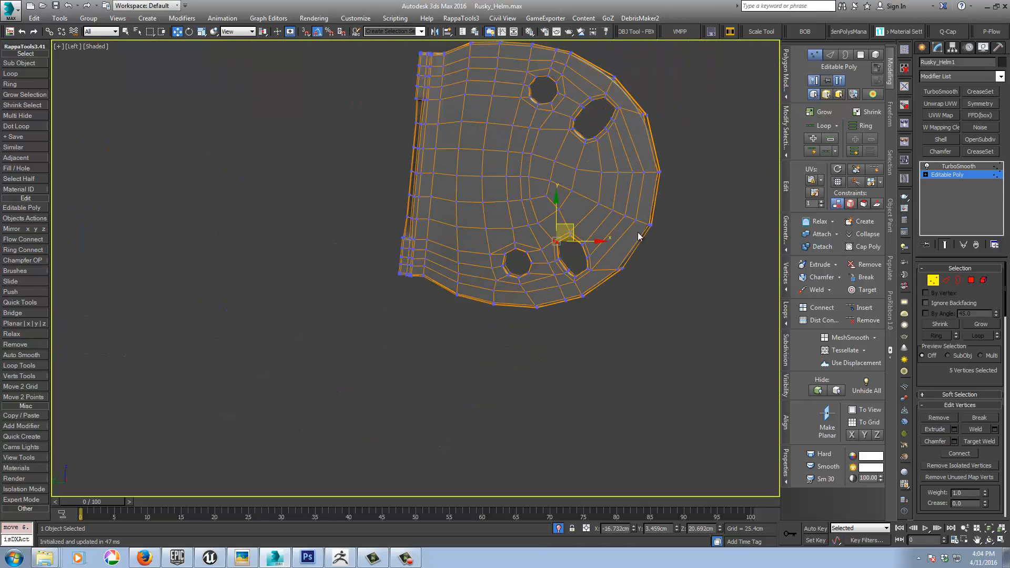
# Step: Display the smoothed plate with edged faces, enable Isoline Display in TurboSmooth, and return to the Editable Poly level
pyautogui.click(949, 167)
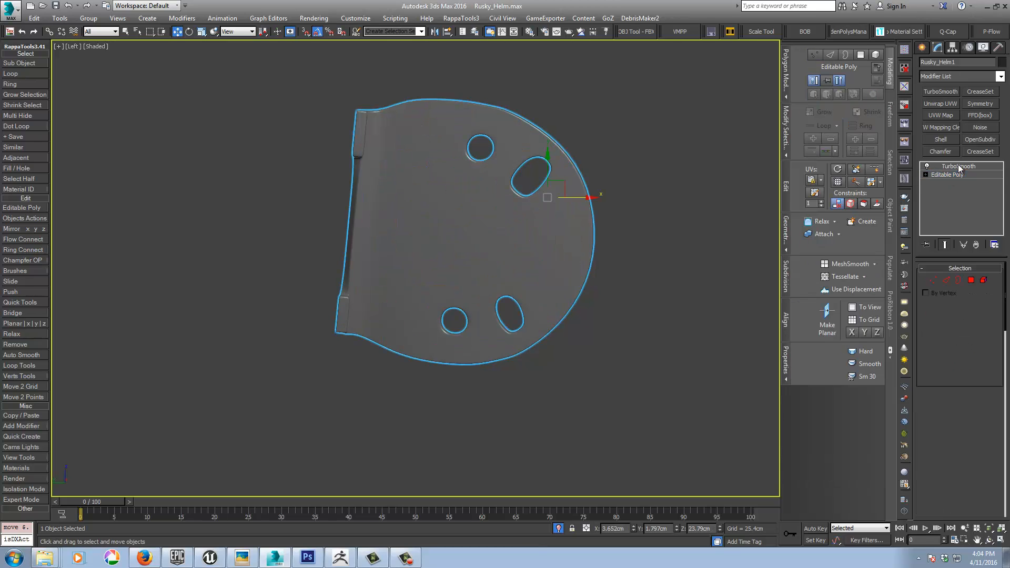
pyautogui.moveTo(623, 263); pyautogui.dragTo(586, 282, button='middle')
pyautogui.press('F4')
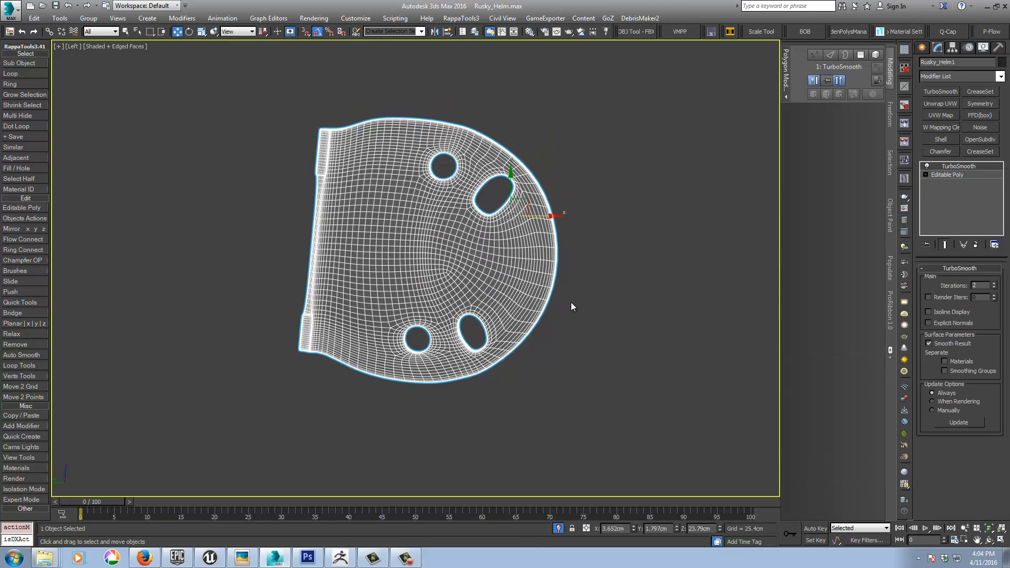
pyautogui.click(958, 175)
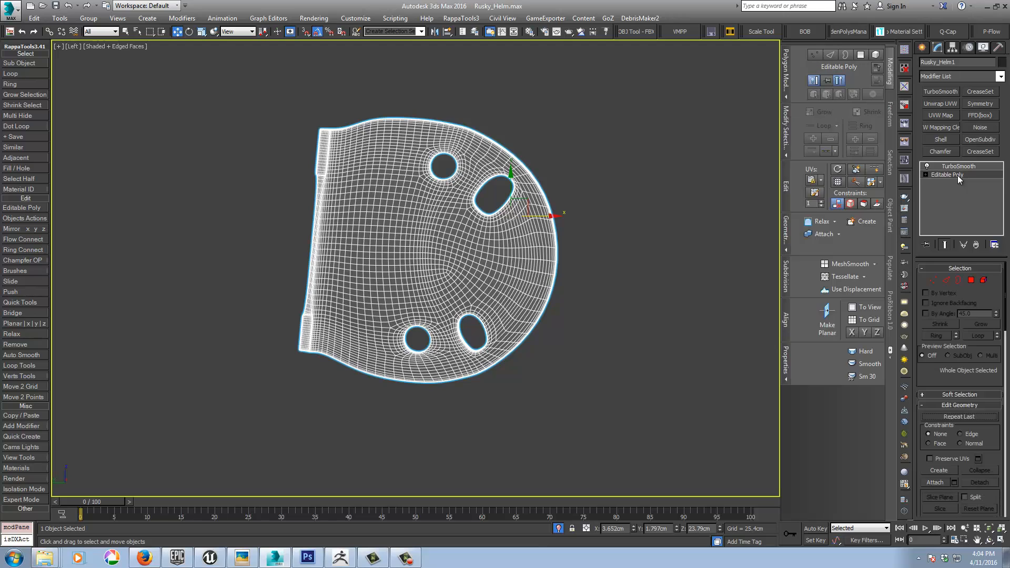
pyautogui.moveTo(582, 300); pyautogui.dragTo(632, 316, button='middle')
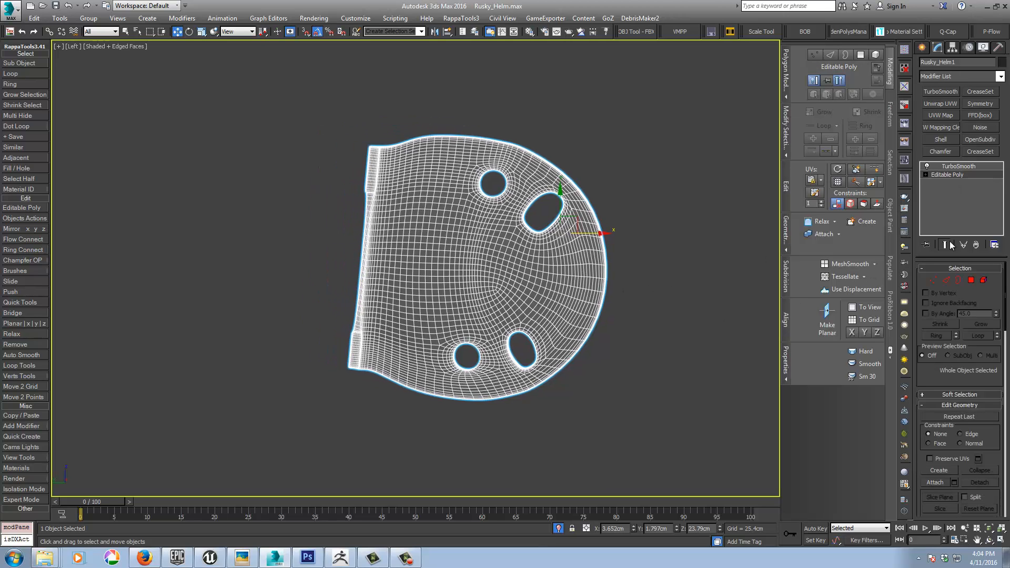
pyautogui.click(952, 166)
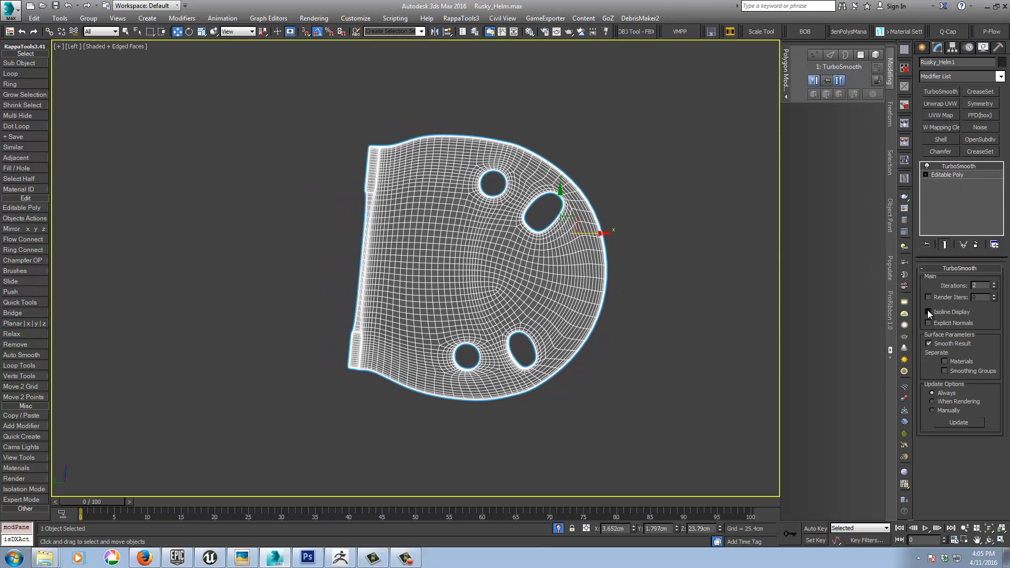
pyautogui.click(928, 312)
pyautogui.click(951, 175)
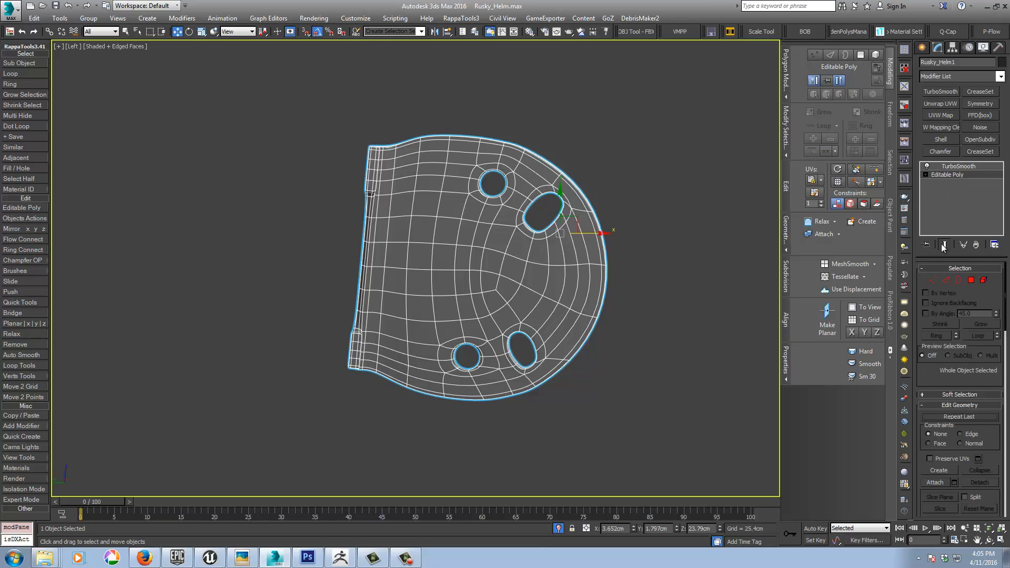
# Step: With the end result hidden, select the plate's face polygons beside and below the upper round hole, up to the upper slot
pyautogui.click(971, 280)
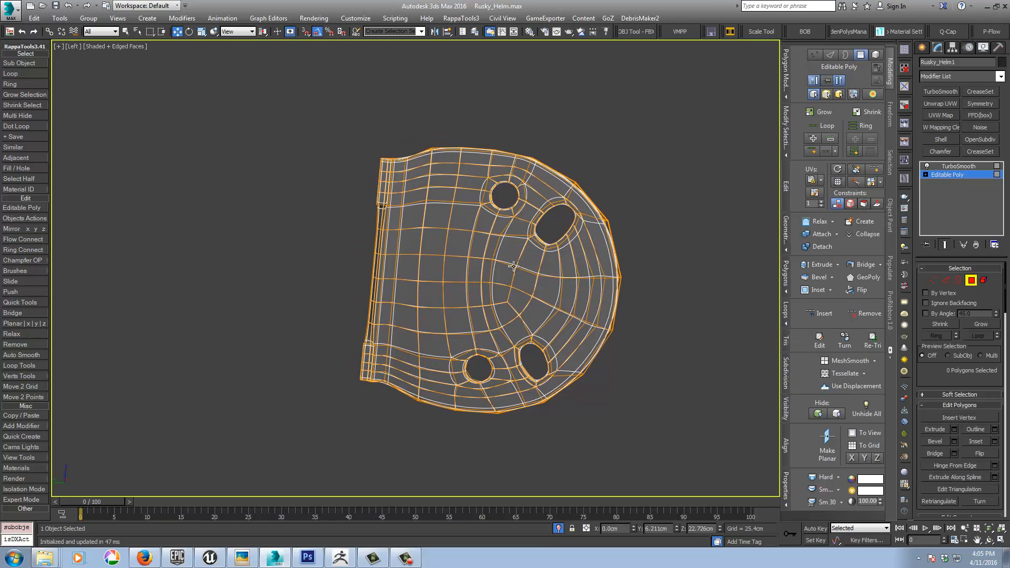
pyautogui.click(465, 246)
pyautogui.click(945, 245)
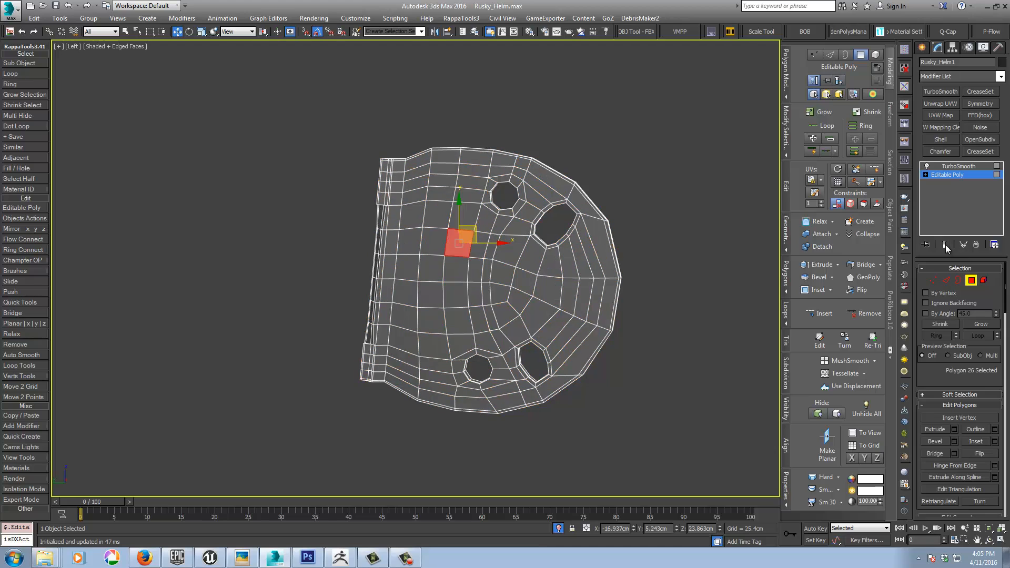
pyautogui.keyDown('alt'); pyautogui.moveTo(731, 315); pyautogui.dragTo(695, 321, button='middle'); pyautogui.keyUp('alt')
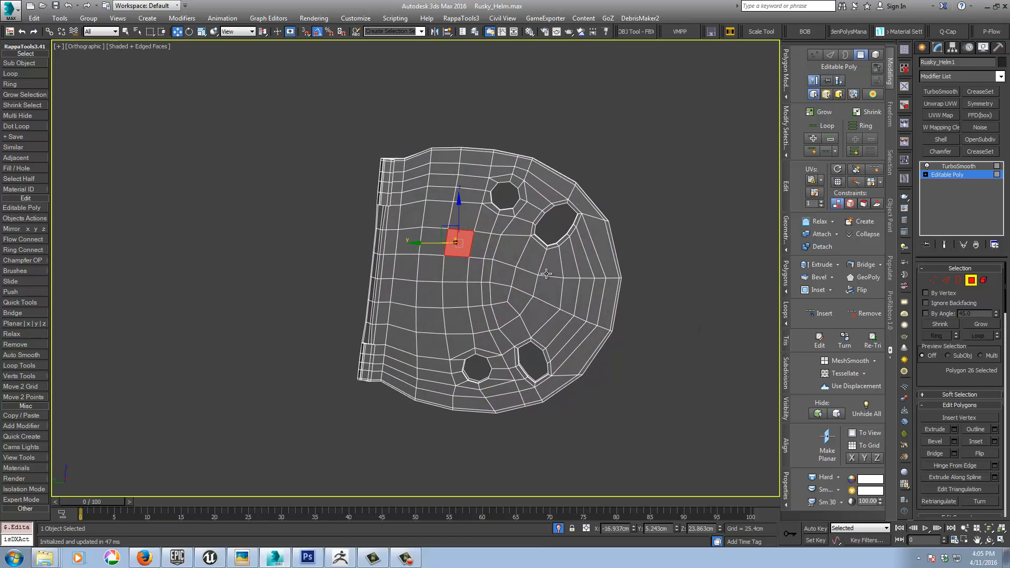
pyautogui.keyDown('ctrl'); pyautogui.click(469, 196); pyautogui.keyUp('ctrl')
pyautogui.keyDown('ctrl'); pyautogui.click(463, 224); pyautogui.keyUp('ctrl')
pyautogui.keyDown('ctrl'); pyautogui.click(488, 219); pyautogui.keyUp('ctrl')
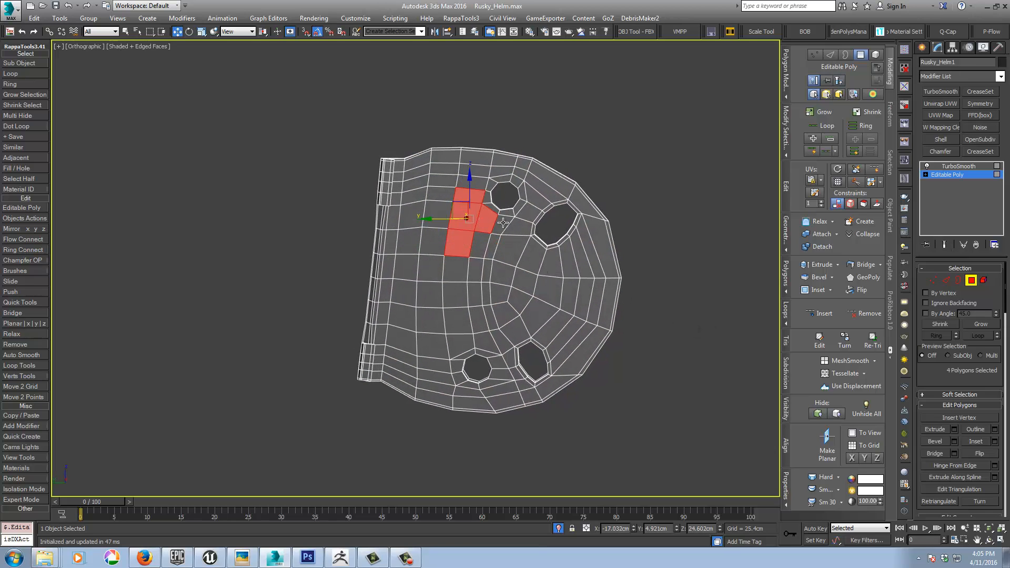
pyautogui.keyDown('ctrl'); pyautogui.click(503, 224); pyautogui.keyUp('ctrl')
pyautogui.keyDown('ctrl'); pyautogui.click(524, 223); pyautogui.keyUp('ctrl')
pyautogui.keyDown('ctrl'); pyautogui.click(526, 216); pyautogui.keyUp('ctrl')
pyautogui.keyDown('ctrl'); pyautogui.click(510, 247); pyautogui.keyUp('ctrl')
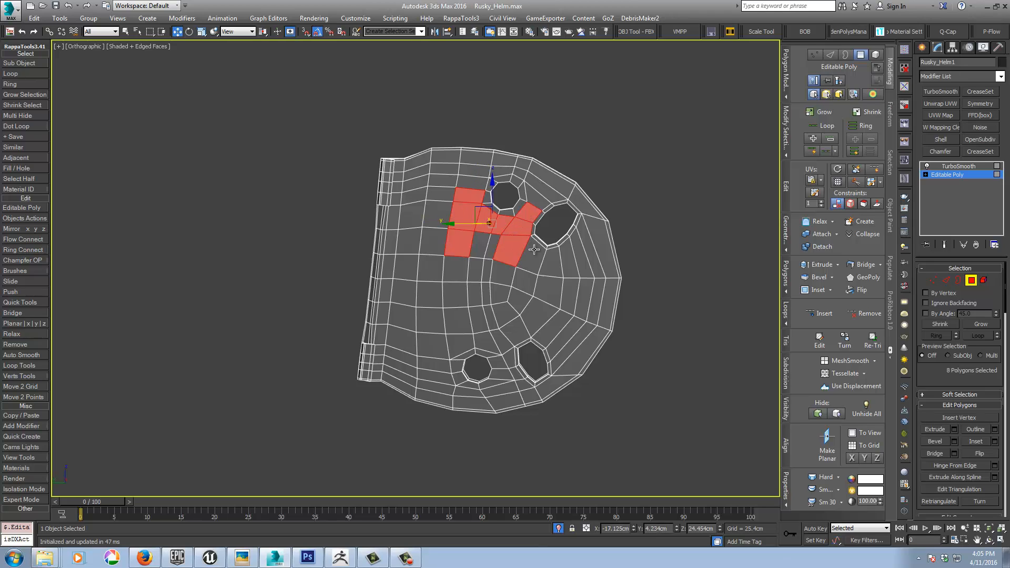
# Step: Extend the polygon selection in an arc from below the upper slot, past the lower slot, to the lower round hole
pyautogui.keyDown('ctrl'); pyautogui.click(532, 255); pyautogui.keyUp('ctrl')
pyautogui.keyDown('ctrl'); pyautogui.click(550, 260); pyautogui.keyUp('ctrl')
pyautogui.keyDown('ctrl'); pyautogui.click(570, 259); pyautogui.keyUp('ctrl')
pyautogui.keyDown('ctrl'); pyautogui.click(569, 294); pyautogui.keyUp('ctrl')
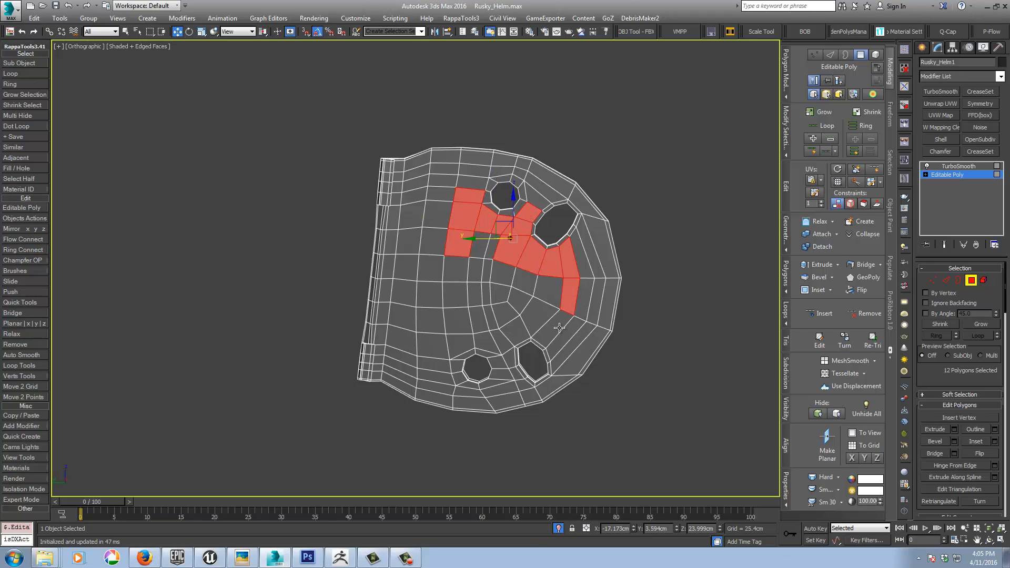
pyautogui.keyDown('ctrl'); pyautogui.click(557, 321); pyautogui.keyUp('ctrl')
pyautogui.keyDown('ctrl'); pyautogui.click(538, 319); pyautogui.keyUp('ctrl')
pyautogui.keyDown('ctrl'); pyautogui.click(514, 329); pyautogui.keyUp('ctrl')
pyautogui.keyDown('ctrl'); pyautogui.click(502, 342); pyautogui.keyUp('ctrl')
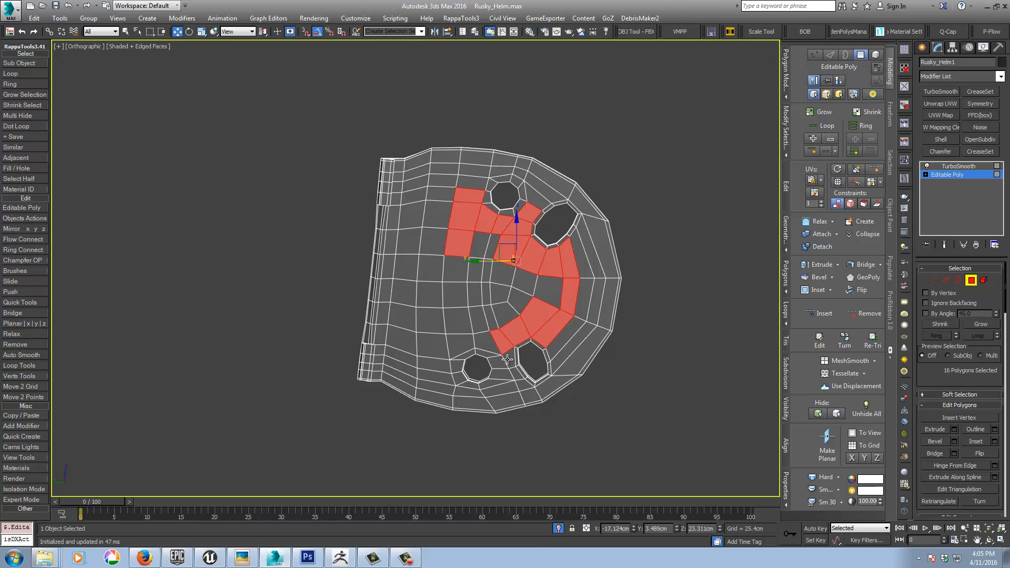
pyautogui.keyDown('ctrl'); pyautogui.click(506, 356); pyautogui.keyUp('ctrl')
pyautogui.keyDown('ctrl'); pyautogui.click(495, 361); pyautogui.keyUp('ctrl')
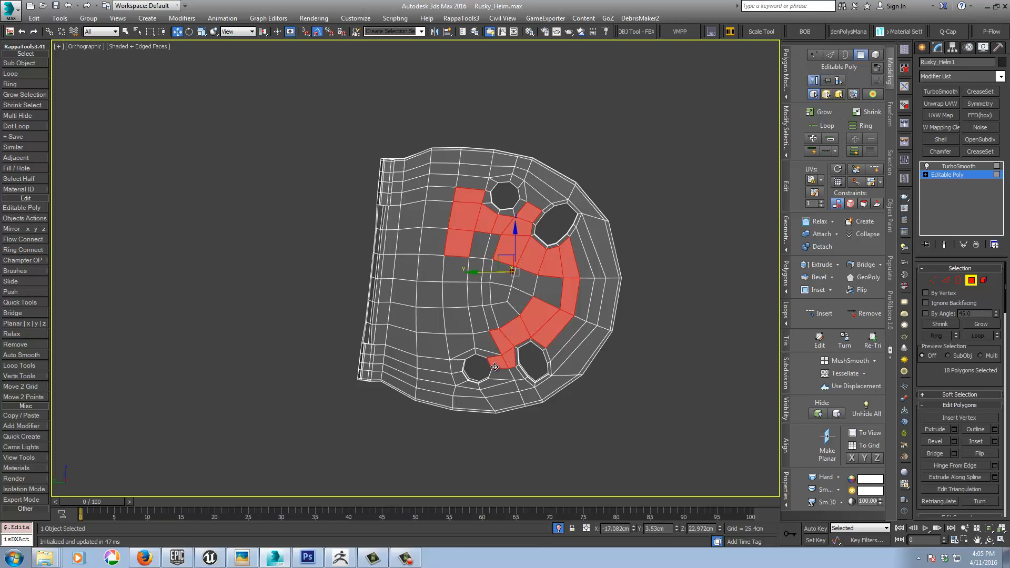
pyautogui.keyDown('alt'); pyautogui.click(496, 365); pyautogui.keyUp('alt')
pyautogui.keyDown('alt'); pyautogui.click(505, 359); pyautogui.keyUp('alt')
pyautogui.keyDown('ctrl'); pyautogui.click(489, 343); pyautogui.keyUp('ctrl')
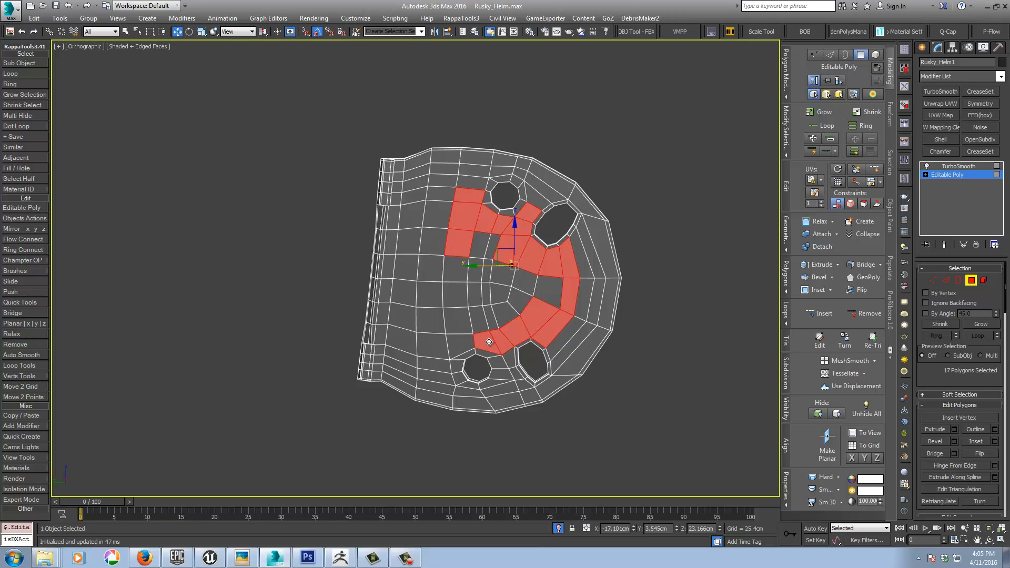
# Step: Close the selection outline with the polygons beside the lower round hole and the column running up the hinge side
pyautogui.keyDown('ctrl'); pyautogui.click(456, 342); pyautogui.keyUp('ctrl')
pyautogui.keyDown('ctrl'); pyautogui.click(433, 350); pyautogui.keyUp('ctrl')
pyautogui.keyDown('ctrl'); pyautogui.click(431, 361); pyautogui.keyUp('ctrl')
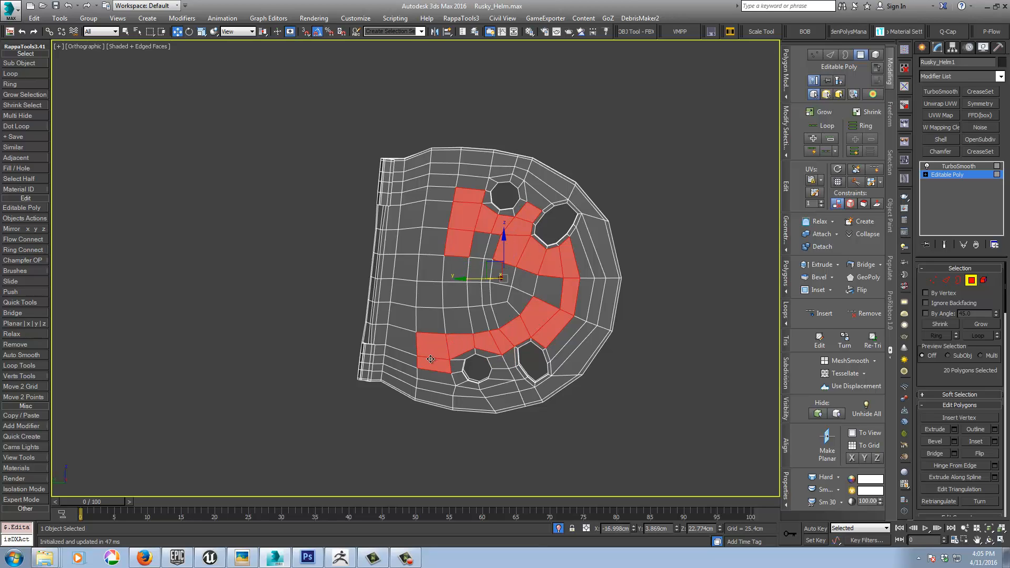
pyautogui.keyDown('ctrl'); pyautogui.click(431, 320); pyautogui.keyUp('ctrl')
pyautogui.keyDown('ctrl'); pyautogui.click(430, 296); pyautogui.keyUp('ctrl')
pyautogui.keyDown('ctrl'); pyautogui.click(432, 270); pyautogui.keyUp('ctrl')
pyautogui.keyDown('ctrl'); pyautogui.click(432, 241); pyautogui.keyUp('ctrl')
pyautogui.keyDown('ctrl'); pyautogui.click(436, 213); pyautogui.keyUp('ctrl')
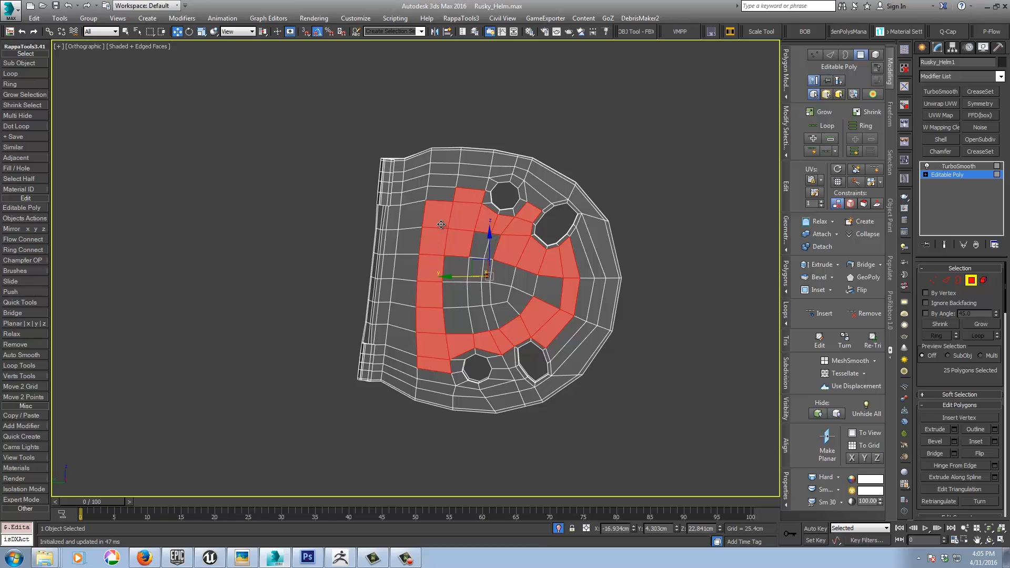
pyautogui.keyDown('ctrl'); pyautogui.click(445, 195); pyautogui.keyUp('ctrl')
# Step: Add all the remaining unselected polygons inside the selection outline to fill the plate's central area
pyautogui.keyDown('alt'); pyautogui.moveTo(445, 222); pyautogui.dragTo(467, 232, button='middle'); pyautogui.keyUp('alt')
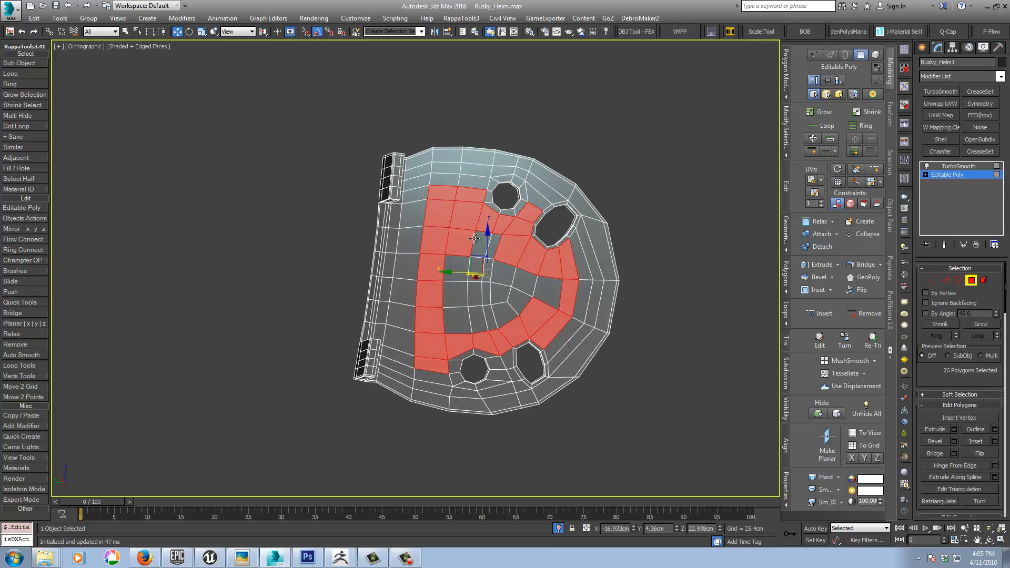
pyautogui.keyDown('ctrl'); pyautogui.click(479, 242); pyautogui.keyUp('ctrl')
pyautogui.keyDown('ctrl'); pyautogui.click(492, 244); pyautogui.keyUp('ctrl')
pyautogui.keyDown('ctrl'); pyautogui.click(458, 276); pyautogui.keyUp('ctrl')
pyautogui.keyDown('ctrl'); pyautogui.click(458, 292); pyautogui.keyUp('ctrl')
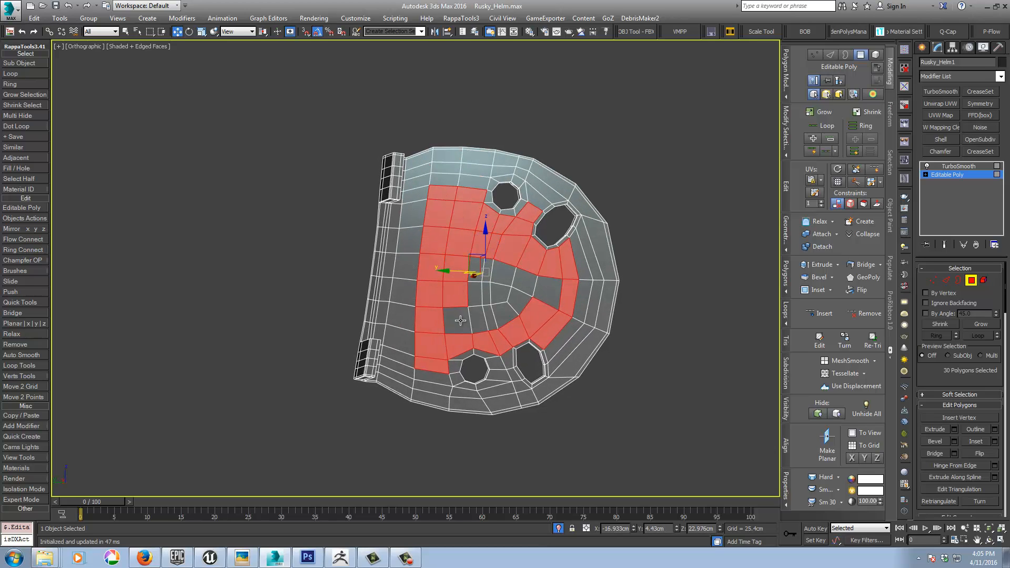
pyautogui.keyDown('ctrl'); pyautogui.click(460, 317); pyautogui.keyUp('ctrl')
pyautogui.keyDown('ctrl'); pyautogui.click(476, 317); pyautogui.keyUp('ctrl')
pyautogui.keyDown('ctrl'); pyautogui.click(475, 296); pyautogui.keyUp('ctrl')
pyautogui.keyDown('ctrl'); pyautogui.click(485, 274); pyautogui.keyUp('ctrl')
pyautogui.keyDown('ctrl'); pyautogui.click(491, 296); pyautogui.keyUp('ctrl')
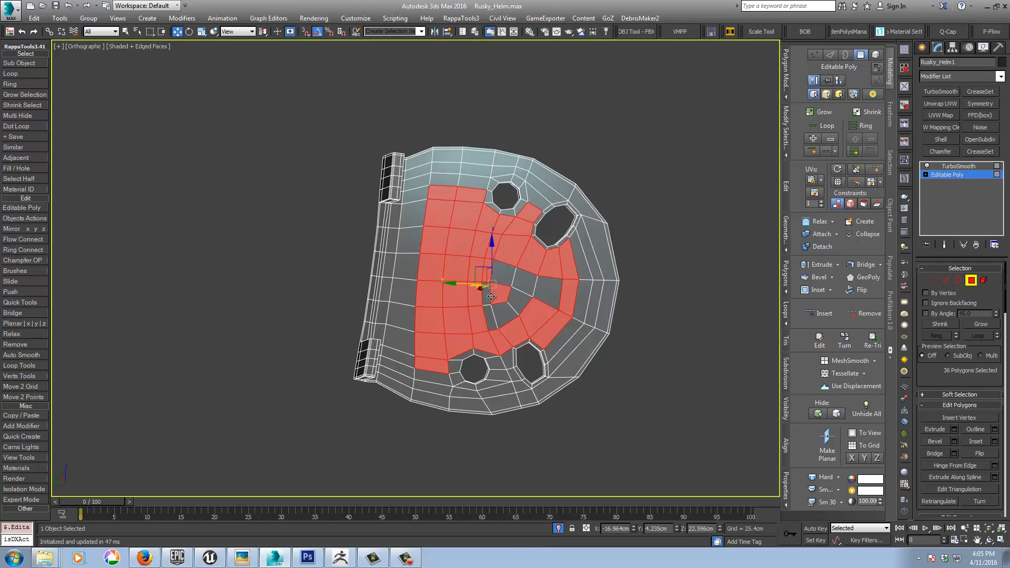
pyautogui.keyDown('ctrl'); pyautogui.click(493, 300); pyautogui.keyUp('ctrl')
pyautogui.keyDown('ctrl'); pyautogui.click(505, 315); pyautogui.keyUp('ctrl')
pyautogui.keyDown('ctrl'); pyautogui.click(504, 274); pyautogui.keyUp('ctrl')
pyautogui.keyDown('ctrl'); pyautogui.click(525, 283); pyautogui.keyUp('ctrl')
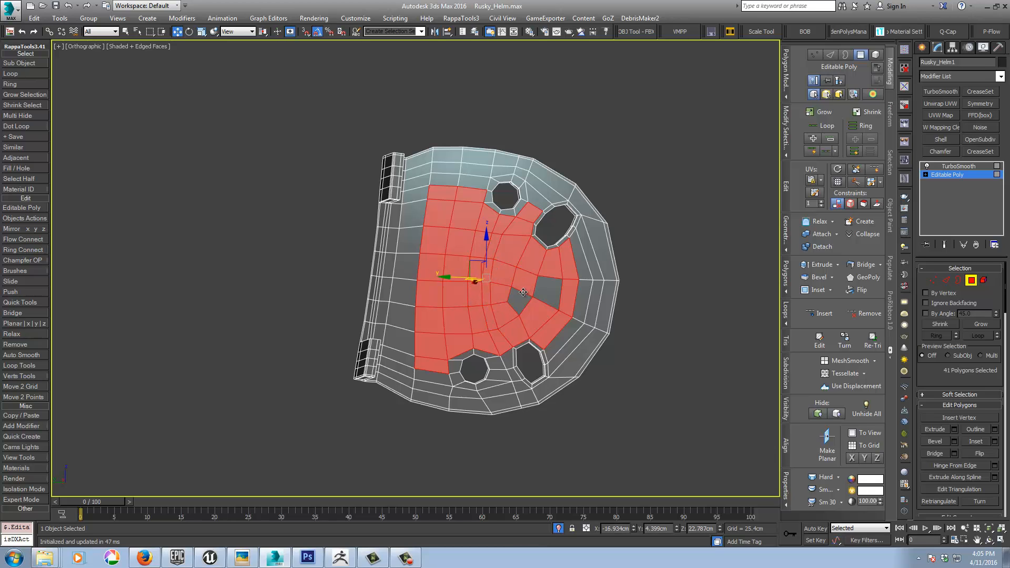
pyautogui.keyDown('ctrl'); pyautogui.click(520, 301); pyautogui.keyUp('ctrl')
pyautogui.keyDown('ctrl'); pyautogui.click(558, 290); pyautogui.keyUp('ctrl')
# Step: Clone the selected polygons to a separate object slightly offset from the plate's face, and add TurboSmooth to it
pyautogui.keyDown('alt'); pyautogui.moveTo(558, 289); pyautogui.dragTo(464, 281, button='middle'); pyautogui.keyUp('alt')
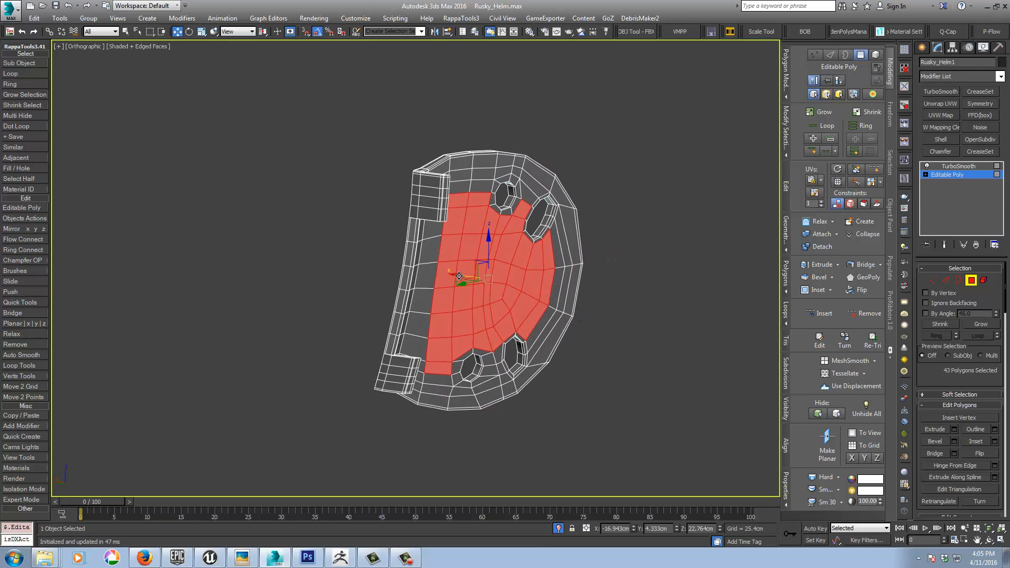
pyautogui.keyDown('shift'); pyautogui.moveTo(459, 276); pyautogui.dragTo(461, 279); pyautogui.keyUp('shift')
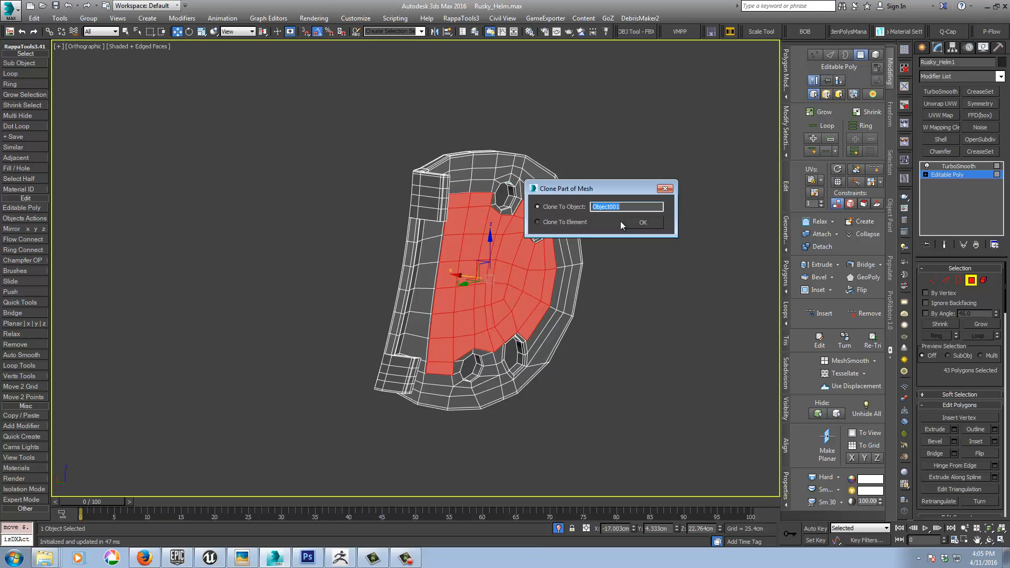
pyautogui.click(635, 222)
pyautogui.click(948, 175)
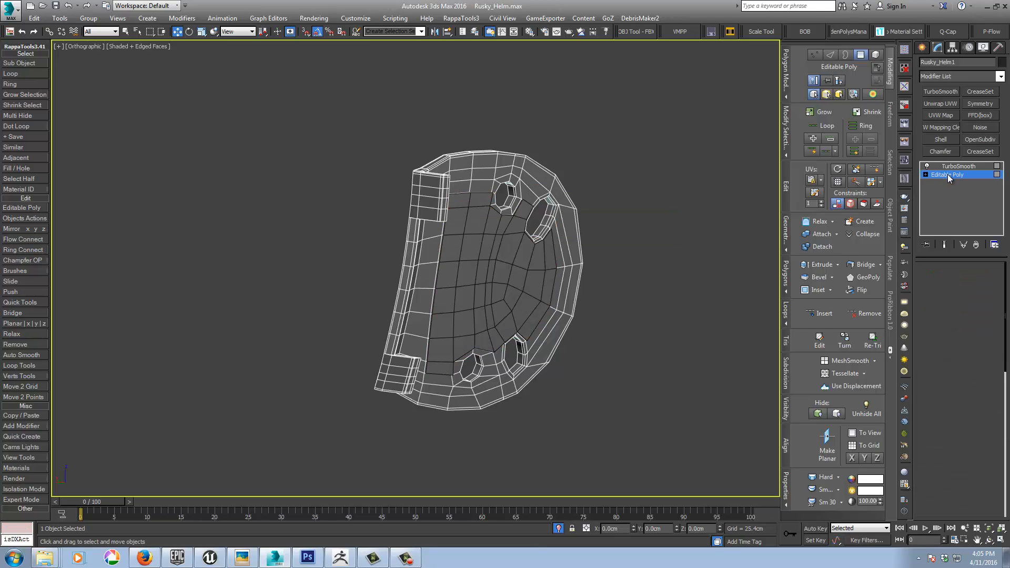
pyautogui.click(496, 262)
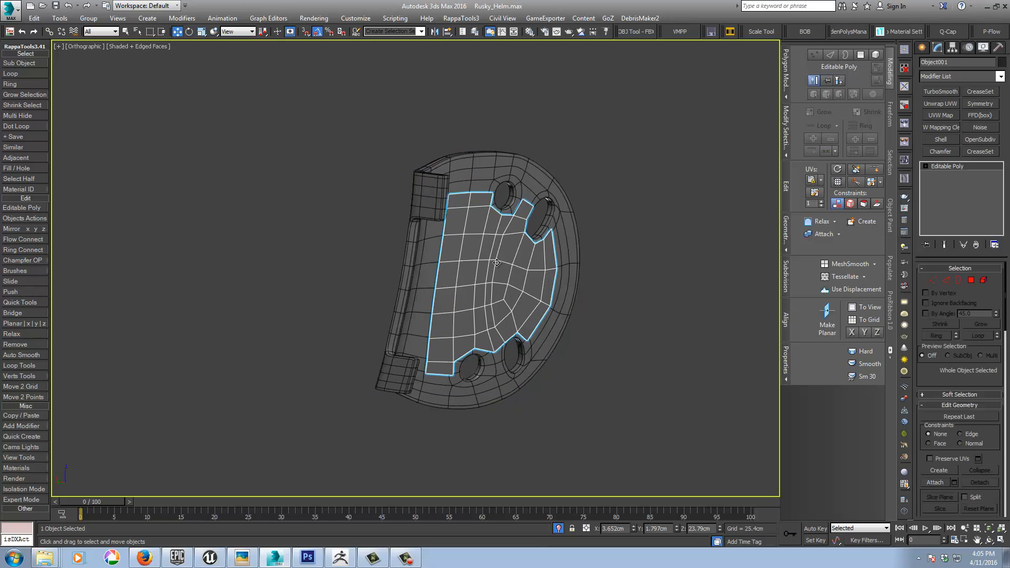
pyautogui.click(936, 90)
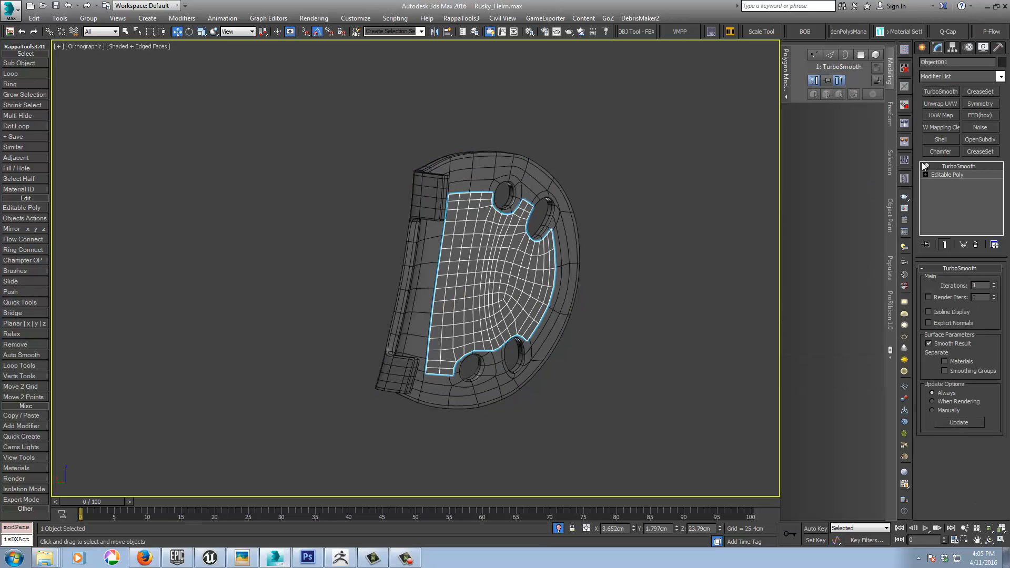
# Step: Extrude all polygons of the cloned detail panel outward to give it thickness above the plate
pyautogui.click(945, 175)
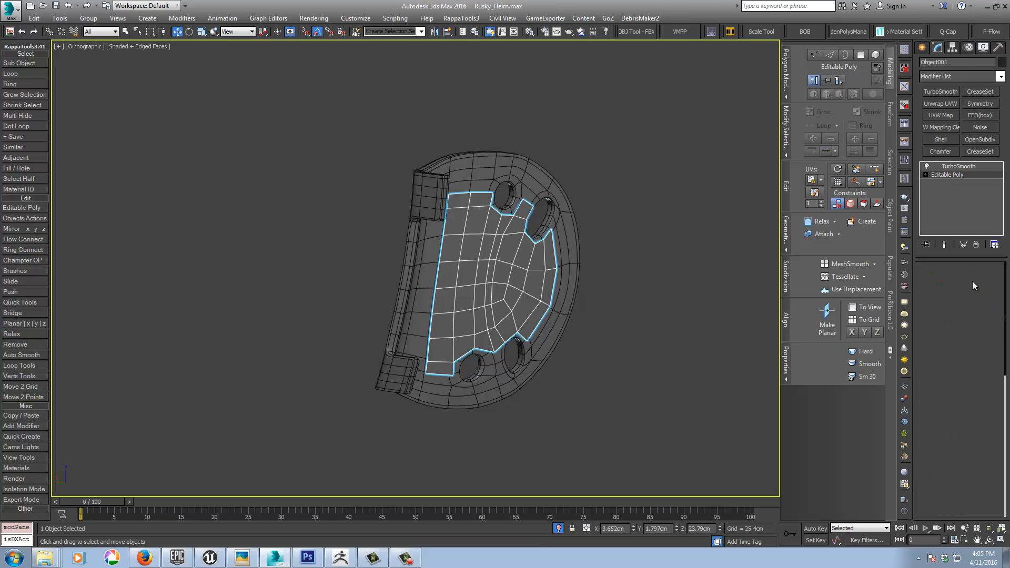
pyautogui.click(972, 280)
pyautogui.keyDown('alt'); pyautogui.moveTo(592, 318); pyautogui.dragTo(577, 320, button='middle'); pyautogui.keyUp('alt')
pyautogui.rightClick(578, 317)
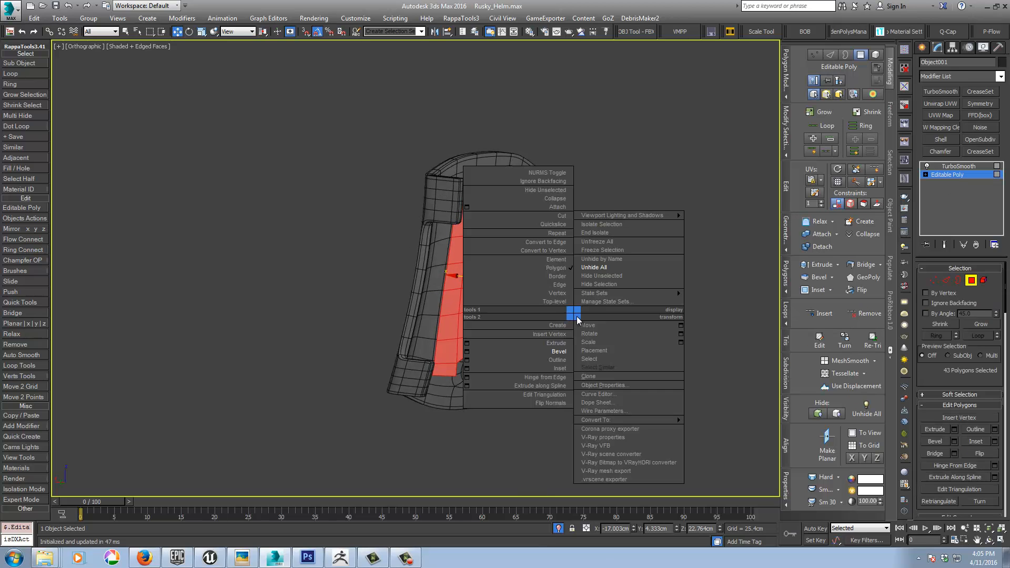
pyautogui.click(542, 343)
pyautogui.moveTo(498, 301); pyautogui.dragTo(500, 300)
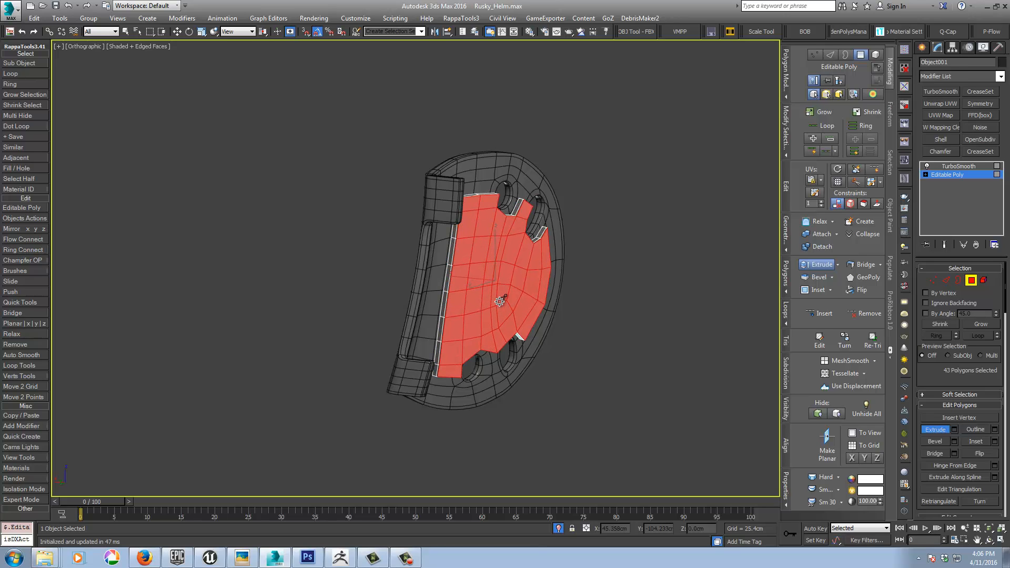
# Step: Show the panel's TurboSmooth result without edge display and set its iterations to 2
pyautogui.click(956, 166)
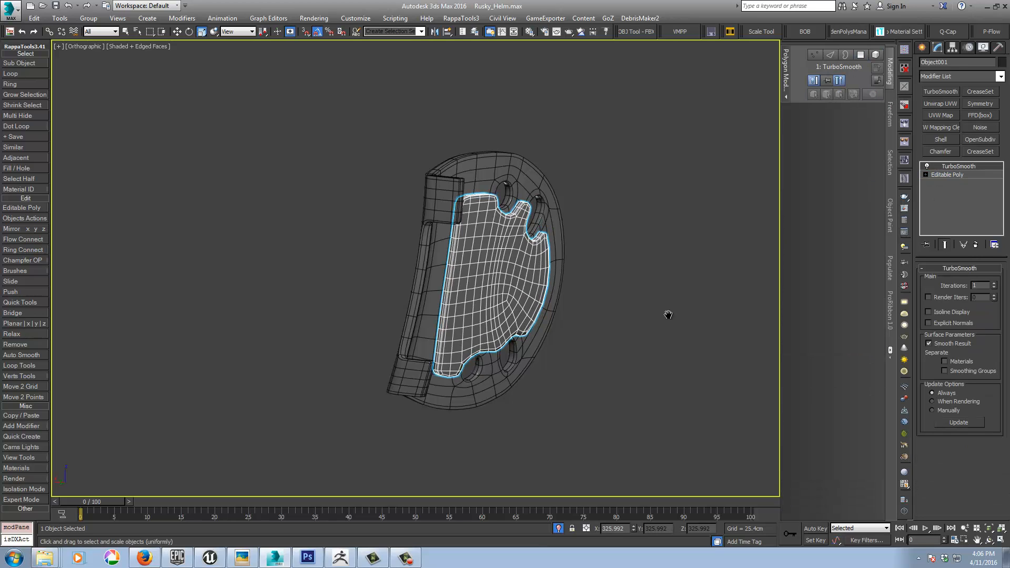
pyautogui.moveTo(668, 314); pyautogui.dragTo(559, 321, button='middle')
pyautogui.press('F4')
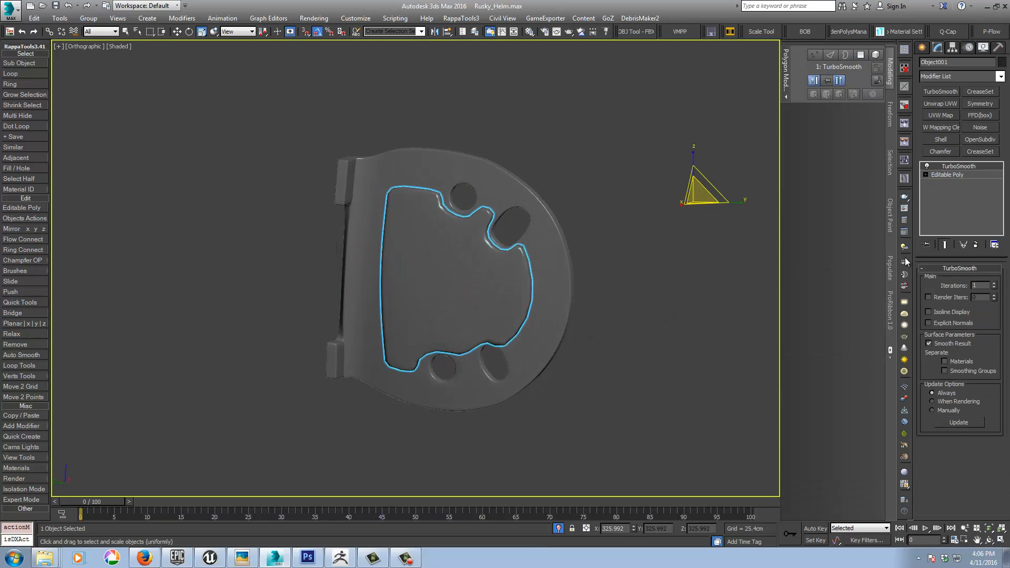
pyautogui.click(994, 283)
pyautogui.moveTo(674, 331)
pyautogui.keyDown('alt'); pyautogui.mouseDown(button='middle')
pyautogui.moveTo(633, 302)
pyautogui.moveTo(670, 327)
pyautogui.mouseUp(button='middle'); pyautogui.keyUp('alt')
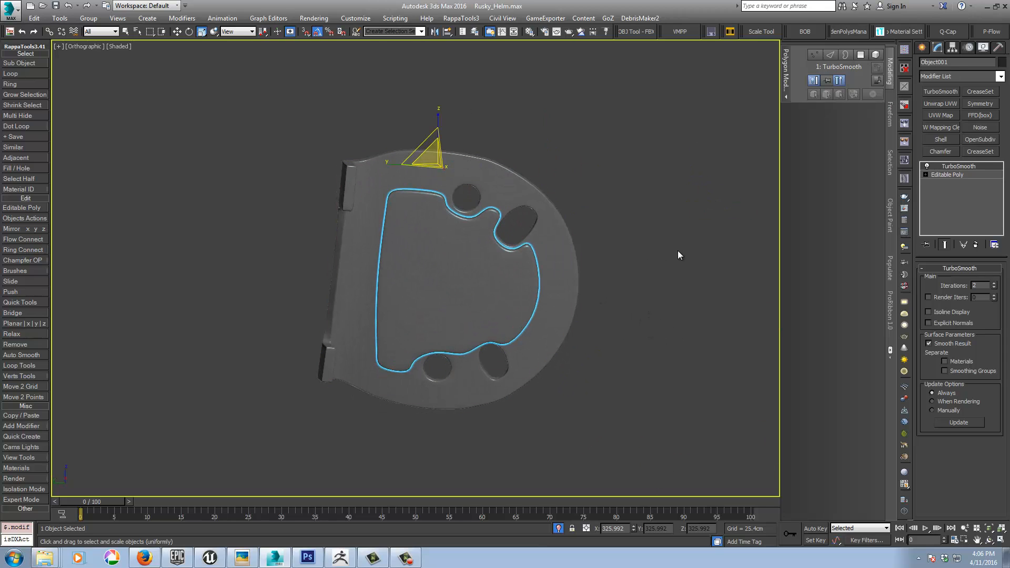
pyautogui.keyDown('alt'); pyautogui.moveTo(678, 252); pyautogui.dragTo(591, 279, button='middle'); pyautogui.keyUp('alt')
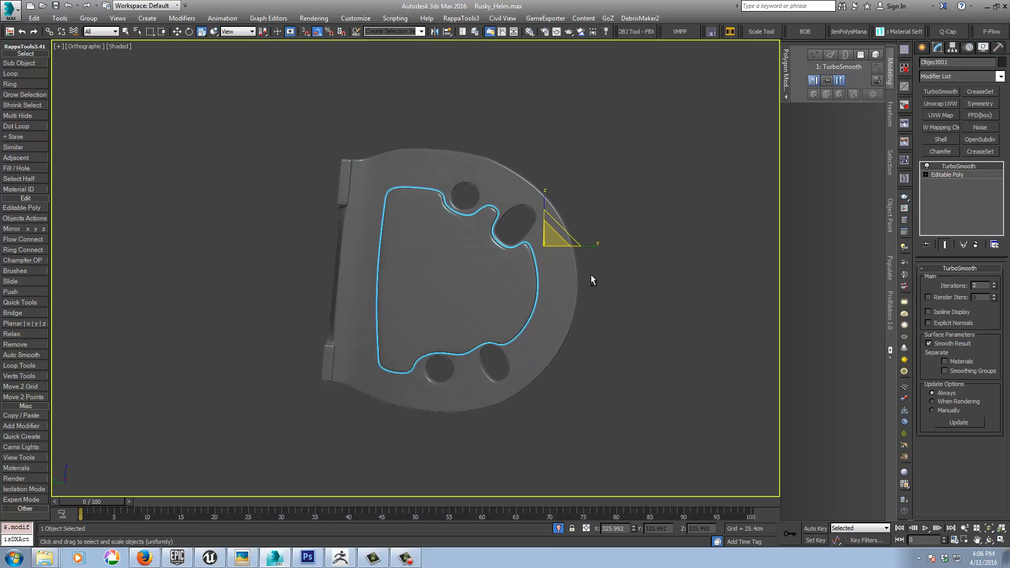
# Step: Insert SwiftLoop support loops in the panel's base mesh along its upper, hinge-side, lower and curved outer edges
pyautogui.click(945, 174)
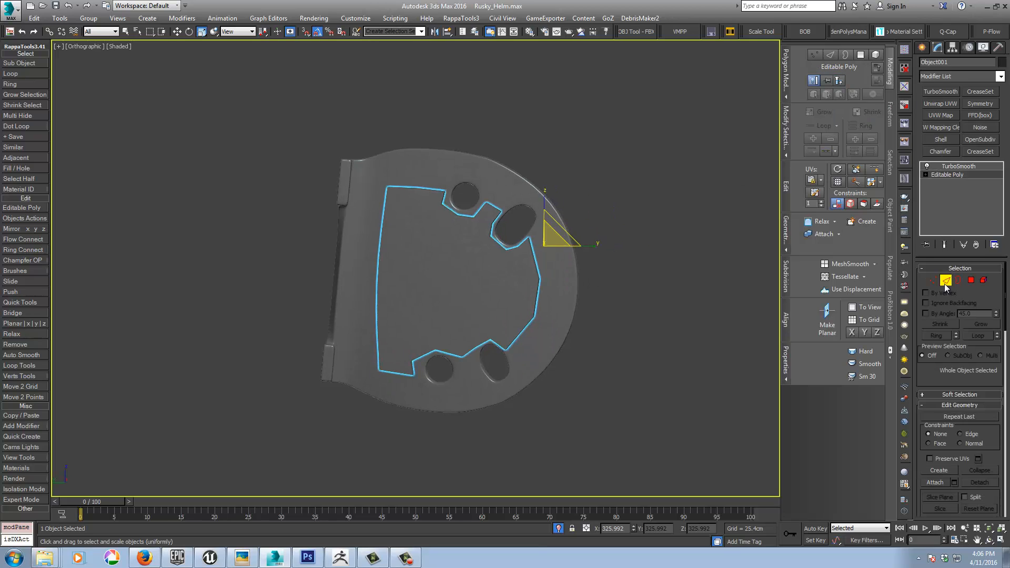
pyautogui.click(945, 281)
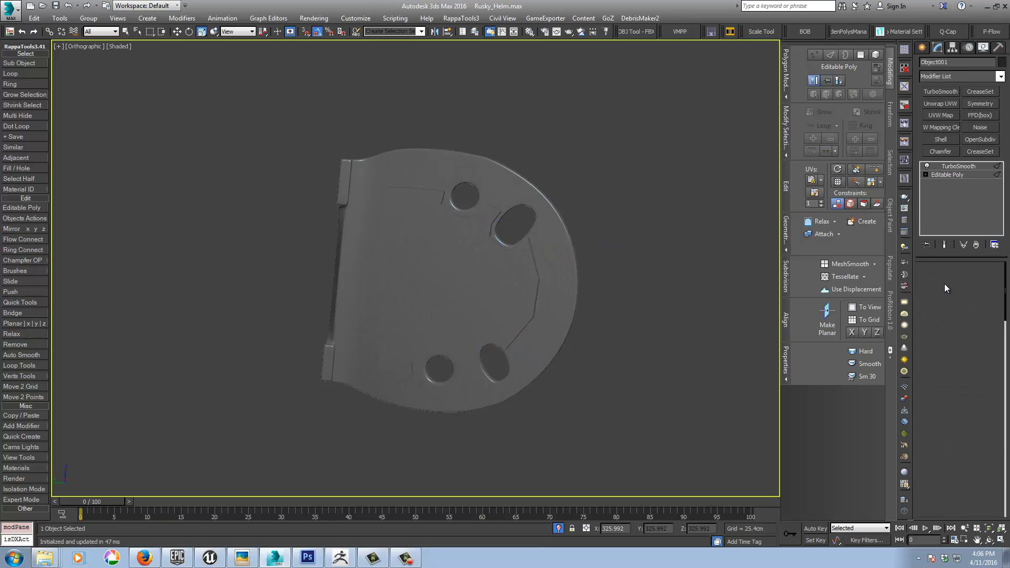
pyautogui.click(875, 170)
pyautogui.scroll(3, 592, 248)
pyautogui.keyDown('alt'); pyautogui.moveTo(621, 272); pyautogui.dragTo(556, 287, button='middle'); pyautogui.keyUp('alt')
pyautogui.hotkey('shift', 'z')
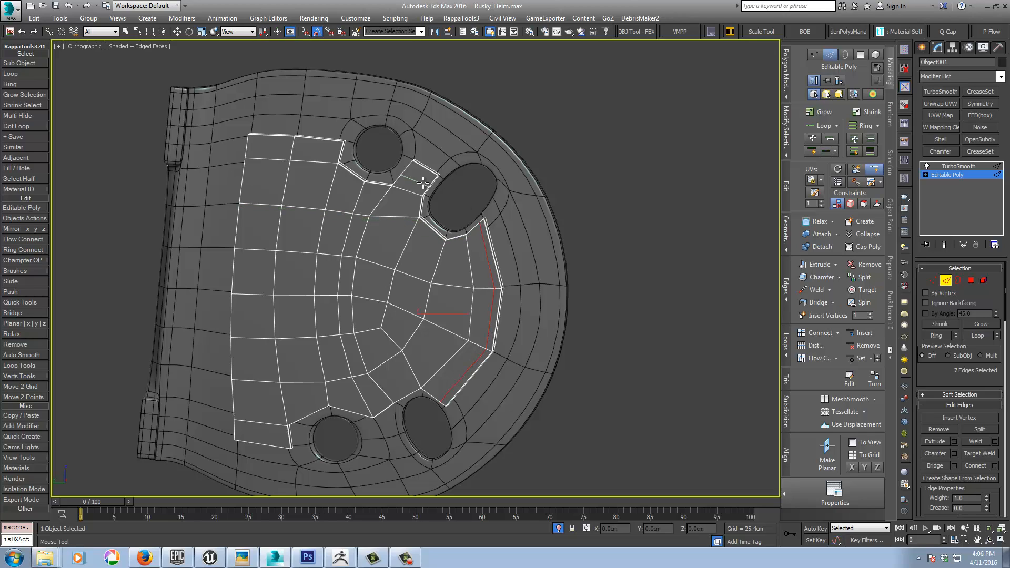
pyautogui.click(341, 143)
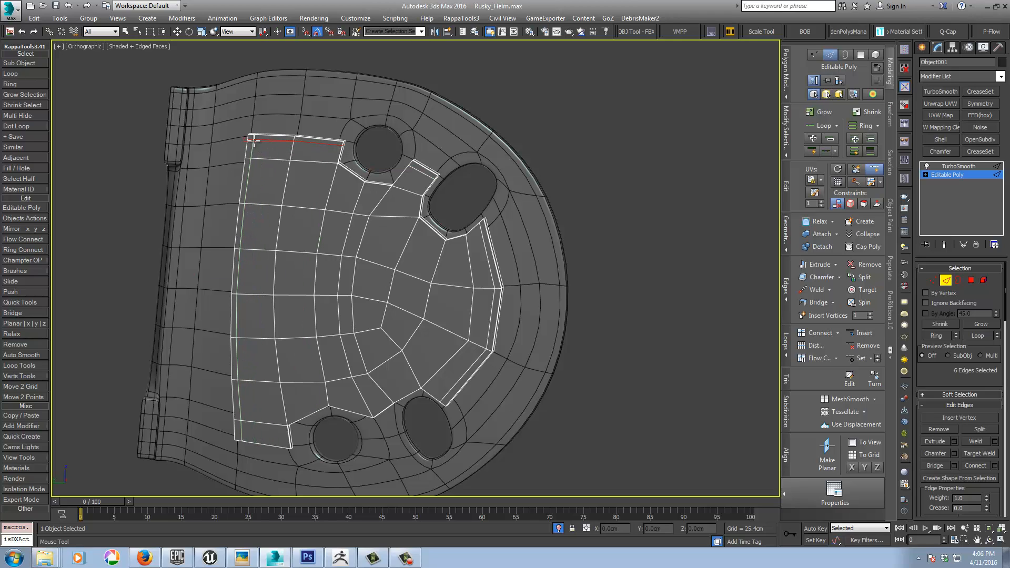
pyautogui.click(253, 141)
pyautogui.click(291, 444)
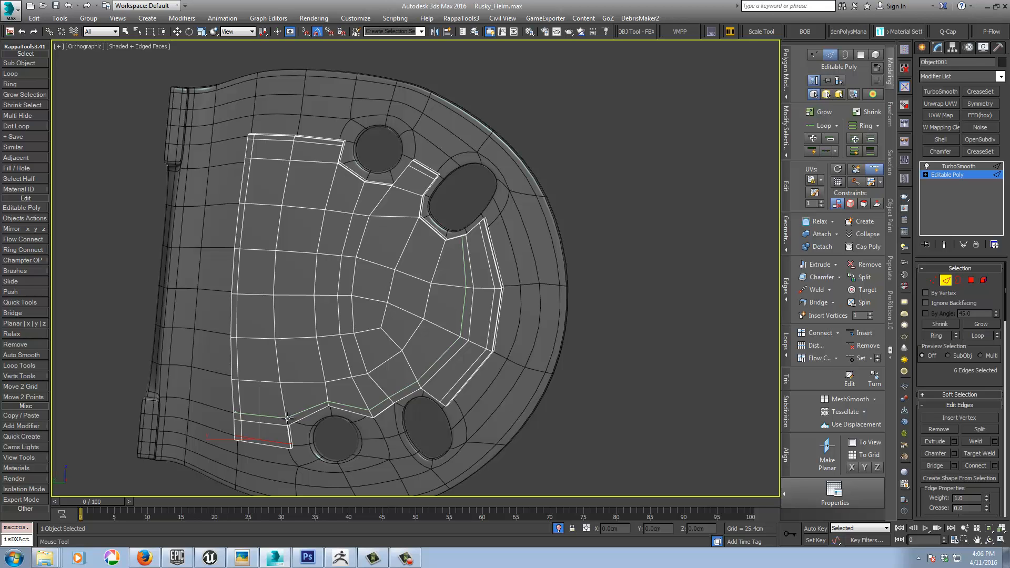
pyautogui.click(287, 419)
pyautogui.keyDown('alt'); pyautogui.moveTo(357, 419); pyautogui.dragTo(362, 314, button='middle'); pyautogui.keyUp('alt')
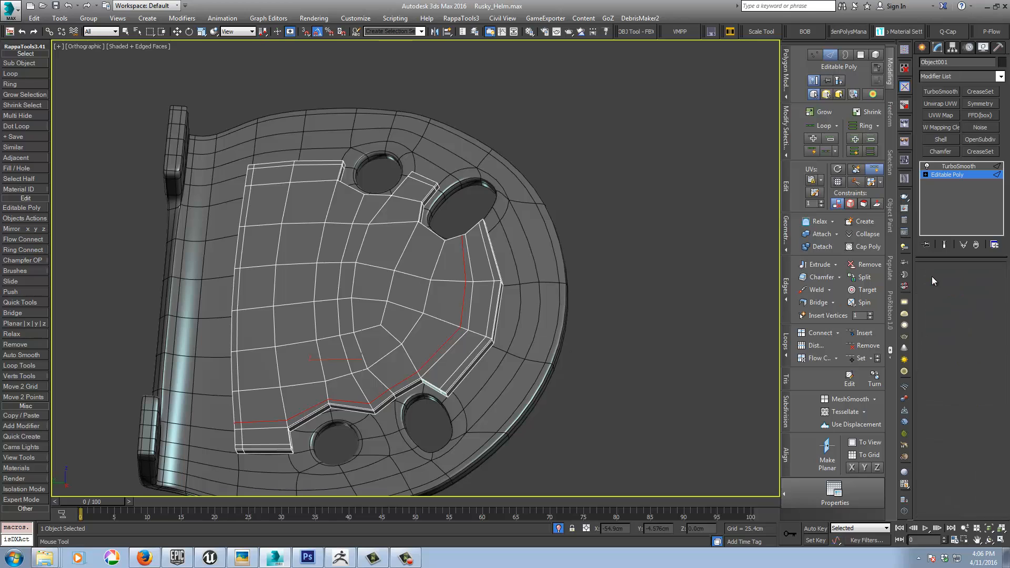
# Step: In the Left view, move the panel's border vertices between the lower round hole and lower slot toward the round hole
pyautogui.click(933, 280)
pyautogui.press('l')
pyautogui.press('z')
pyautogui.moveTo(569, 397); pyautogui.dragTo(550, 286, button='middle')
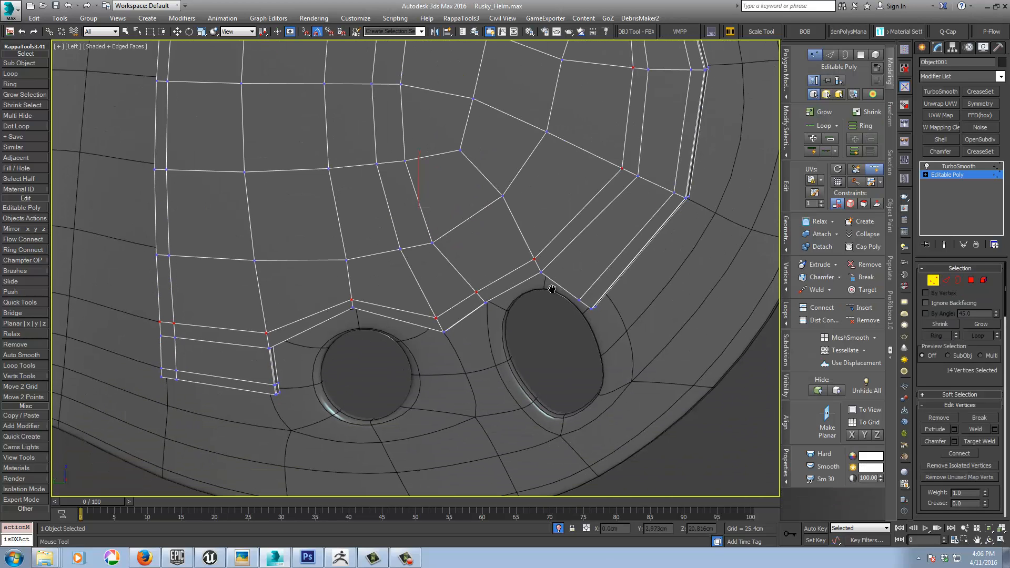
pyautogui.press('w')
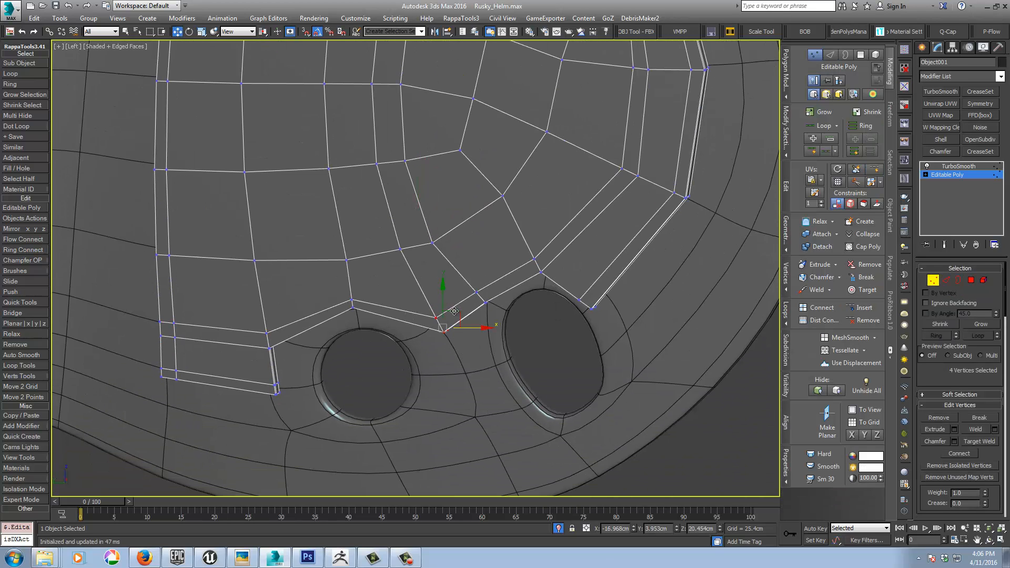
pyautogui.moveTo(454, 311); pyautogui.dragTo(429, 314)
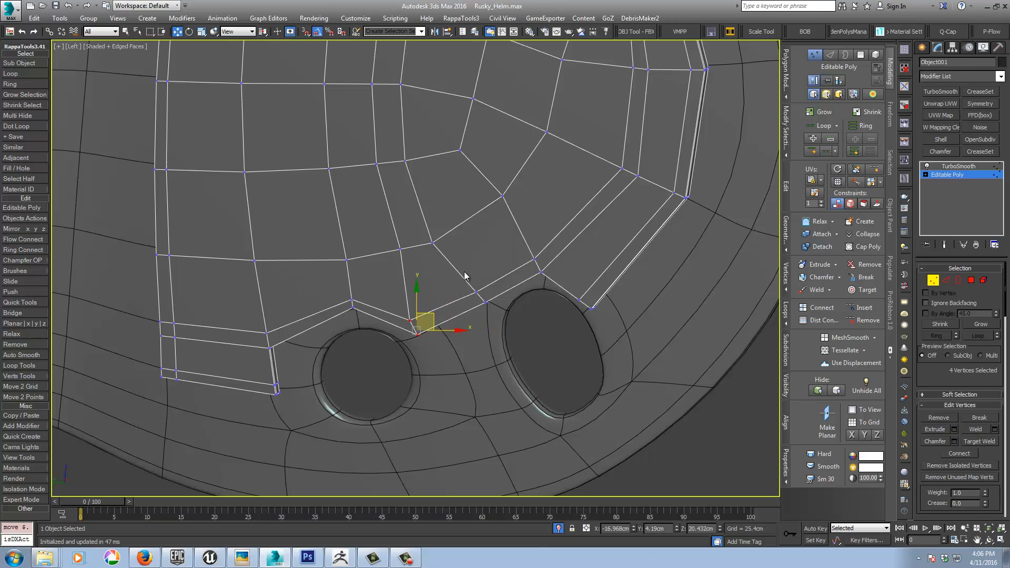
pyautogui.moveTo(464, 272); pyautogui.dragTo(494, 290)
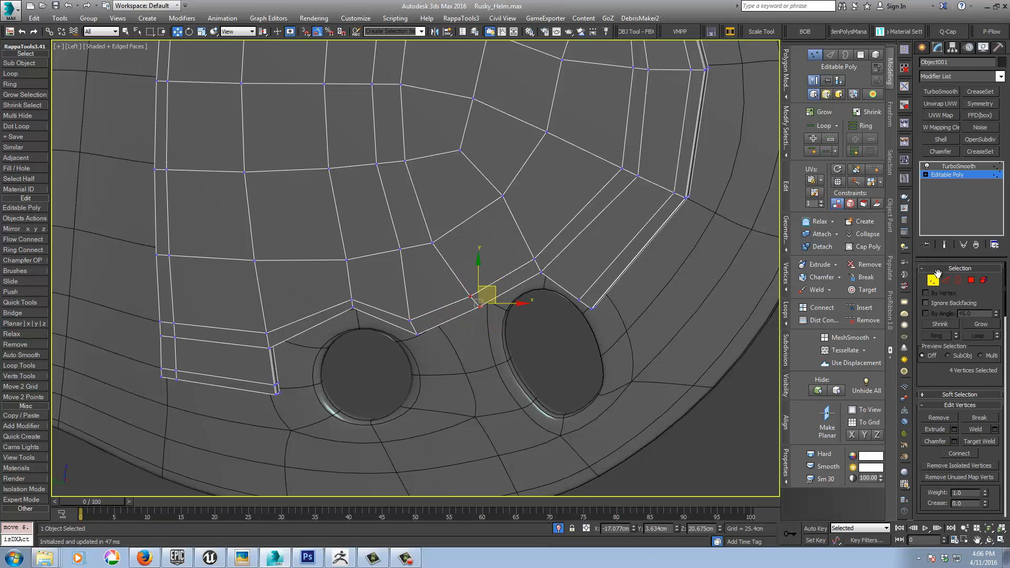
# Step: Extrude the two side polygons between the lower round hole and lower slot outward into a tab
pyautogui.click(970, 281)
pyautogui.keyDown('alt'); pyautogui.moveTo(494, 330); pyautogui.dragTo(453, 253, button='middle'); pyautogui.keyUp('alt')
pyautogui.click(454, 258)
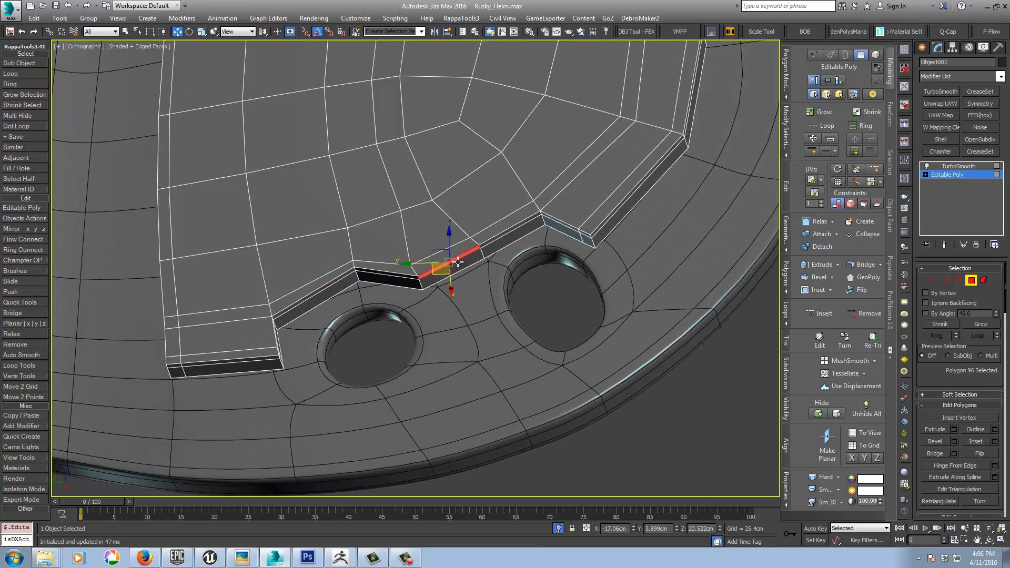
pyautogui.rightClick(484, 286)
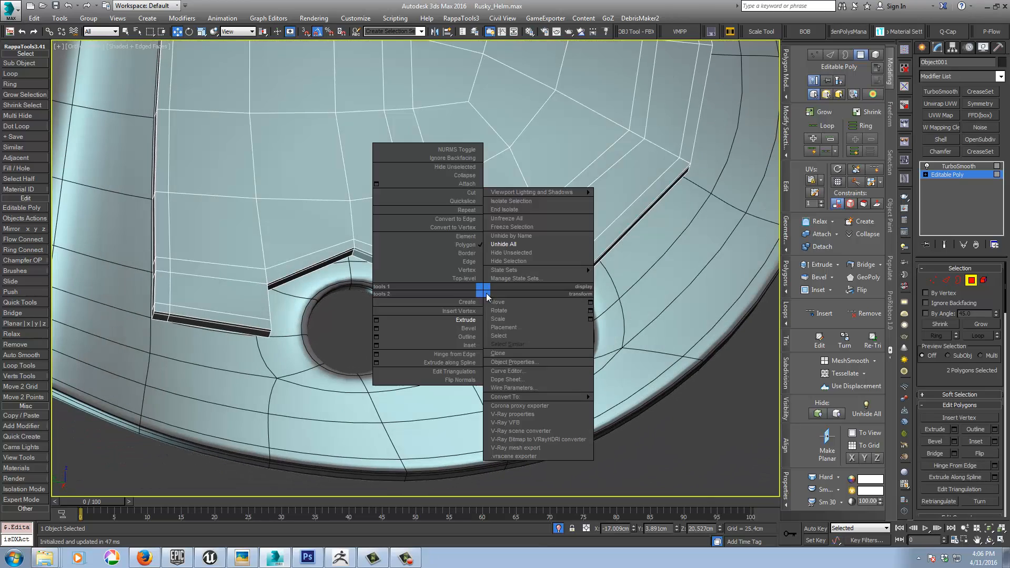
pyautogui.click(465, 313)
pyautogui.moveTo(461, 261); pyautogui.dragTo(463, 242)
# Step: Reposition the new tab's end polygons so the tab sits between the lower round hole and lower slot
pyautogui.scroll(-2, 505, 268)
pyautogui.press('w')
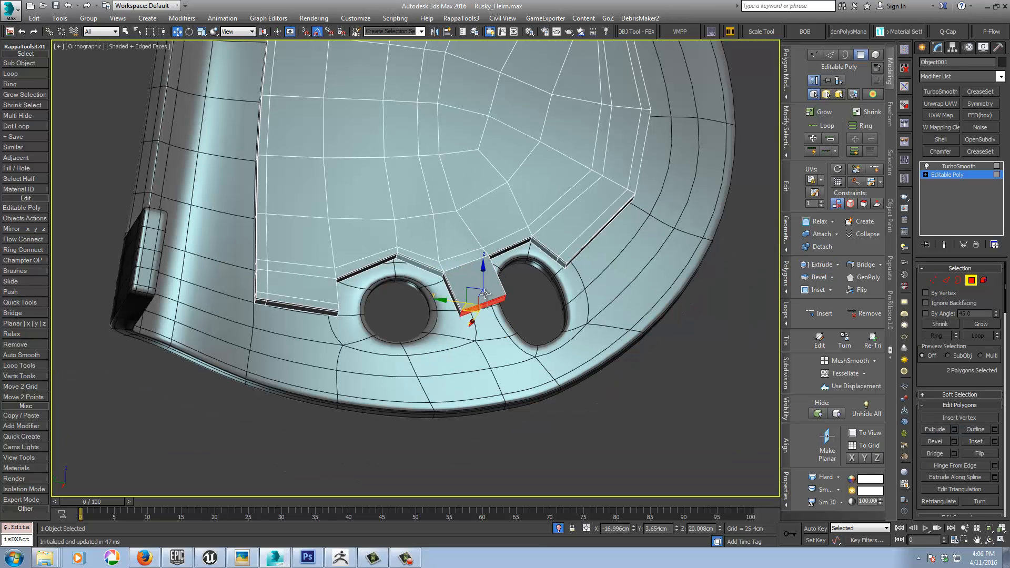
pyautogui.keyDown('alt'); pyautogui.moveTo(471, 293); pyautogui.dragTo(464, 335, button='middle'); pyautogui.keyUp('alt')
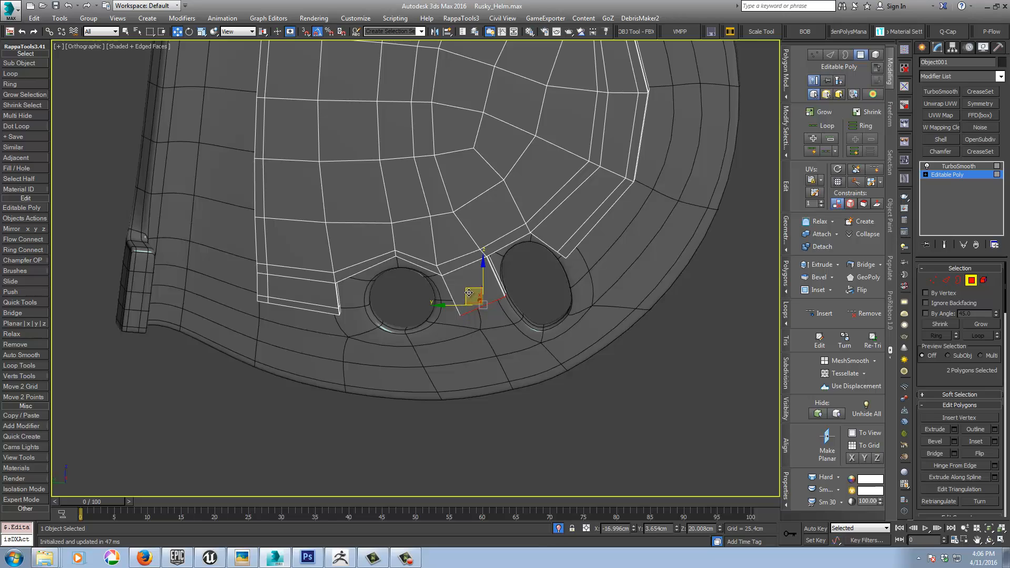
pyautogui.moveTo(468, 293); pyautogui.dragTo(495, 260)
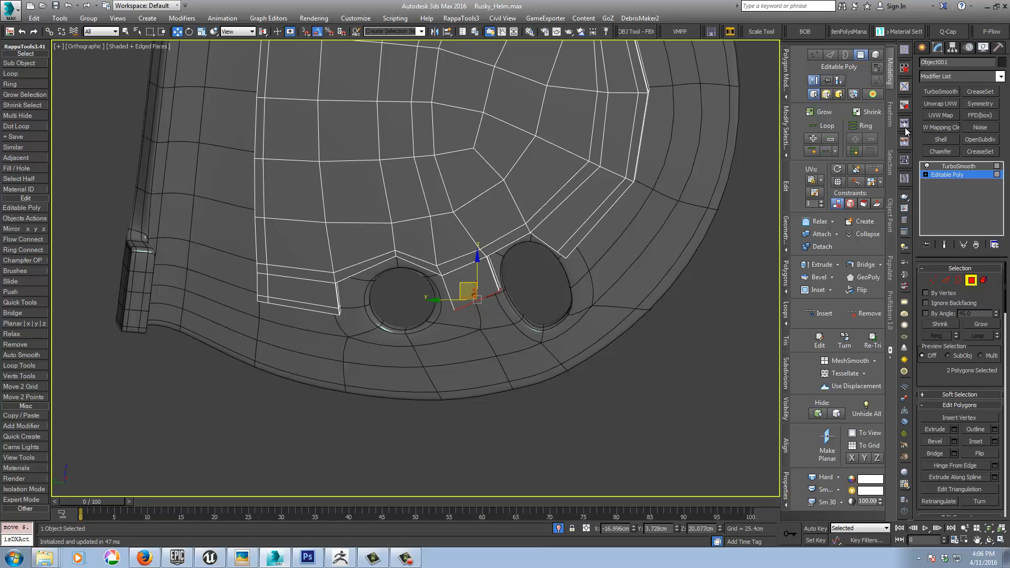
# Step: Insert SwiftLoop support loops across the lower tab and at the panel corner above the lower slot
pyautogui.click(874, 169)
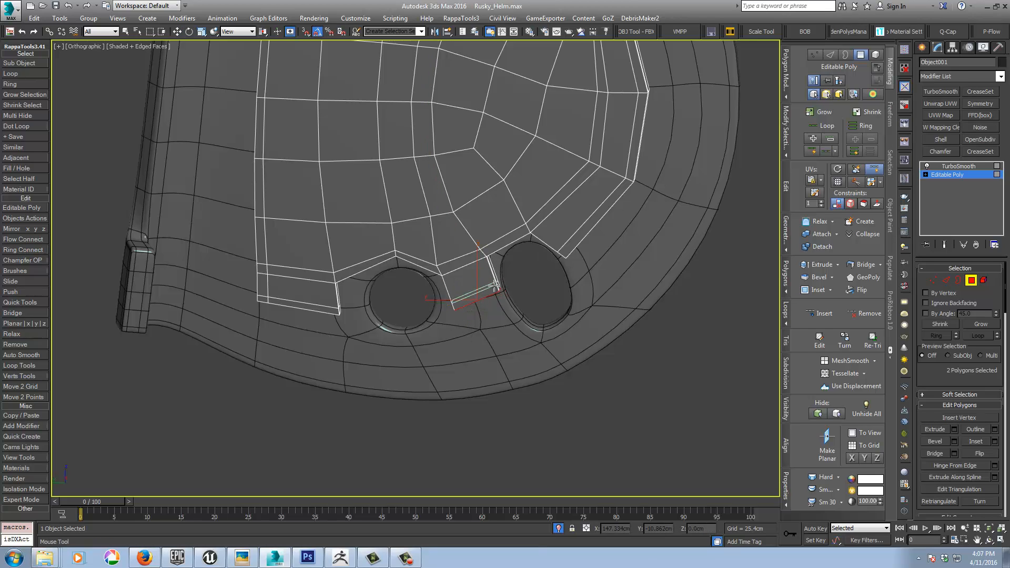
pyautogui.moveTo(496, 286); pyautogui.dragTo(488, 262)
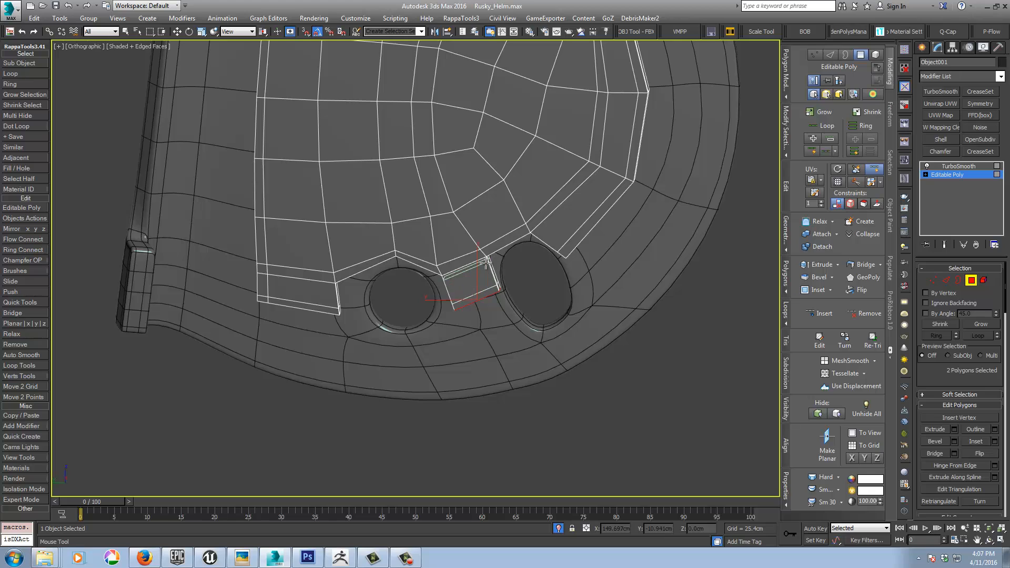
pyautogui.click(538, 236)
pyautogui.moveTo(542, 197); pyautogui.dragTo(586, 412, button='middle')
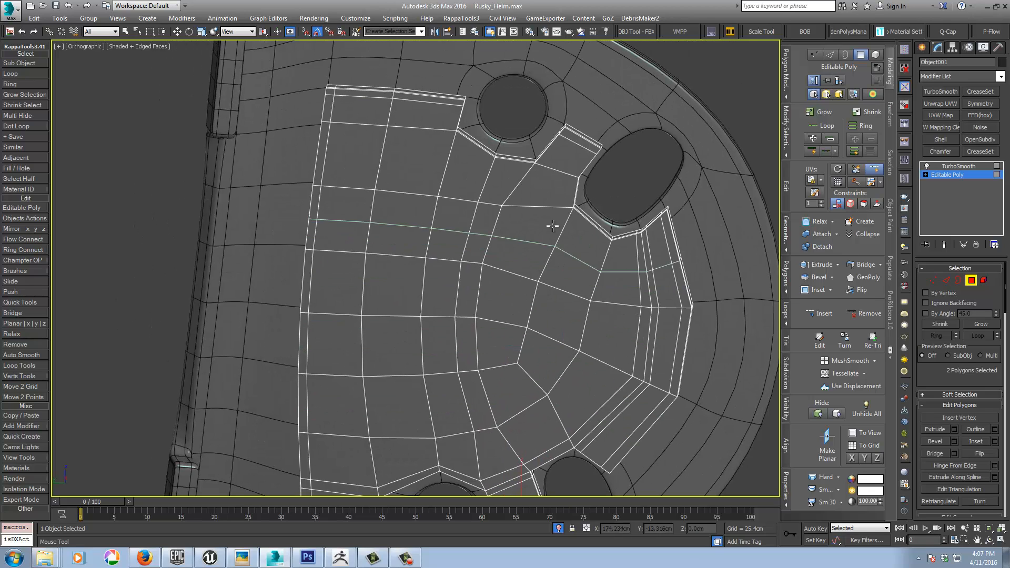
# Step: Add support loops along both sides of the upper tab and at the panel corner below the upper slot
pyautogui.click(573, 177)
pyautogui.click(542, 165)
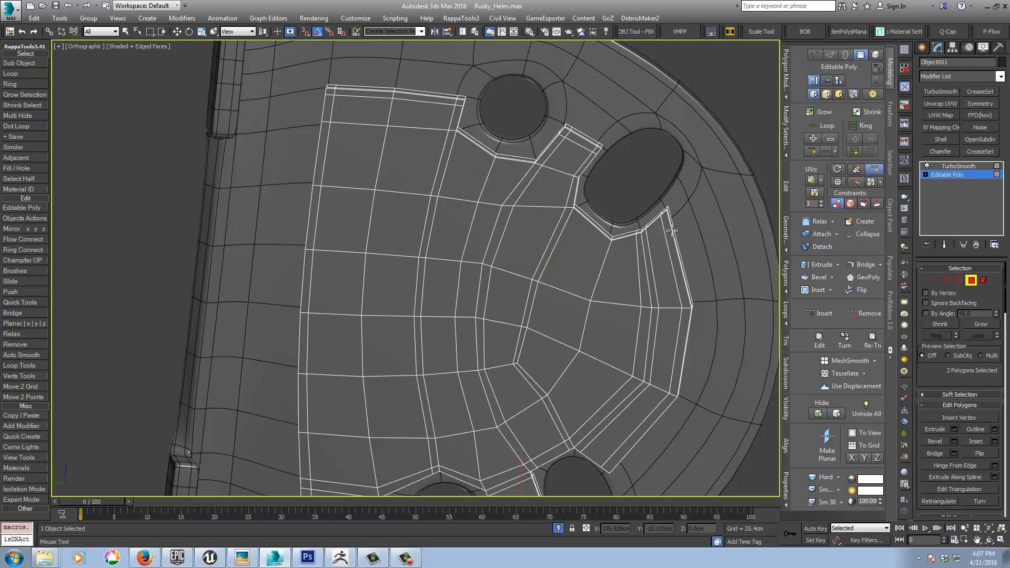
pyautogui.click(641, 239)
pyautogui.moveTo(625, 289); pyautogui.dragTo(622, 193, button='middle')
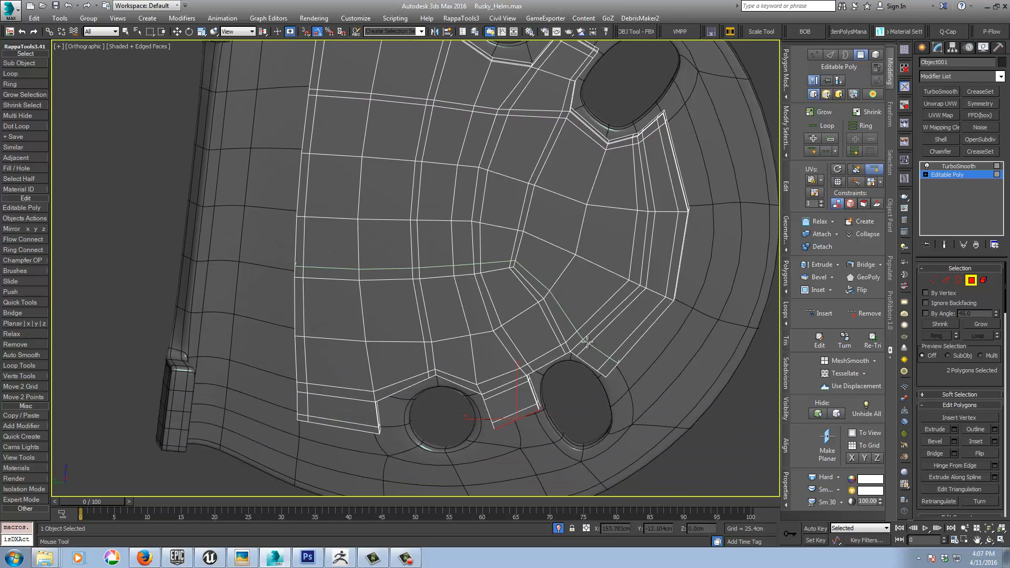
# Step: Add support loops beside the lower slot, along the lower tab's sides and at the corner by the lower round hole
pyautogui.click(583, 353)
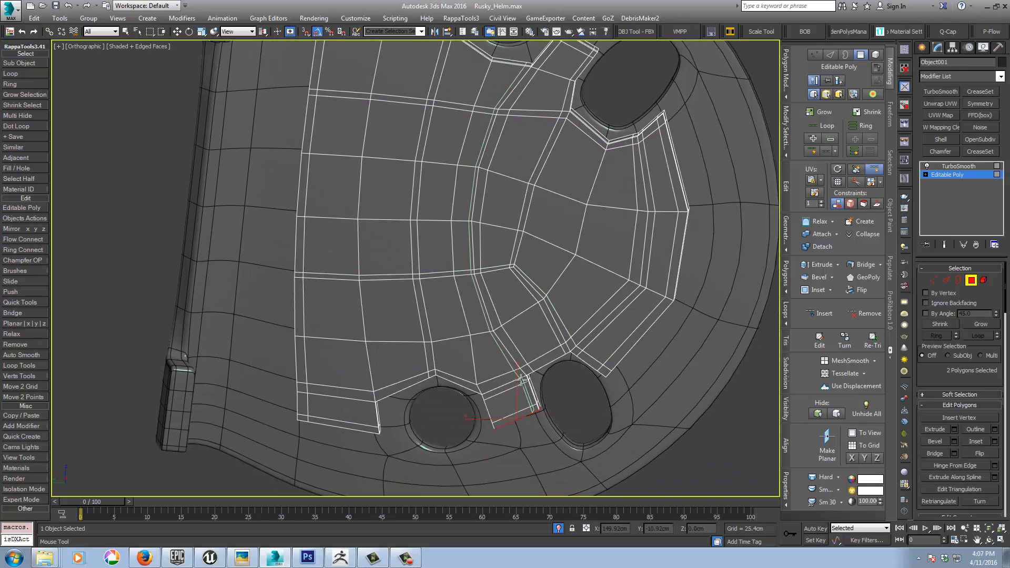
pyautogui.click(492, 395)
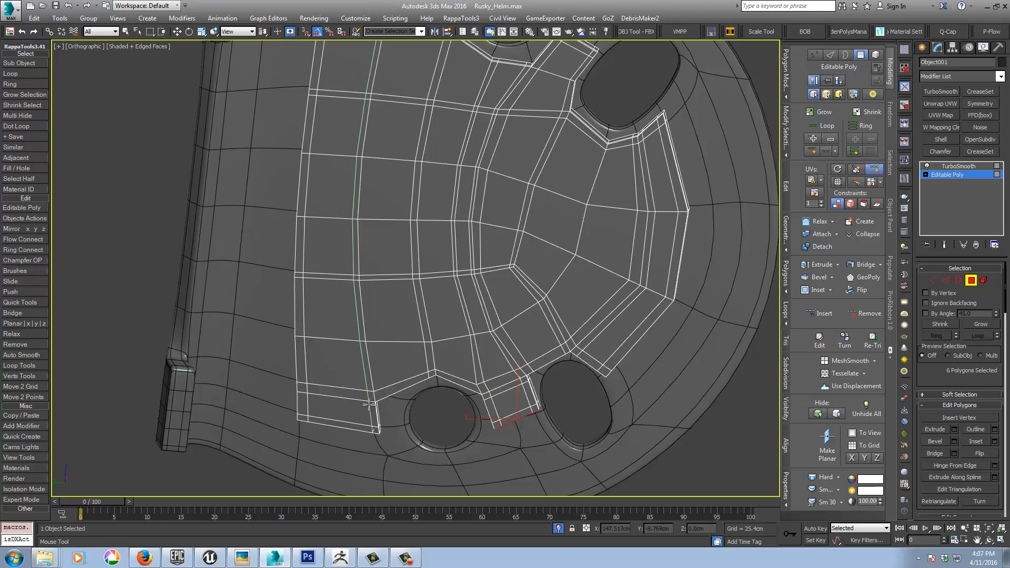
pyautogui.moveTo(368, 404); pyautogui.dragTo(343, 408, button='middle')
pyautogui.press('w')
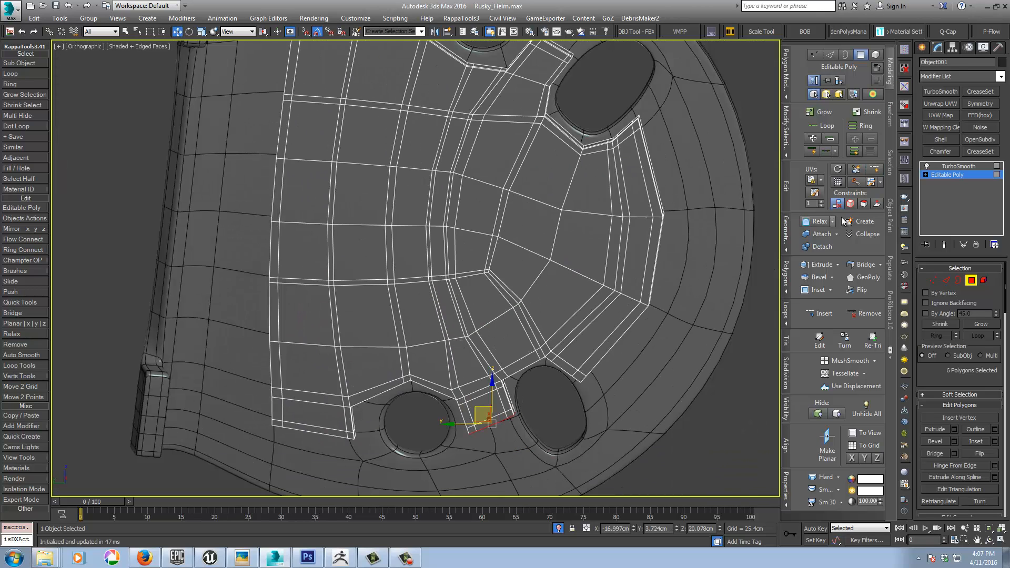
# Step: Return the panel to its TurboSmooth level and inspect the smoothed shape with the edge display off
pyautogui.click(957, 176)
pyautogui.click(961, 166)
pyautogui.moveTo(661, 342); pyautogui.dragTo(588, 341, button='middle')
pyautogui.press('F4')
pyautogui.scroll(-4, 629, 342)
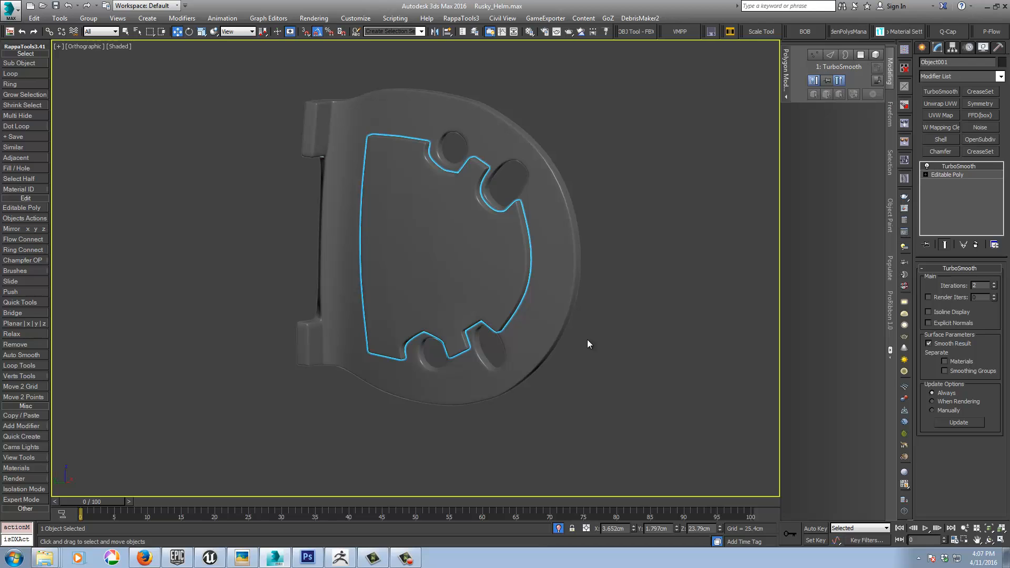
pyautogui.keyDown('alt'); pyautogui.moveTo(579, 338); pyautogui.dragTo(579, 293, button='middle'); pyautogui.keyUp('alt')
pyautogui.scroll(-4, 580, 290)
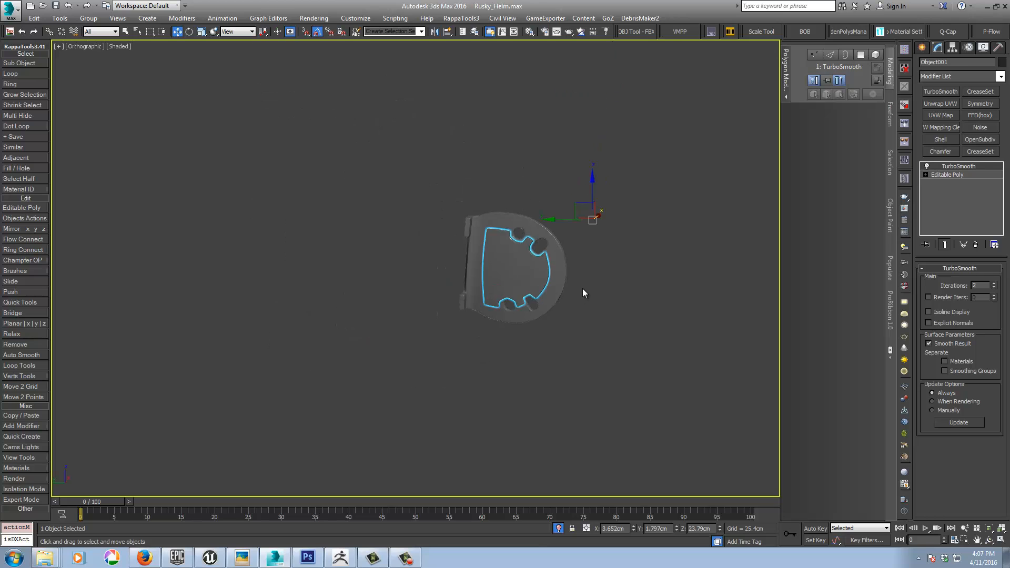
# Step: Leave isolation and examine the hinge plate and its panel on the helmet against the reference photo
pyautogui.click(558, 528)
pyautogui.keyDown('alt'); pyautogui.moveTo(492, 296); pyautogui.dragTo(463, 308, button='middle'); pyautogui.keyUp('alt')
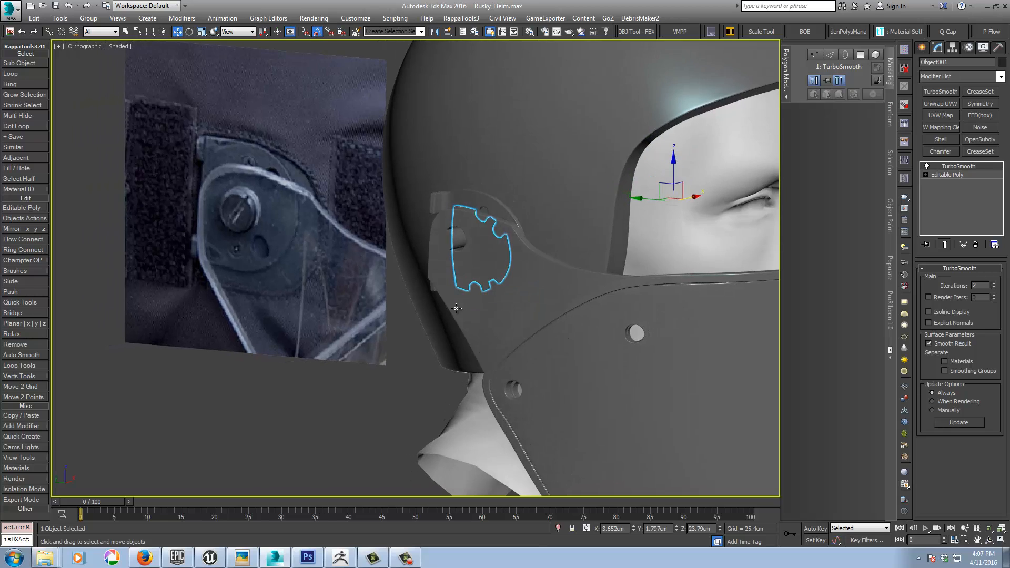
pyautogui.scroll(-4, 463, 307)
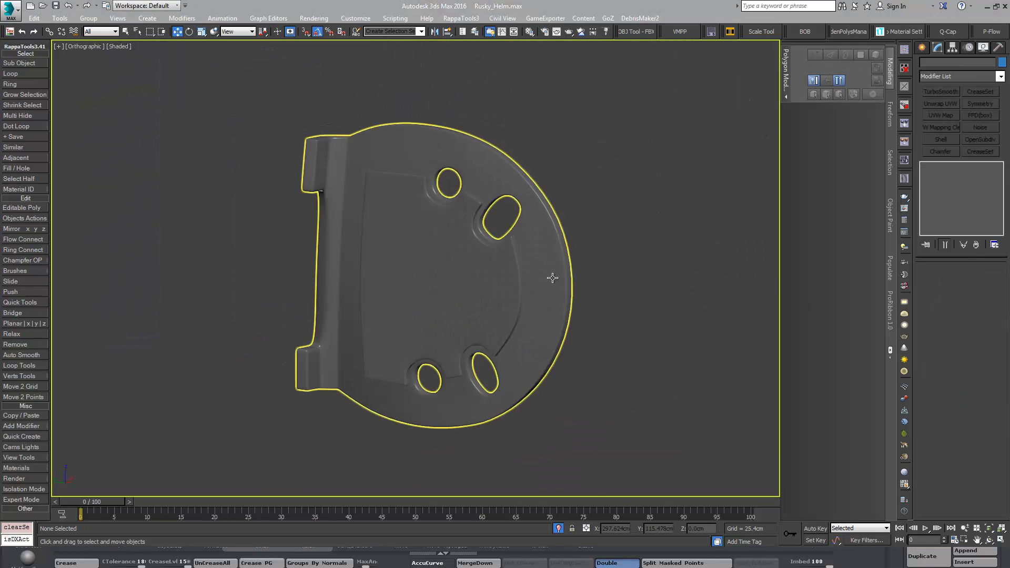
pyautogui.moveTo(607, 302); pyautogui.dragTo(622, 299, button='middle')
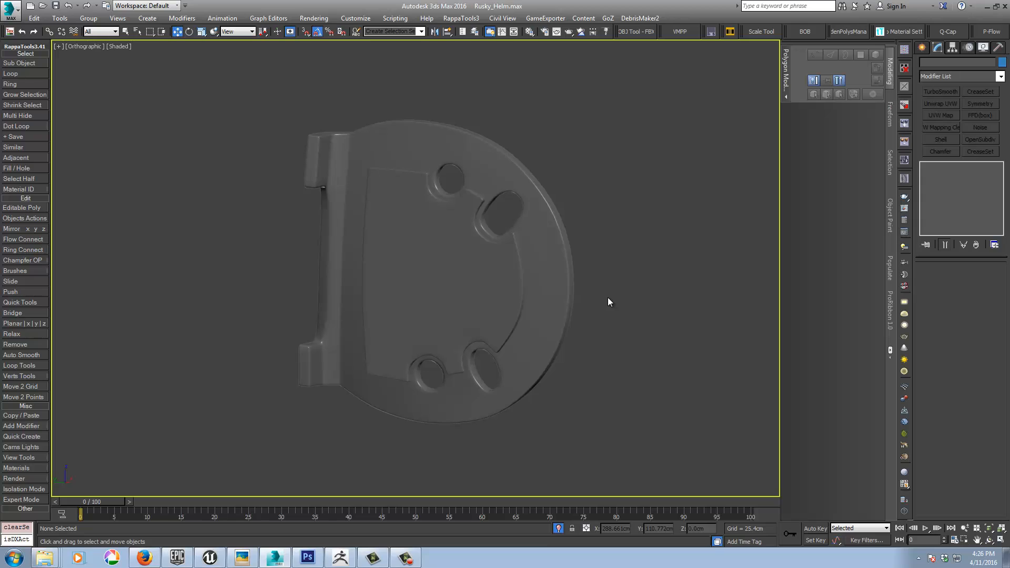
# Step: Switch to ZBrush and frame the low-poly hinge plate with its round hole and slot polygroups
pyautogui.scroll(-5, 608, 298)
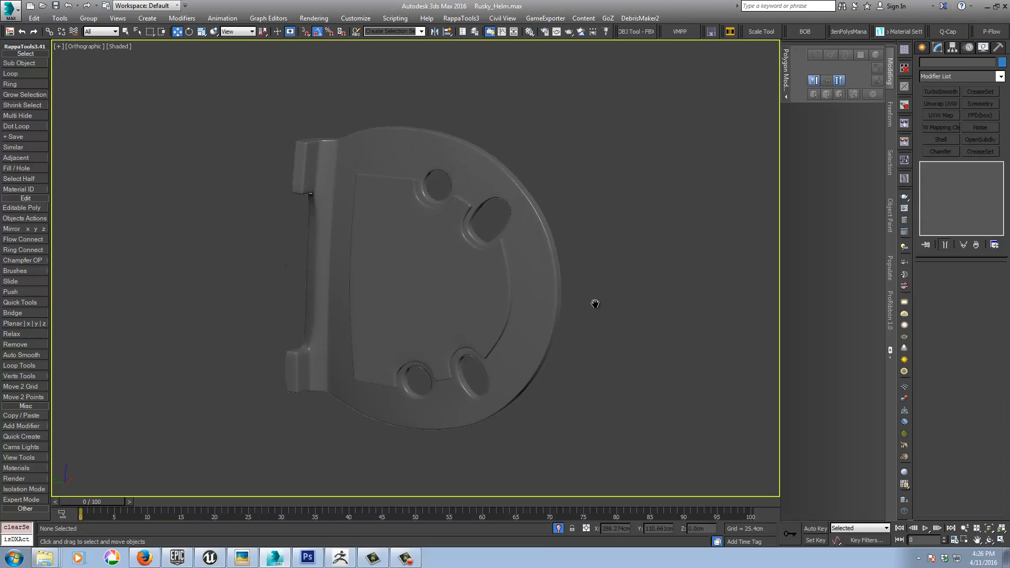
pyautogui.scroll(3, 604, 310)
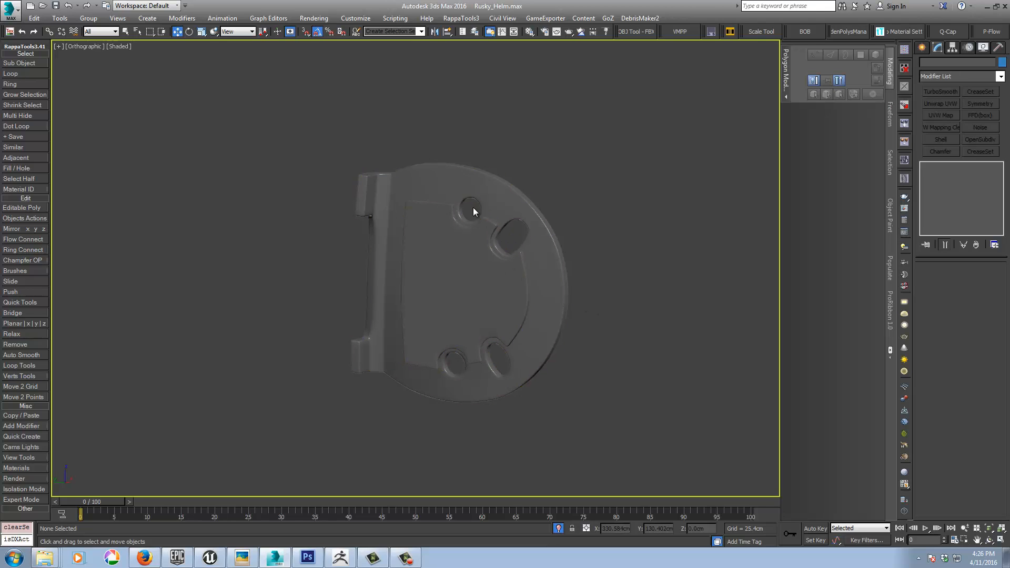
pyautogui.click(341, 557)
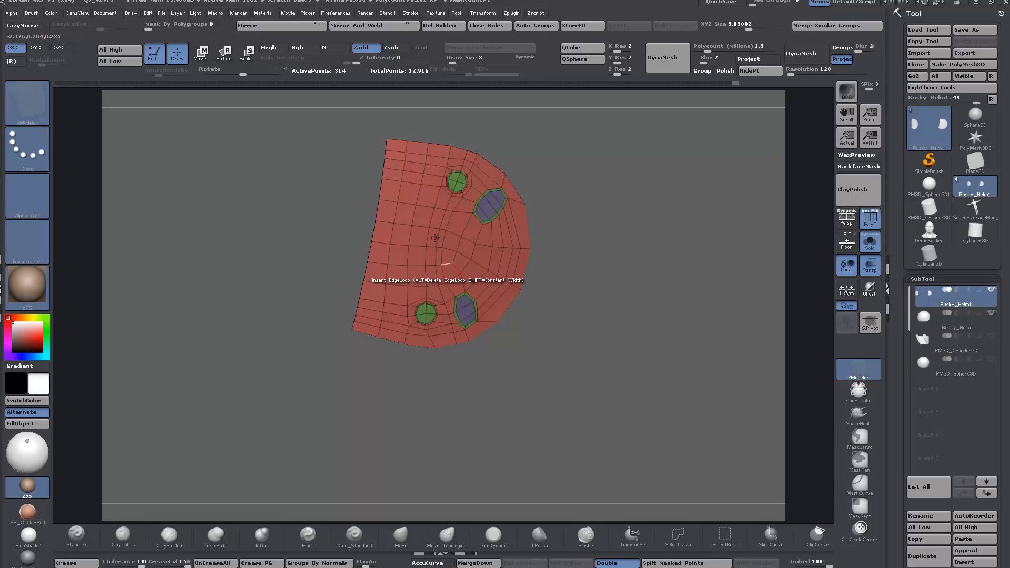
pyautogui.moveTo(572, 263); pyautogui.dragTo(629, 336)
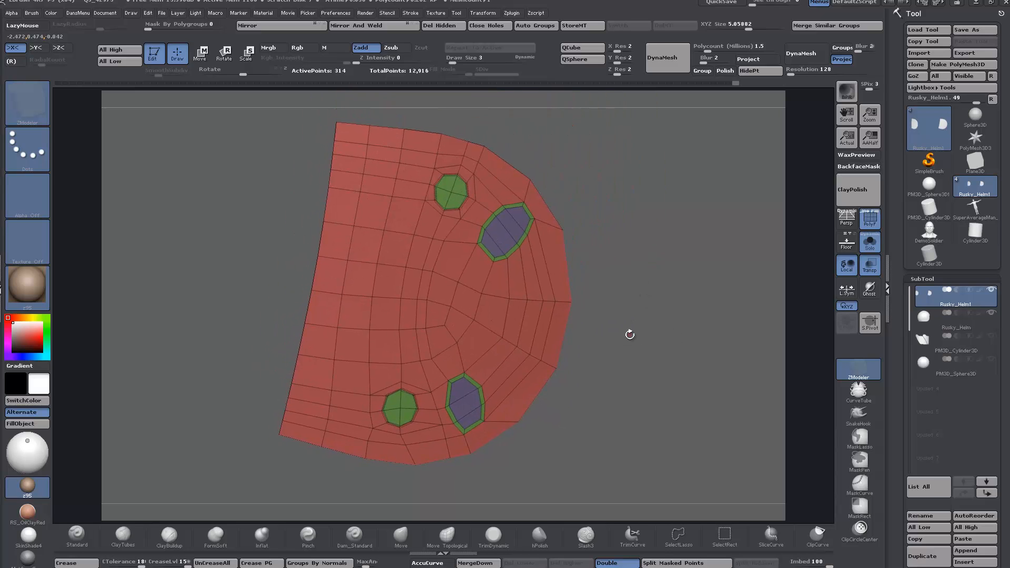
# Step: Try inserting Fasteners_24 screws from the IMM_ModelKit brush into the upper and lower round holes of the hinge plate
pyautogui.press('b')
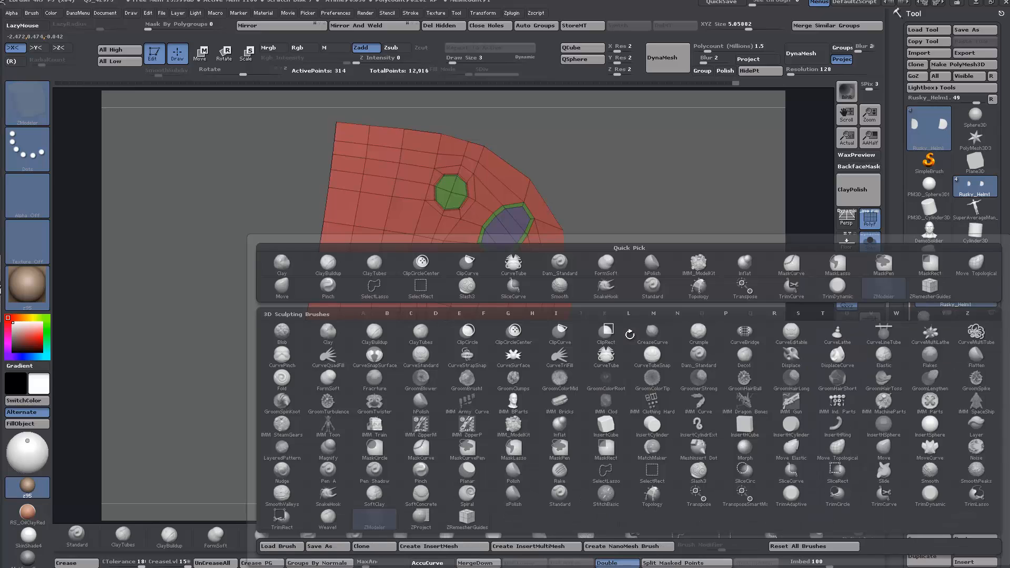
pyautogui.press('i')
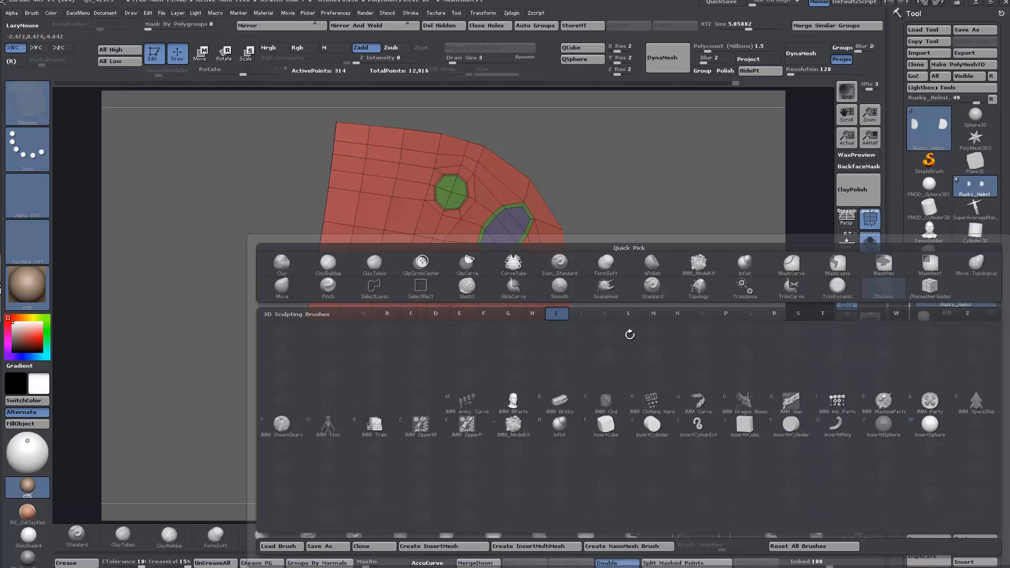
pyautogui.click(513, 424)
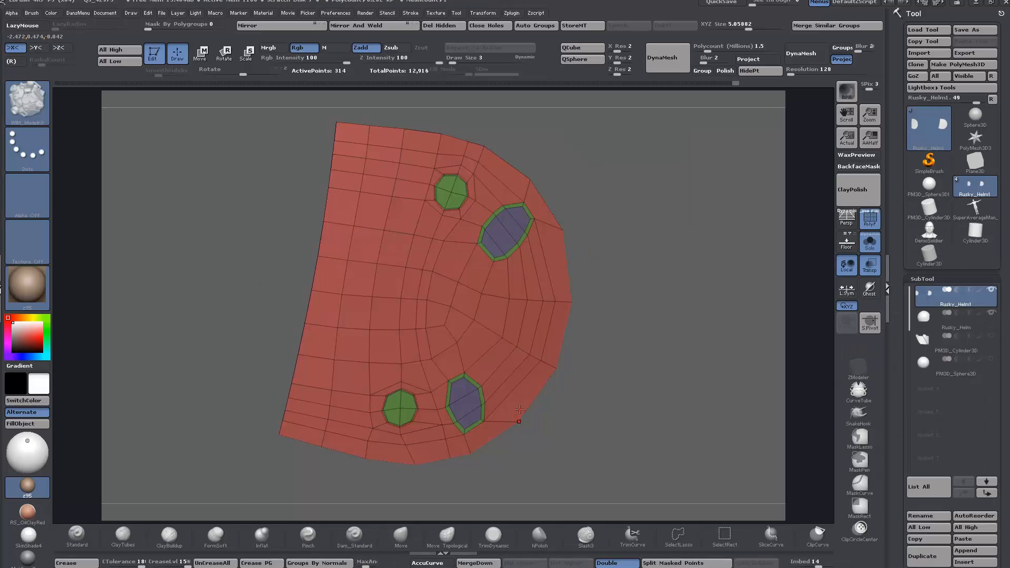
pyautogui.press('m')
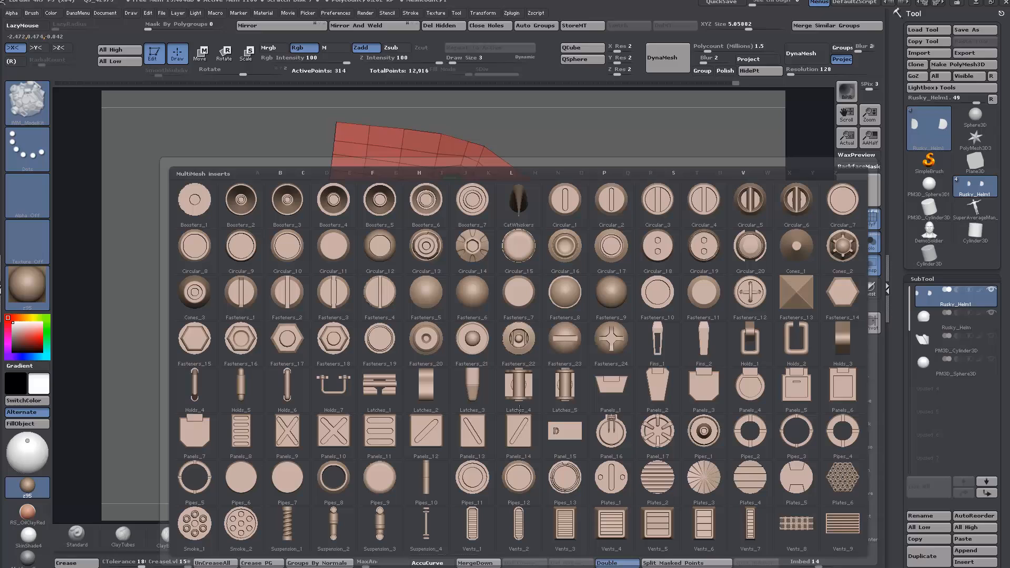
pyautogui.click(611, 349)
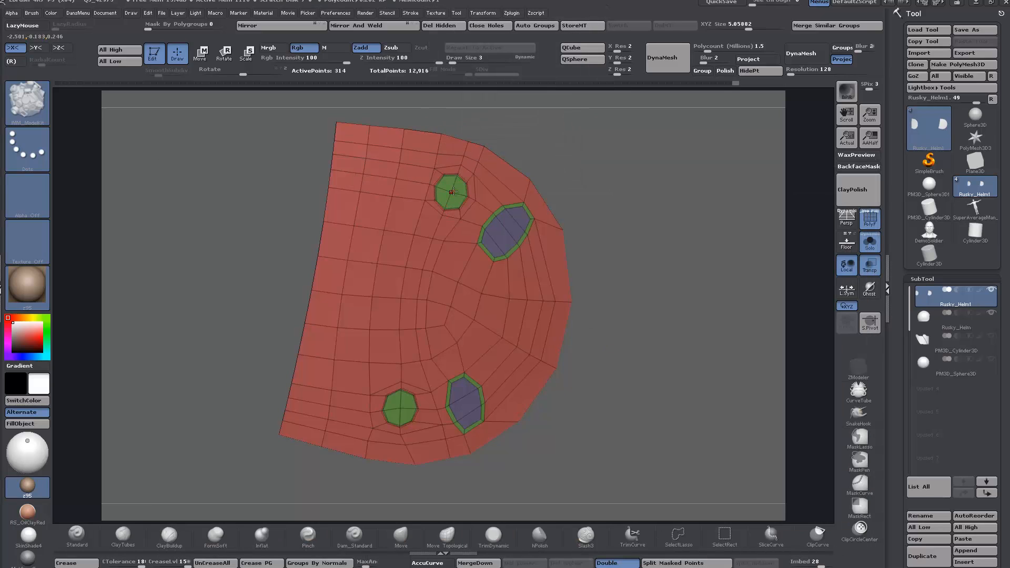
pyautogui.moveTo(452, 192); pyautogui.dragTo(460, 208)
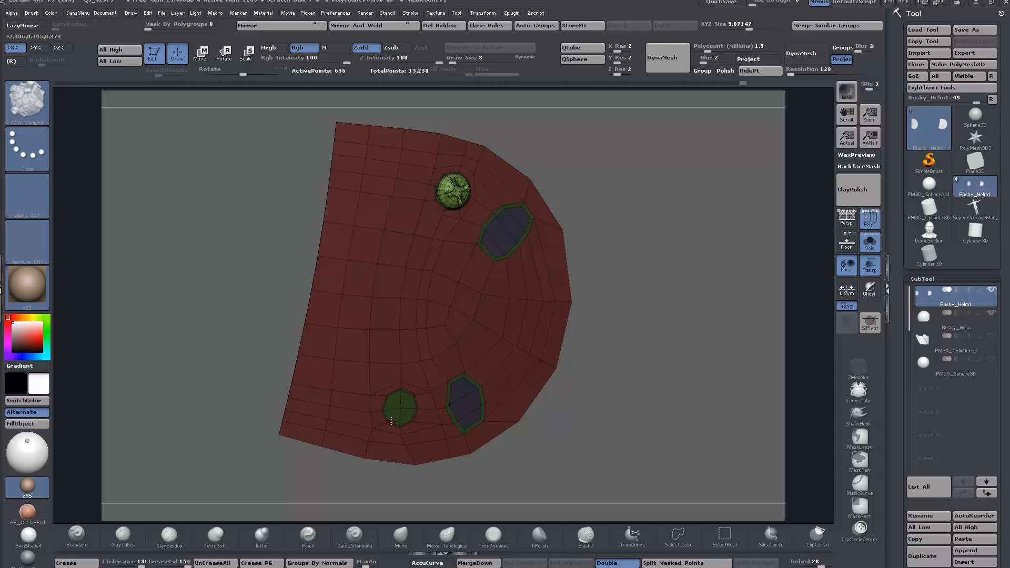
pyautogui.moveTo(400, 409); pyautogui.dragTo(408, 424)
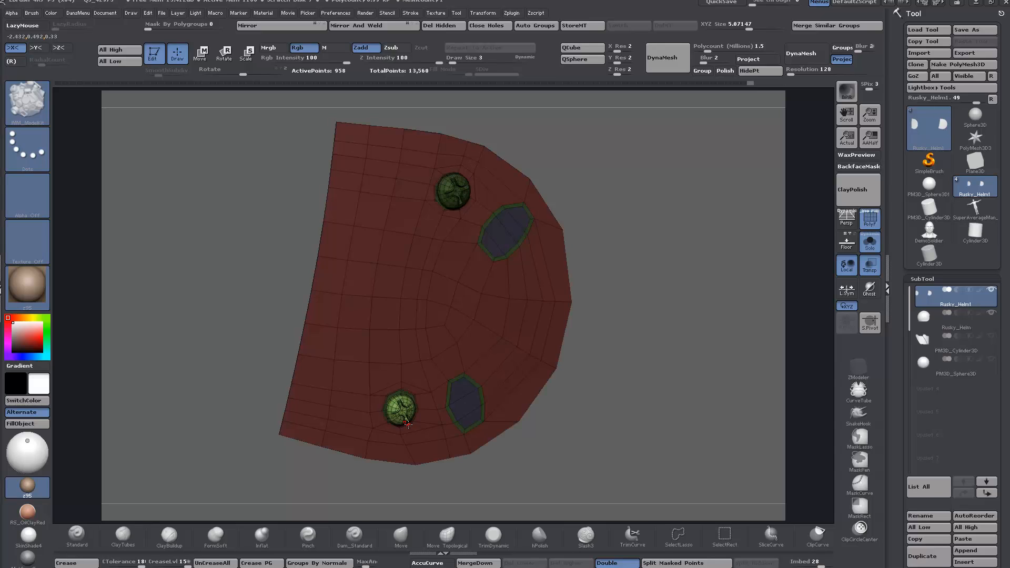
# Step: Undo both screw inserts, and replace Solo mode by hiding the helmet subtool
pyautogui.click(870, 242)
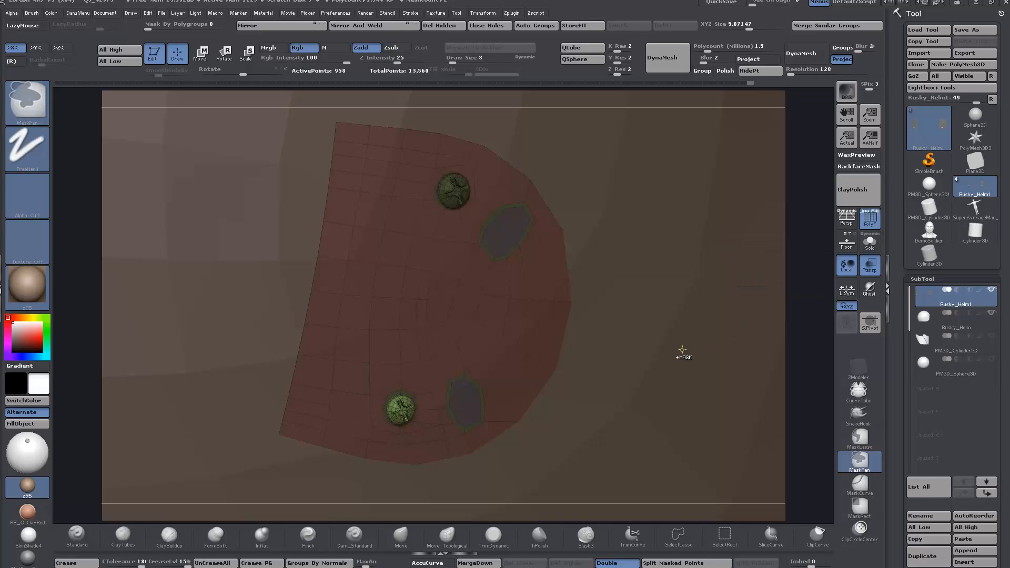
pyautogui.hotkey('ctrl', 'z')
pyautogui.hotkey('ctrl', 'z')
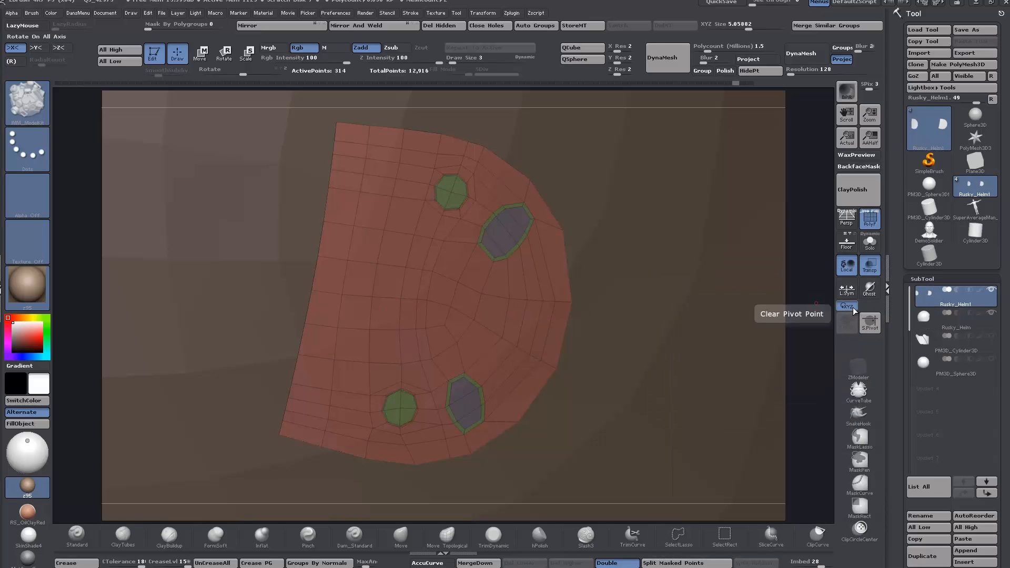
pyautogui.click(992, 314)
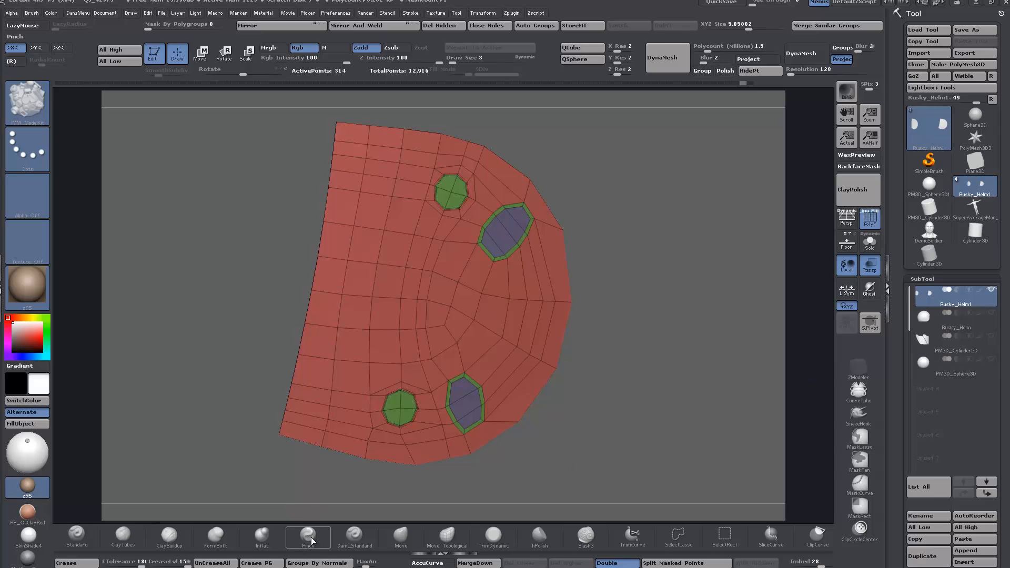
# Step: Enlarge the draw size to 39 using the FormSoft brush and return to the ZModeler brush
pyautogui.click(213, 537)
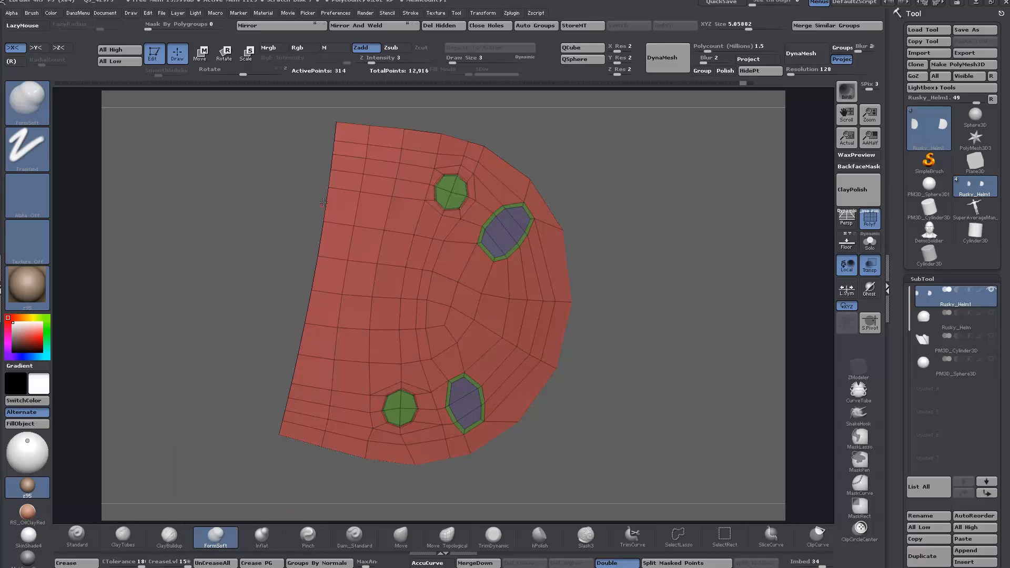
pyautogui.press('space')
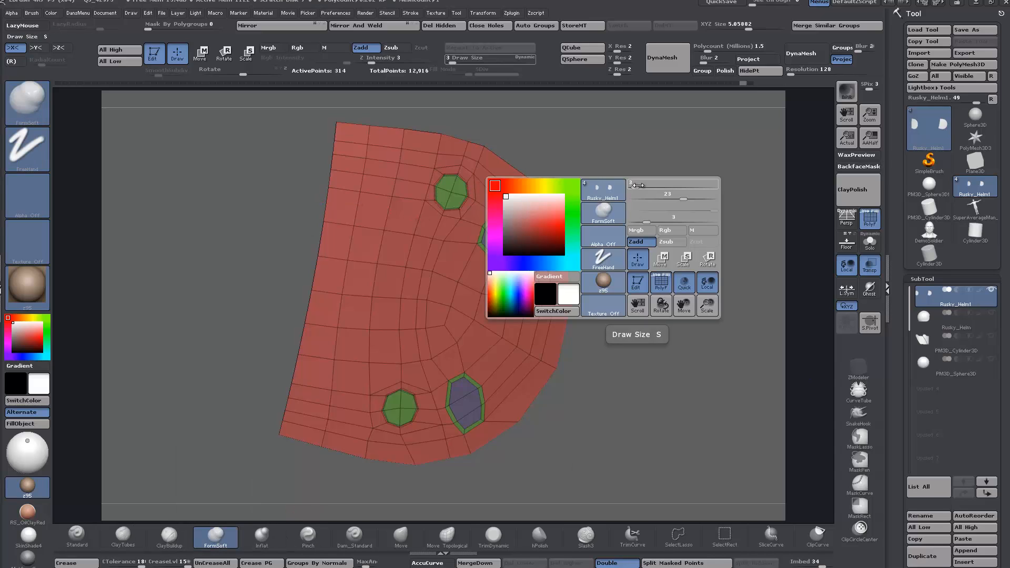
pyautogui.moveTo(636, 184)
pyautogui.mouseDown()
pyautogui.moveTo(679, 186)
pyautogui.moveTo(652, 189)
pyautogui.mouseUp()
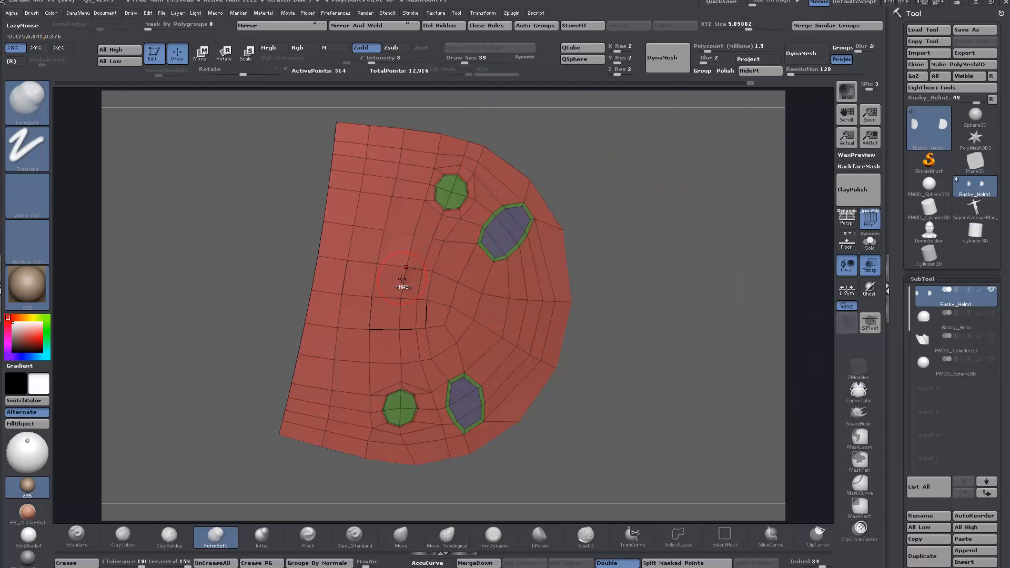
pyautogui.click(858, 368)
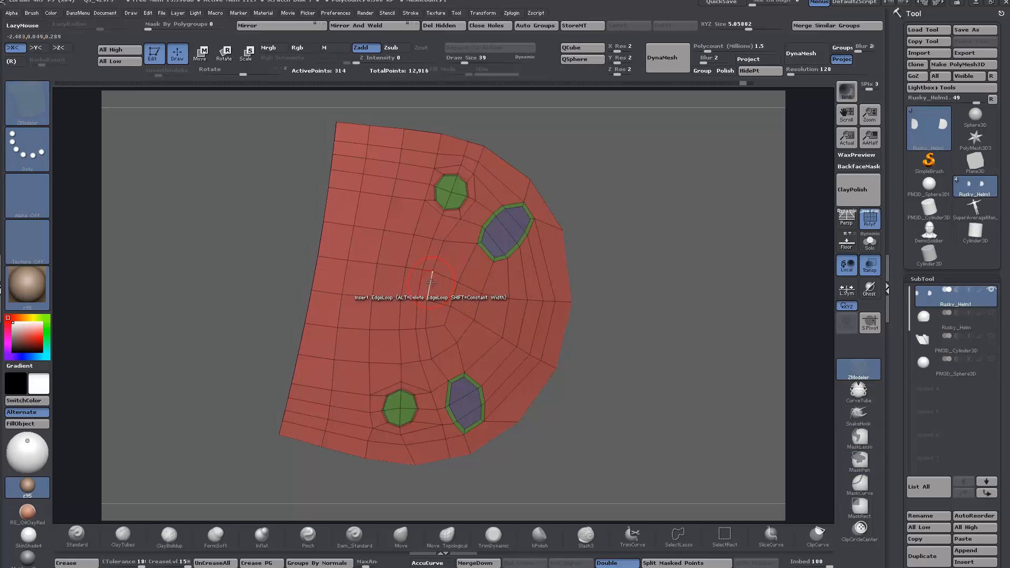
# Step: Load the IMM_ModelKit insert brush with the Fasteners_24 cross-slot screw
pyautogui.press('b')
pyautogui.press('i')
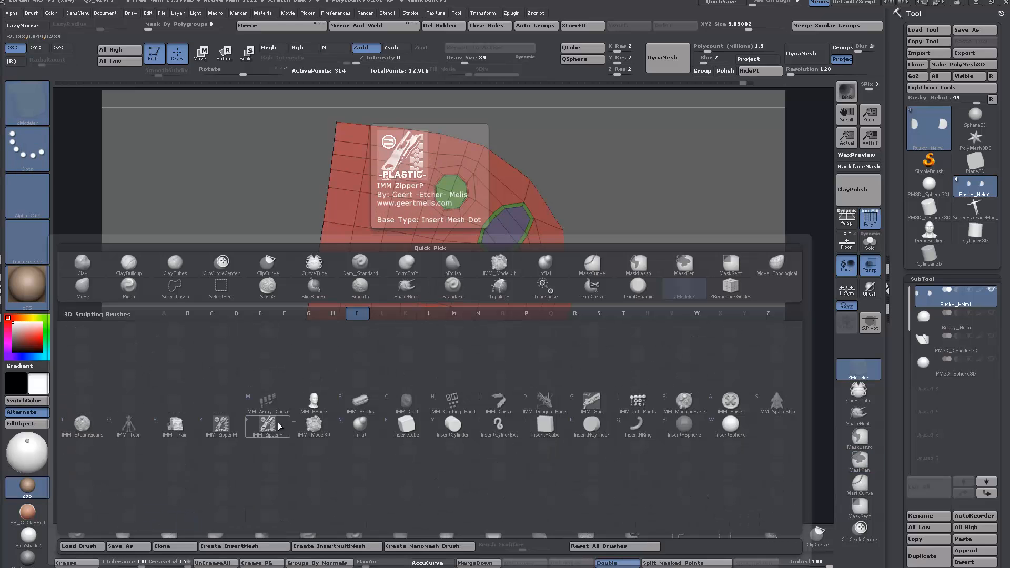
pyautogui.click(314, 425)
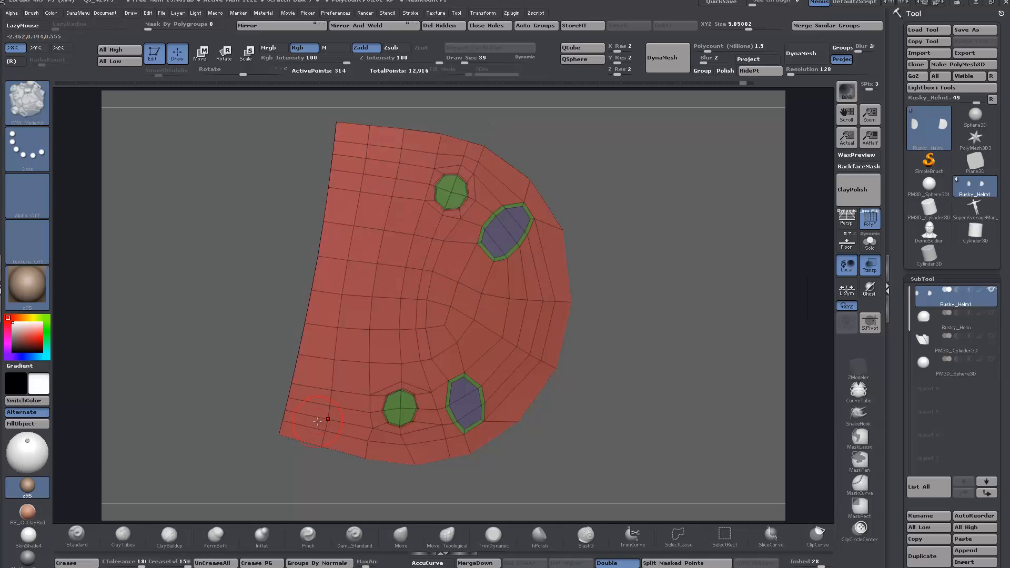
pyautogui.press('m')
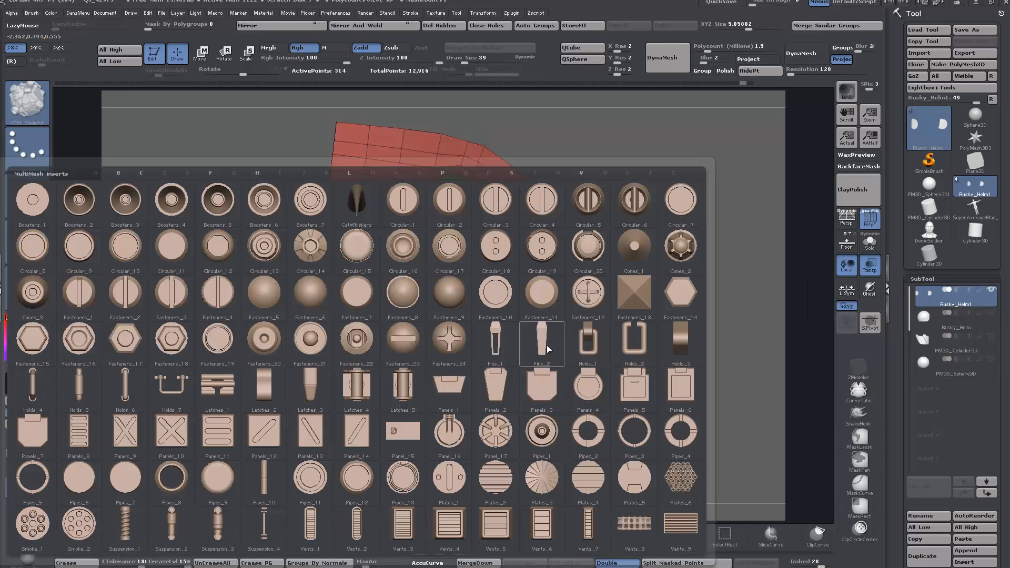
pyautogui.click(450, 340)
# Step: Undo a trial insert, set the draw size to 26, and insert matching screws centred on the upper and lower round holes
pyautogui.moveTo(399, 268)
pyautogui.mouseDown()
pyautogui.moveTo(408, 274)
pyautogui.moveTo(402, 267)
pyautogui.mouseUp()
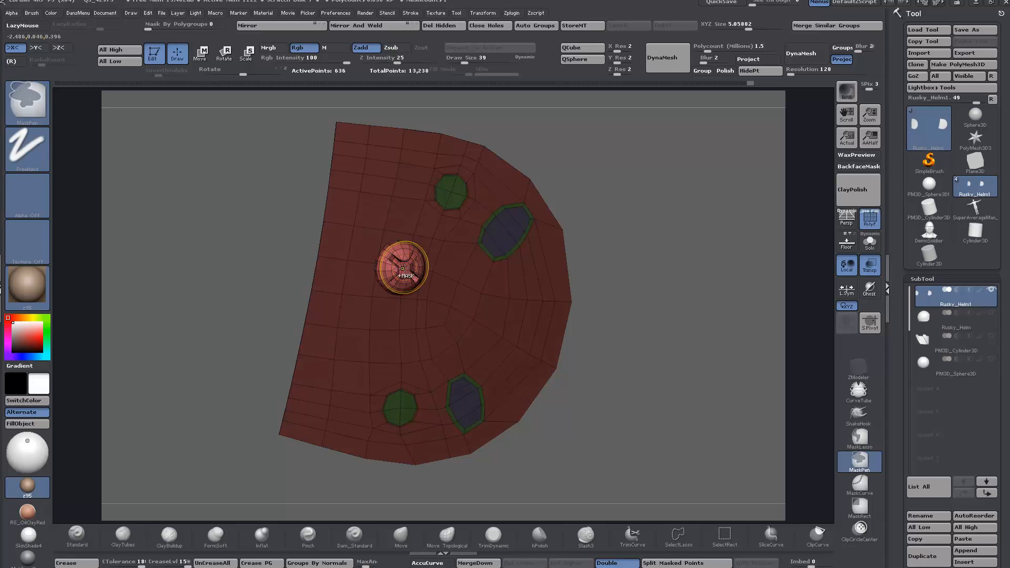
pyautogui.hotkey('ctrl', 'z')
pyautogui.press('space')
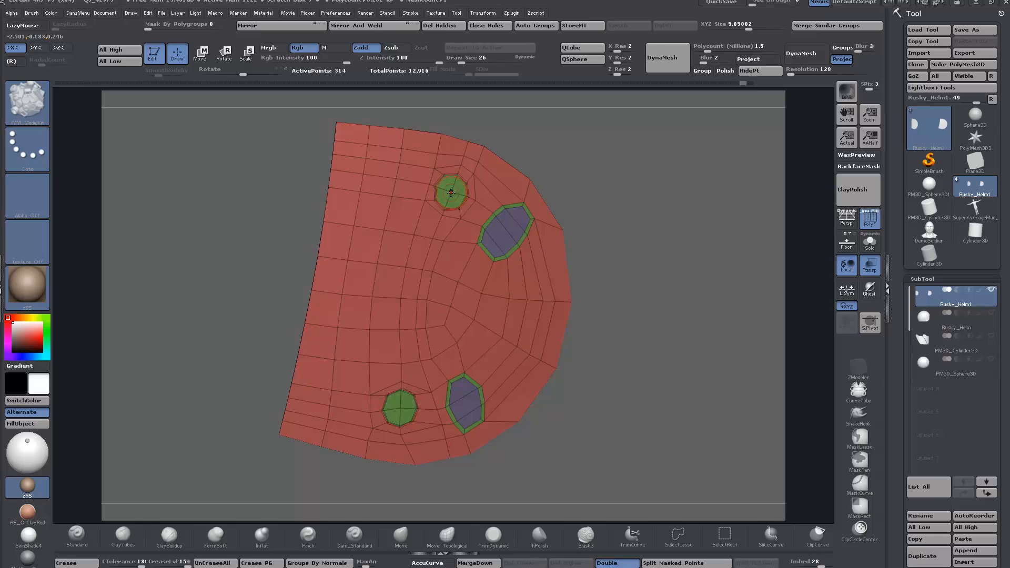
pyautogui.press('ctrl')
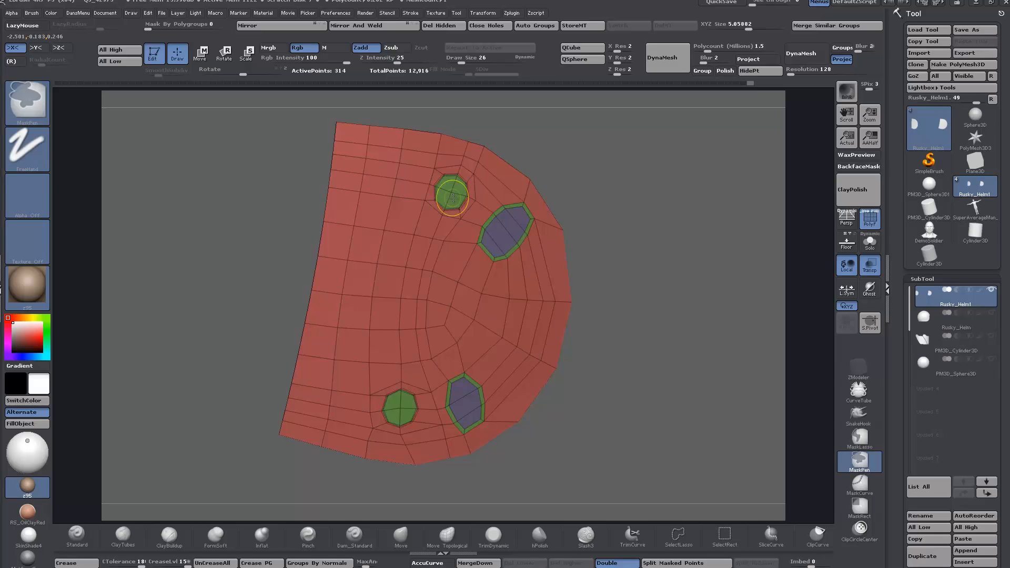
pyautogui.moveTo(452, 192); pyautogui.dragTo(457, 203)
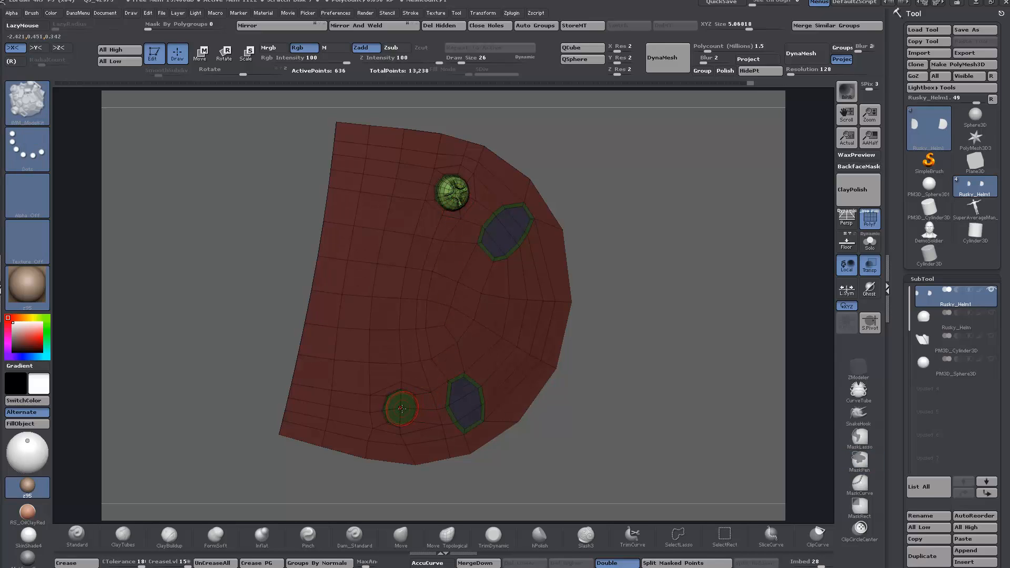
pyautogui.moveTo(401, 408); pyautogui.dragTo(404, 412)
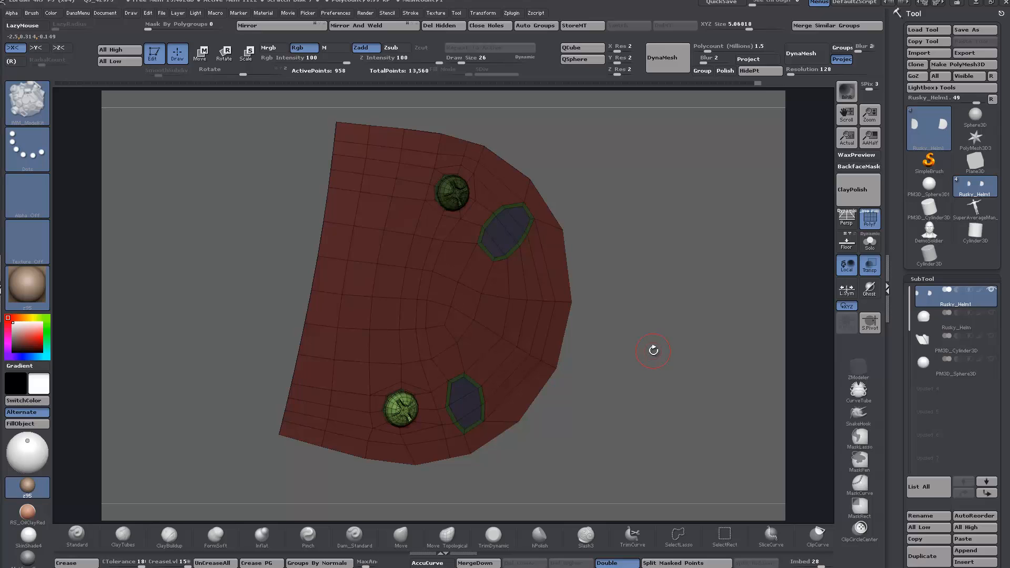
# Step: Open the ModelKit brush's selection of insert meshes
pyautogui.press('m')
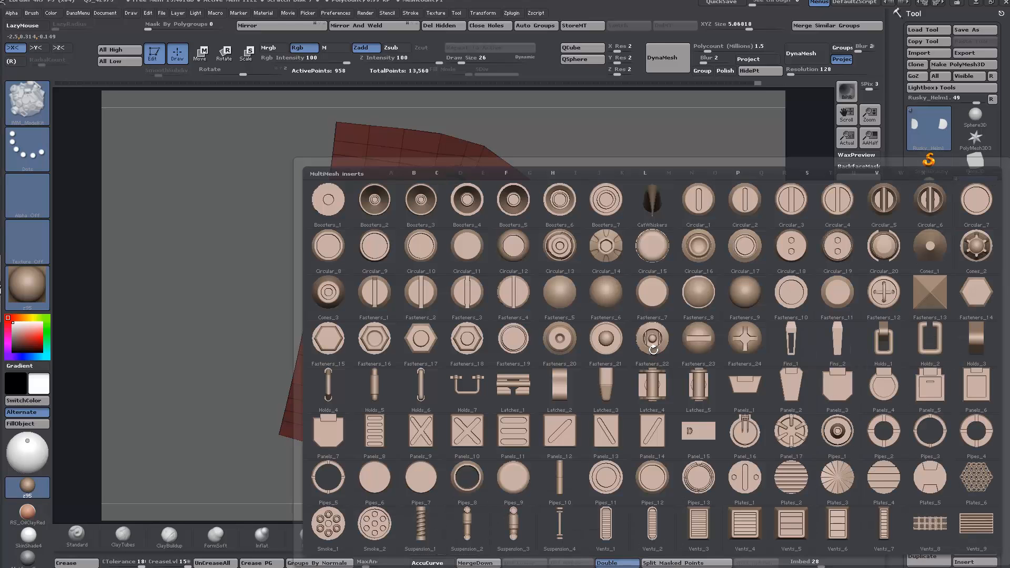
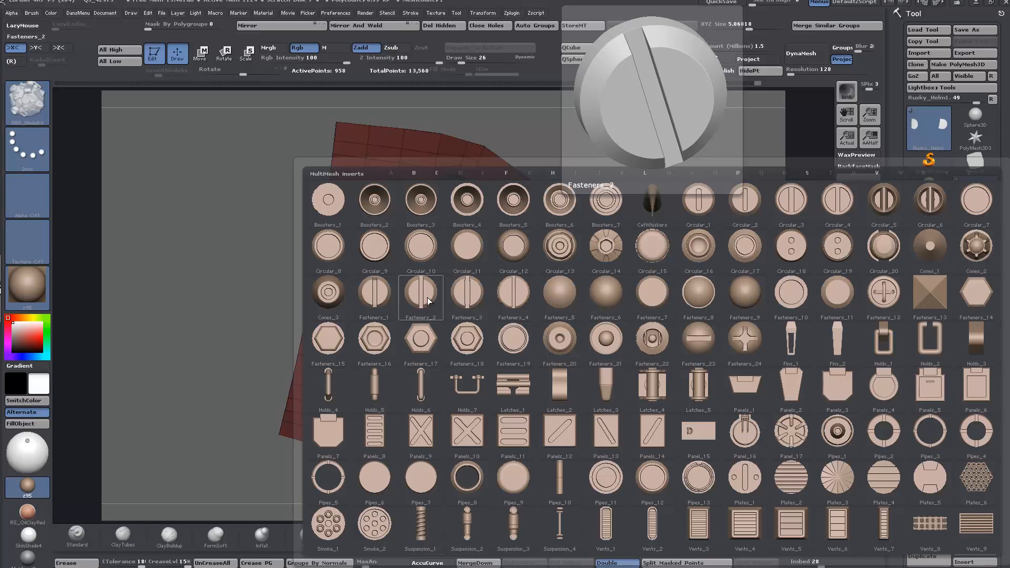
# Step: Insert a large slotted ModelKit fastener on the plate between the two small screws and clear the mask
pyautogui.click(500, 298)
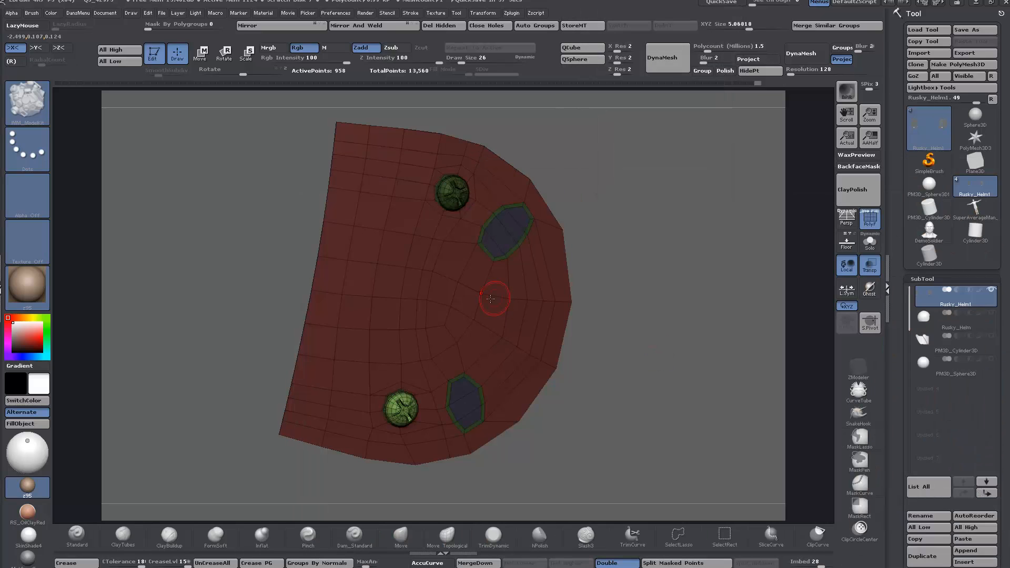
pyautogui.moveTo(384, 283); pyautogui.dragTo(405, 320)
pyautogui.moveTo(640, 299); pyautogui.dragTo(669, 308)
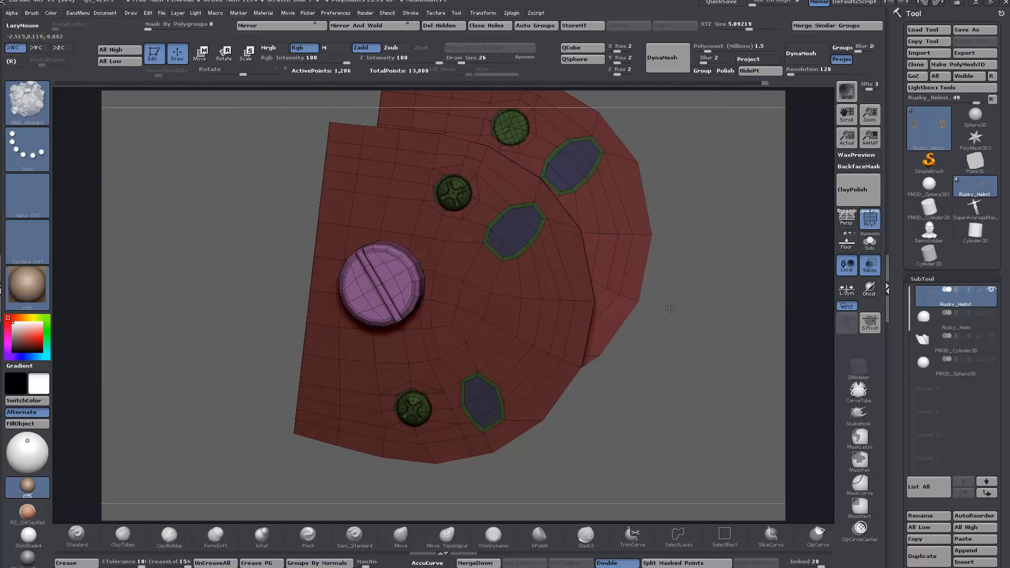
pyautogui.keyDown('ctrl'); pyautogui.click(695, 329); pyautogui.keyUp('ctrl')
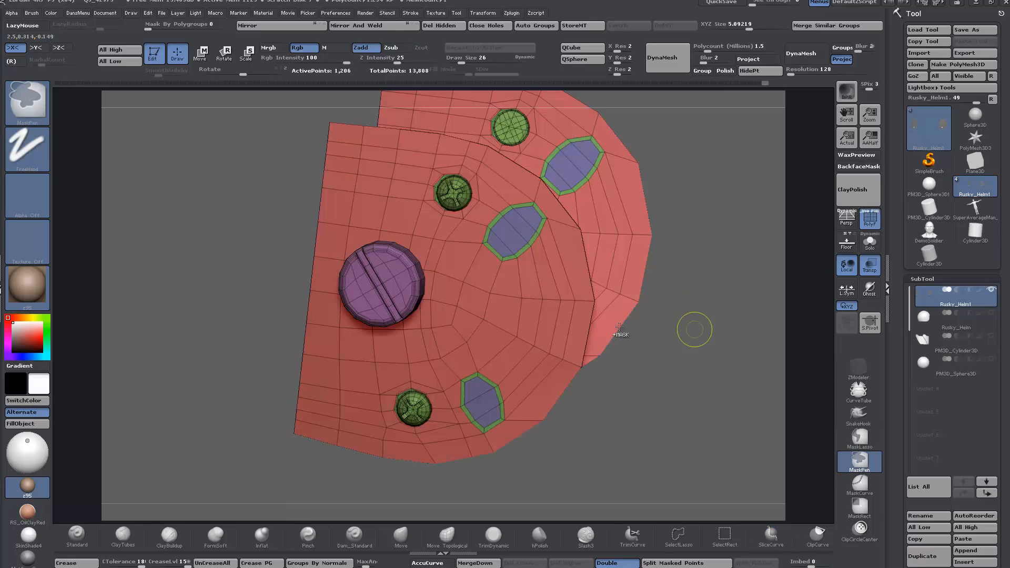
# Step: Hide the small cross-slot screws and the large slotted screw, and split them off into their own subtool
pyautogui.keyDown('ctrl'); pyautogui.keyDown('shift'); pyautogui.click(466, 191); pyautogui.keyUp('shift'); pyautogui.keyUp('ctrl')
pyautogui.keyDown('ctrl'); pyautogui.keyDown('shift'); pyautogui.click(465, 189); pyautogui.keyUp('shift'); pyautogui.keyUp('ctrl')
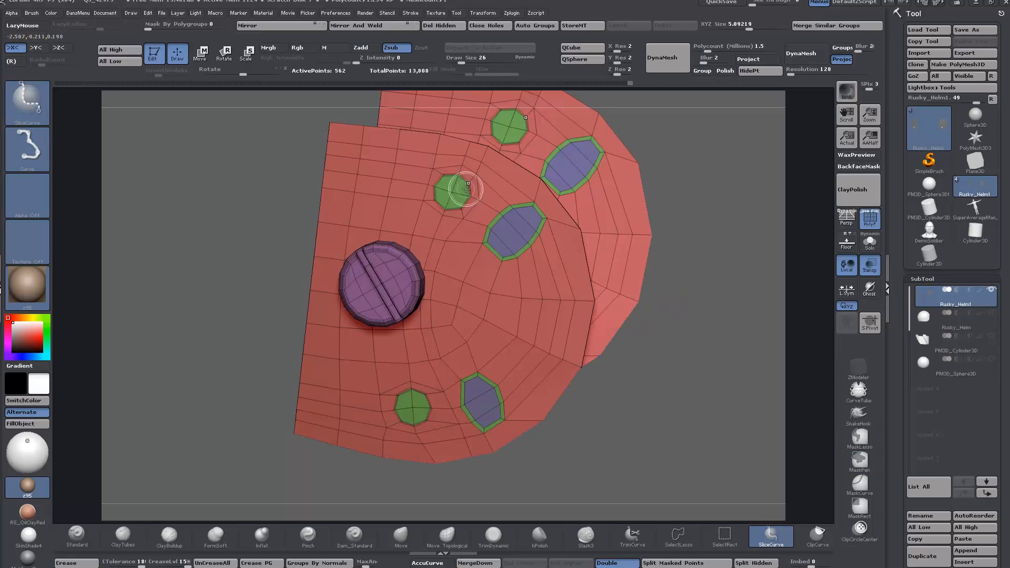
pyautogui.keyDown('ctrl'); pyautogui.keyDown('alt'); pyautogui.keyDown('shift'); pyautogui.click(372, 288); pyautogui.keyUp('shift'); pyautogui.keyUp('alt'); pyautogui.keyUp('ctrl')
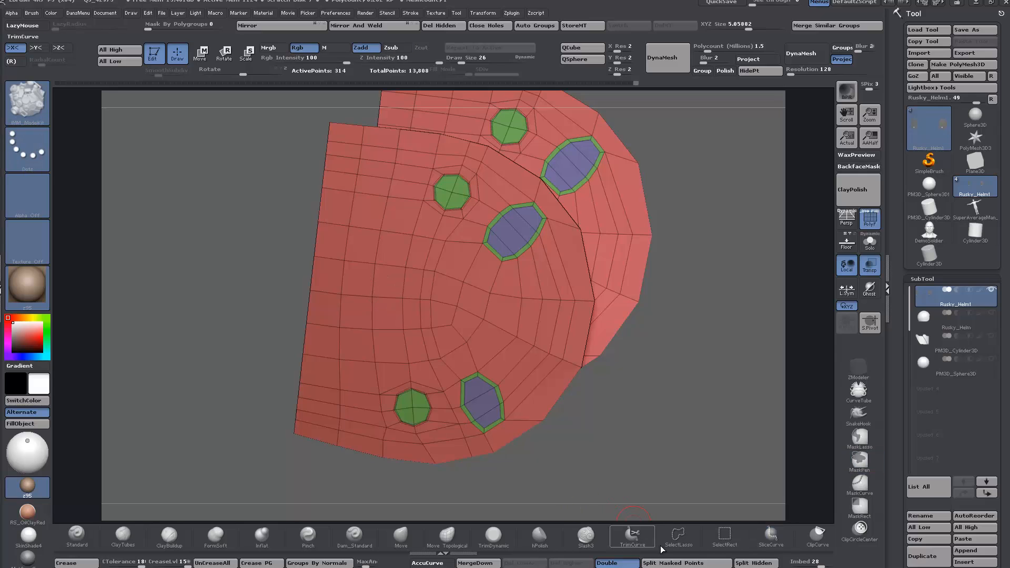
pyautogui.click(753, 563)
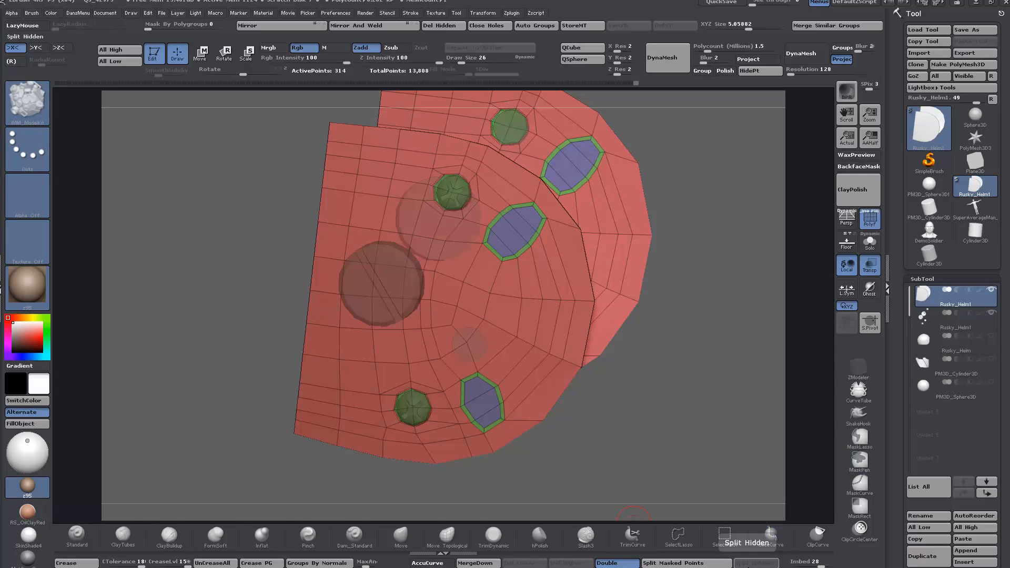
# Step: Isolate the new screw subtool and delete the mirrored set of screws, keeping only one side's three
pyautogui.click(926, 319)
pyautogui.moveTo(722, 365)
pyautogui.mouseDown()
pyautogui.moveTo(656, 360)
pyautogui.moveTo(670, 345)
pyautogui.mouseUp()
pyautogui.hotkey('ctrl', 'shift')
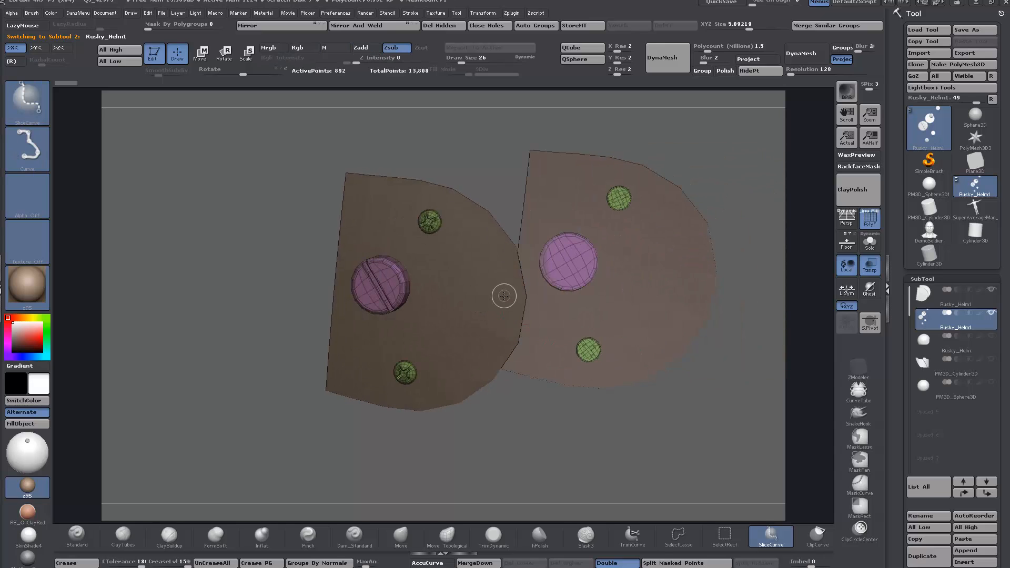
pyautogui.click(869, 247)
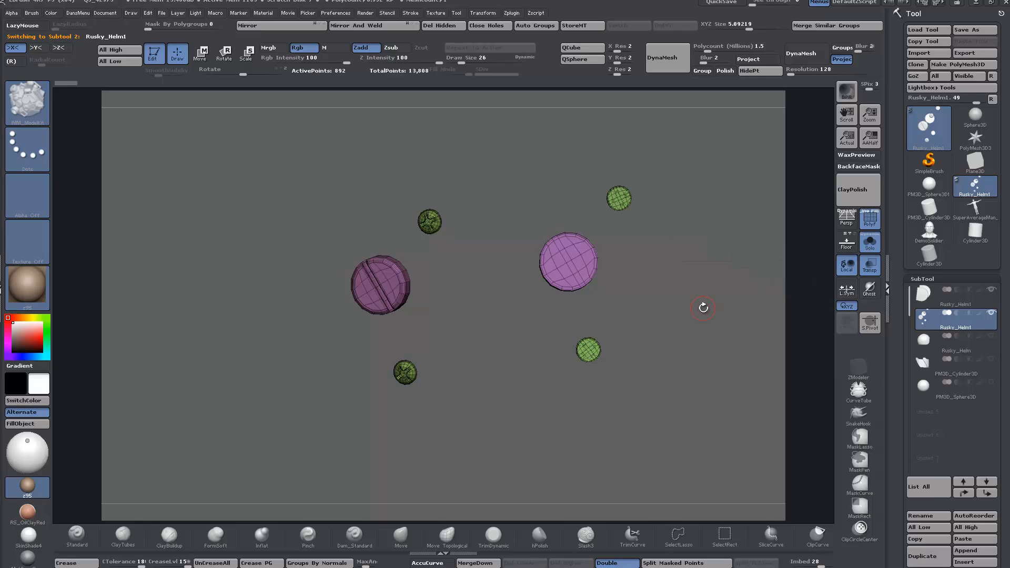
pyautogui.hotkey('ctrl', 'shift')
pyautogui.moveTo(687, 145)
pyautogui.keyDown('ctrl'); pyautogui.keyDown('shift'); pyautogui.mouseDown()
pyautogui.moveTo(611, 171)
pyautogui.moveTo(497, 415)
pyautogui.moveTo(514, 412)
pyautogui.mouseUp(); pyautogui.keyUp('shift'); pyautogui.keyUp('ctrl')
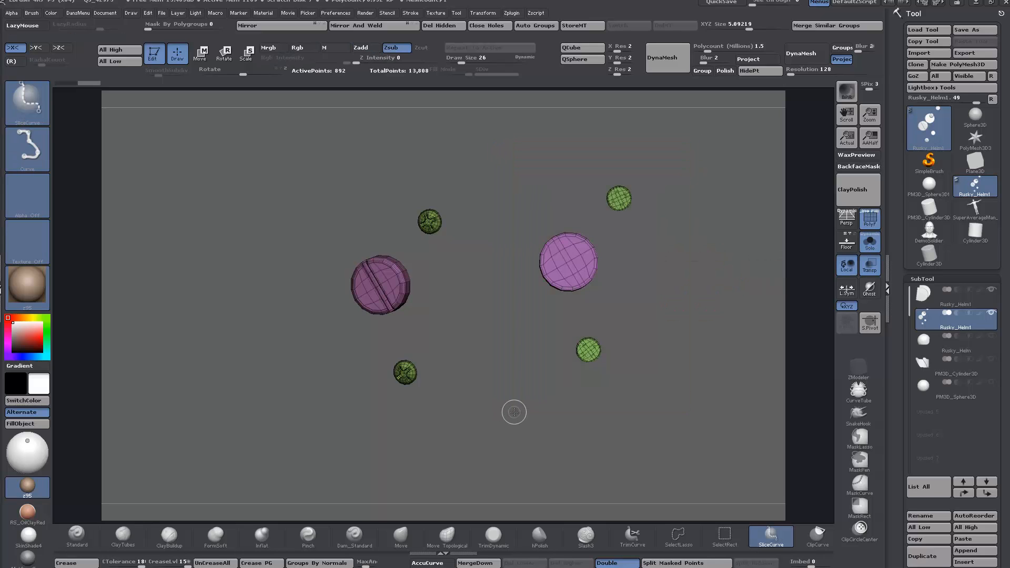
pyautogui.press('x')
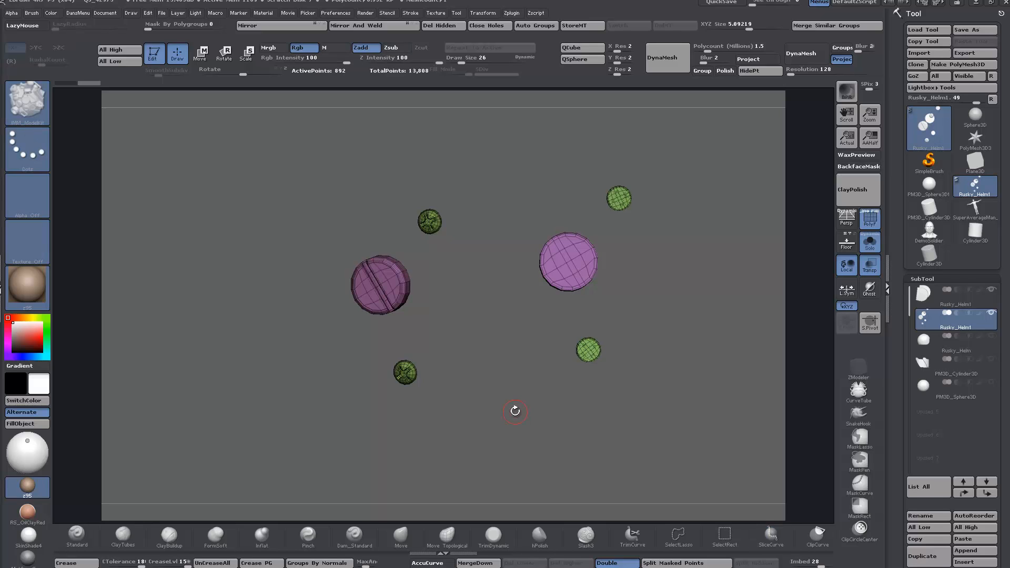
pyautogui.moveTo(692, 151)
pyautogui.keyDown('ctrl'); pyautogui.keyDown('shift'); pyautogui.mouseDown()
pyautogui.moveTo(602, 223)
pyautogui.moveTo(505, 411)
pyautogui.mouseUp(); pyautogui.keyUp('shift'); pyautogui.keyUp('ctrl')
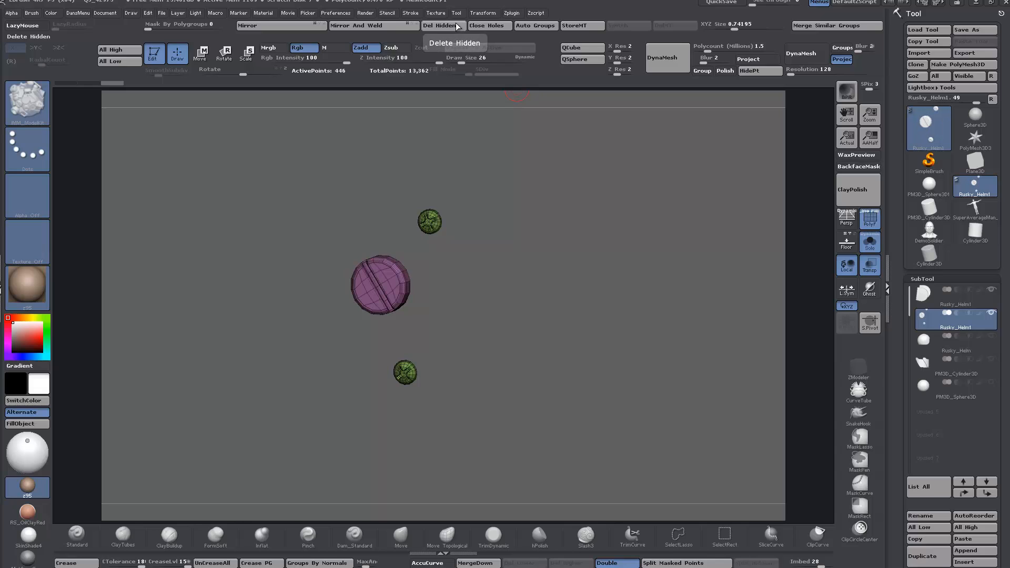
# Step: Send the remaining three screws to 3ds Max with GoZ
pyautogui.moveTo(623, 300)
pyautogui.mouseDown()
pyautogui.moveTo(625, 337)
pyautogui.moveTo(653, 332)
pyautogui.mouseUp()
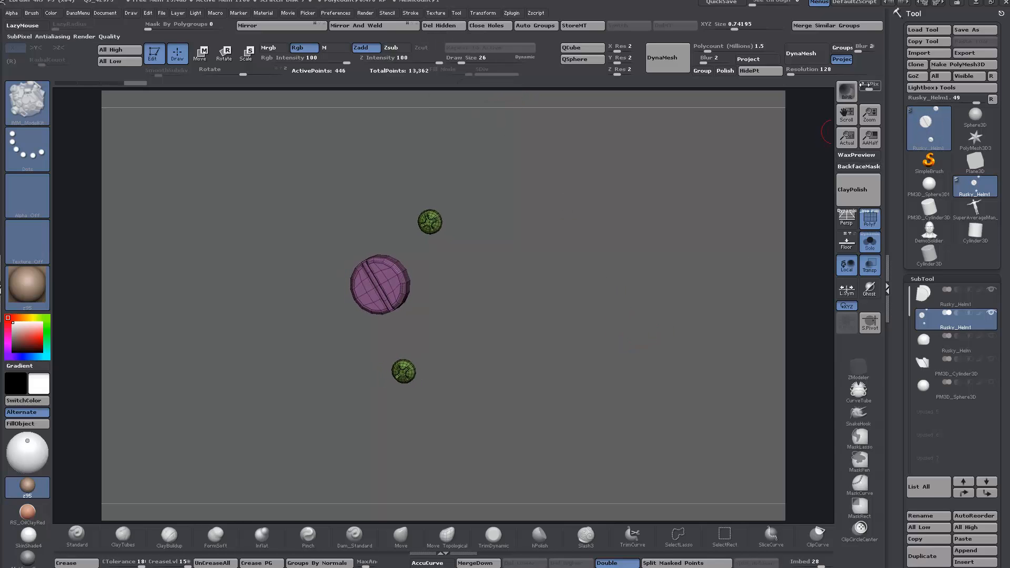
pyautogui.click(918, 76)
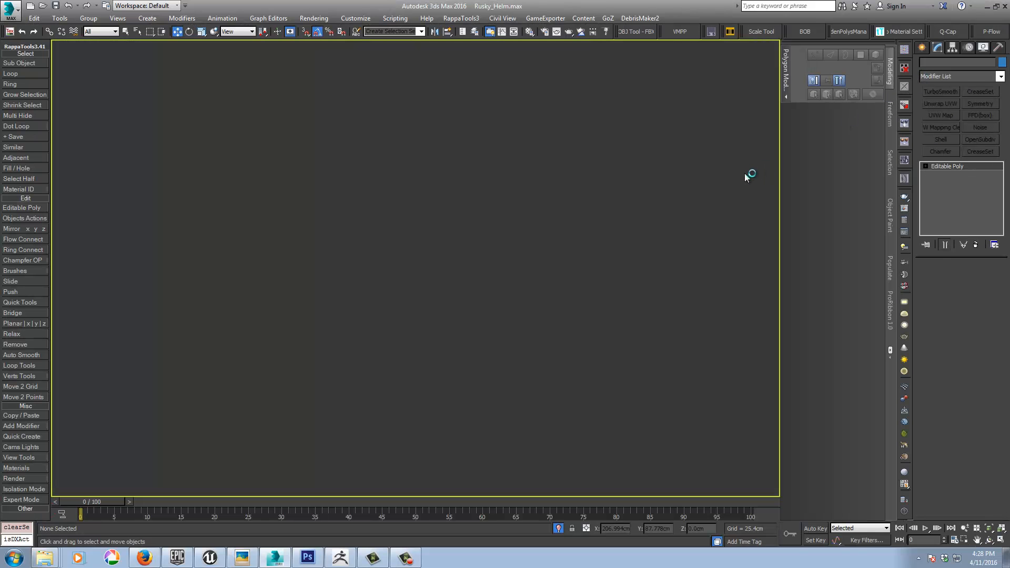
pyautogui.scroll(-8, 578, 221)
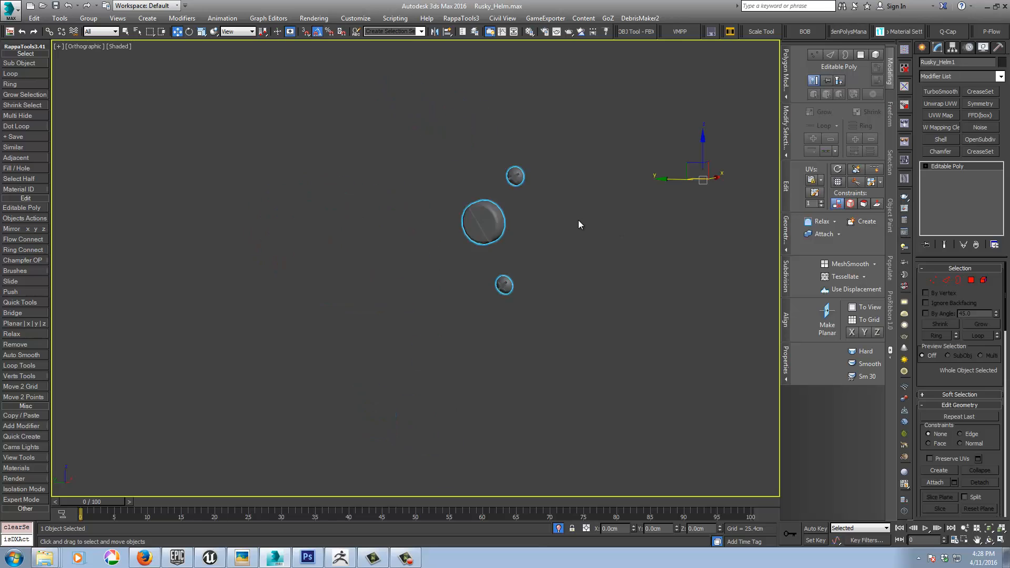
pyautogui.moveTo(634, 261); pyautogui.dragTo(452, 300, button='middle')
pyautogui.scroll(-4, 451, 301)
pyautogui.scroll(-2, 451, 301)
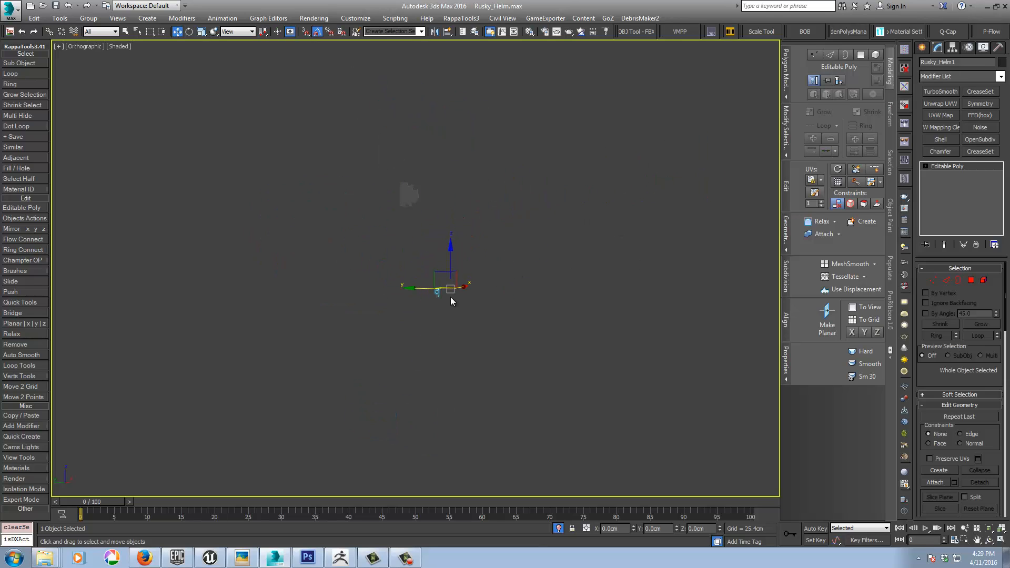
pyautogui.scroll(4, 449, 298)
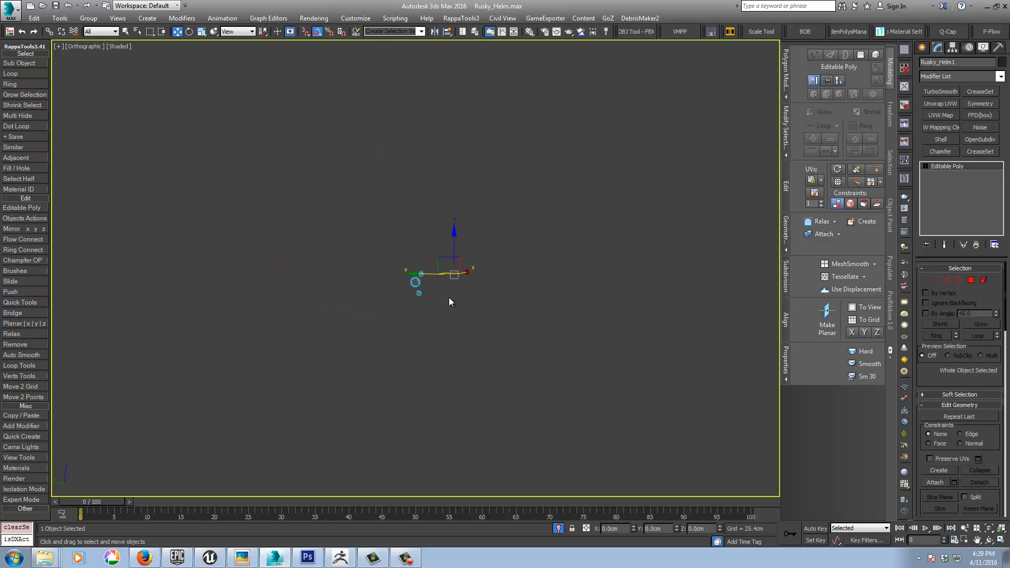
# Step: Align the imported screws to the notched hinge plate
pyautogui.hotkey('alt', 'a')
pyautogui.moveTo(300, 186); pyautogui.dragTo(405, 401, button='middle')
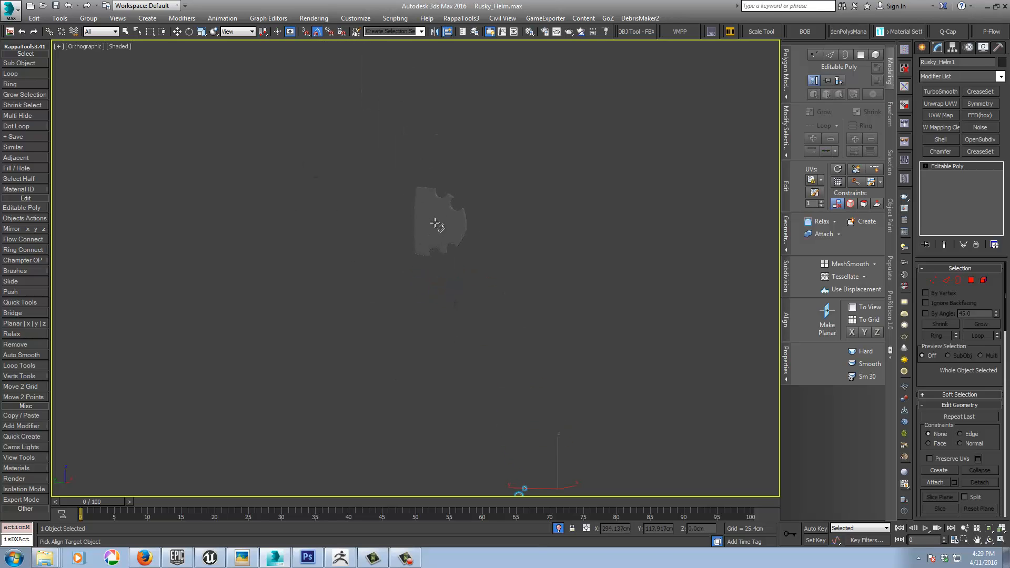
pyautogui.press('w')
pyautogui.click(434, 224)
pyautogui.scroll(3, 418, 245)
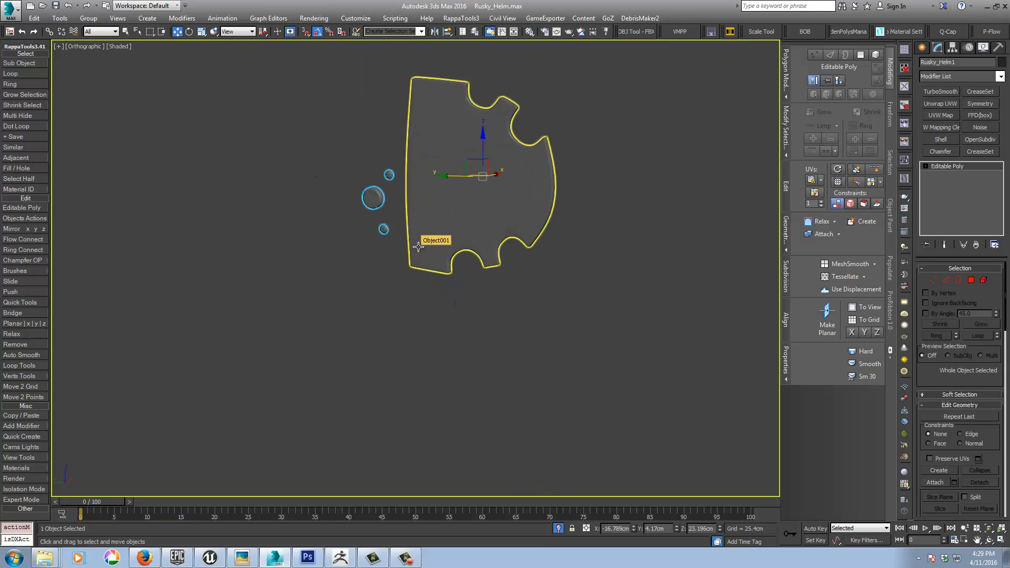
# Step: Centre the screws' pivot with pivotPlacer and scale them uniformly to about 228%
pyautogui.rightClick(378, 199)
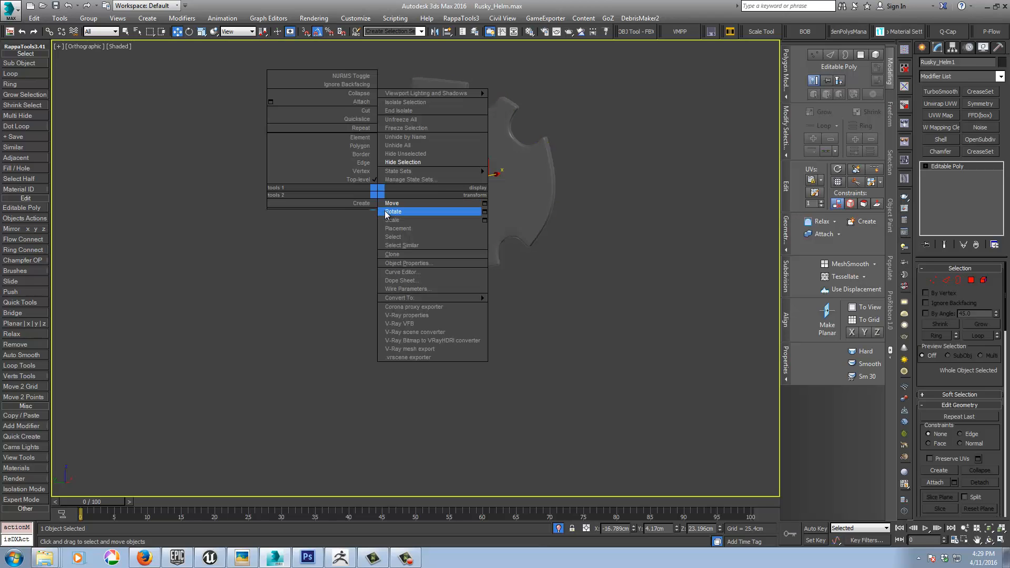
pyautogui.click(386, 220)
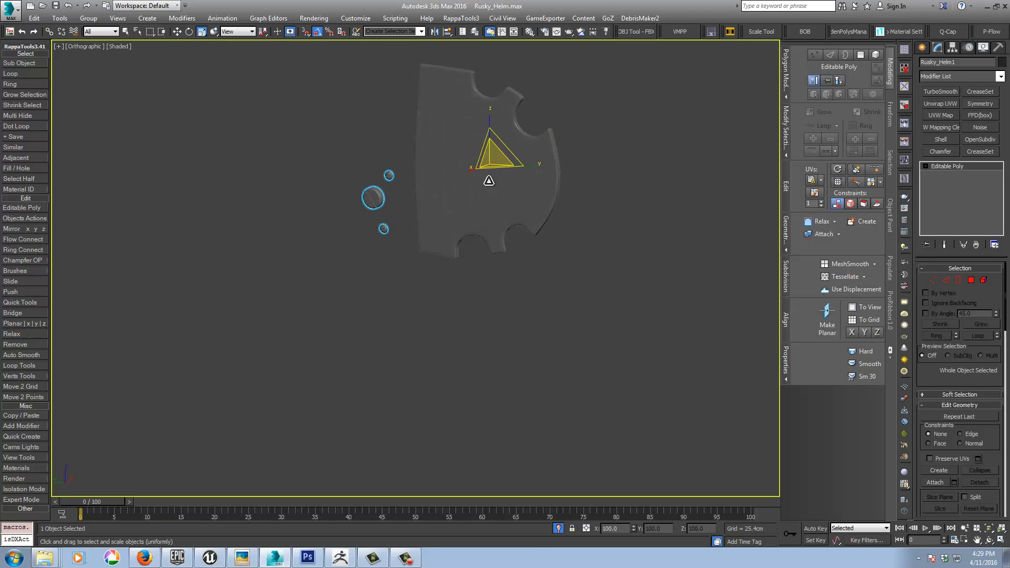
pyautogui.click(904, 50)
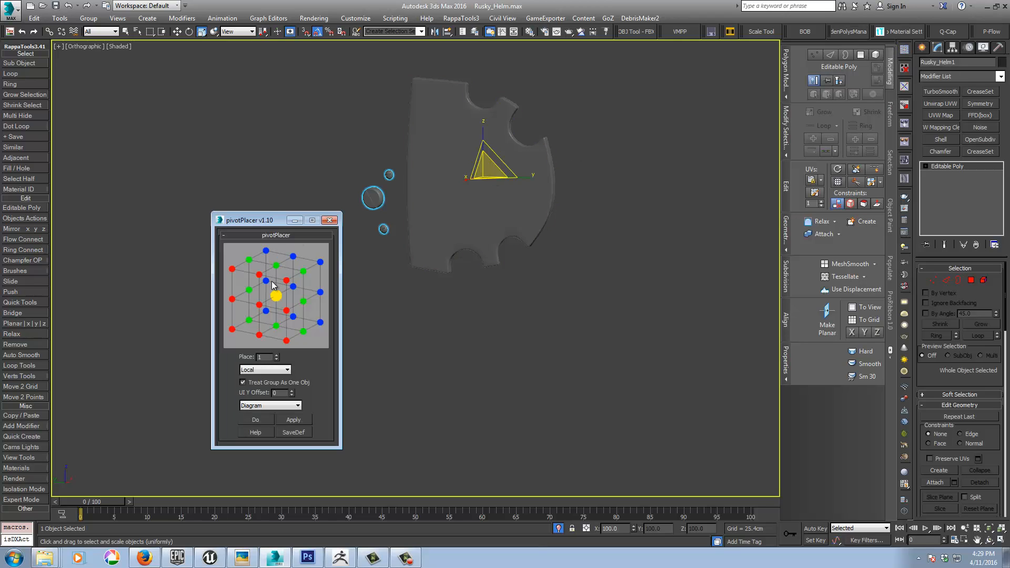
pyautogui.click(276, 296)
pyautogui.click(329, 220)
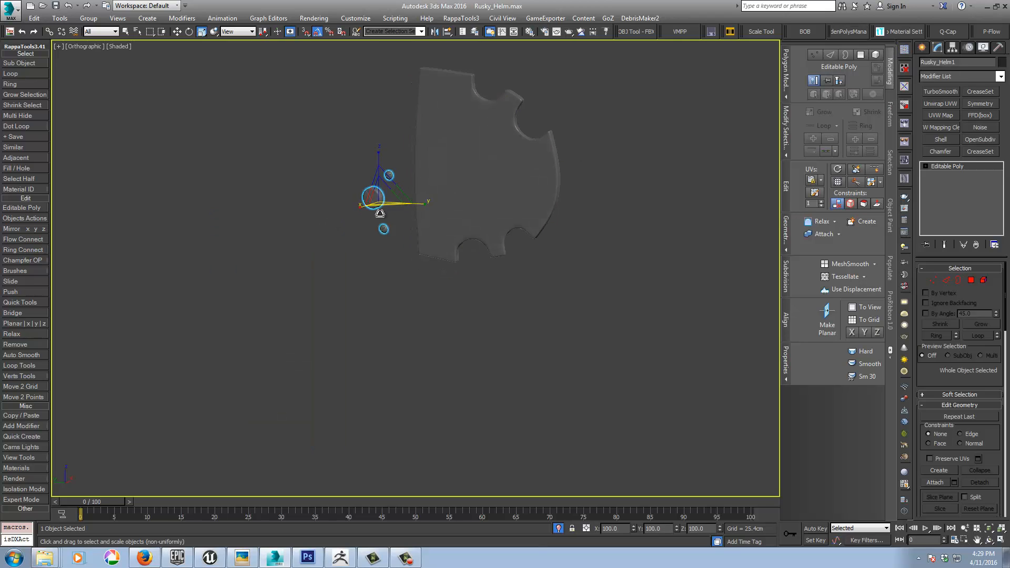
pyautogui.moveTo(381, 203); pyautogui.dragTo(388, 131)
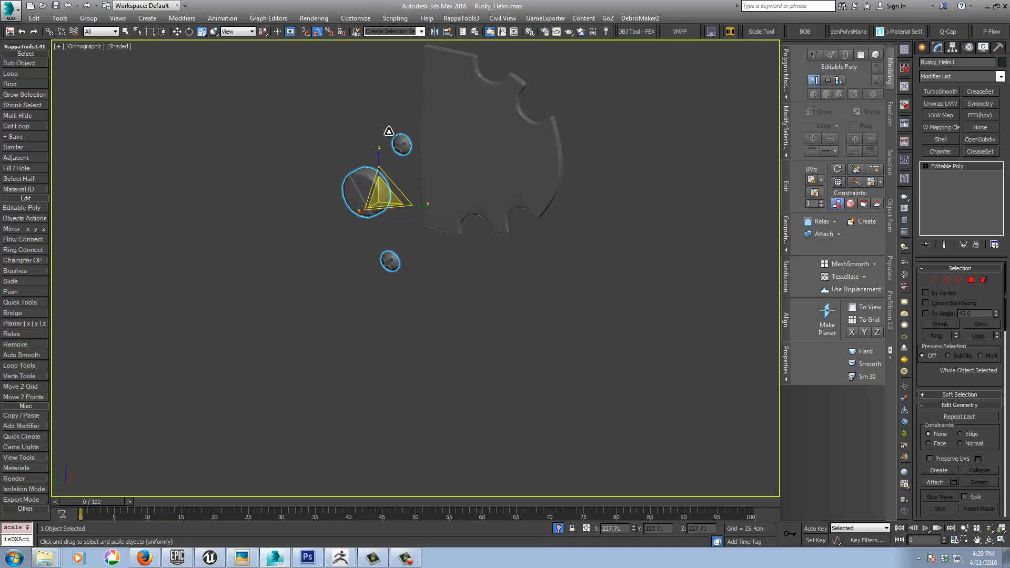
# Step: Display the screws over the hinge plate in the Left view with edged faces and end the isolation
pyautogui.press('l')
pyautogui.press('z')
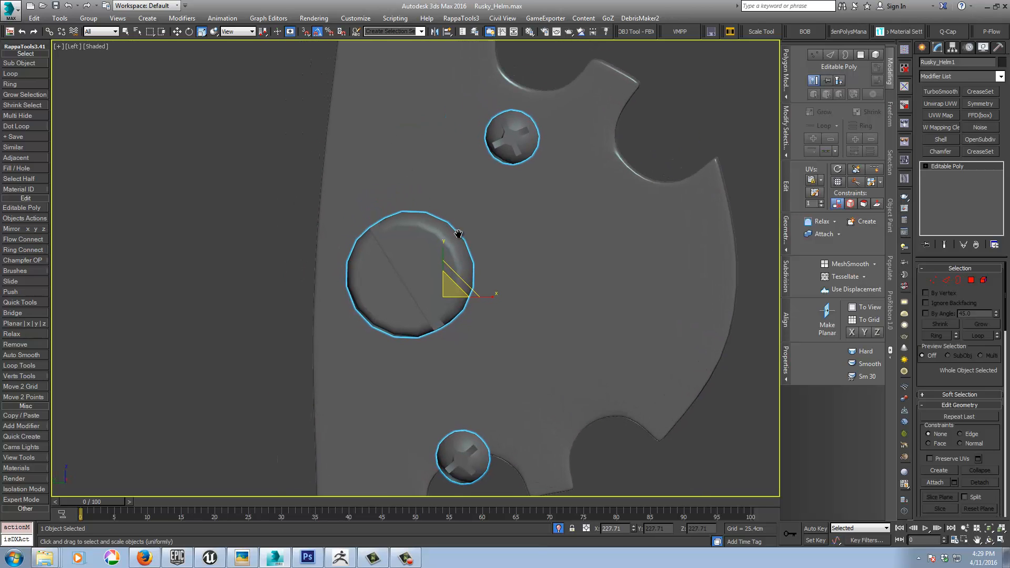
pyautogui.press('F4')
pyautogui.moveTo(478, 227)
pyautogui.mouseDown(button='middle')
pyautogui.moveTo(504, 221)
pyautogui.moveTo(486, 248)
pyautogui.mouseUp(button='middle')
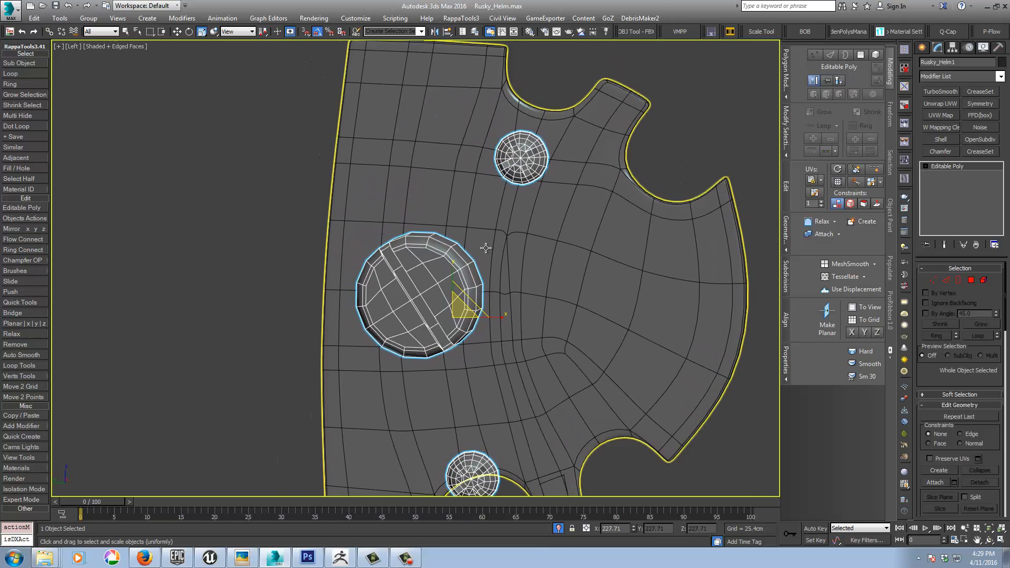
pyautogui.scroll(-4, 485, 247)
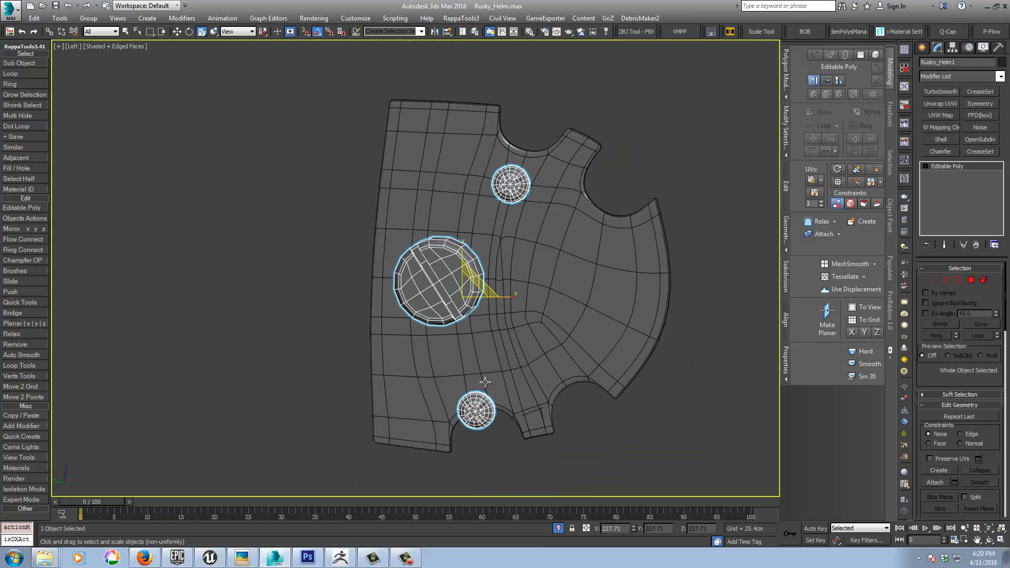
pyautogui.click(558, 528)
# Step: Adjust the uniform scale and position of the screws so the large one fits over the visor's round pivot recess
pyautogui.moveTo(558, 275); pyautogui.dragTo(520, 293, button='middle')
pyautogui.moveTo(520, 293); pyautogui.dragTo(494, 281)
pyautogui.press('w')
pyautogui.rightClick(493, 285)
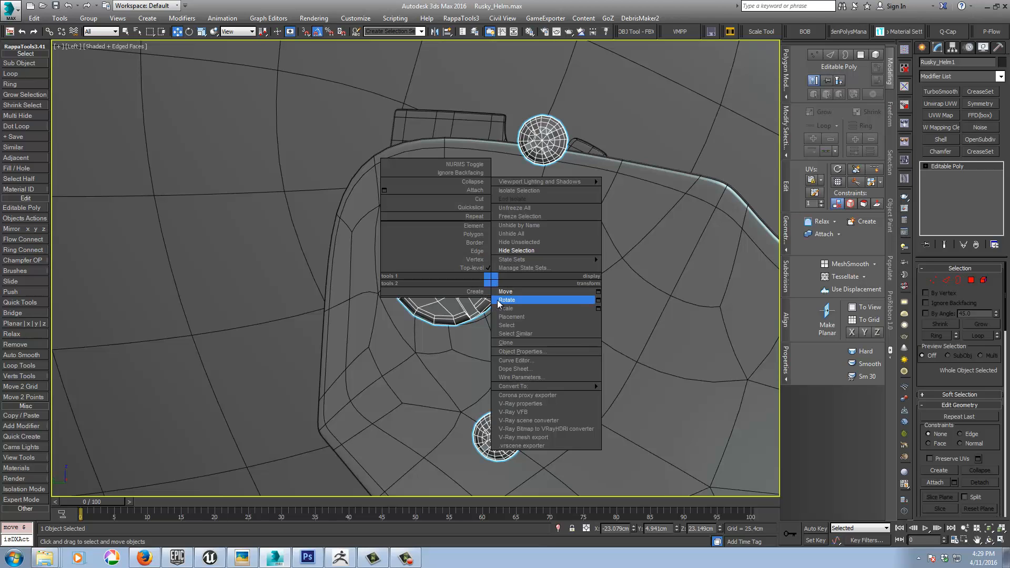
pyautogui.click(499, 308)
pyautogui.moveTo(480, 282); pyautogui.dragTo(479, 290)
pyautogui.rightClick(478, 290)
pyautogui.click(487, 298)
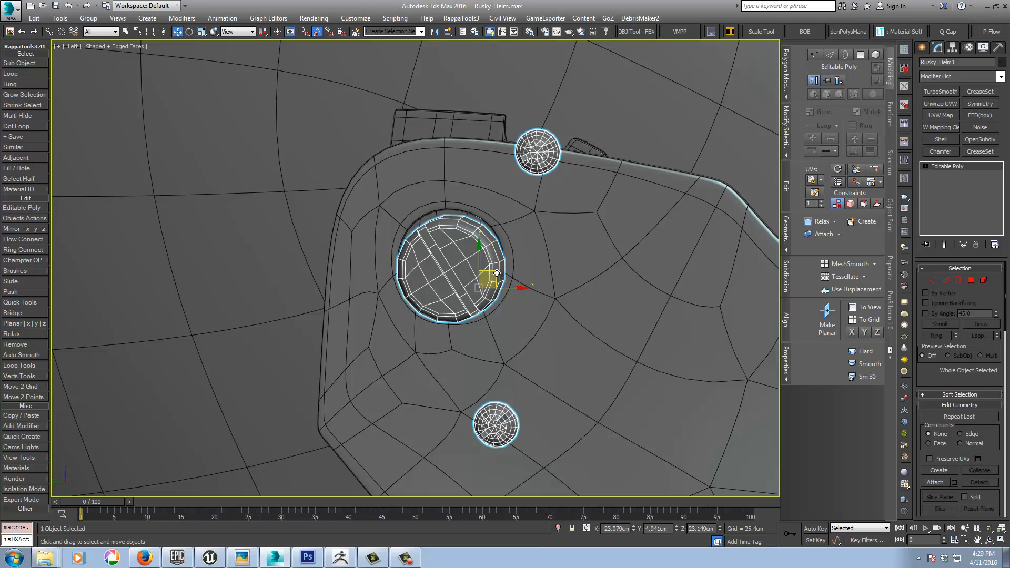
# Step: Nudge the screws over the pivot and shift them inward toward the helmet to an X position of about -18.37 cm
pyautogui.keyDown('alt'); pyautogui.moveTo(497, 273); pyautogui.dragTo(561, 302, button='middle'); pyautogui.keyUp('alt')
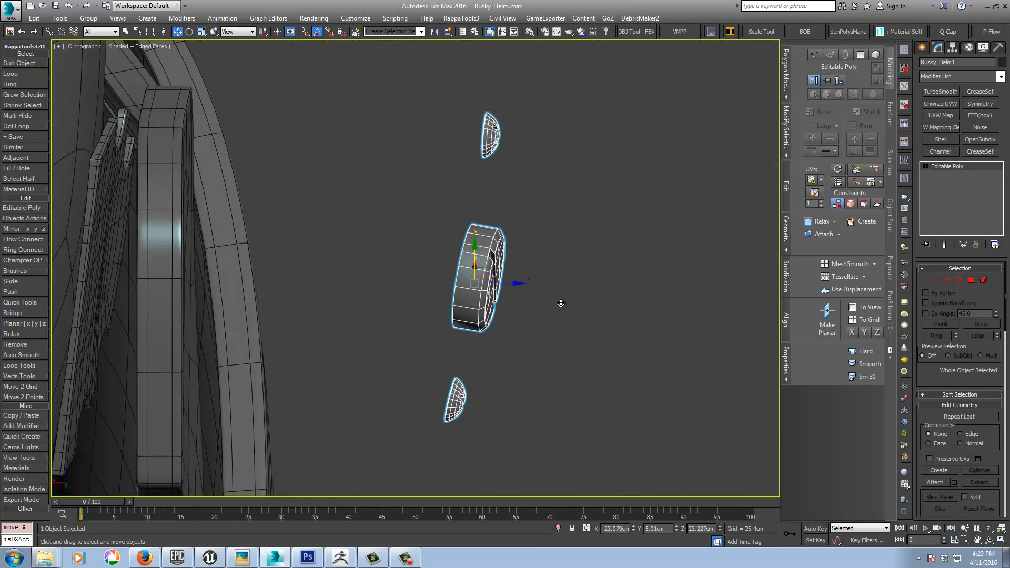
pyautogui.moveTo(447, 283); pyautogui.dragTo(174, 284)
pyautogui.keyDown('alt'); pyautogui.moveTo(302, 297); pyautogui.dragTo(274, 308, button='middle'); pyautogui.keyUp('alt')
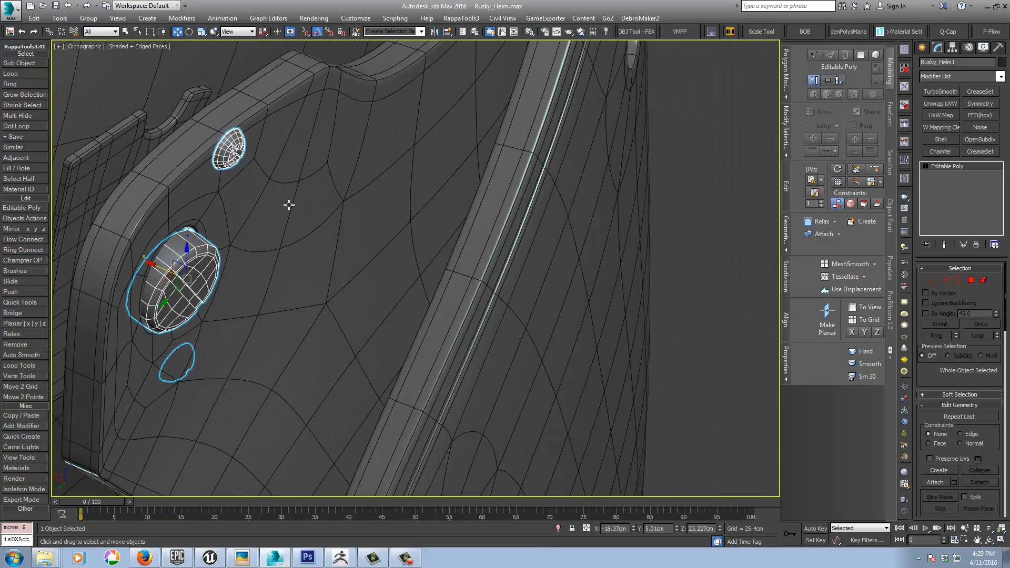
# Step: Hide the visor hinge cover that lies over the notched plate
pyautogui.click(355, 169)
pyautogui.rightClick(355, 169)
pyautogui.click(363, 141)
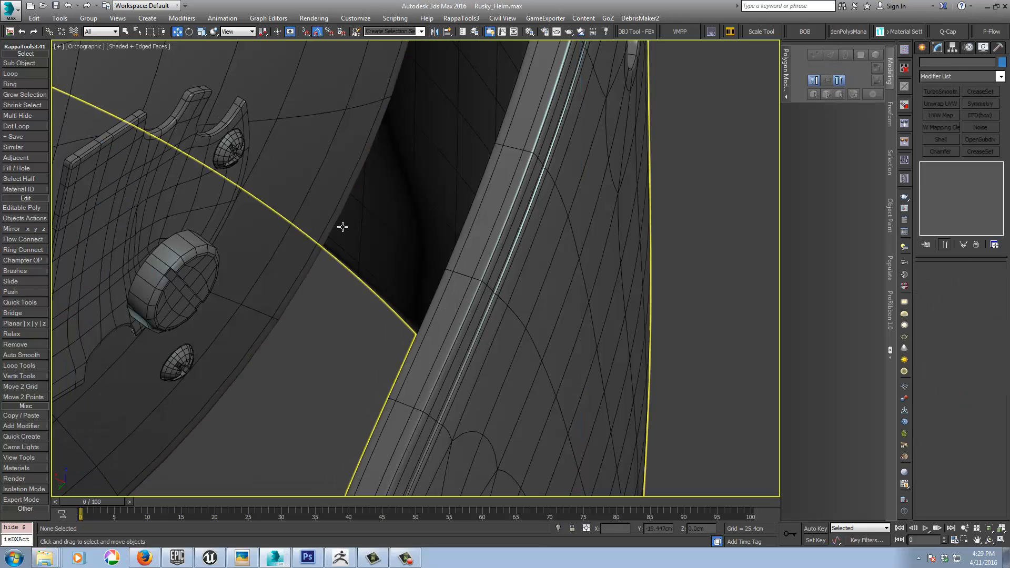
pyautogui.scroll(3, 331, 225)
pyautogui.scroll(-3, 331, 225)
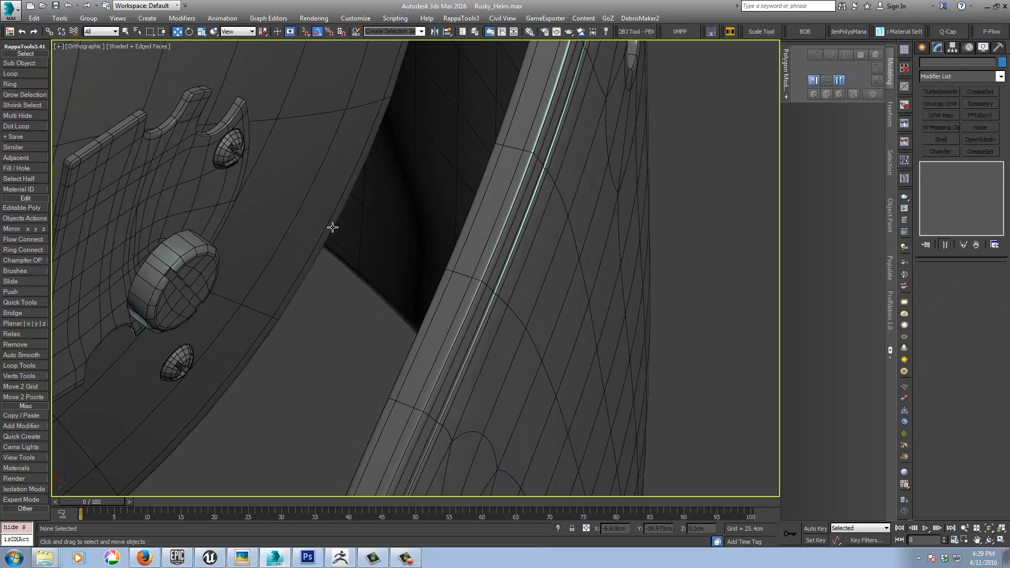
# Step: Select the screws and move them about 1.31 cm along X, closer to the notched plate's surface
pyautogui.click(164, 270)
pyautogui.keyDown('alt'); pyautogui.moveTo(163, 270); pyautogui.dragTo(289, 284, button='middle'); pyautogui.keyUp('alt')
pyautogui.moveTo(292, 278); pyautogui.dragTo(213, 261)
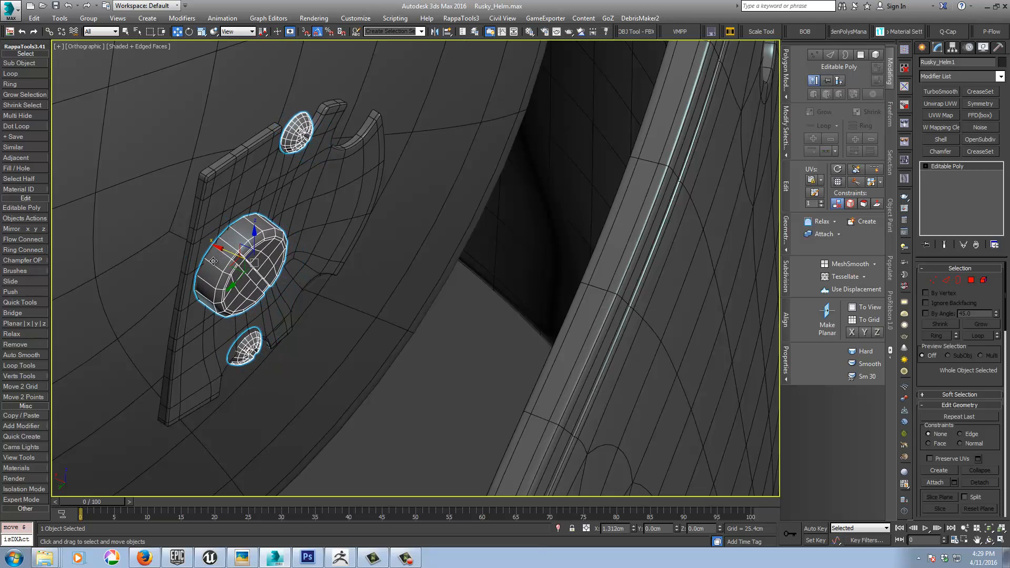
pyautogui.keyDown('alt'); pyautogui.moveTo(299, 295); pyautogui.dragTo(265, 277, button='middle'); pyautogui.keyUp('alt')
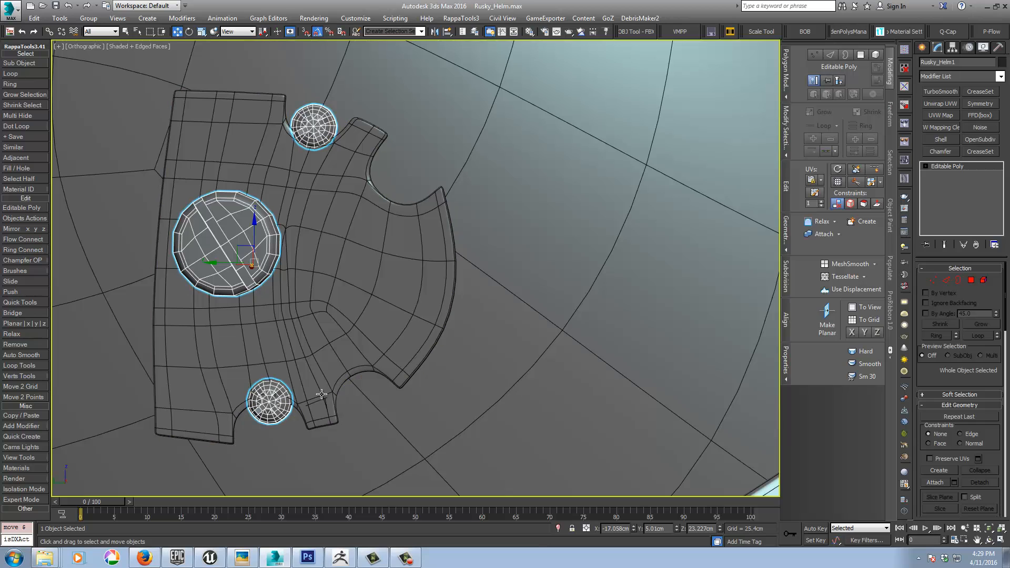
pyautogui.moveTo(369, 322); pyautogui.dragTo(452, 290, button='middle')
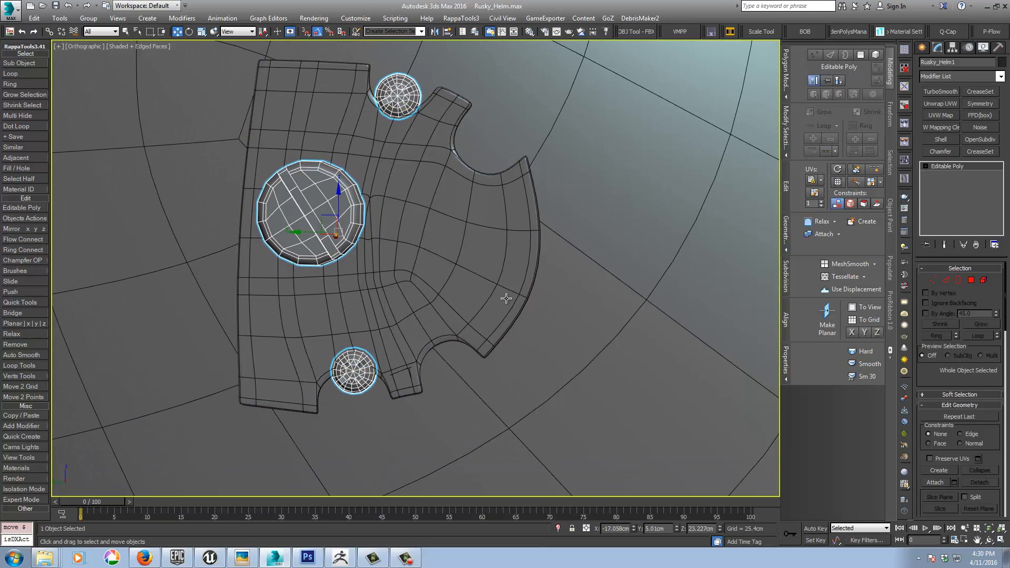
# Step: Unhide all hidden objects to bring back the visor and its hinge cover around the notched plate
pyautogui.scroll(-5, 506, 299)
pyautogui.scroll(-2, 506, 298)
pyautogui.keyDown('alt'); pyautogui.moveTo(516, 299); pyautogui.dragTo(564, 326, button='middle'); pyautogui.keyUp('alt')
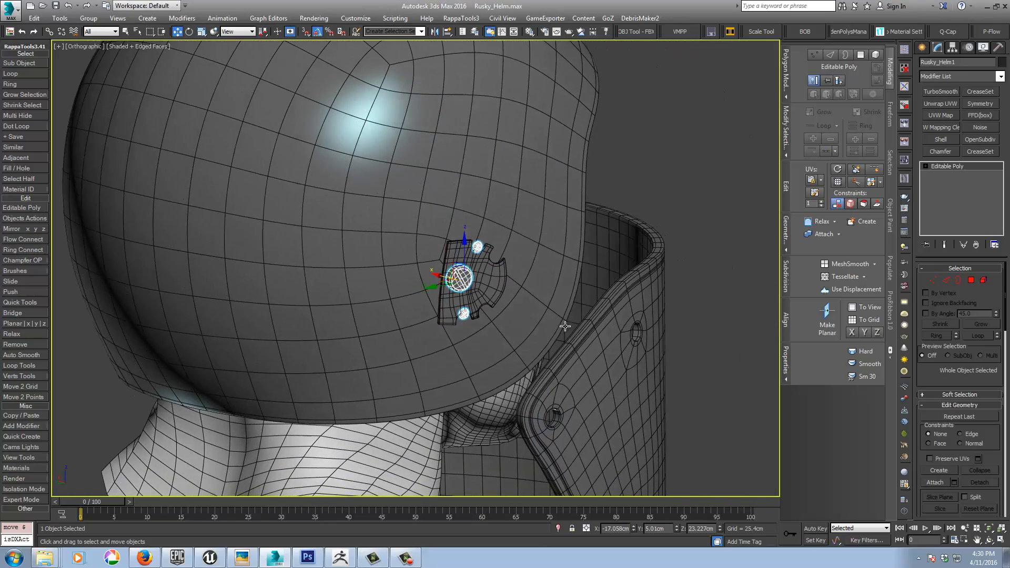
pyautogui.rightClick(654, 158)
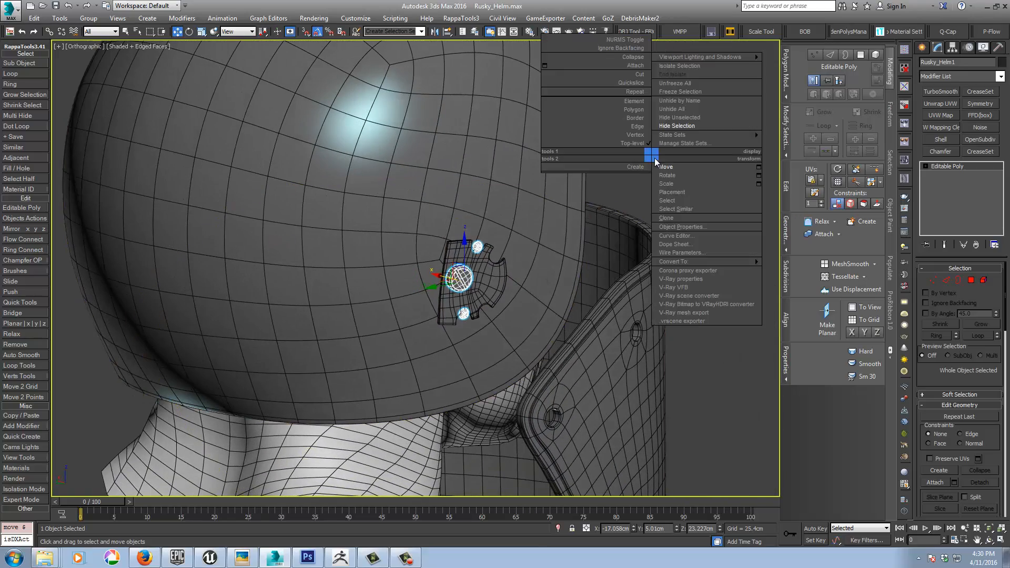
pyautogui.click(669, 112)
pyautogui.keyDown('alt'); pyautogui.moveTo(513, 242); pyautogui.dragTo(544, 255, button='middle'); pyautogui.keyUp('alt')
pyautogui.scroll(3, 543, 255)
pyautogui.scroll(-3, 544, 255)
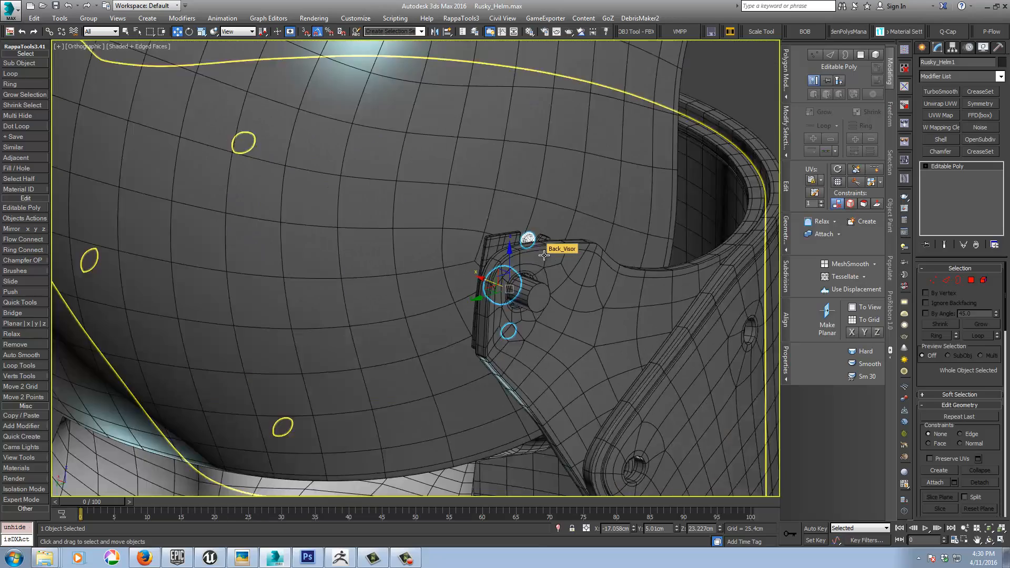
# Step: Undo the recent scaling and moving of the screws, and isolate them with the hinge cover and notched plate
pyautogui.click(543, 255)
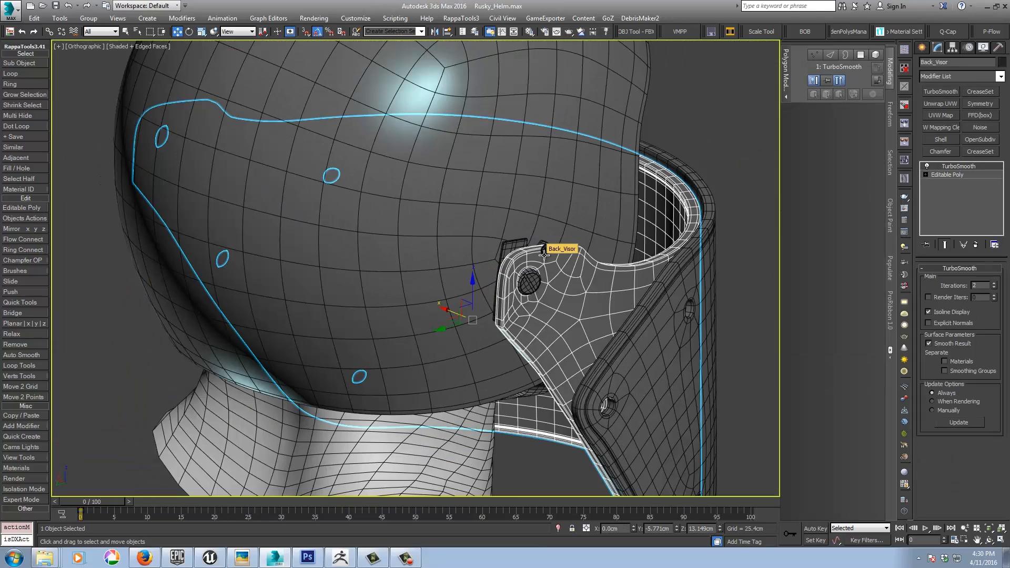
pyautogui.hotkey('ctrl', 'z')
pyautogui.hotkey('ctrl', 'z')
pyautogui.hotkey('ctrl', 'z')
pyautogui.hotkey('ctrl', 'z')
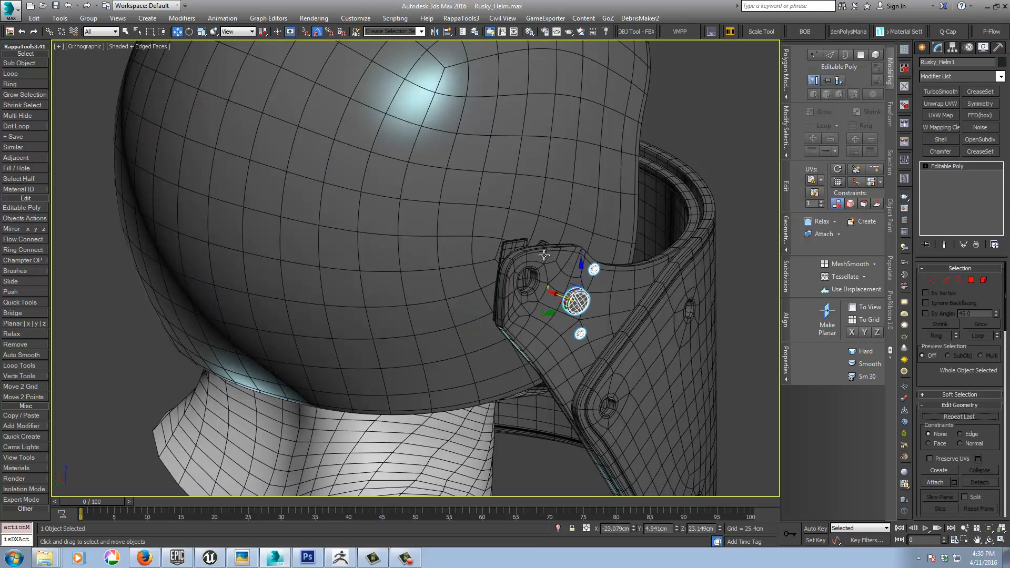
pyautogui.hotkey('ctrl', 'z')
pyautogui.hotkey('alt', 'q')
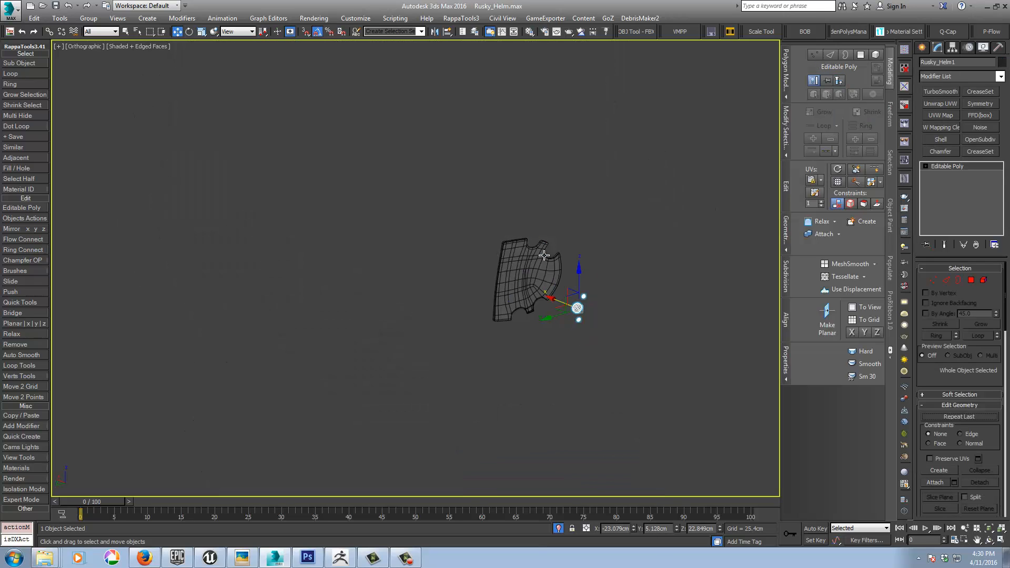
pyautogui.hotkey('ctrl', 'z')
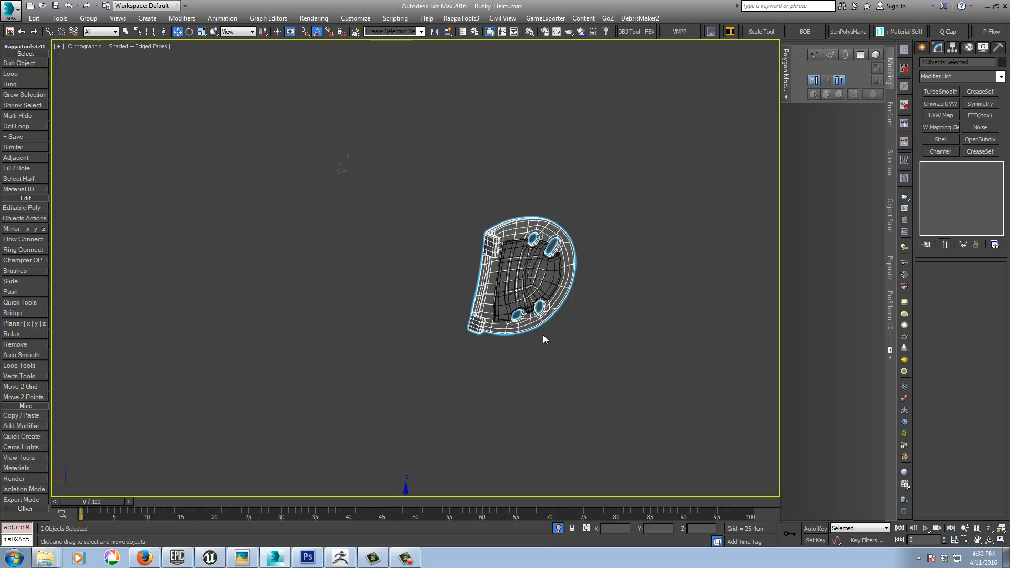
# Step: Select the screws and place their pivot at the object's centre with pivotPlacer
pyautogui.moveTo(541, 338); pyautogui.dragTo(510, 270, button='middle')
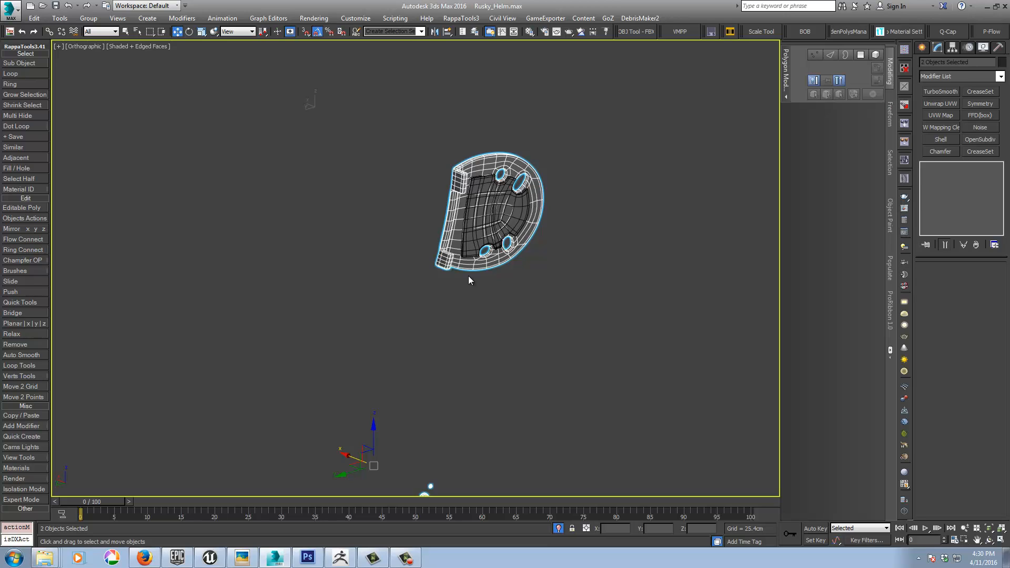
pyautogui.moveTo(470, 362); pyautogui.dragTo(459, 315, button='middle')
pyautogui.moveTo(396, 498); pyautogui.dragTo(400, 479)
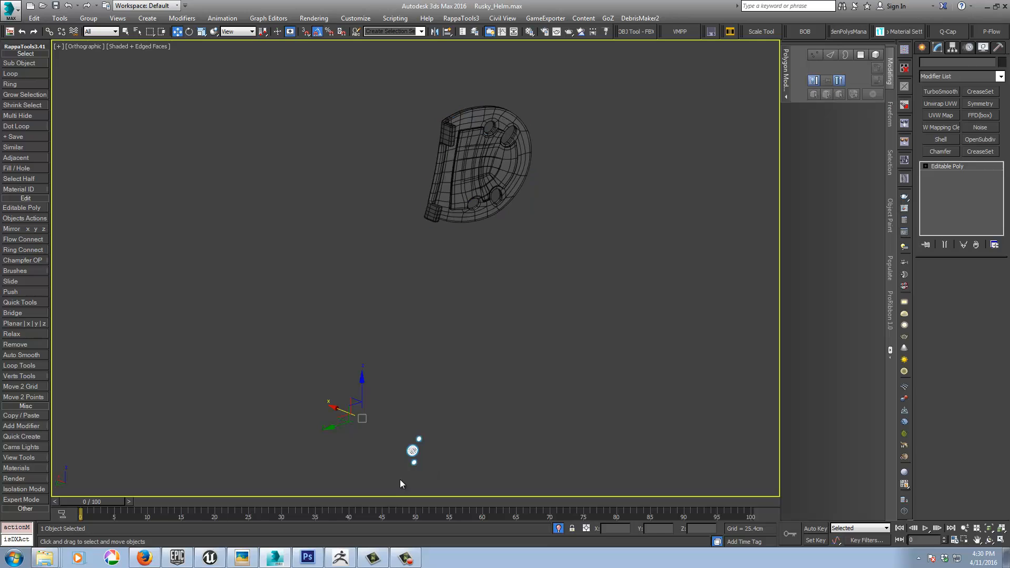
pyautogui.click(906, 66)
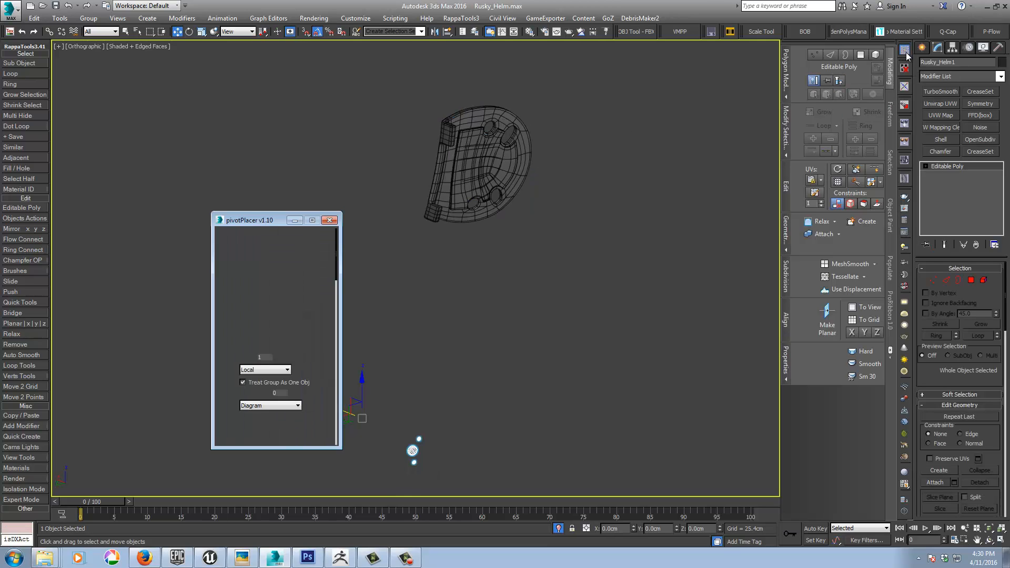
pyautogui.click(329, 220)
# Step: Align the screws to the hinge cover and move them along X to about -18.10 cm
pyautogui.hotkey('alt', 'a')
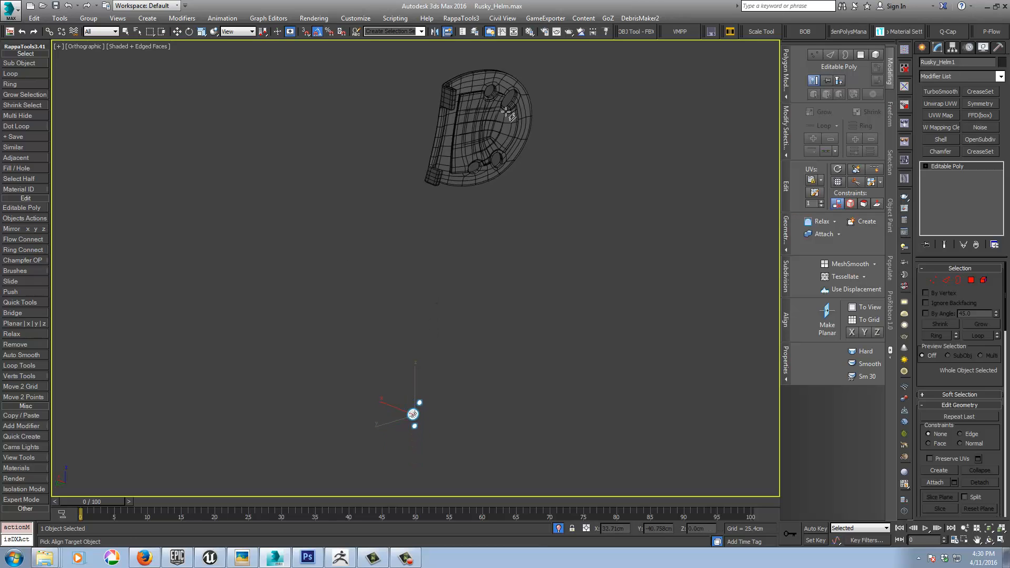
pyautogui.click(479, 83)
pyautogui.moveTo(494, 133); pyautogui.dragTo(497, 255, button='middle')
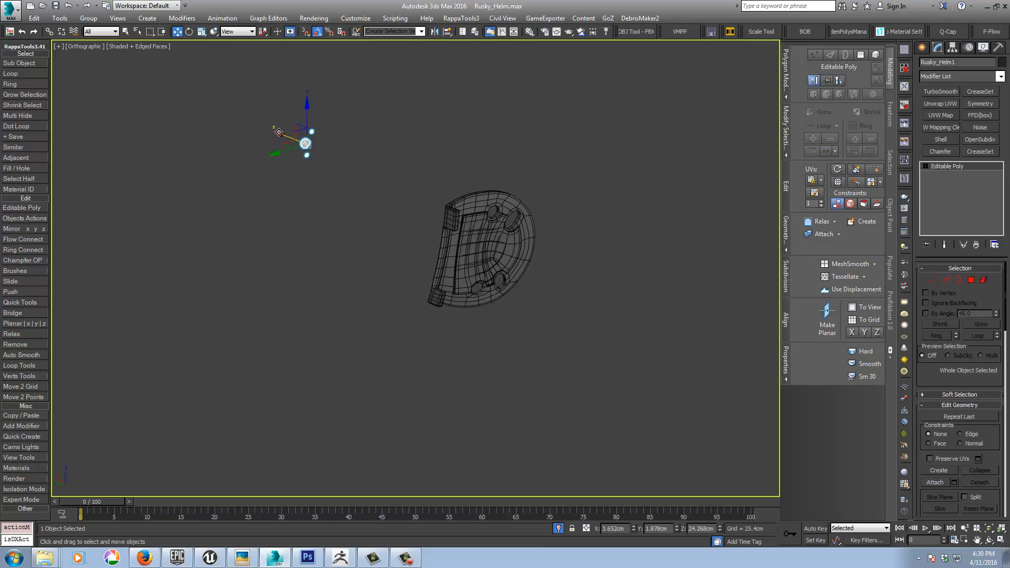
pyautogui.moveTo(276, 138); pyautogui.dragTo(589, 108)
# Step: Scale the screws uniformly to about 405% and frame them in the Left view
pyautogui.rightClick(501, 235)
pyautogui.click(518, 260)
pyautogui.moveTo(603, 248); pyautogui.dragTo(531, 257, button='middle')
pyautogui.press('l')
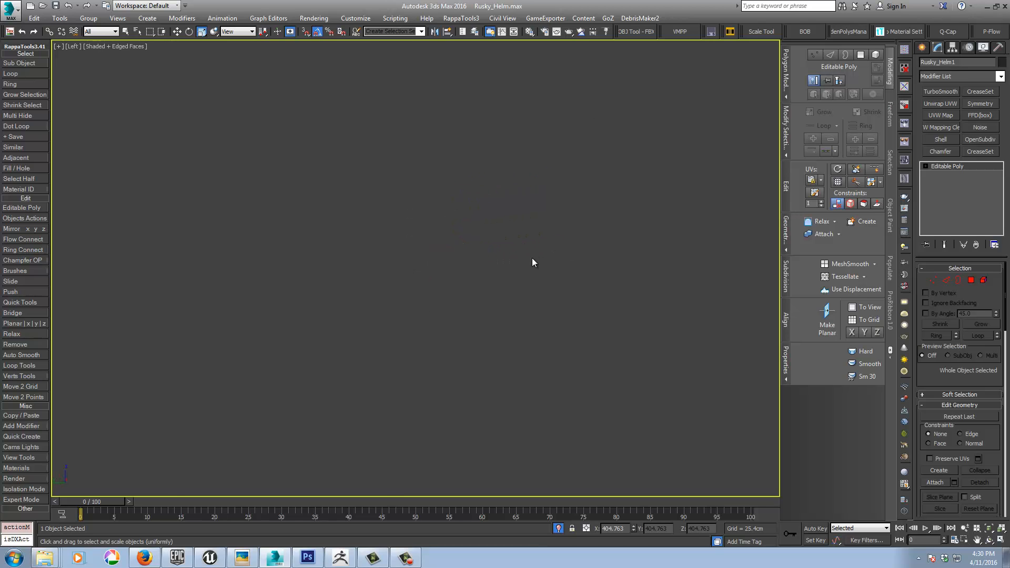
pyautogui.press('z')
pyautogui.scroll(2, 577, 254)
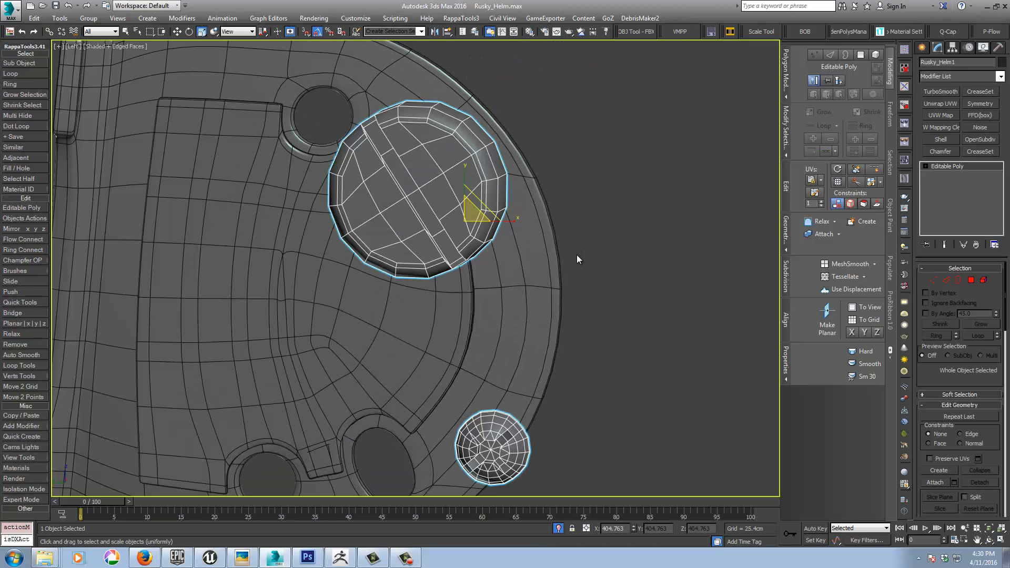
# Step: Move the screws over the notched plate, to about Y 5.35 cm and Z 22.50 cm
pyautogui.rightClick(501, 248)
pyautogui.click(511, 259)
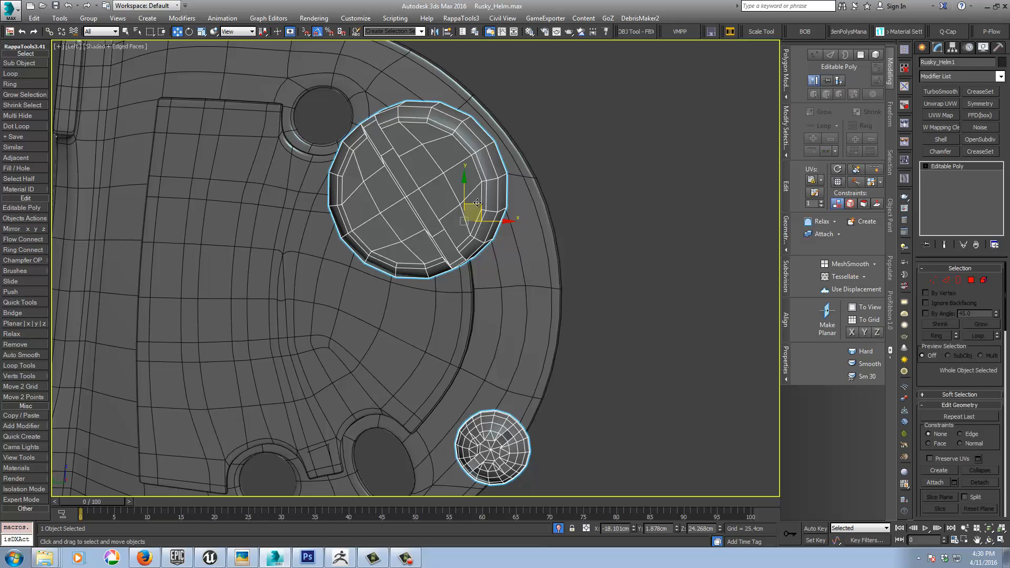
pyautogui.moveTo(477, 203); pyautogui.dragTo(246, 315)
pyautogui.moveTo(384, 290); pyautogui.dragTo(408, 229, button='middle')
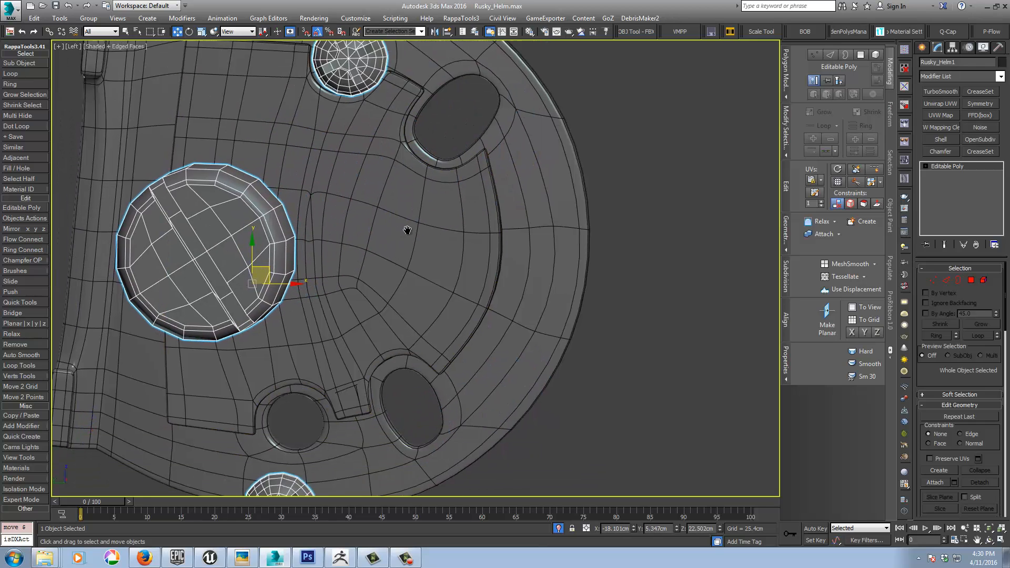
pyautogui.scroll(-3, 407, 230)
# Step: Scale the screws uniformly to about 305% and reposition them so the small ones lie near the cover's round holes
pyautogui.rightClick(414, 218)
pyautogui.click(422, 246)
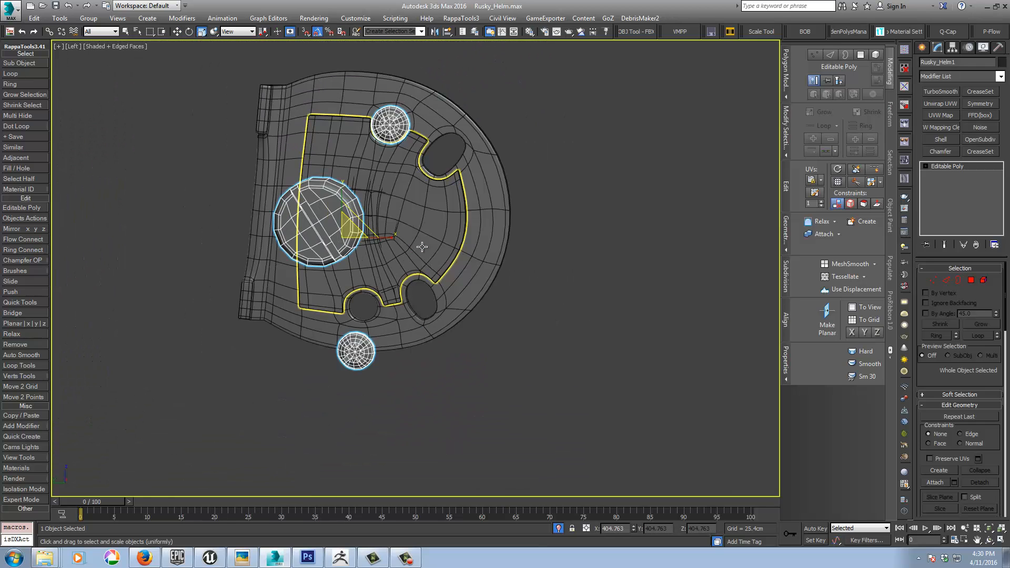
pyautogui.moveTo(355, 236)
pyautogui.mouseDown()
pyautogui.moveTo(338, 249)
pyautogui.moveTo(362, 198)
pyautogui.moveTo(350, 220)
pyautogui.mouseUp()
pyautogui.rightClick(337, 249)
pyautogui.click(346, 262)
pyautogui.rightClick(362, 197)
pyautogui.click(373, 226)
# Step: Move the upper and lower small screw elements individually so each is centred over its round hole in the hinge cover
pyautogui.click(983, 280)
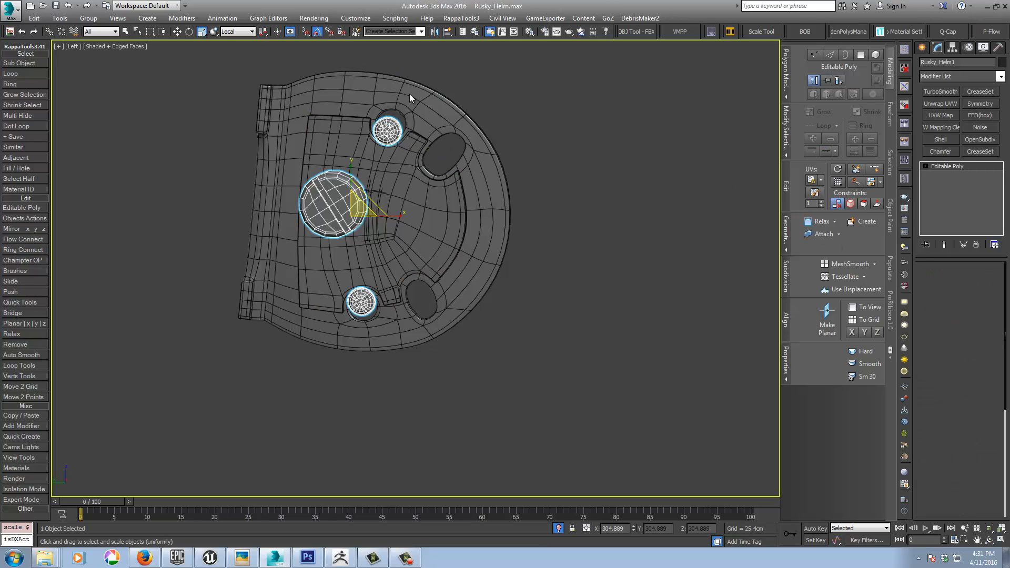
pyautogui.click(388, 130)
pyautogui.rightClick(390, 153)
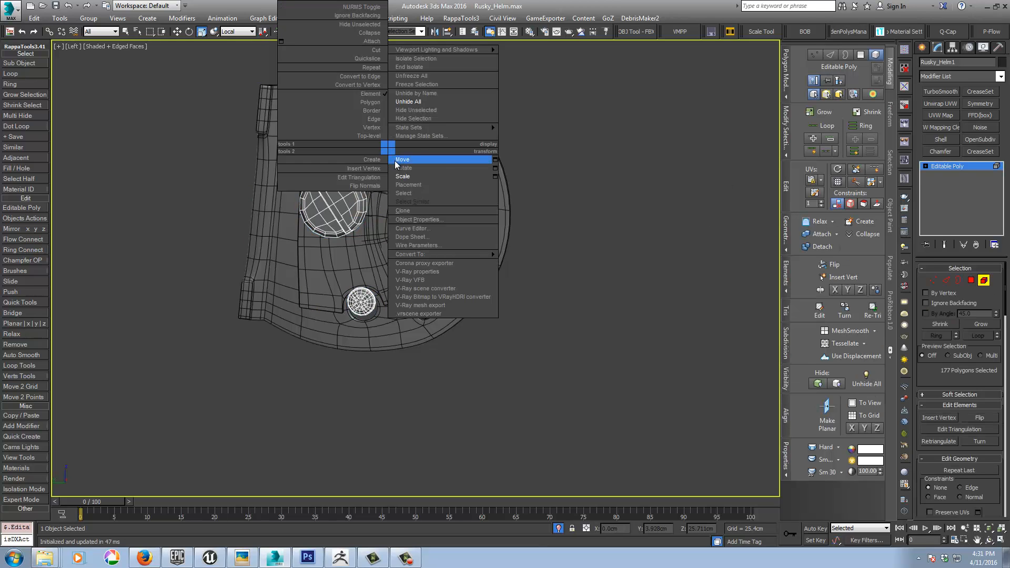
pyautogui.click(408, 159)
pyautogui.moveTo(401, 114); pyautogui.dragTo(405, 106)
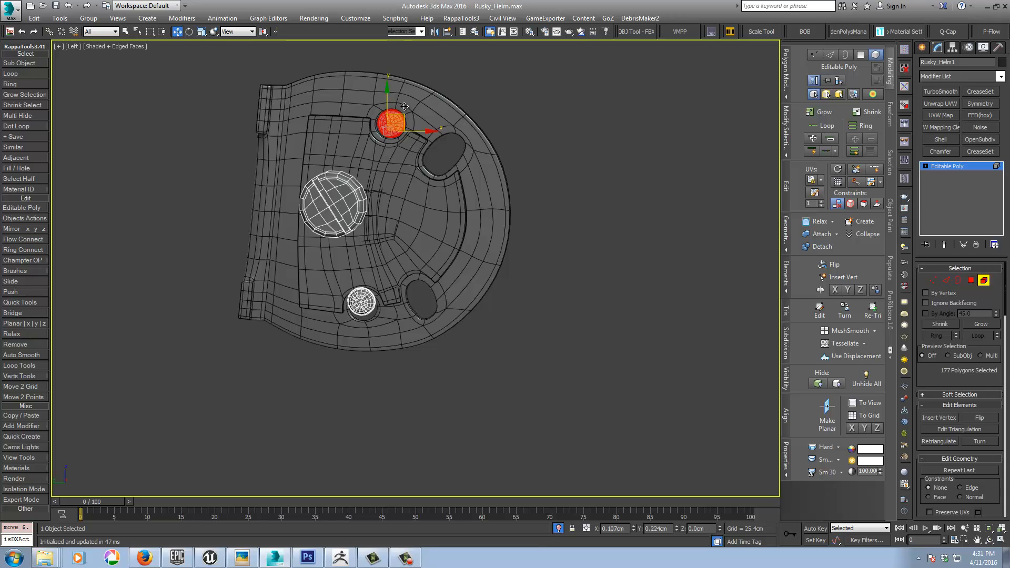
pyautogui.click(353, 296)
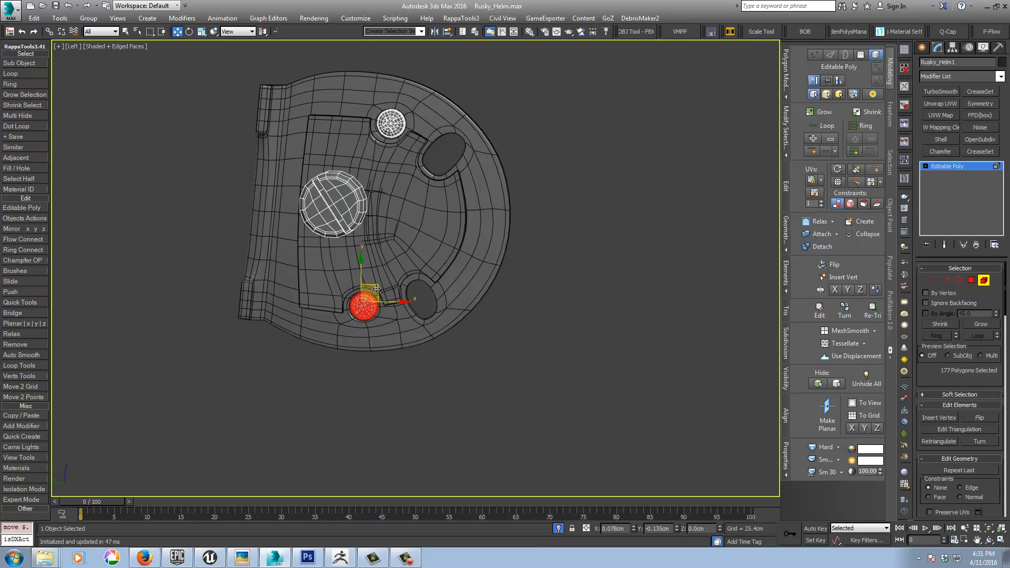
# Step: Select the large screw element, exit isolation and move it over the visor's pivot recess, at about Y 5.46 cm and Z 23.49 cm
pyautogui.click(335, 185)
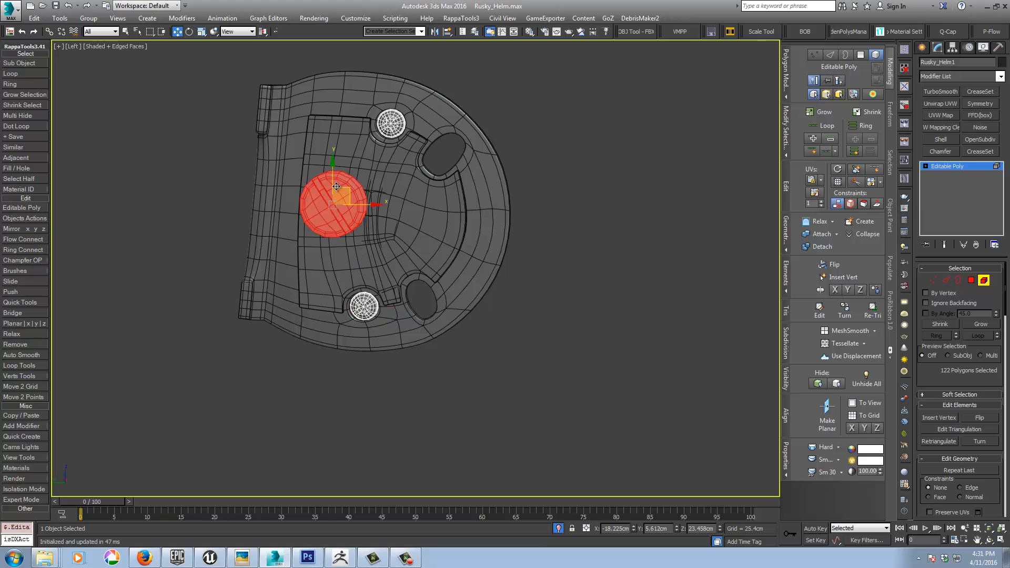
pyautogui.click(557, 529)
pyautogui.moveTo(361, 268); pyautogui.dragTo(414, 285, button='middle')
pyautogui.scroll(2, 415, 269)
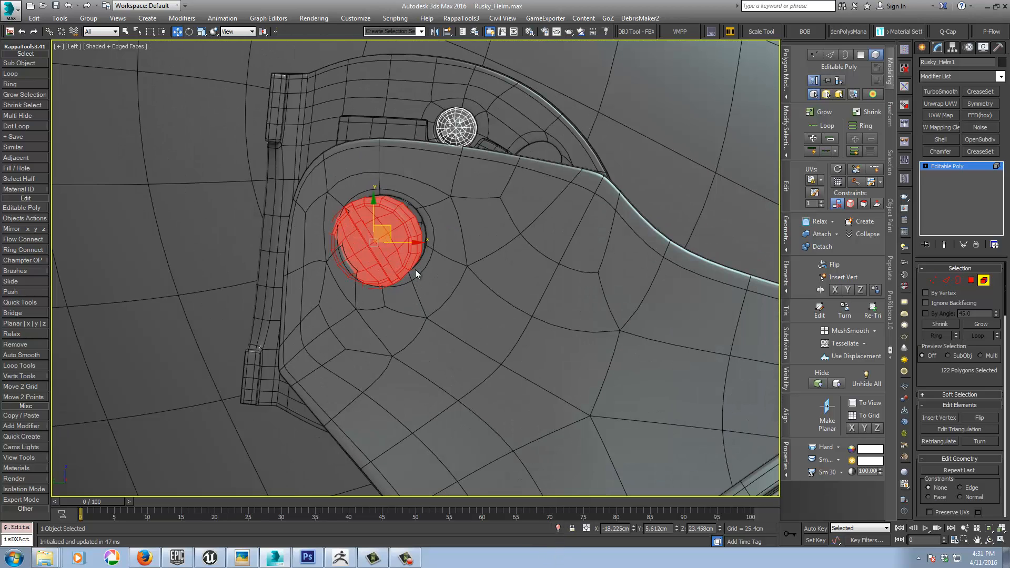
pyautogui.moveTo(390, 226); pyautogui.dragTo(395, 226)
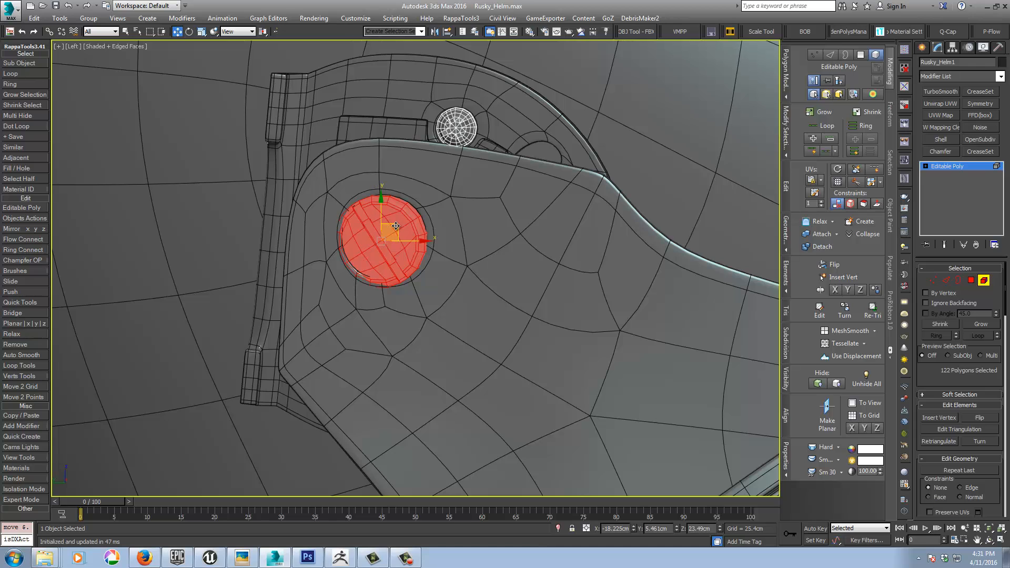
# Step: Fine-tune the large screw's fit in the pivot recess with a slight rotation and a small nudge along Y
pyautogui.rightClick(396, 225)
pyautogui.click(399, 250)
pyautogui.keyDown('alt'); pyautogui.moveTo(387, 236); pyautogui.dragTo(426, 326, button='middle'); pyautogui.keyUp('alt')
pyautogui.rightClick(409, 293)
pyautogui.click(424, 304)
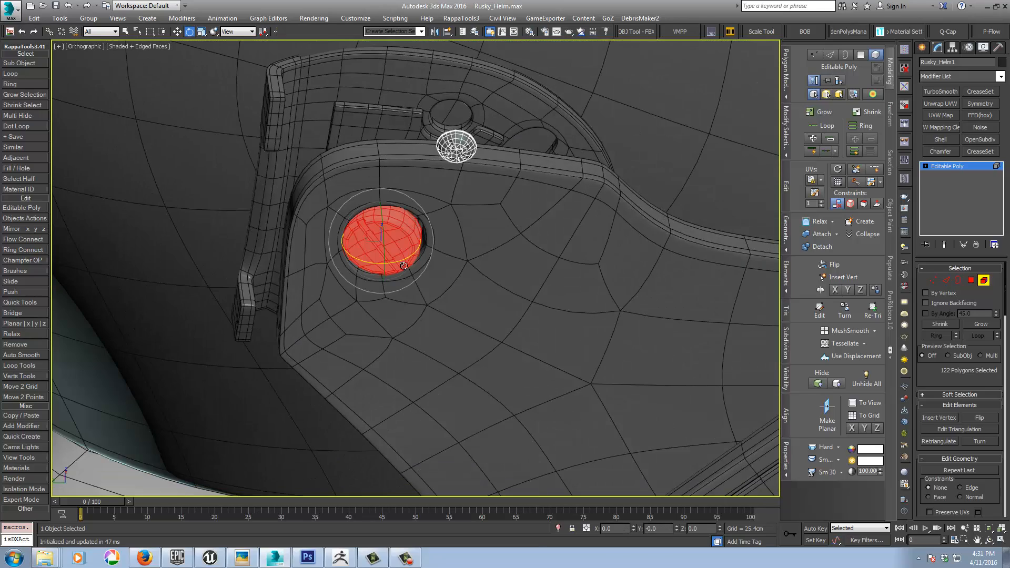
pyautogui.moveTo(404, 263); pyautogui.dragTo(406, 259)
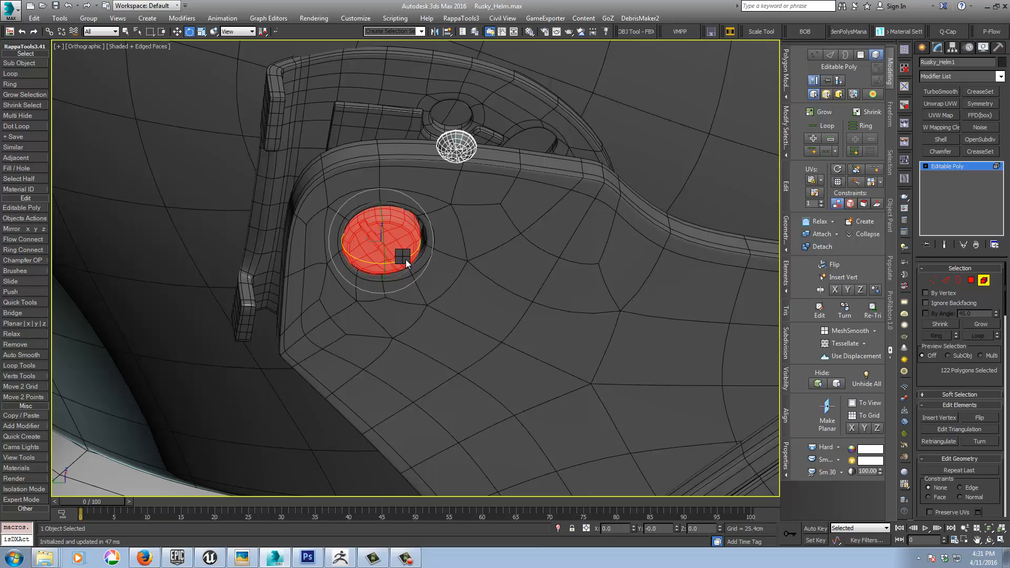
pyautogui.press('w')
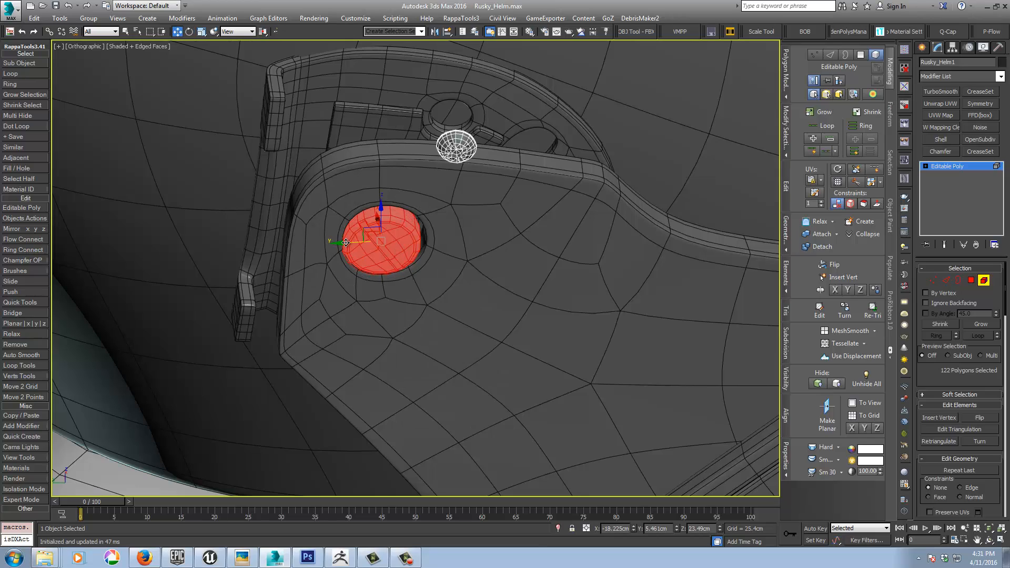
pyautogui.moveTo(345, 243); pyautogui.dragTo(351, 242)
# Step: Move the upper small screw about 1.12 cm inward along X into its cover hole, and the lower one to about X -16.56 cm
pyautogui.moveTo(386, 293)
pyautogui.keyDown('alt'); pyautogui.mouseDown(button='middle')
pyautogui.moveTo(390, 227)
pyautogui.moveTo(423, 257)
pyautogui.moveTo(388, 212)
pyautogui.moveTo(371, 260)
pyautogui.moveTo(362, 244)
pyautogui.moveTo(391, 236)
pyautogui.moveTo(397, 264)
pyautogui.moveTo(456, 264)
pyautogui.moveTo(450, 319)
pyautogui.mouseUp(button='middle'); pyautogui.keyUp('alt')
pyautogui.click(424, 114)
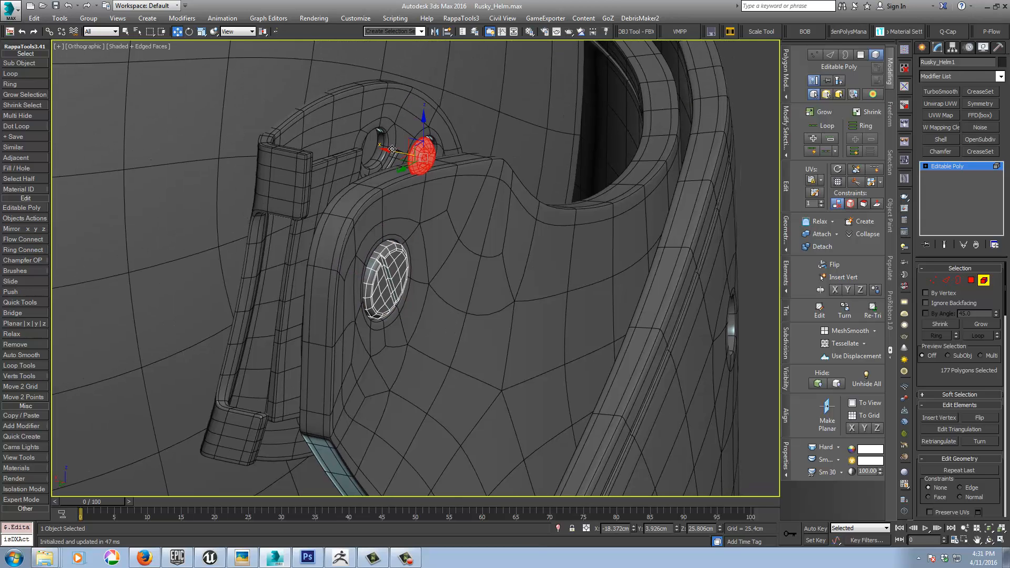
pyautogui.moveTo(392, 149); pyautogui.dragTo(345, 141)
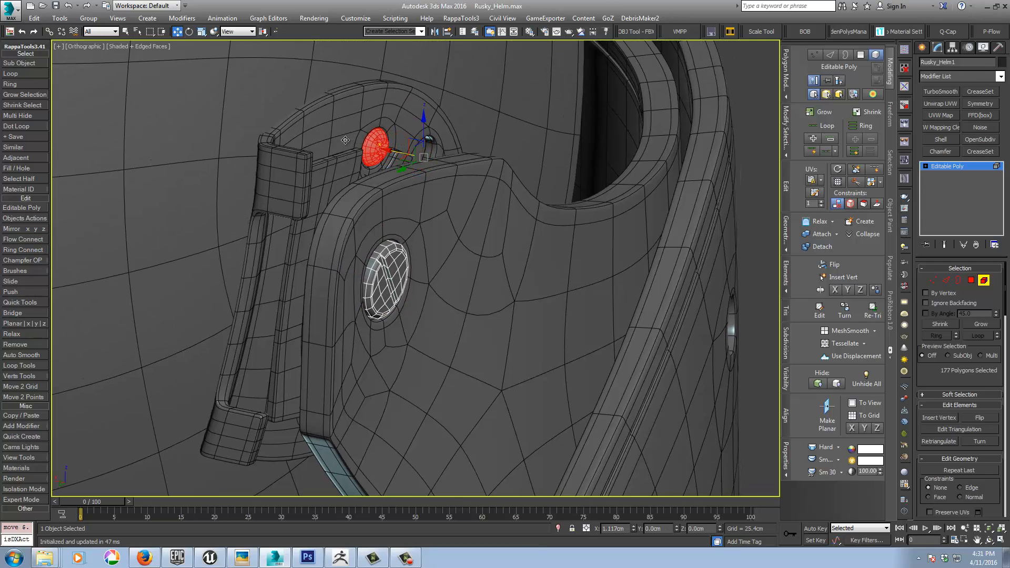
pyautogui.keyDown('alt'); pyautogui.moveTo(345, 140); pyautogui.dragTo(361, 388, button='middle'); pyautogui.keyUp('alt')
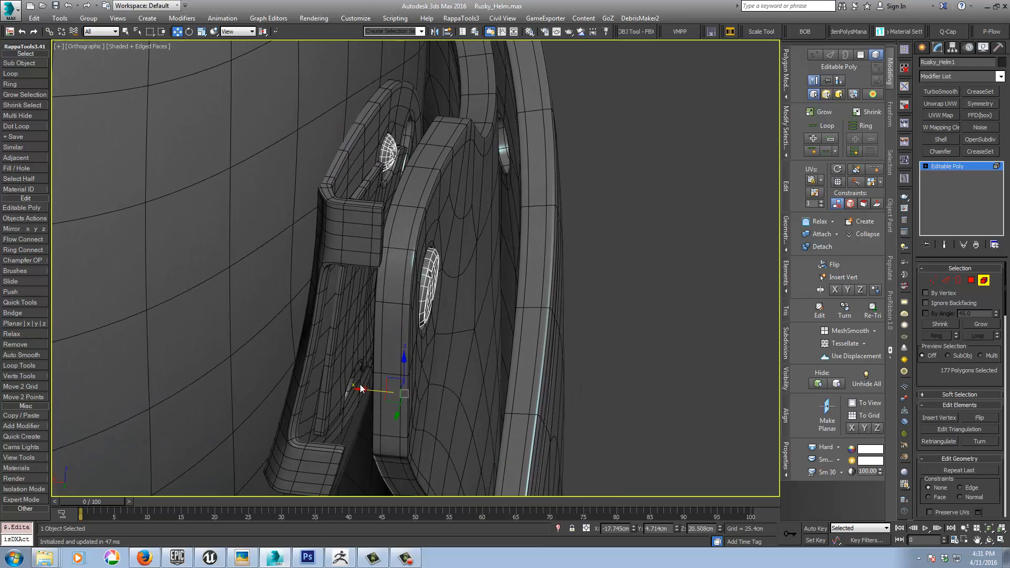
pyautogui.moveTo(366, 391); pyautogui.dragTo(310, 387)
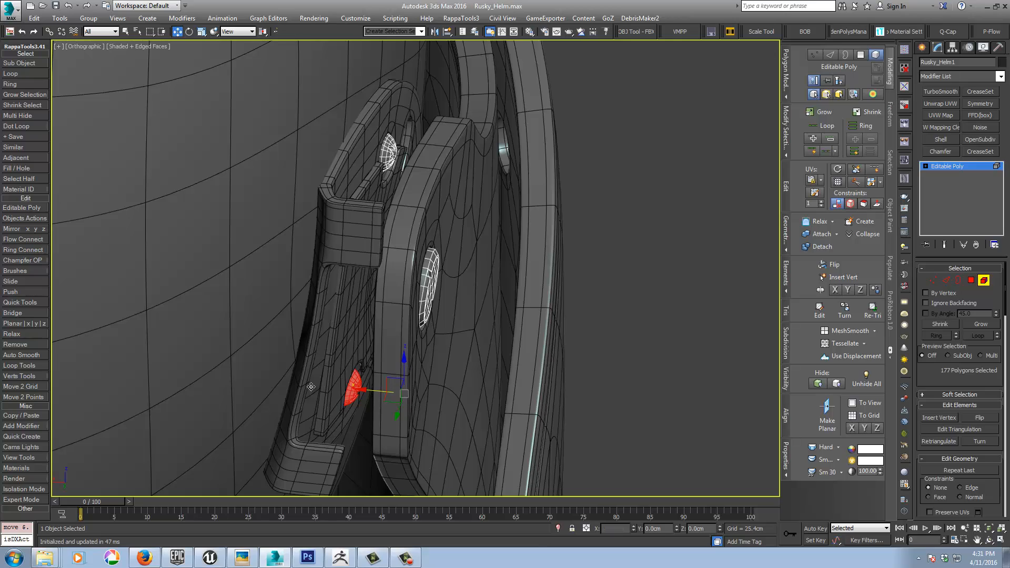
pyautogui.moveTo(311, 386)
pyautogui.keyDown('alt'); pyautogui.mouseDown(button='middle')
pyautogui.moveTo(334, 383)
pyautogui.moveTo(329, 318)
pyautogui.moveTo(334, 346)
pyautogui.moveTo(316, 391)
pyautogui.mouseUp(button='middle'); pyautogui.keyUp('alt')
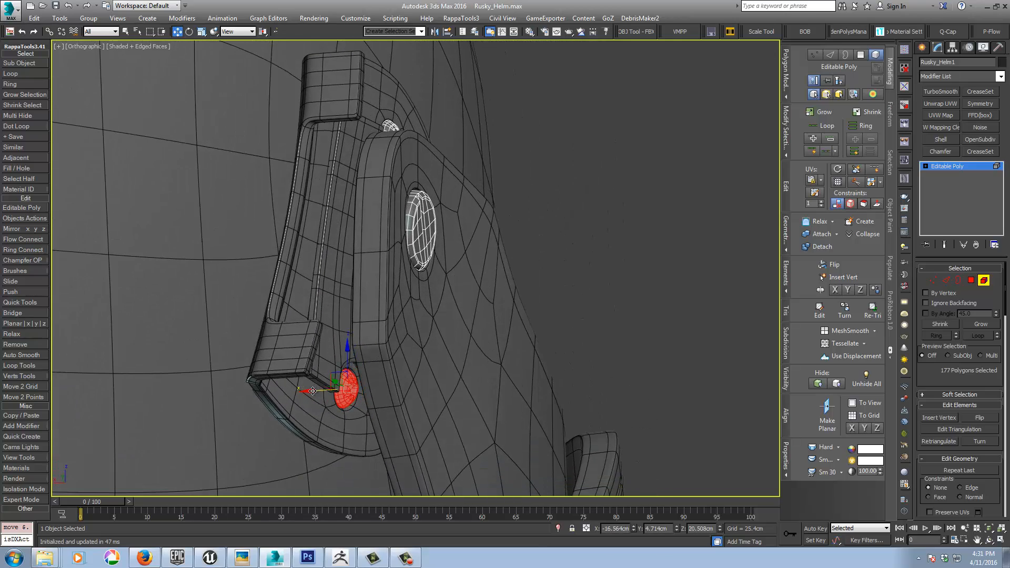
# Step: Isolate the screws object and select the centre back polygon on each of the two small screws
pyautogui.click(558, 529)
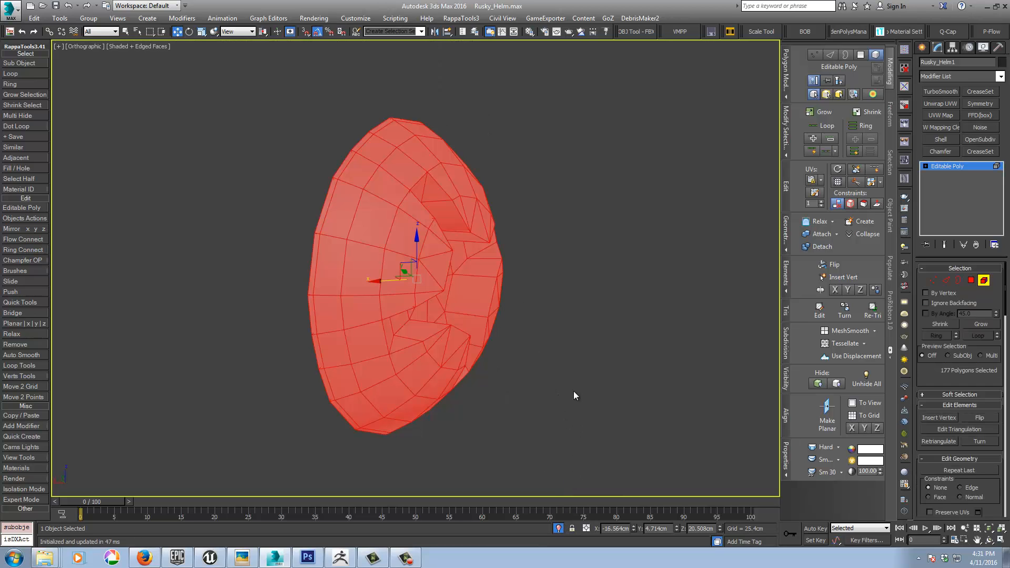
pyautogui.keyDown('alt'); pyautogui.moveTo(521, 322); pyautogui.dragTo(662, 293, button='middle'); pyautogui.keyUp('alt')
pyautogui.click(971, 281)
pyautogui.scroll(-3, 662, 289)
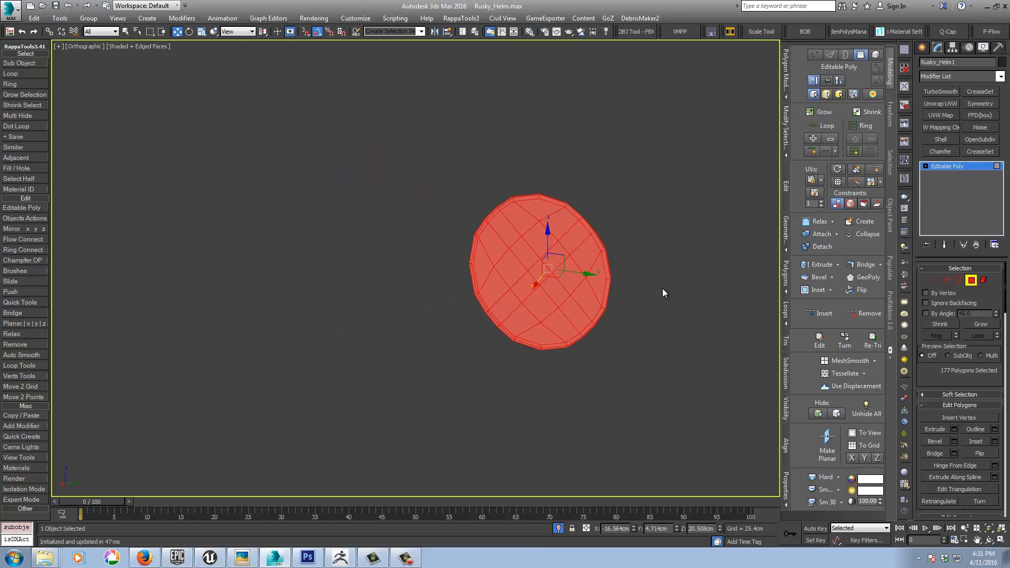
pyautogui.click(929, 280)
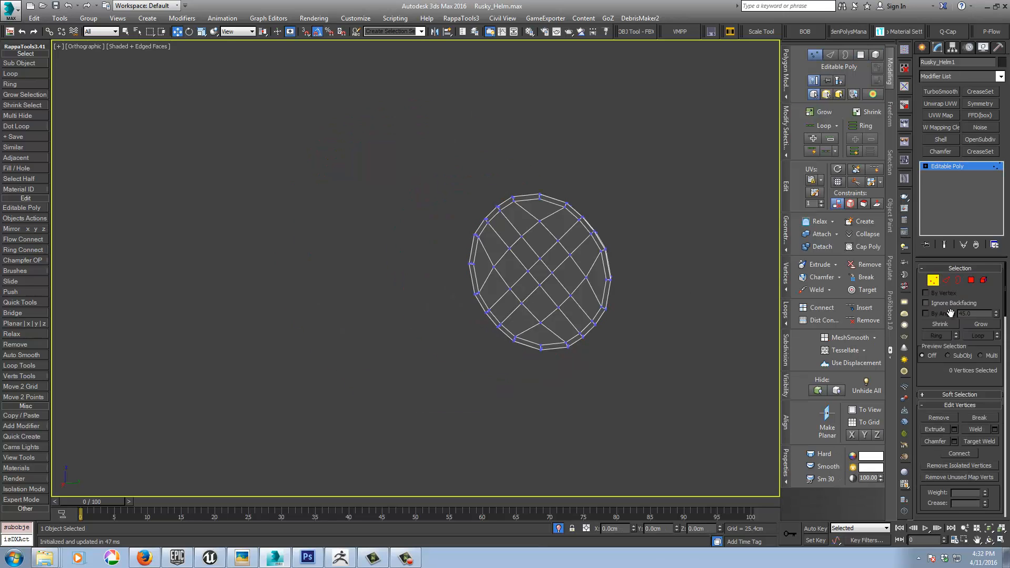
pyautogui.click(970, 280)
pyautogui.click(539, 273)
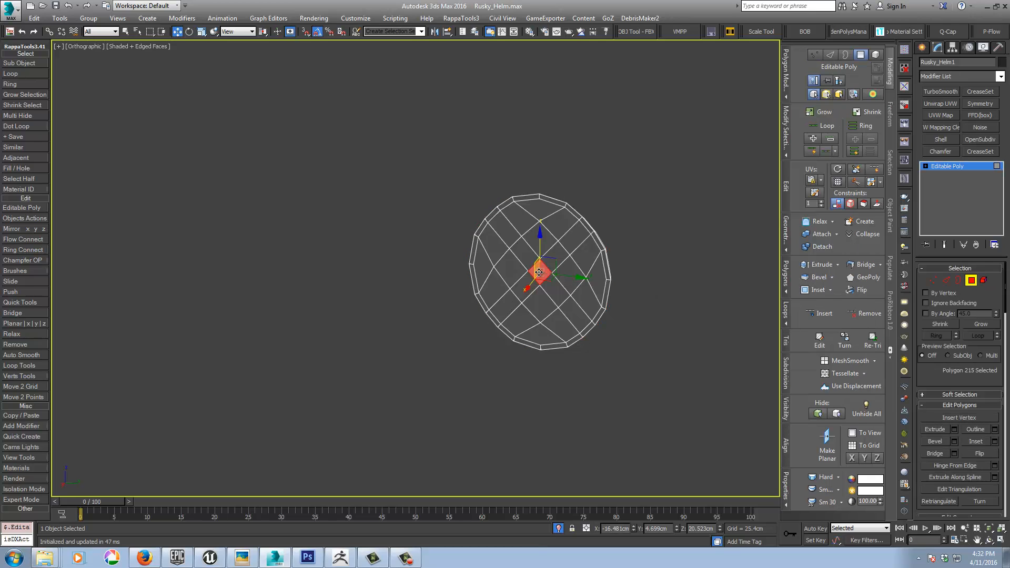
pyautogui.scroll(-4, 542, 315)
pyautogui.moveTo(559, 160); pyautogui.dragTo(548, 304, button='middle')
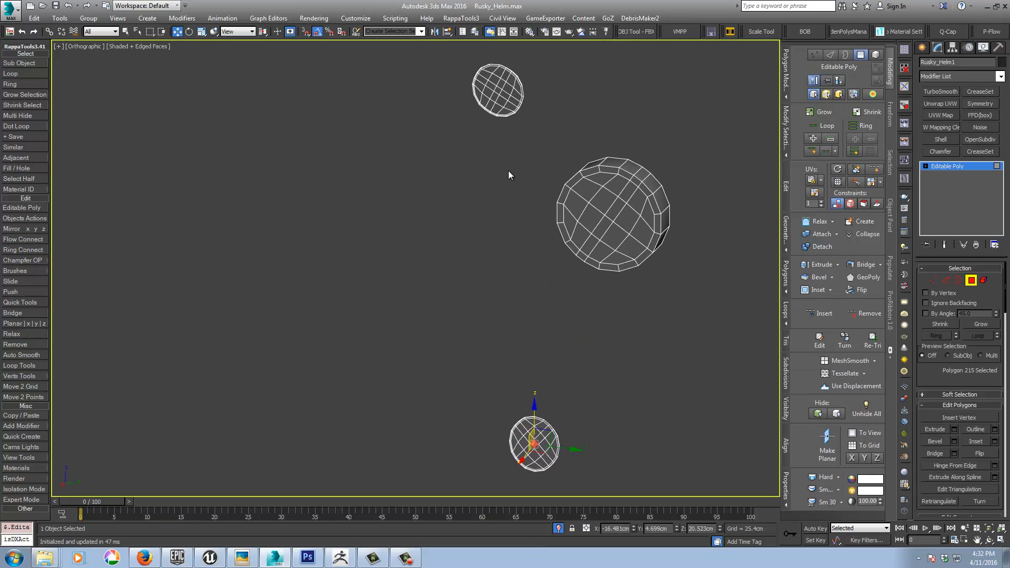
pyautogui.keyDown('ctrl'); pyautogui.click(497, 90); pyautogui.keyUp('ctrl')
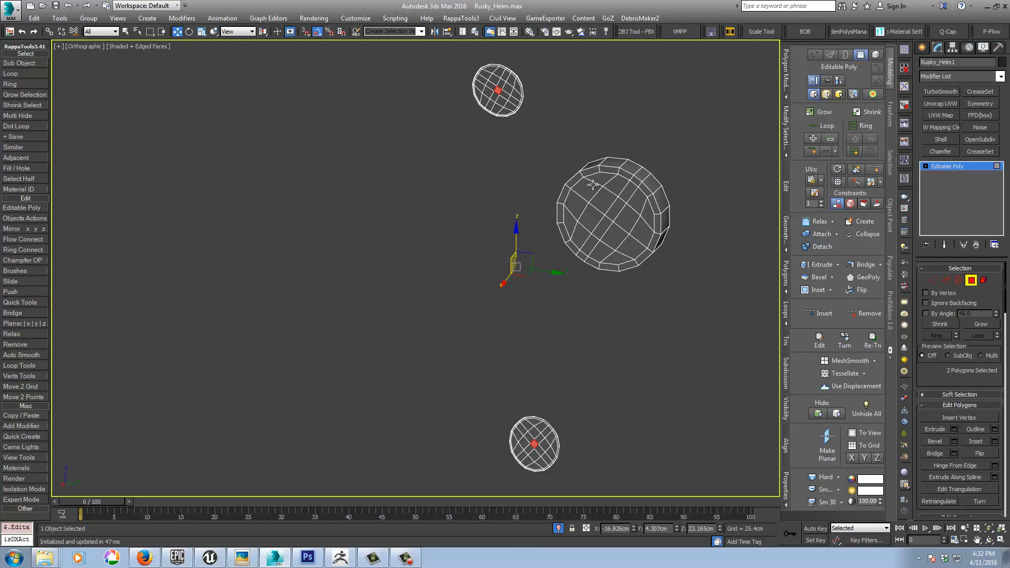
# Step: Select the outer ring of polygons on the back of all three screws and delete them
pyautogui.scroll(5, 593, 184)
pyautogui.click(626, 146)
pyautogui.keyDown('shift'); pyautogui.click(669, 155); pyautogui.keyUp('shift')
pyautogui.moveTo(455, 117); pyautogui.dragTo(542, 382, button='middle')
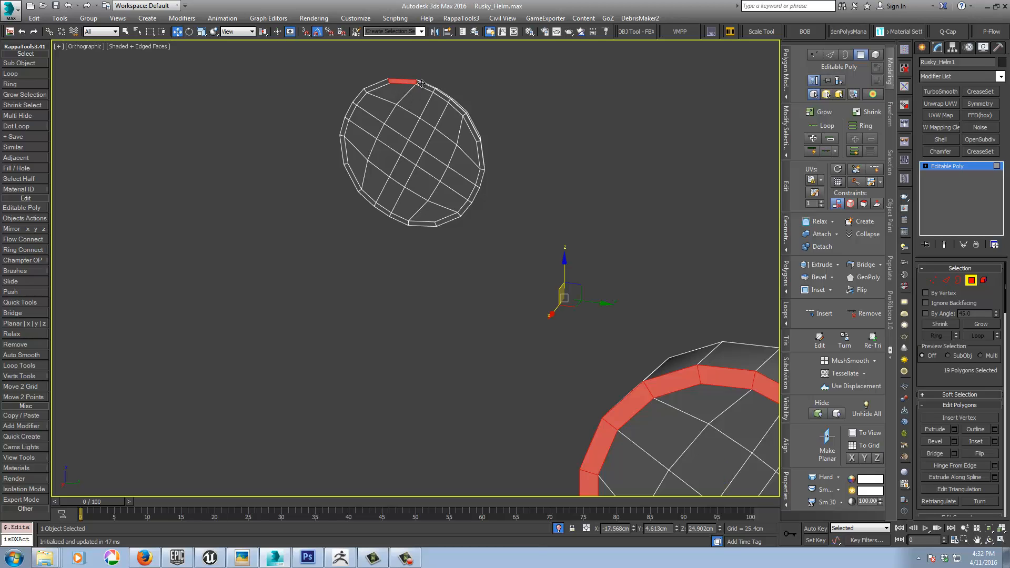
pyautogui.keyDown('shift'); pyautogui.click(421, 84); pyautogui.keyUp('shift')
pyautogui.moveTo(512, 259); pyautogui.dragTo(461, 139, button='middle')
pyautogui.scroll(-4, 462, 141)
pyautogui.moveTo(510, 315); pyautogui.dragTo(471, 214, button='middle')
pyautogui.moveTo(483, 330); pyautogui.dragTo(458, 202, button='middle')
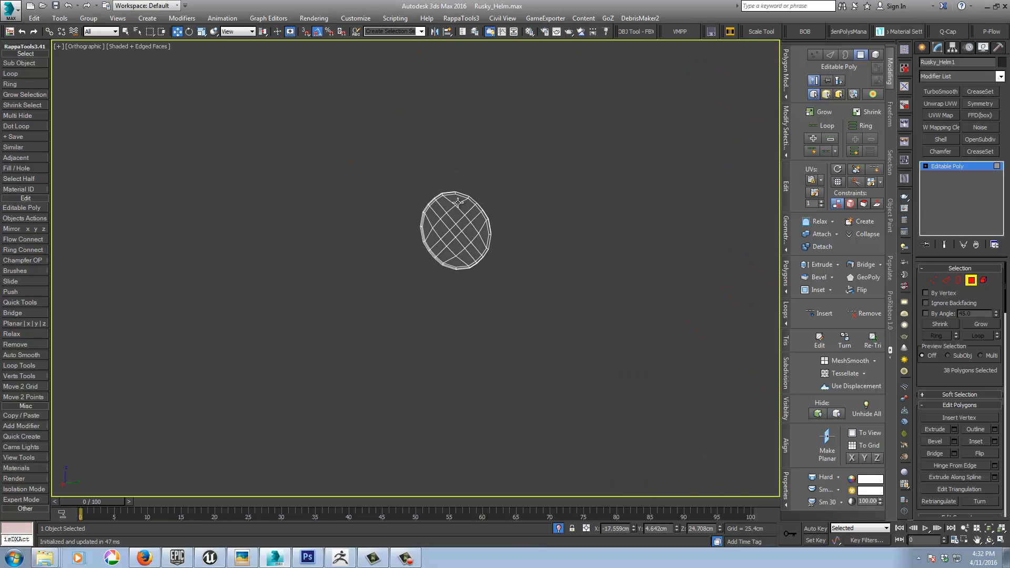
pyautogui.scroll(4, 458, 202)
pyautogui.keyDown('shift'); pyautogui.click(494, 197); pyautogui.keyUp('shift')
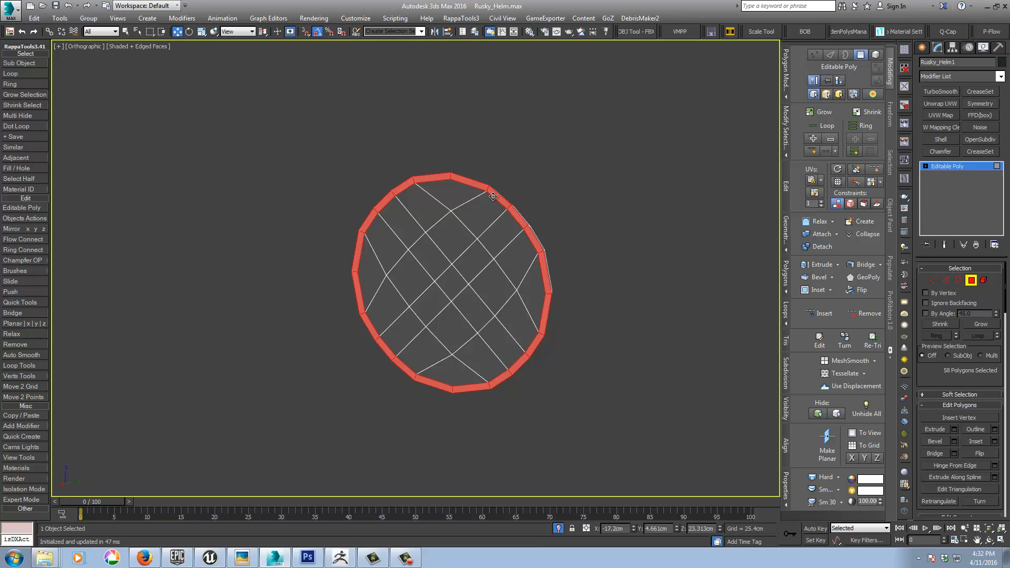
pyautogui.press('Delete')
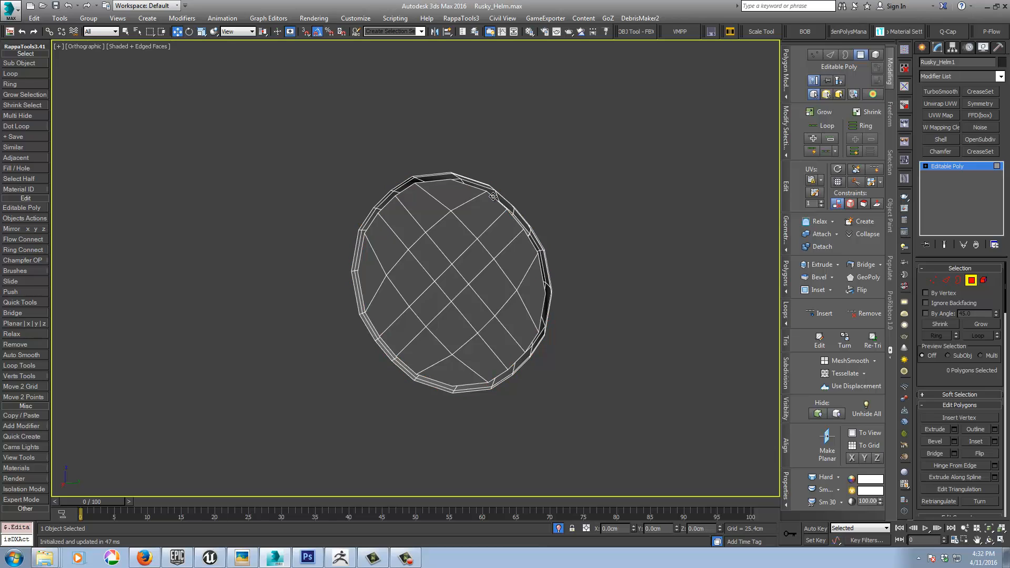
# Step: Select the detached back cap elements of all three screws and delete them
pyautogui.click(983, 280)
pyautogui.click(487, 277)
pyautogui.moveTo(489, 277); pyautogui.dragTo(464, 368, button='middle')
pyautogui.scroll(-2, 474, 327)
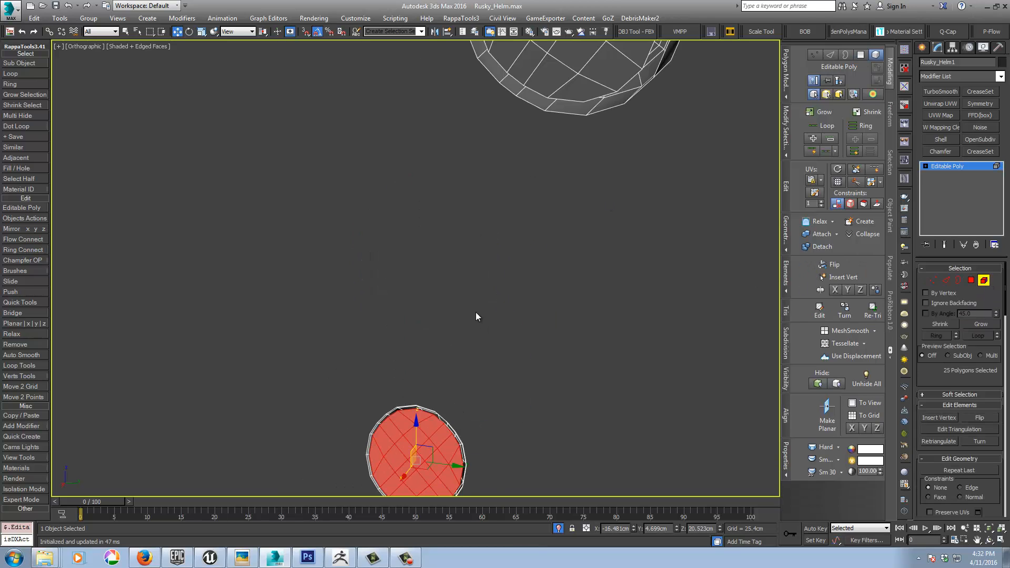
pyautogui.scroll(-2, 475, 313)
pyautogui.keyDown('ctrl'); pyautogui.click(495, 160); pyautogui.keyUp('ctrl')
pyautogui.keyDown('ctrl'); pyautogui.click(413, 49); pyautogui.keyUp('ctrl')
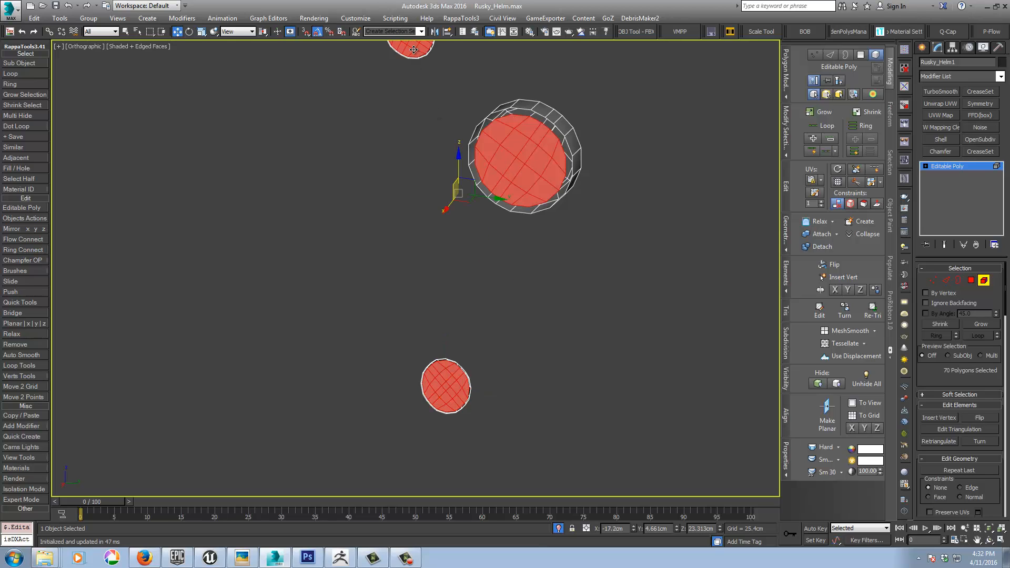
pyautogui.press('Delete')
# Step: Insert supporting edge loops on the front of the large slotted screw with SwiftLoop, and add a TurboSmooth modifier to the object
pyautogui.moveTo(414, 81); pyautogui.dragTo(335, 188, button='middle')
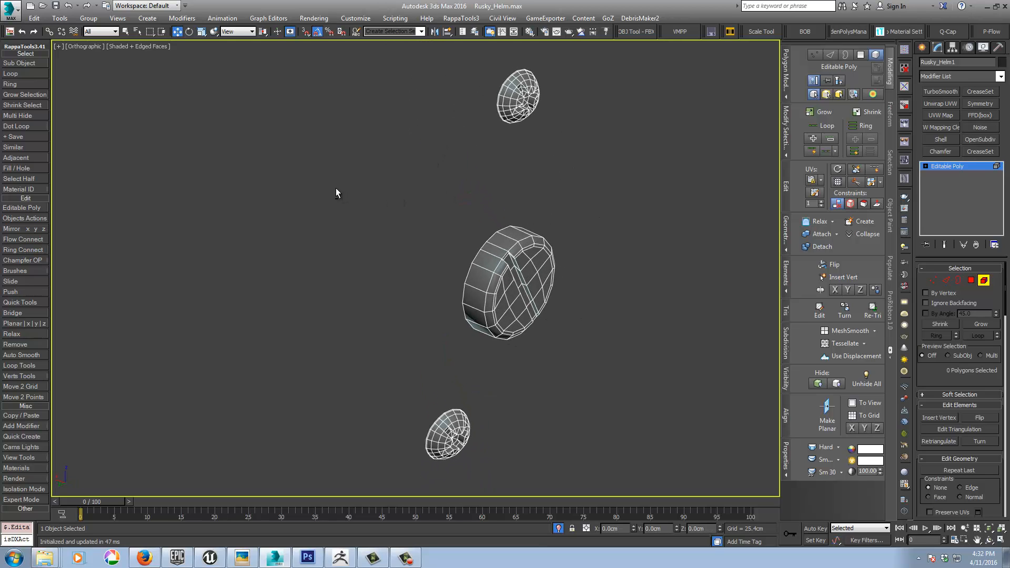
pyautogui.click(874, 169)
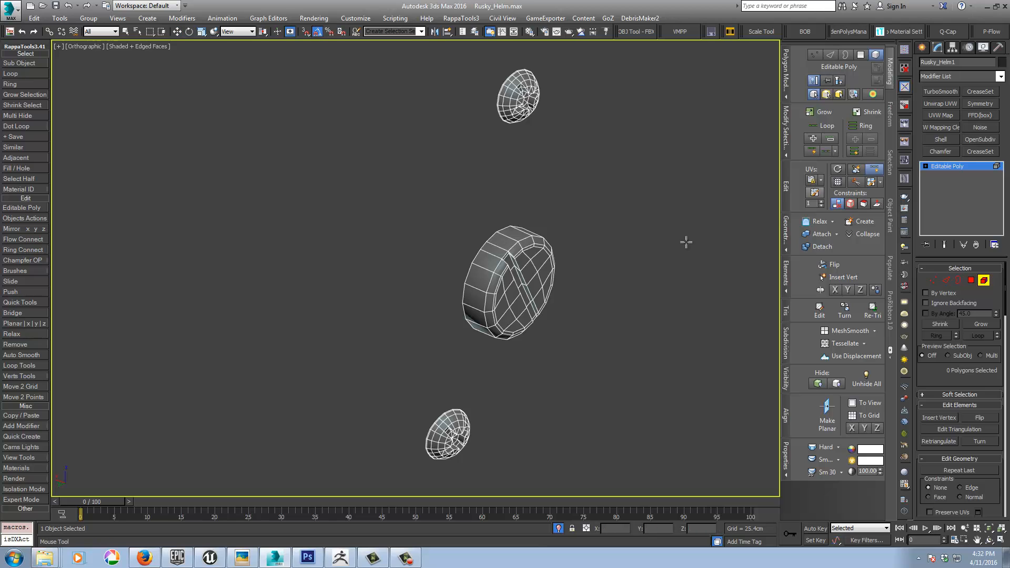
pyautogui.scroll(5, 463, 241)
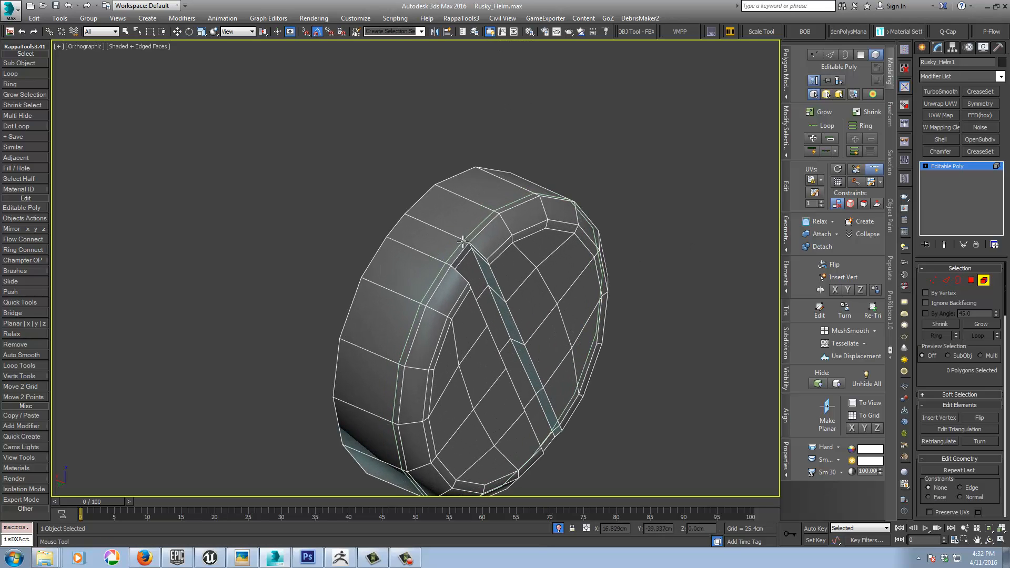
pyautogui.moveTo(498, 239); pyautogui.dragTo(500, 152, button='middle')
pyautogui.scroll(-5, 500, 153)
pyautogui.moveTo(464, 316); pyautogui.dragTo(473, 121, button='middle')
pyautogui.scroll(6, 461, 141)
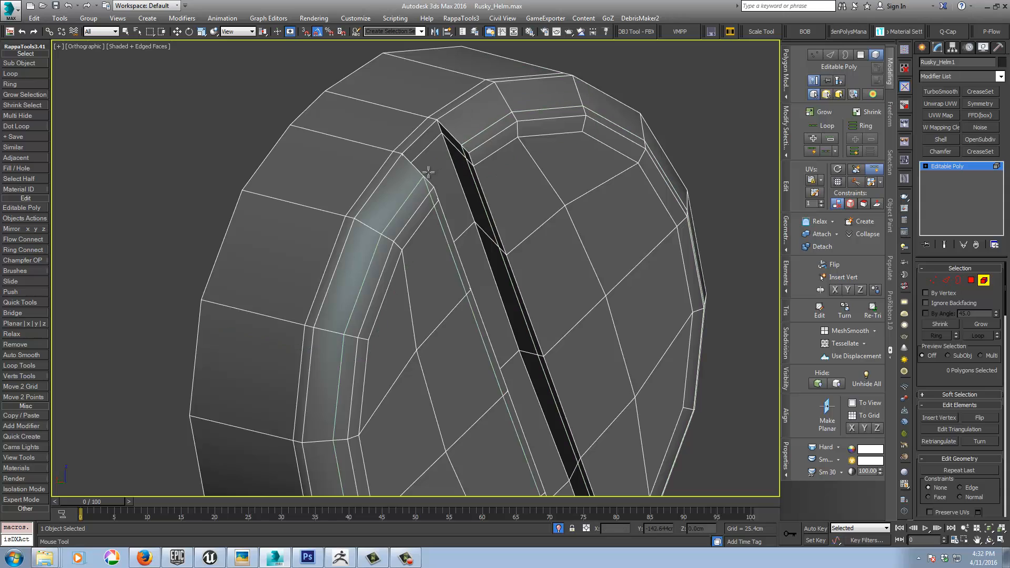
pyautogui.click(433, 178)
pyautogui.moveTo(443, 185); pyautogui.dragTo(438, 184, button='middle')
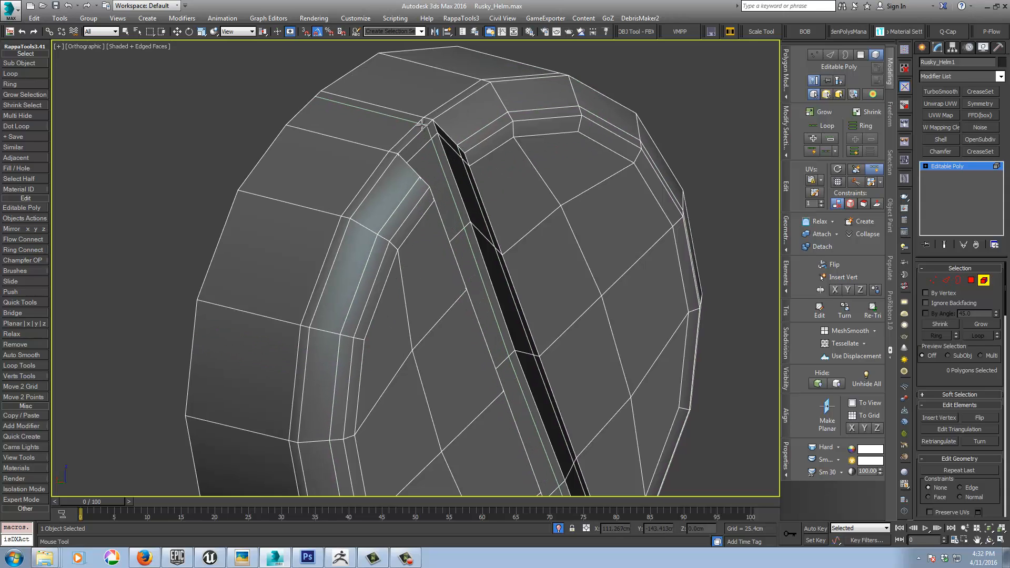
pyautogui.click(946, 166)
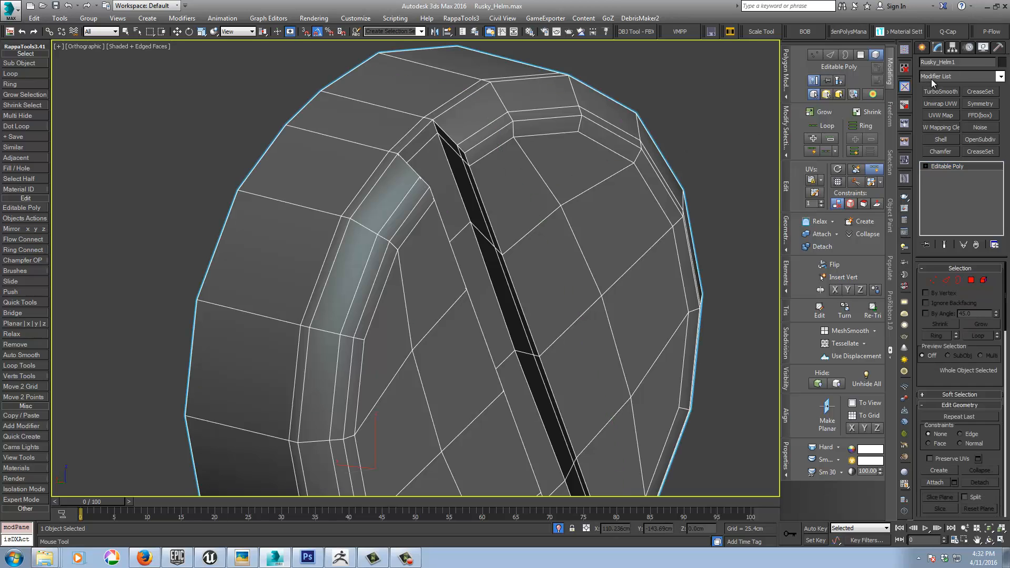
pyautogui.click(933, 92)
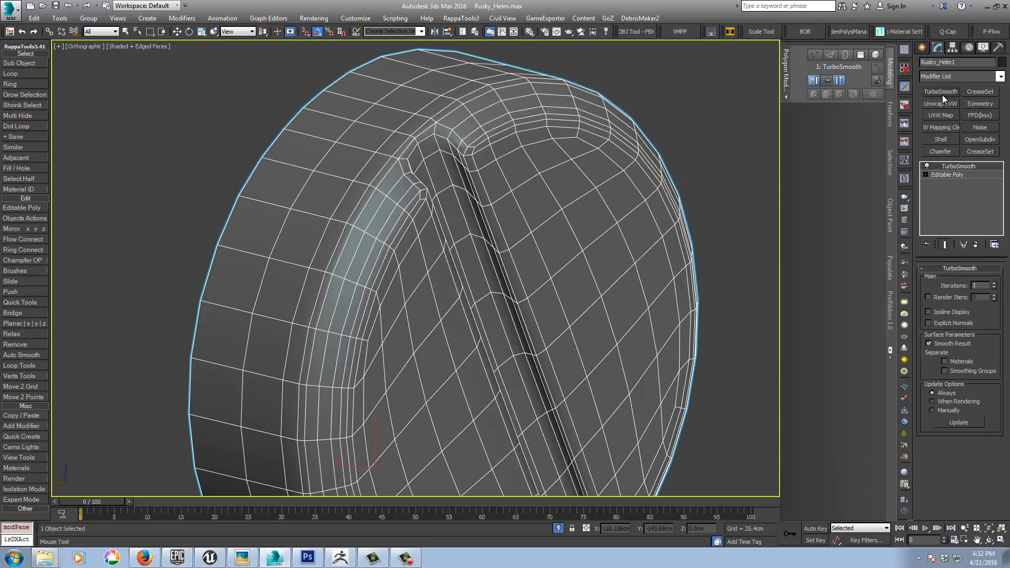
# Step: Return to the Editable Poly level and insert further supporting edge loops along the large screw's slot and rim
pyautogui.click(956, 174)
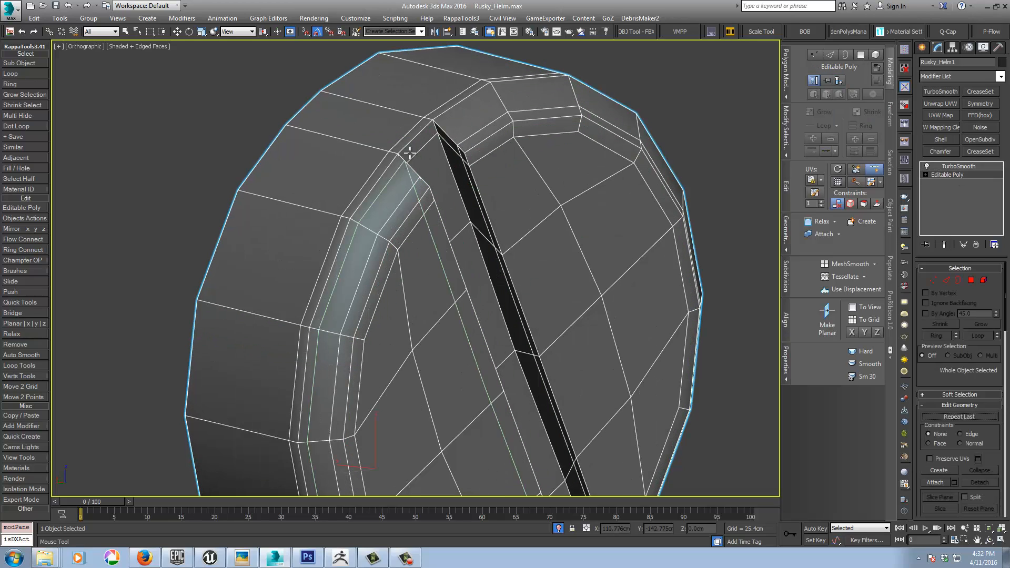
pyautogui.click(443, 130)
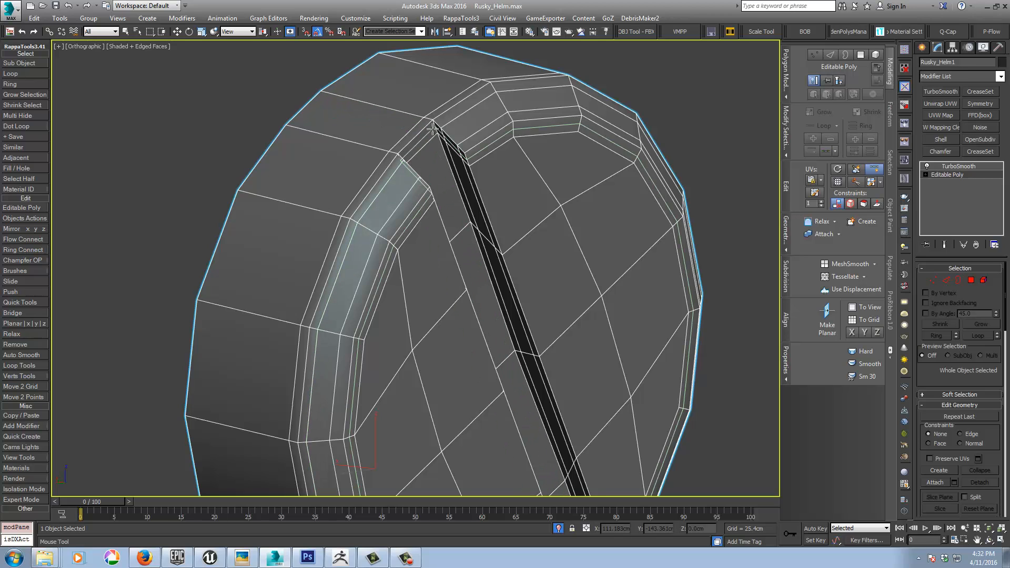
pyautogui.click(412, 149)
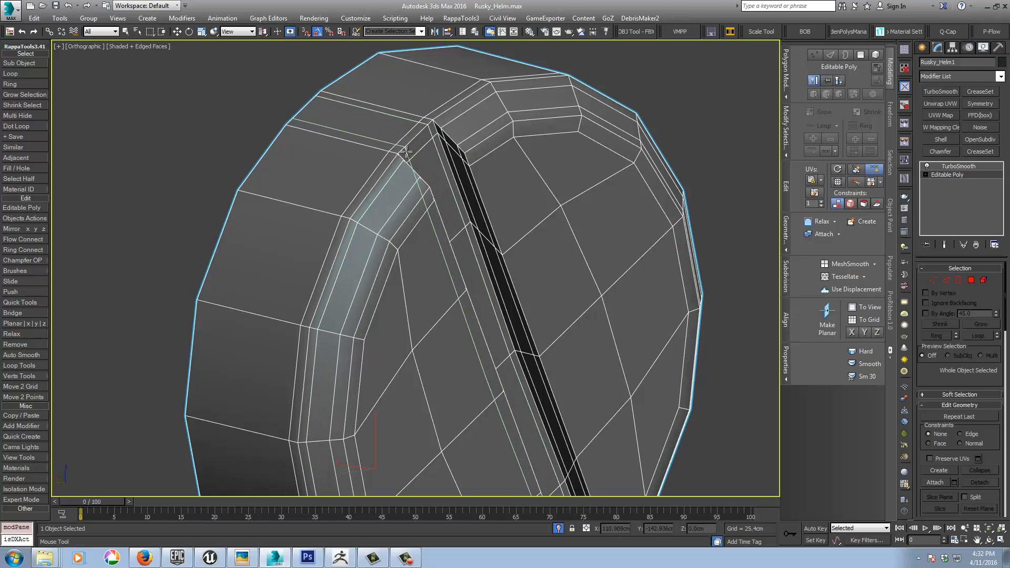
pyautogui.click(406, 151)
pyautogui.keyDown('alt'); pyautogui.moveTo(463, 347); pyautogui.dragTo(641, 347, button='middle'); pyautogui.keyUp('alt')
# Step: Set the screws' TurboSmooth to 2 iterations and view the smoothed result without edged faces
pyautogui.click(957, 168)
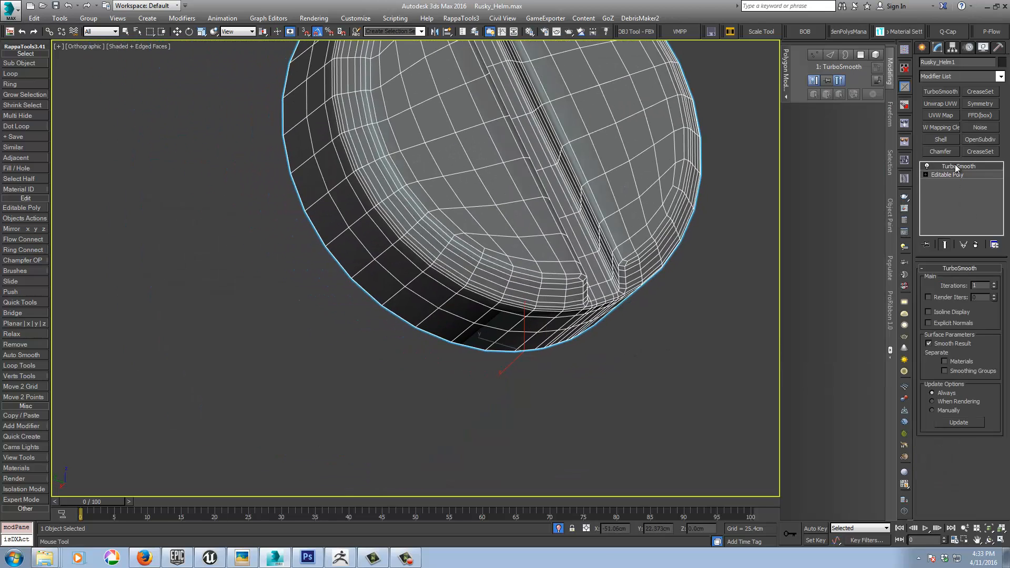
pyautogui.press('w')
pyautogui.keyDown('alt'); pyautogui.moveTo(729, 350); pyautogui.dragTo(601, 367, button='middle'); pyautogui.keyUp('alt')
pyautogui.press('F4')
pyautogui.scroll(-8, 599, 361)
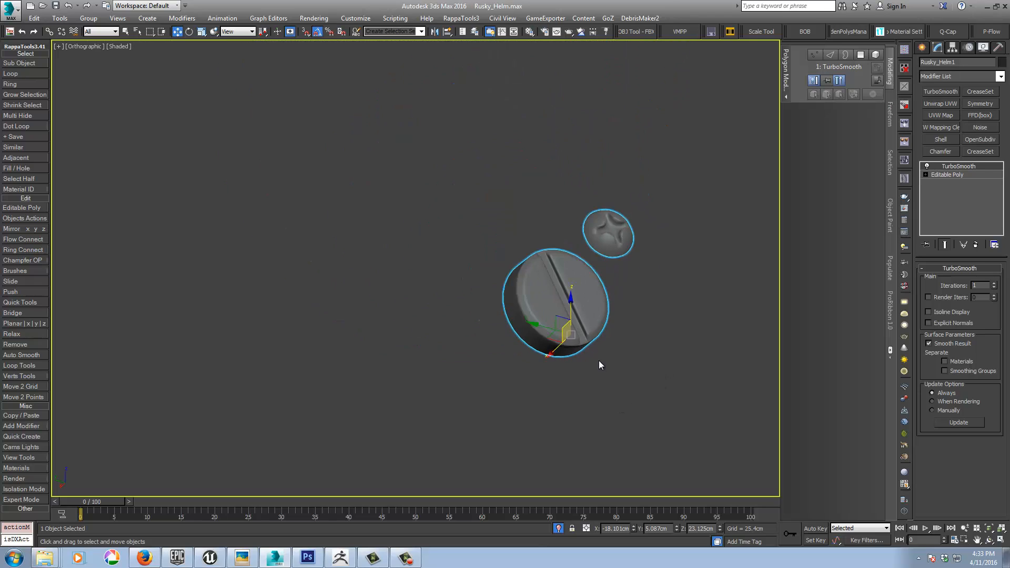
pyautogui.scroll(2, 582, 374)
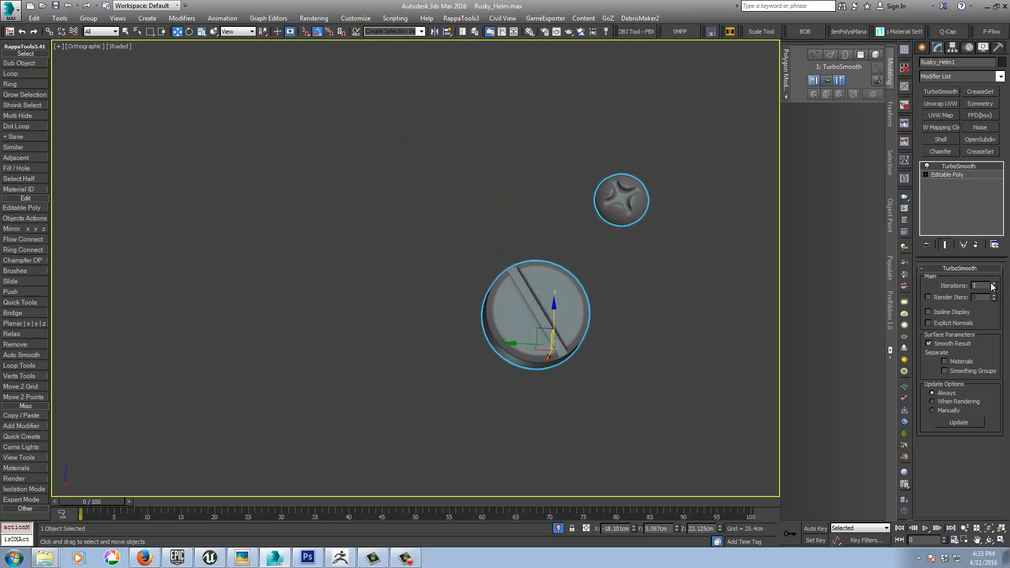
pyautogui.moveTo(666, 428); pyautogui.dragTo(613, 393, button='middle')
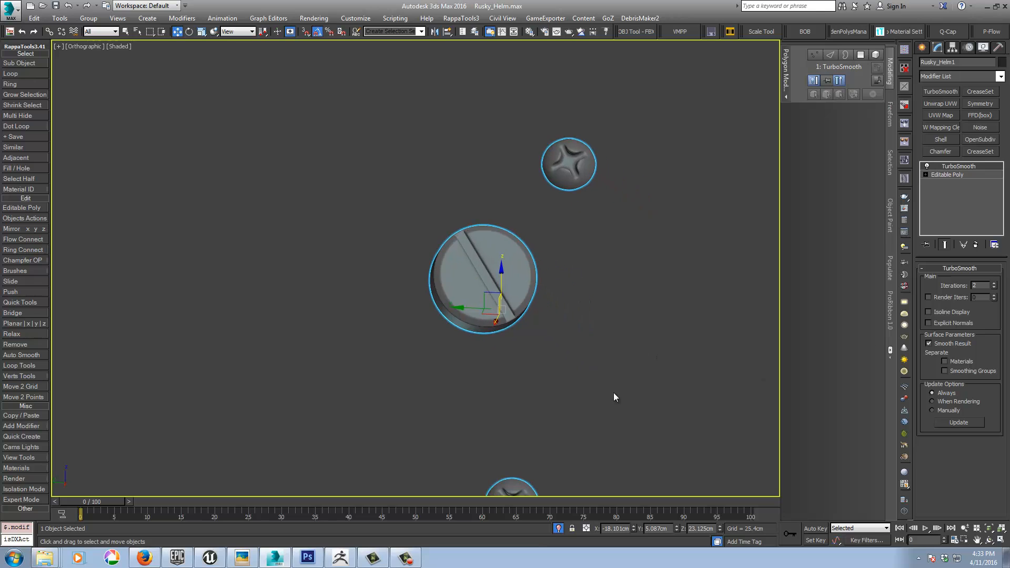
# Step: Exit isolation and stretch the large screw element along its local Z axis through the visor's pivot recess
pyautogui.click(560, 528)
pyautogui.scroll(2, 613, 274)
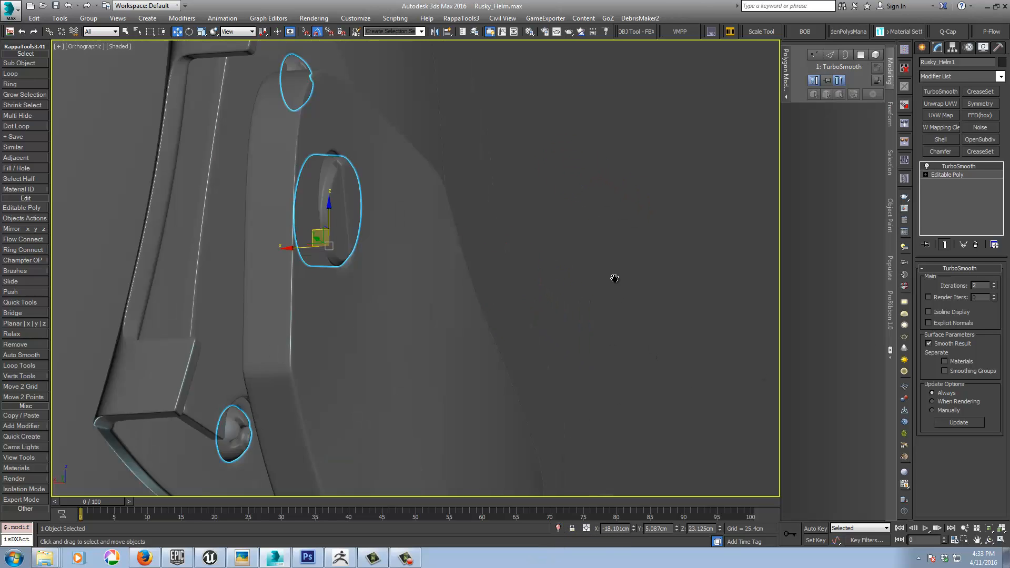
pyautogui.scroll(-2, 614, 275)
pyautogui.moveTo(614, 276)
pyautogui.keyDown('alt'); pyautogui.mouseDown(button='middle')
pyautogui.moveTo(572, 339)
pyautogui.moveTo(519, 348)
pyautogui.moveTo(546, 350)
pyautogui.moveTo(490, 366)
pyautogui.moveTo(509, 359)
pyautogui.moveTo(509, 389)
pyautogui.moveTo(533, 400)
pyautogui.moveTo(519, 333)
pyautogui.mouseUp(button='middle'); pyautogui.keyUp('alt')
pyautogui.keyDown('alt'); pyautogui.moveTo(519, 333); pyautogui.dragTo(489, 248, button='middle'); pyautogui.keyUp('alt')
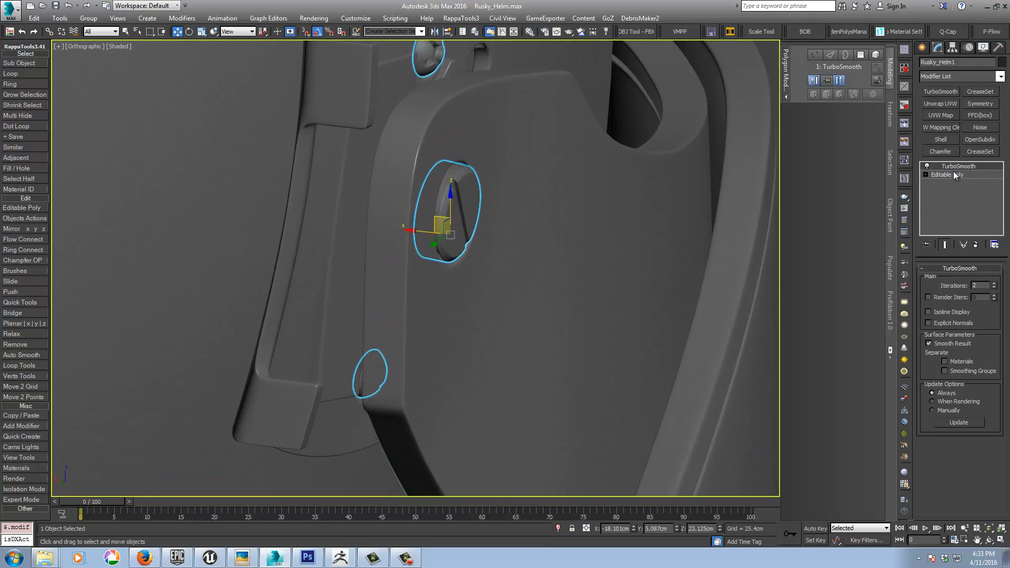
pyautogui.click(947, 174)
pyautogui.click(983, 280)
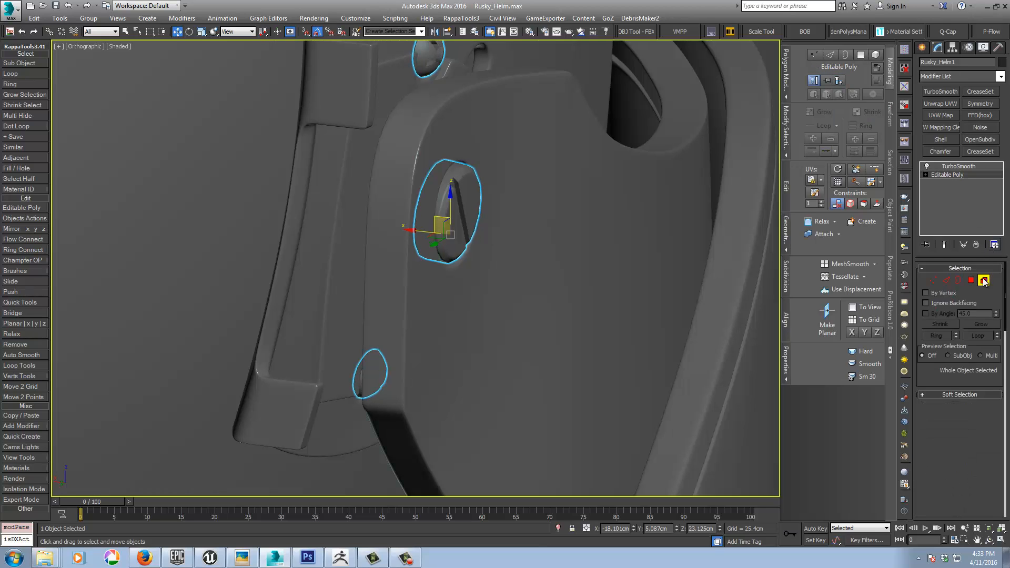
pyautogui.click(448, 182)
pyautogui.rightClick(453, 219)
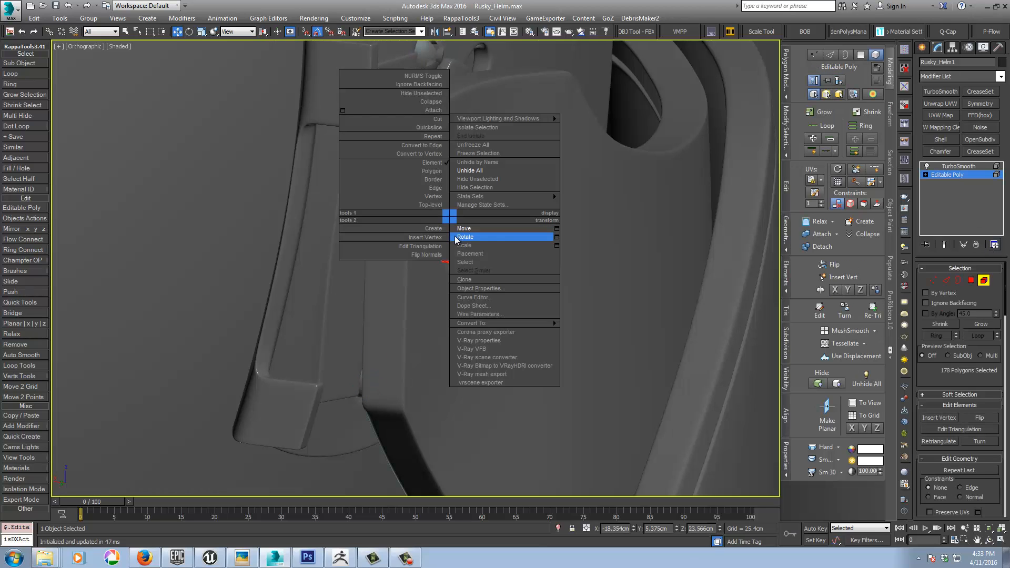
pyautogui.click(501, 244)
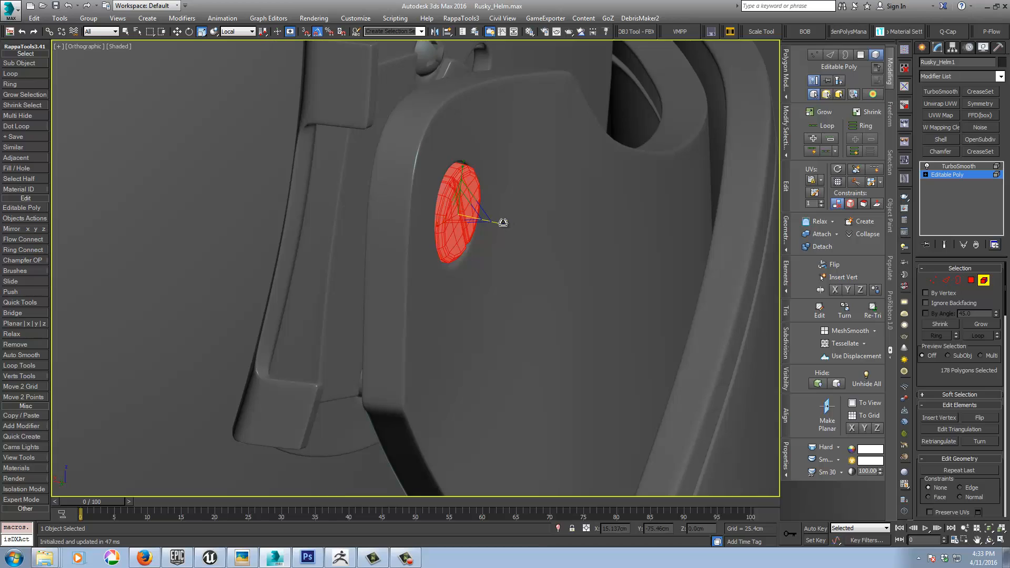
pyautogui.moveTo(500, 223); pyautogui.dragTo(632, 224)
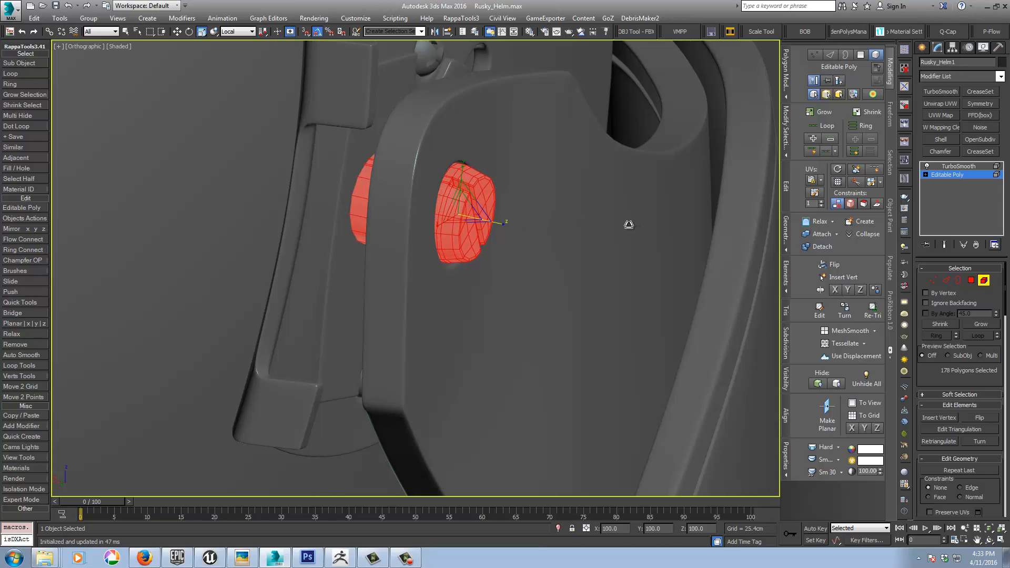
# Step: Move the large screw element along X to about -18.59 cm in the pivot recess, and return to the TurboSmooth level
pyautogui.keyDown('alt'); pyautogui.moveTo(628, 225); pyautogui.dragTo(518, 282, button='middle'); pyautogui.keyUp('alt')
pyautogui.rightClick(517, 283)
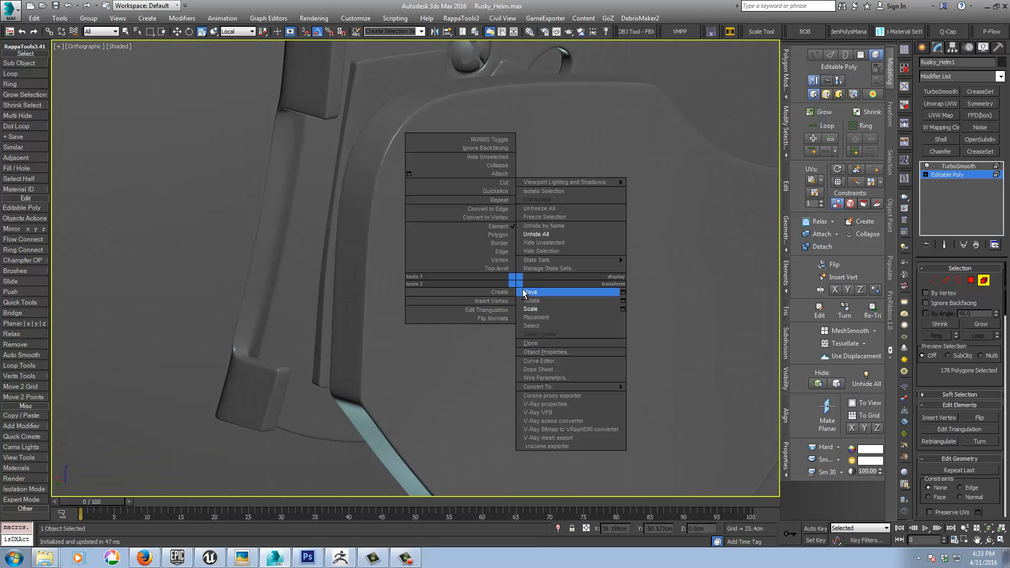
pyautogui.click(524, 293)
pyautogui.moveTo(434, 207); pyautogui.dragTo(442, 205)
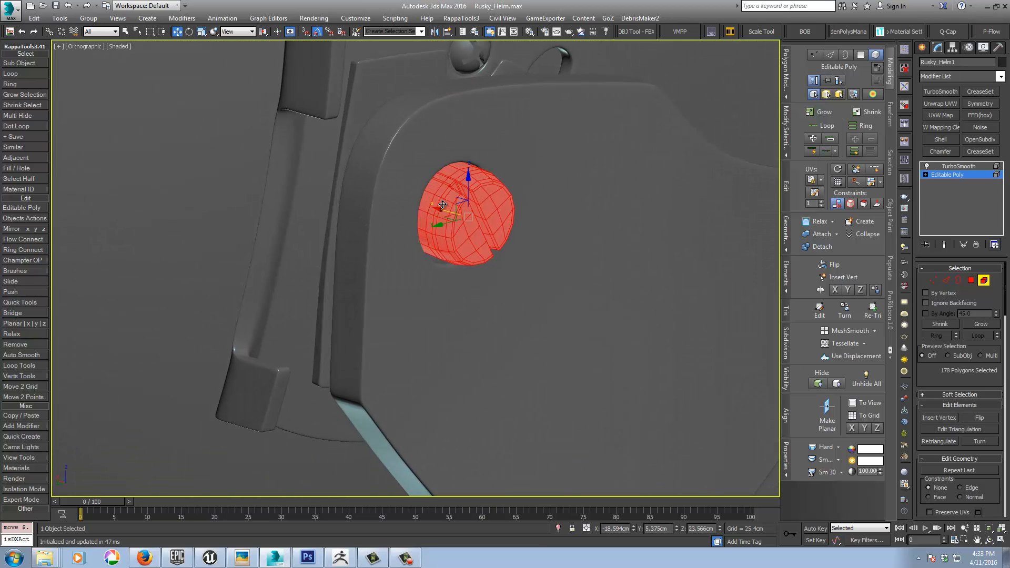
pyautogui.click(965, 166)
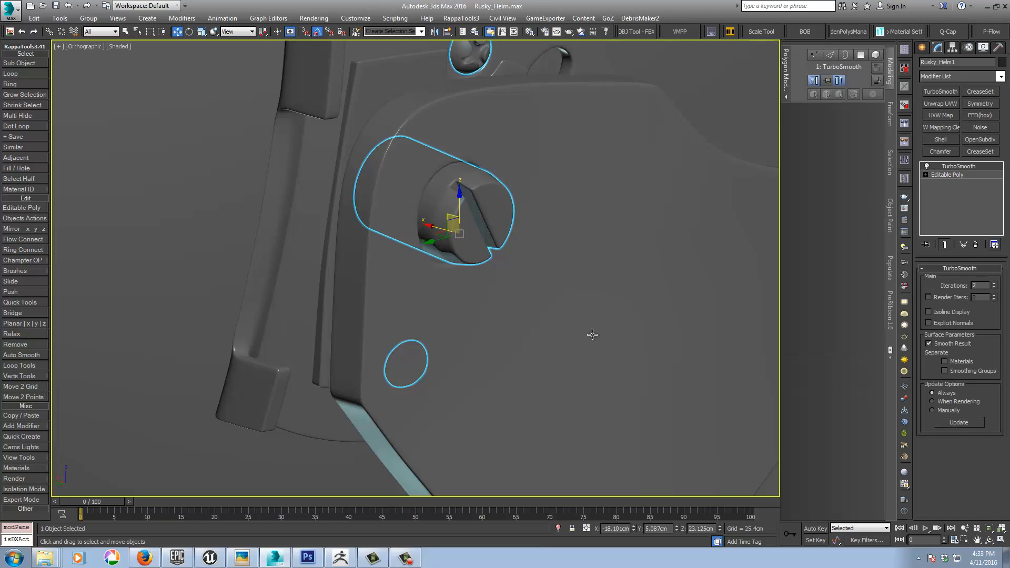
# Step: Deselect the screws, then select the helmet shell and isolate it
pyautogui.moveTo(590, 333); pyautogui.dragTo(482, 300, button='middle')
pyautogui.scroll(-6, 483, 300)
pyautogui.keyDown('alt'); pyautogui.moveTo(578, 303); pyautogui.dragTo(494, 333, button='middle'); pyautogui.keyUp('alt')
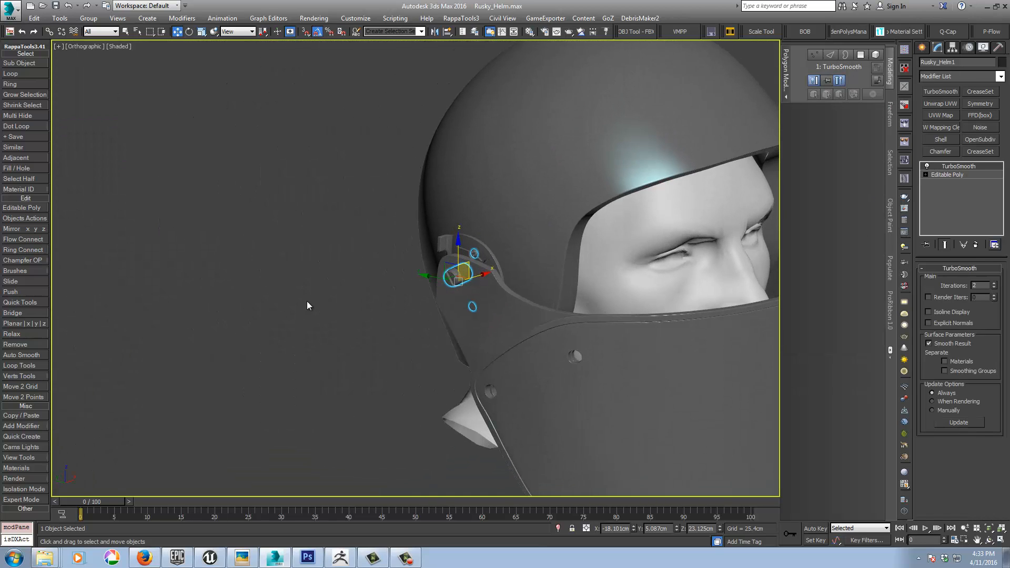
pyautogui.click(307, 301)
pyautogui.moveTo(376, 301); pyautogui.dragTo(270, 259, button='middle')
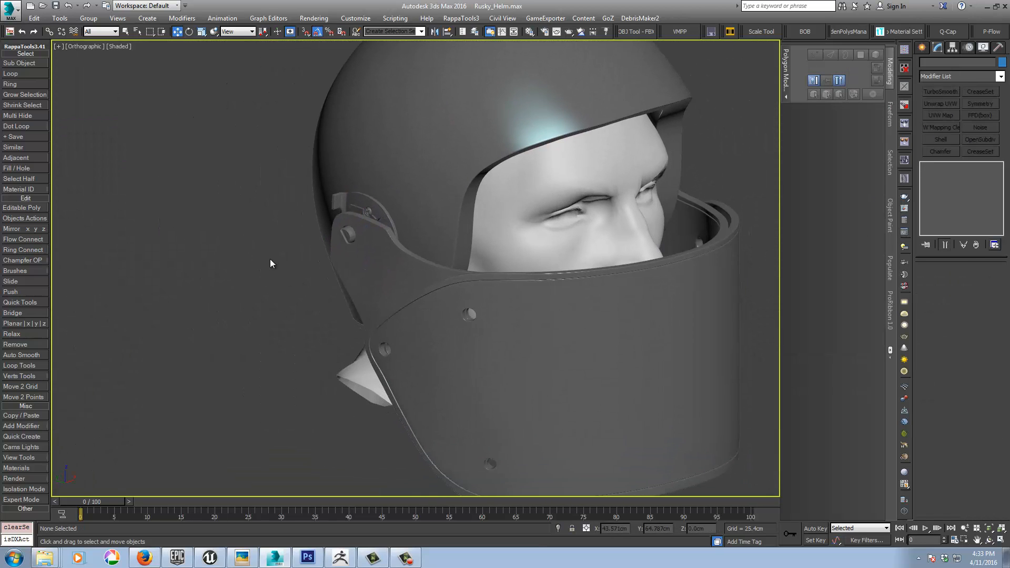
pyautogui.click(440, 141)
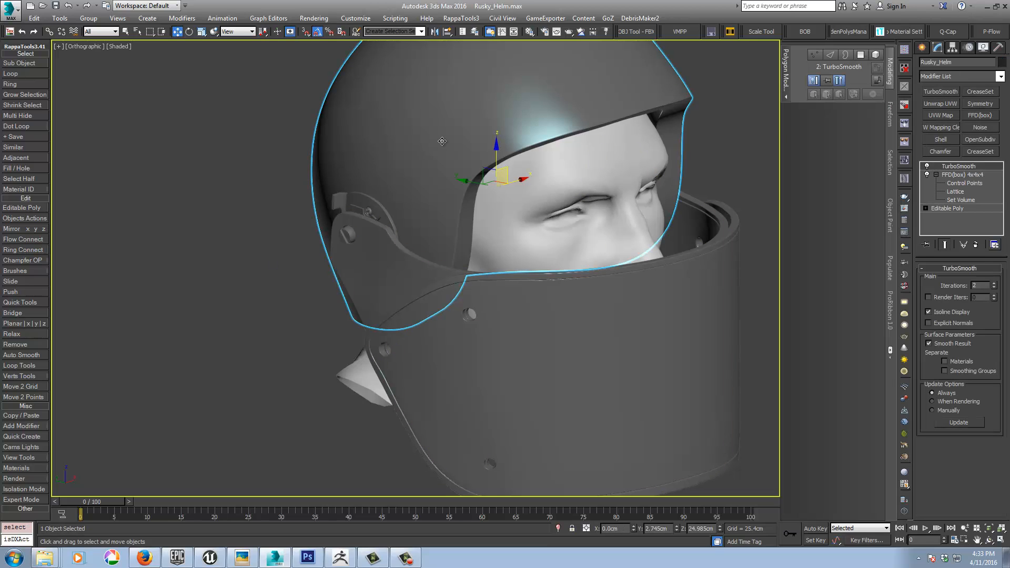
pyautogui.click(557, 528)
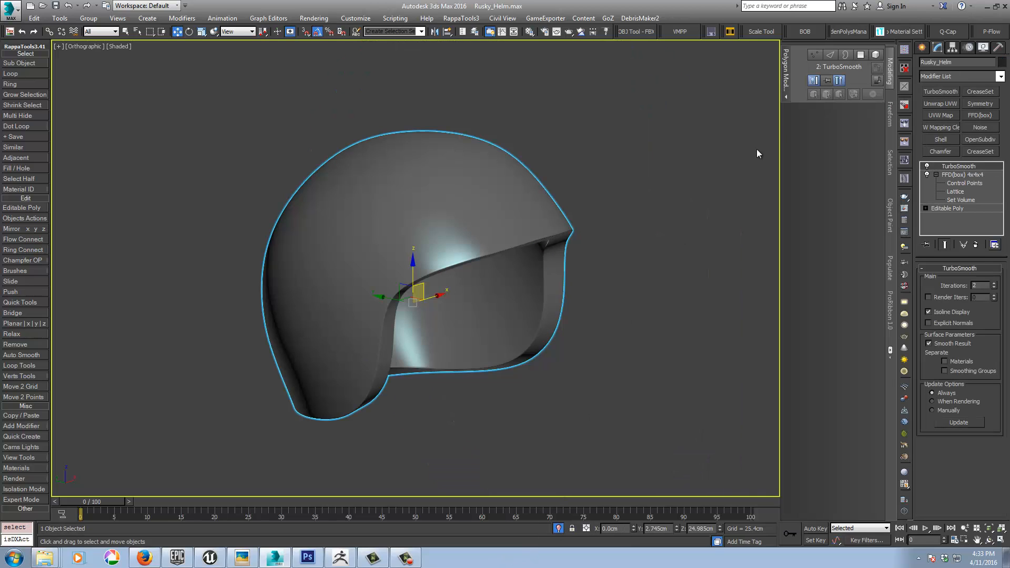
# Step: On the helmet's Editable Poly level, show edged faces and select the polygon loop running around the outer rim
pyautogui.click(955, 207)
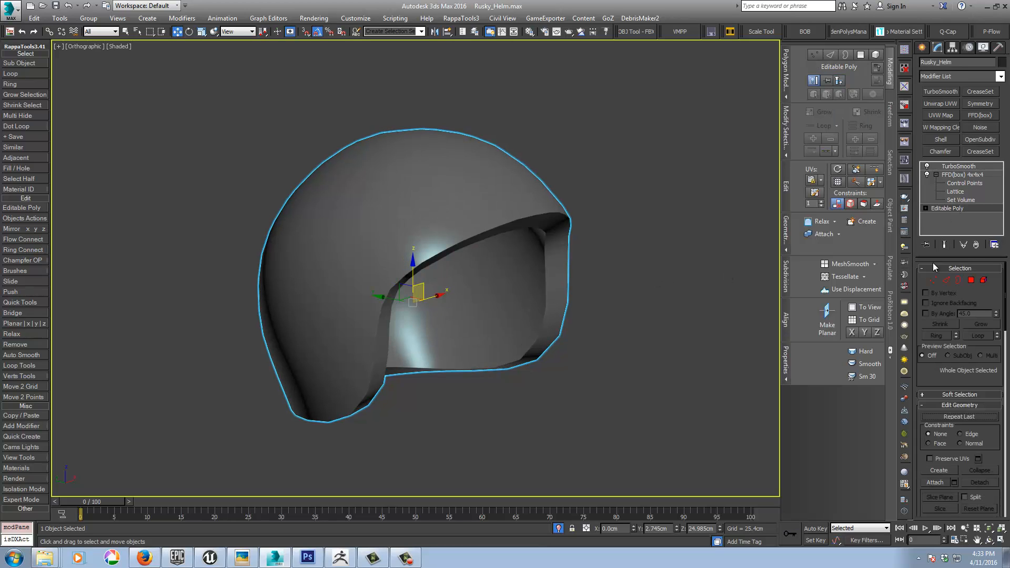
pyautogui.click(972, 280)
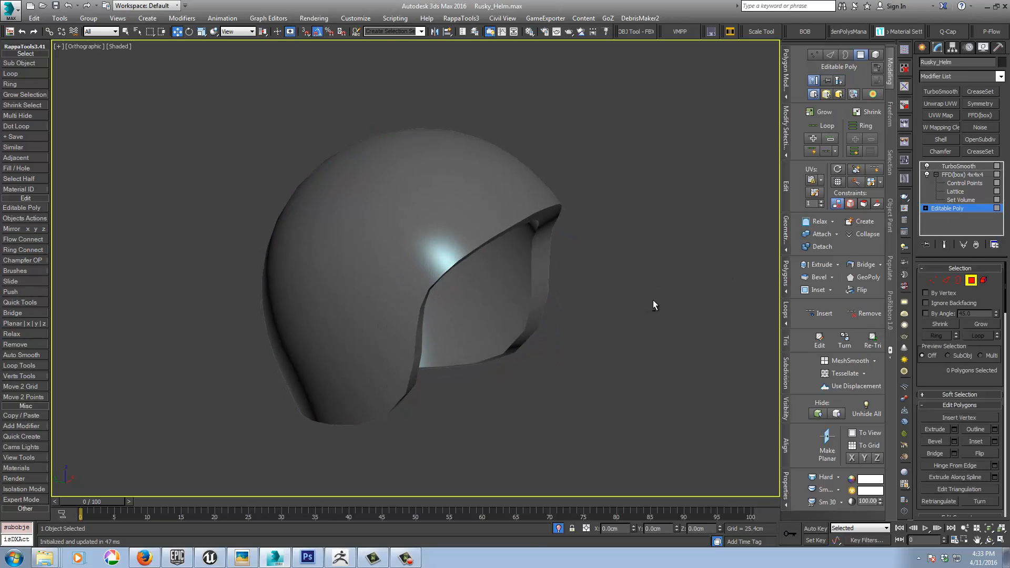
pyautogui.press('F4')
pyautogui.click(448, 257)
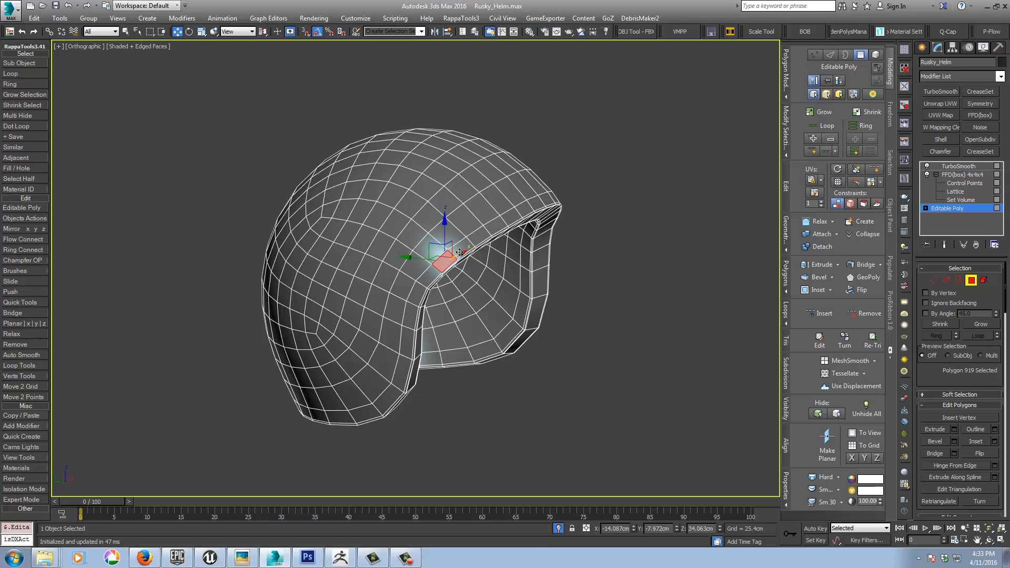
pyautogui.keyDown('shift'); pyautogui.click(459, 249); pyautogui.keyUp('shift')
pyautogui.keyDown('alt'); pyautogui.moveTo(463, 252); pyautogui.dragTo(452, 273, button='middle'); pyautogui.keyUp('alt')
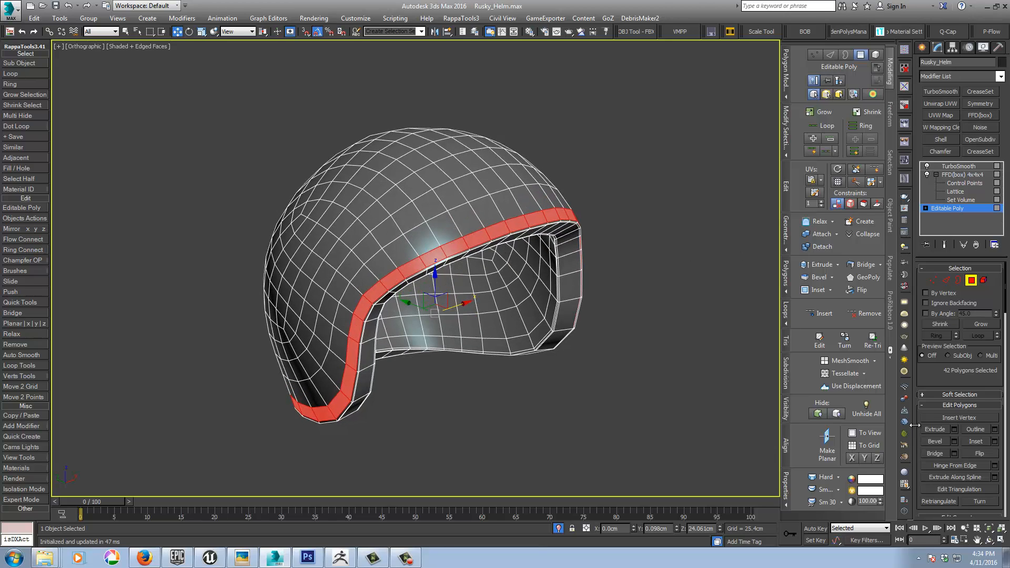
# Step: Detach the selected rim polygons as a cloned, separate object named Object002
pyautogui.scroll(-5, 917, 417)
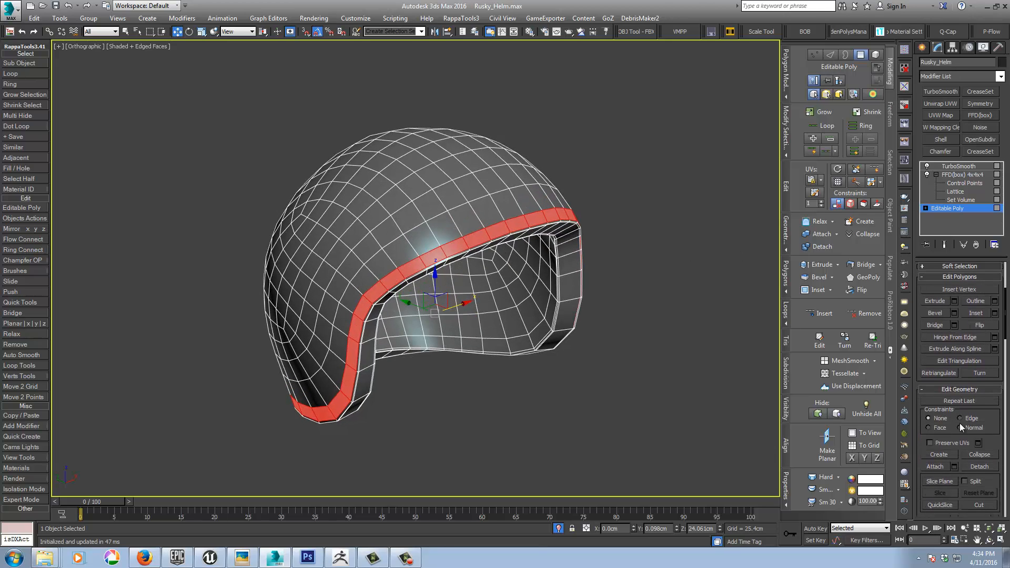
pyautogui.click(978, 467)
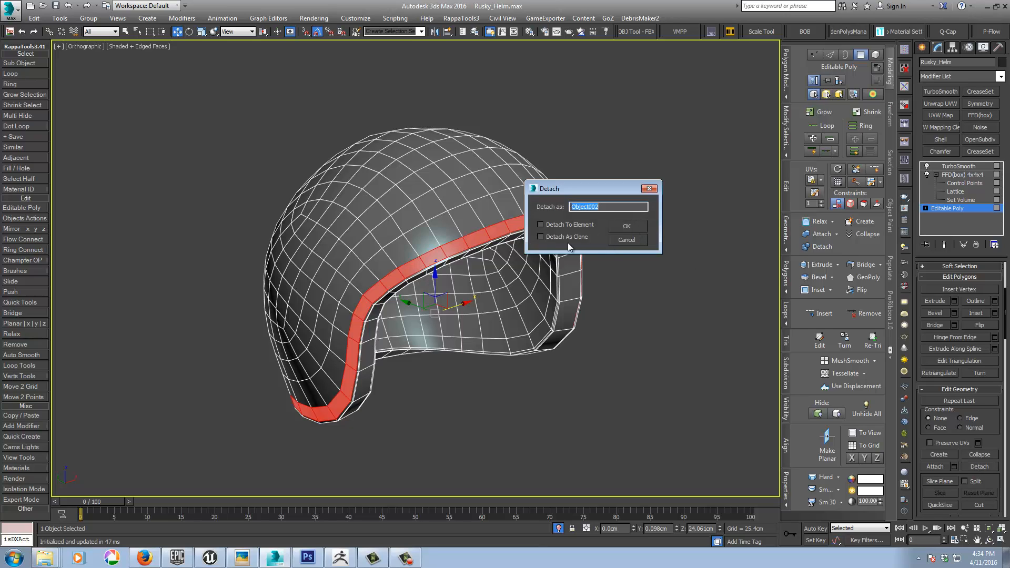
pyautogui.click(614, 227)
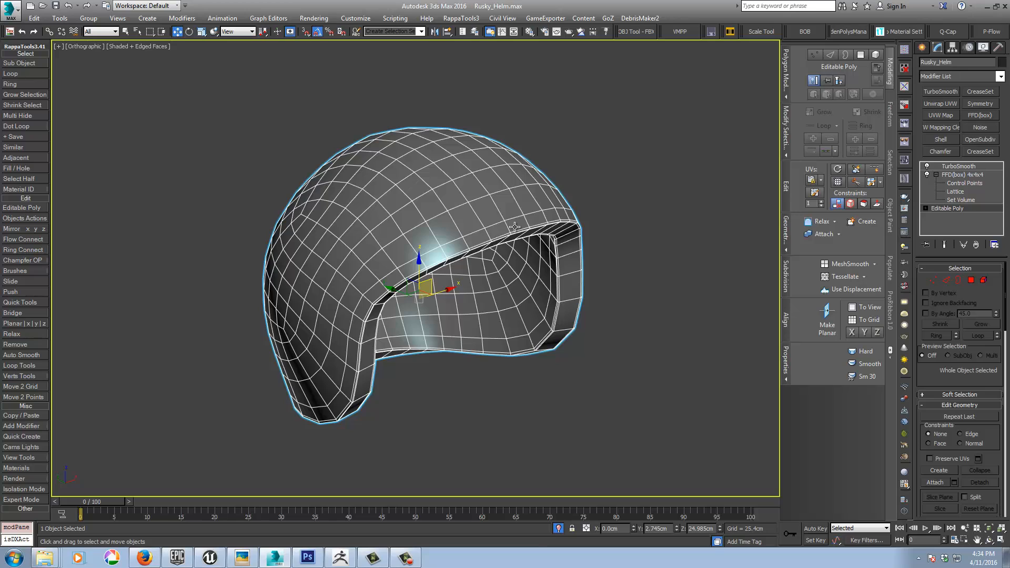
# Step: Copy the helmet's FFD(box) 4x4x4 modifier and paste it onto the detached rim strip
pyautogui.press('pageup')
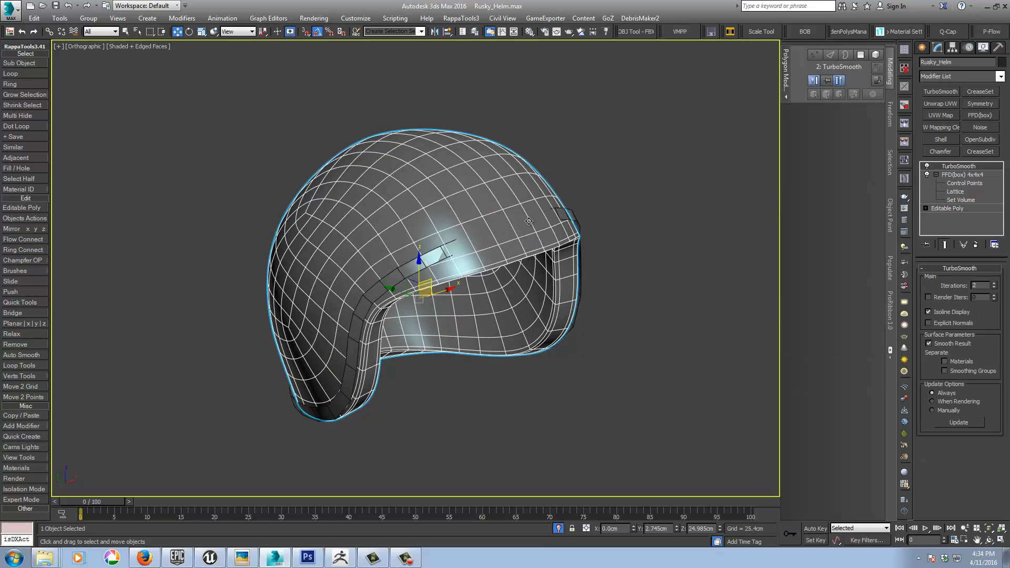
pyautogui.rightClick(958, 174)
pyautogui.click(903, 219)
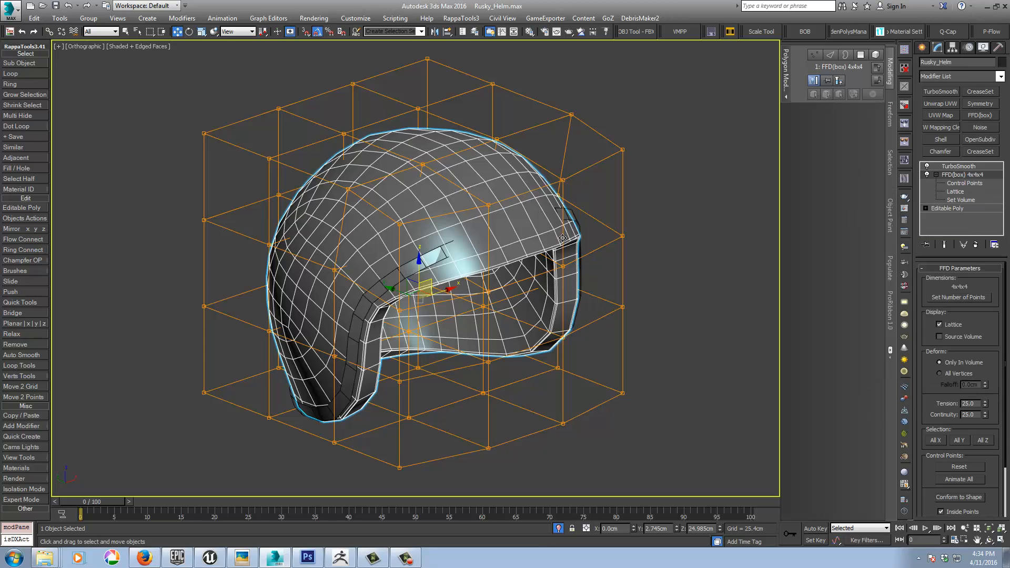
pyautogui.click(573, 216)
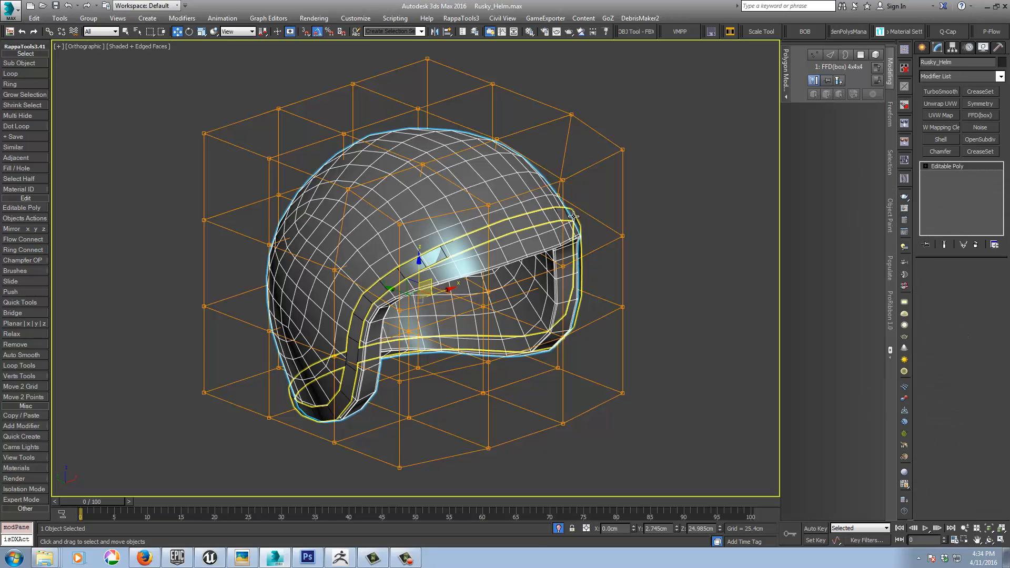
pyautogui.rightClick(954, 169)
pyautogui.click(947, 180)
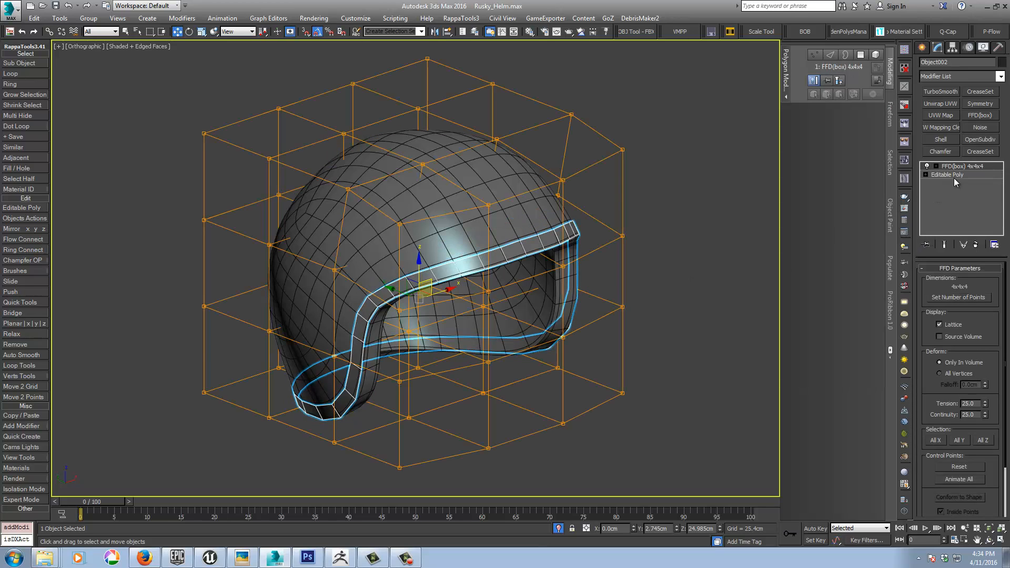
pyautogui.click(955, 174)
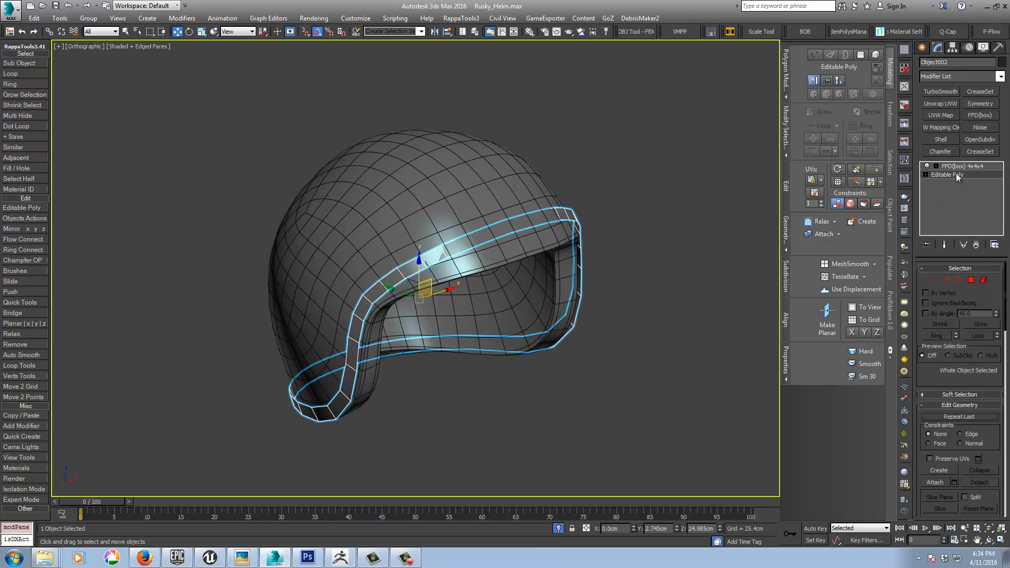
pyautogui.click(943, 246)
pyautogui.scroll(4, 556, 274)
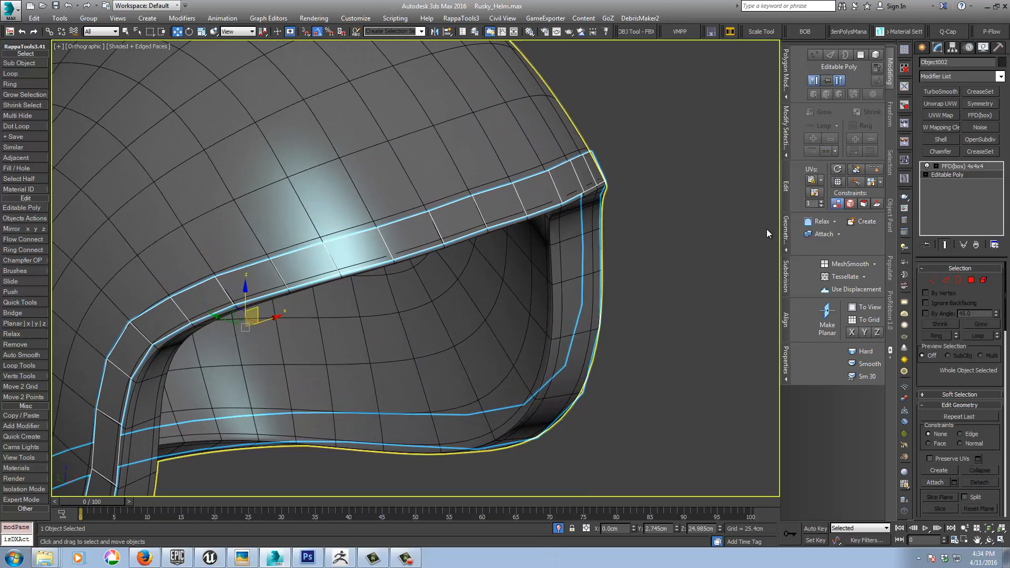
pyautogui.click(971, 280)
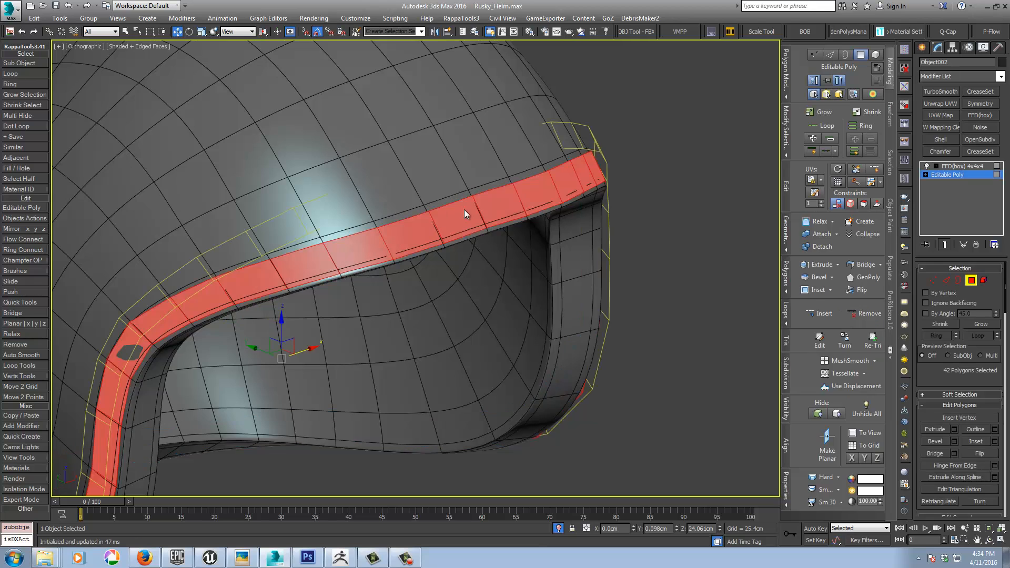
pyautogui.moveTo(463, 209)
pyautogui.keyDown('alt'); pyautogui.mouseDown(button='middle')
pyautogui.moveTo(499, 202)
pyautogui.moveTo(477, 208)
pyautogui.mouseUp(button='middle'); pyautogui.keyUp('alt')
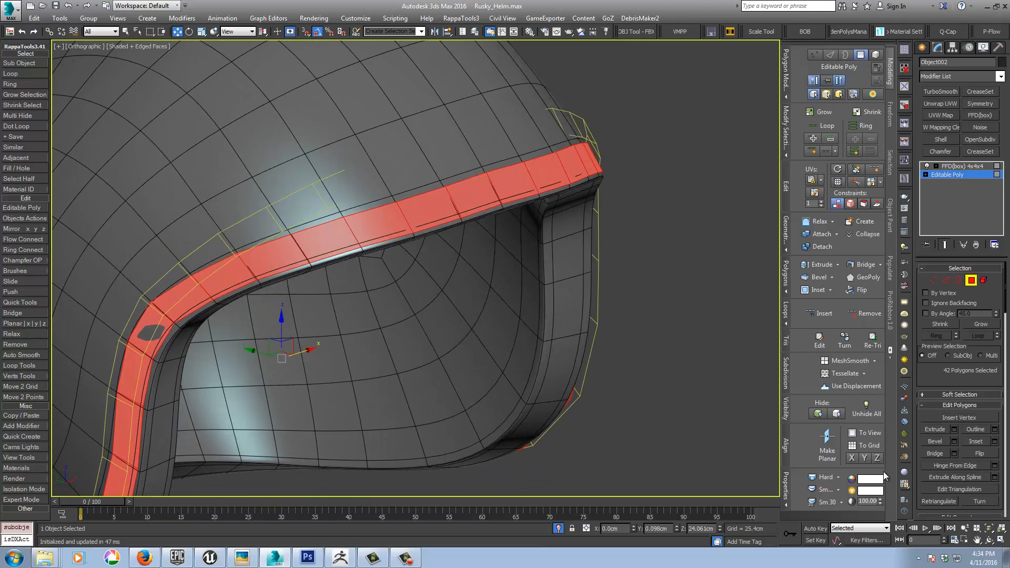
pyautogui.click(957, 428)
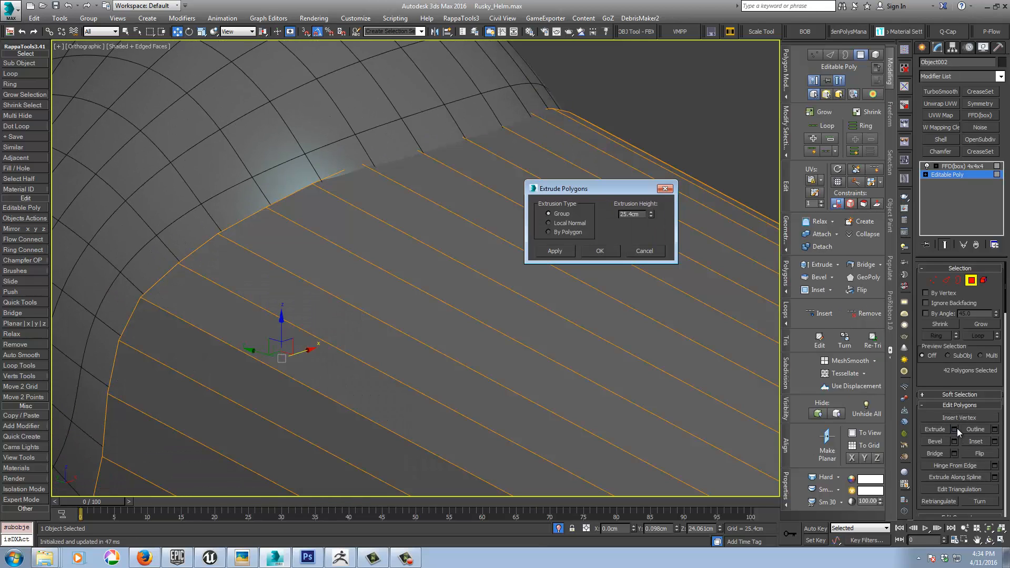
pyautogui.click(548, 222)
pyautogui.rightClick(651, 215)
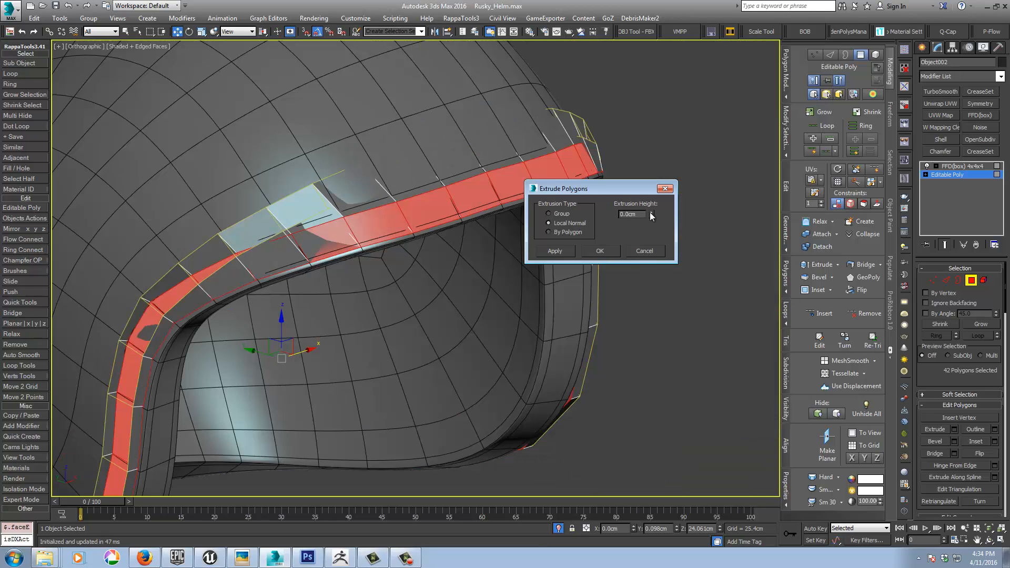
pyautogui.moveTo(651, 215); pyautogui.dragTo(651, 212)
pyautogui.moveTo(396, 248)
pyautogui.keyDown('alt'); pyautogui.mouseDown(button='middle')
pyautogui.moveTo(424, 253)
pyautogui.moveTo(375, 203)
pyautogui.moveTo(380, 237)
pyautogui.moveTo(416, 246)
pyautogui.mouseUp(button='middle'); pyautogui.keyUp('alt')
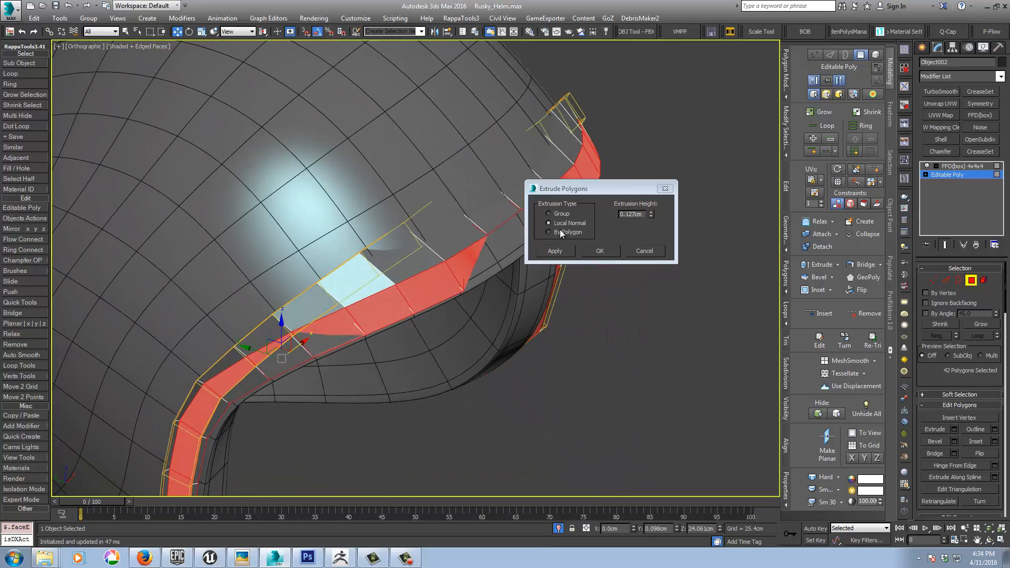
pyautogui.click(632, 252)
# Step: Collapse the rim strip's entire modifier stack, baking the FFD deformation into the Editable Poly
pyautogui.moveTo(626, 256); pyautogui.dragTo(590, 256, button='middle')
pyautogui.press('z')
pyautogui.keyDown('alt'); pyautogui.moveTo(654, 263); pyautogui.dragTo(782, 214, button='middle'); pyautogui.keyUp('alt')
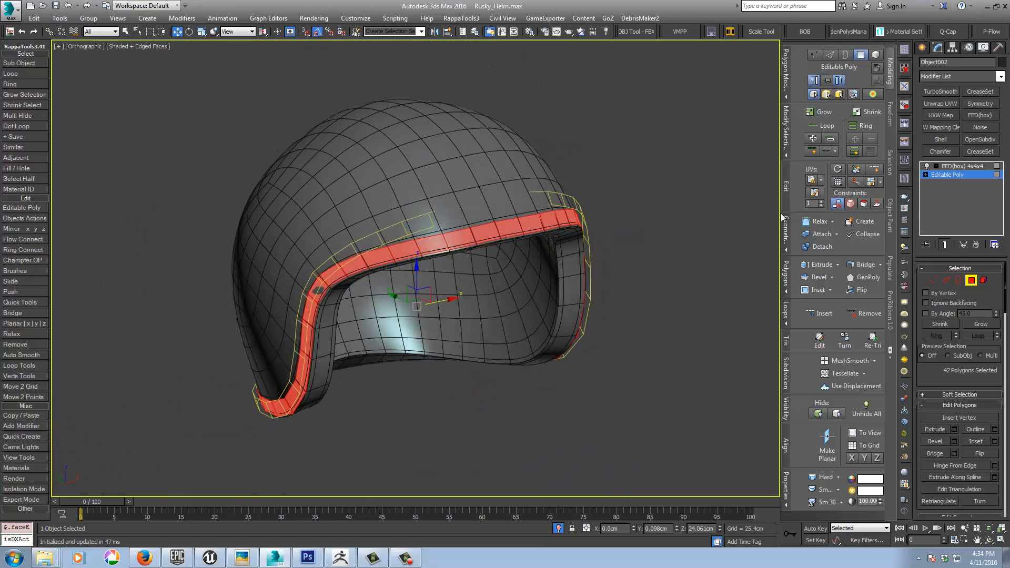
pyautogui.click(952, 175)
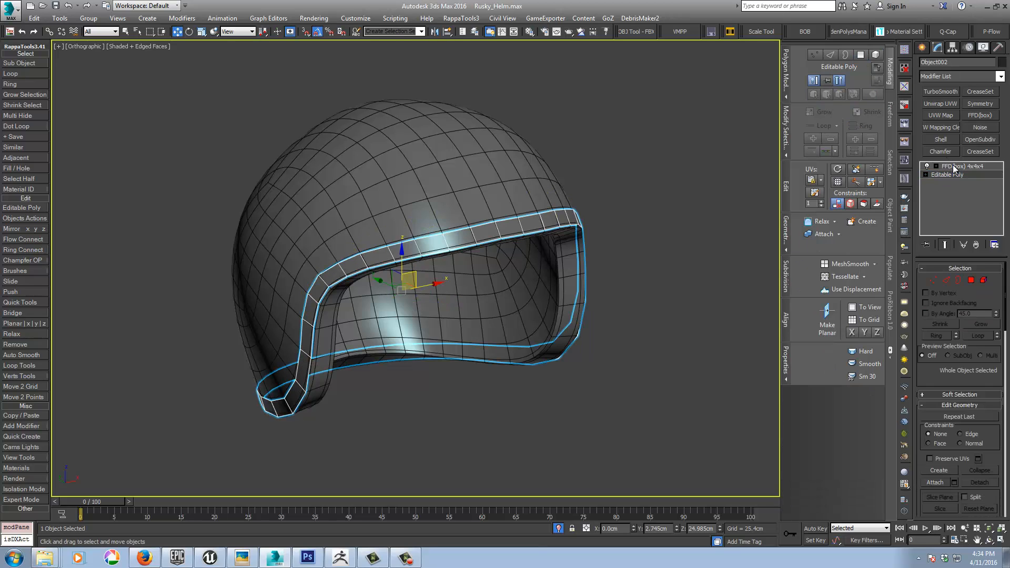
pyautogui.rightClick(954, 167)
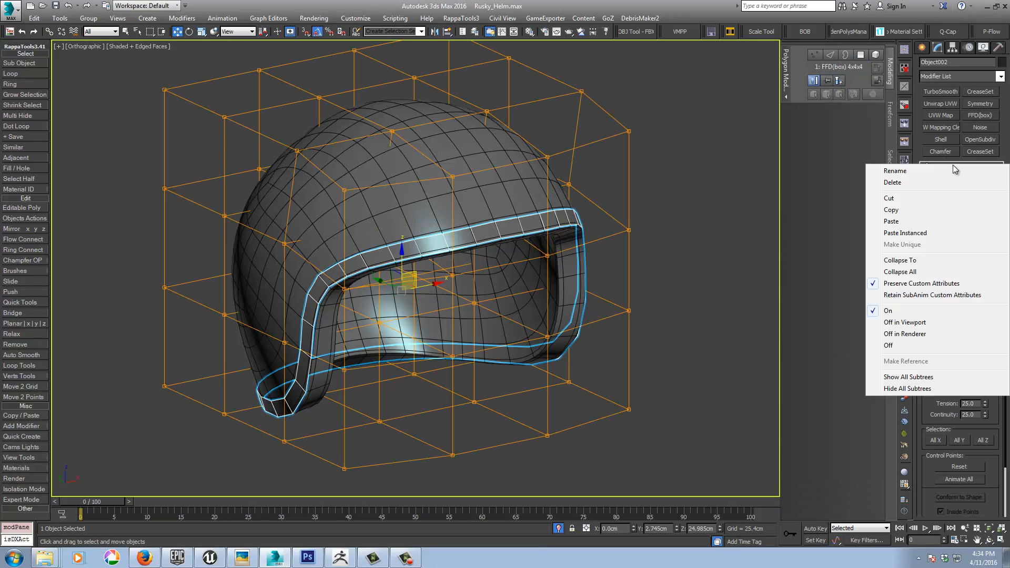
pyautogui.click(927, 271)
# Step: Extrude all of the rim strip's polygons by Local Normal with a height of 0.152 cm
pyautogui.click(970, 280)
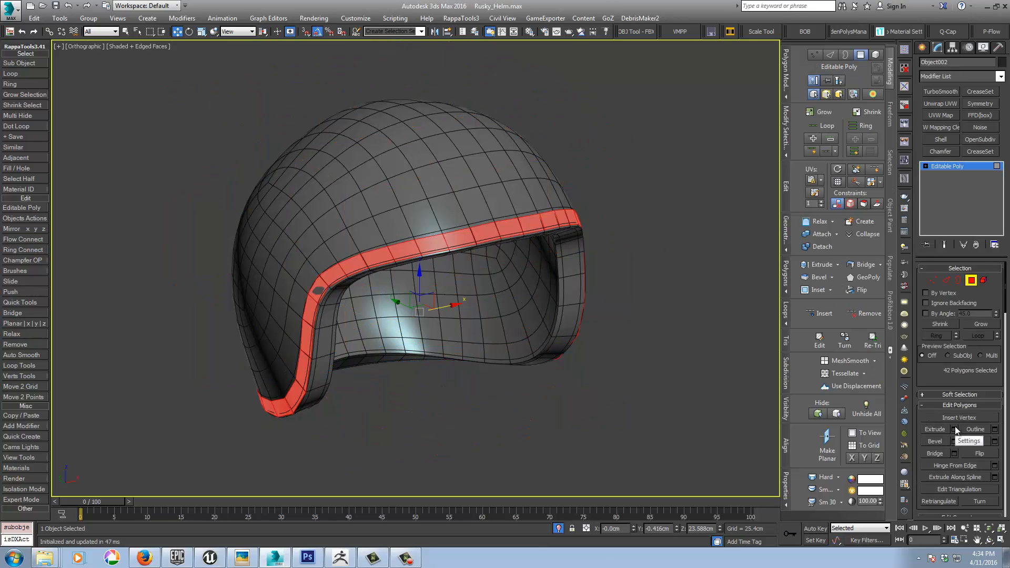
pyautogui.click(954, 428)
pyautogui.click(548, 223)
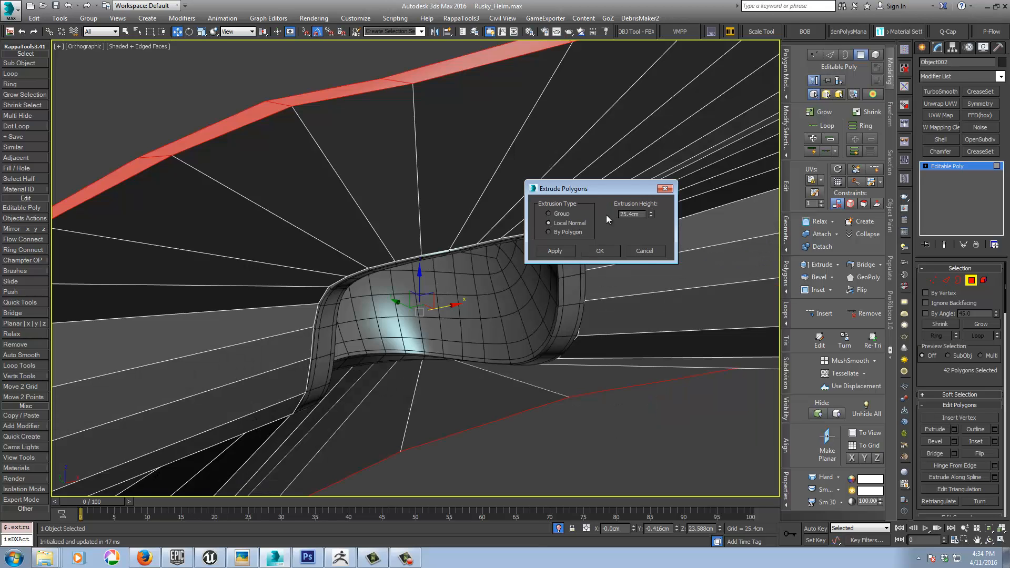
pyautogui.rightClick(651, 214)
pyautogui.click(651, 212)
pyautogui.click(651, 212)
pyautogui.click(651, 212)
pyautogui.click(651, 212)
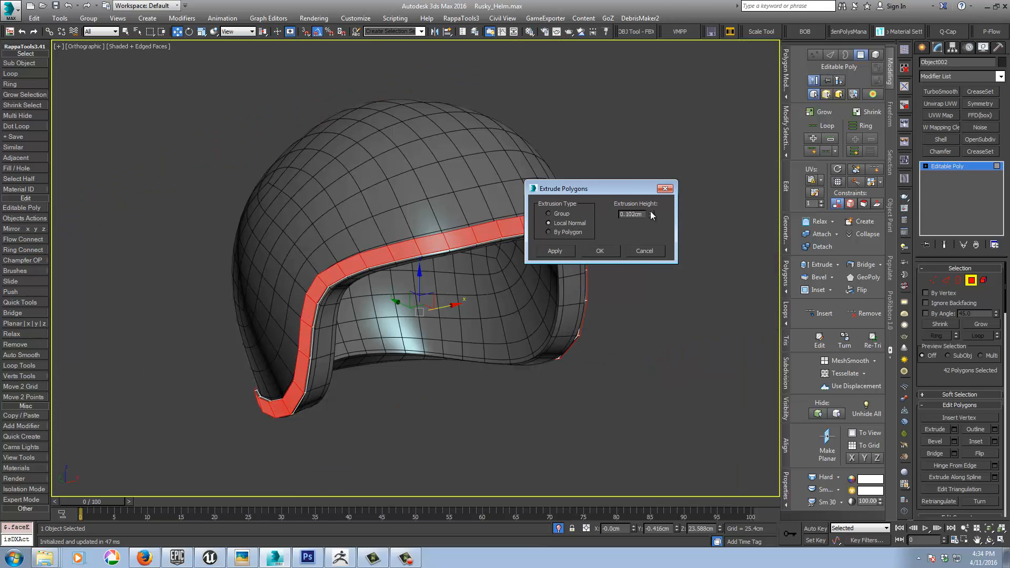
pyautogui.keyDown('alt'); pyautogui.moveTo(379, 250); pyautogui.dragTo(558, 336, button='middle'); pyautogui.keyUp('alt')
pyautogui.scroll(5, 557, 336)
pyautogui.moveTo(463, 273); pyautogui.dragTo(289, 365, button='middle')
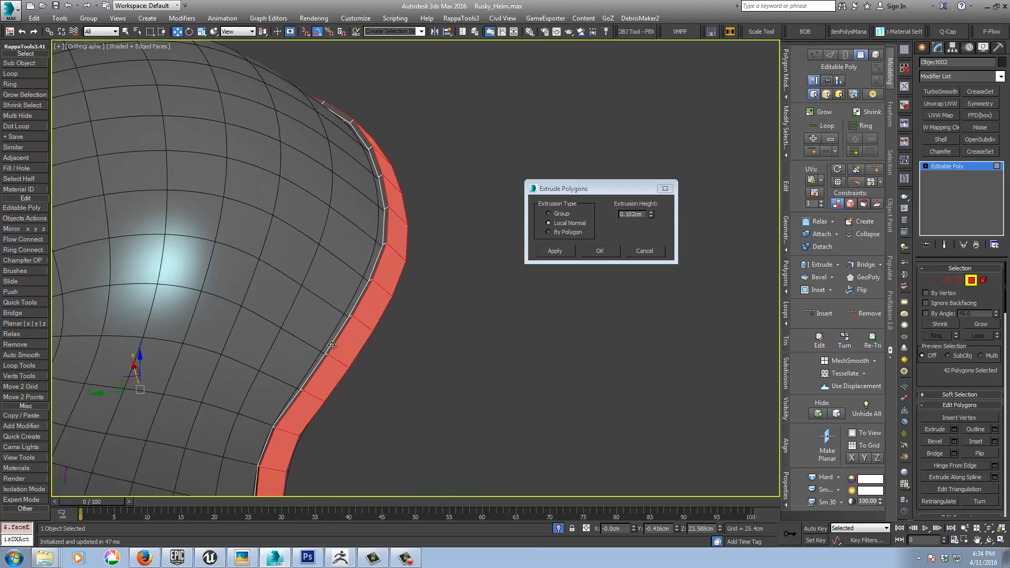
pyautogui.scroll(3, 356, 280)
pyautogui.click(651, 212)
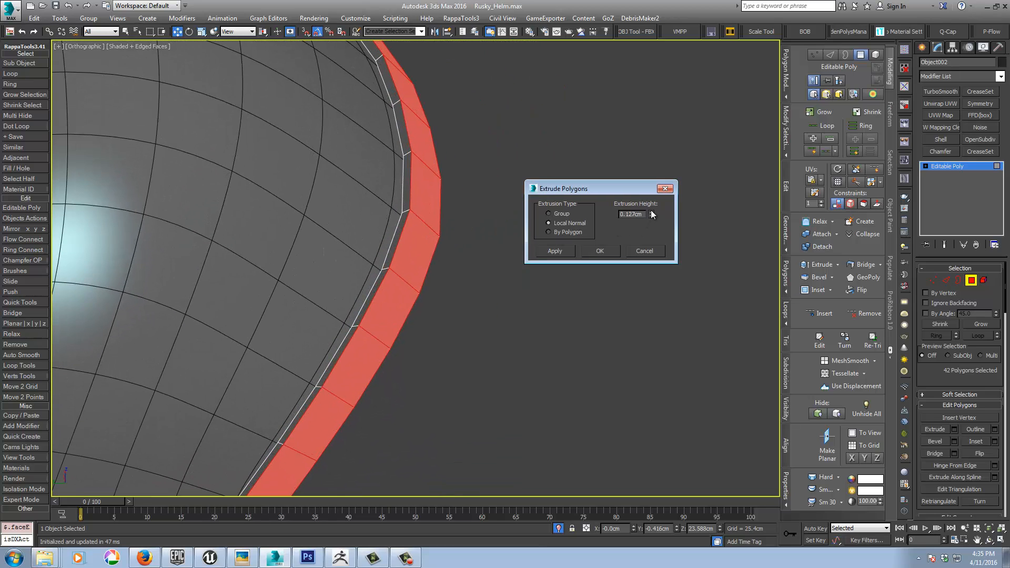
pyautogui.click(651, 212)
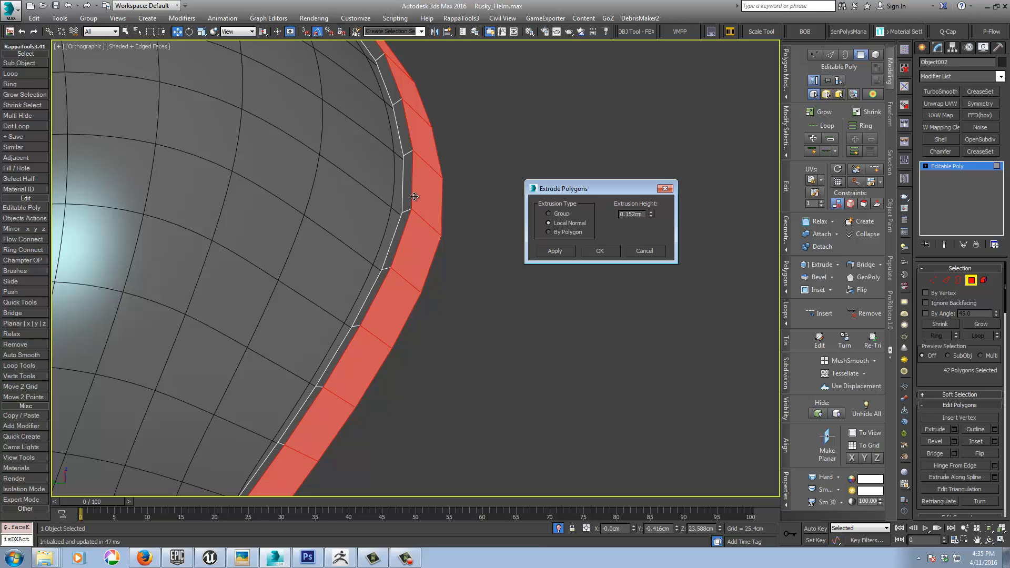
pyautogui.keyDown('alt'); pyautogui.moveTo(492, 256); pyautogui.dragTo(469, 245, button='middle'); pyautogui.keyUp('alt')
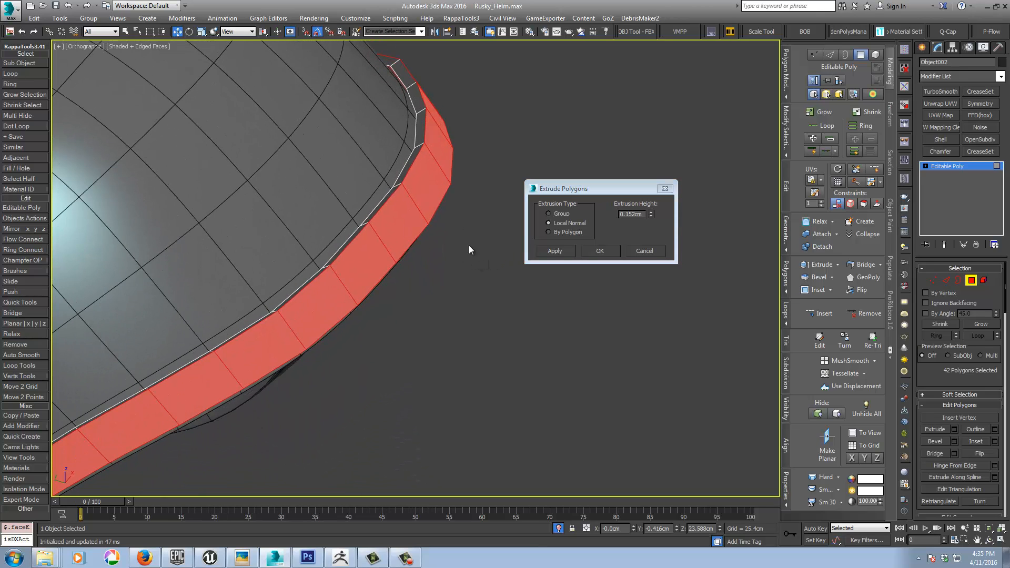
pyautogui.click(604, 253)
# Step: Inset the extruded rim strip's polygons by a narrow border and apply a TurboSmooth modifier to the strip
pyautogui.rightClick(476, 237)
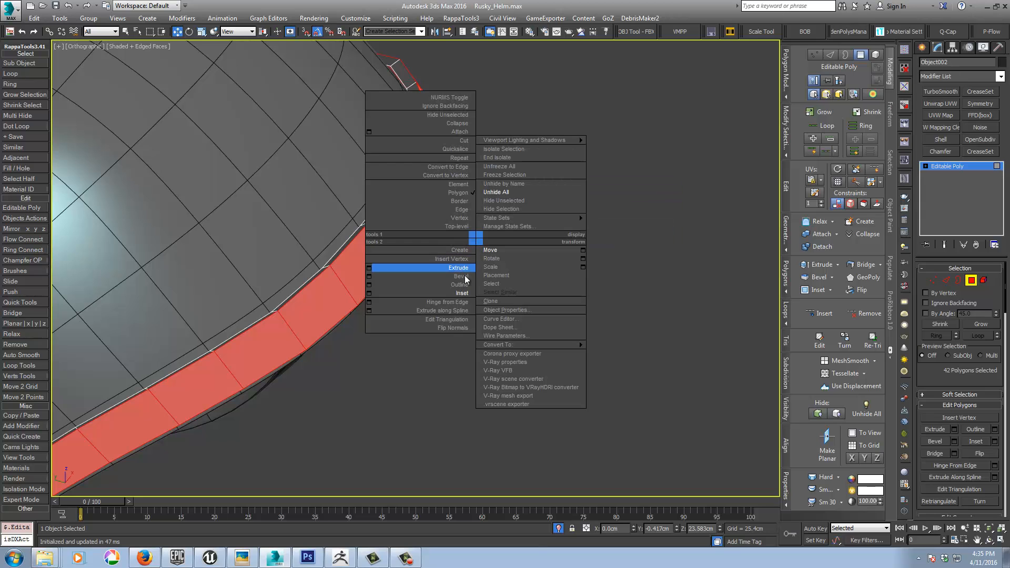
pyautogui.click(459, 295)
pyautogui.moveTo(393, 241); pyautogui.dragTo(389, 239)
pyautogui.moveTo(367, 276); pyautogui.dragTo(458, 239, button='middle')
pyautogui.scroll(-2, 466, 242)
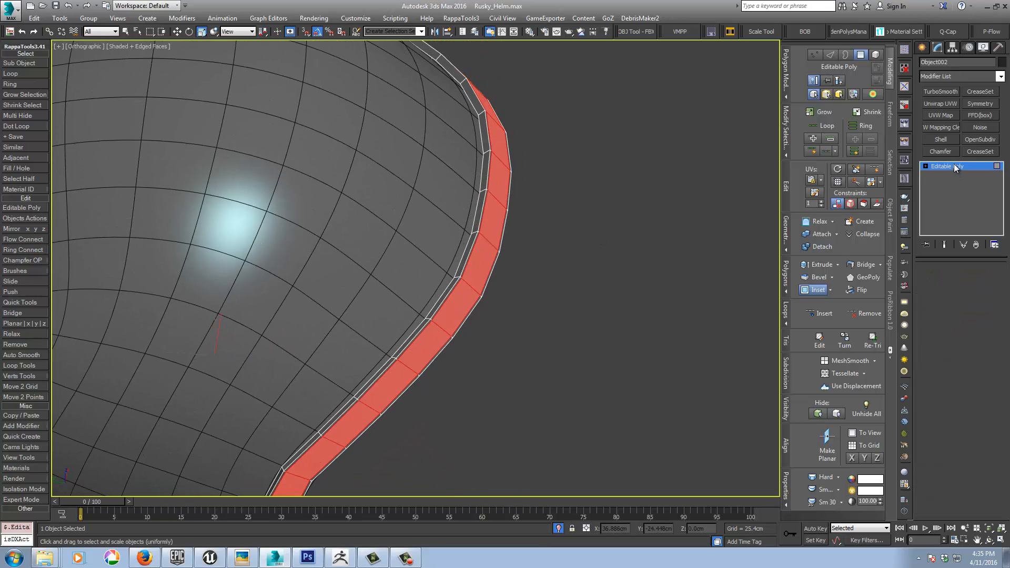
pyautogui.click(934, 92)
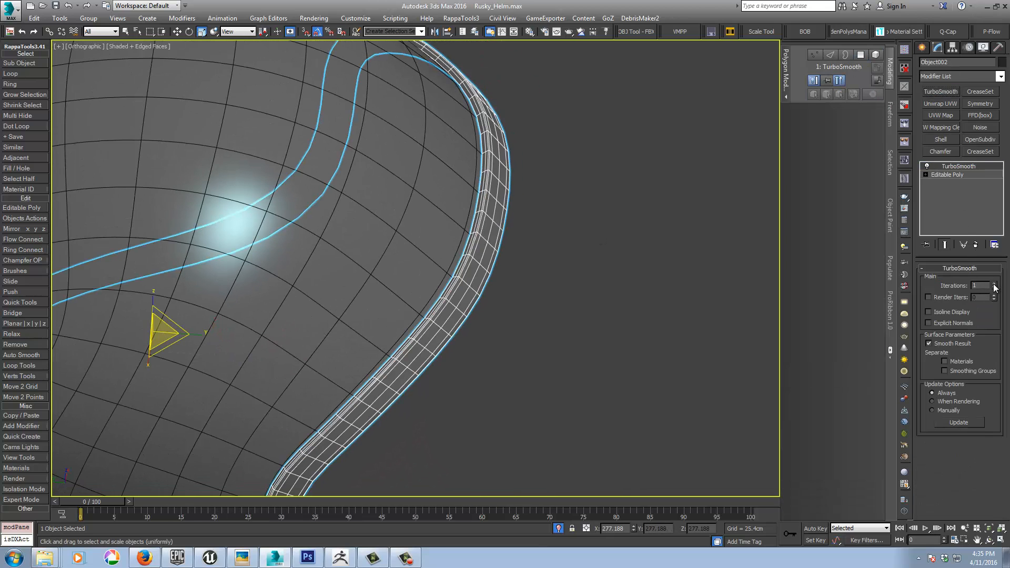
# Step: Set the rim strip's TurboSmooth to 2 iterations, then deselect it to check the smooth shading without wireframe edges
pyautogui.click(994, 284)
pyautogui.moveTo(572, 337); pyautogui.dragTo(540, 313, button='middle')
pyautogui.press('F4')
pyautogui.scroll(-2, 520, 336)
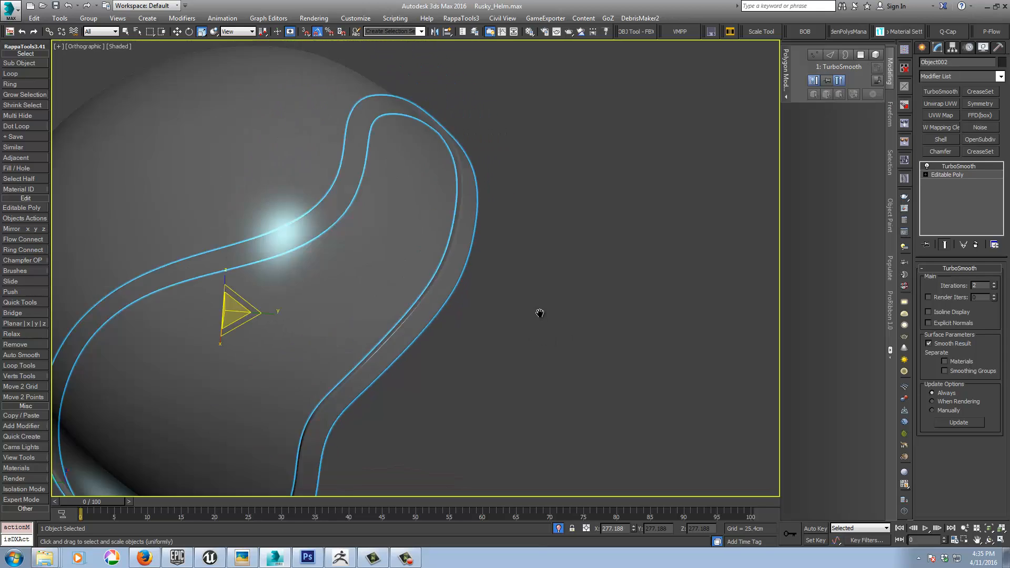
pyautogui.scroll(-3, 540, 313)
pyautogui.keyDown('alt'); pyautogui.moveTo(521, 354); pyautogui.dragTo(575, 174, button='middle'); pyautogui.keyUp('alt')
pyautogui.click(582, 224)
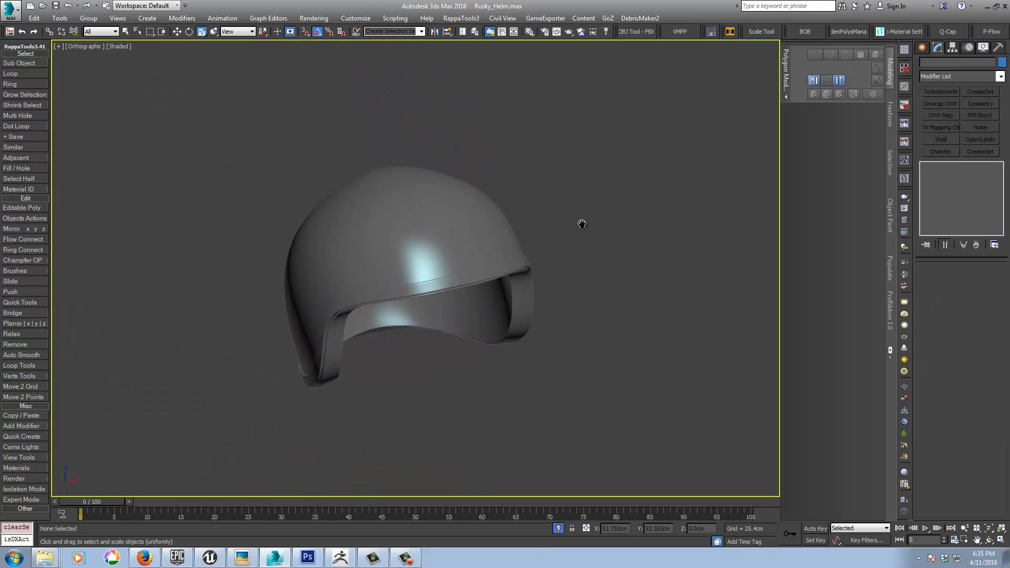
# Step: Exit isolation mode to bring back the whole helmet with the visor and head
pyautogui.moveTo(581, 223); pyautogui.dragTo(648, 163, button='middle')
pyautogui.moveTo(548, 227); pyautogui.dragTo(602, 214, button='middle')
pyautogui.hotkey('shift', 'z')
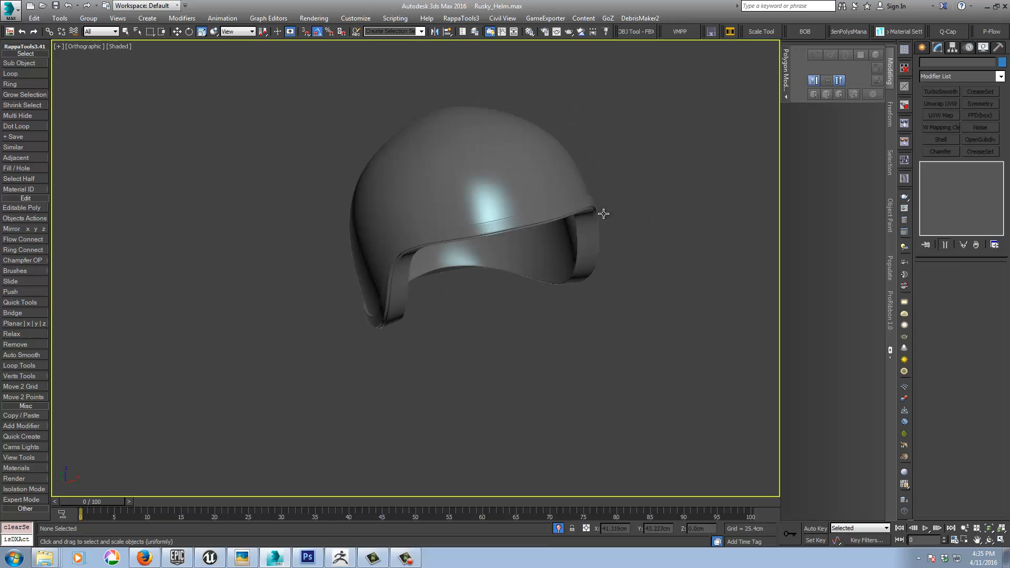
pyautogui.click(558, 528)
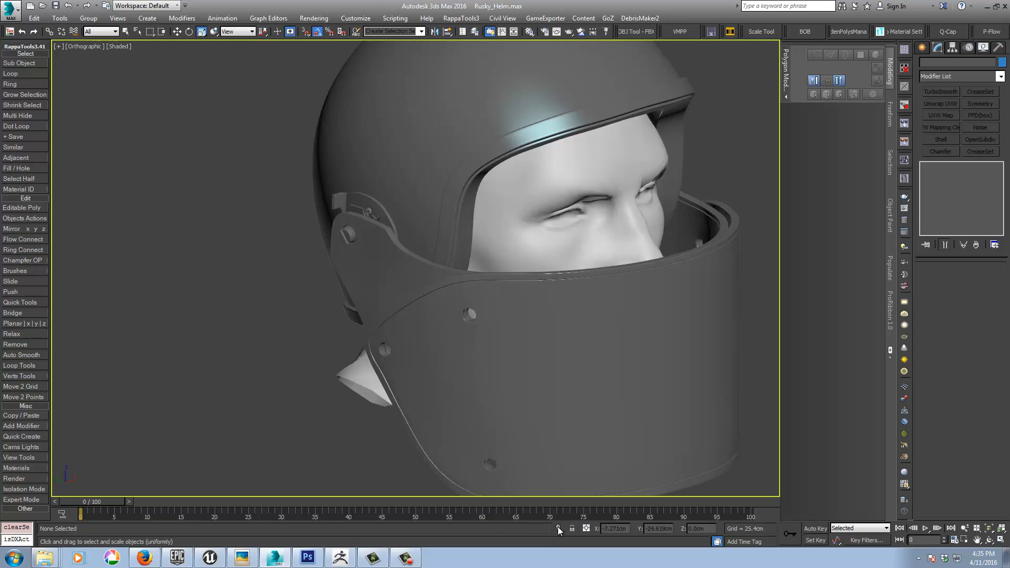
pyautogui.moveTo(676, 286); pyautogui.dragTo(652, 321, button='middle')
pyautogui.hotkey('shift', 'z')
pyautogui.scroll(-2, 618, 295)
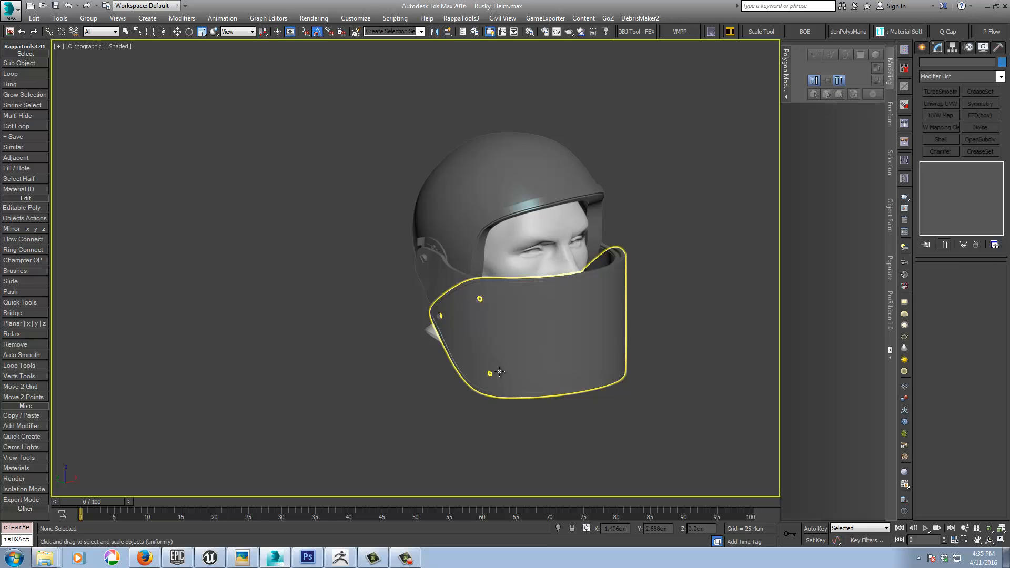
# Step: Clone the Front_Visor object in place as an independent copy named Front_Visor001
pyautogui.keyDown('alt'); pyautogui.moveTo(491, 347); pyautogui.dragTo(549, 280, button='middle'); pyautogui.keyUp('alt')
pyautogui.scroll(5, 549, 279)
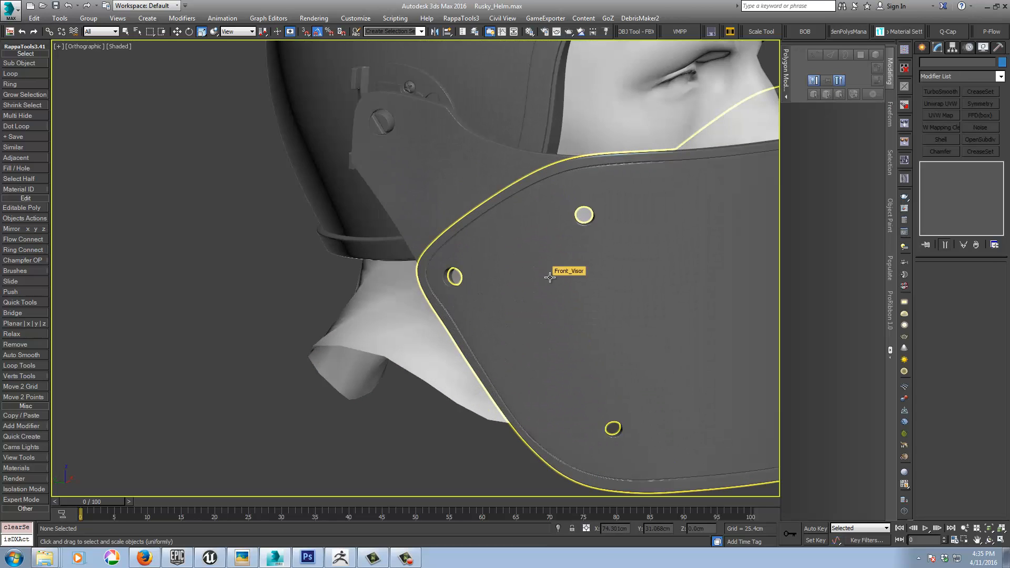
pyautogui.click(578, 241)
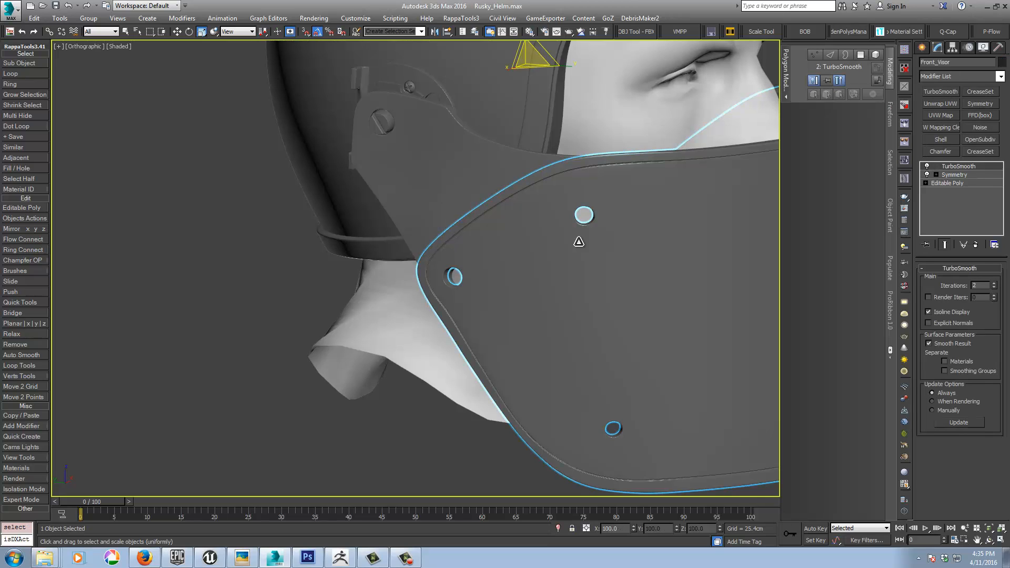
pyautogui.rightClick(579, 242)
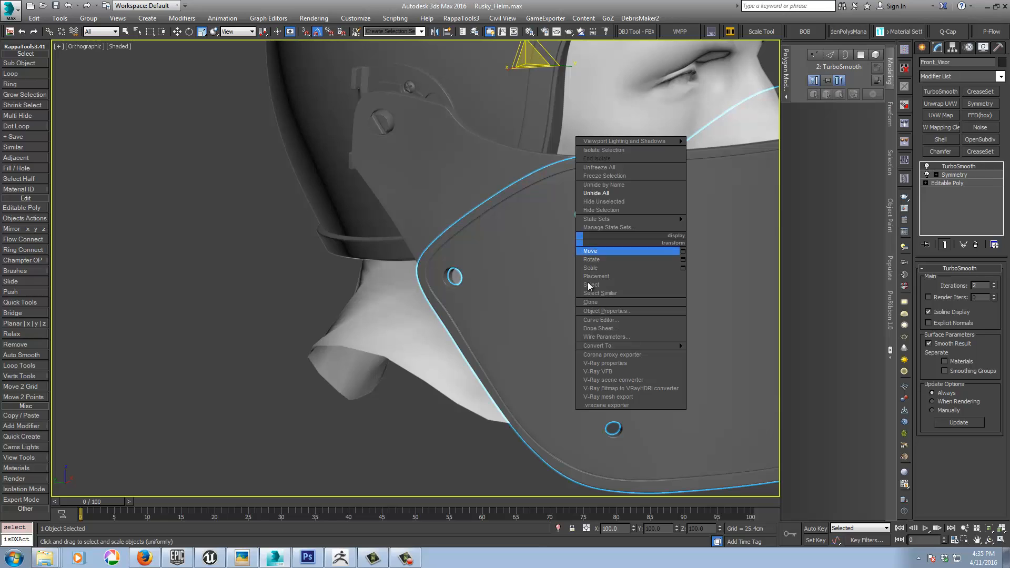
pyautogui.click(590, 305)
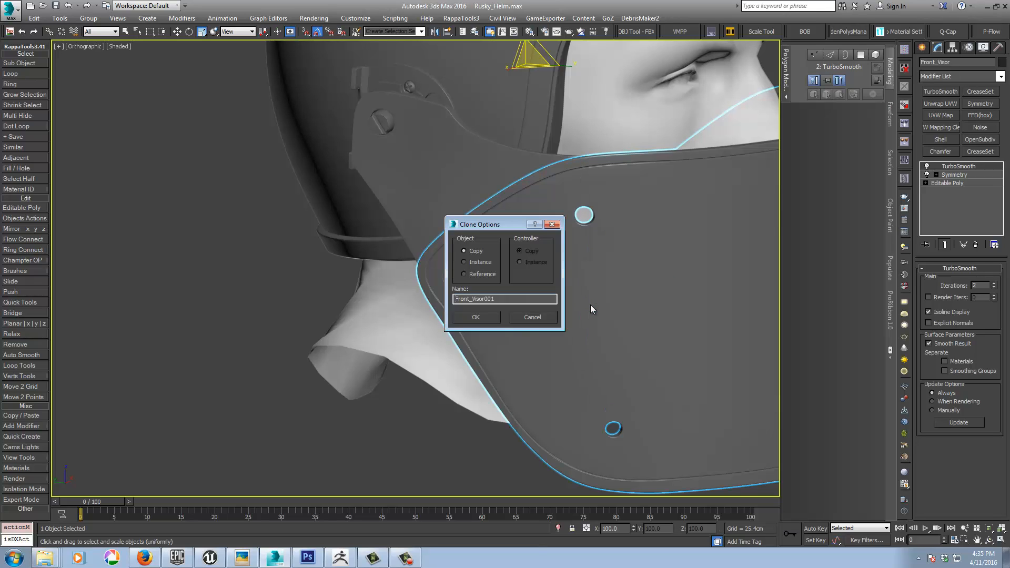
pyautogui.click(475, 318)
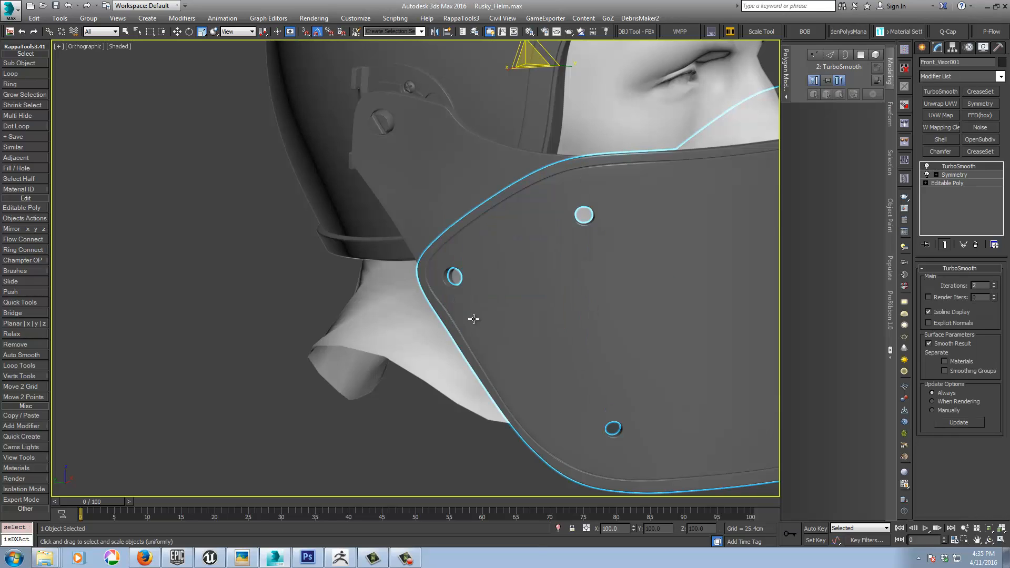
# Step: Isolate the visor copy and remove its TurboSmooth and Symmetry modifiers, leaving the base Editable Poly
pyautogui.click(558, 529)
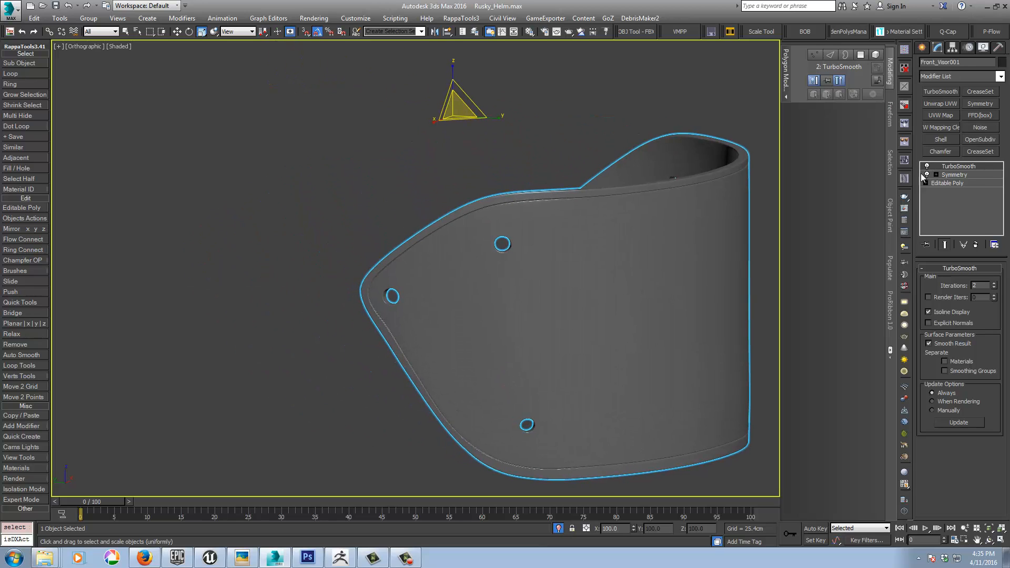
pyautogui.click(975, 245)
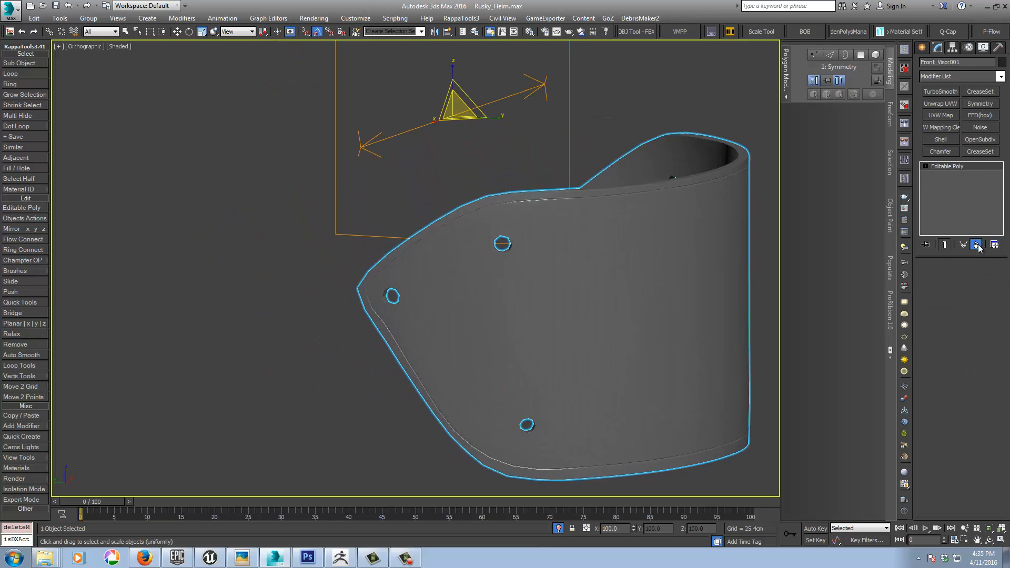
pyautogui.click(975, 244)
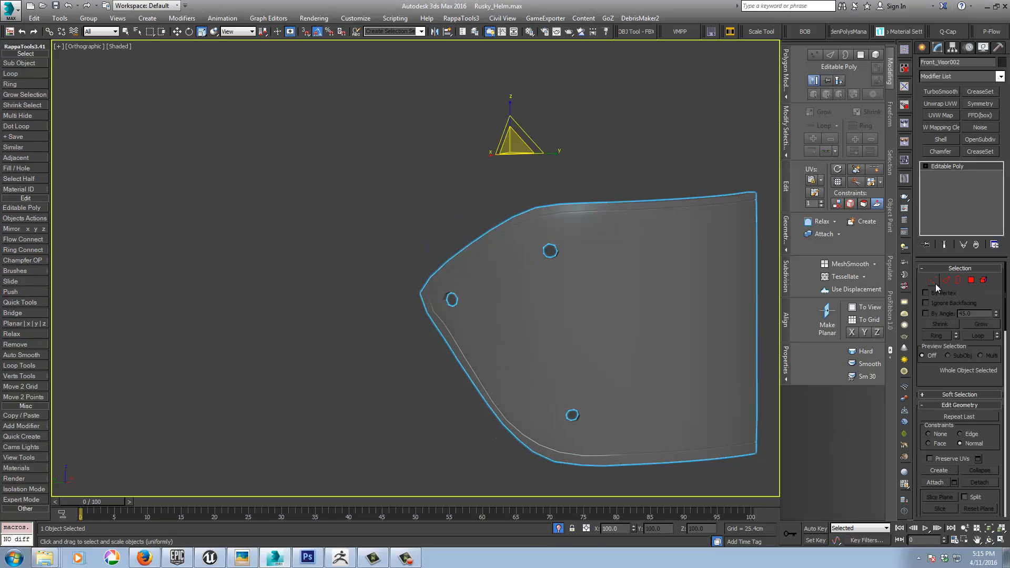
# Step: Select the ring of narrow polygons around the upper screw hole of the visor copy, with edged faces displayed
pyautogui.click(971, 282)
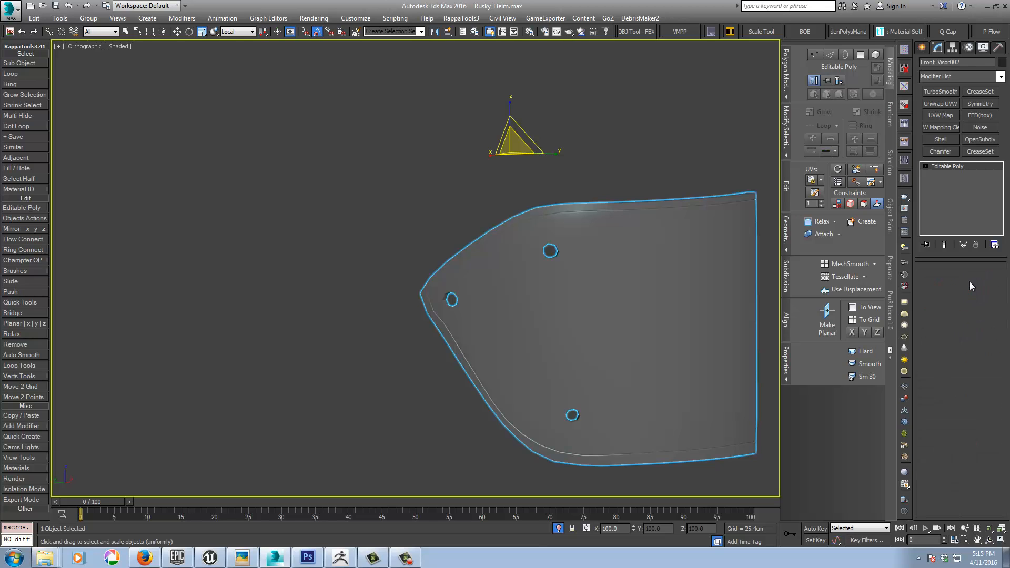
pyautogui.moveTo(643, 363); pyautogui.dragTo(606, 348, button='middle')
pyautogui.press('F4')
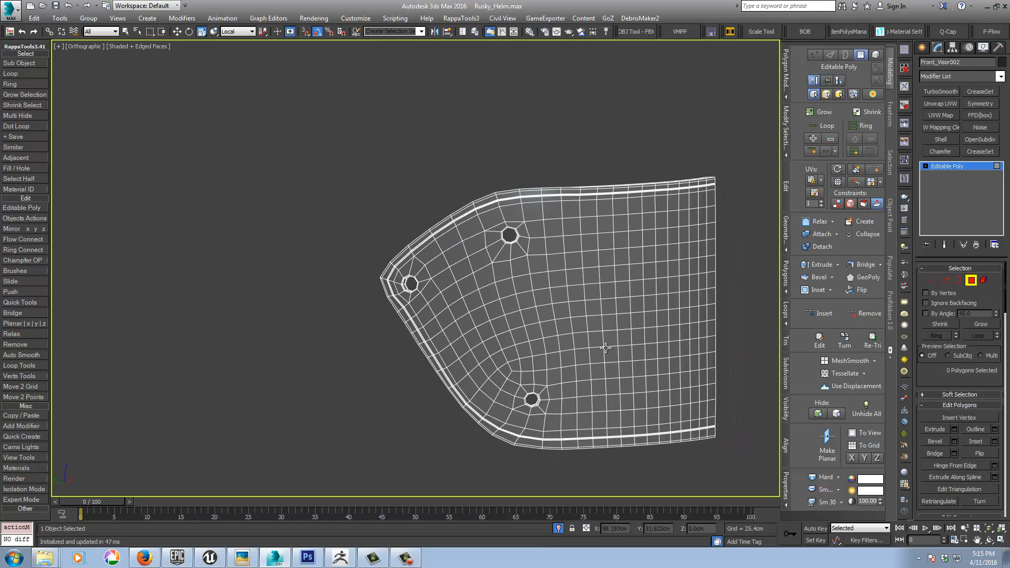
pyautogui.scroll(10, 553, 275)
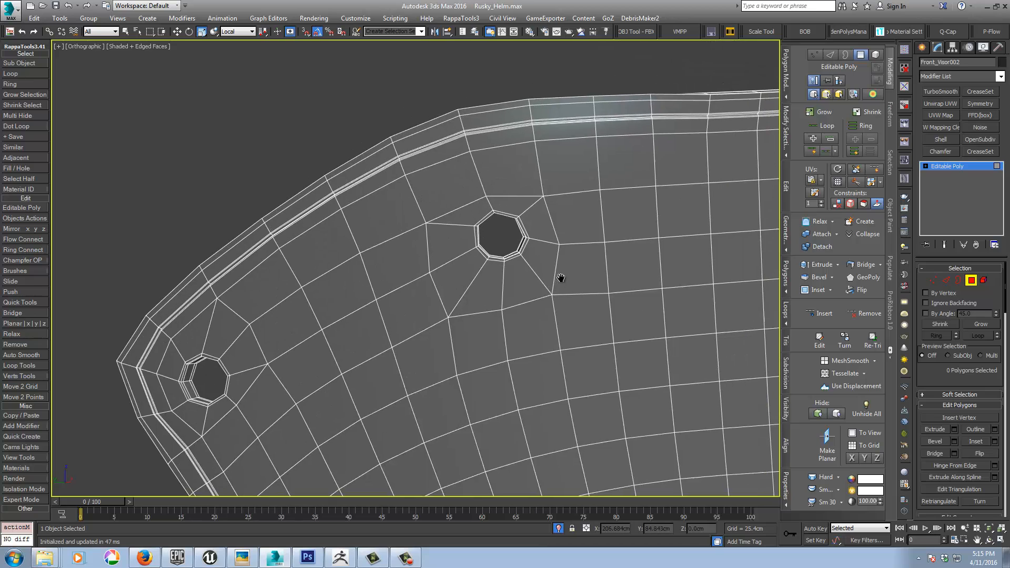
pyautogui.scroll(2, 525, 225)
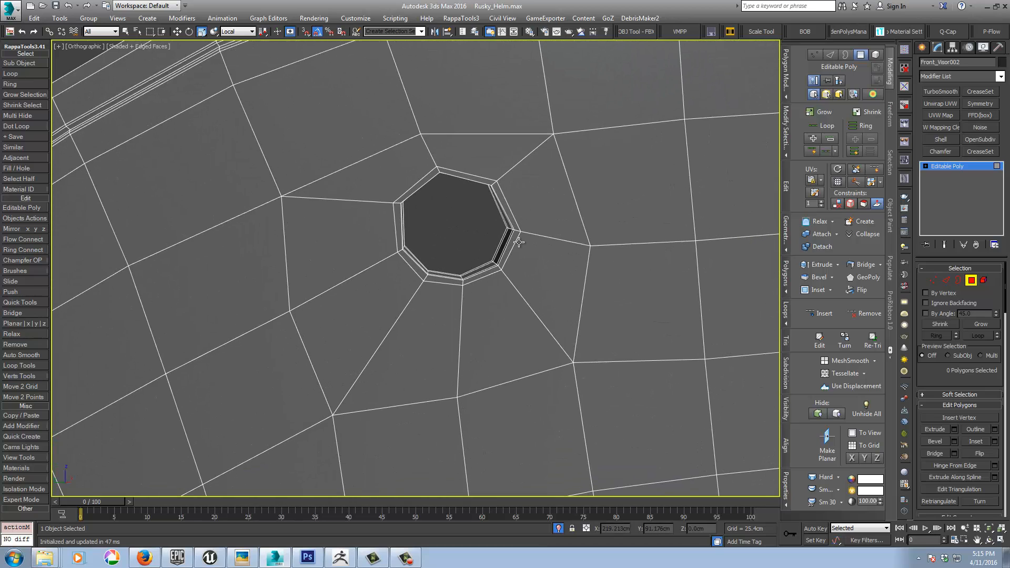
pyautogui.click(513, 241)
pyautogui.keyDown('shift'); pyautogui.click(508, 211); pyautogui.keyUp('shift')
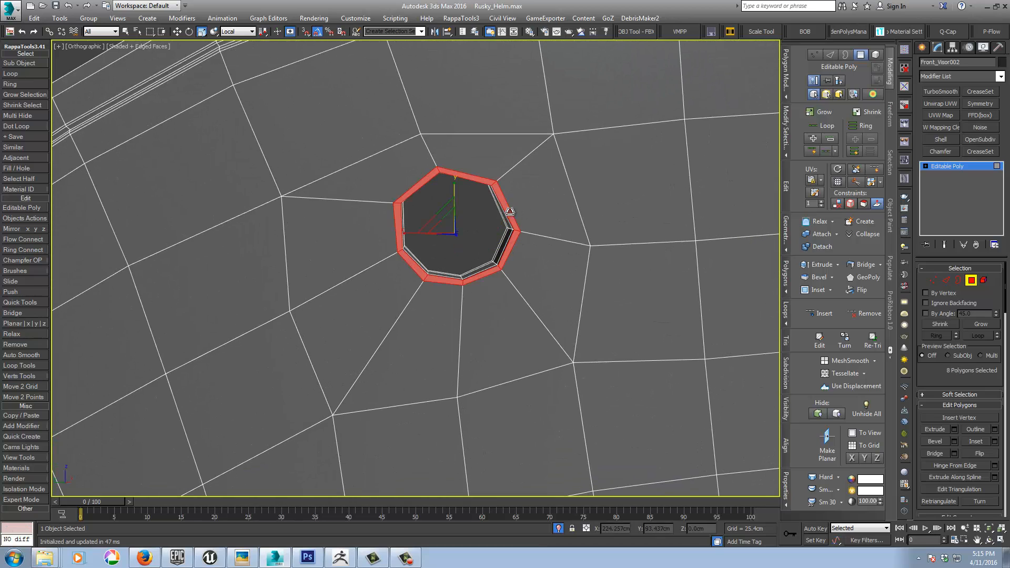
# Step: Add the ring of narrow polygons around the screw hole nearest the visor's pointed side end to the selection
pyautogui.moveTo(385, 274); pyautogui.dragTo(454, 229, button='middle')
pyautogui.scroll(-4, 454, 229)
pyautogui.moveTo(308, 327); pyautogui.dragTo(570, 259, button='middle')
pyautogui.keyDown('alt'); pyautogui.moveTo(474, 292); pyautogui.dragTo(500, 289, button='middle'); pyautogui.keyUp('alt')
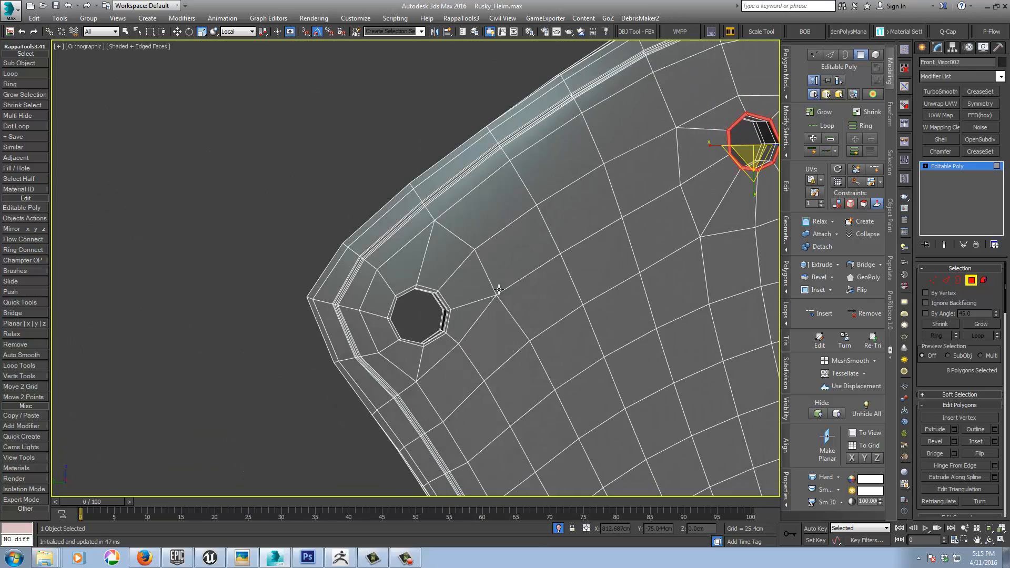
pyautogui.scroll(3, 446, 300)
pyautogui.scroll(1, 432, 269)
pyautogui.keyDown('ctrl'); pyautogui.click(433, 288); pyautogui.keyUp('ctrl')
pyautogui.keyDown('shift'); pyautogui.click(421, 283); pyautogui.keyUp('shift')
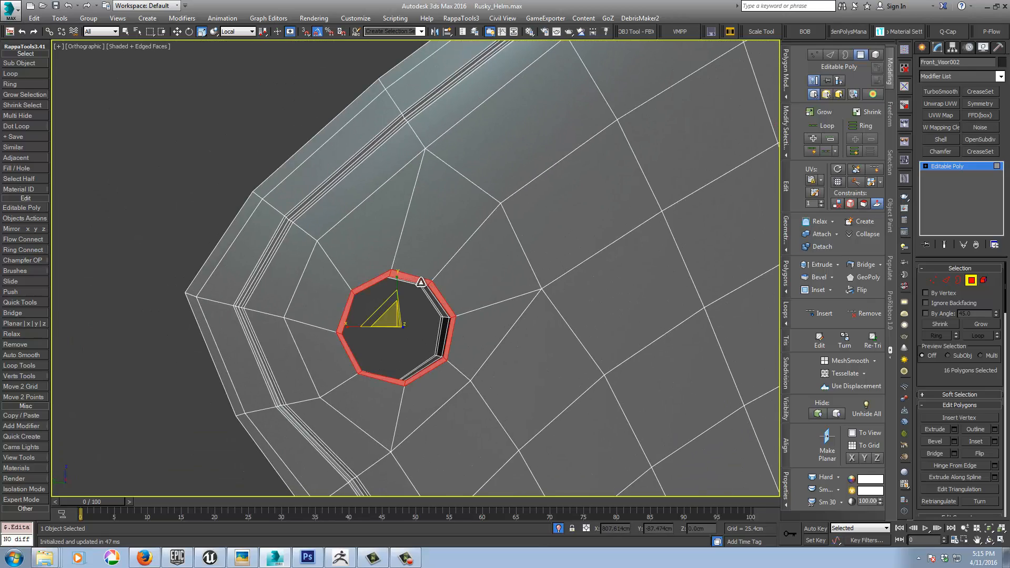
# Step: Add the lower screw hole's polygon ring to the selection and delete every visor polygon outside the three rings
pyautogui.moveTo(420, 283); pyautogui.dragTo(376, 171, button='middle')
pyautogui.scroll(-4, 553, 242)
pyautogui.moveTo(699, 358); pyautogui.dragTo(494, 209, button='middle')
pyautogui.scroll(4, 520, 340)
pyautogui.moveTo(520, 340); pyautogui.dragTo(521, 297, button='middle')
pyautogui.keyDown('ctrl'); pyautogui.click(534, 312); pyautogui.keyUp('ctrl')
pyautogui.keyDown('shift'); pyautogui.click(537, 285); pyautogui.keyUp('shift')
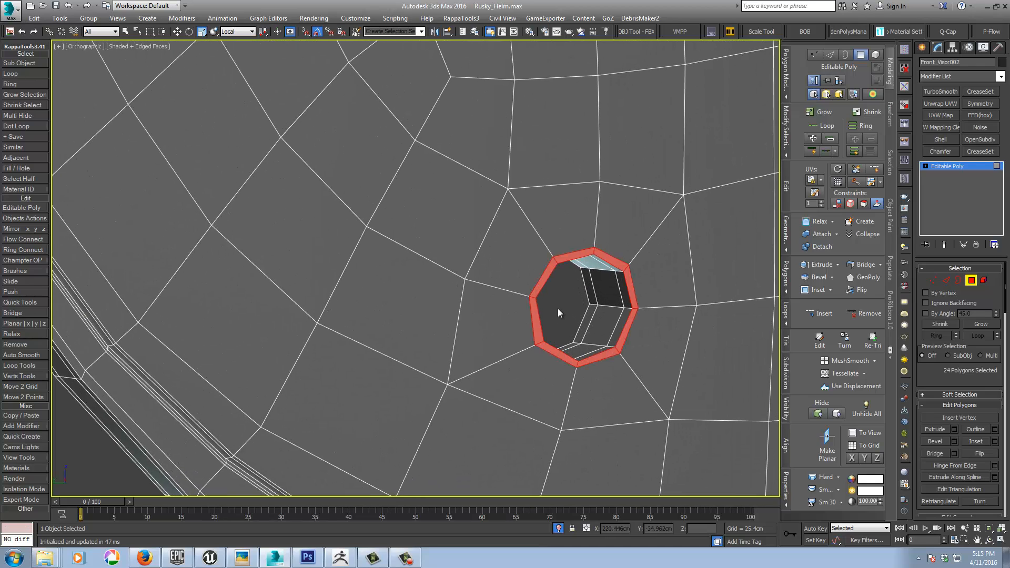
pyautogui.hotkey('ctrl', 'i')
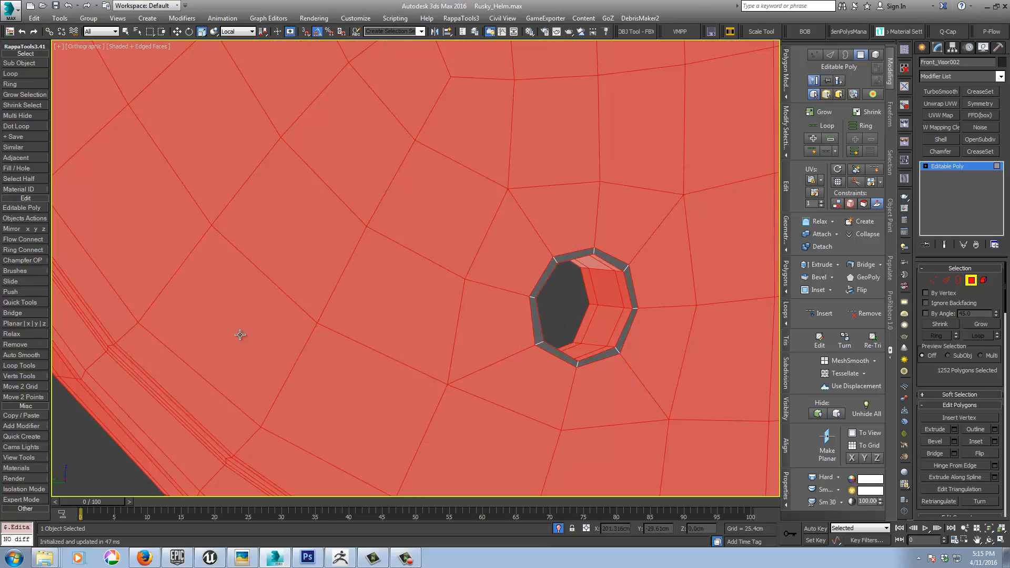
pyautogui.press('Delete')
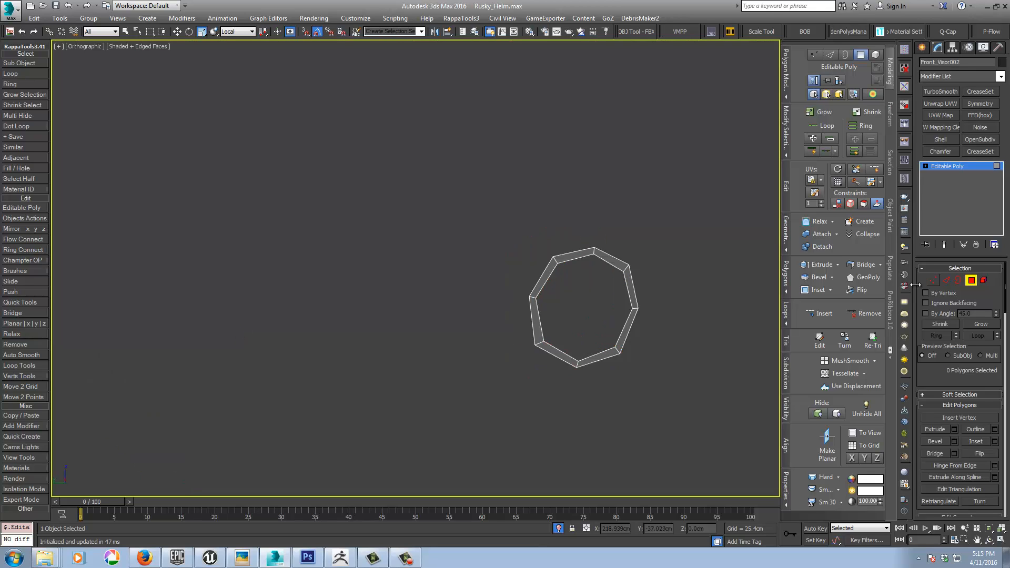
# Step: Cap the inner borders of all three screw-hole rings with polygons and return to object level
pyautogui.click(953, 280)
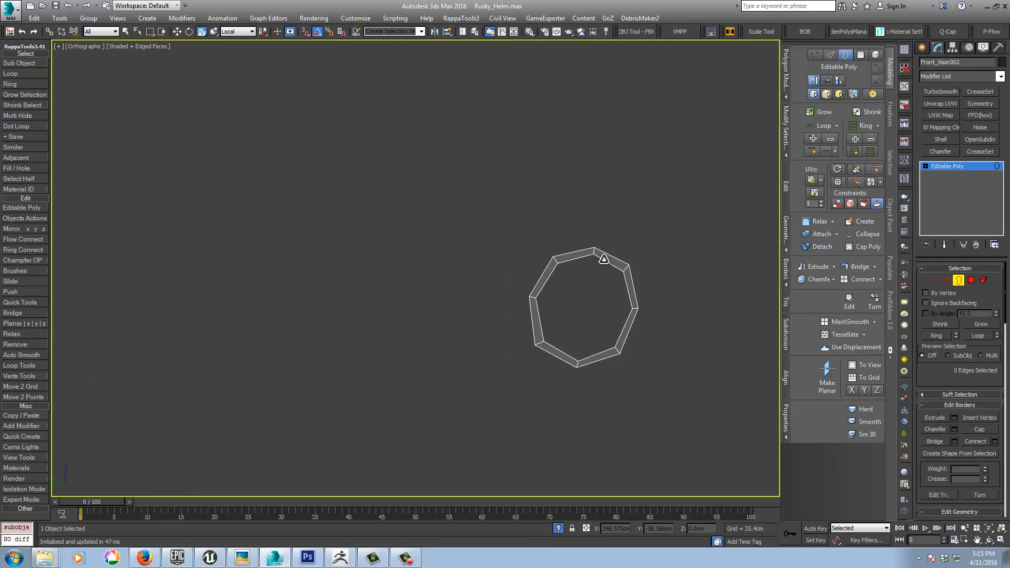
pyautogui.click(598, 260)
pyautogui.scroll(-4, 599, 257)
pyautogui.moveTo(603, 239); pyautogui.dragTo(660, 382, button='middle')
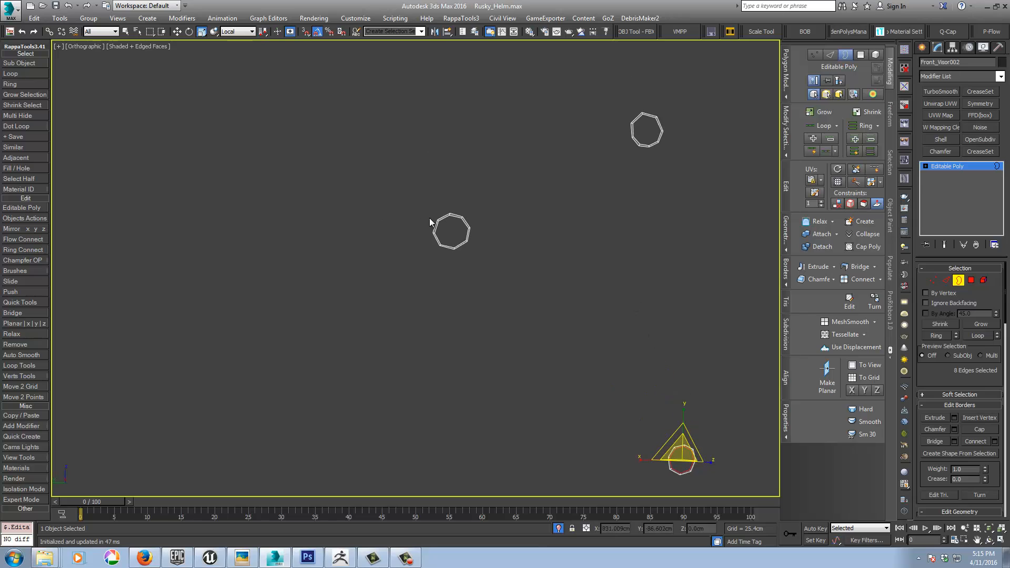
pyautogui.keyDown('ctrl'); pyautogui.click(451, 218); pyautogui.keyUp('ctrl')
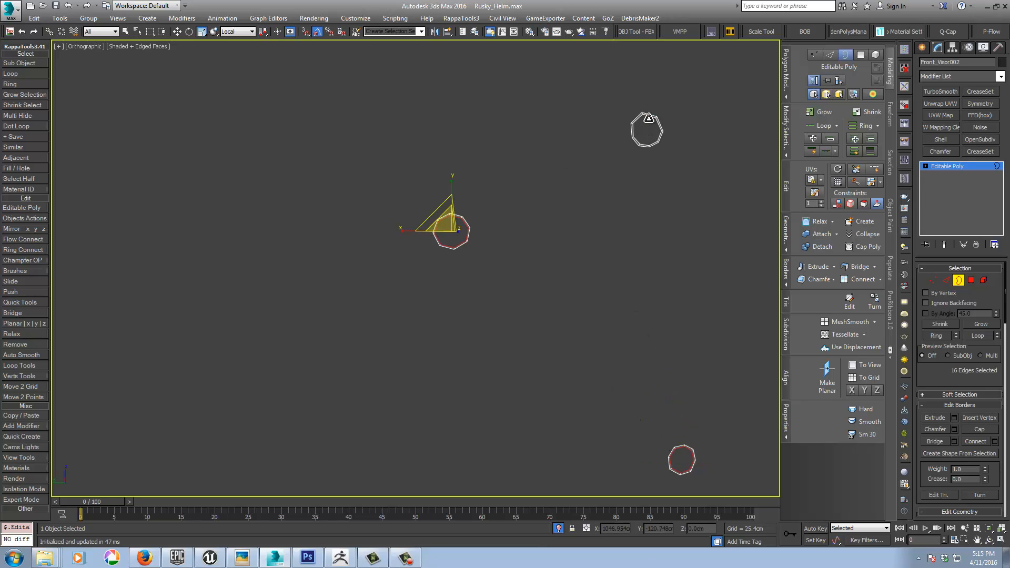
pyautogui.keyDown('ctrl'); pyautogui.click(648, 118); pyautogui.keyUp('ctrl')
pyautogui.moveTo(669, 203); pyautogui.dragTo(566, 210, button='middle')
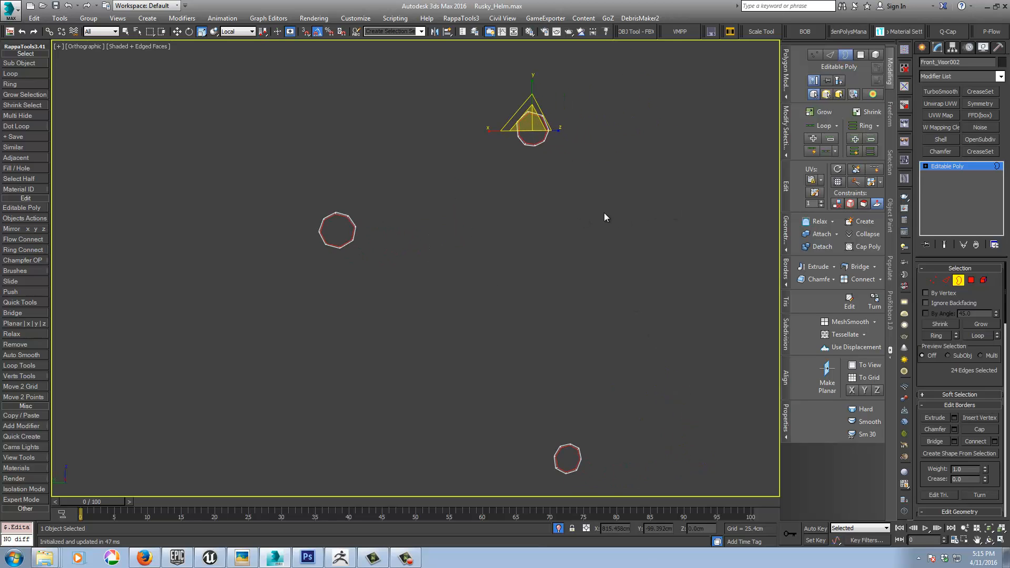
pyautogui.rightClick(604, 212)
pyautogui.click(610, 241)
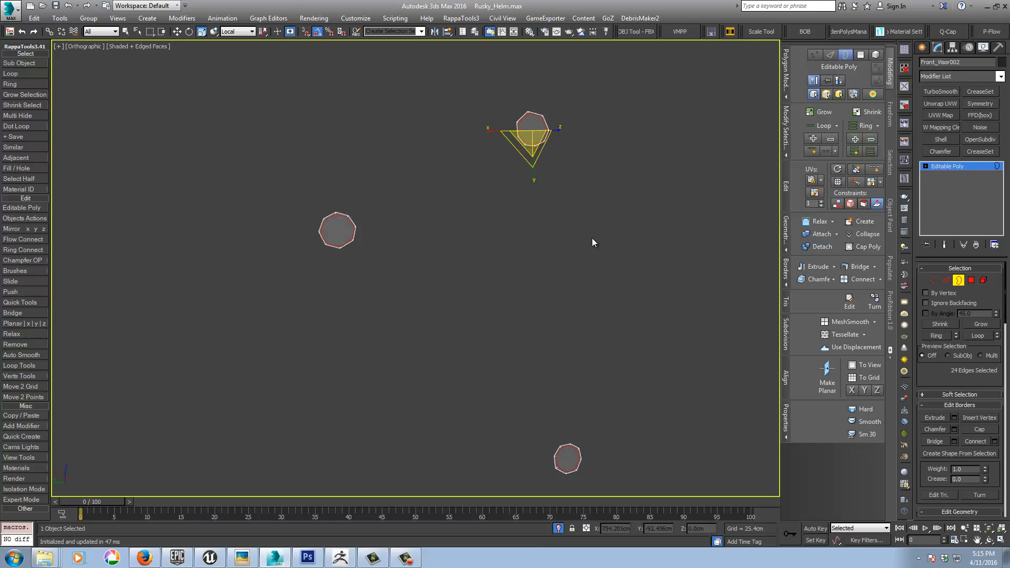
pyautogui.click(960, 168)
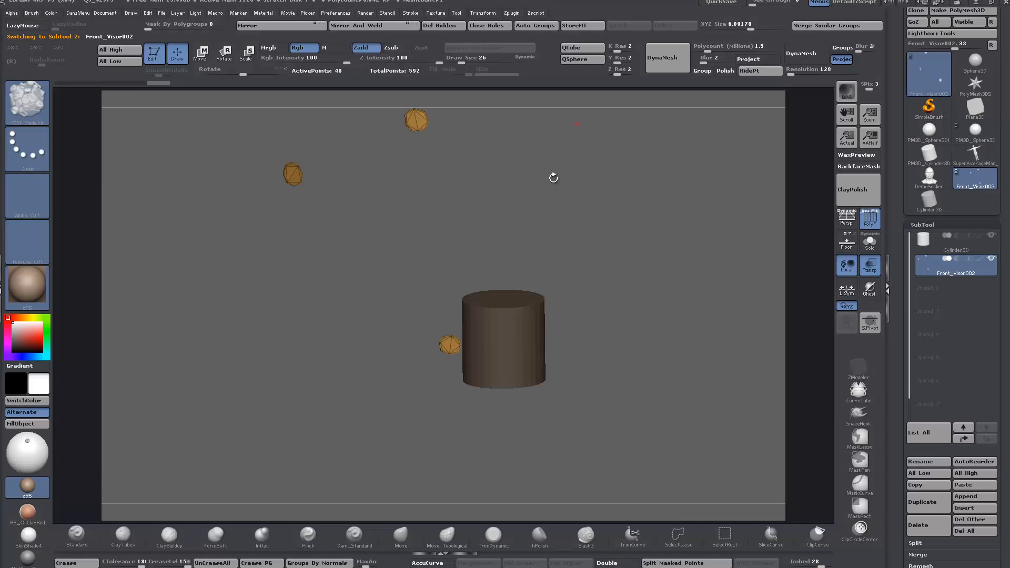
# Step: In ZBrush, solo the Front_Visor002 subtool and bring up the insert-mesh library of fasteners
pyautogui.click(869, 241)
pyautogui.keyDown('alt'); pyautogui.moveTo(352, 242); pyautogui.dragTo(449, 275); pyautogui.keyUp('alt')
pyautogui.press('m')
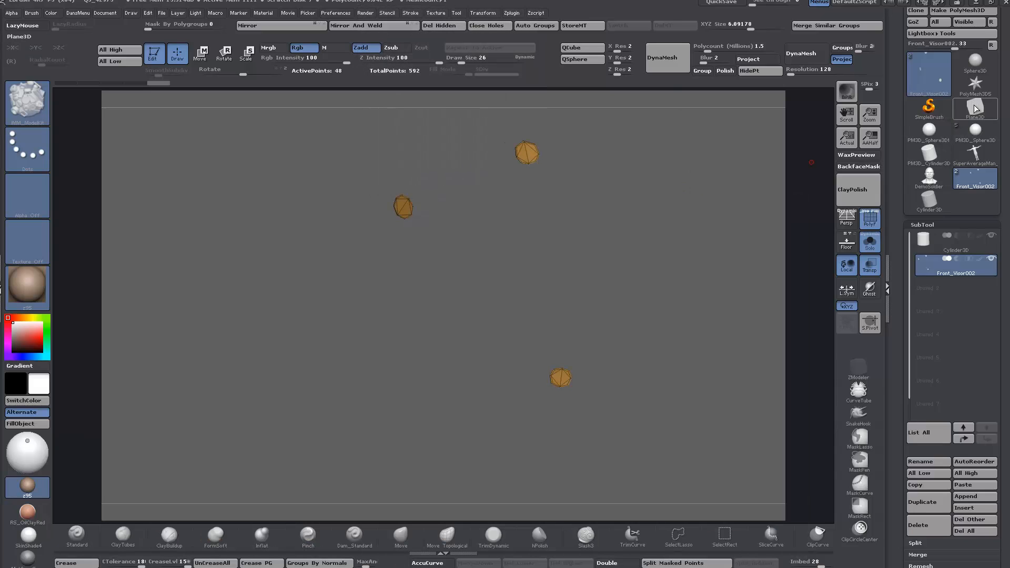
# Step: Switch the active tool to the Ring3D primitive
pyautogui.click(975, 111)
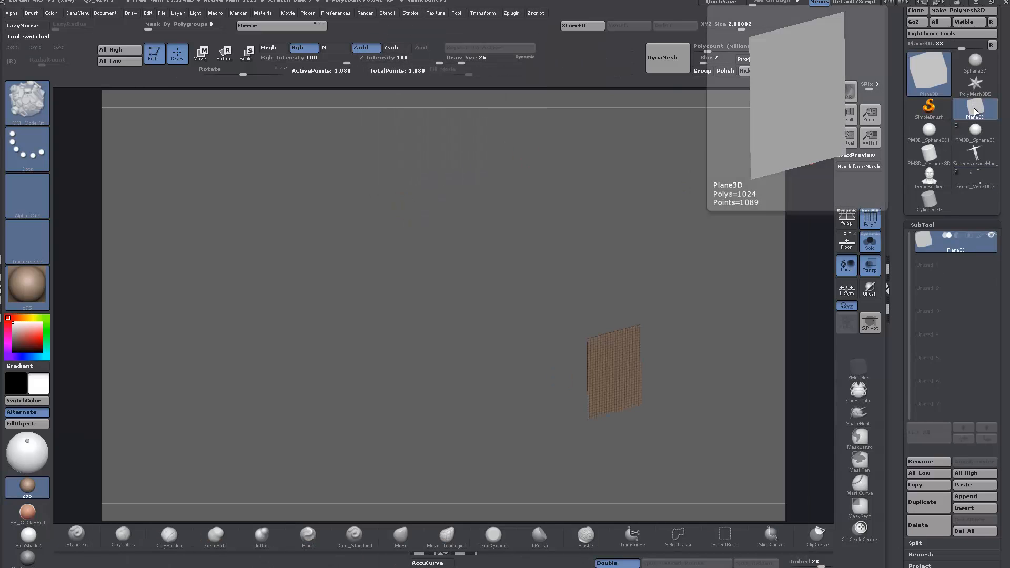
pyautogui.click(974, 110)
pyautogui.moveTo(733, 193)
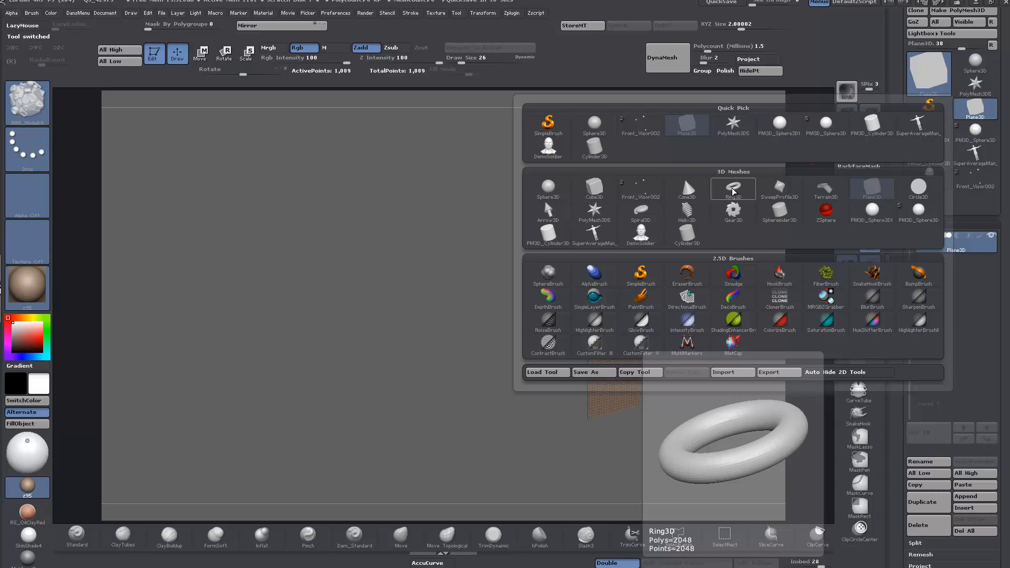
pyautogui.click(732, 193)
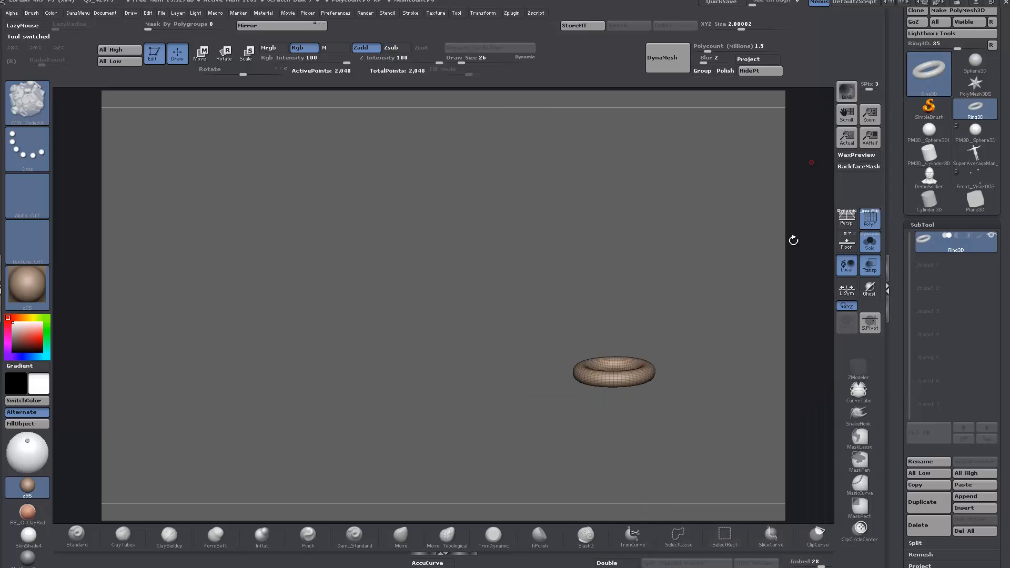
# Step: Initialize the ring with an SRadius of 21, an SDivide of 4 and an ITwist of 134 for a square cross-section
pyautogui.scroll(-5, 904, 232)
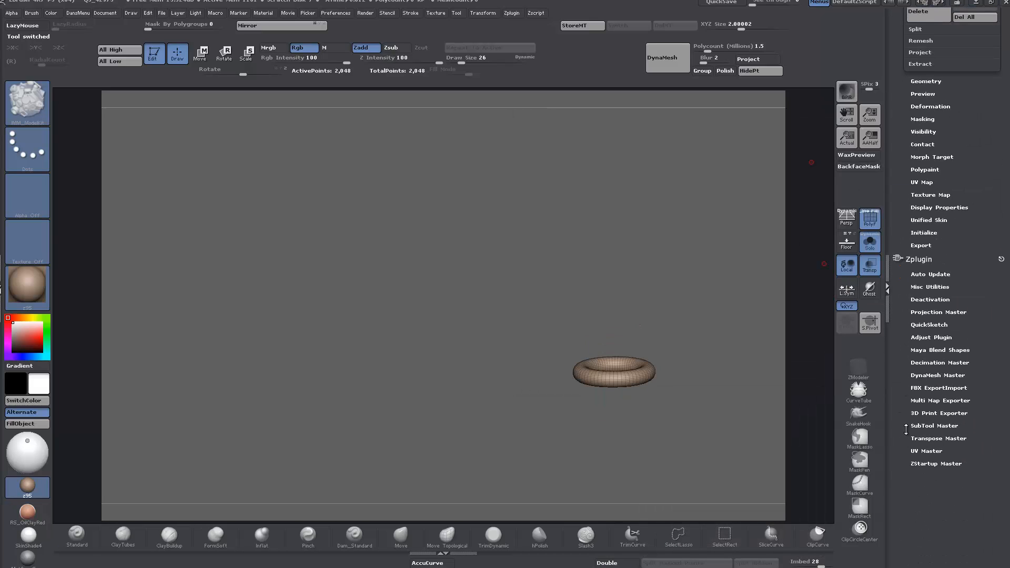
pyautogui.scroll(1, 902, 411)
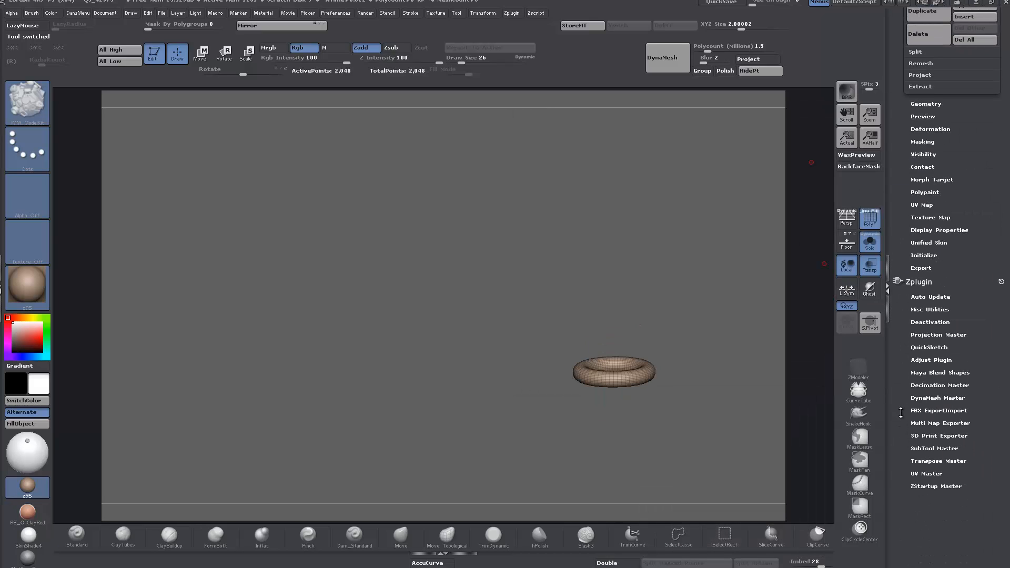
pyautogui.click(922, 255)
pyautogui.scroll(8, 905, 257)
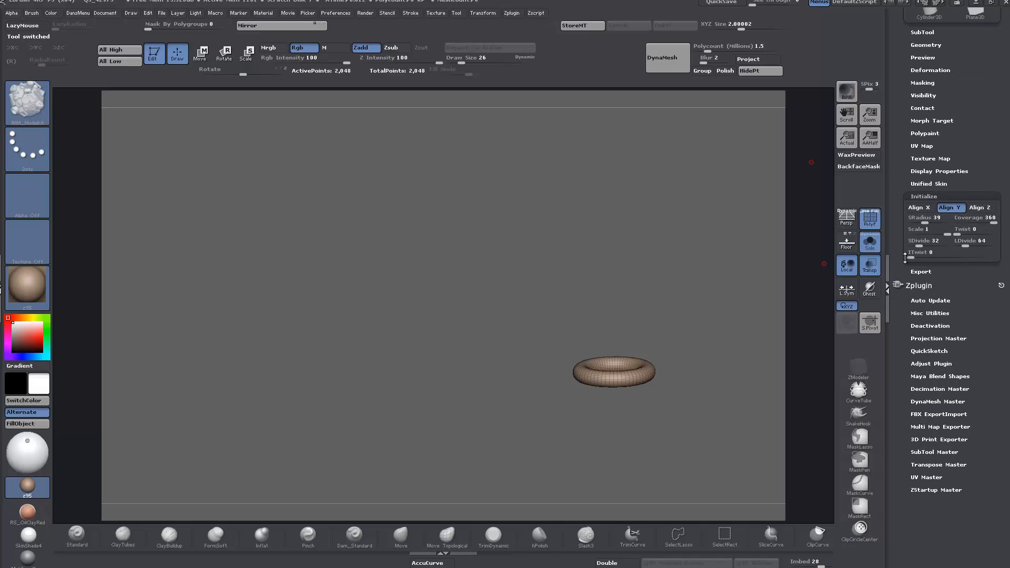
pyautogui.moveTo(924, 222); pyautogui.dragTo(918, 222)
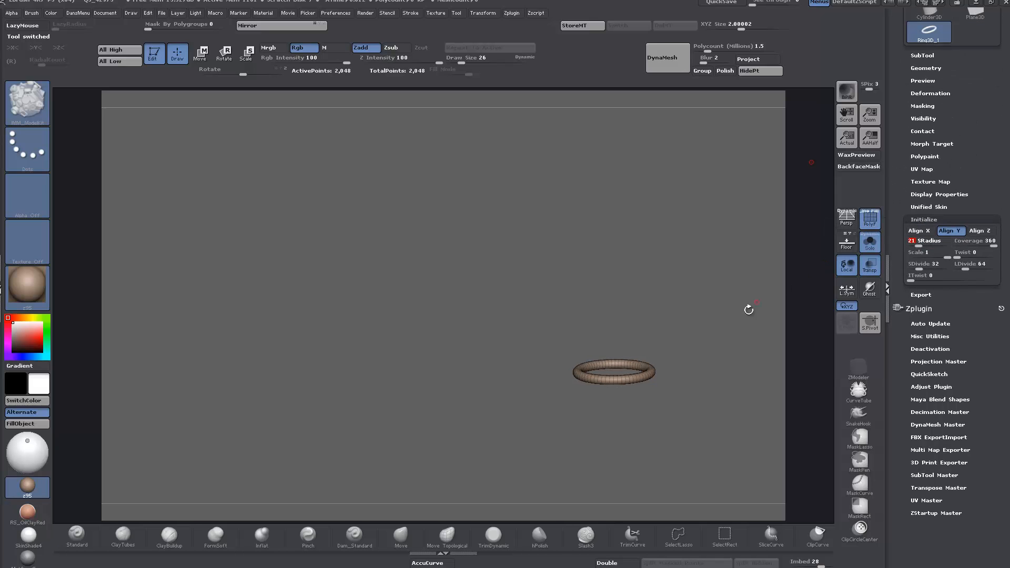
pyautogui.keyDown('alt'); pyautogui.moveTo(696, 365); pyautogui.dragTo(698, 431); pyautogui.keyUp('alt')
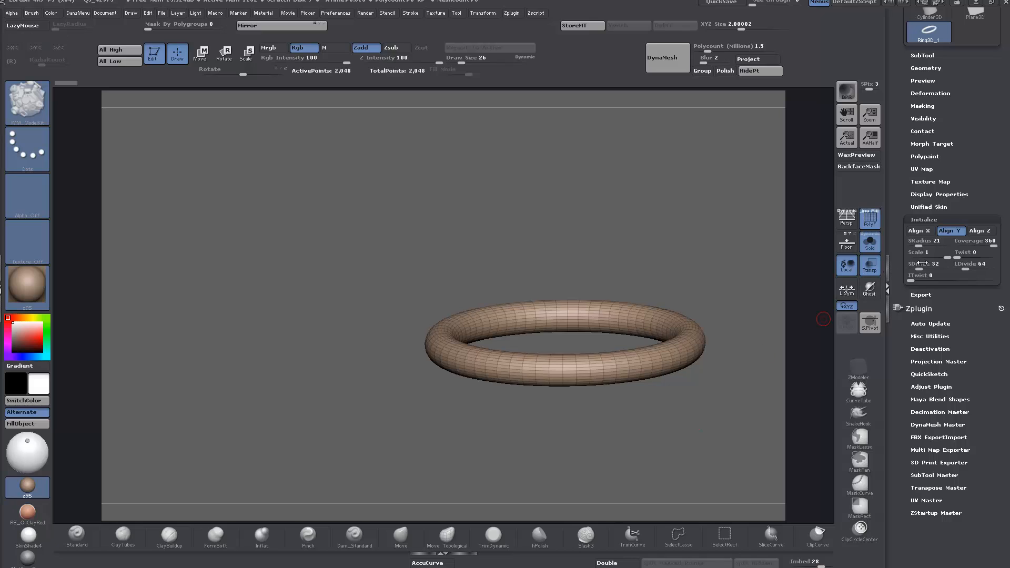
pyautogui.moveTo(918, 268); pyautogui.dragTo(910, 266)
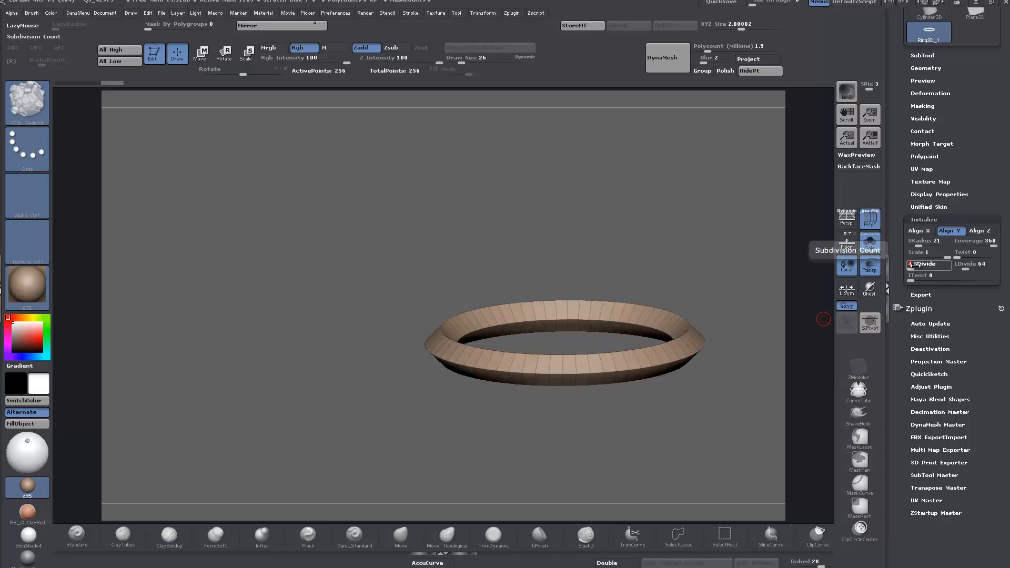
pyautogui.click(921, 274)
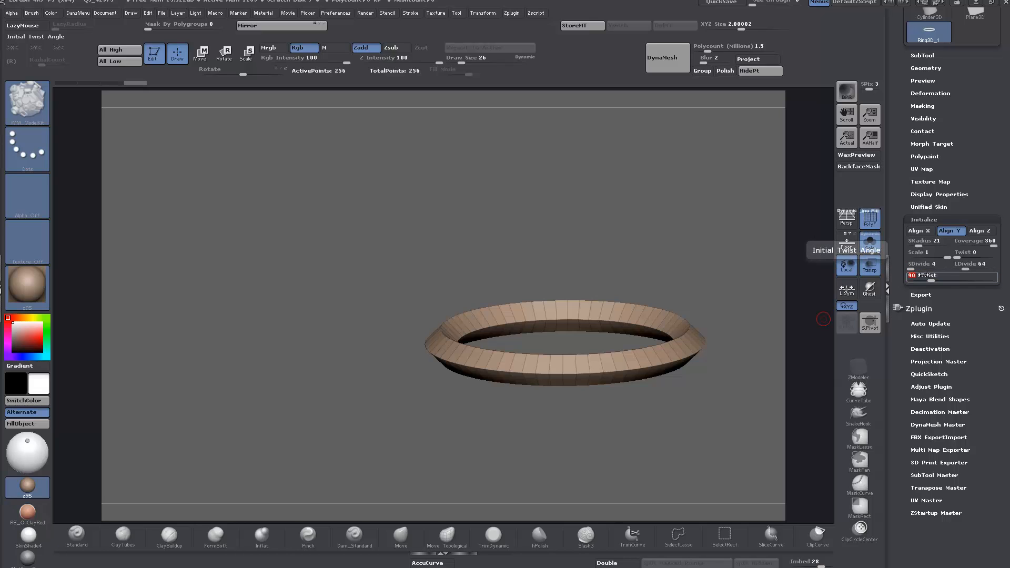
pyautogui.moveTo(928, 276); pyautogui.dragTo(941, 278)
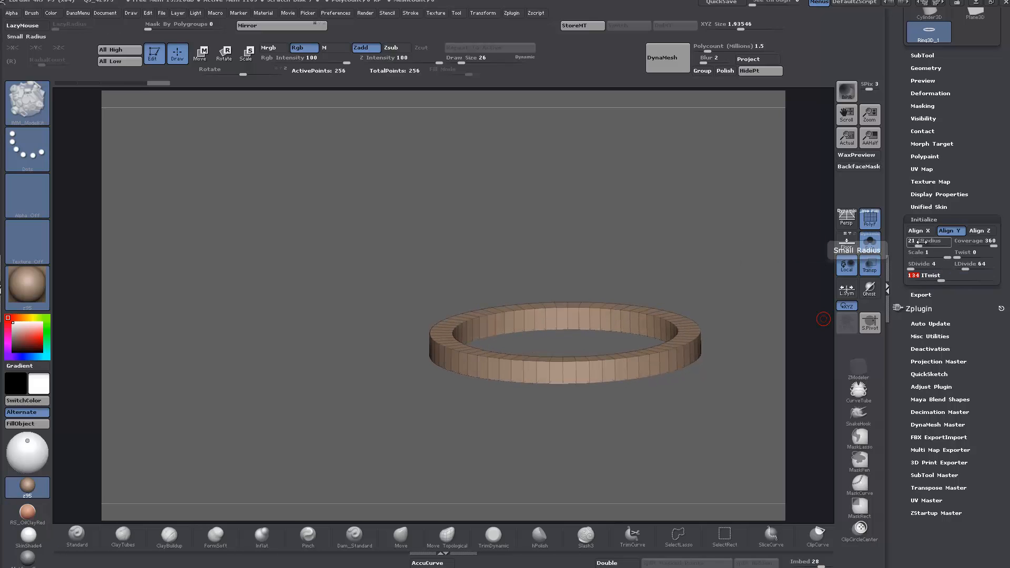
# Step: Reduce the ring's LDivide to 18 and thicken the ring with an SRadius of 49
pyautogui.moveTo(917, 242); pyautogui.dragTo(918, 245)
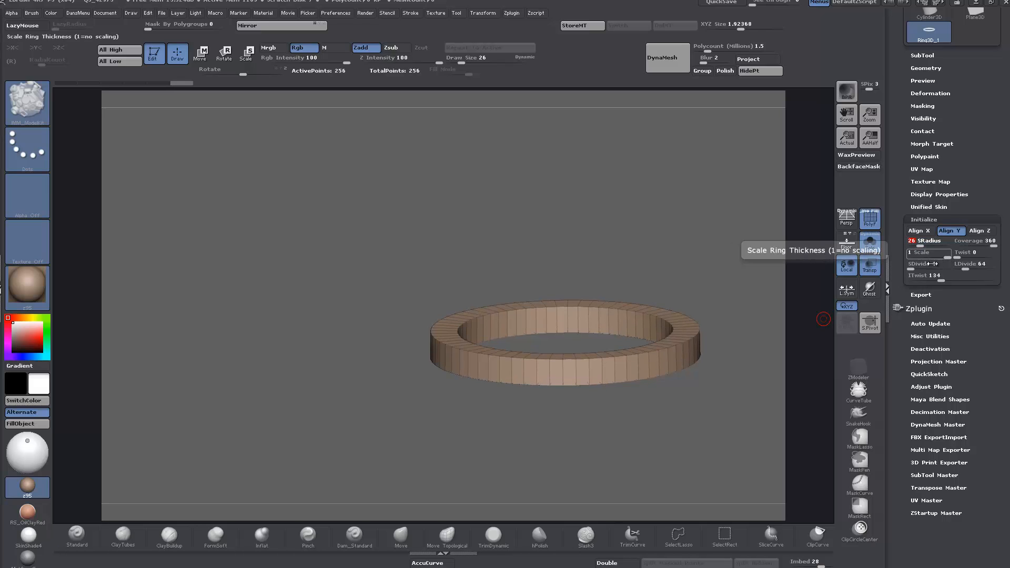
pyautogui.moveTo(964, 269); pyautogui.dragTo(959, 269)
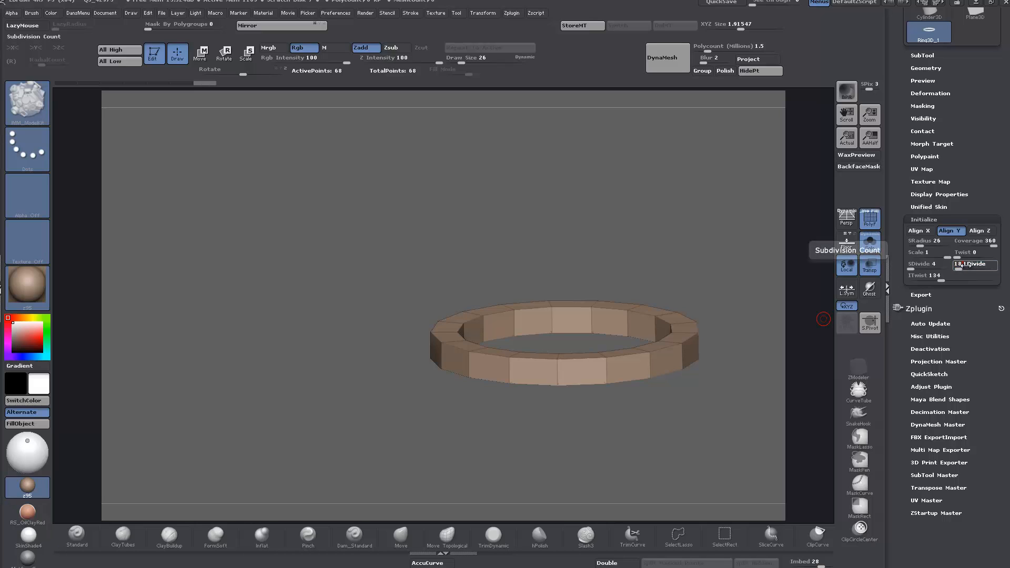
pyautogui.press('Return')
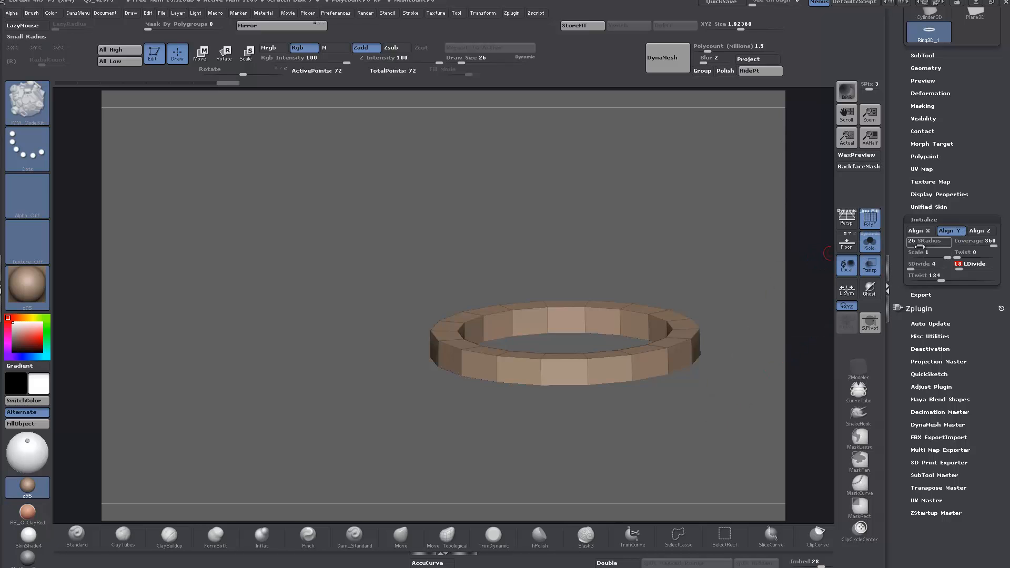
pyautogui.moveTo(921, 245); pyautogui.dragTo(928, 244)
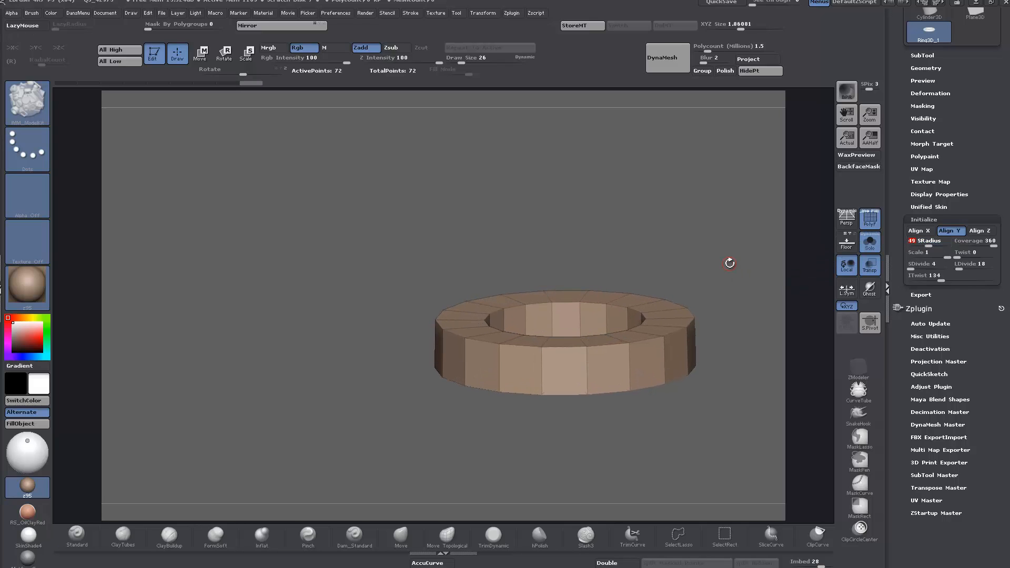
pyautogui.keyDown('alt'); pyautogui.moveTo(739, 312); pyautogui.dragTo(609, 235); pyautogui.keyUp('alt')
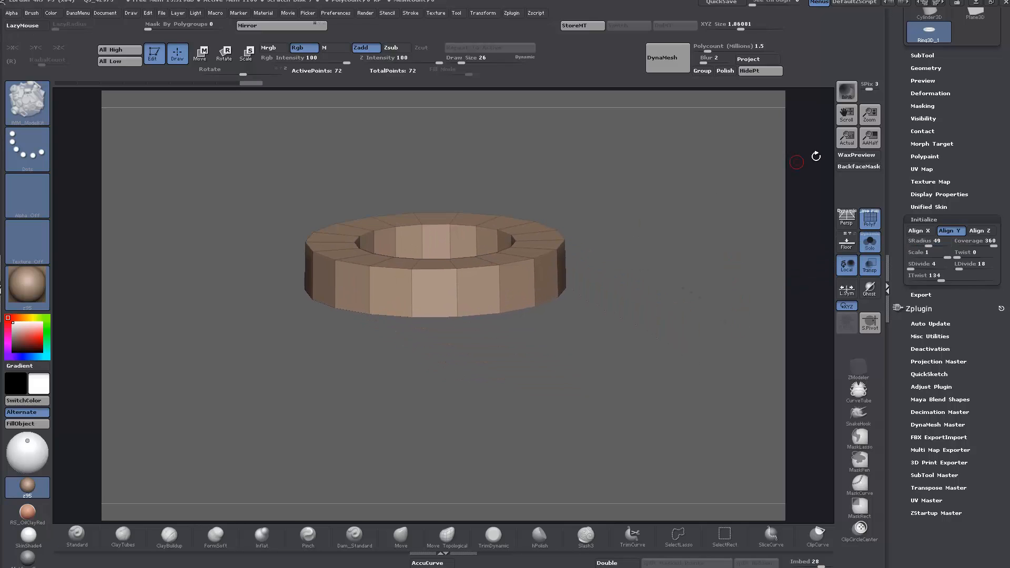
# Step: Convert the ring primitive to a PolyMesh3D and turn on the floor grid
pyautogui.moveTo(900, 164); pyautogui.dragTo(898, 300)
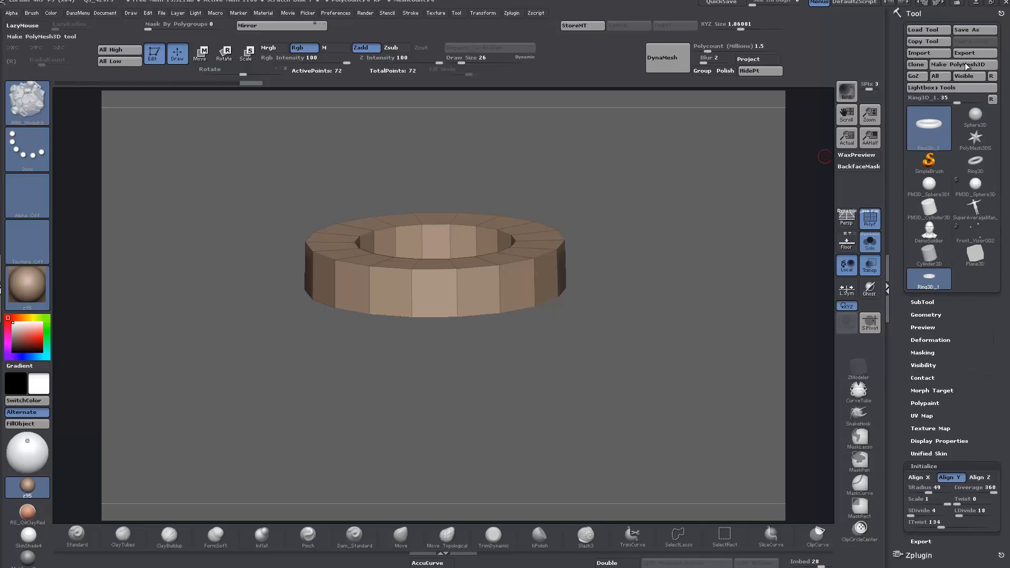
pyautogui.click(965, 63)
pyautogui.moveTo(668, 335); pyautogui.dragTo(665, 333)
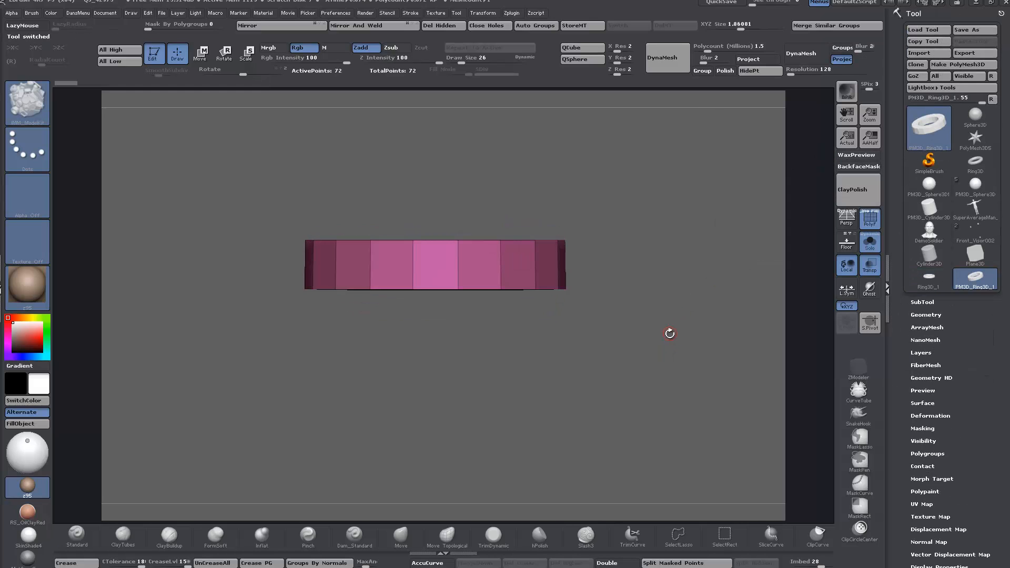
pyautogui.moveTo(646, 251)
pyautogui.keyDown('ctrl'); pyautogui.keyDown('shift'); pyautogui.mouseDown()
pyautogui.moveTo(99, 299)
pyautogui.moveTo(668, 291)
pyautogui.moveTo(286, 307)
pyautogui.moveTo(843, 286)
pyautogui.mouseUp(); pyautogui.keyUp('shift'); pyautogui.keyUp('ctrl')
pyautogui.moveTo(807, 320)
pyautogui.keyDown('ctrl'); pyautogui.keyDown('shift'); pyautogui.mouseDown()
pyautogui.moveTo(805, 275)
pyautogui.moveTo(787, 266)
pyautogui.mouseUp(); pyautogui.keyUp('shift'); pyautogui.keyUp('ctrl')
pyautogui.moveTo(726, 282)
pyautogui.mouseDown()
pyautogui.moveTo(699, 408)
pyautogui.moveTo(783, 404)
pyautogui.mouseUp()
pyautogui.click(847, 243)
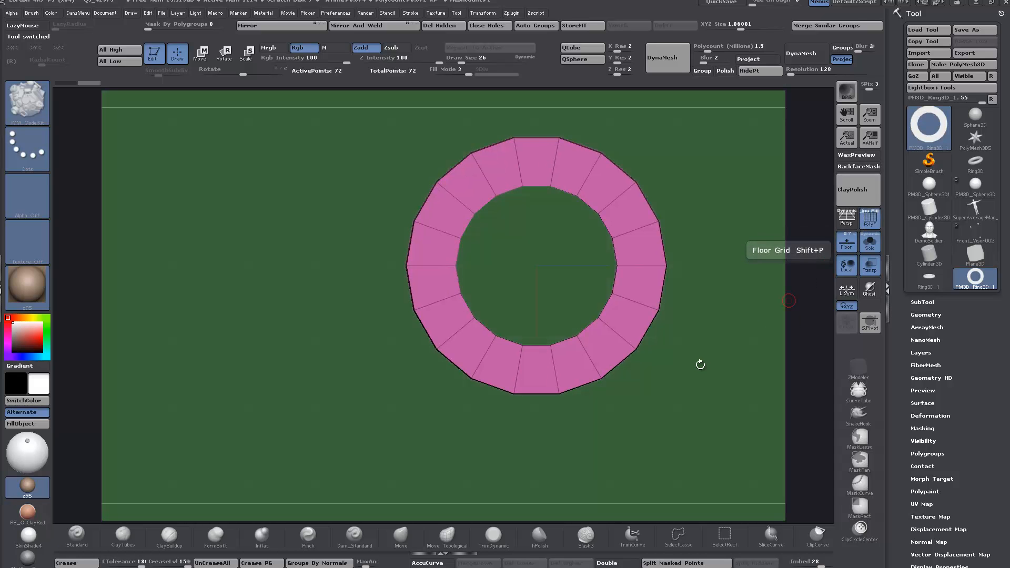
# Step: Face the ring squarely from above and create a new InsertMesh brush from it without appending to the current brush
pyautogui.moveTo(675, 402); pyautogui.dragTo(519, 474)
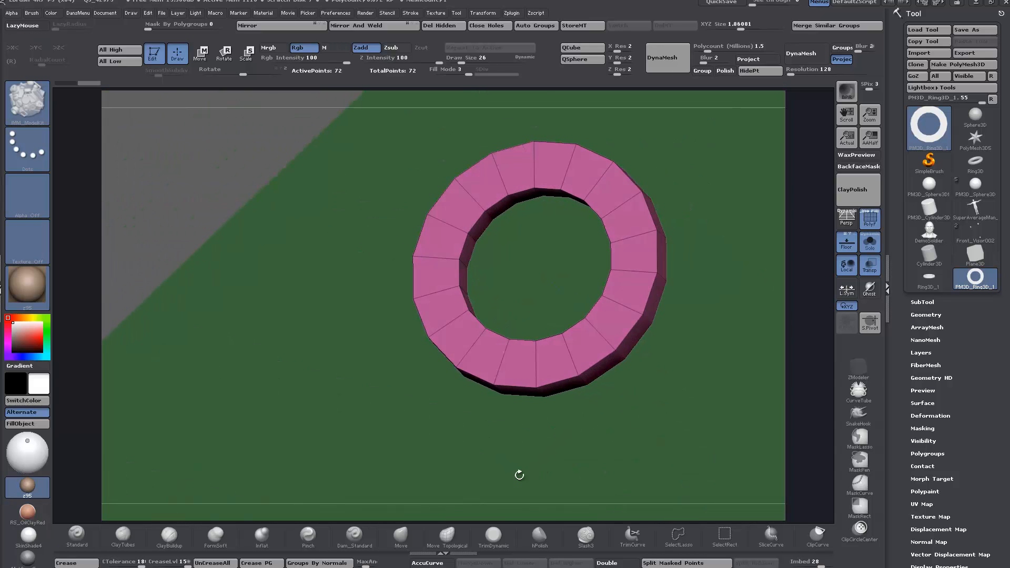
pyautogui.moveTo(711, 221)
pyautogui.mouseDown()
pyautogui.moveTo(690, 210)
pyautogui.moveTo(707, 206)
pyautogui.mouseUp()
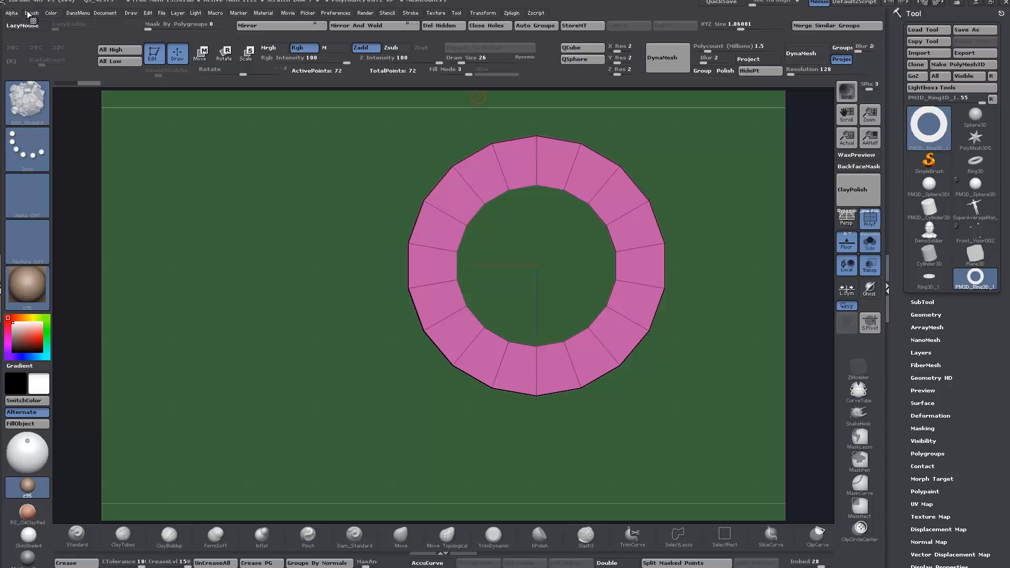
pyautogui.click(31, 13)
pyautogui.click(65, 56)
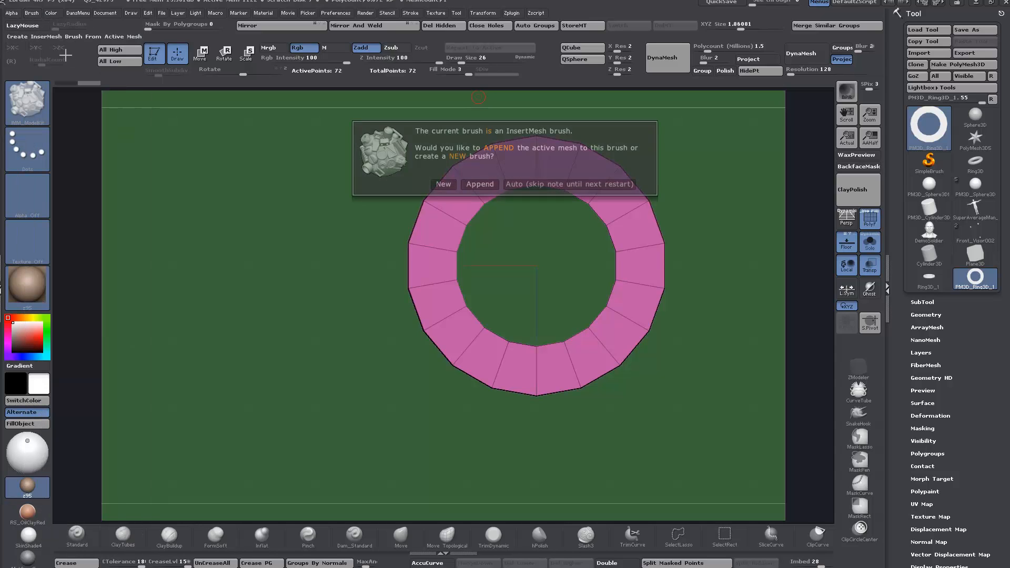
pyautogui.click(443, 182)
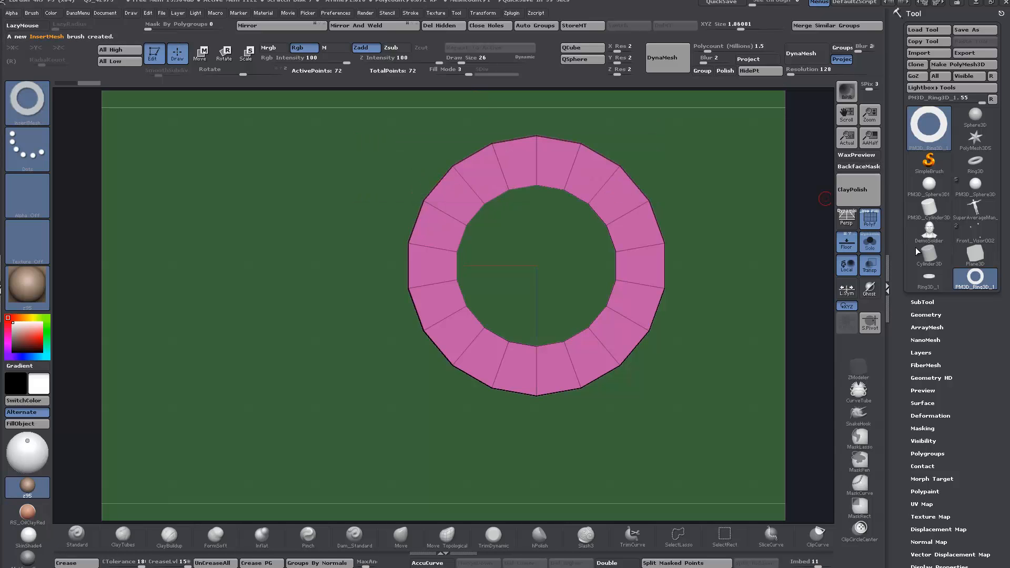
# Step: Switch back to the Front_Visor002 tool and turn off the floor grid
pyautogui.moveTo(972, 241)
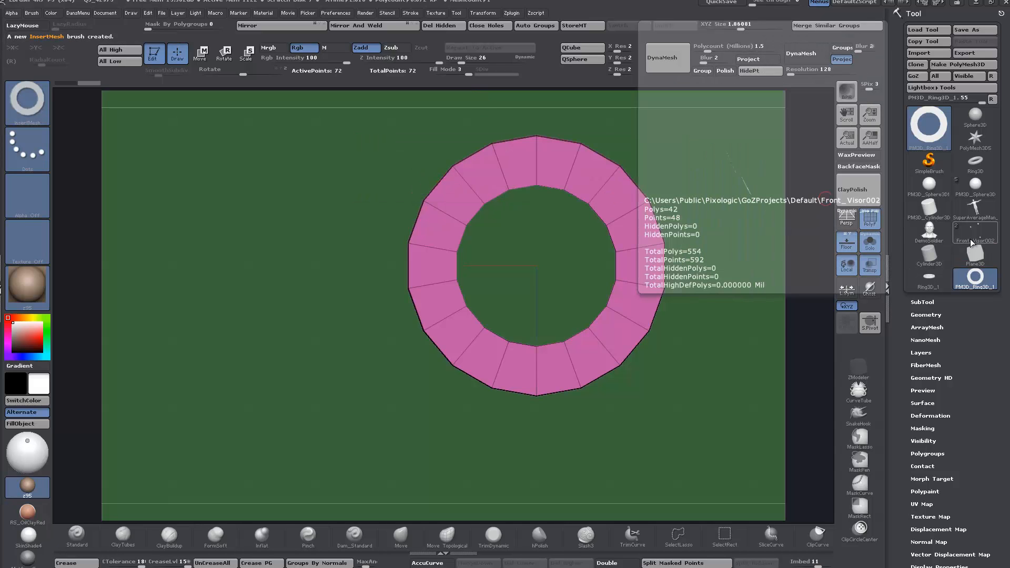
pyautogui.click(971, 237)
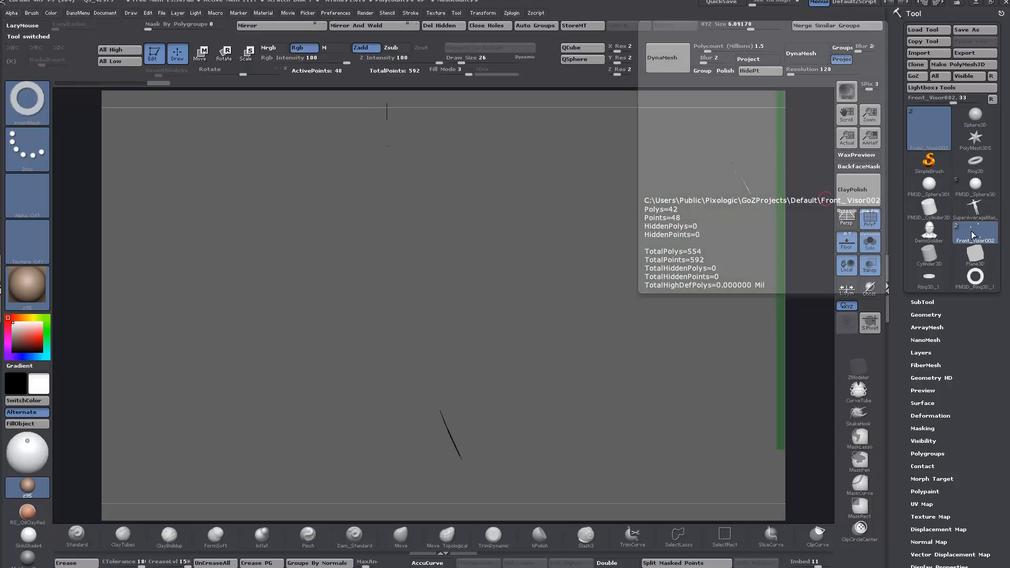
pyautogui.moveTo(645, 330); pyautogui.dragTo(599, 336)
pyautogui.click(848, 241)
pyautogui.moveTo(812, 263); pyautogui.dragTo(530, 279)
# Step: Insert the ring mesh over the first screw-hole cap at a draw size of 197 and turn on double-sided display
pyautogui.moveTo(469, 345)
pyautogui.mouseDown()
pyautogui.moveTo(451, 397)
pyautogui.moveTo(523, 291)
pyautogui.moveTo(475, 315)
pyautogui.moveTo(499, 329)
pyautogui.moveTo(496, 289)
pyautogui.moveTo(565, 330)
pyautogui.moveTo(626, 322)
pyautogui.moveTo(575, 312)
pyautogui.mouseUp()
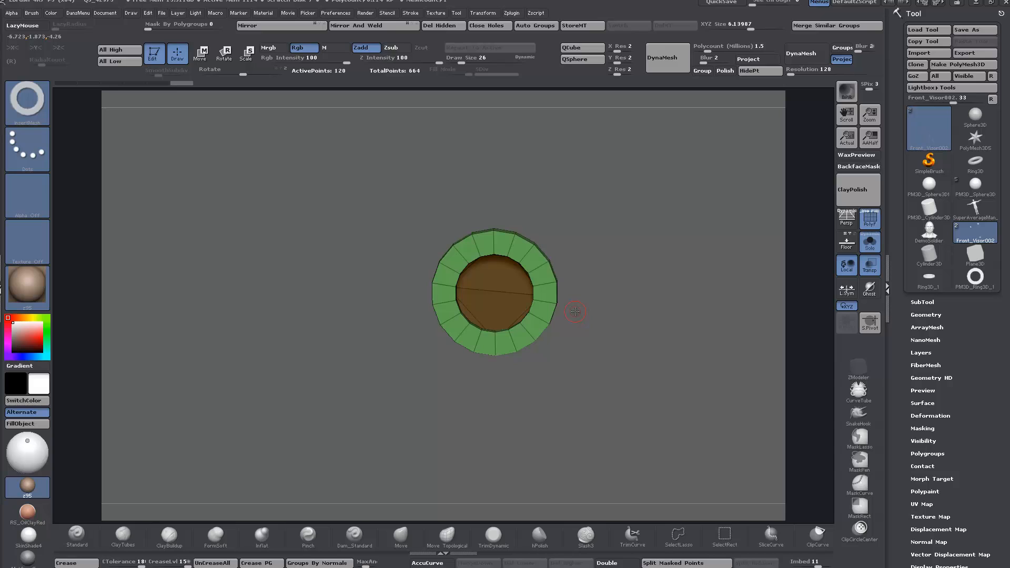
pyautogui.hotkey('ctrl', 'z')
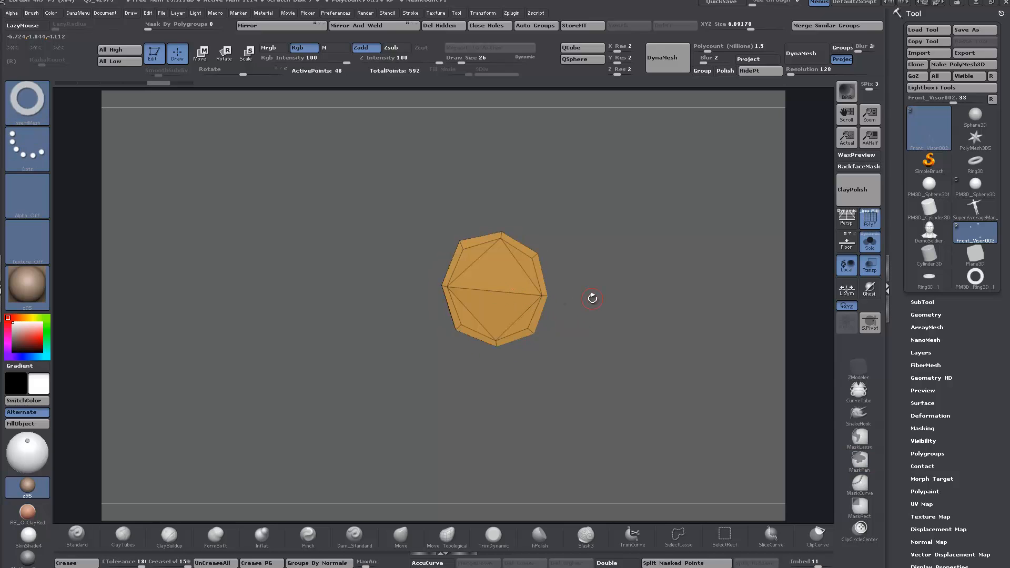
pyautogui.press('space')
pyautogui.moveTo(593, 302); pyautogui.dragTo(629, 287)
pyautogui.press('space')
pyautogui.moveTo(493, 286); pyautogui.dragTo(504, 298)
pyautogui.moveTo(656, 304)
pyautogui.mouseDown()
pyautogui.moveTo(584, 316)
pyautogui.moveTo(641, 310)
pyautogui.mouseUp()
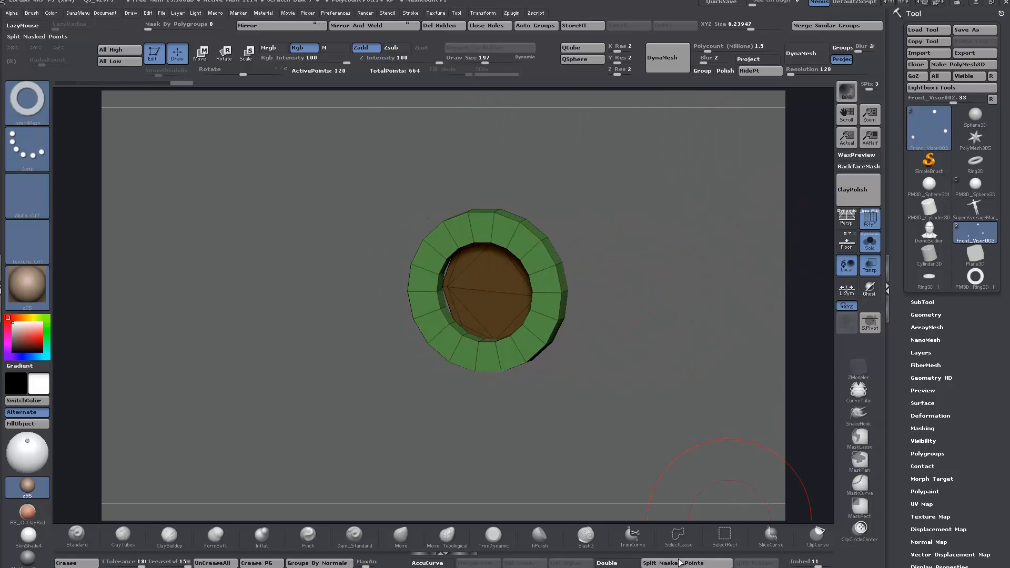
pyautogui.click(617, 563)
pyautogui.moveTo(652, 405); pyautogui.dragTo(689, 379)
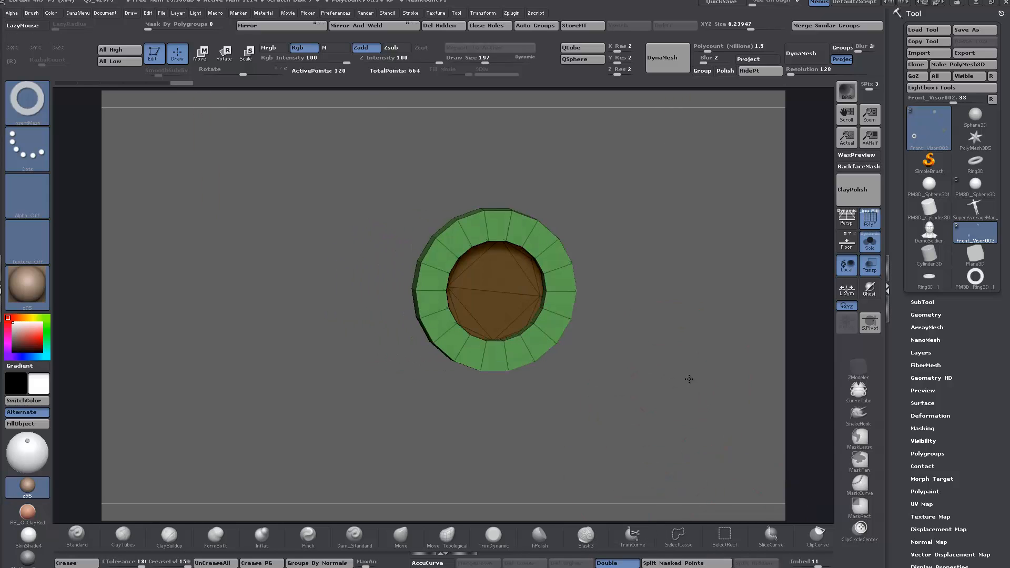
# Step: Insert the same ring mesh over each of the two remaining screw-hole caps
pyautogui.keyDown('alt'); pyautogui.moveTo(641, 426); pyautogui.dragTo(608, 226); pyautogui.keyUp('alt')
pyautogui.keyDown('alt'); pyautogui.moveTo(666, 374); pyautogui.dragTo(429, 407); pyautogui.keyUp('alt')
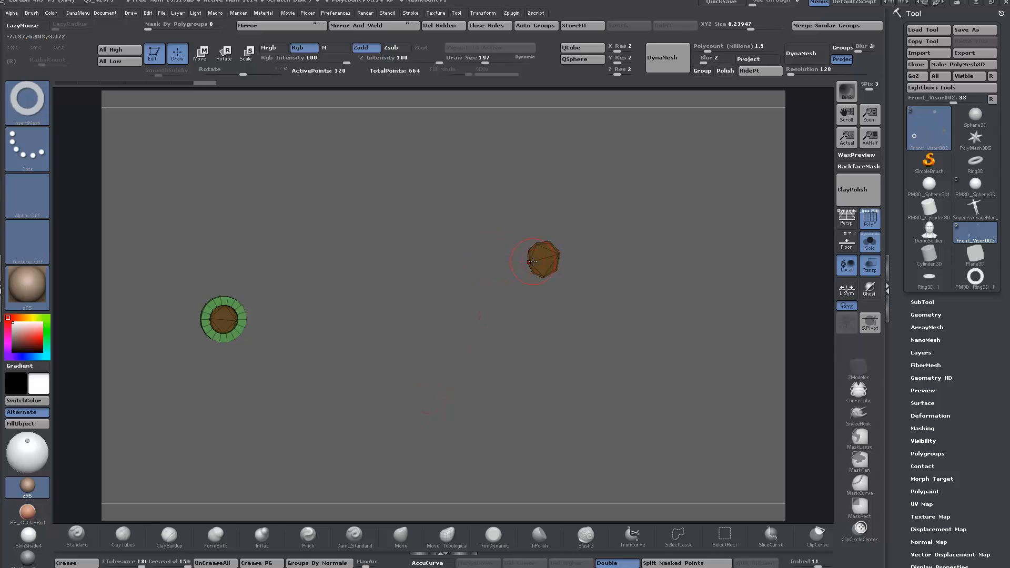
pyautogui.moveTo(545, 258); pyautogui.dragTo(552, 266)
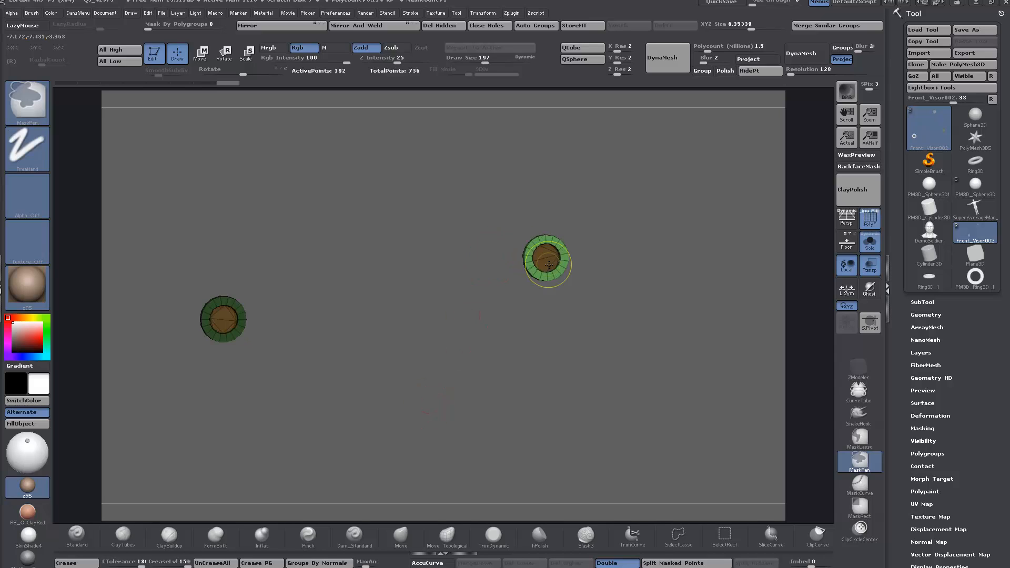
pyautogui.keyDown('alt'); pyautogui.moveTo(583, 363); pyautogui.dragTo(638, 408); pyautogui.keyUp('alt')
pyautogui.keyDown('alt'); pyautogui.moveTo(500, 275); pyautogui.dragTo(568, 382); pyautogui.keyUp('alt')
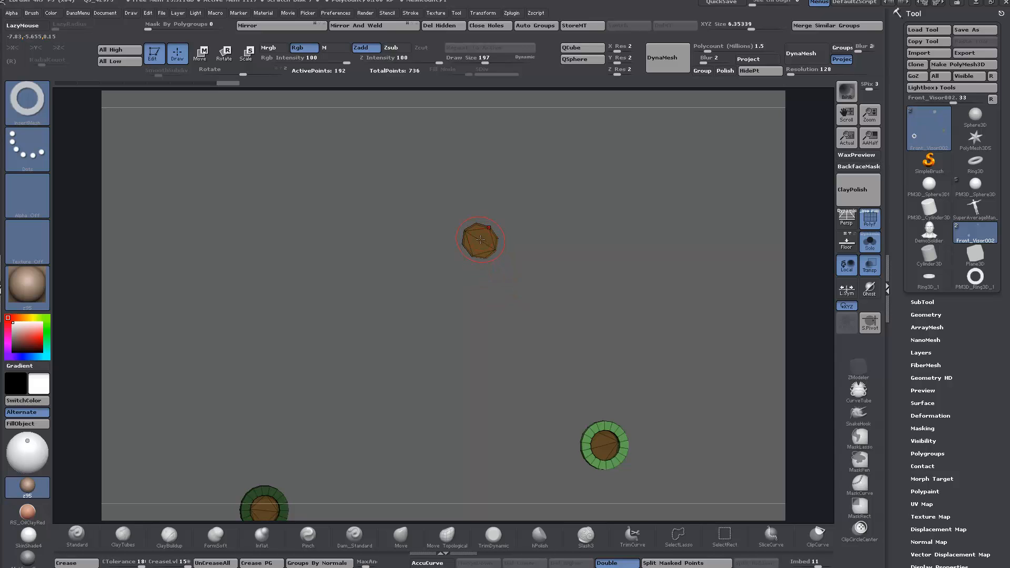
pyautogui.moveTo(481, 239); pyautogui.dragTo(481, 237)
pyautogui.keyDown('alt'); pyautogui.moveTo(539, 315); pyautogui.dragTo(635, 305); pyautogui.keyUp('alt')
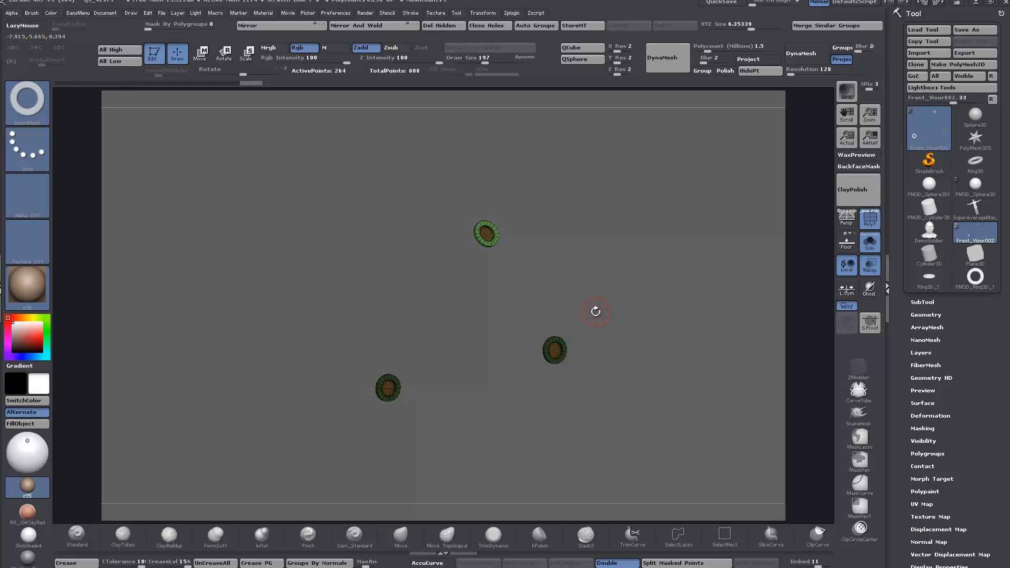
pyautogui.moveTo(583, 310); pyautogui.dragTo(618, 355)
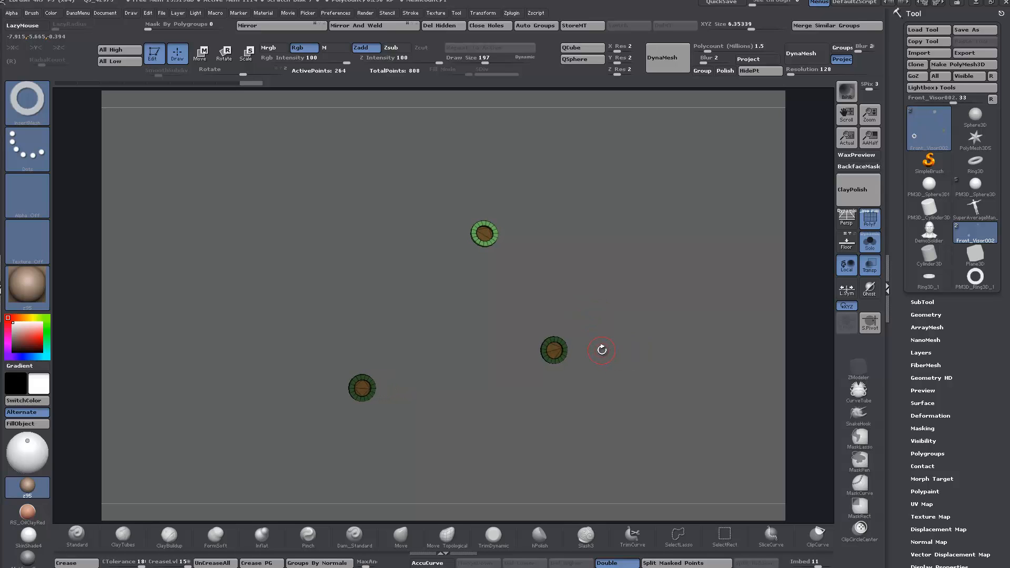
# Step: Switch to the IMM_ModelKit brush and choose its Fasteners_24 cross-slotted mesh
pyautogui.press('b')
pyautogui.press('i')
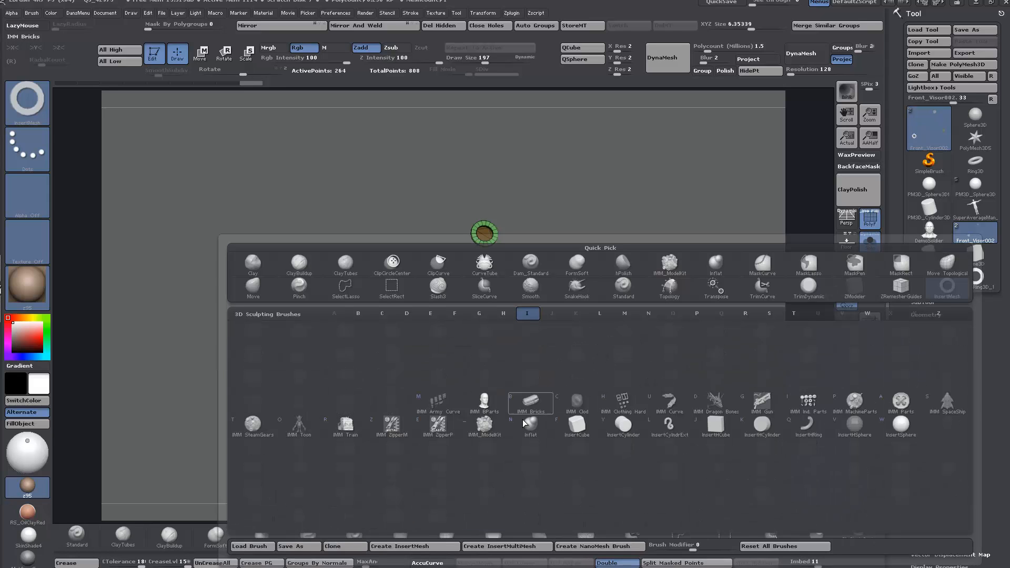
pyautogui.click(484, 429)
pyautogui.press('m')
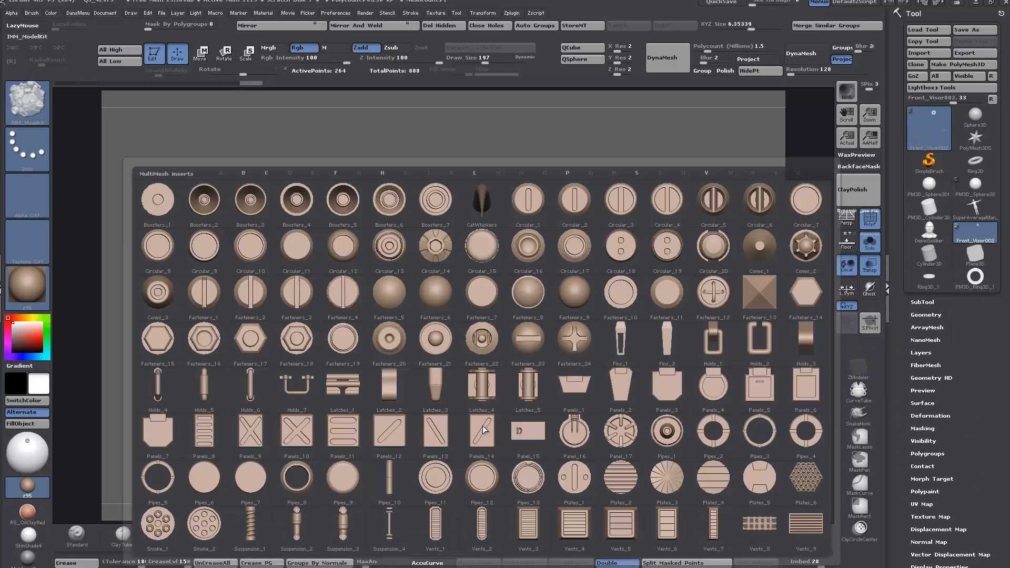
pyautogui.click(575, 344)
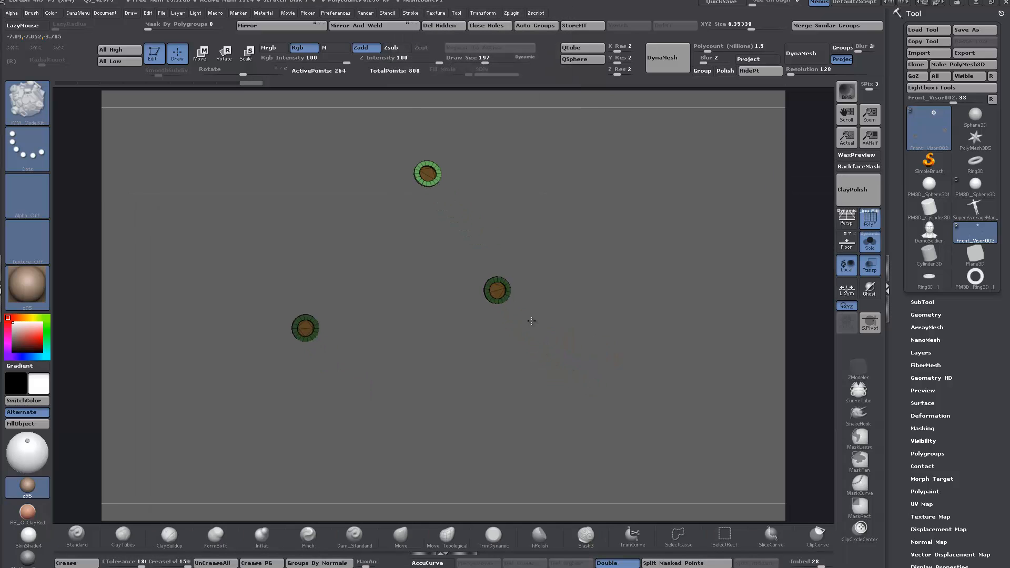
pyautogui.keyDown('alt'); pyautogui.moveTo(554, 334); pyautogui.dragTo(627, 451); pyautogui.keyUp('alt')
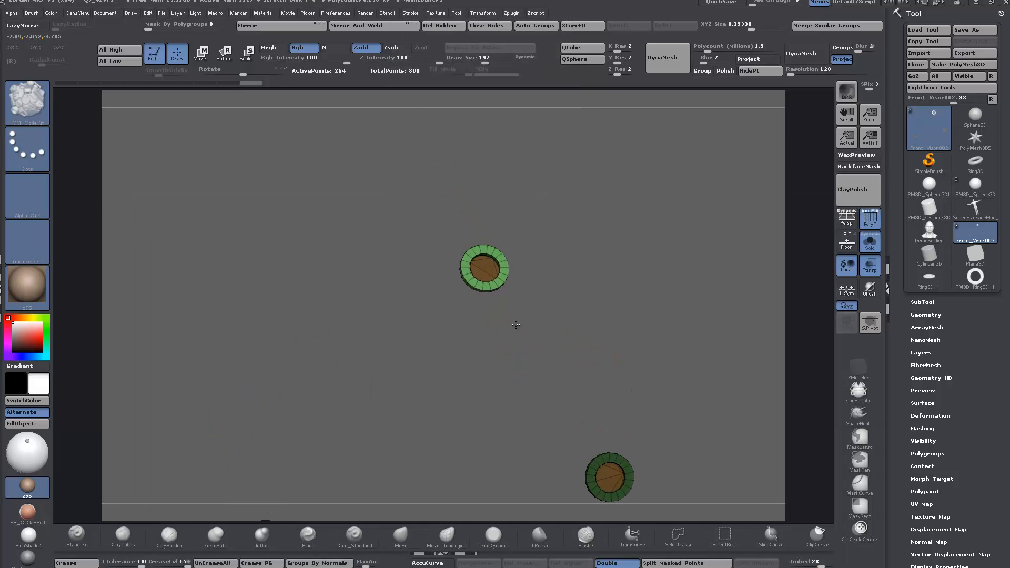
pyautogui.keyDown('alt'); pyautogui.moveTo(518, 323); pyautogui.dragTo(521, 346); pyautogui.keyUp('alt')
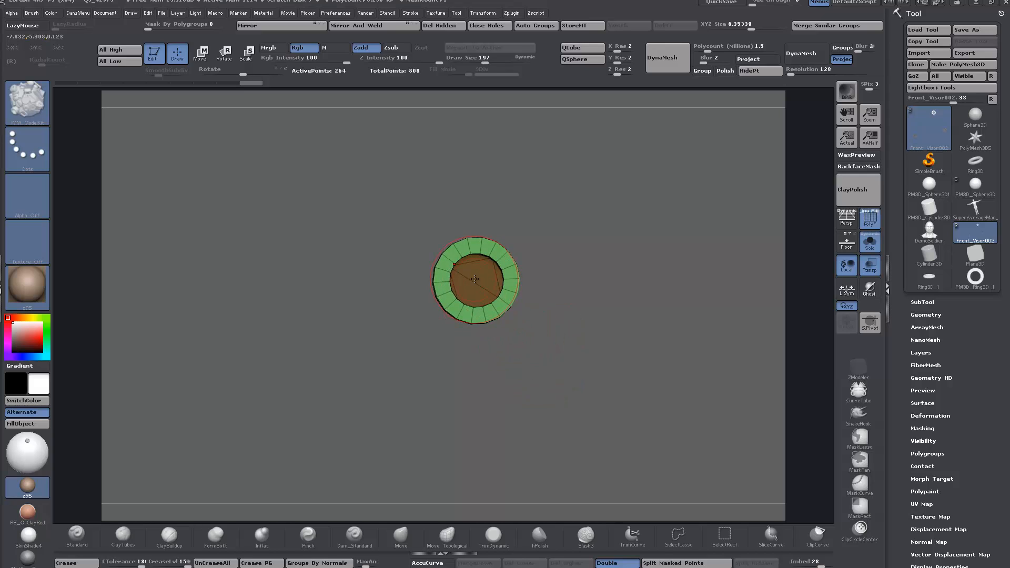
pyautogui.moveTo(477, 279); pyautogui.dragTo(540, 326)
pyautogui.hotkey('ctrl', 'z')
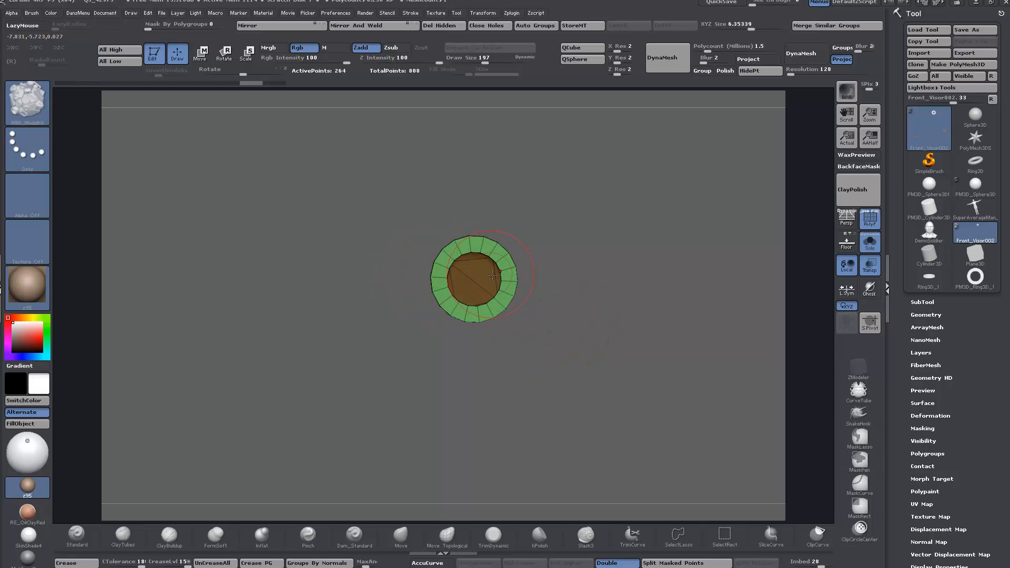
pyautogui.moveTo(475, 278); pyautogui.dragTo(474, 281)
pyautogui.hotkey('ctrl', 'z')
# Step: Insert the Fasteners_24 mesh into the center of each of the three rings at a draw size of 175
pyautogui.press('space')
pyautogui.moveTo(575, 307)
pyautogui.mouseDown()
pyautogui.moveTo(605, 308)
pyautogui.moveTo(582, 372)
pyautogui.moveTo(573, 321)
pyautogui.moveTo(559, 340)
pyautogui.moveTo(491, 299)
pyautogui.moveTo(515, 377)
pyautogui.mouseUp()
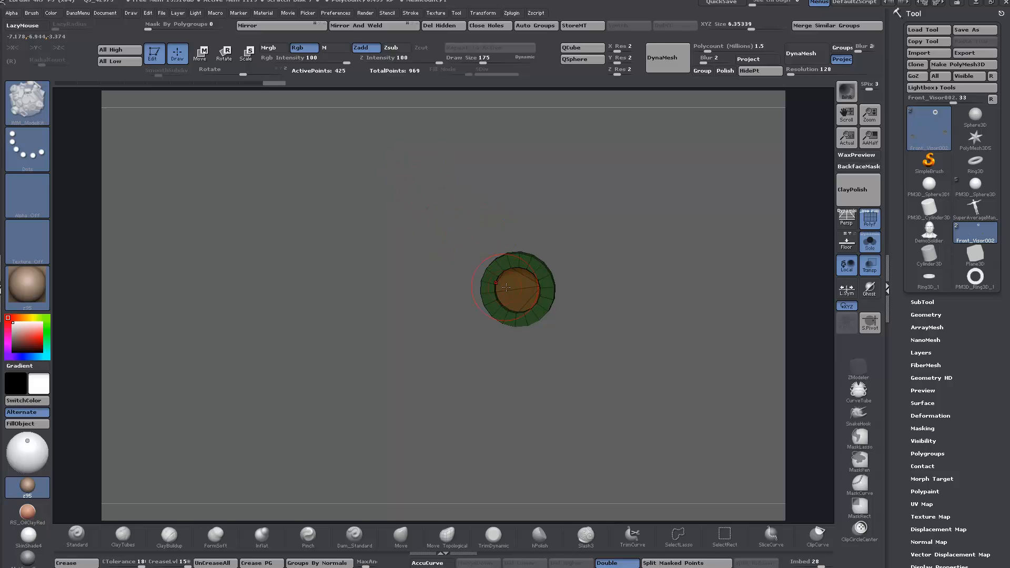
pyautogui.moveTo(517, 290); pyautogui.dragTo(533, 322)
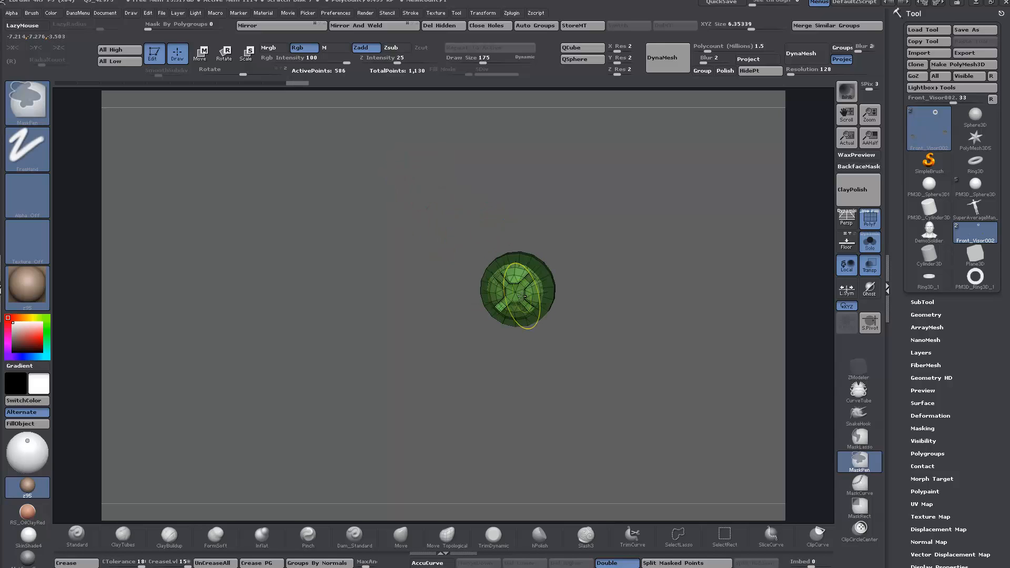
pyautogui.keyDown('alt'); pyautogui.moveTo(379, 354); pyautogui.dragTo(684, 260); pyautogui.keyUp('alt')
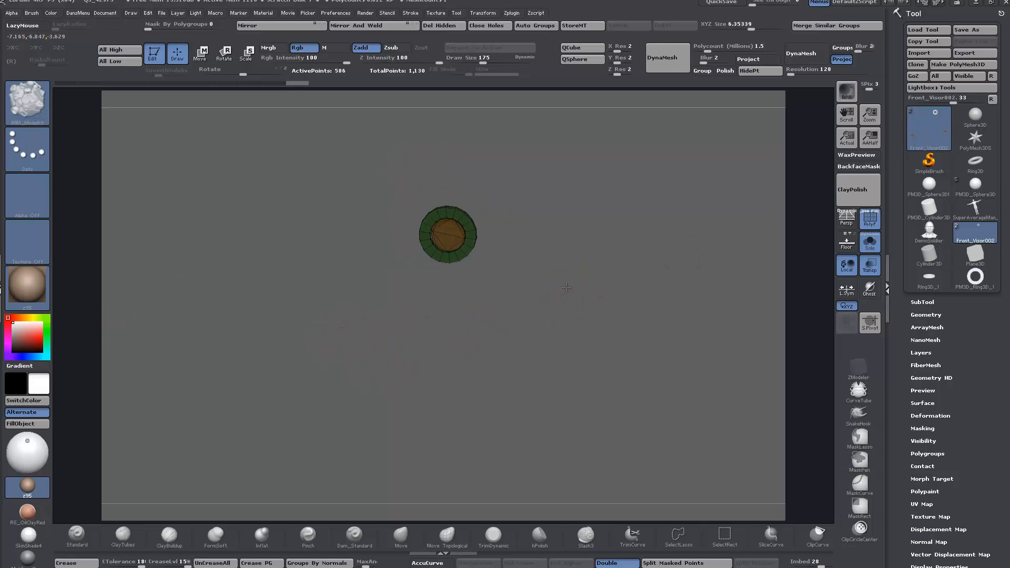
pyautogui.keyDown('alt'); pyautogui.moveTo(523, 284); pyautogui.dragTo(513, 283); pyautogui.keyUp('alt')
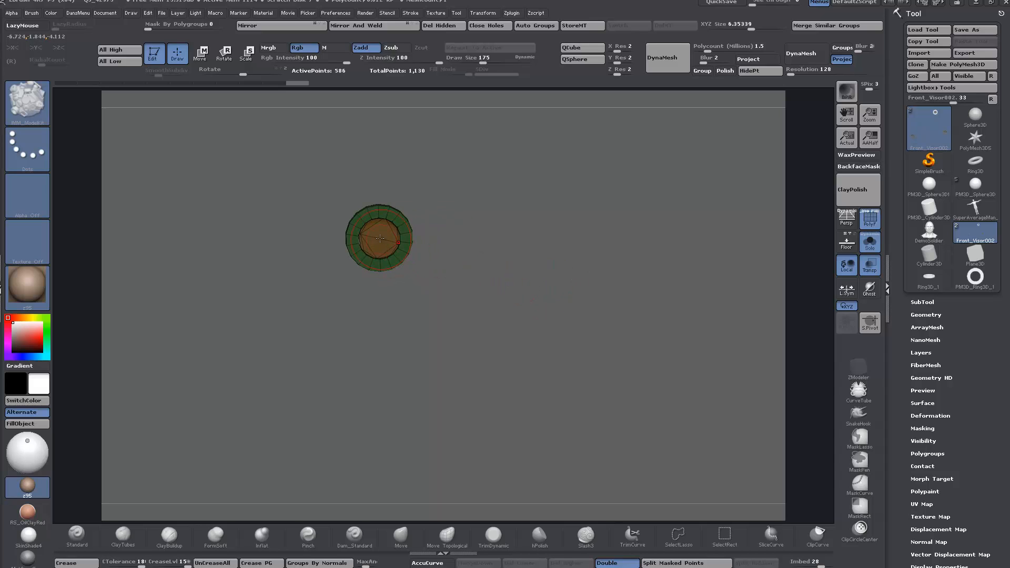
pyautogui.moveTo(380, 238); pyautogui.dragTo(409, 252)
# Step: Raise the newly inserted fastener outward with Transpose Move so its dome stands proud of its ring
pyautogui.moveTo(478, 277); pyautogui.dragTo(506, 284)
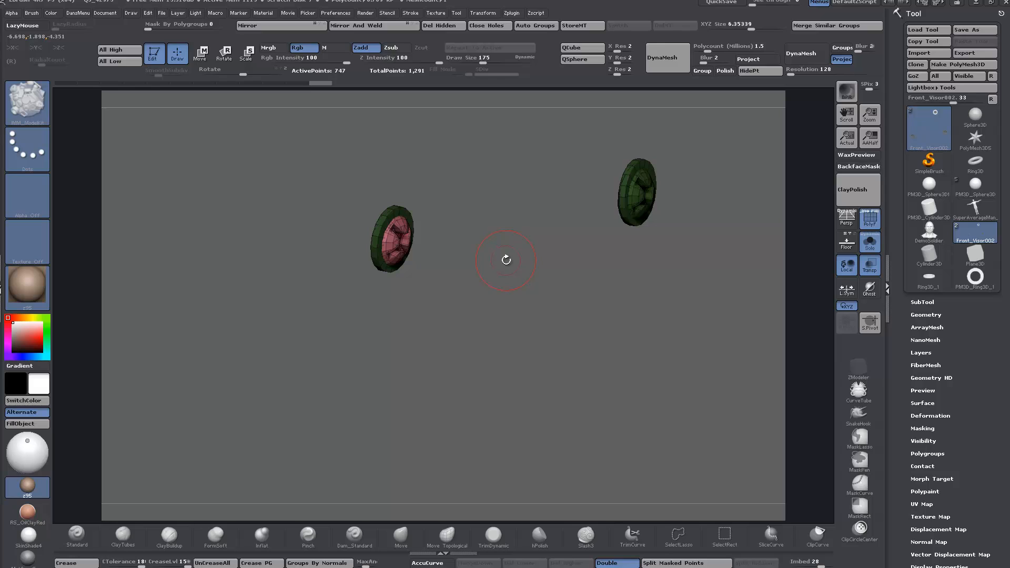
pyautogui.keyDown('alt'); pyautogui.moveTo(445, 249); pyautogui.dragTo(449, 311); pyautogui.keyUp('alt')
pyautogui.click(200, 52)
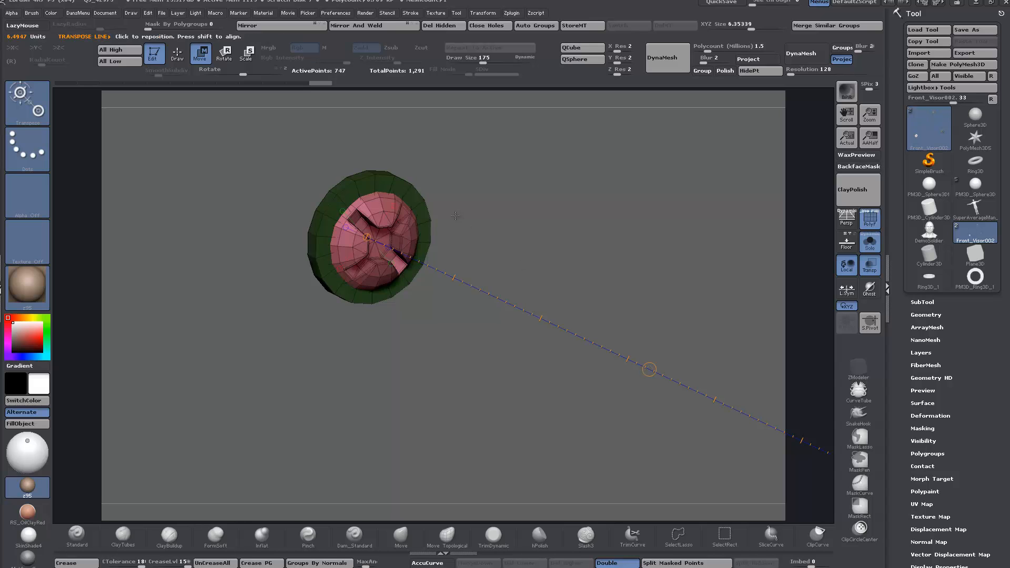
pyautogui.moveTo(374, 229)
pyautogui.mouseDown()
pyautogui.moveTo(467, 214)
pyautogui.moveTo(513, 192)
pyautogui.mouseUp()
pyautogui.click(375, 241)
pyautogui.keyDown('ctrl'); pyautogui.click(319, 275); pyautogui.keyUp('ctrl')
pyautogui.moveTo(376, 240)
pyautogui.keyDown('ctrl'); pyautogui.mouseDown()
pyautogui.moveTo(419, 259)
pyautogui.moveTo(413, 253)
pyautogui.moveTo(437, 251)
pyautogui.mouseUp(); pyautogui.keyUp('ctrl')
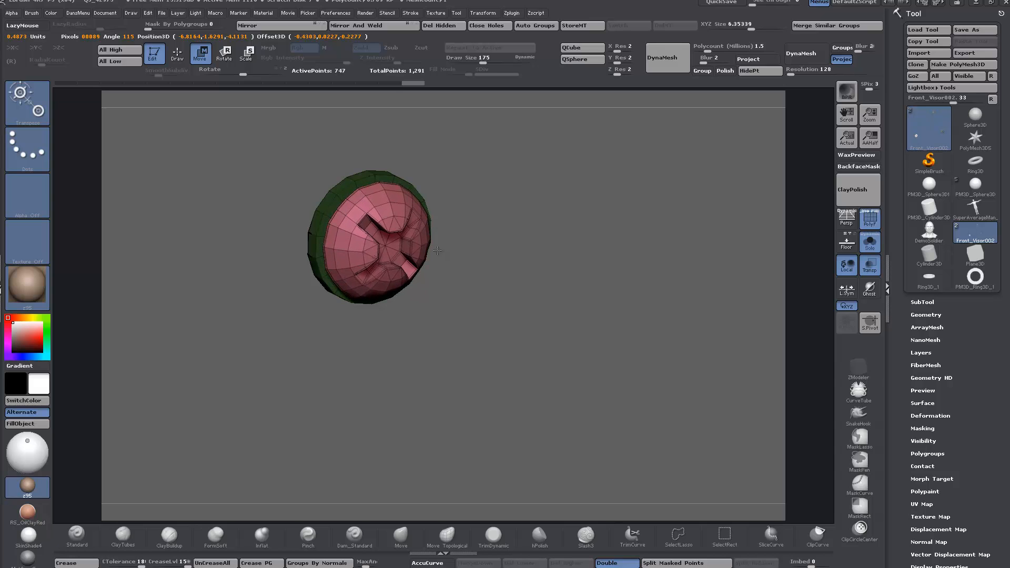
# Step: Mask everything except the neighboring sunken fastener, move it outward and center it on its ring
pyautogui.keyDown('alt'); pyautogui.moveTo(613, 328); pyautogui.dragTo(490, 291); pyautogui.keyUp('alt')
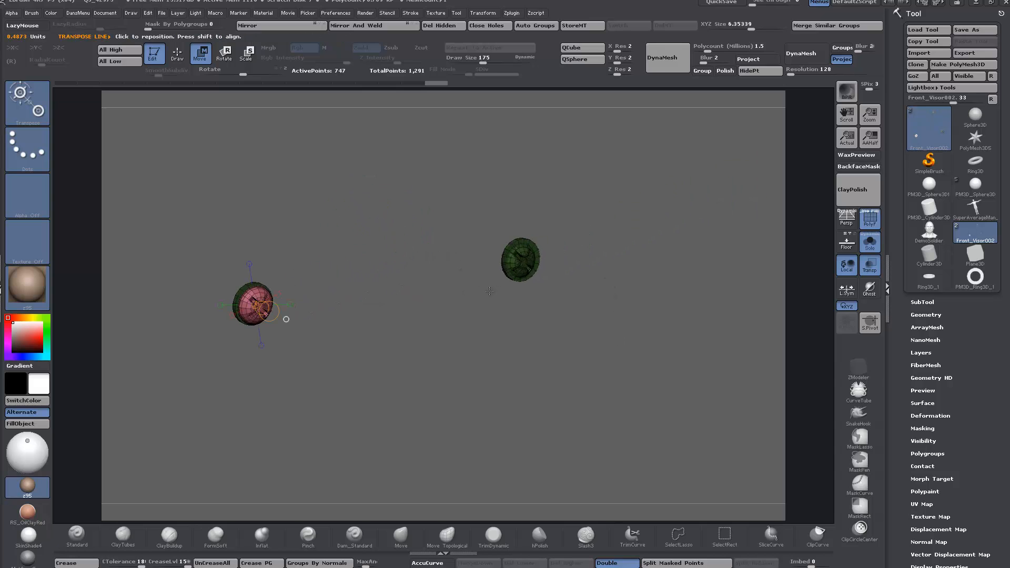
pyautogui.keyDown('alt'); pyautogui.moveTo(521, 261); pyautogui.dragTo(527, 305); pyautogui.keyUp('alt')
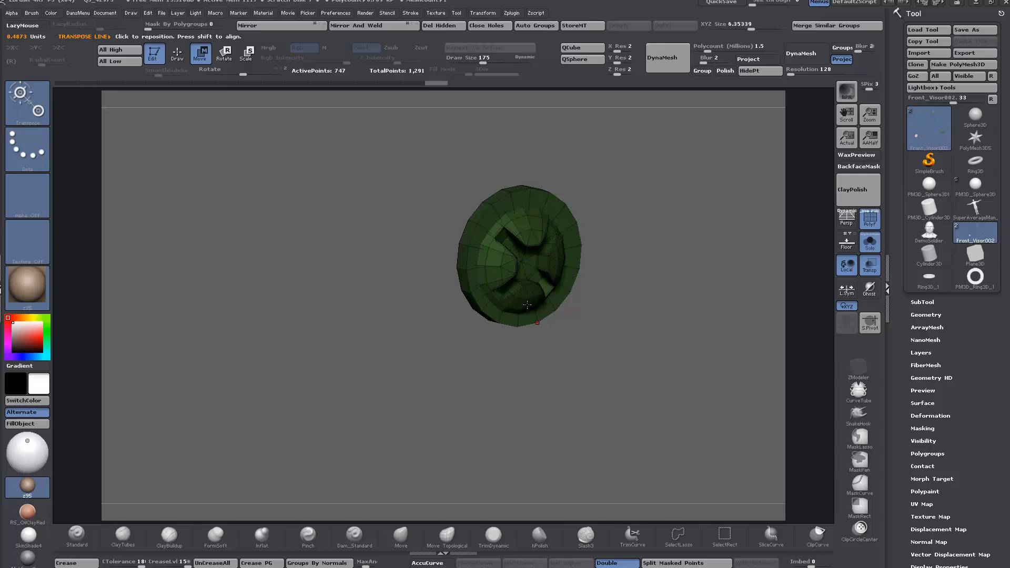
pyautogui.keyDown('ctrl'); pyautogui.click(525, 265); pyautogui.keyUp('ctrl')
pyautogui.moveTo(570, 271); pyautogui.dragTo(587, 276)
pyautogui.moveTo(624, 338); pyautogui.dragTo(587, 330)
pyautogui.moveTo(605, 232); pyautogui.dragTo(656, 188)
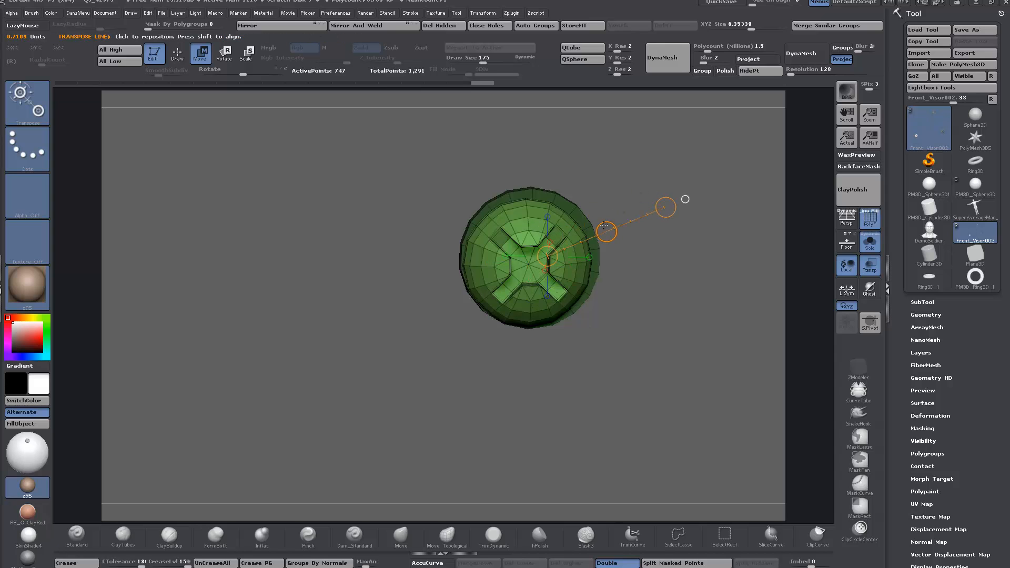
pyautogui.moveTo(605, 227); pyautogui.dragTo(272, 165)
# Step: Isolate the uppermost fastener with a mask and reposition it with Transpose Move so it sits centered on its ring
pyautogui.keyDown('alt'); pyautogui.moveTo(318, 334); pyautogui.dragTo(401, 349); pyautogui.keyUp('alt')
pyautogui.keyDown('alt'); pyautogui.moveTo(361, 239); pyautogui.dragTo(396, 364); pyautogui.keyUp('alt')
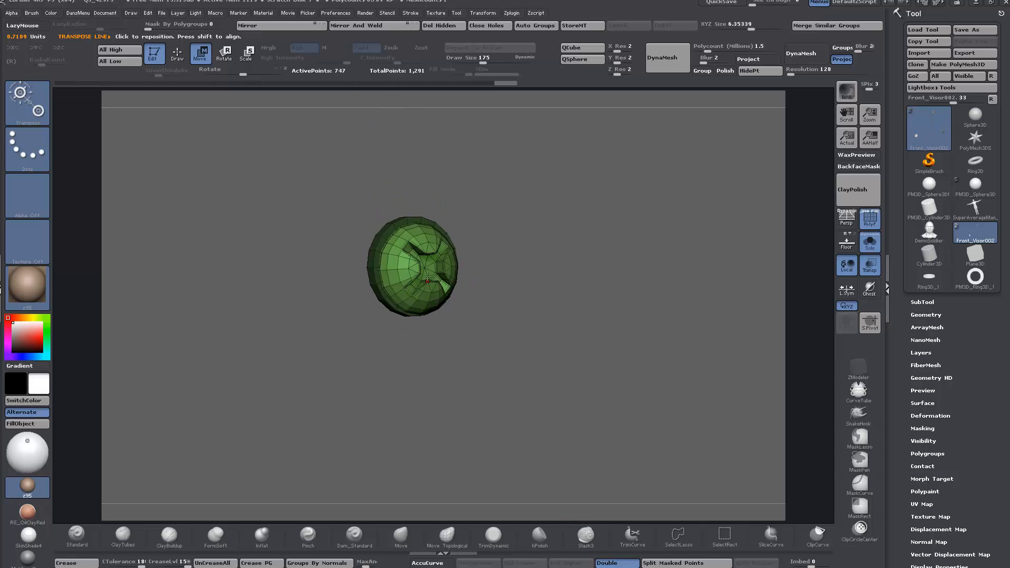
pyautogui.click(426, 268)
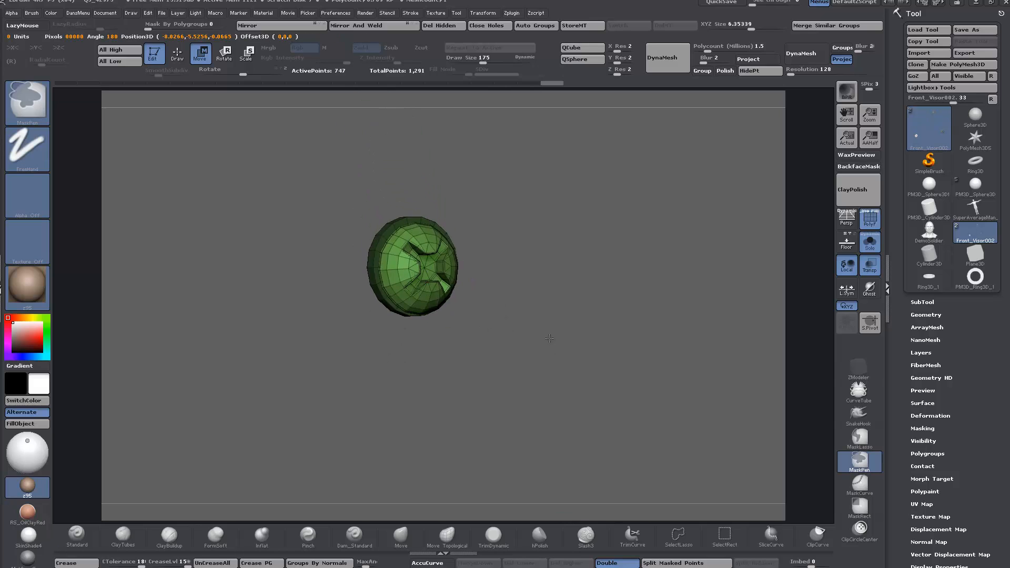
pyautogui.keyDown('ctrl'); pyautogui.moveTo(548, 338); pyautogui.dragTo(563, 354); pyautogui.keyUp('ctrl')
pyautogui.keyDown('ctrl'); pyautogui.moveTo(423, 266); pyautogui.dragTo(445, 266); pyautogui.keyUp('ctrl')
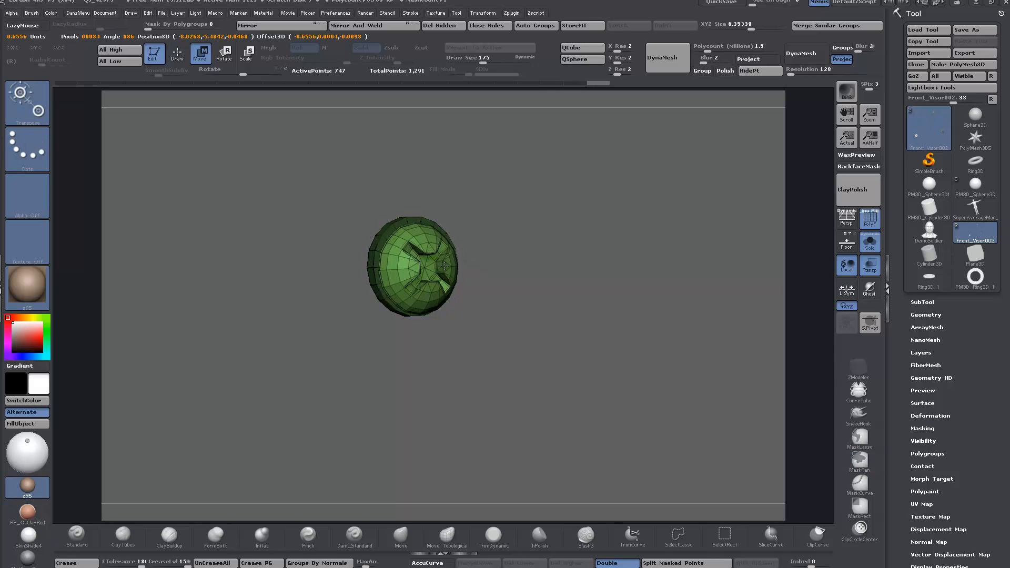
pyautogui.rightClick(492, 353)
pyautogui.click(487, 350)
pyautogui.moveTo(555, 274); pyautogui.dragTo(539, 280)
pyautogui.moveTo(447, 254); pyautogui.dragTo(547, 201)
pyautogui.moveTo(499, 227); pyautogui.dragTo(495, 225)
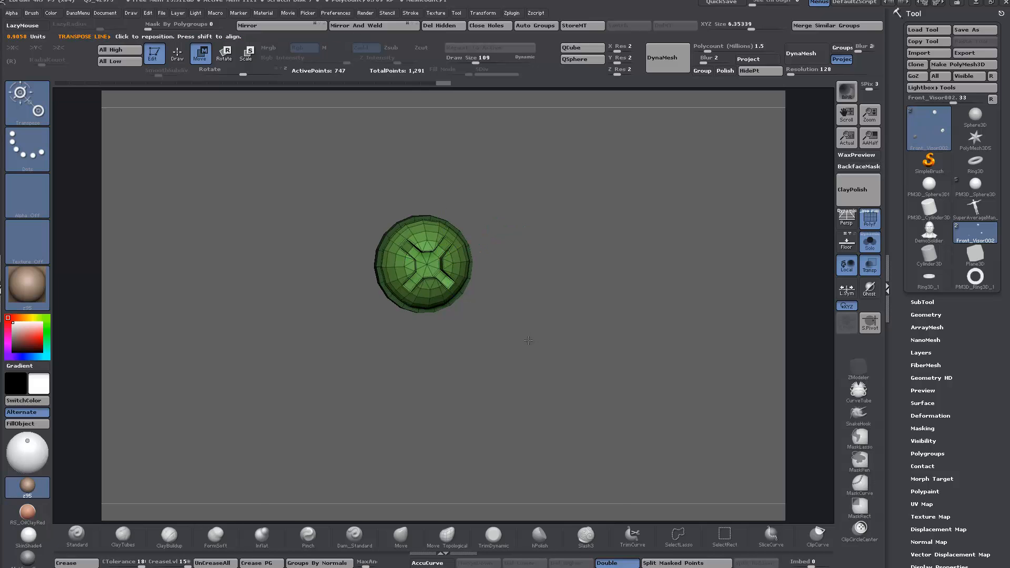
# Step: Undo the last fastener nudge and split the fasteners and rings into separate polygroups with Auto Groups
pyautogui.keyDown('alt'); pyautogui.moveTo(530, 340); pyautogui.dragTo(525, 181); pyautogui.keyUp('alt')
pyautogui.keyDown('alt'); pyautogui.moveTo(369, 418); pyautogui.dragTo(411, 370); pyautogui.keyUp('alt')
pyautogui.moveTo(510, 225); pyautogui.dragTo(514, 222)
pyautogui.hotkey('ctrl', 'z')
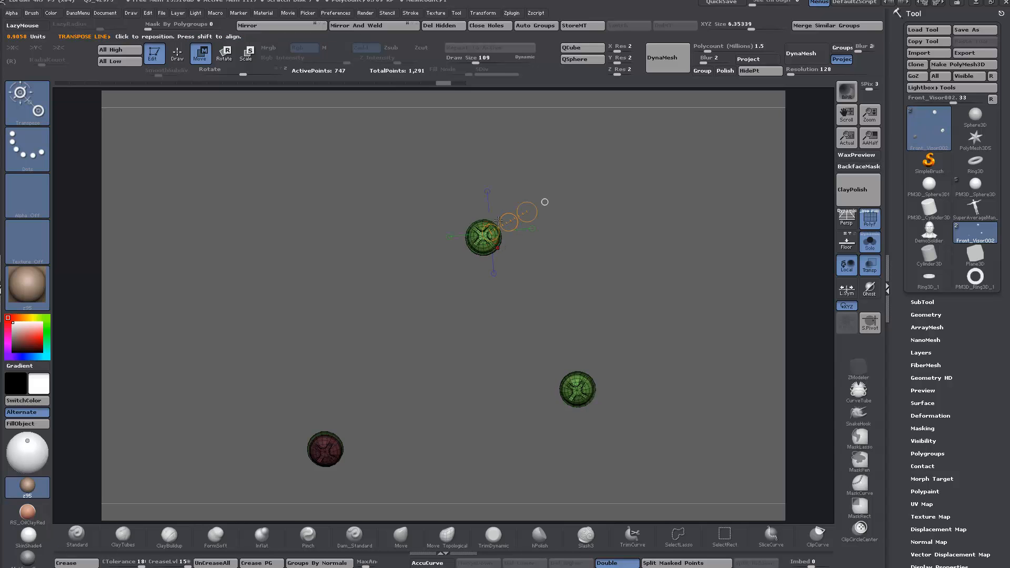
pyautogui.click(517, 26)
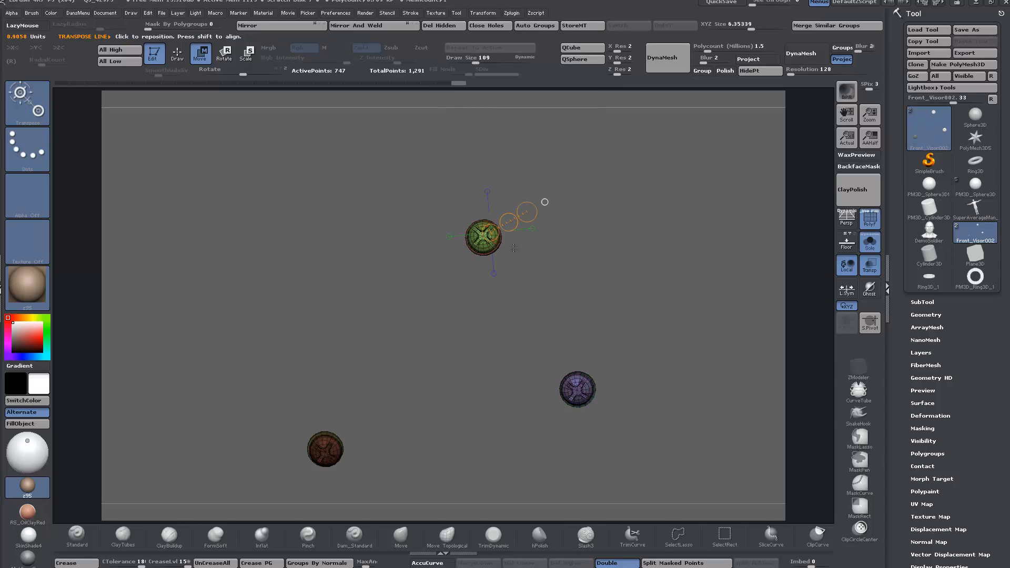
# Step: Refine the purple fastener's placement on its ring with Transpose Move, nudging it slightly toward the ring's center
pyautogui.keyDown('ctrl'); pyautogui.moveTo(513, 248); pyautogui.dragTo(563, 345, button='right'); pyautogui.keyUp('ctrl')
pyautogui.moveTo(567, 306); pyautogui.dragTo(488, 152, button='right')
pyautogui.keyDown('alt'); pyautogui.moveTo(555, 341); pyautogui.dragTo(501, 216, button='right'); pyautogui.keyUp('alt')
pyautogui.moveTo(573, 342); pyautogui.dragTo(536, 229, button='right')
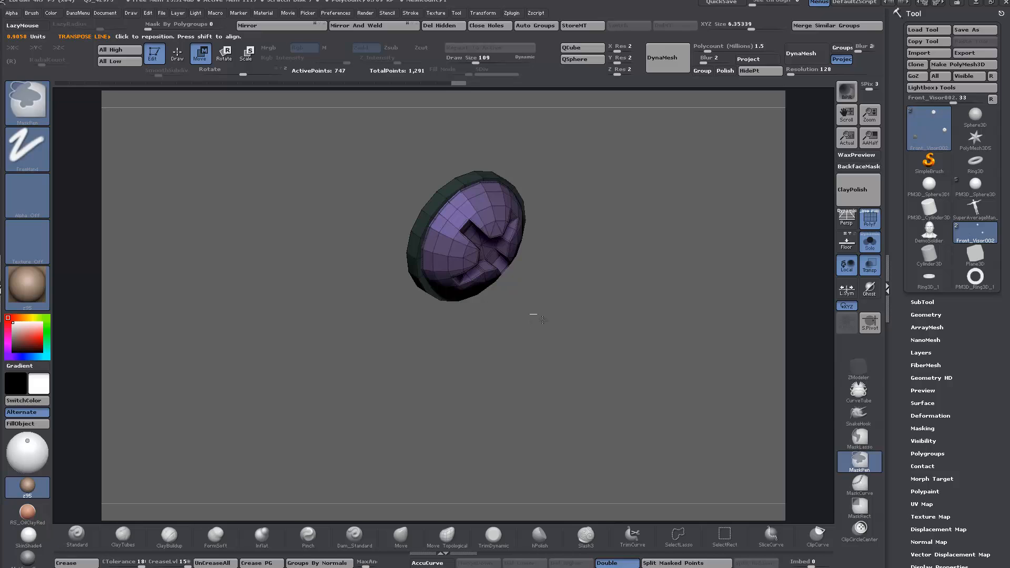
pyautogui.keyDown('ctrl'); pyautogui.moveTo(532, 315); pyautogui.dragTo(542, 322); pyautogui.keyUp('ctrl')
pyautogui.moveTo(481, 245)
pyautogui.keyDown('ctrl'); pyautogui.mouseDown()
pyautogui.moveTo(532, 284)
pyautogui.moveTo(511, 269)
pyautogui.mouseUp(); pyautogui.keyUp('ctrl')
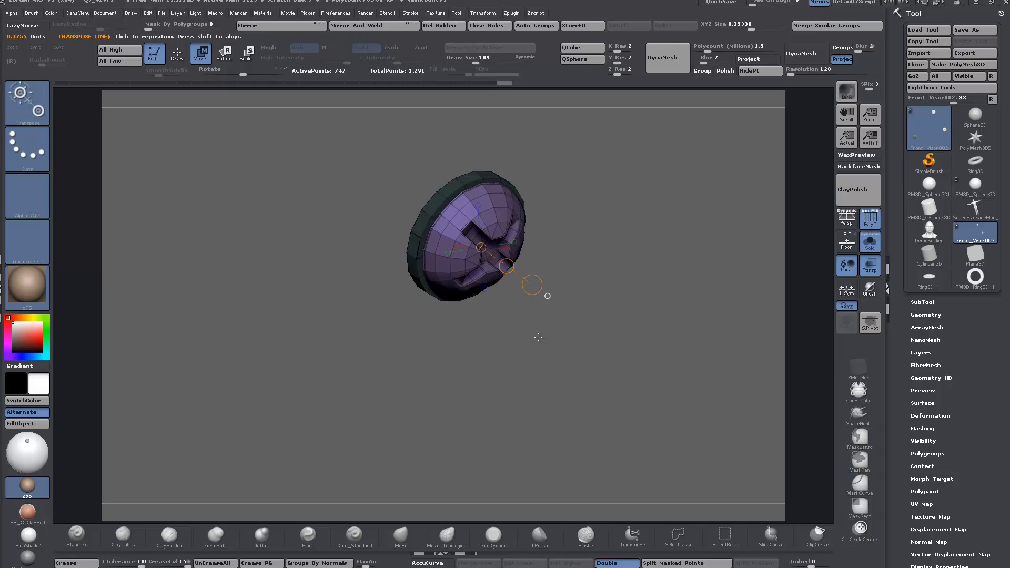
pyautogui.moveTo(538, 337); pyautogui.dragTo(517, 312)
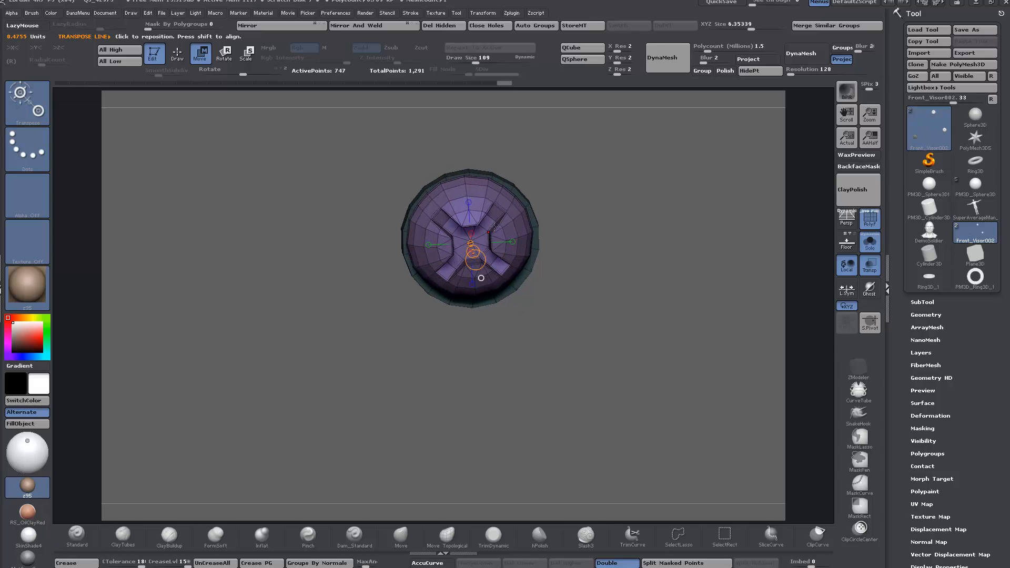
pyautogui.moveTo(489, 231); pyautogui.dragTo(577, 163)
pyautogui.moveTo(533, 197); pyautogui.dragTo(533, 201)
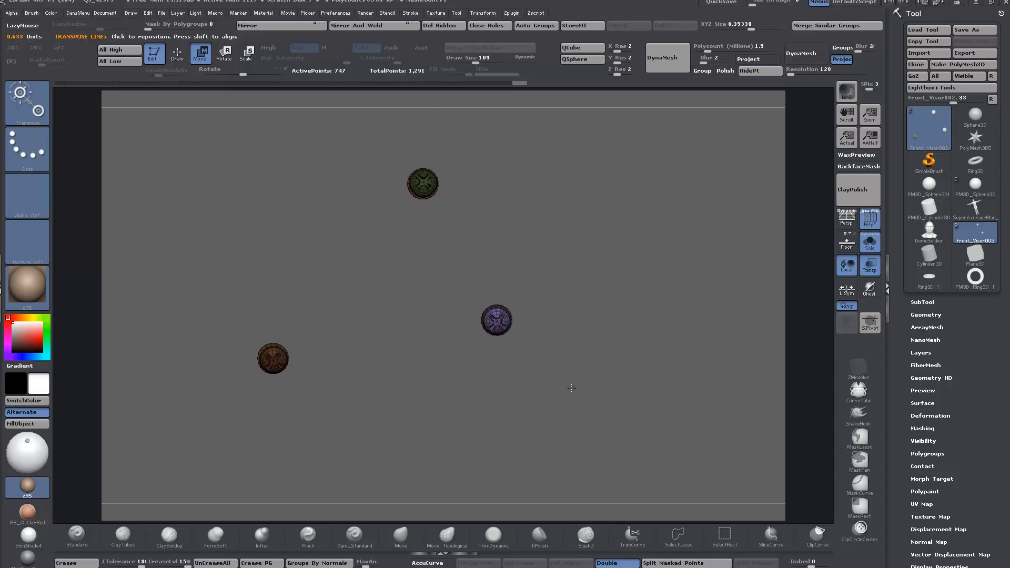
# Step: Send the finished Front_Visor002 fasteners out through GoZ
pyautogui.moveTo(571, 387); pyautogui.dragTo(588, 390)
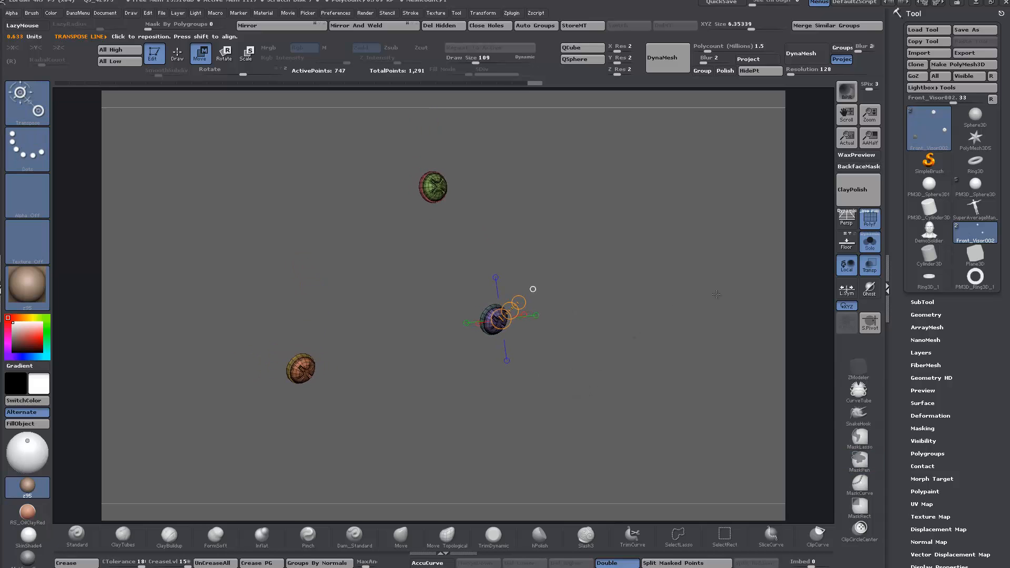
pyautogui.click(914, 76)
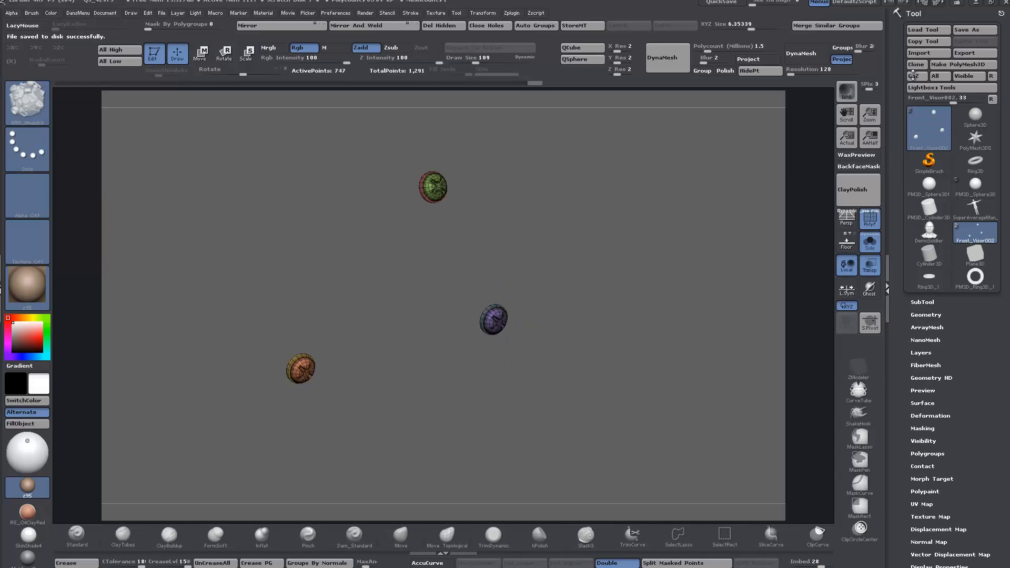
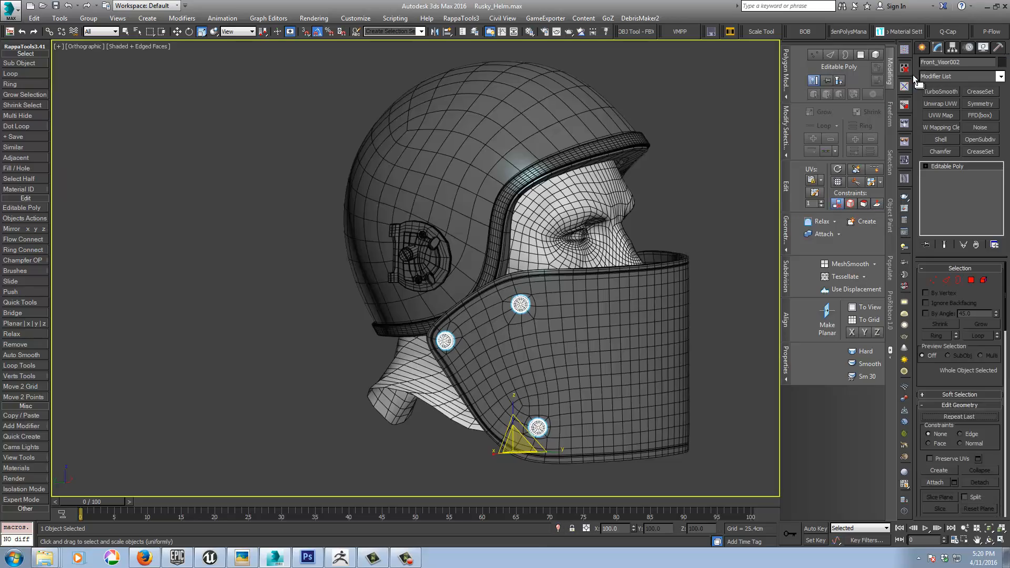
# Step: Try TurboSmooth with Isoline Display on the visor fasteners, inspect the smoothed shape, and remove the modifier
pyautogui.keyDown('alt'); pyautogui.moveTo(678, 258); pyautogui.dragTo(544, 292, button='middle'); pyautogui.keyUp('alt')
pyautogui.scroll(6, 446, 278)
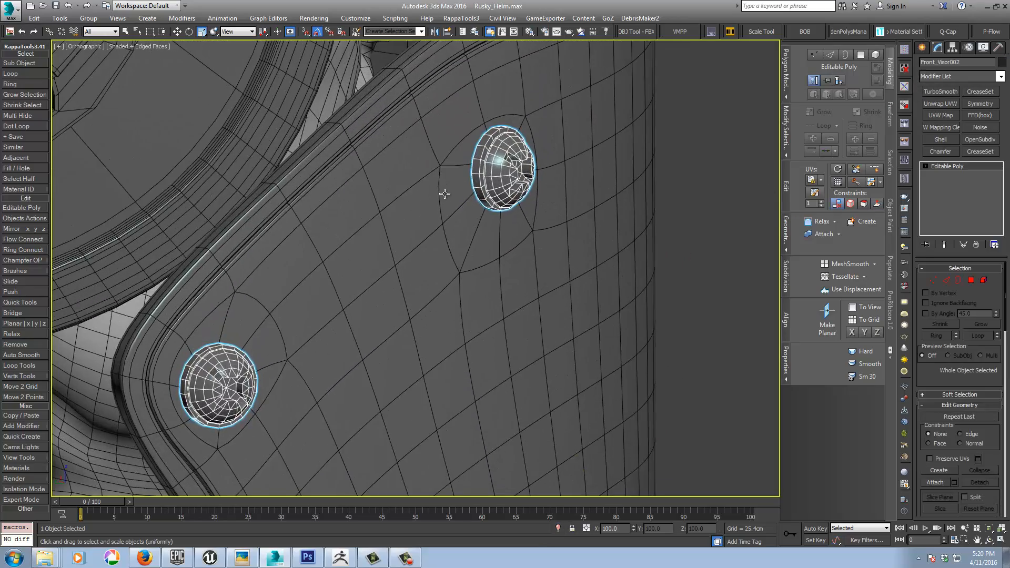
pyautogui.click(939, 93)
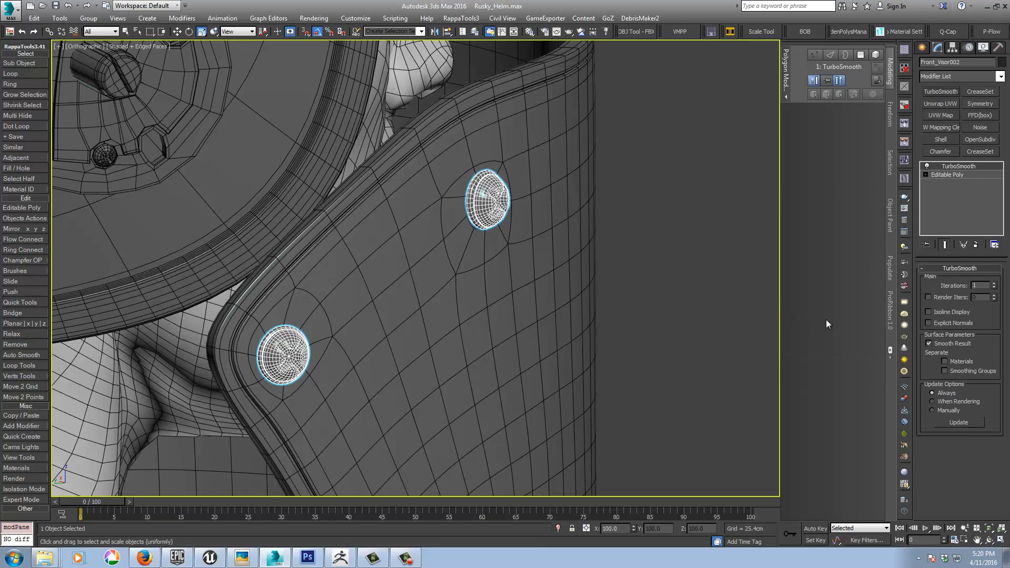
pyautogui.click(928, 312)
pyautogui.press('F4')
pyautogui.scroll(4, 636, 352)
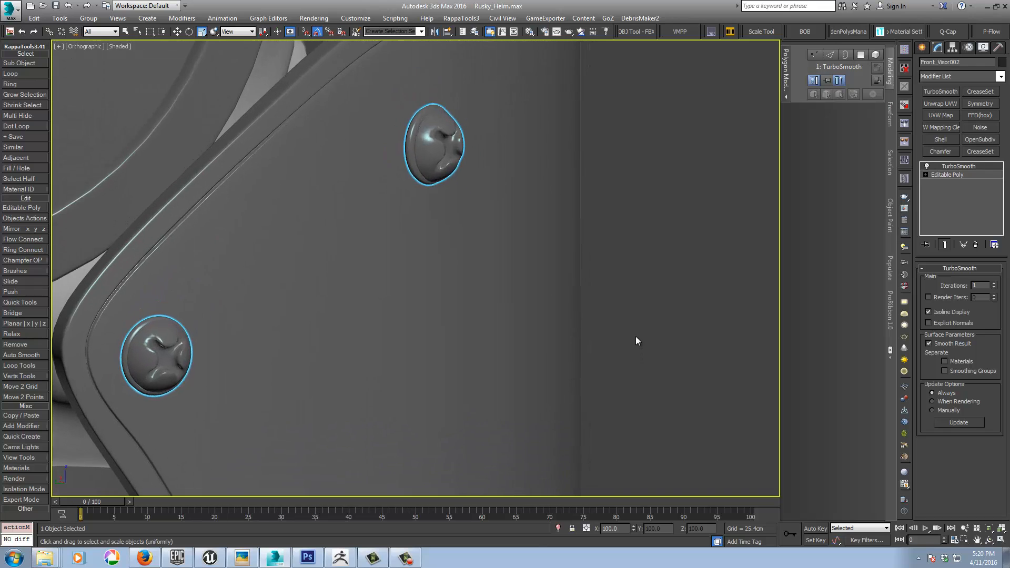
pyautogui.scroll(-1, 636, 338)
pyautogui.moveTo(282, 370); pyautogui.dragTo(406, 340, button='middle')
pyautogui.scroll(5, 301, 294)
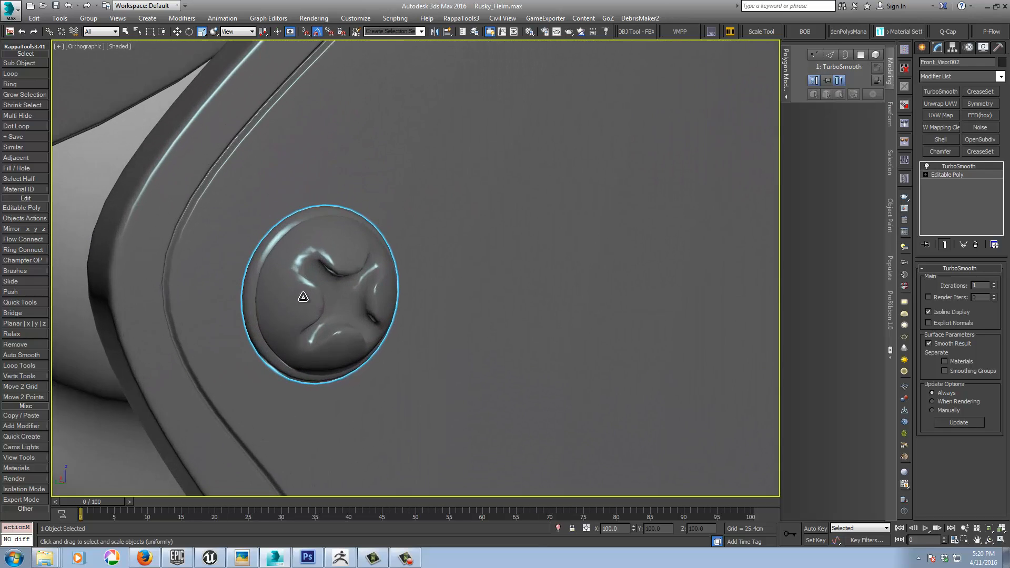
pyautogui.click(975, 246)
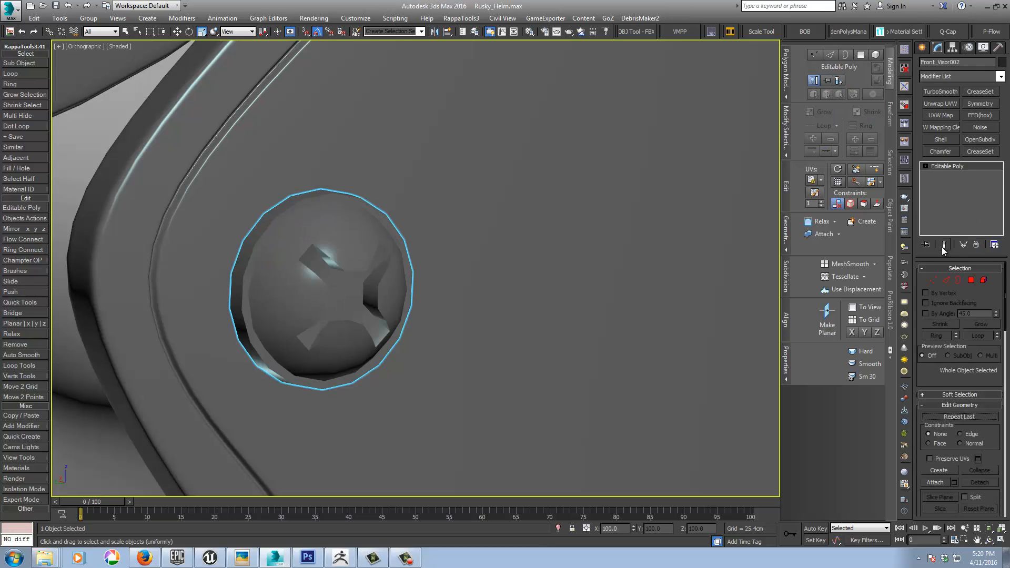
# Step: Examine the topology around the fastener's cross slot with and without edged faces
pyautogui.press('F4')
pyautogui.moveTo(349, 313)
pyautogui.mouseDown(button='middle')
pyautogui.moveTo(381, 301)
pyautogui.moveTo(347, 271)
pyautogui.moveTo(354, 277)
pyautogui.mouseUp(button='middle')
pyautogui.scroll(4, 372, 294)
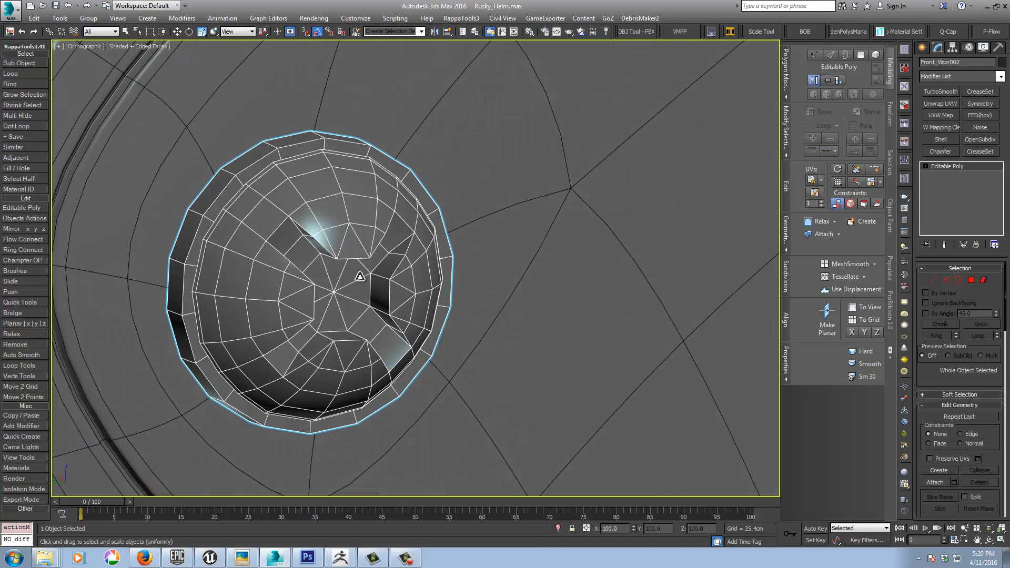
pyautogui.press('F4')
pyautogui.scroll(-8, 555, 274)
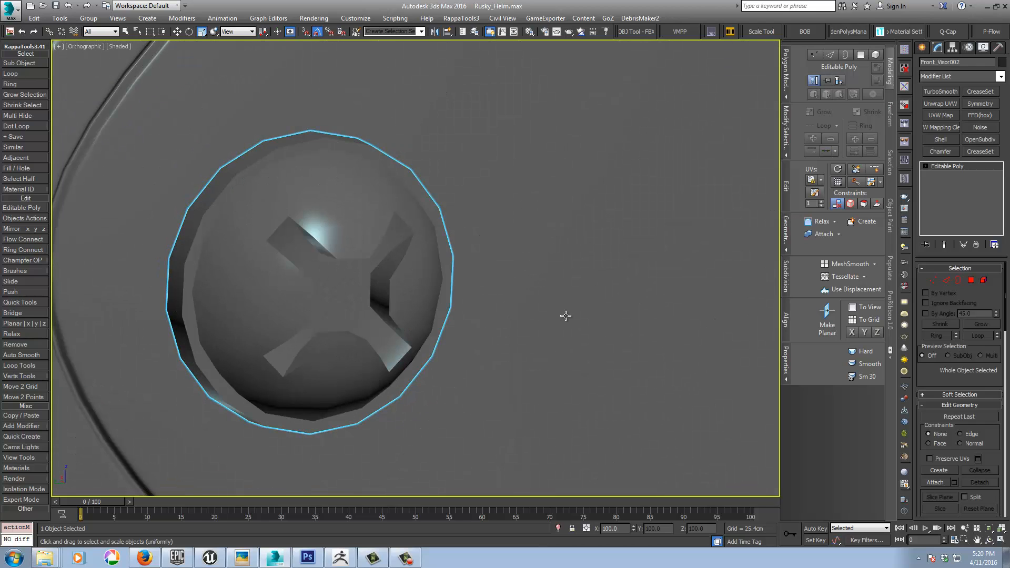
pyautogui.scroll(-3, 554, 269)
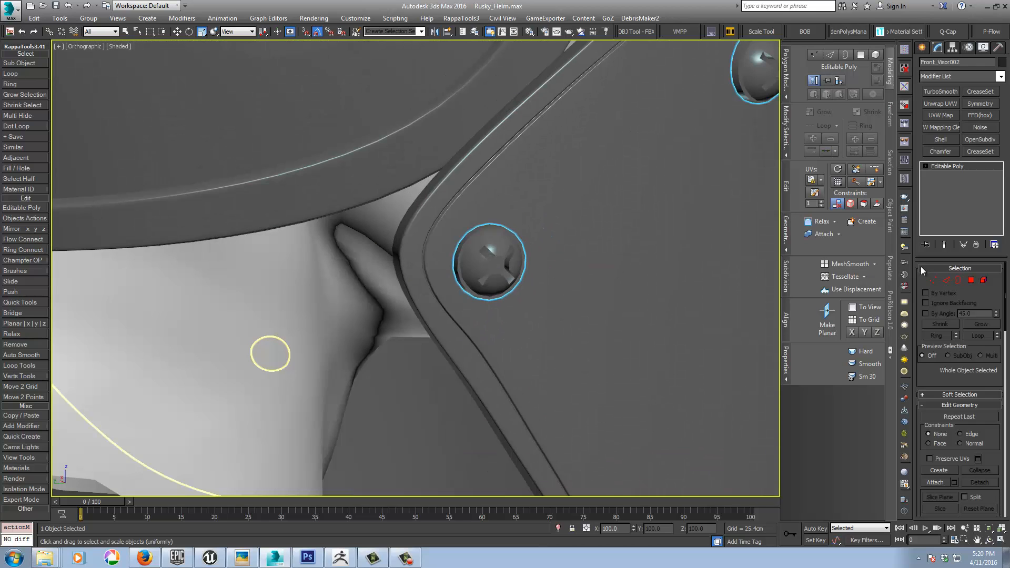
# Step: Detach the ring elements around the three visor fasteners as a cloned separate object
pyautogui.click(983, 280)
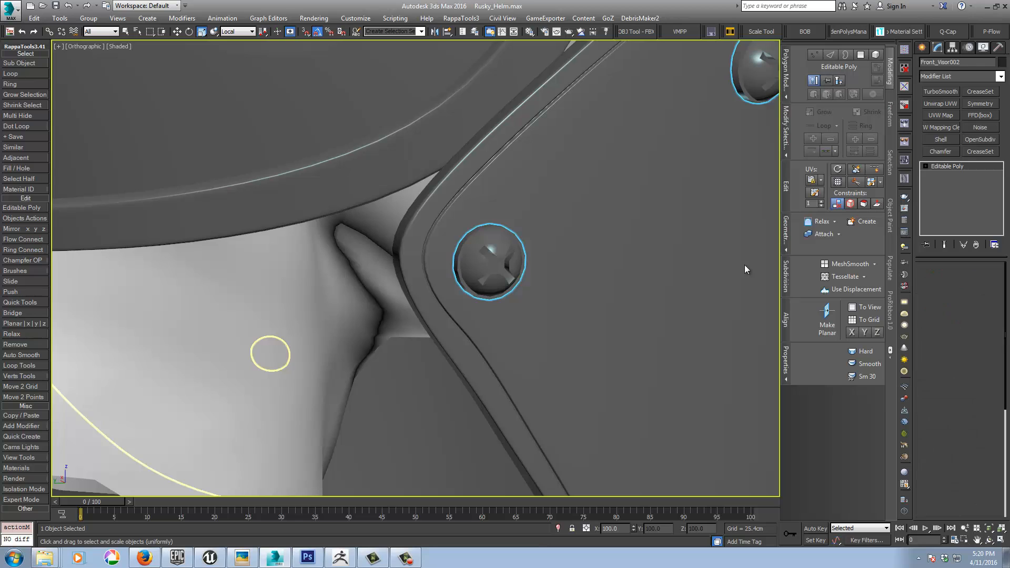
pyautogui.click(458, 244)
pyautogui.moveTo(609, 194); pyautogui.dragTo(537, 294, button='middle')
pyautogui.keyDown('ctrl'); pyautogui.click(688, 169); pyautogui.keyUp('ctrl')
pyautogui.moveTo(605, 366); pyautogui.dragTo(559, 176, button='middle')
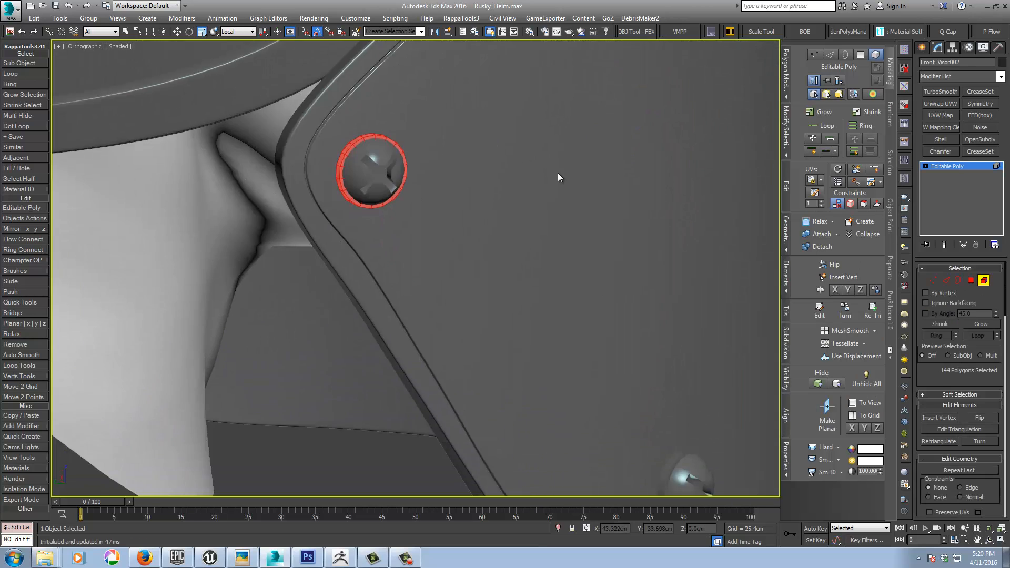
pyautogui.moveTo(589, 357); pyautogui.dragTo(543, 285, button='middle')
pyautogui.keyDown('ctrl'); pyautogui.click(542, 287); pyautogui.keyUp('ctrl')
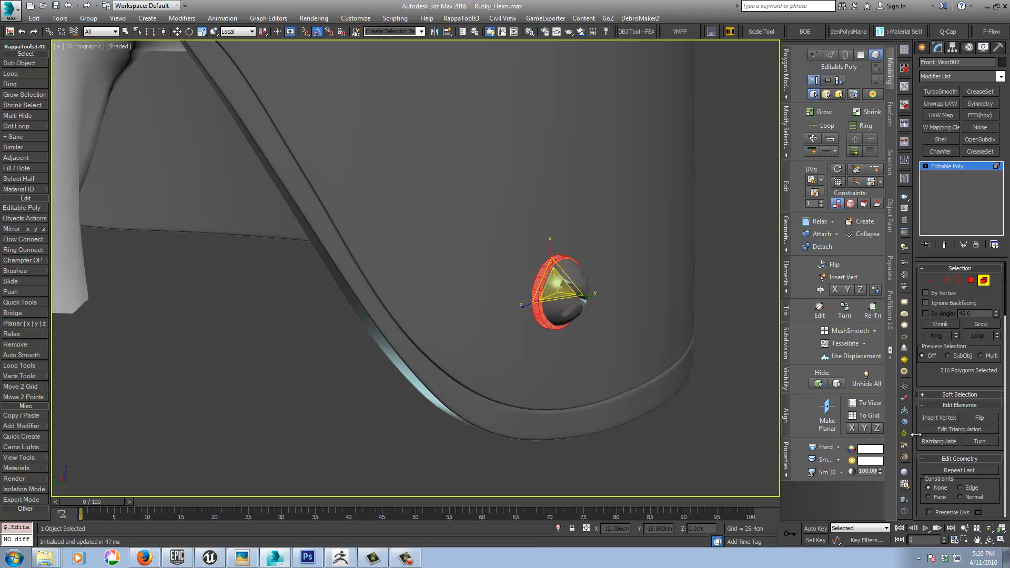
pyautogui.scroll(-5, 955, 444)
pyautogui.click(974, 444)
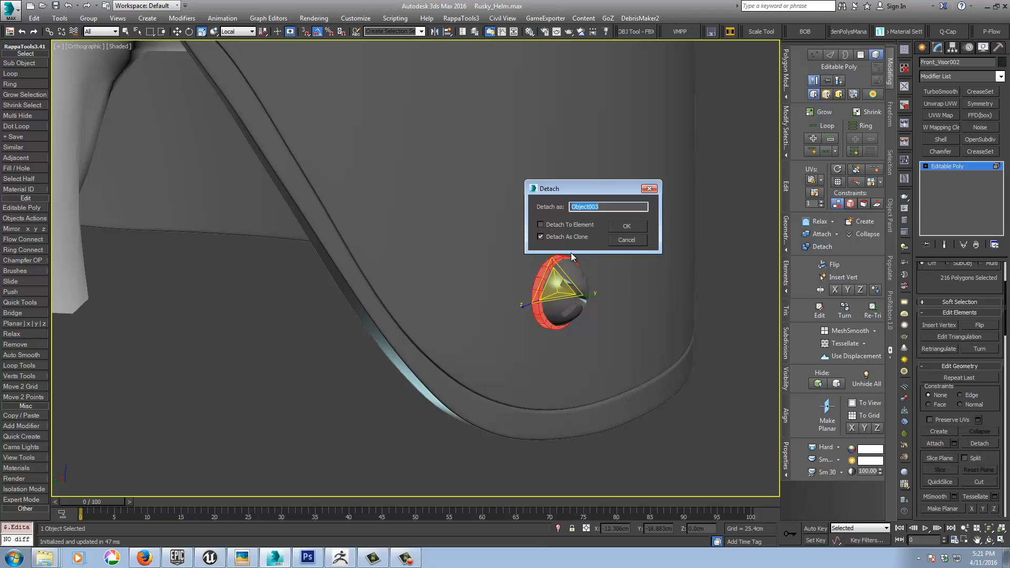
pyautogui.click(628, 227)
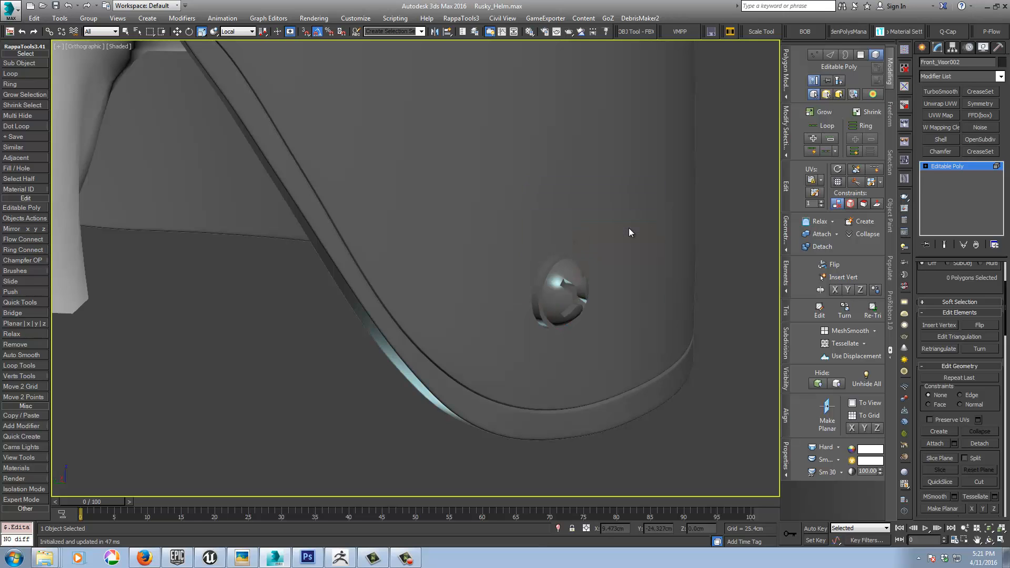
pyautogui.click(937, 166)
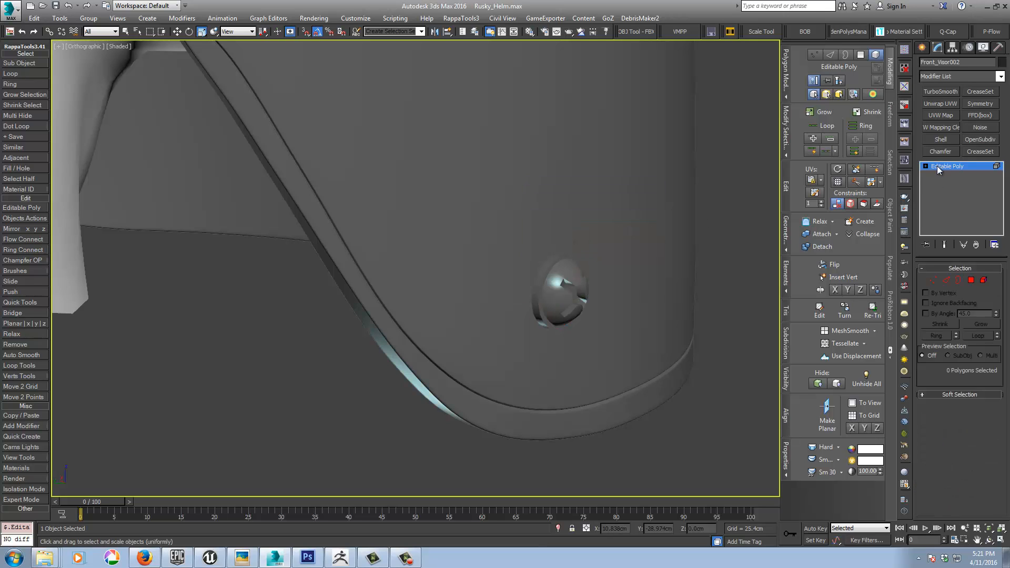
# Step: Apply TurboSmooth to the detached rings object
pyautogui.click(538, 277)
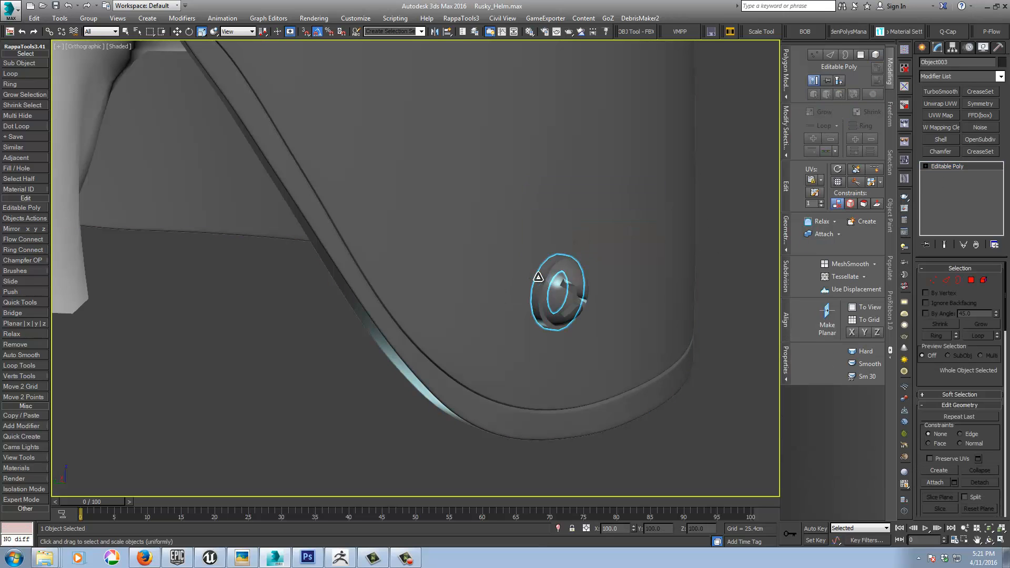
pyautogui.click(939, 91)
pyautogui.scroll(5, 534, 181)
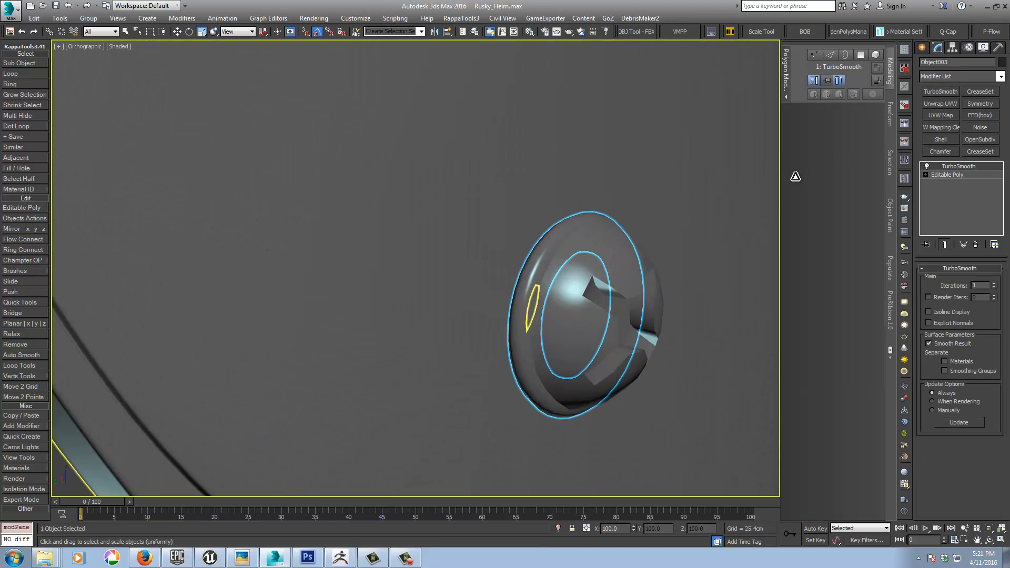
# Step: Return to the rings' Editable Poly level and add support loops along one ring's outer front edge with SwiftLoop
pyautogui.click(943, 175)
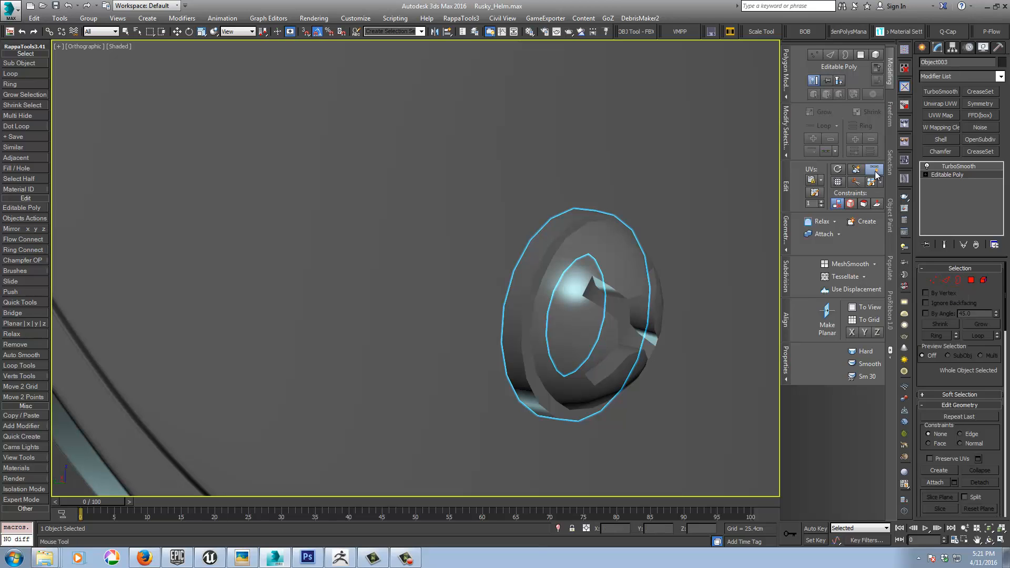
pyautogui.press('F4')
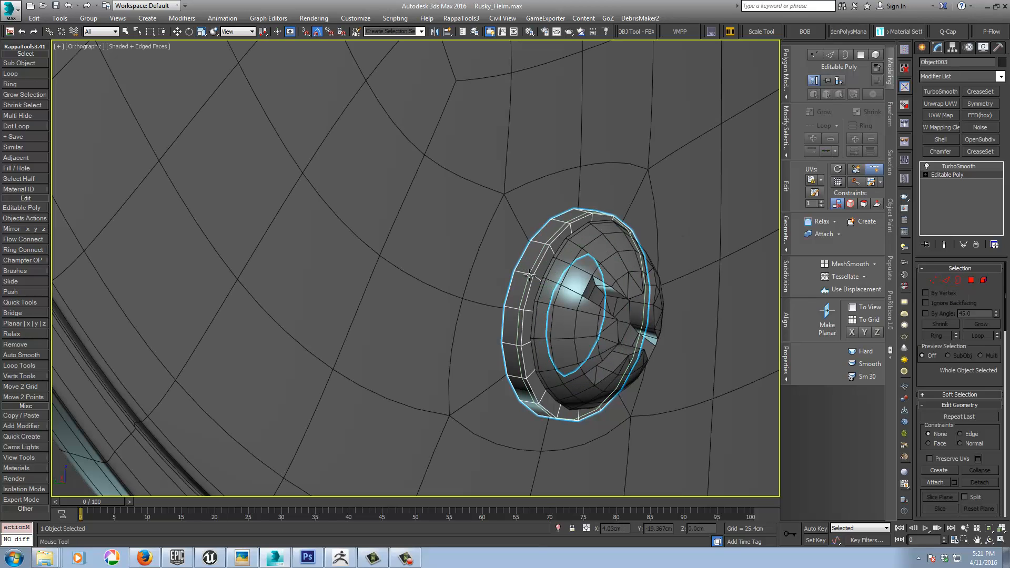
pyautogui.moveTo(422, 258); pyautogui.dragTo(552, 429, button='middle')
pyautogui.scroll(-4, 460, 350)
pyautogui.moveTo(298, 219); pyautogui.dragTo(399, 340, button='middle')
pyautogui.scroll(5, 402, 271)
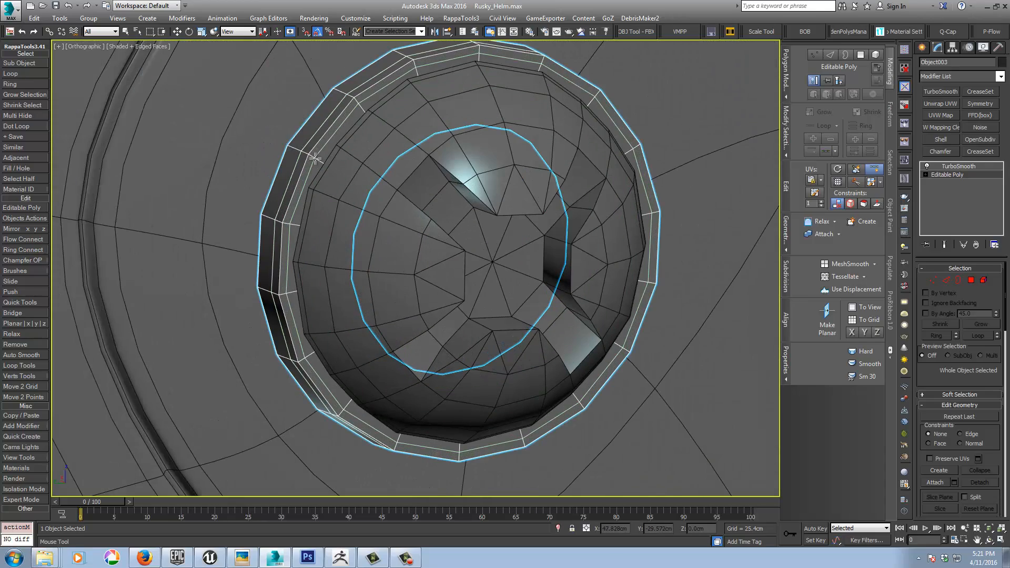
pyautogui.moveTo(544, 187); pyautogui.dragTo(339, 345, button='middle')
pyautogui.scroll(-5, 342, 339)
pyautogui.moveTo(568, 220); pyautogui.dragTo(476, 320, button='middle')
pyautogui.scroll(4, 489, 246)
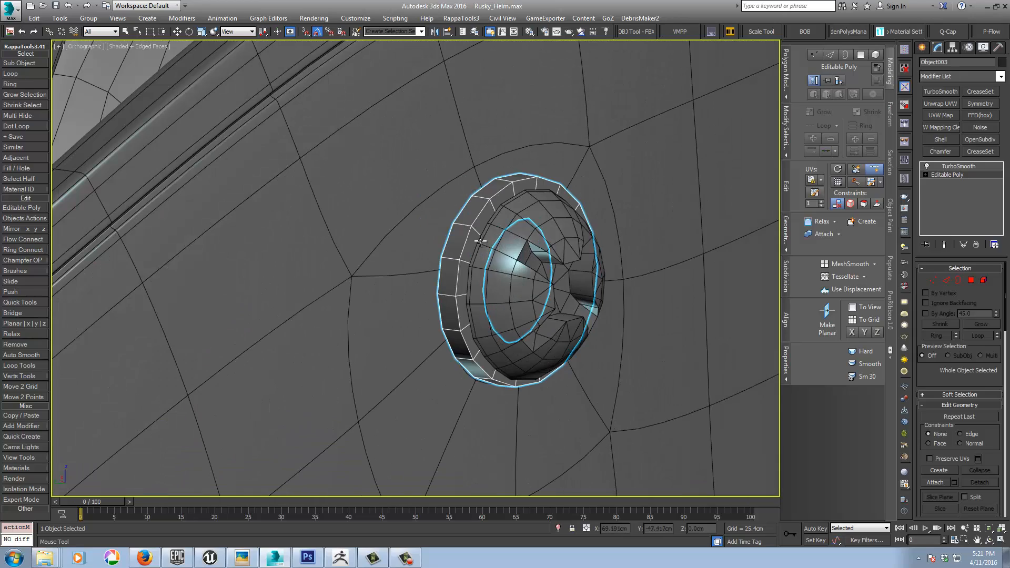
pyautogui.click(467, 226)
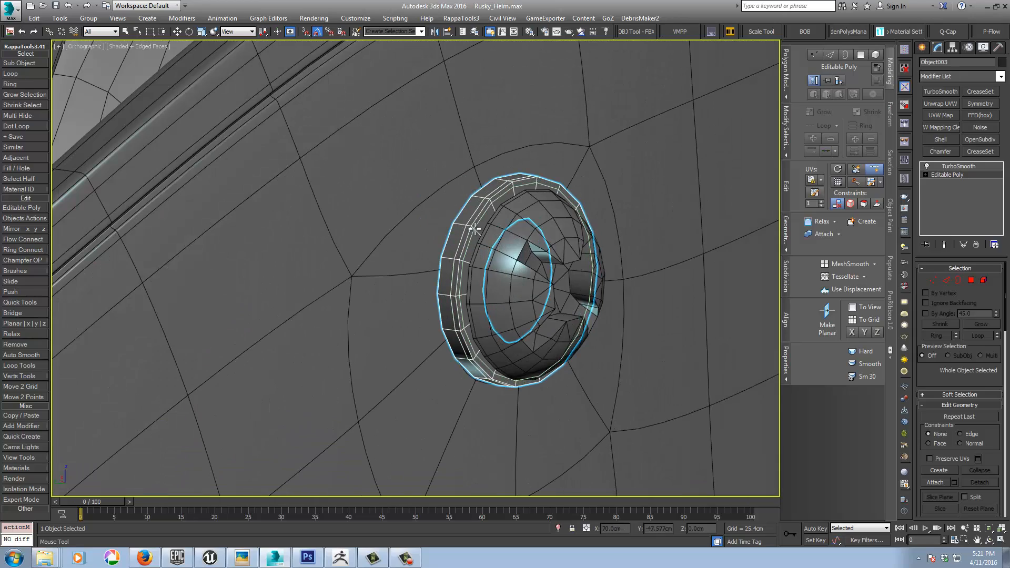
pyautogui.click(474, 230)
# Step: Isolate the rings object and insert SwiftLoop support loops near one ring's outer edge and around its hole
pyautogui.keyDown('alt'); pyautogui.moveTo(465, 247); pyautogui.dragTo(531, 259, button='middle'); pyautogui.keyUp('alt')
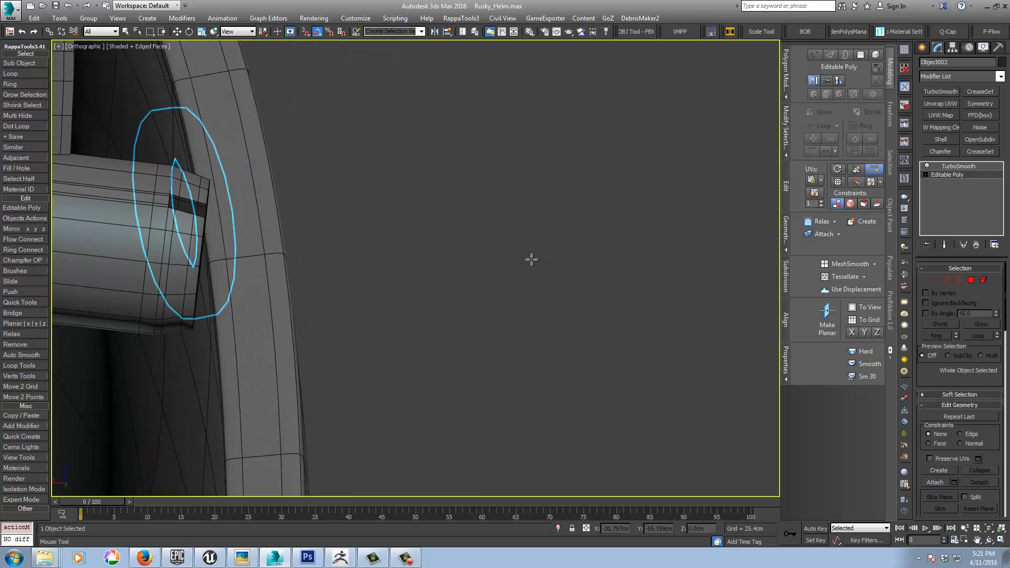
pyautogui.click(558, 529)
pyautogui.keyDown('alt'); pyautogui.moveTo(540, 389); pyautogui.dragTo(592, 365, button='middle'); pyautogui.keyUp('alt')
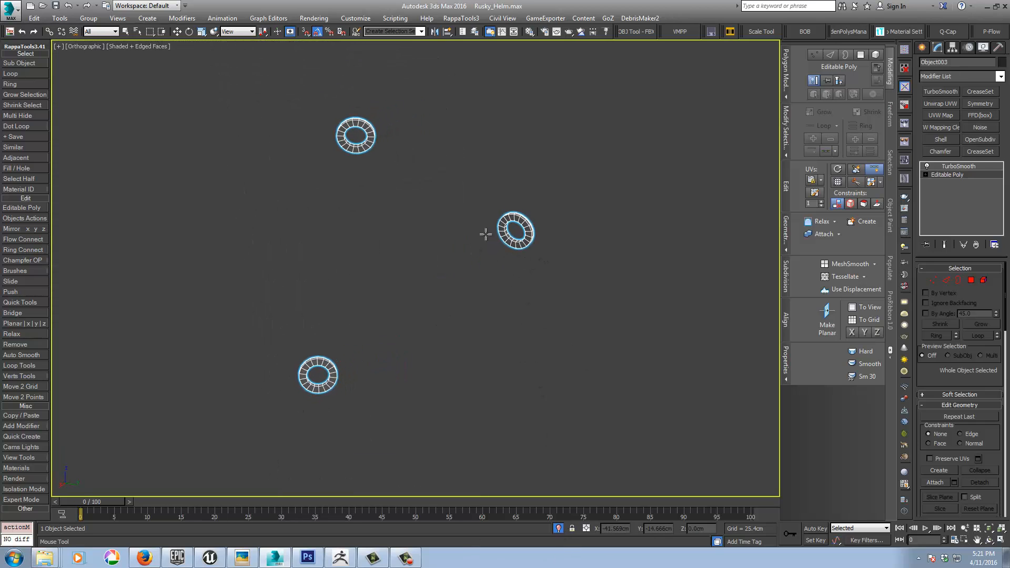
pyautogui.keyDown('ctrl'); pyautogui.keyDown('alt'); pyautogui.moveTo(555, 259); pyautogui.dragTo(526, 113, button='middle'); pyautogui.keyUp('alt'); pyautogui.keyUp('ctrl')
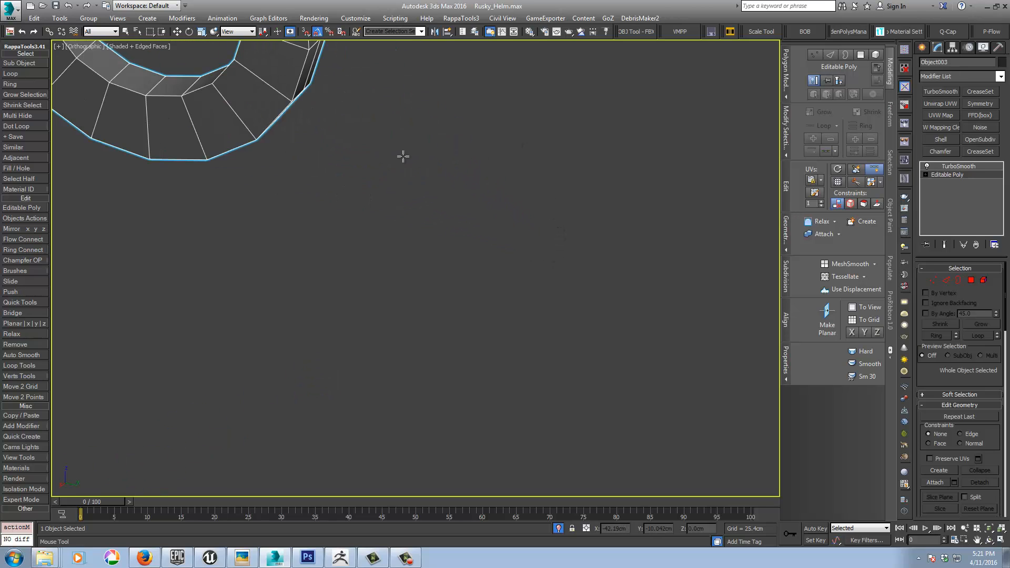
pyautogui.moveTo(401, 156); pyautogui.dragTo(547, 447, button='middle')
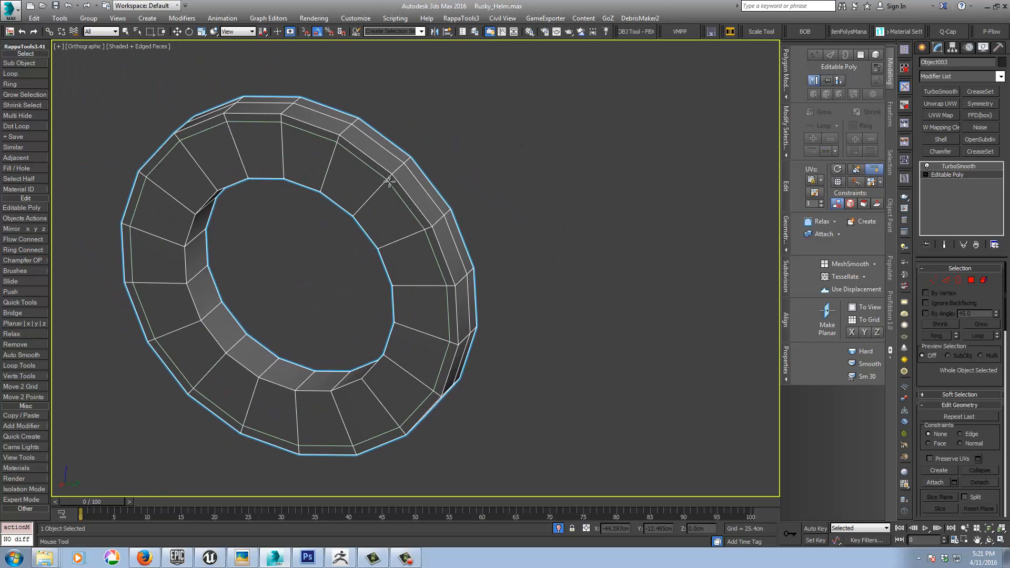
pyautogui.click(388, 182)
pyautogui.moveTo(587, 398); pyautogui.dragTo(595, 360, button='middle')
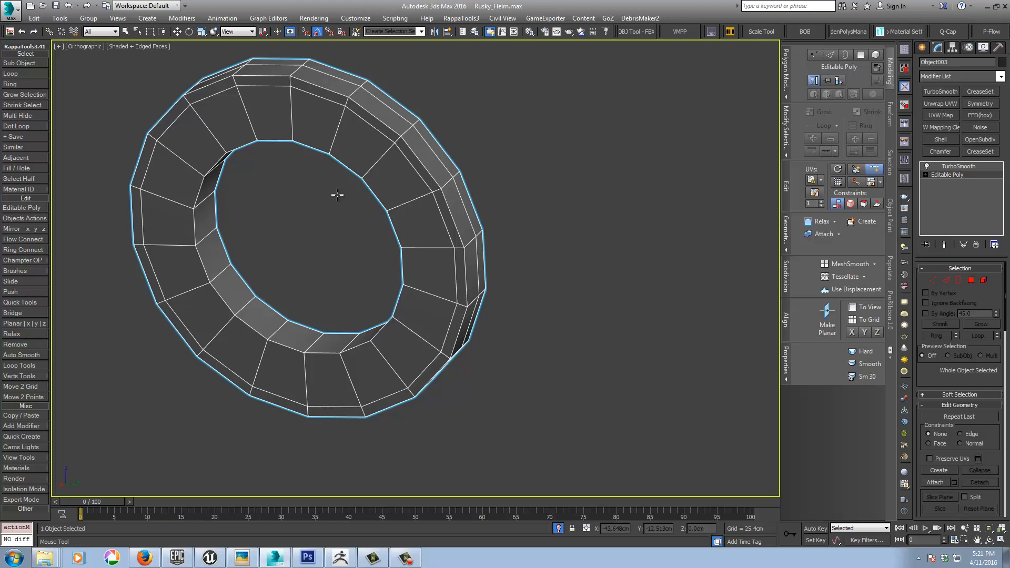
pyautogui.click(225, 256)
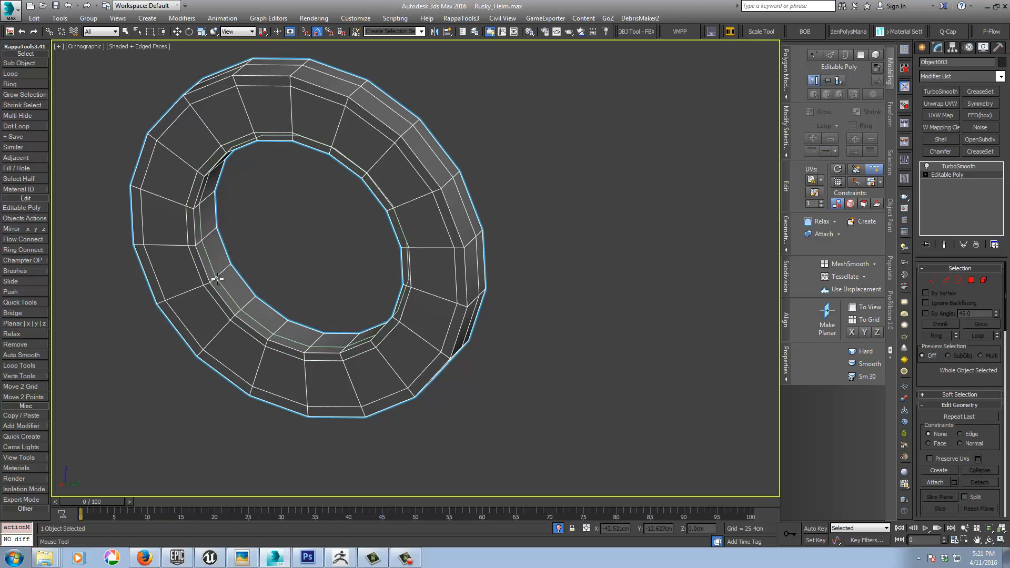
pyautogui.scroll(-10, 227, 268)
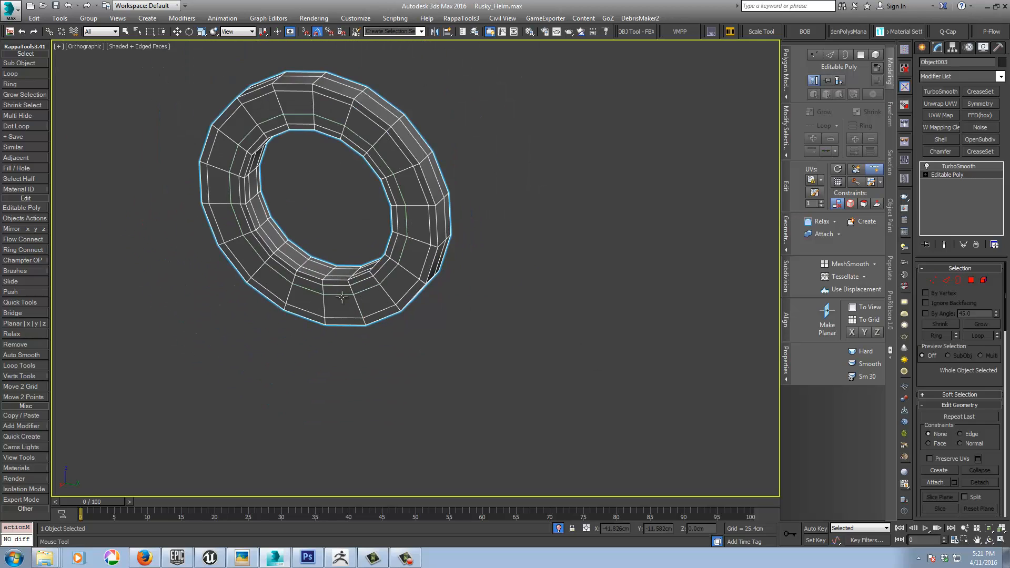
# Step: Add SwiftLoop support loops on the second ring inside its hole and near the hole and outer edges of its face
pyautogui.moveTo(262, 399); pyautogui.dragTo(531, 267, button='middle')
pyautogui.scroll(8, 364, 351)
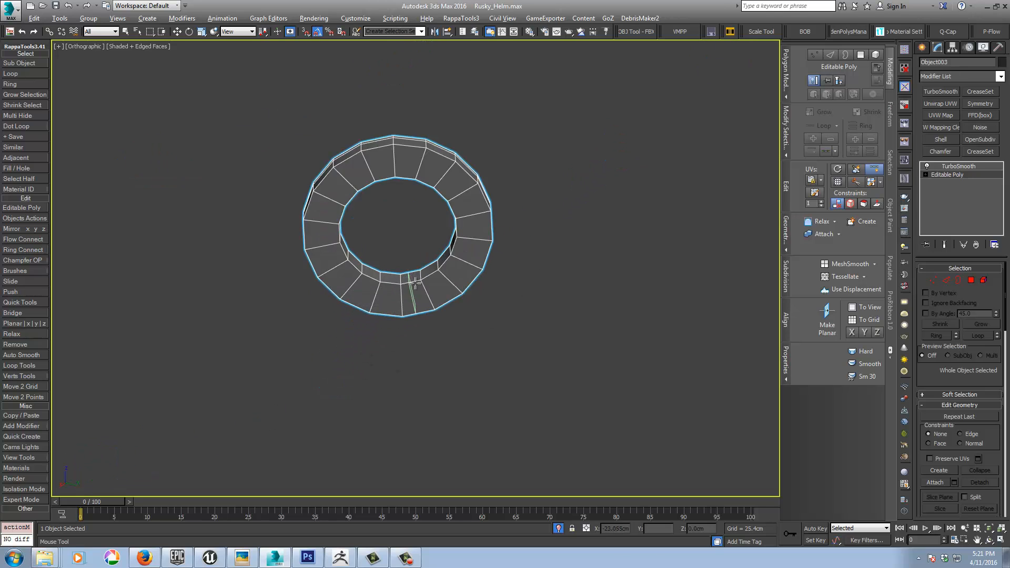
pyautogui.keyDown('alt'); pyautogui.moveTo(415, 283); pyautogui.dragTo(387, 220, button='middle'); pyautogui.keyUp('alt')
pyautogui.moveTo(387, 220); pyautogui.dragTo(389, 259, button='middle')
pyautogui.scroll(5, 389, 259)
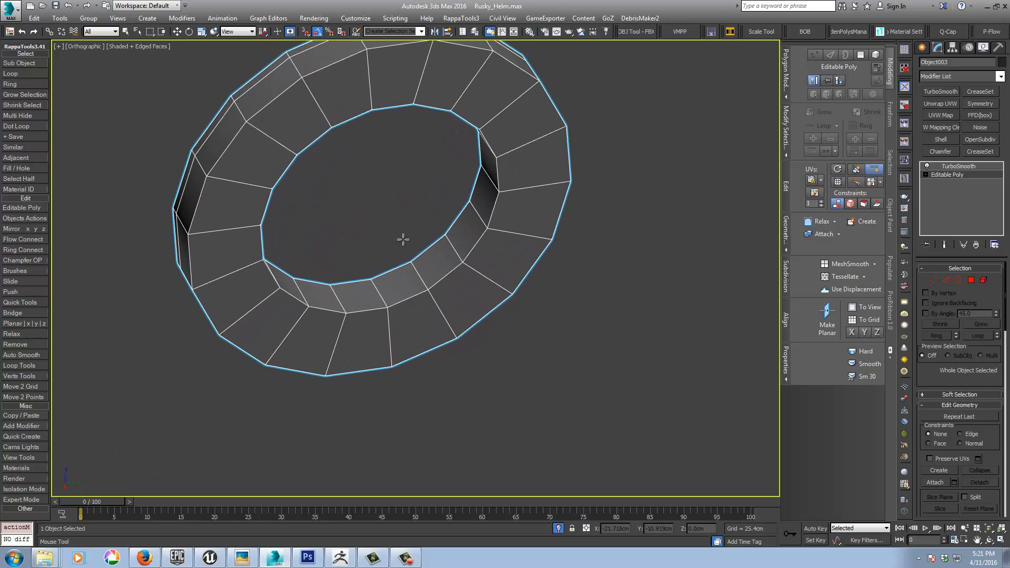
pyautogui.click(412, 267)
pyautogui.click(423, 281)
pyautogui.click(433, 298)
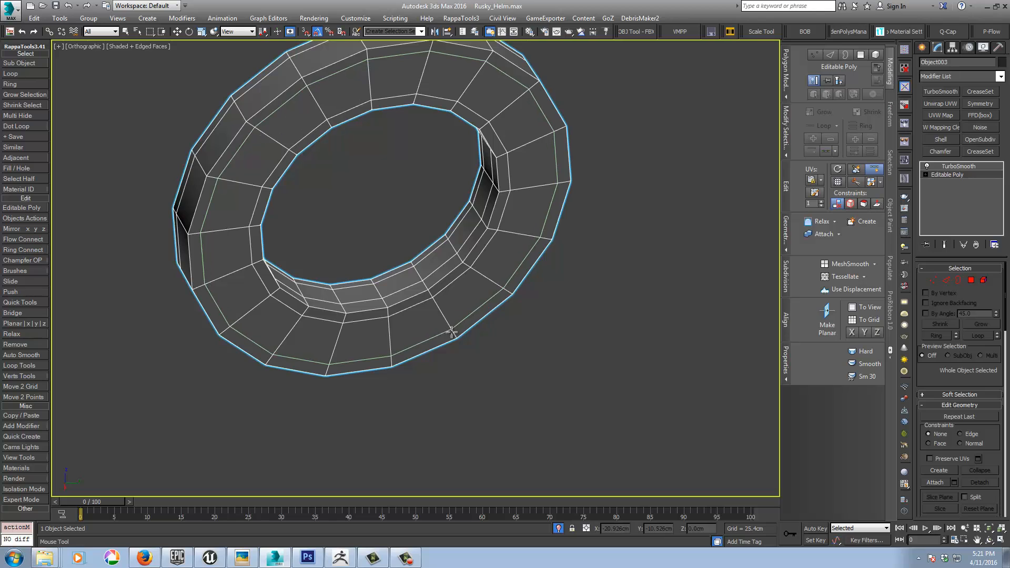
pyautogui.click(451, 332)
pyautogui.keyDown('alt'); pyautogui.moveTo(438, 336); pyautogui.dragTo(431, 293, button='middle'); pyautogui.keyUp('alt')
pyautogui.moveTo(471, 354); pyautogui.dragTo(469, 304, button='middle')
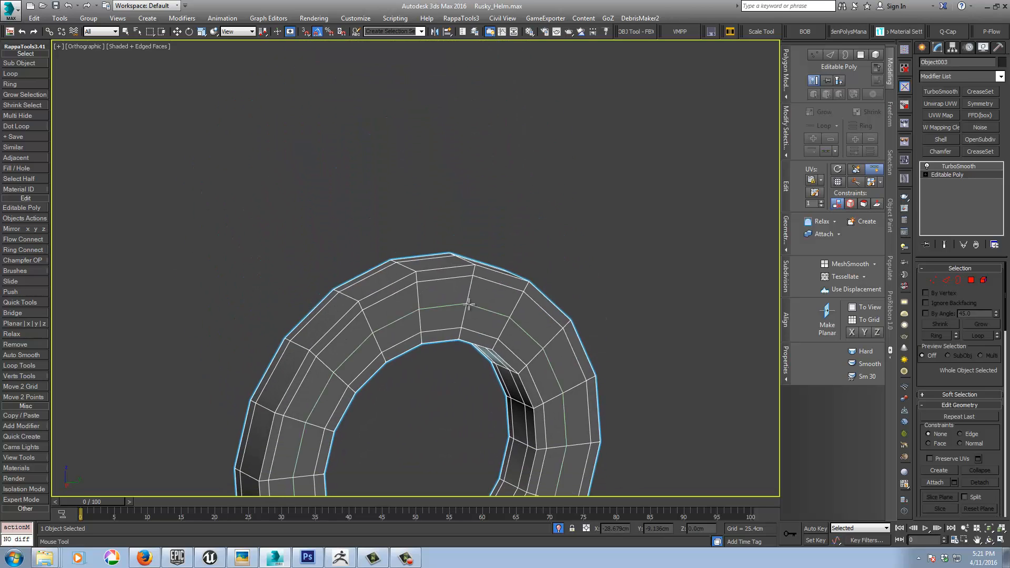
# Step: Add SwiftLoop support loops on the next ring inside its hole and around the hole's edge on its face
pyautogui.scroll(-5, 469, 305)
pyautogui.moveTo(462, 218); pyautogui.dragTo(487, 399, button='middle')
pyautogui.scroll(-2, 487, 399)
pyautogui.moveTo(514, 239); pyautogui.dragTo(519, 256, button='middle')
pyautogui.scroll(1, 519, 256)
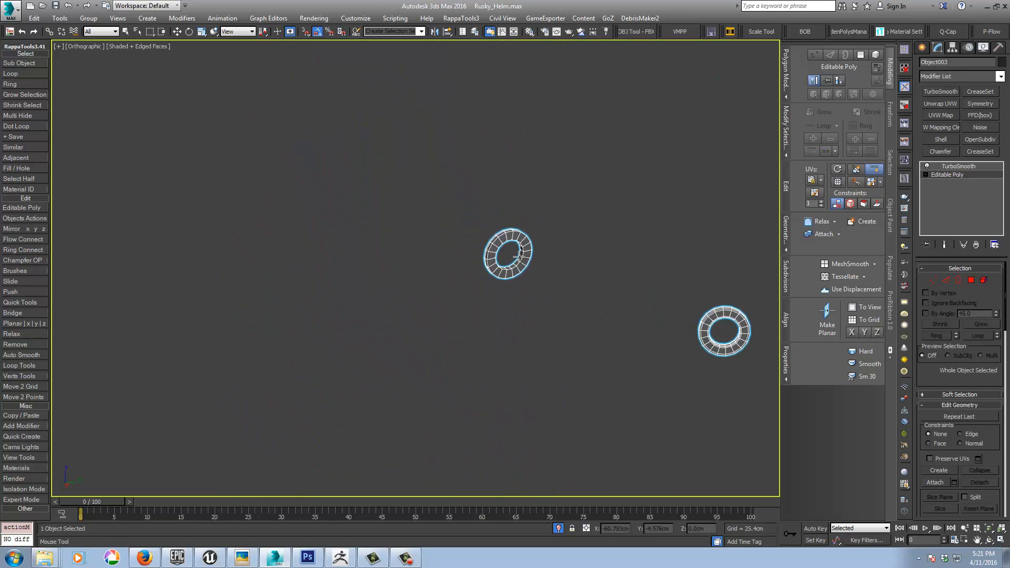
pyautogui.scroll(7, 519, 255)
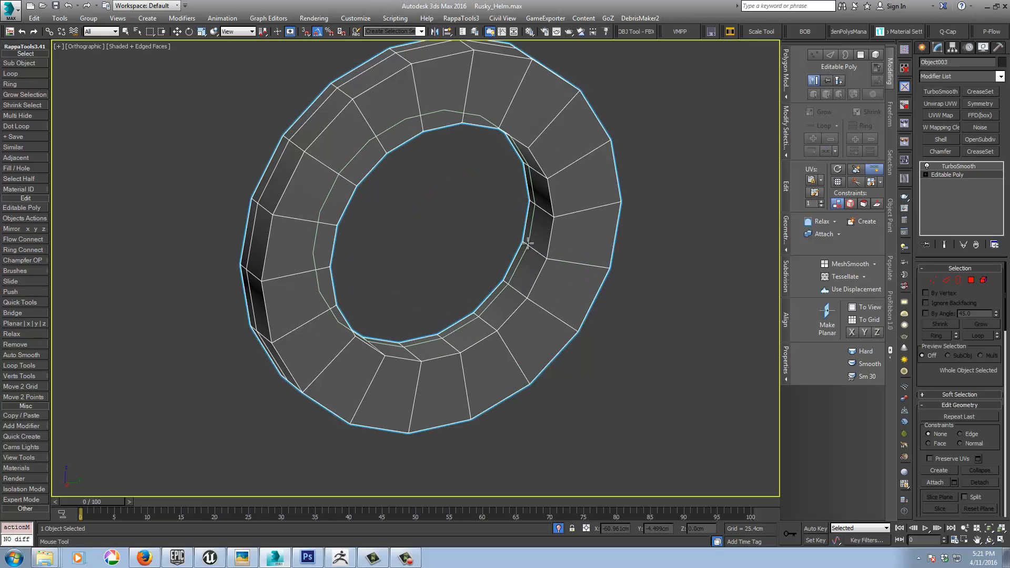
pyautogui.click(528, 244)
pyautogui.click(541, 255)
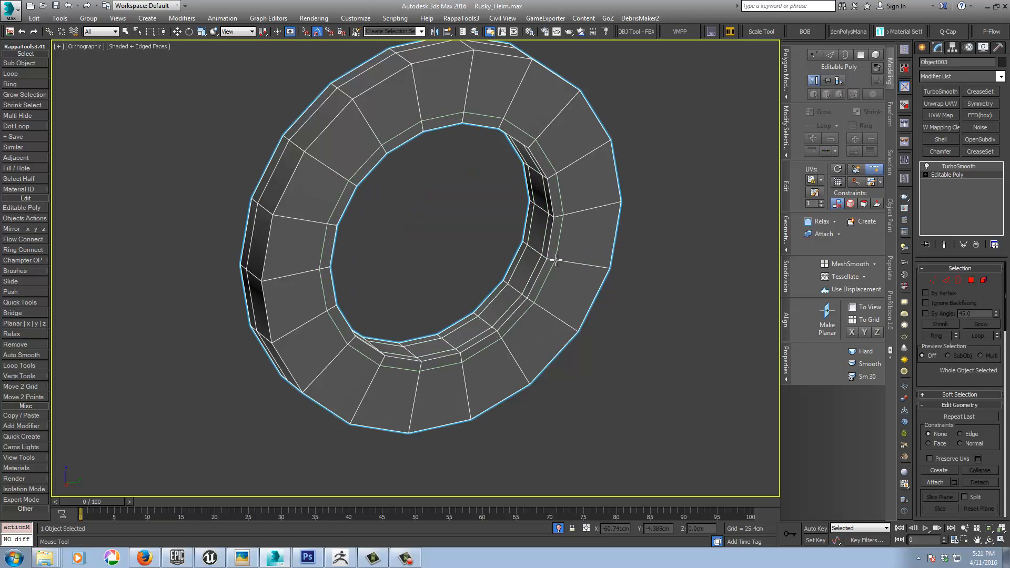
pyautogui.click(556, 260)
pyautogui.scroll(-10, 561, 304)
pyautogui.keyDown('alt'); pyautogui.moveTo(566, 314); pyautogui.dragTo(450, 323, button='middle'); pyautogui.keyUp('alt')
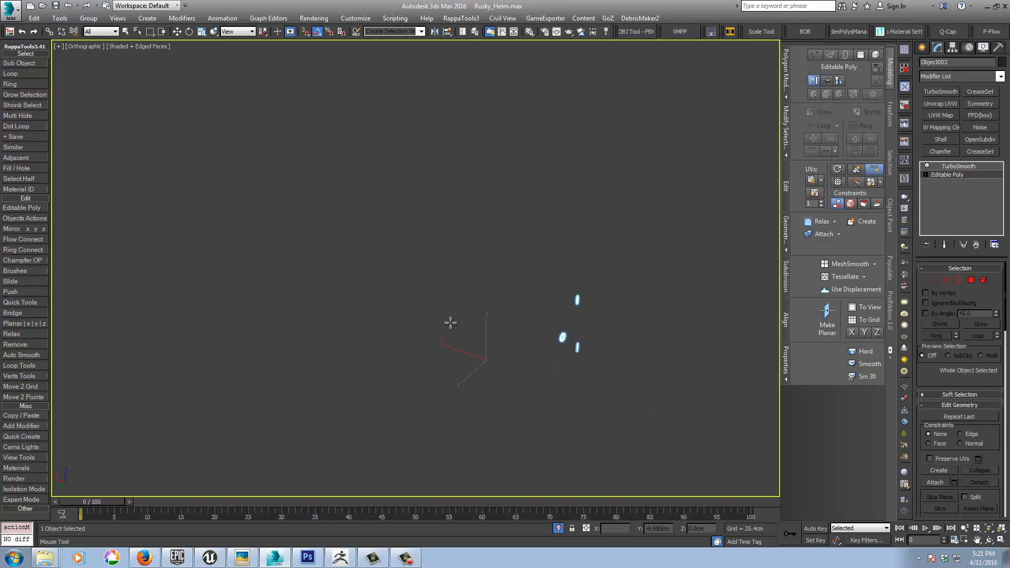
# Step: End isolation, leave SwiftLoop and select the domed screw heads object inside the rings
pyautogui.click(559, 529)
pyautogui.moveTo(333, 299); pyautogui.dragTo(492, 247, button='middle')
pyautogui.scroll(-5, 557, 259)
pyautogui.scroll(3, 447, 247)
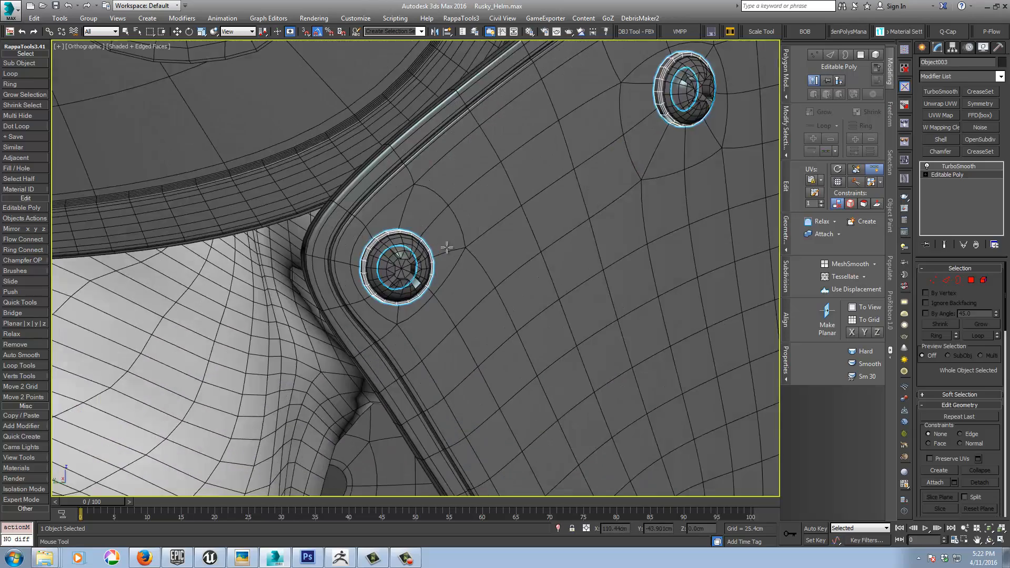
pyautogui.scroll(3, 446, 247)
pyautogui.rightClick(358, 240)
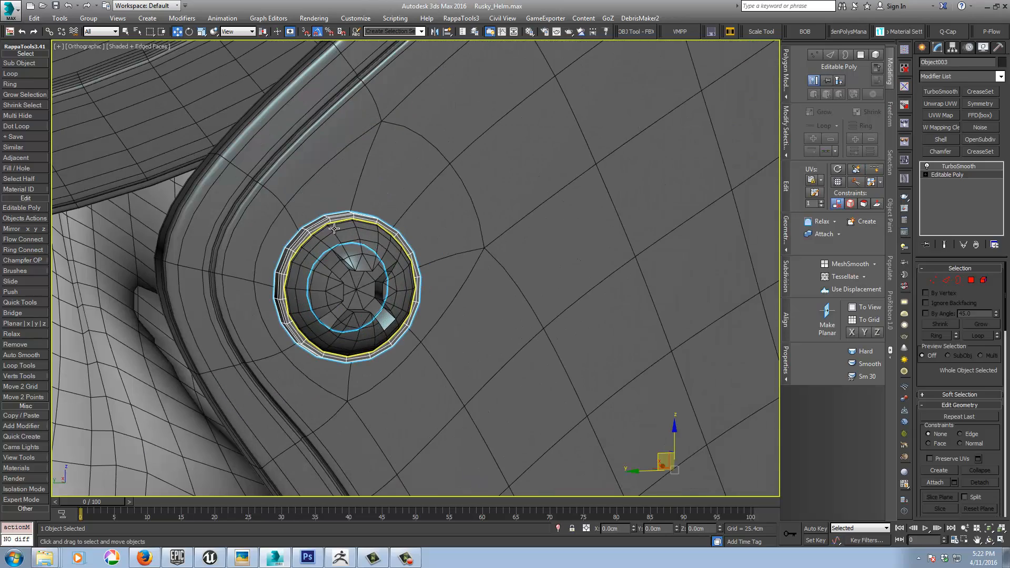
pyautogui.click(337, 231)
pyautogui.keyDown('alt'); pyautogui.moveTo(379, 269); pyautogui.dragTo(556, 345, button='middle'); pyautogui.keyUp('alt')
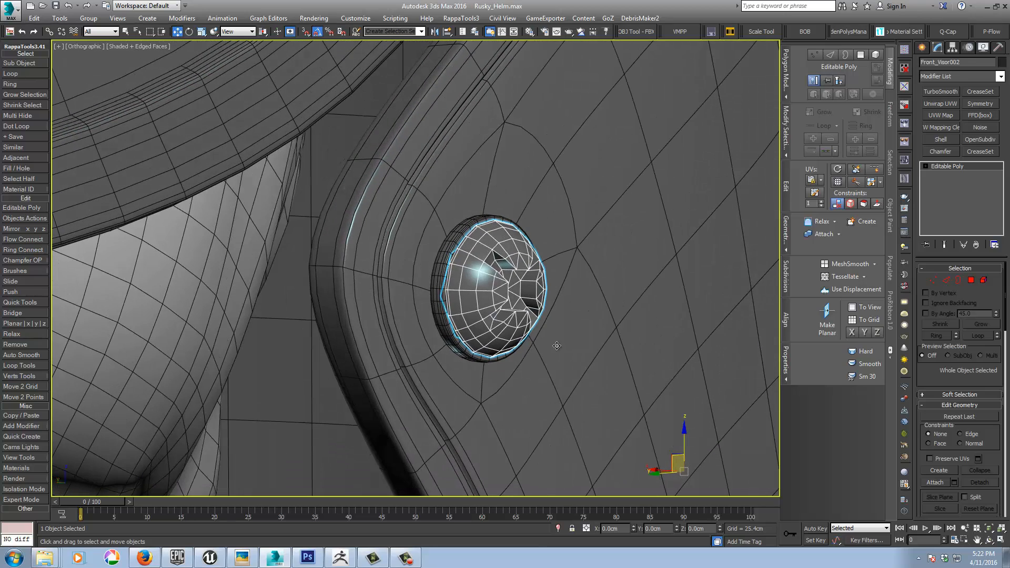
# Step: Isolate the screw heads, select the disc element behind one head, and switch to Polygon level
pyautogui.click(558, 528)
pyautogui.keyDown('alt'); pyautogui.moveTo(449, 353); pyautogui.dragTo(542, 296, button='middle'); pyautogui.keyUp('alt')
pyautogui.scroll(6, 537, 198)
pyautogui.moveTo(547, 156); pyautogui.dragTo(531, 338, button='middle')
pyautogui.click(984, 281)
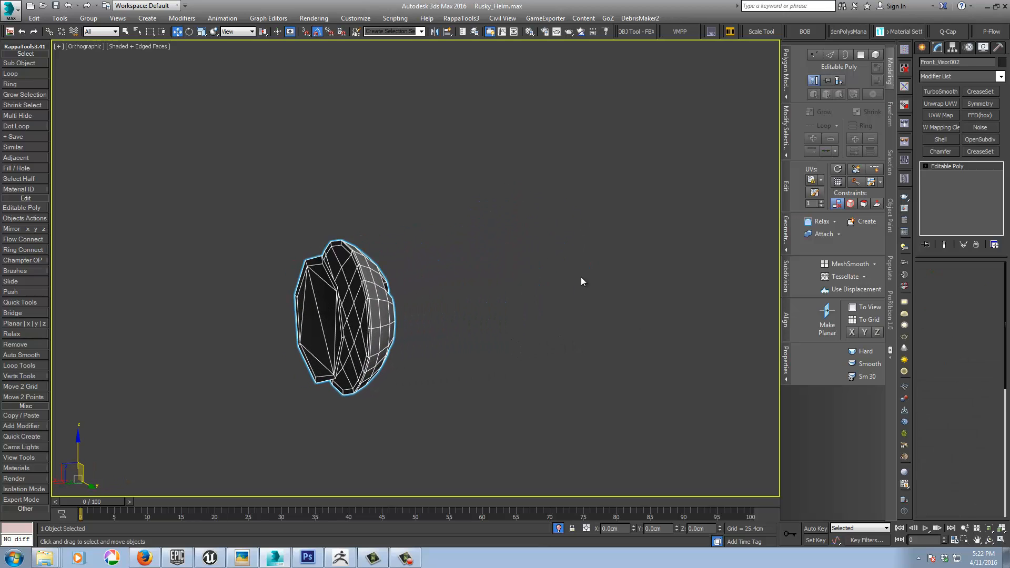
pyautogui.click(309, 296)
pyautogui.keyDown('alt'); pyautogui.moveTo(339, 307); pyautogui.dragTo(335, 308, button='middle'); pyautogui.keyUp('alt')
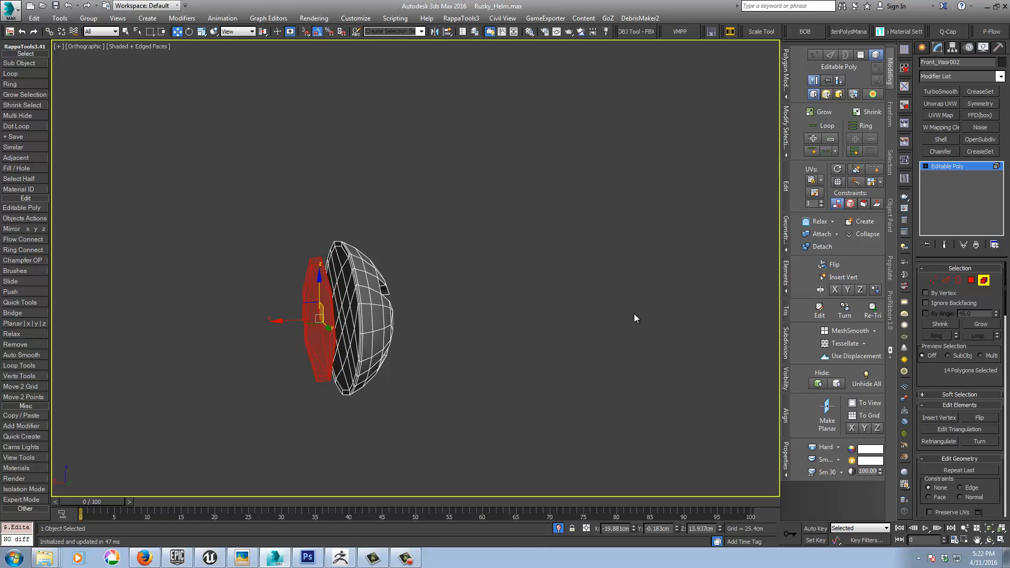
pyautogui.click(972, 287)
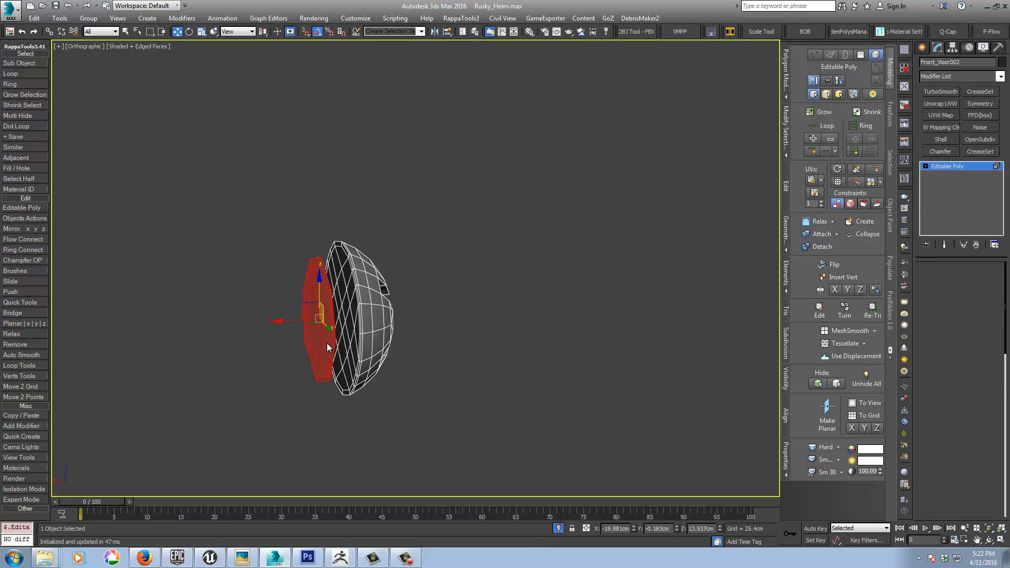
# Step: Select a polygon on the flat back of each of the three screw heads, grow the selection across the backs and delete them
pyautogui.click(341, 319)
pyautogui.moveTo(300, 353); pyautogui.dragTo(391, 295, button='middle')
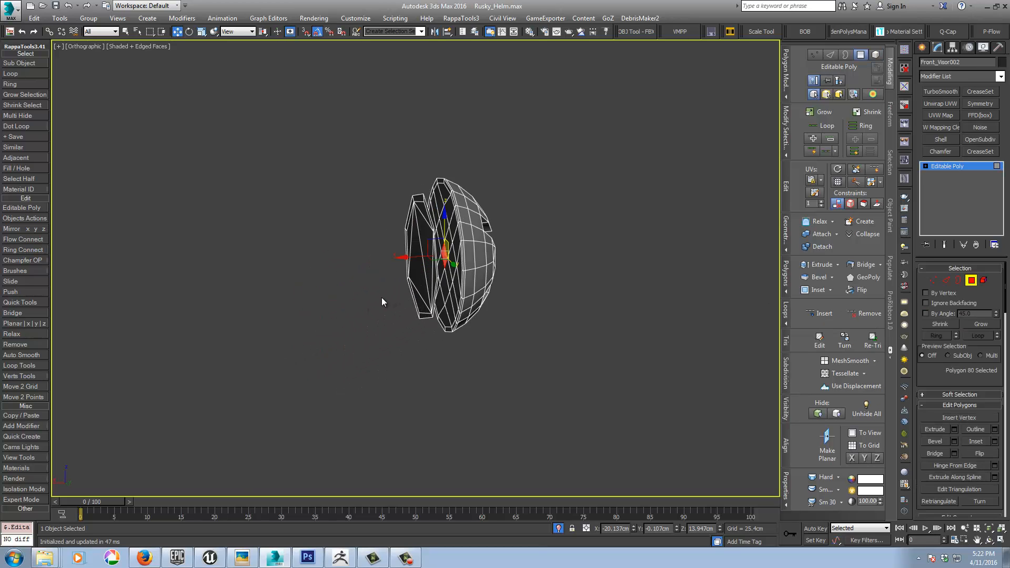
pyautogui.scroll(-10, 381, 298)
pyautogui.scroll(10, 317, 387)
pyautogui.moveTo(295, 366); pyautogui.dragTo(296, 316, button='middle')
pyautogui.moveTo(491, 183); pyautogui.dragTo(365, 315, button='middle')
pyautogui.keyDown('alt'); pyautogui.moveTo(366, 315); pyautogui.dragTo(328, 321, button='middle'); pyautogui.keyUp('alt')
pyautogui.moveTo(484, 210); pyautogui.dragTo(385, 285, button='middle')
pyautogui.keyDown('ctrl'); pyautogui.click(458, 252); pyautogui.keyUp('ctrl')
pyautogui.moveTo(539, 106); pyautogui.dragTo(515, 304, button='middle')
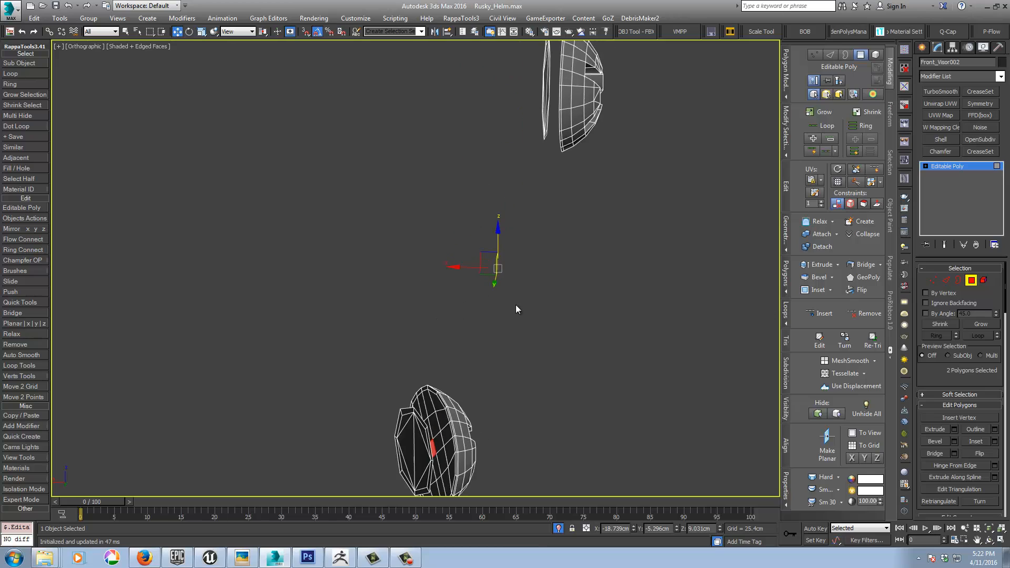
pyautogui.scroll(-3, 516, 305)
pyautogui.moveTo(555, 231); pyautogui.dragTo(557, 474, button='middle')
pyautogui.moveTo(509, 145); pyautogui.dragTo(503, 234, button='middle')
pyautogui.scroll(5, 506, 137)
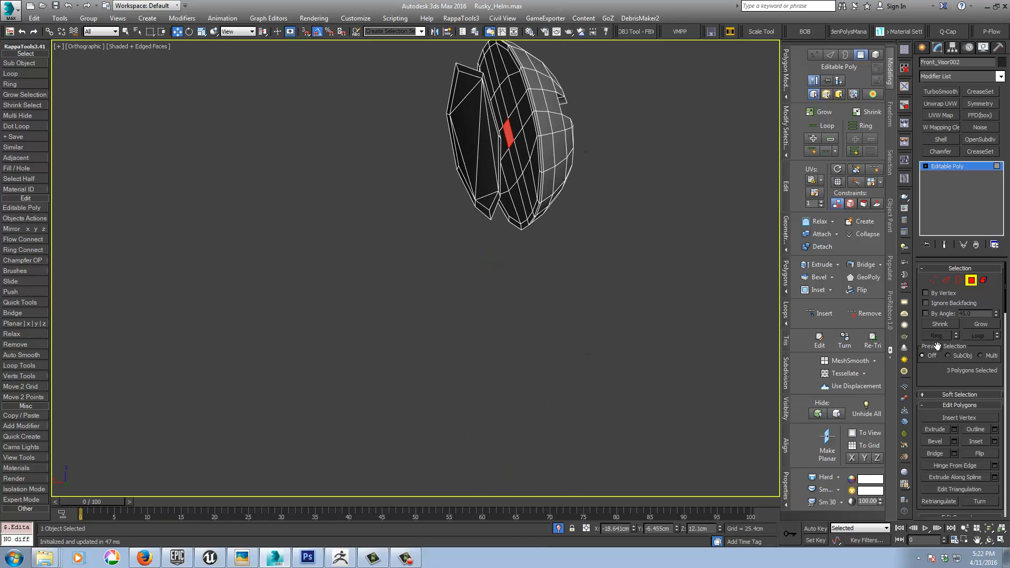
pyautogui.click(981, 324)
pyautogui.click(980, 324)
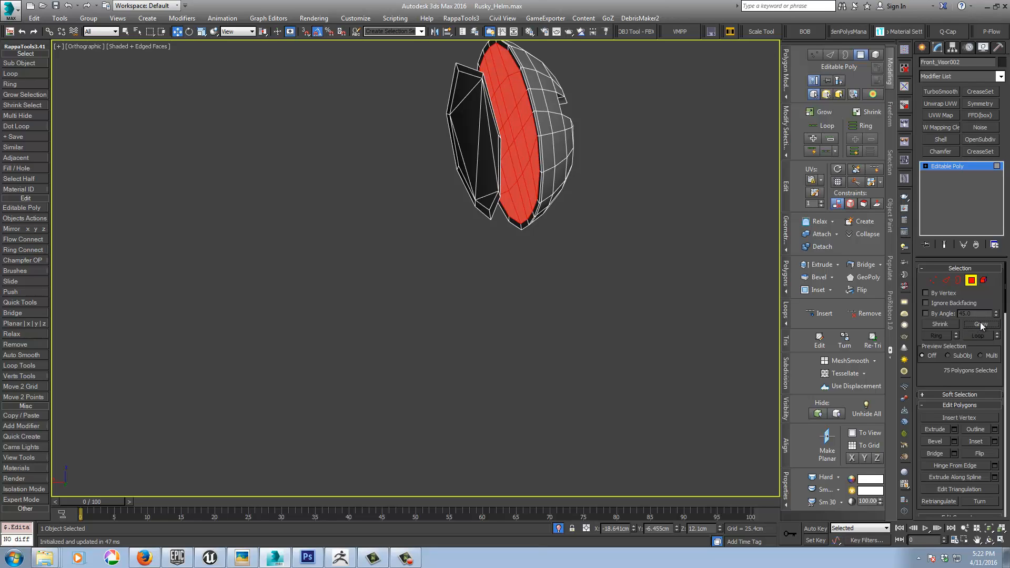
pyautogui.scroll(-5, 469, 354)
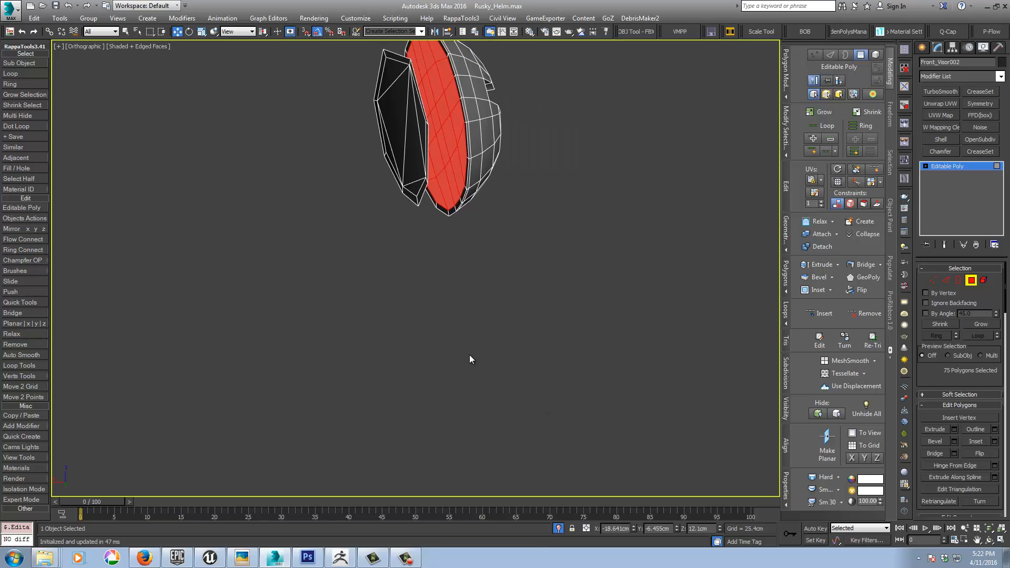
pyautogui.click(469, 355)
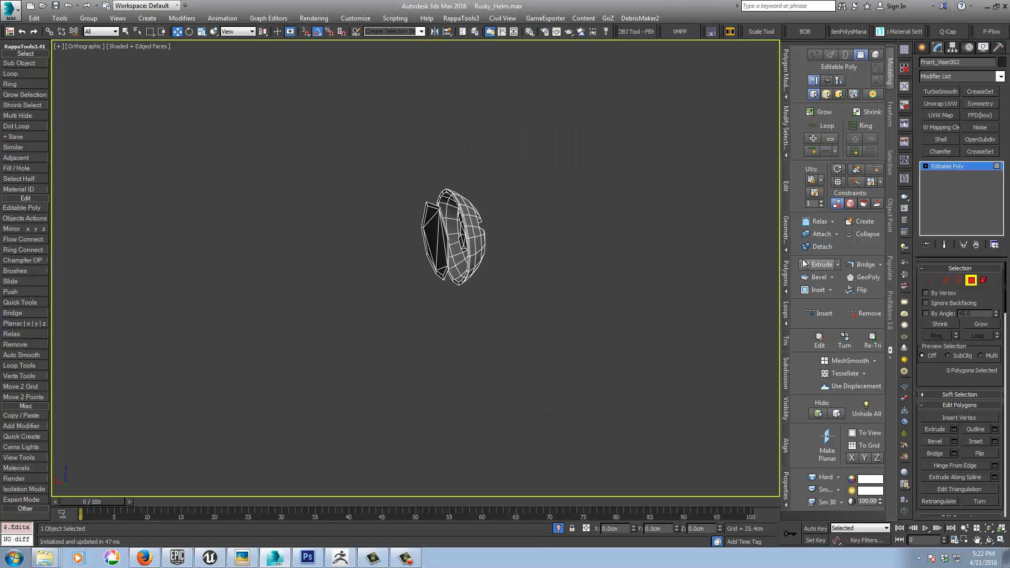
# Step: Delete the separate disc elements behind all three screw heads, then leave Element level and end isolation
pyautogui.click(971, 280)
pyautogui.click(433, 238)
pyautogui.scroll(-8, 376, 384)
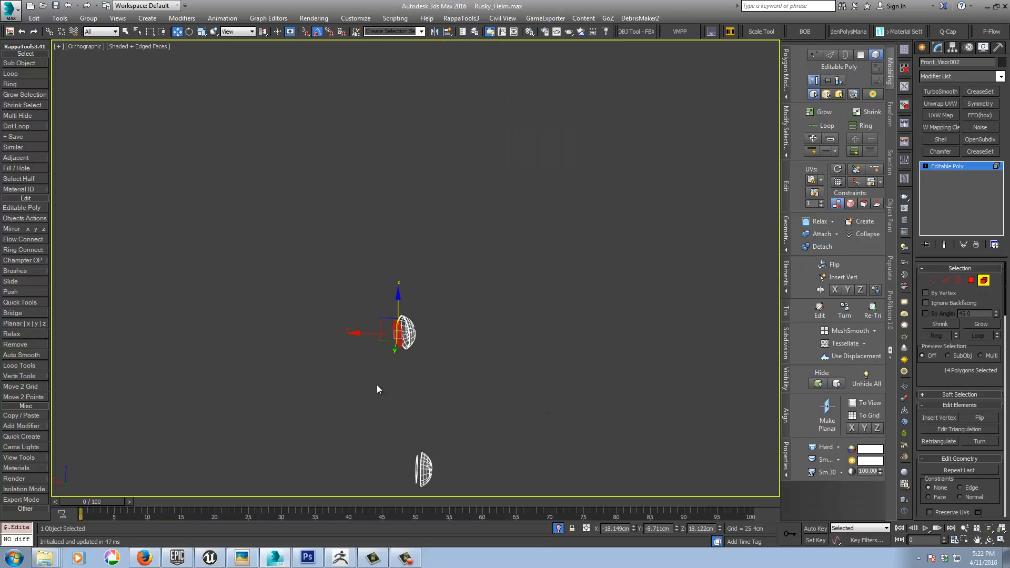
pyautogui.moveTo(376, 442); pyautogui.dragTo(390, 368, button='middle')
pyautogui.keyDown('alt'); pyautogui.moveTo(390, 369); pyautogui.dragTo(419, 341, button='middle'); pyautogui.keyUp('alt')
pyautogui.scroll(5, 419, 341)
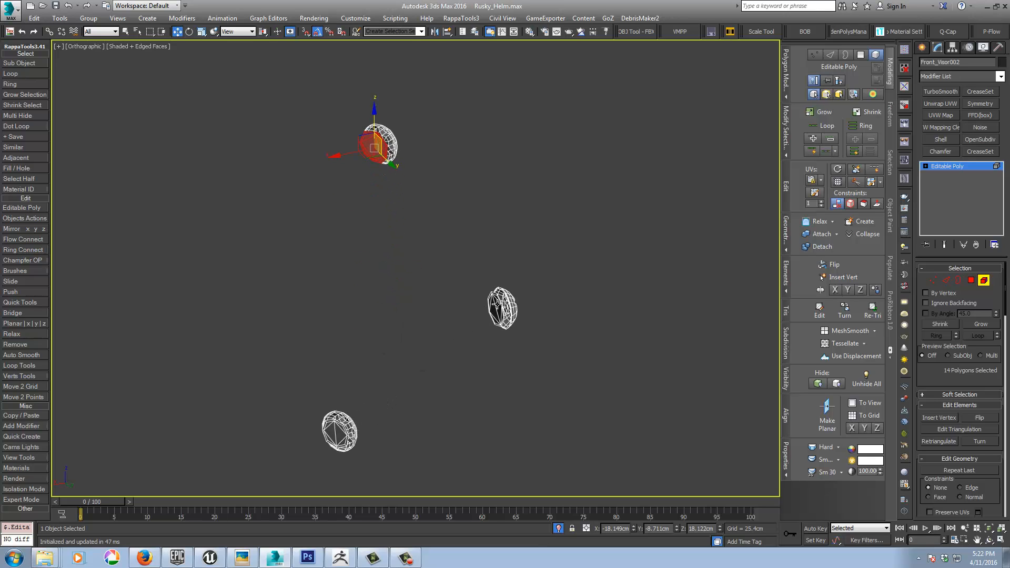
pyautogui.keyDown('ctrl'); pyautogui.click(499, 304); pyautogui.keyUp('ctrl')
pyautogui.keyDown('ctrl'); pyautogui.click(334, 428); pyautogui.keyUp('ctrl')
pyautogui.hotkey('ctrl', 'd')
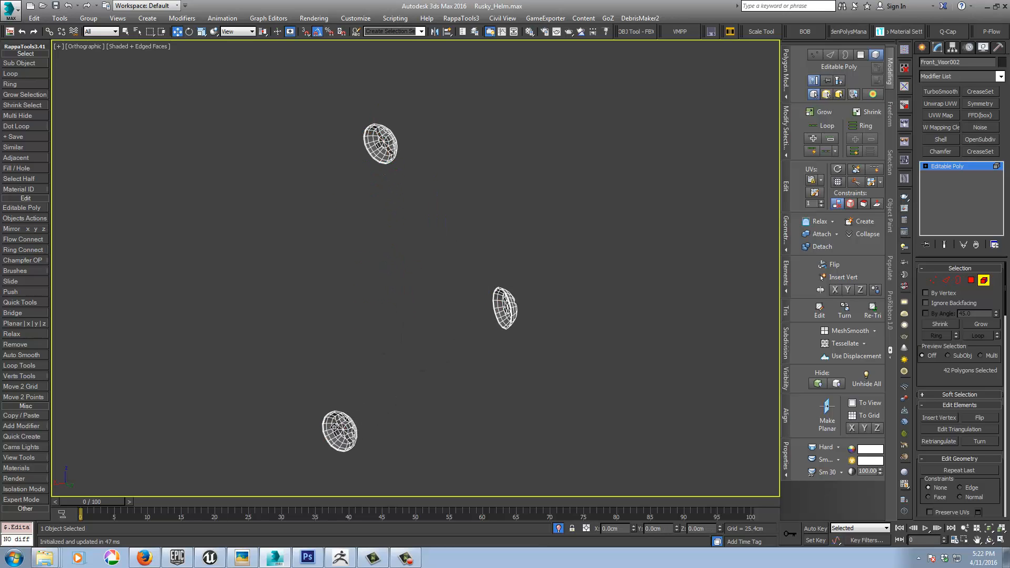
pyautogui.moveTo(448, 449); pyautogui.dragTo(452, 424, button='middle')
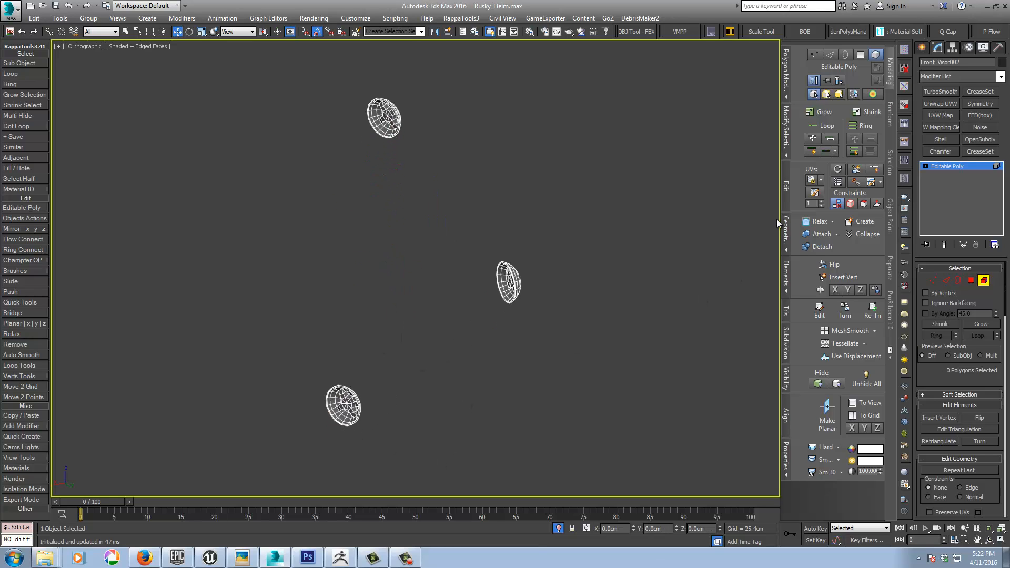
pyautogui.click(965, 166)
pyautogui.click(558, 528)
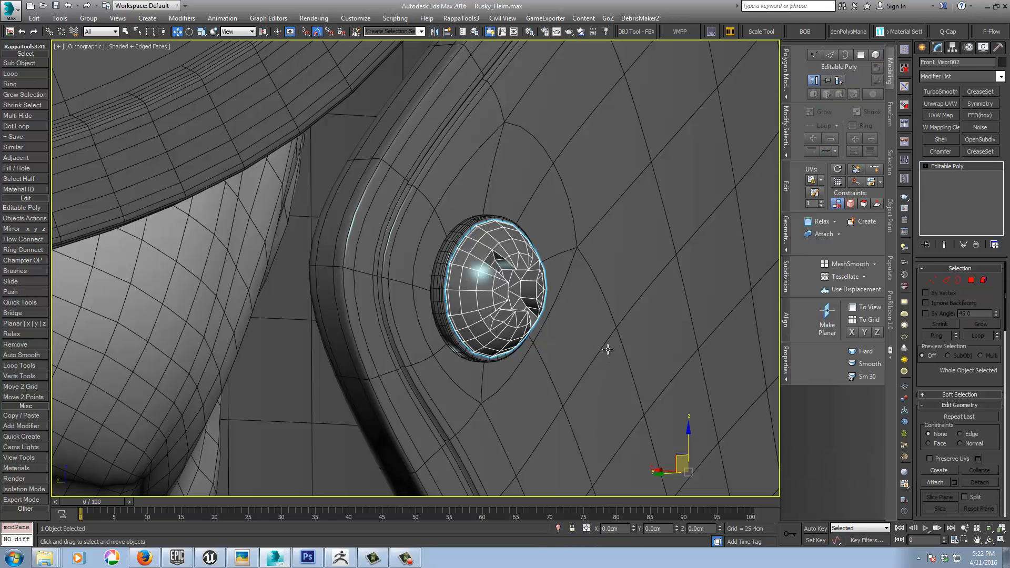
# Step: Insert SwiftLoop support loops around the outer ends of the cross-shaped slots on one screw head
pyautogui.moveTo(604, 347); pyautogui.dragTo(570, 312, button='middle')
pyautogui.scroll(6, 570, 311)
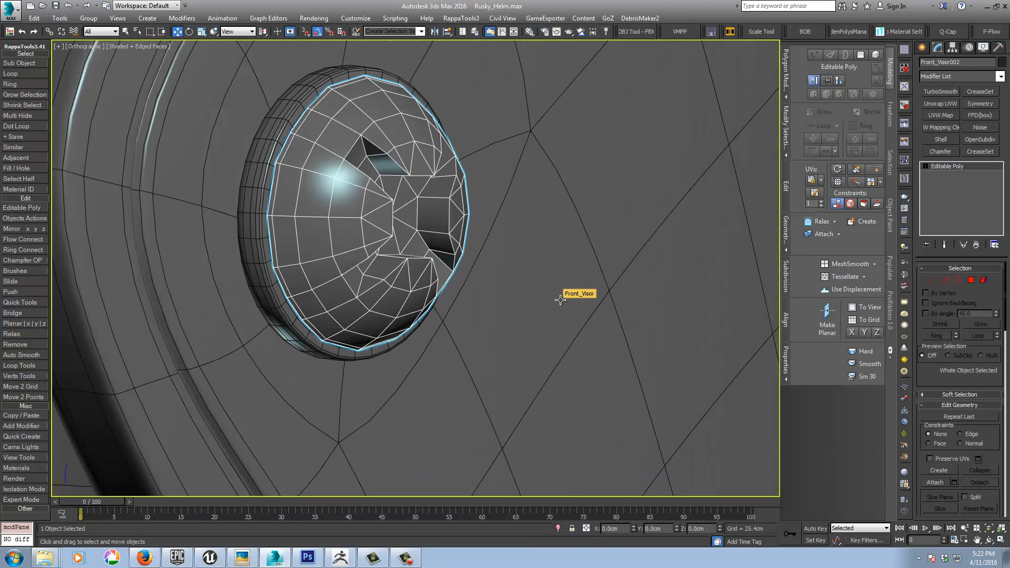
pyautogui.keyDown('alt'); pyautogui.moveTo(506, 234); pyautogui.dragTo(500, 238, button='middle'); pyautogui.keyUp('alt')
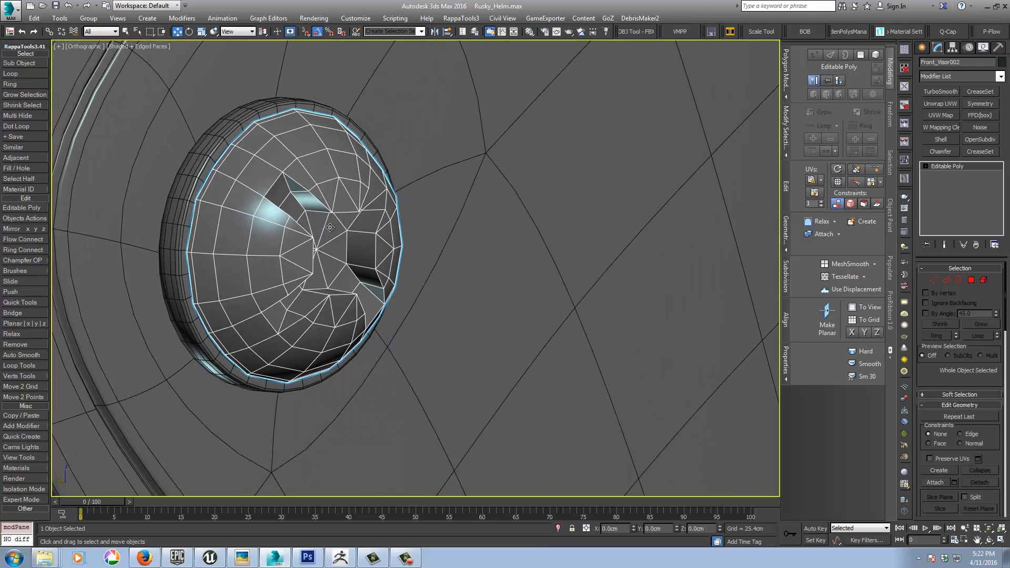
pyautogui.click(933, 280)
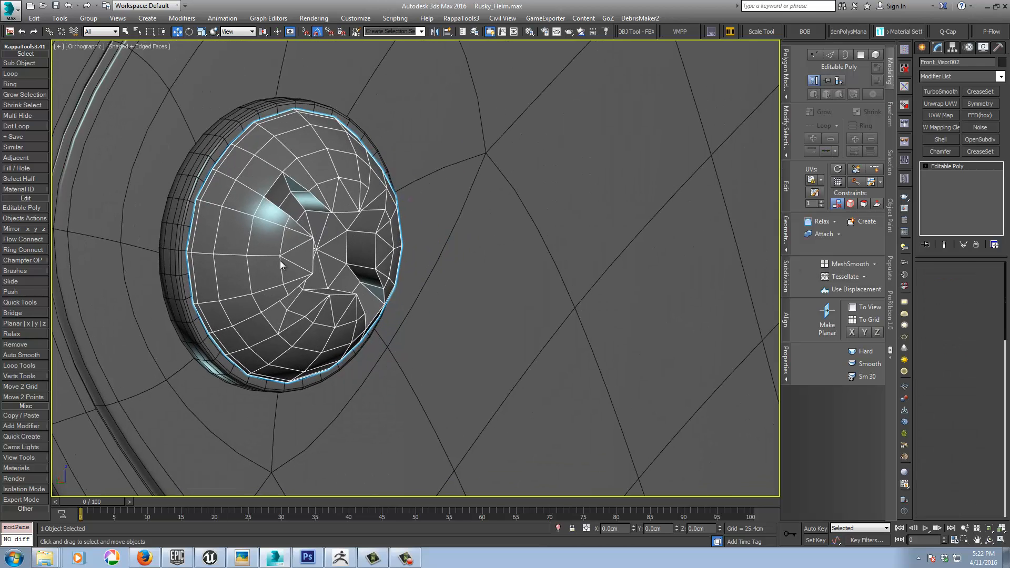
pyautogui.hotkey('ctrl', 'a')
pyautogui.keyDown('alt'); pyautogui.moveTo(280, 261); pyautogui.dragTo(290, 219, button='middle'); pyautogui.keyUp('alt')
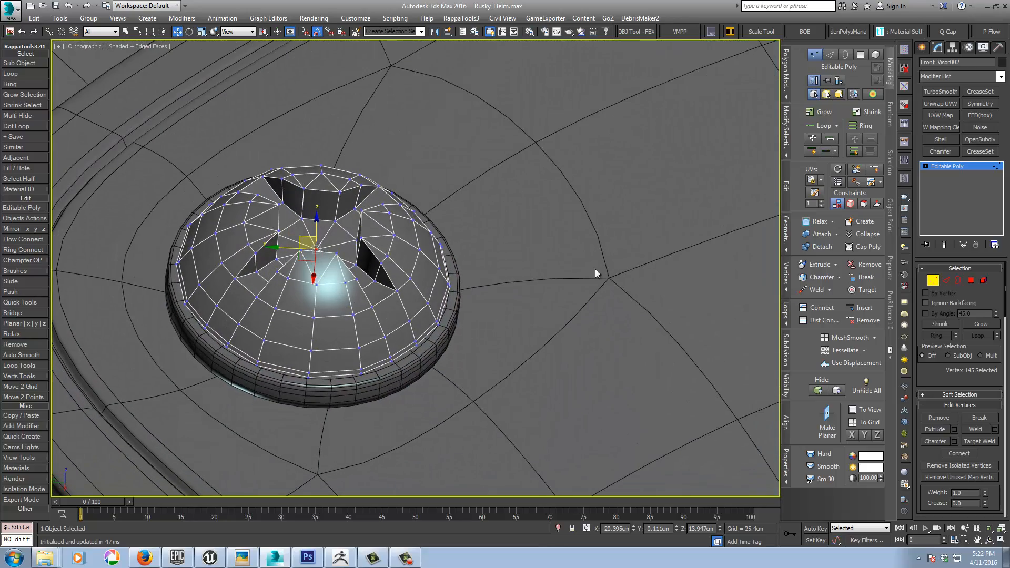
pyautogui.click(873, 171)
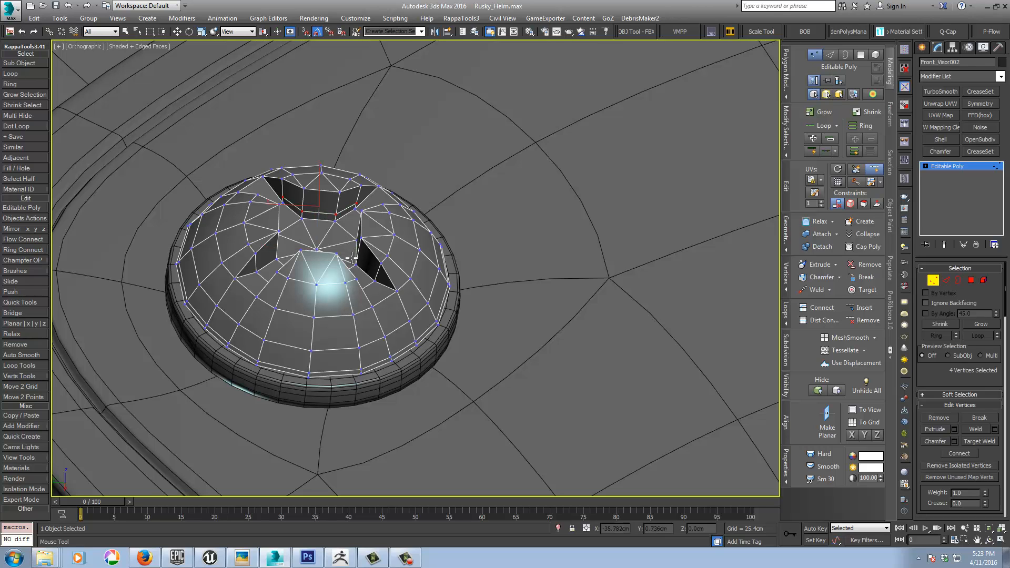
pyautogui.keyDown('alt'); pyautogui.moveTo(342, 261); pyautogui.dragTo(269, 300, button='middle'); pyautogui.keyUp('alt')
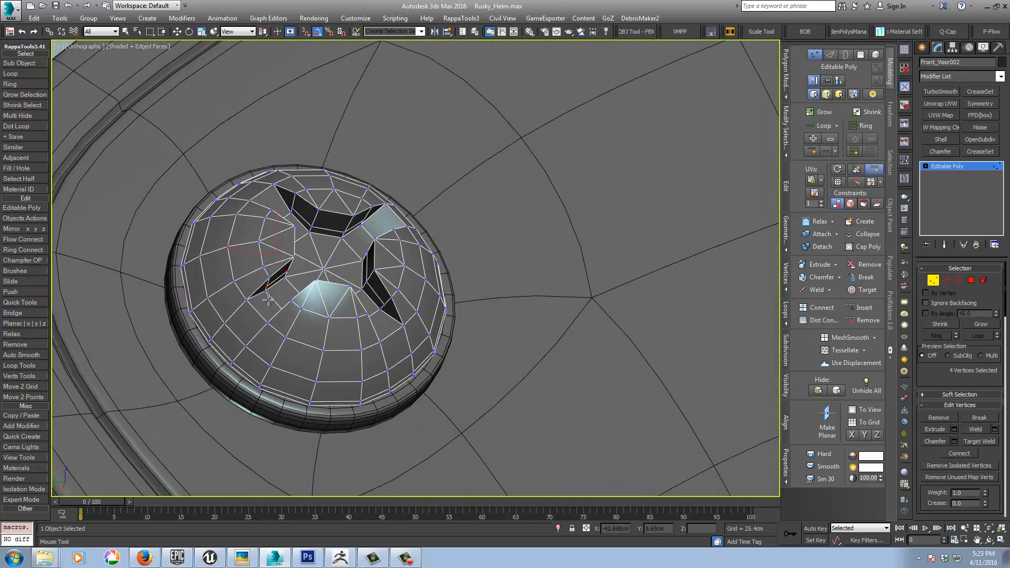
pyautogui.click(251, 294)
pyautogui.click(272, 319)
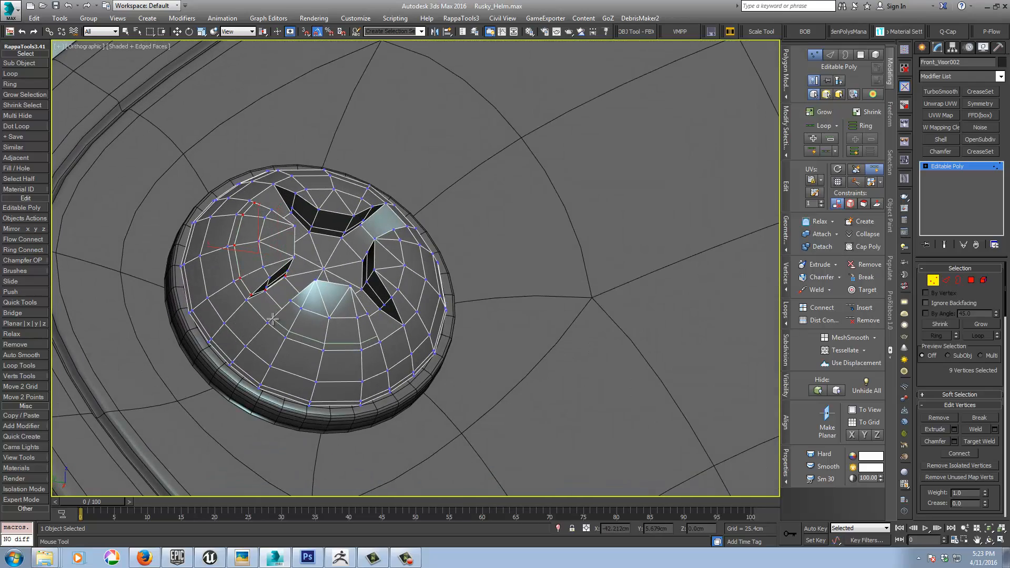
pyautogui.click(403, 311)
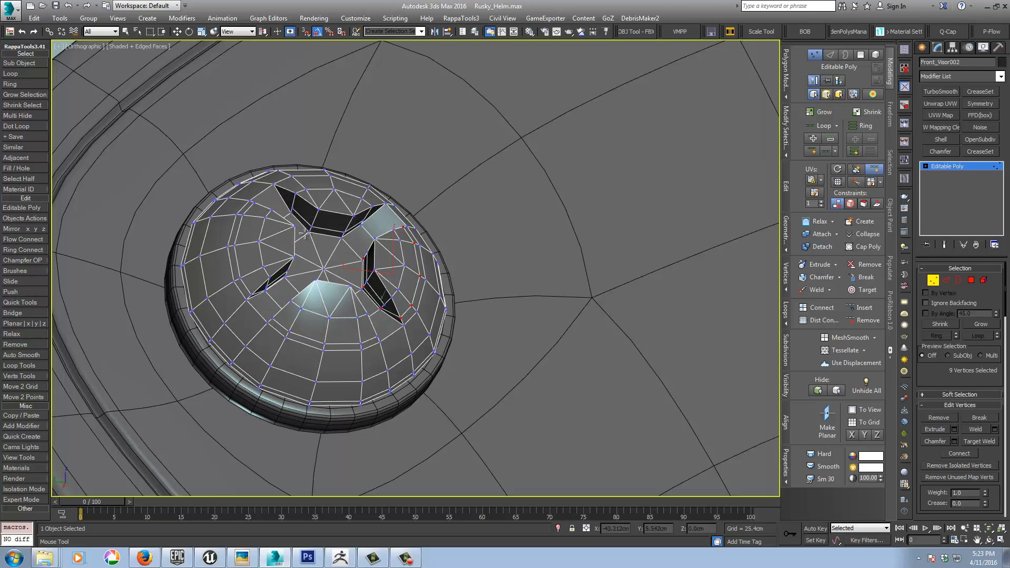
pyautogui.keyDown('alt'); pyautogui.moveTo(403, 310); pyautogui.dragTo(315, 210, button='middle'); pyautogui.keyUp('alt')
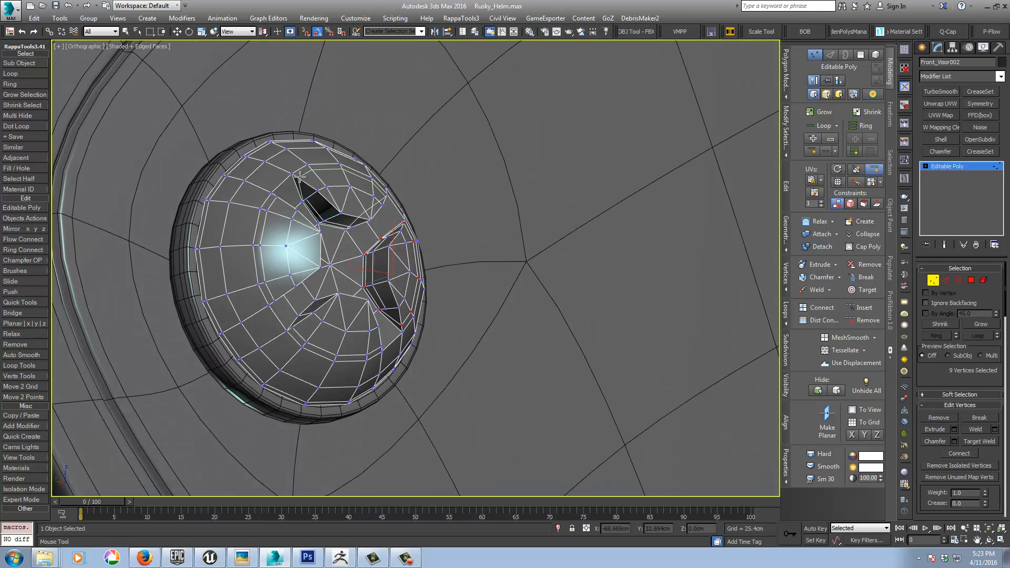
# Step: Leave vertex editing and apply TurboSmooth to the screw heads with Isoline Display enabled
pyautogui.click(948, 168)
pyautogui.click(941, 93)
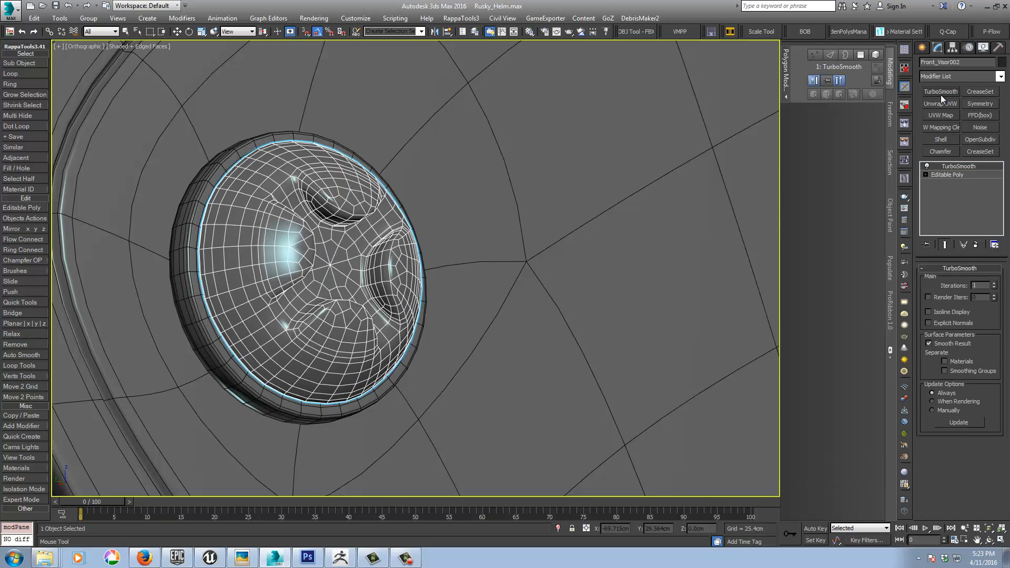
pyautogui.press('w')
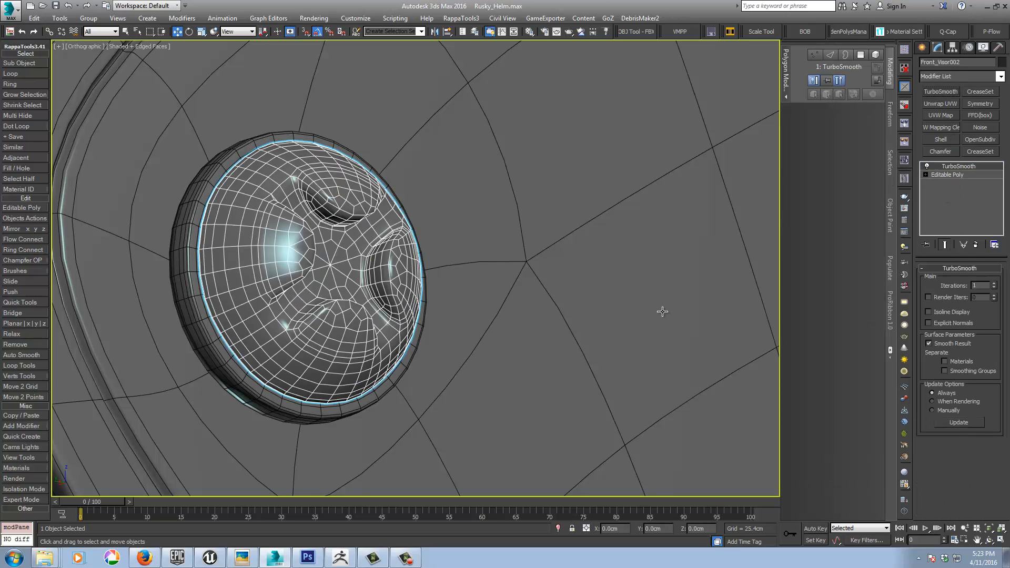
pyautogui.click(929, 312)
# Step: Turn off edged faces in the shaded view and examine the smoothed fasteners on the helmet's visor
pyautogui.moveTo(603, 364); pyautogui.dragTo(564, 340, button='middle')
pyautogui.press('F3')
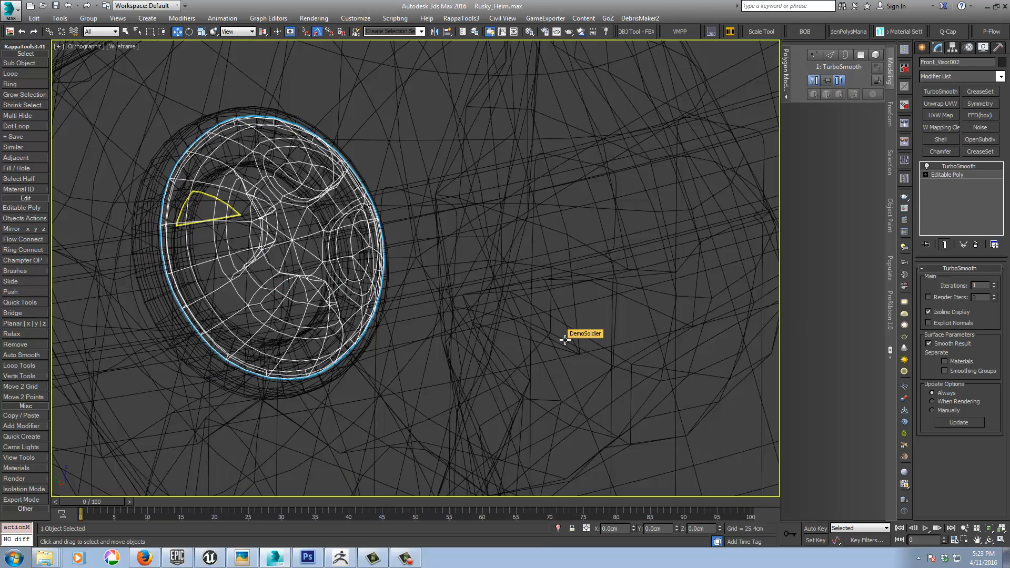
pyautogui.press('F3')
pyautogui.press('F4')
pyautogui.moveTo(477, 381); pyautogui.dragTo(480, 313, button='middle')
pyautogui.scroll(-10, 484, 308)
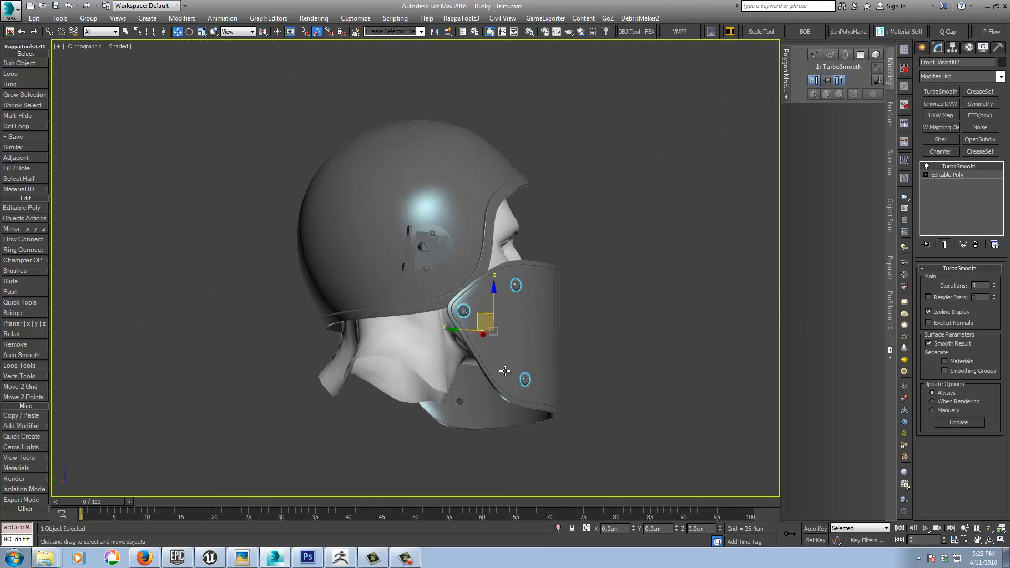
pyautogui.keyDown('alt'); pyautogui.moveTo(505, 371); pyautogui.dragTo(435, 388, button='middle'); pyautogui.keyUp('alt')
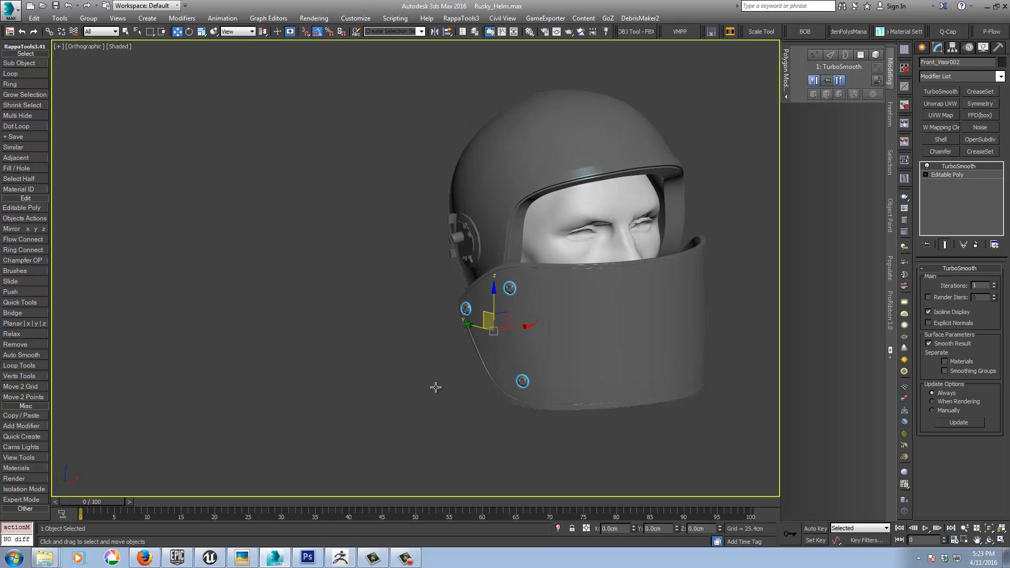
# Step: Examine the smoothed screw heads on the visor up close and from a distance
pyautogui.scroll(8, 500, 294)
pyautogui.scroll(5, 528, 278)
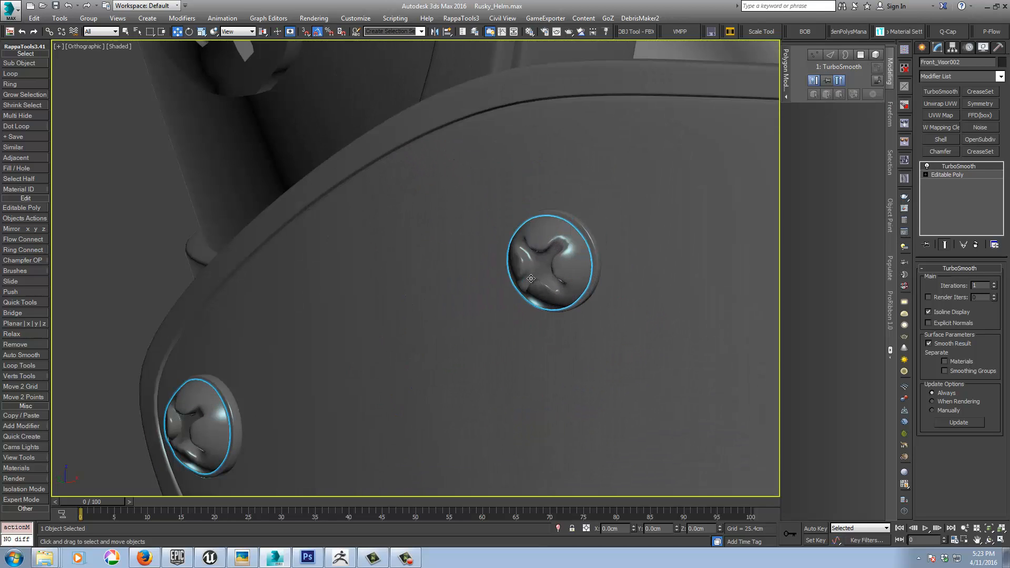
pyautogui.scroll(-9, 531, 278)
pyautogui.scroll(-4, 531, 278)
pyautogui.keyDown('alt'); pyautogui.moveTo(532, 278); pyautogui.dragTo(427, 249, button='middle'); pyautogui.keyUp('alt')
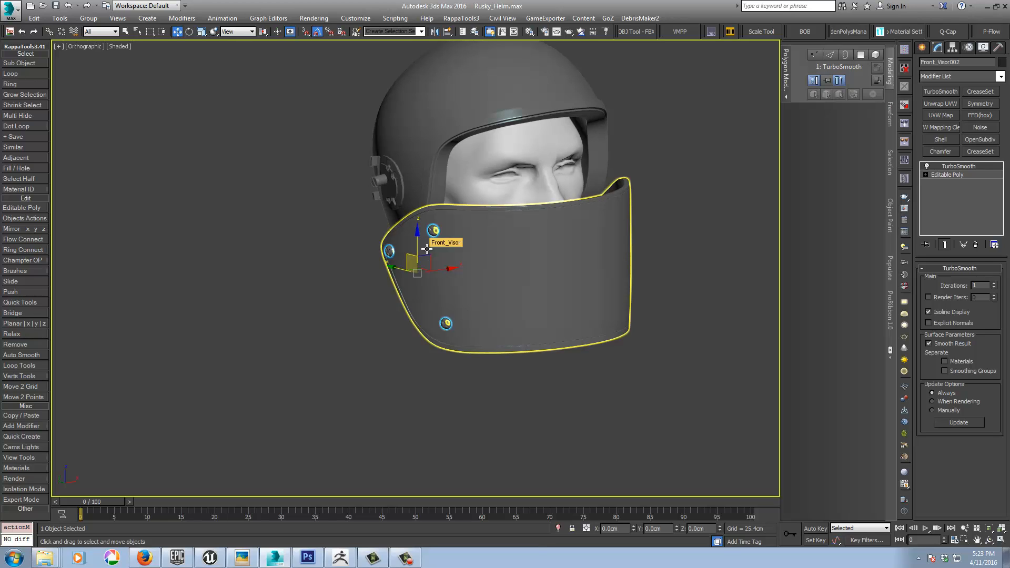
pyautogui.scroll(8, 427, 249)
pyautogui.moveTo(427, 248); pyautogui.dragTo(380, 382, button='middle')
pyautogui.keyDown('alt'); pyautogui.moveTo(342, 295); pyautogui.dragTo(363, 291, button='middle'); pyautogui.keyUp('alt')
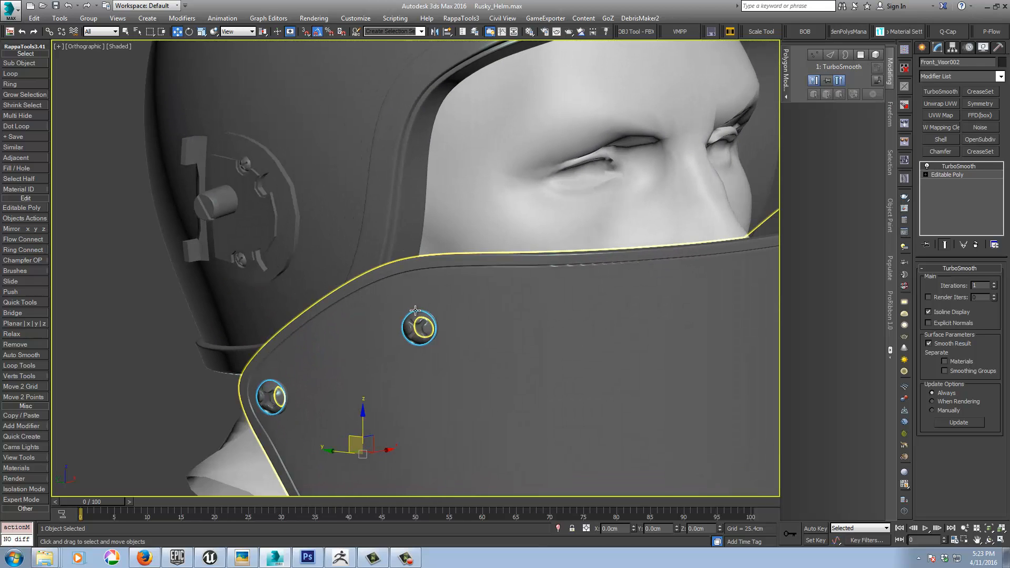
pyautogui.scroll(7, 391, 331)
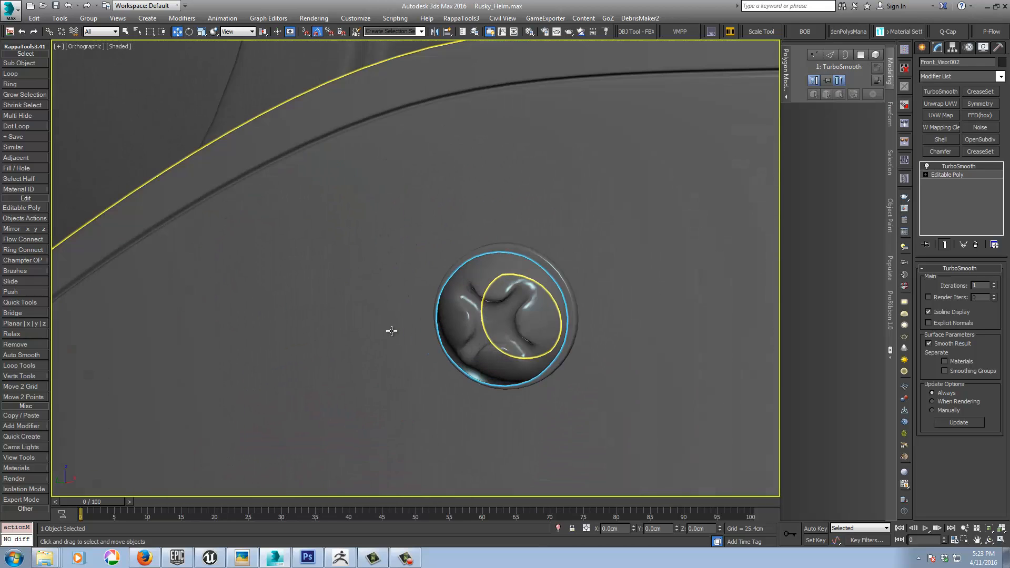
# Step: Compare the screw heads with their unsmoothed Editable Poly shape and remove the TurboSmooth modifier from them
pyautogui.click(949, 175)
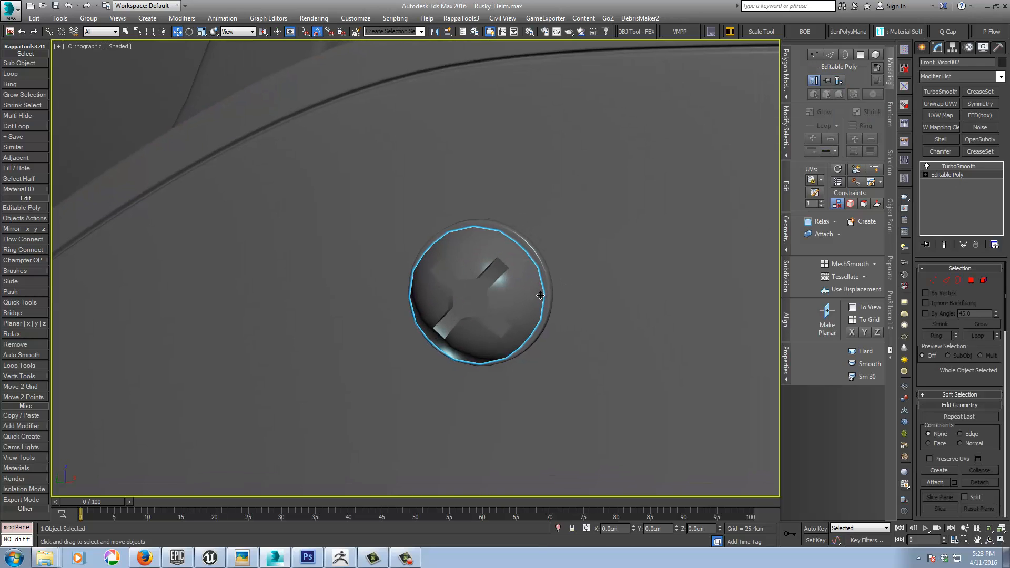
pyautogui.keyDown('alt'); pyautogui.moveTo(540, 295); pyautogui.dragTo(583, 269, button='middle'); pyautogui.keyUp('alt')
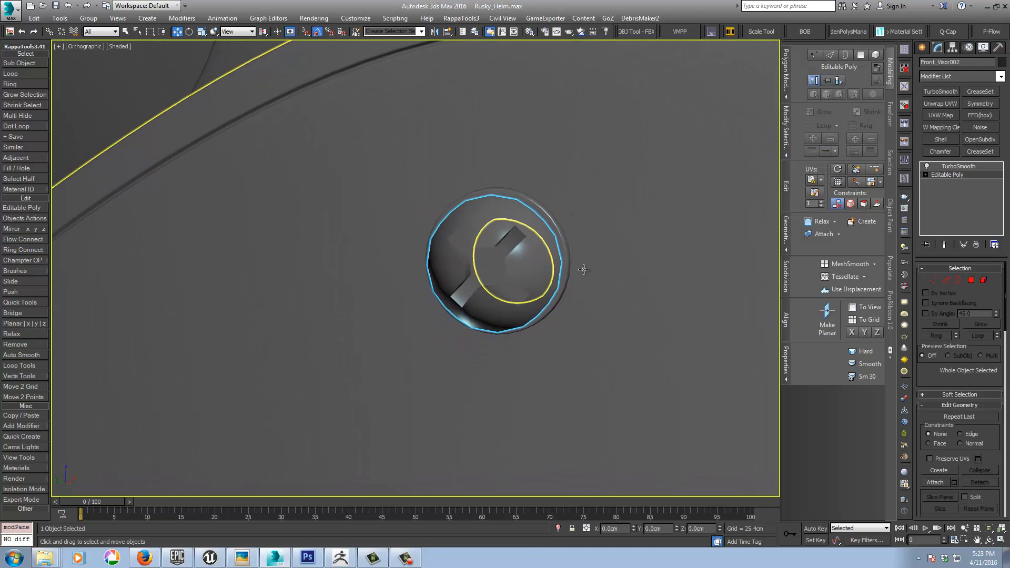
pyautogui.click(960, 166)
pyautogui.click(976, 245)
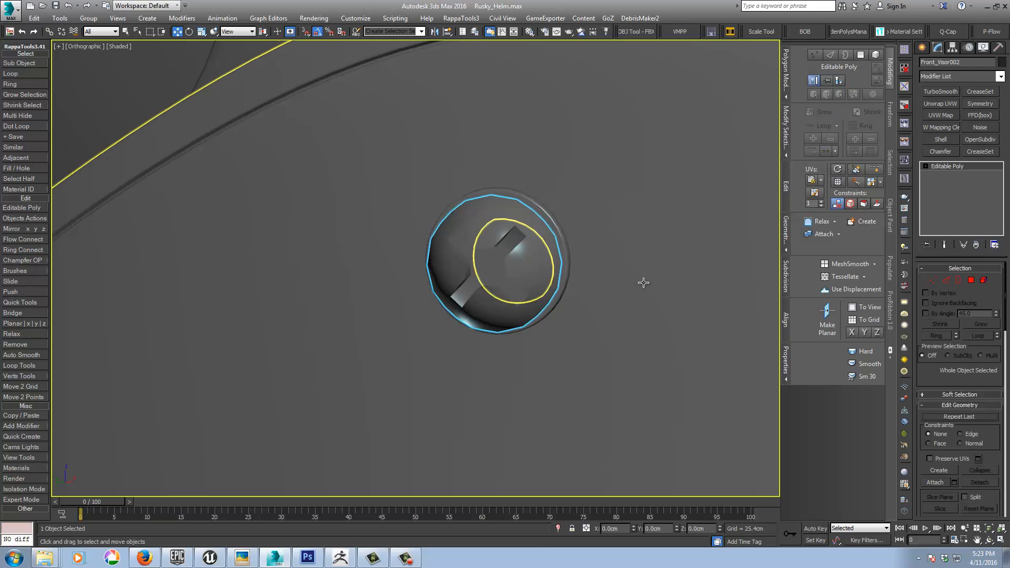
pyautogui.keyDown('alt'); pyautogui.moveTo(612, 285); pyautogui.dragTo(573, 266, button='middle'); pyautogui.keyUp('alt')
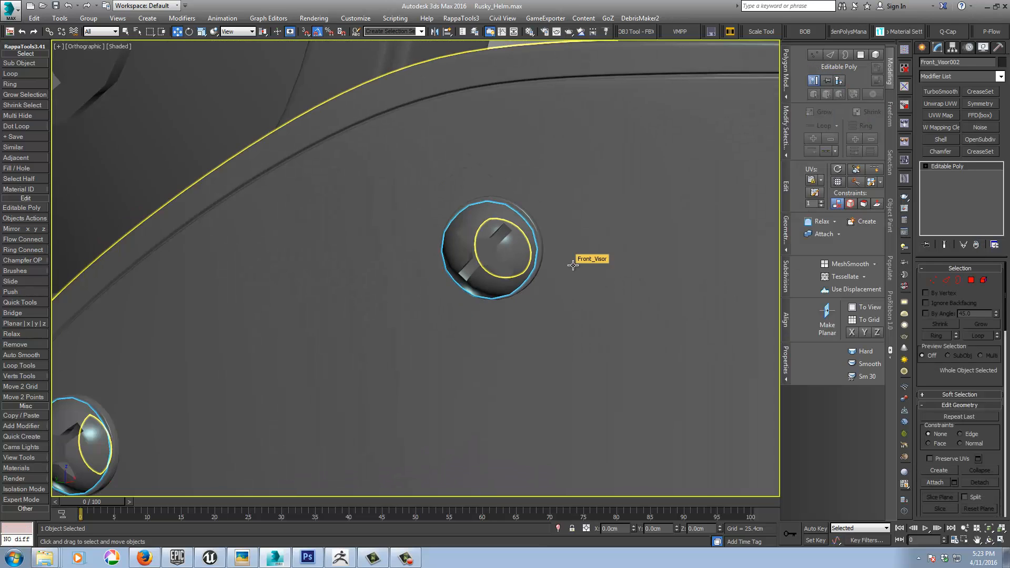
pyautogui.scroll(-4, 573, 265)
pyautogui.press('F4')
pyautogui.press('F4')
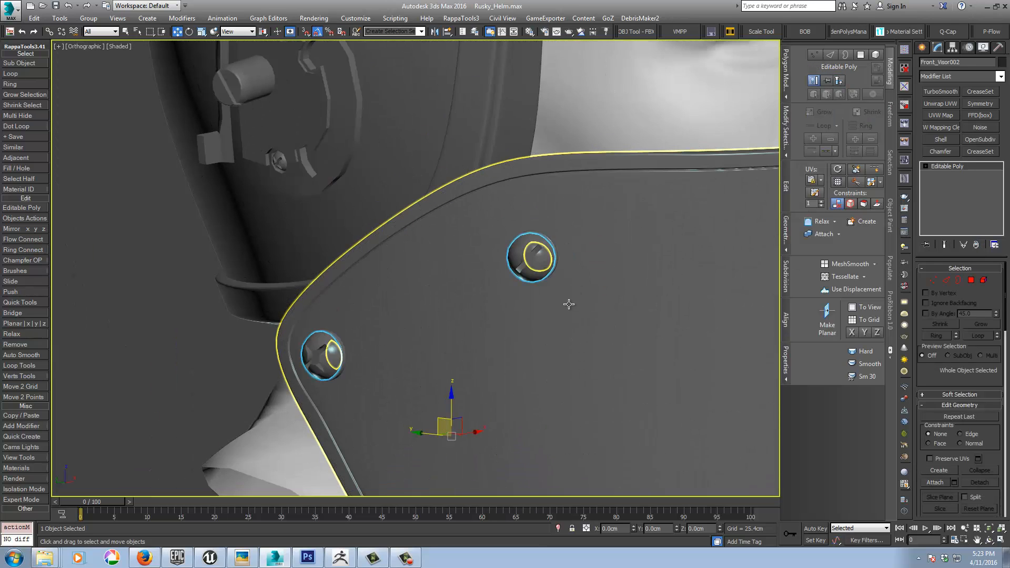
# Step: Examine the visor's side and inner surface to check the holes behind the screw heads
pyautogui.scroll(-4, 569, 303)
pyautogui.moveTo(569, 303); pyautogui.dragTo(537, 241, button='middle')
pyautogui.scroll(-4, 537, 241)
pyautogui.click(351, 302)
pyautogui.keyDown('alt'); pyautogui.moveTo(361, 300); pyautogui.dragTo(521, 296, button='middle'); pyautogui.keyUp('alt')
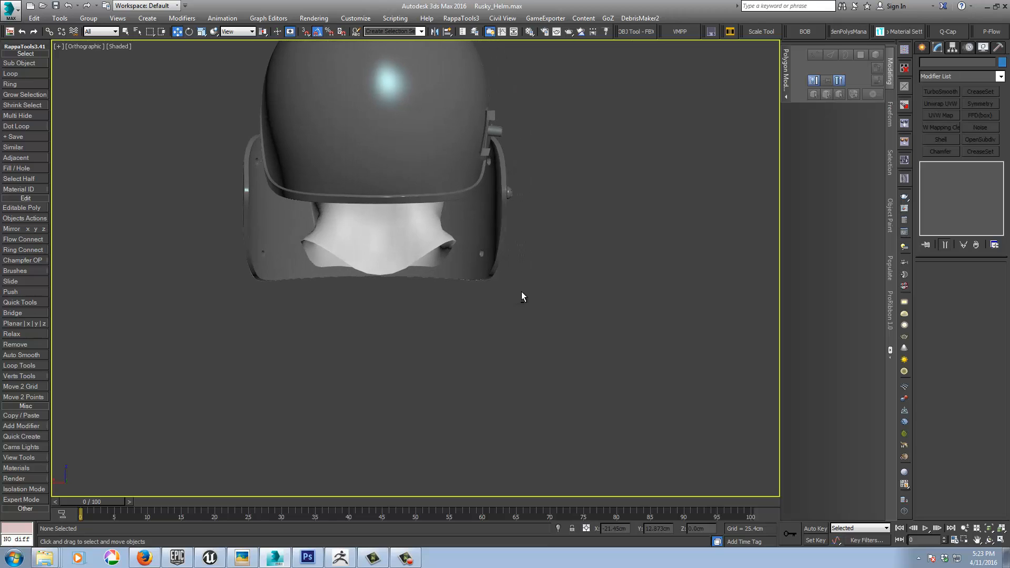
pyautogui.scroll(5, 476, 256)
pyautogui.scroll(-2, 482, 237)
pyautogui.keyDown('alt'); pyautogui.moveTo(500, 218); pyautogui.dragTo(426, 240, button='middle'); pyautogui.keyUp('alt')
pyautogui.keyDown('alt'); pyautogui.moveTo(157, 353); pyautogui.dragTo(299, 289, button='middle'); pyautogui.keyUp('alt')
pyautogui.click(266, 275)
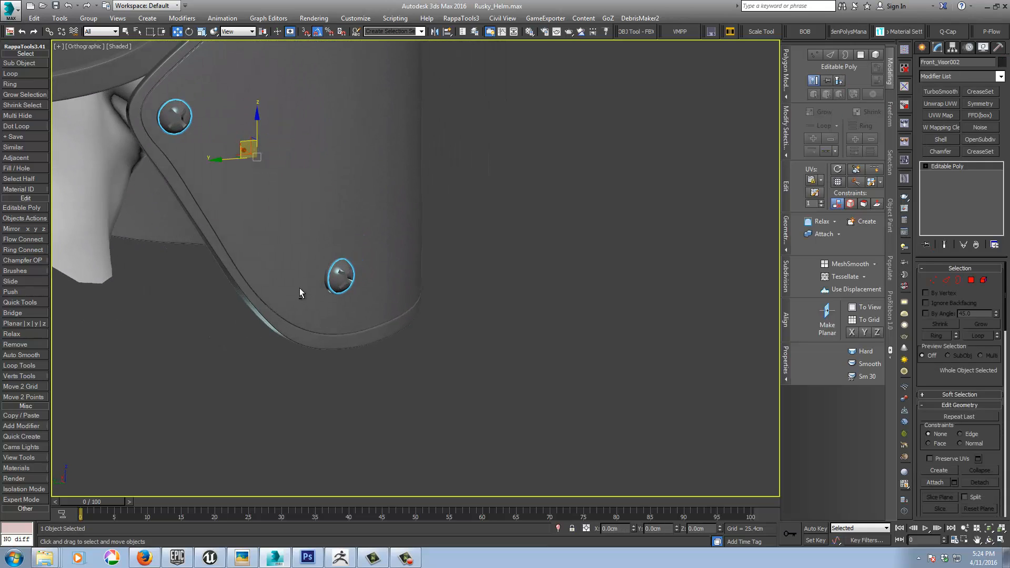
pyautogui.moveTo(460, 239); pyautogui.dragTo(558, 384, button='middle')
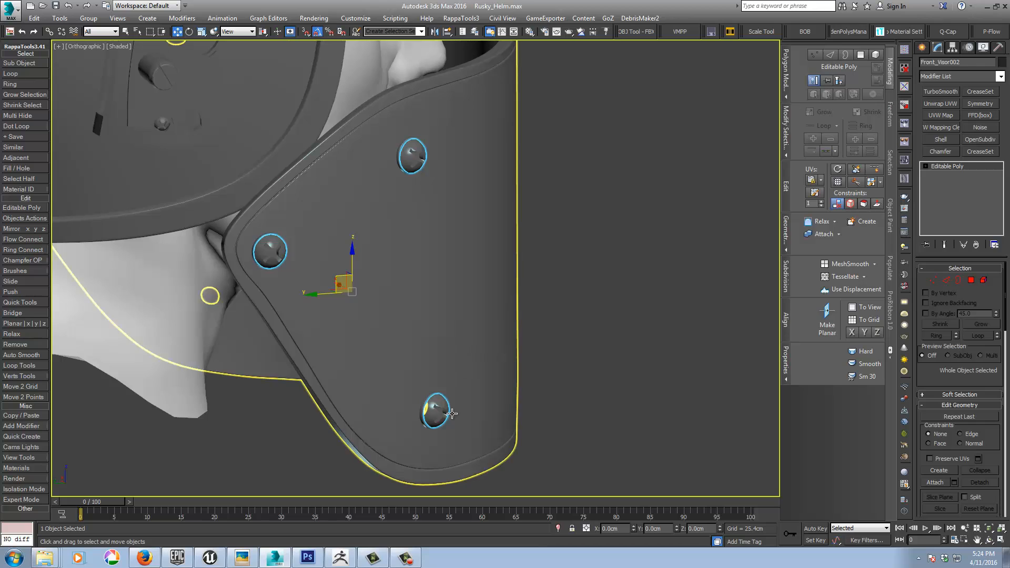
pyautogui.keyDown('alt'); pyautogui.moveTo(452, 413); pyautogui.dragTo(472, 422, button='middle'); pyautogui.keyUp('alt')
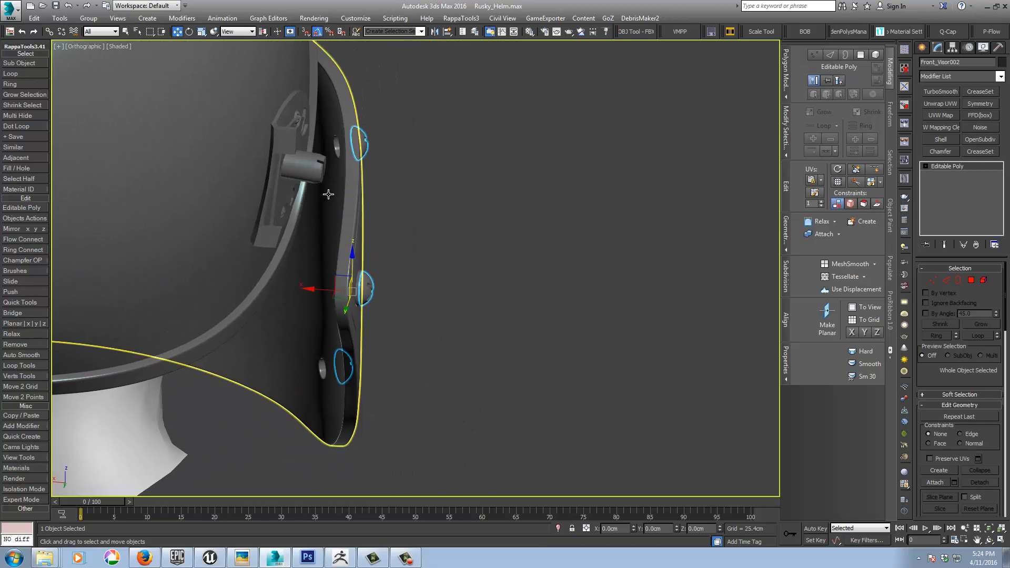
pyautogui.keyDown('alt'); pyautogui.moveTo(350, 164); pyautogui.dragTo(460, 244, button='middle'); pyautogui.keyUp('alt')
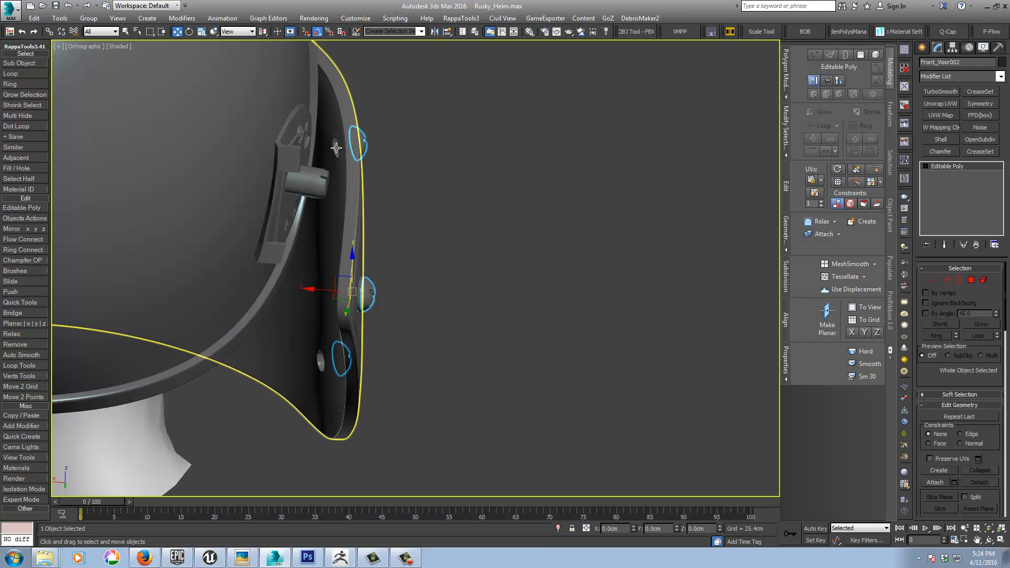
pyautogui.keyDown('alt'); pyautogui.moveTo(302, 268); pyautogui.dragTo(266, 304, button='middle'); pyautogui.keyUp('alt')
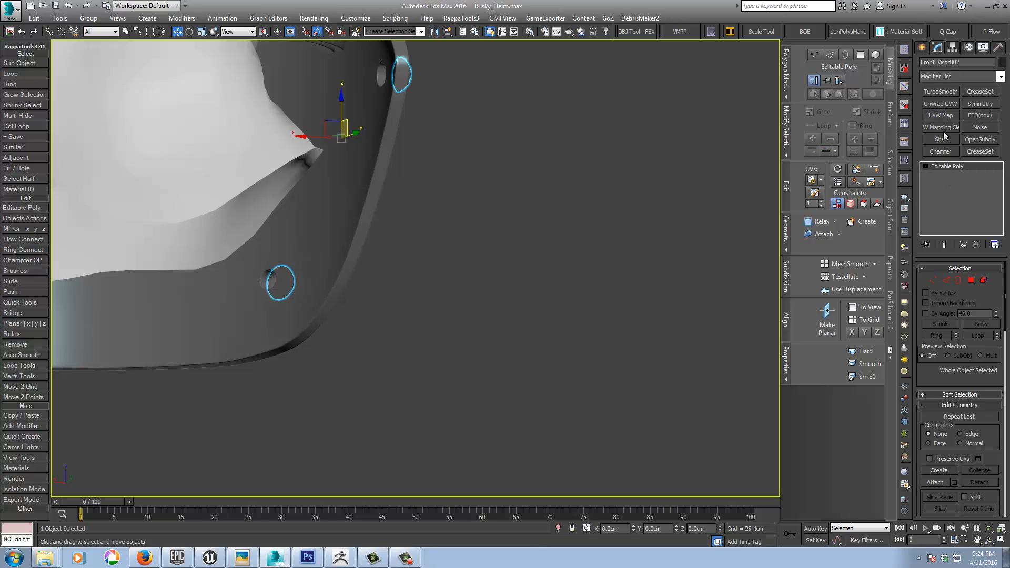
# Step: Switch object creation to standard primitives, then select the front visor and isolate it
pyautogui.click(924, 49)
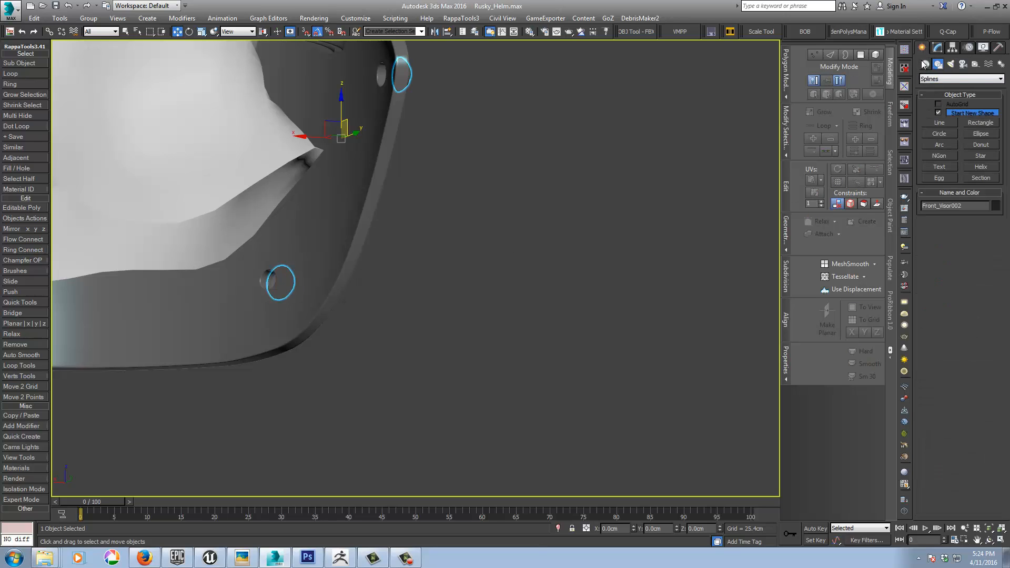
pyautogui.click(925, 64)
pyautogui.click(940, 136)
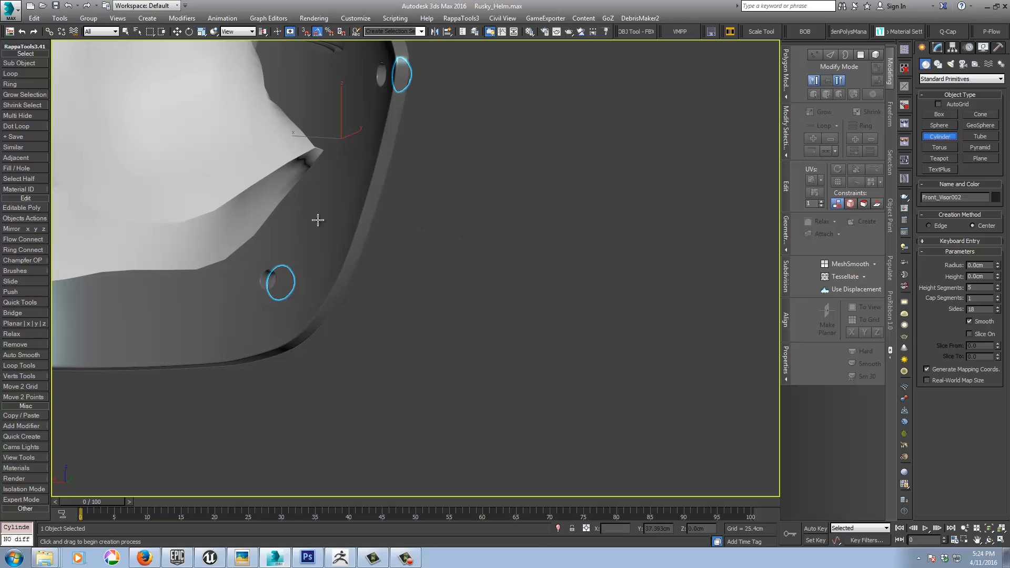
pyautogui.press('w')
pyautogui.click(313, 235)
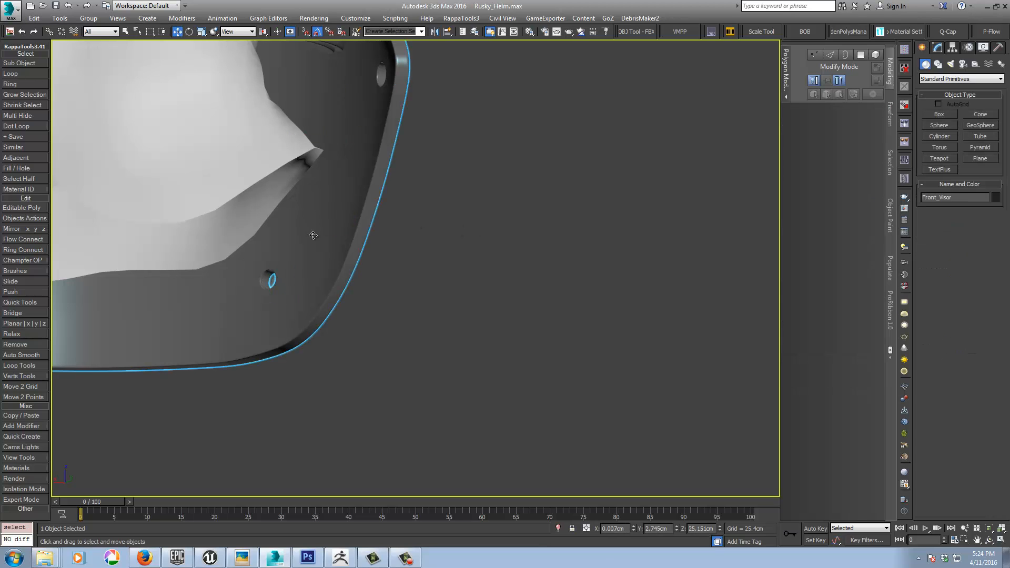
pyautogui.click(558, 528)
pyautogui.keyDown('alt'); pyautogui.moveTo(578, 388); pyautogui.dragTo(609, 395, button='middle'); pyautogui.keyUp('alt')
# Step: Create an AutoGrid cylinder on the visor's inner surface just above the lower hole, with a 0.799 cm radius and 28 sides
pyautogui.click(941, 137)
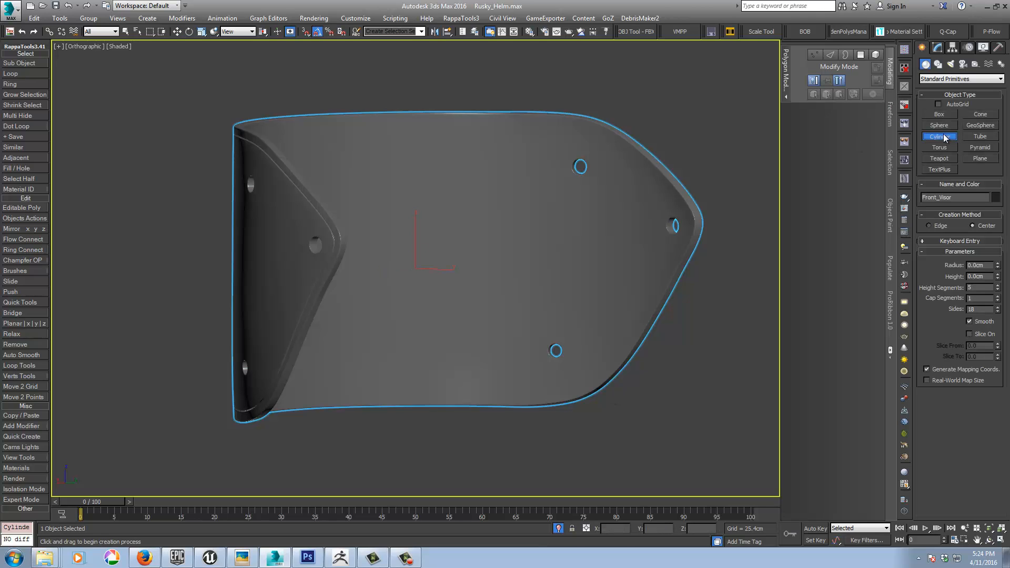
pyautogui.scroll(6, 548, 354)
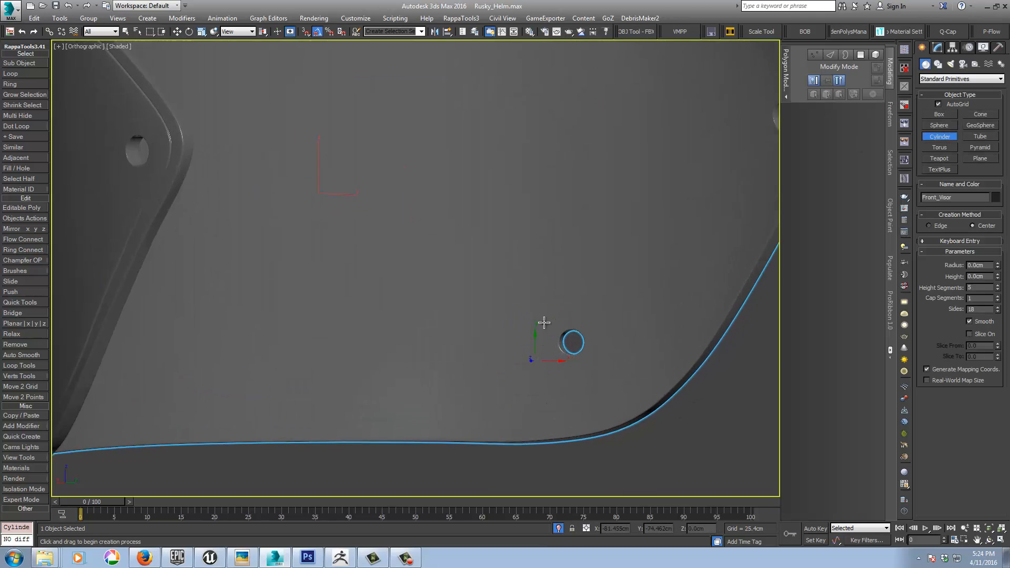
pyautogui.moveTo(551, 266); pyautogui.dragTo(563, 274)
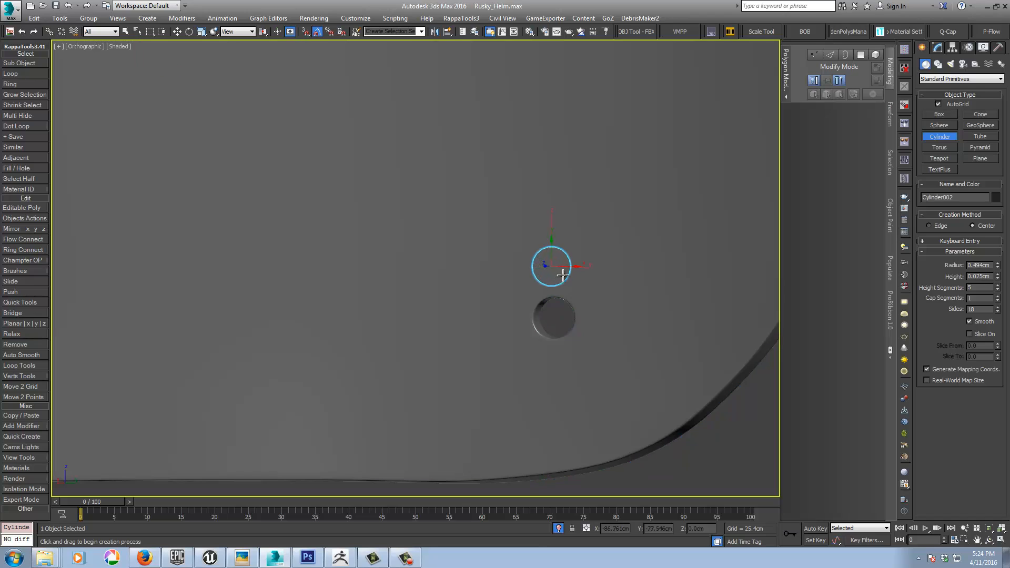
pyautogui.click(544, 248)
pyautogui.rightClick(544, 248)
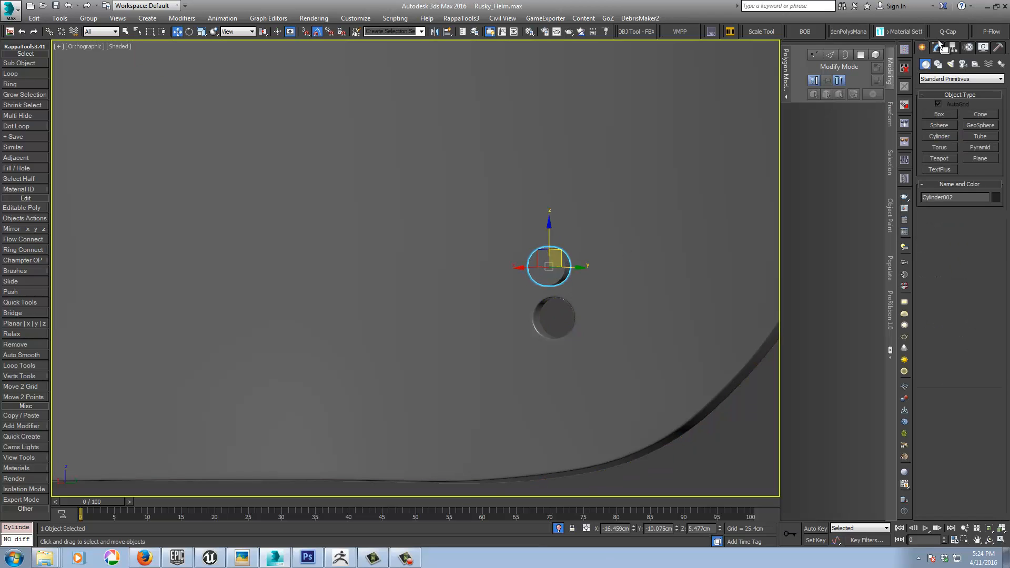
pyautogui.click(938, 48)
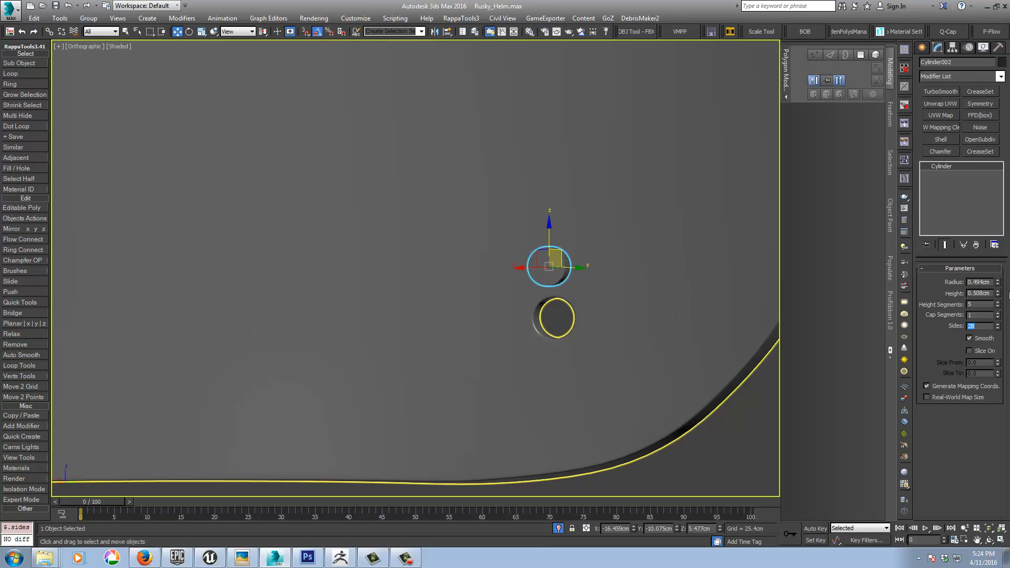
pyautogui.moveTo(998, 284); pyautogui.dragTo(997, 276)
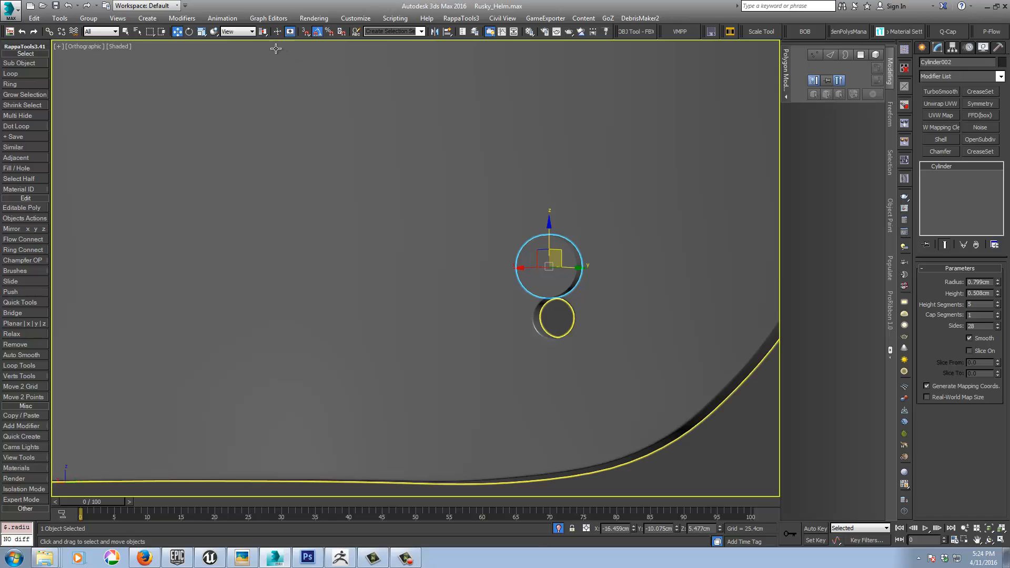
# Step: Move the cylinder over the lower hole using Local coordinates and set its height to 0.153 cm
pyautogui.click(251, 33)
pyautogui.click(232, 67)
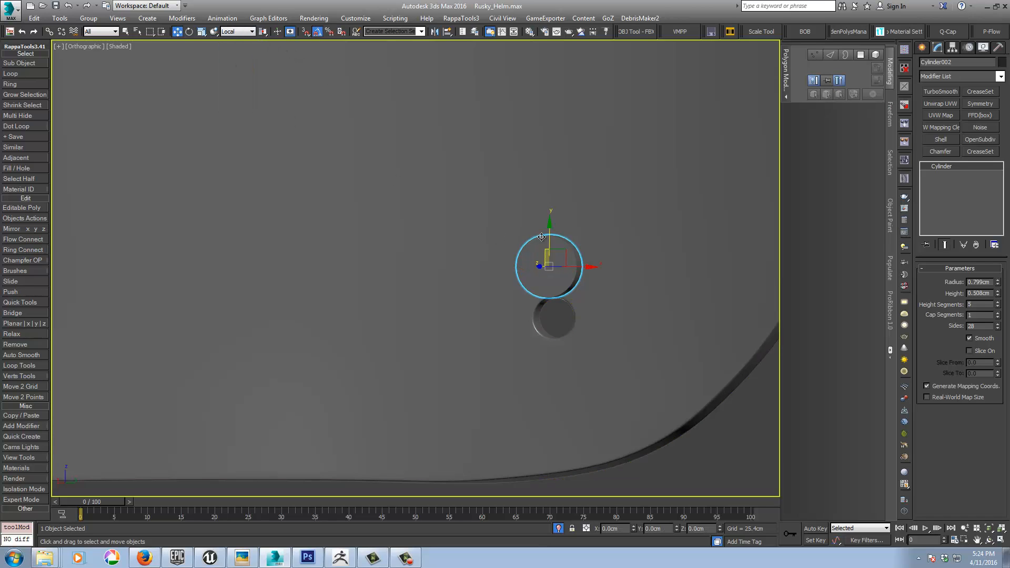
pyautogui.moveTo(549, 238); pyautogui.dragTo(549, 289)
pyautogui.keyDown('alt'); pyautogui.moveTo(549, 289); pyautogui.dragTo(494, 315, button='middle'); pyautogui.keyUp('alt')
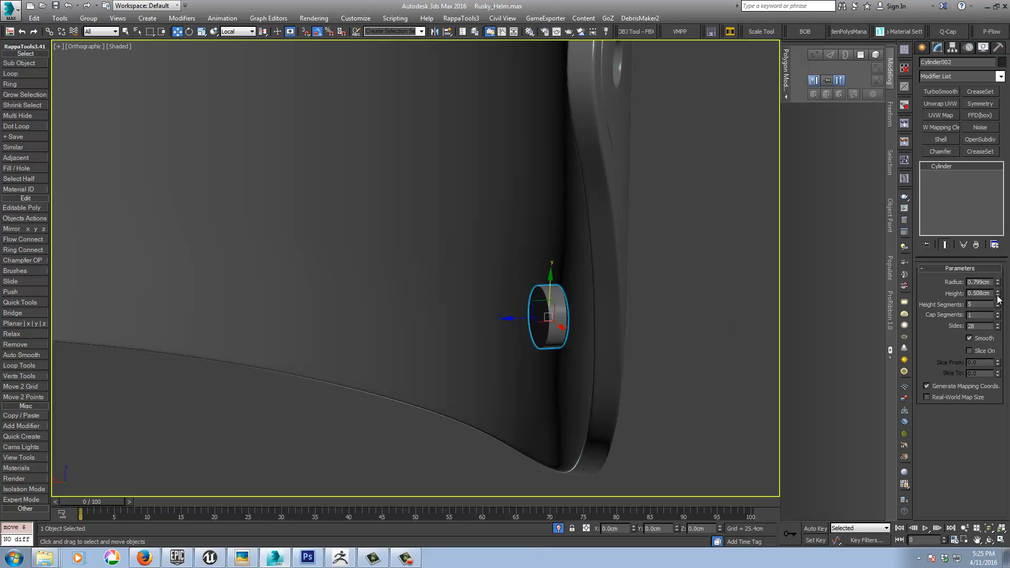
pyautogui.moveTo(999, 298); pyautogui.dragTo(998, 313)
# Step: Create AutoGrid cylinders beside the corner and upper holes, about 0.804 cm and 0.772 cm in radius and 0.617 cm and 0.506 cm high
pyautogui.keyDown('alt'); pyautogui.moveTo(654, 308); pyautogui.dragTo(692, 279, button='middle'); pyautogui.keyUp('alt')
pyautogui.scroll(-2, 640, 228)
pyautogui.moveTo(621, 225); pyautogui.dragTo(541, 268, button='middle')
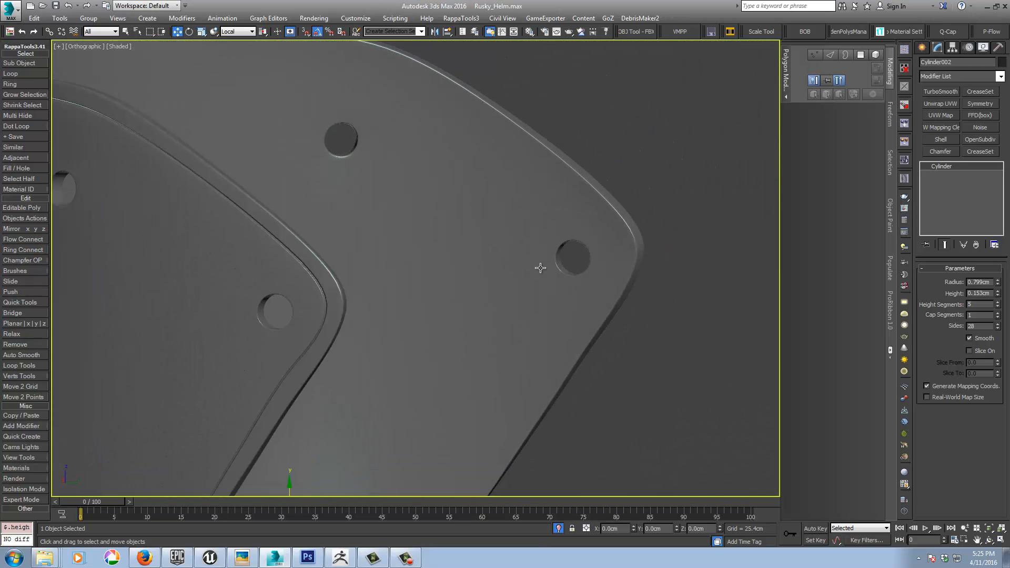
pyautogui.moveTo(415, 438); pyautogui.dragTo(400, 392, button='middle')
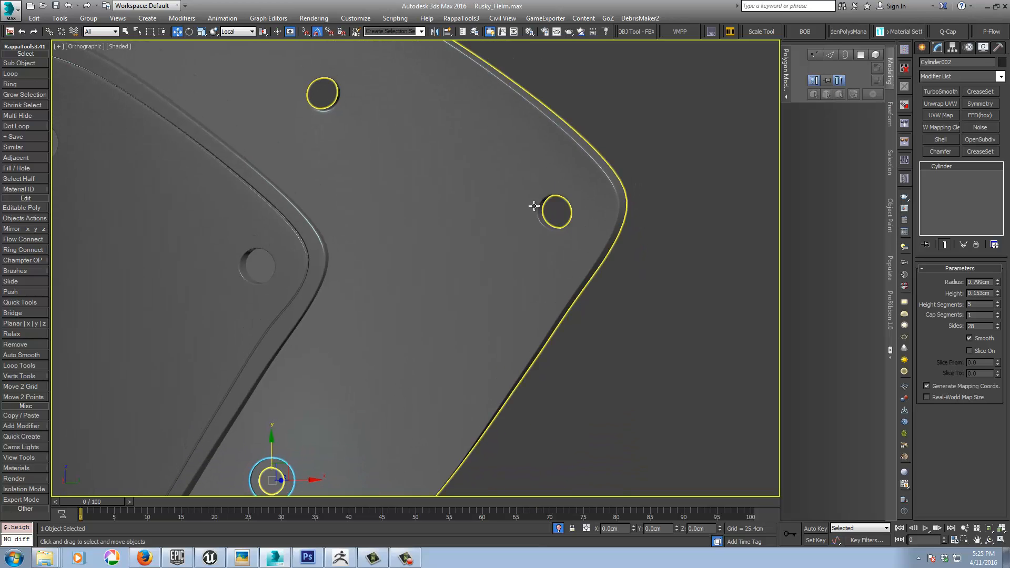
pyautogui.click(922, 48)
pyautogui.click(939, 136)
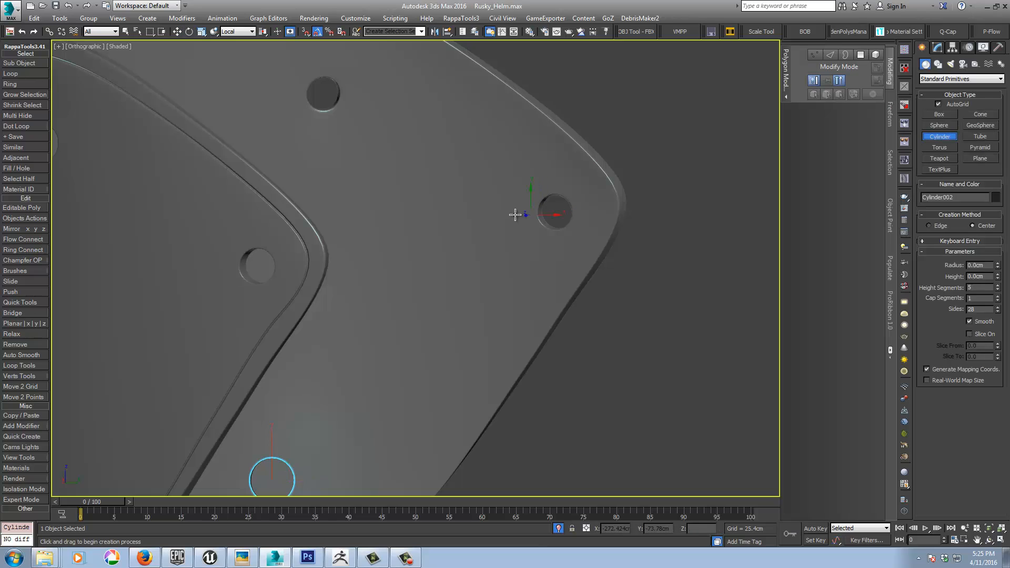
pyautogui.moveTo(509, 211); pyautogui.dragTo(525, 230)
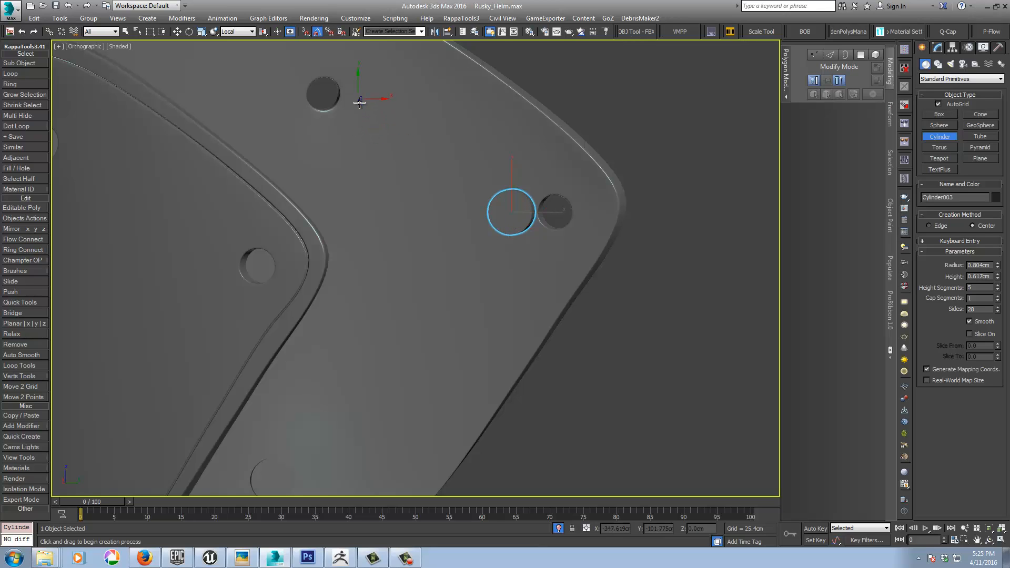
pyautogui.click(359, 102)
pyautogui.moveTo(360, 102); pyautogui.dragTo(372, 115)
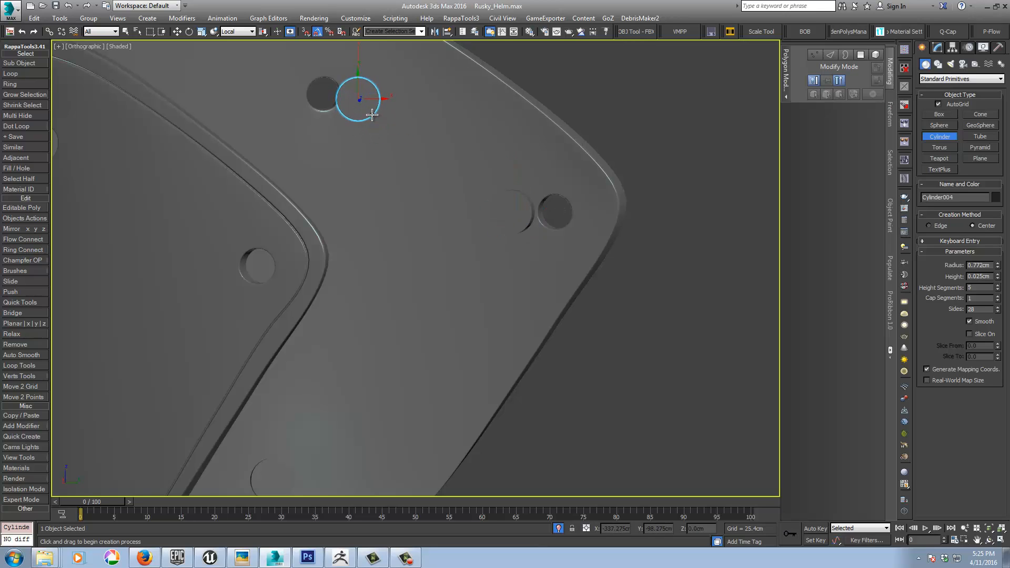
pyautogui.keyDown('alt'); pyautogui.moveTo(374, 150); pyautogui.dragTo(411, 170, button='middle'); pyautogui.keyUp('alt')
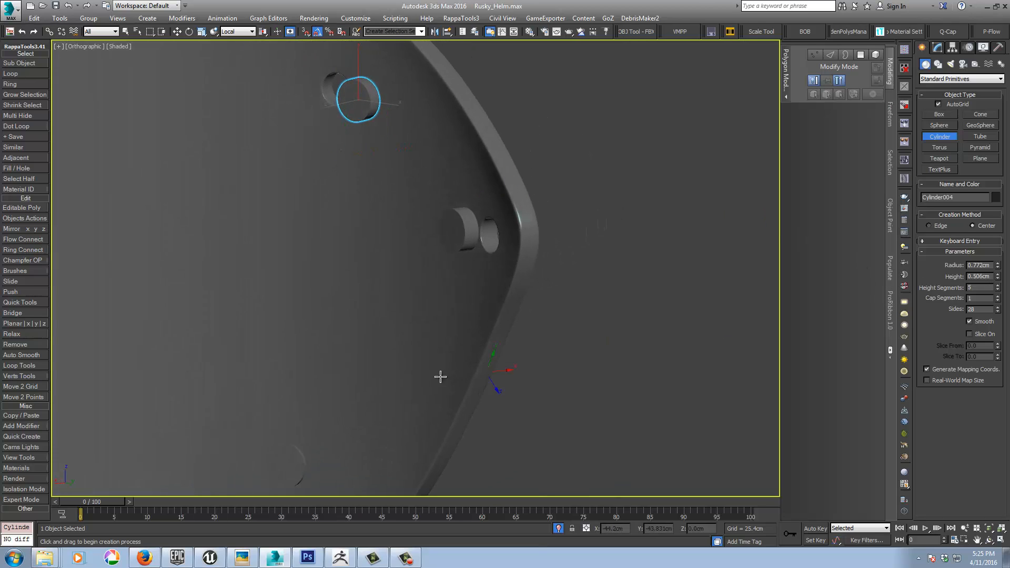
# Step: Copy the lower cylinder's height of 0.153 cm to the cylinder beside the visor's corner hole
pyautogui.keyDown('alt'); pyautogui.moveTo(441, 377); pyautogui.dragTo(406, 313, button='middle'); pyautogui.keyUp('alt')
pyautogui.press('w')
pyautogui.click(329, 368)
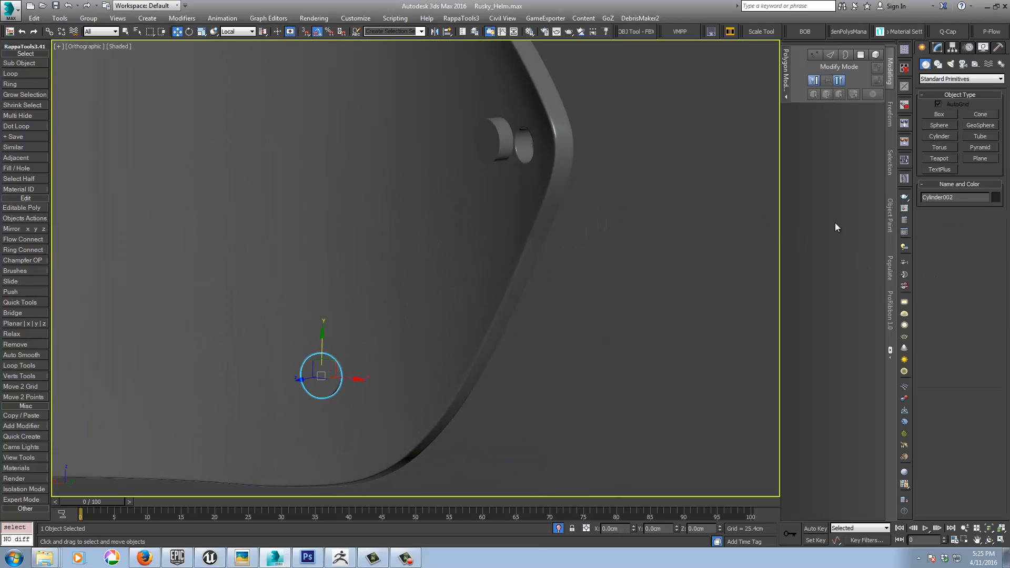
pyautogui.click(937, 47)
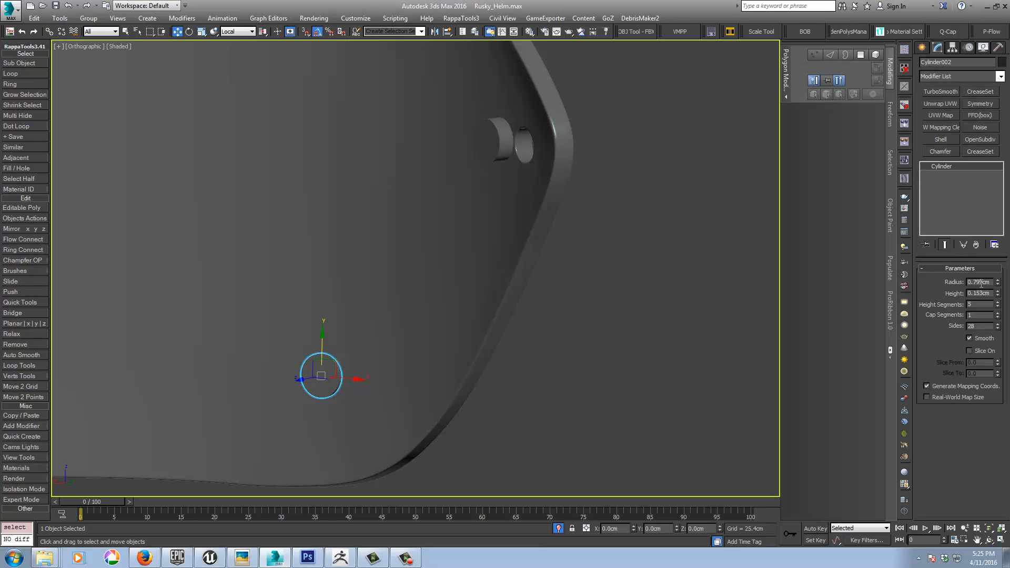
pyautogui.doubleClick(980, 293)
pyautogui.click(497, 140)
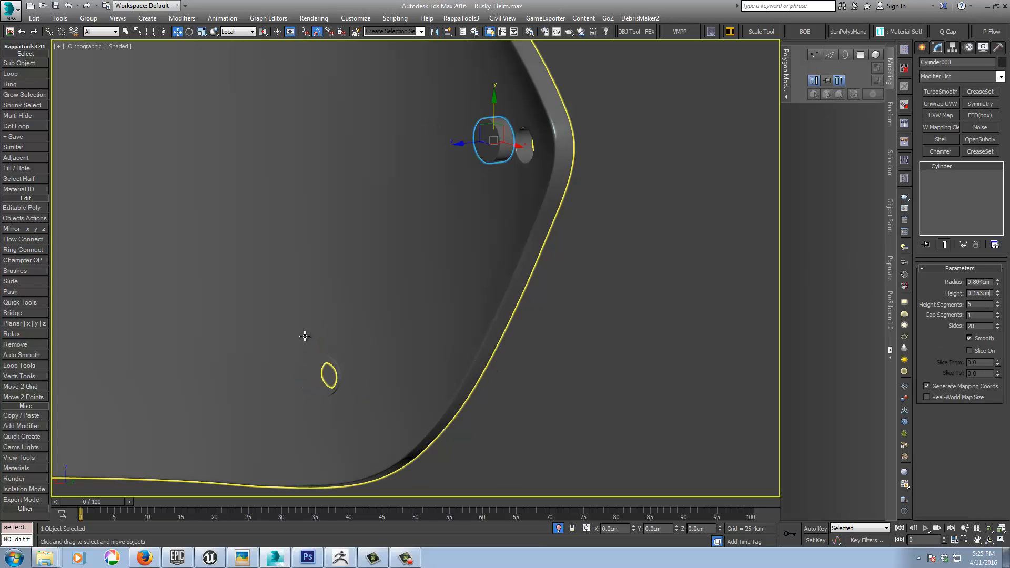
# Step: Copy the lower cylinder's radius of 0.799 cm to the cylinder beside the visor's corner hole
pyautogui.click(322, 368)
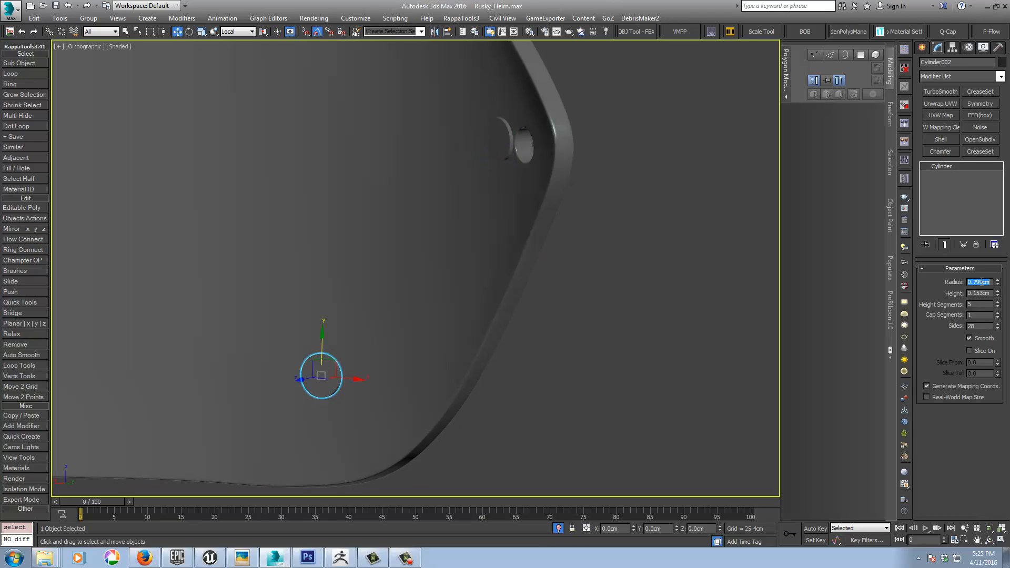
pyautogui.click(499, 139)
pyautogui.doubleClick(978, 282)
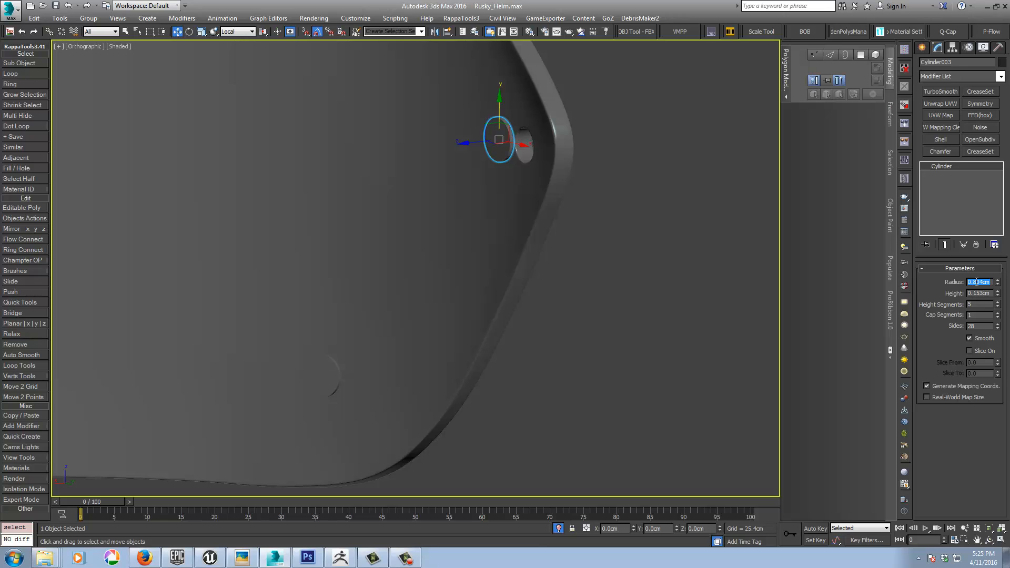
pyautogui.click(323, 375)
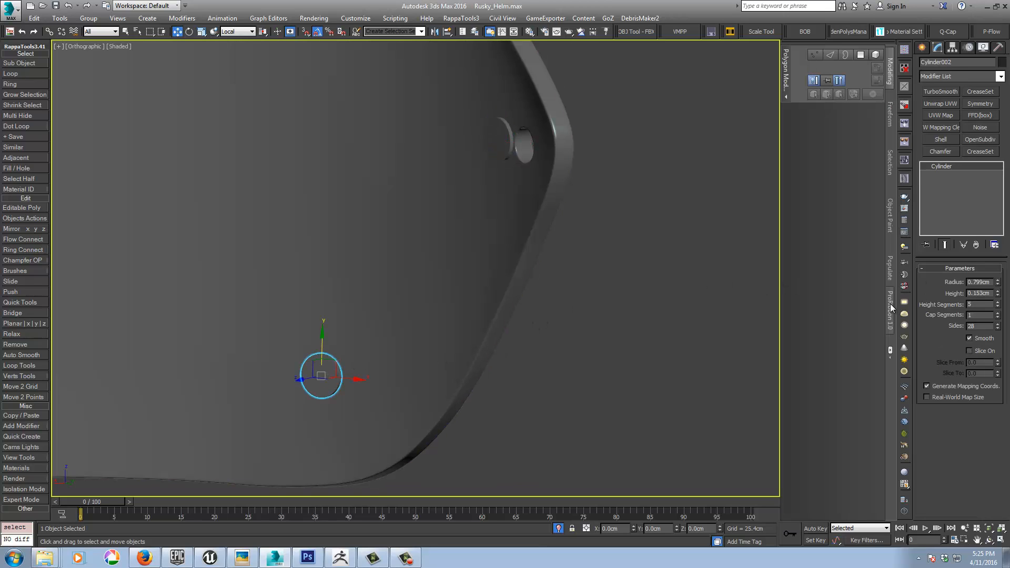
pyautogui.doubleClick(975, 283)
pyautogui.click(502, 143)
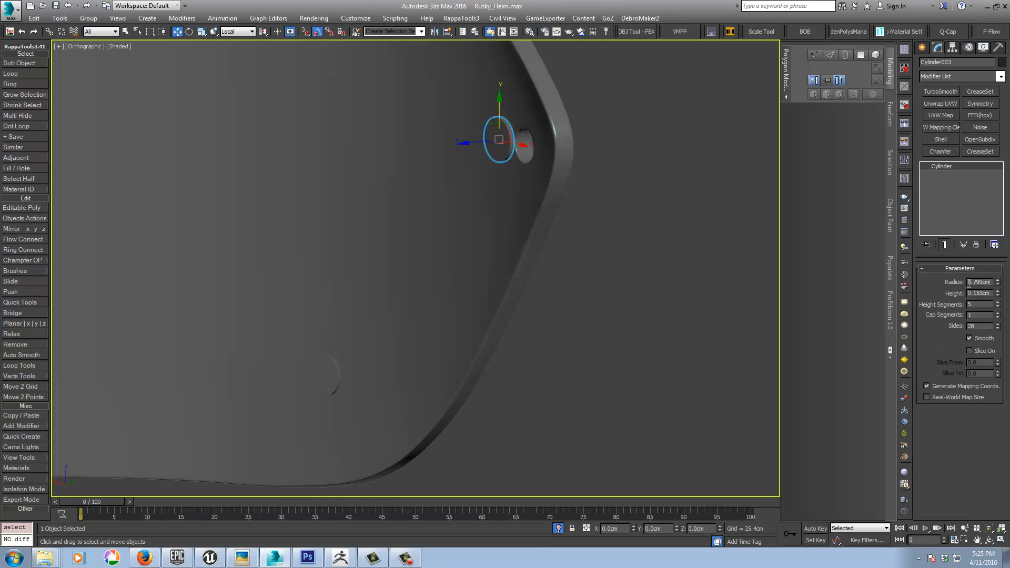
# Step: Copy the corner cylinder's 0.799 cm radius and 0.153 cm height to the cylinder beside the upper hole
pyautogui.moveTo(419, 184); pyautogui.dragTo(475, 249, button='middle')
pyautogui.click(451, 76)
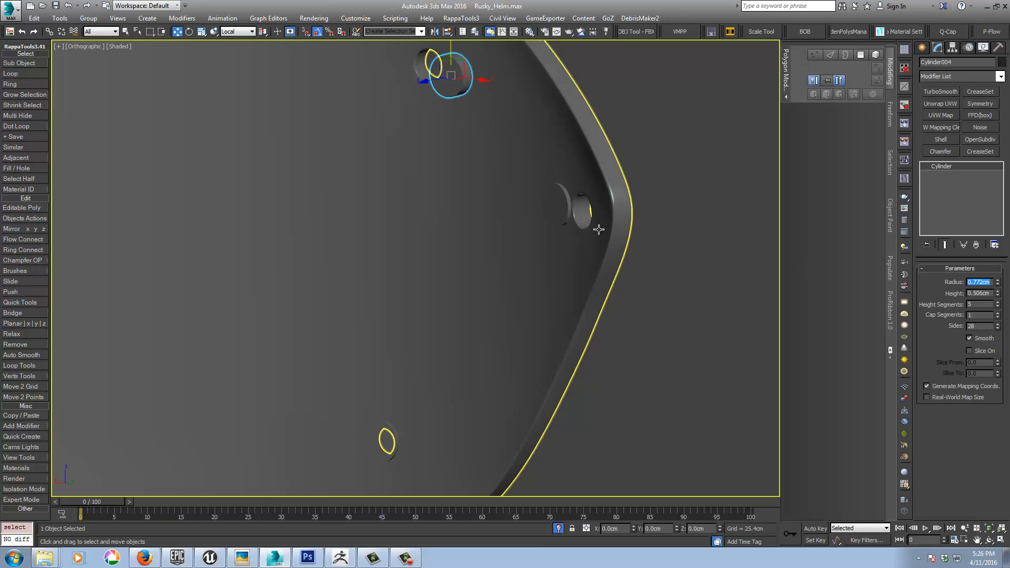
pyautogui.click(573, 210)
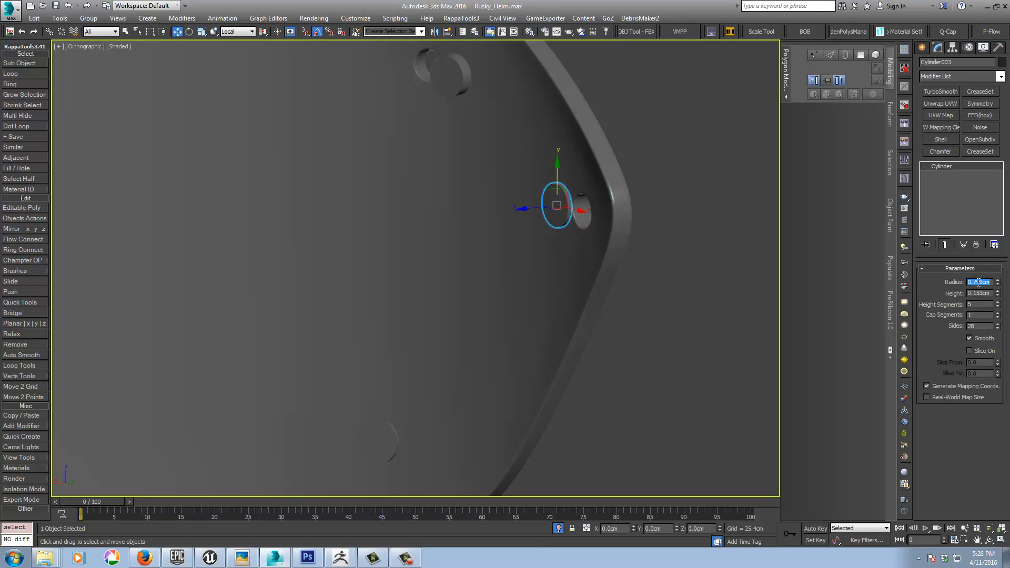
pyautogui.click(456, 90)
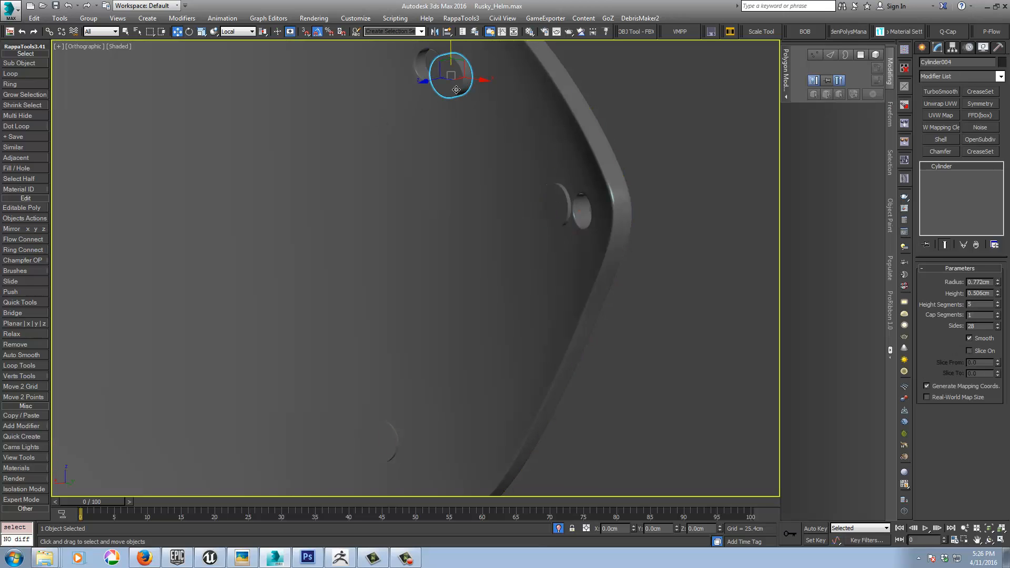
pyautogui.doubleClick(978, 279)
pyautogui.write('0.749cm')
pyautogui.click(556, 201)
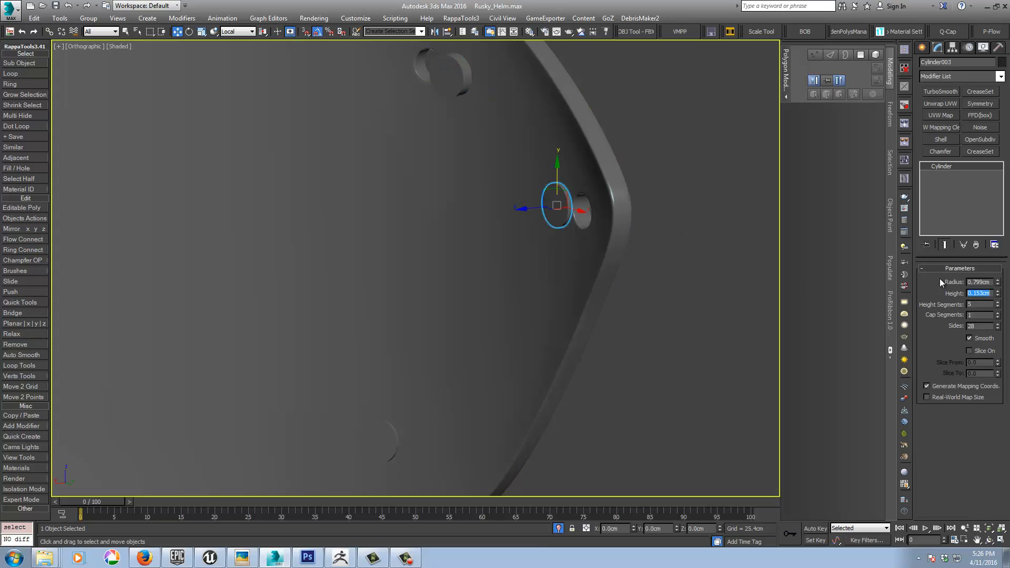
pyautogui.click(453, 74)
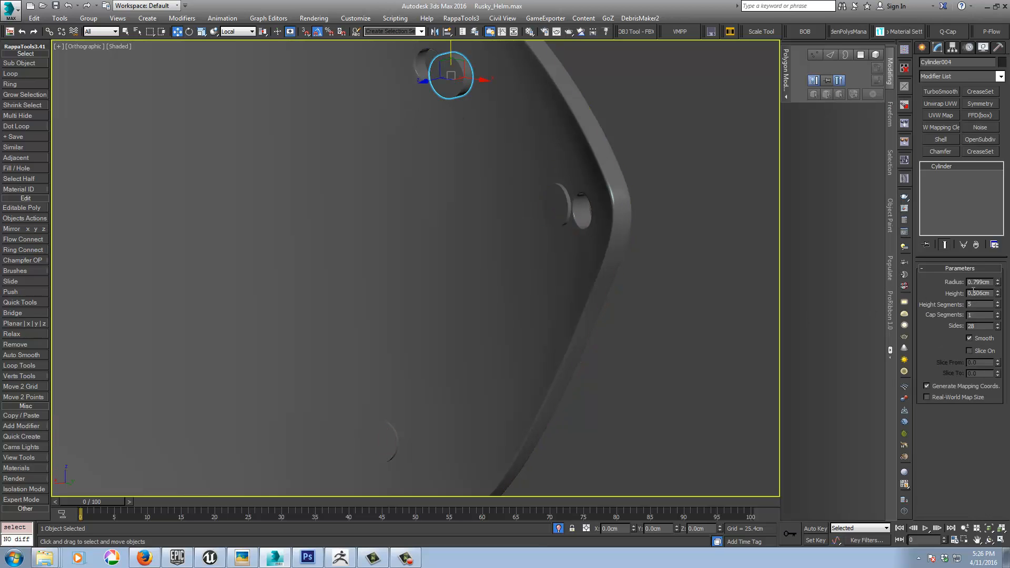
# Step: Move the upper and corner cylinders along the visor's inner surface so each one covers its hole
pyautogui.keyDown('alt'); pyautogui.moveTo(450, 352); pyautogui.dragTo(515, 422, button='middle'); pyautogui.keyUp('alt')
pyautogui.keyDown('alt'); pyautogui.moveTo(478, 244); pyautogui.dragTo(478, 184, button='middle'); pyautogui.keyUp('alt')
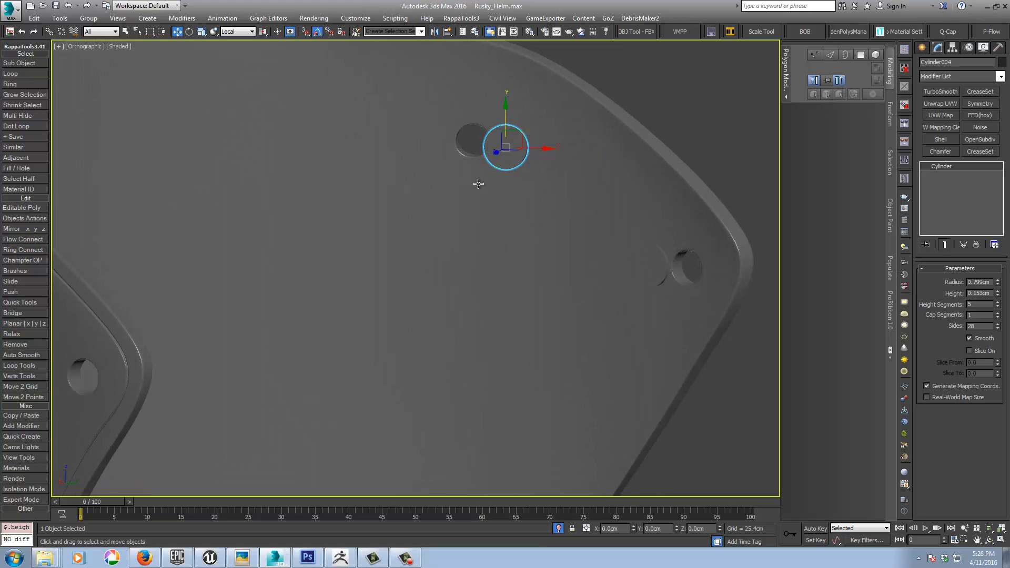
pyautogui.moveTo(517, 141); pyautogui.dragTo(482, 136)
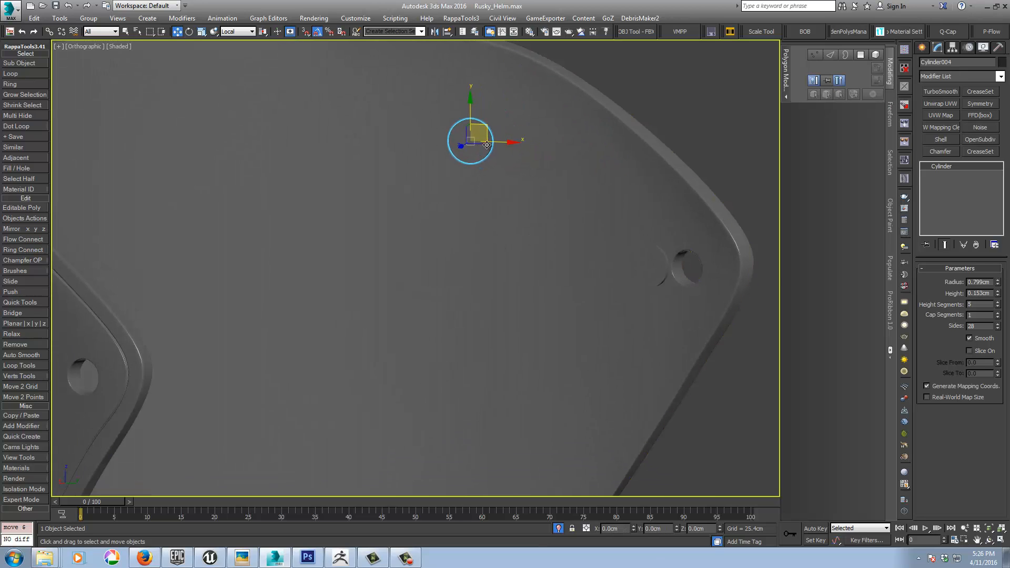
pyautogui.click(649, 263)
pyautogui.moveTo(657, 264); pyautogui.dragTo(695, 269)
pyautogui.keyDown('alt'); pyautogui.moveTo(695, 269); pyautogui.dragTo(547, 289, button='middle'); pyautogui.keyUp('alt')
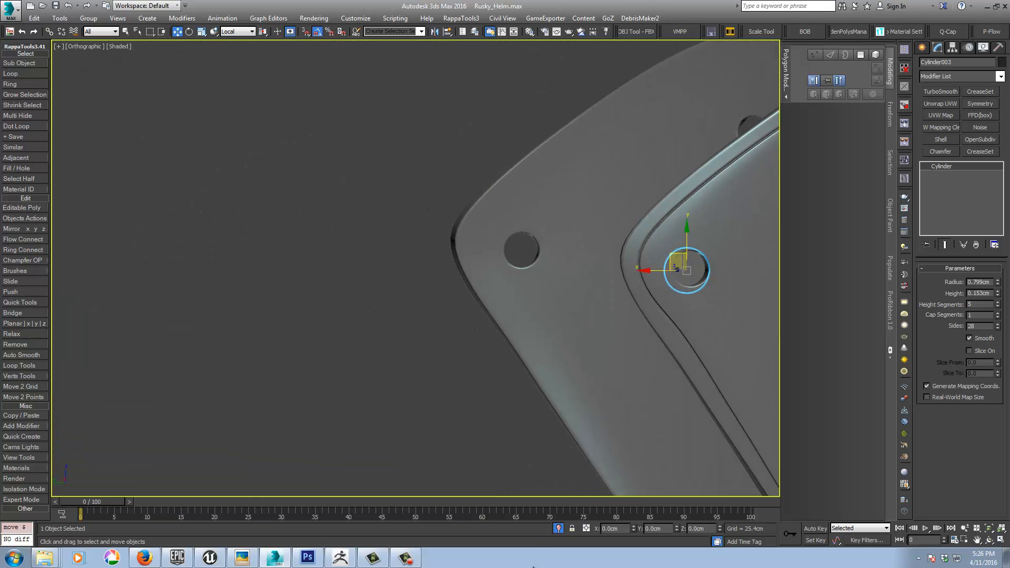
# Step: Leave isolation mode to show the whole helmet and enable Use Working Pivot for transforms
pyautogui.click(558, 528)
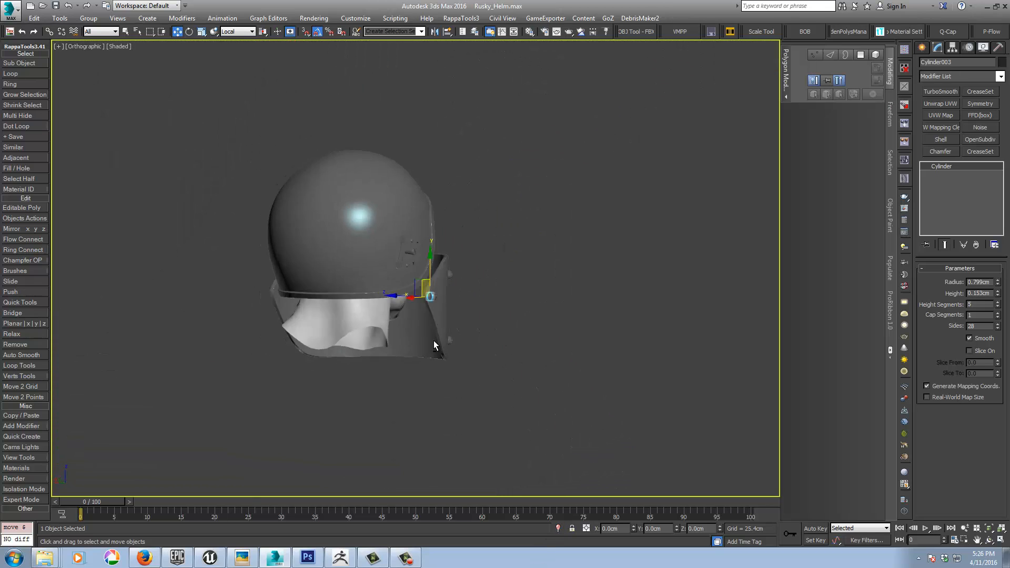
pyautogui.keyDown('alt'); pyautogui.moveTo(338, 355); pyautogui.dragTo(334, 333, button='middle'); pyautogui.keyUp('alt')
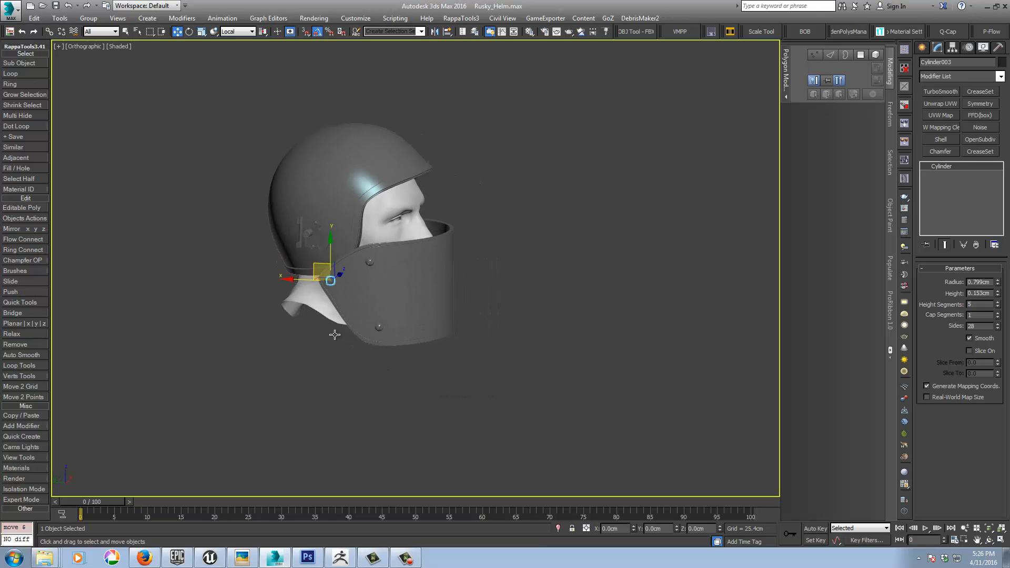
pyautogui.scroll(3, 321, 297)
pyautogui.moveTo(410, 334)
pyautogui.keyDown('alt'); pyautogui.mouseDown(button='middle')
pyautogui.moveTo(338, 344)
pyautogui.moveTo(397, 341)
pyautogui.mouseUp(button='middle'); pyautogui.keyUp('alt')
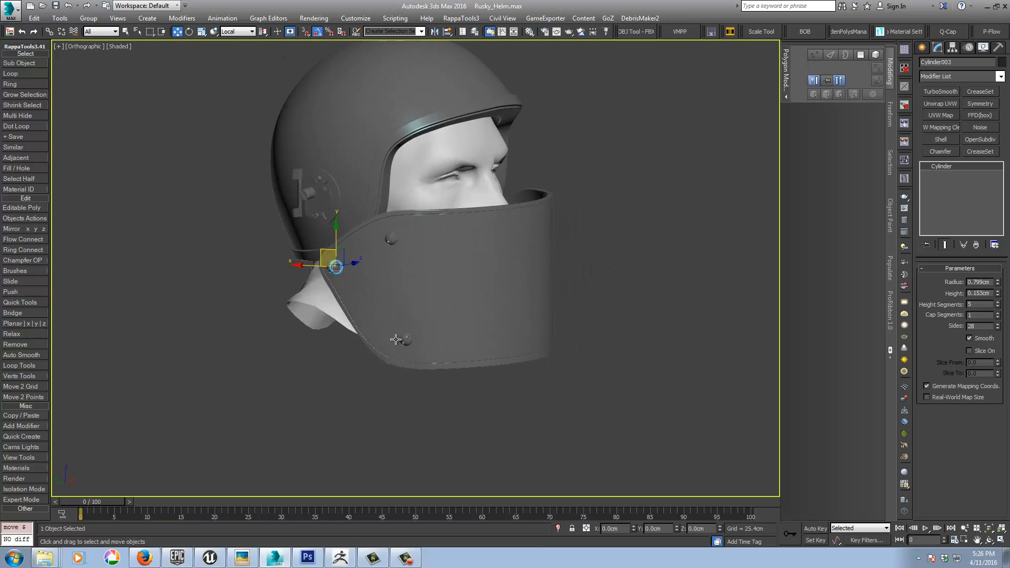
pyautogui.moveTo(401, 279)
pyautogui.keyDown('alt'); pyautogui.mouseDown(button='middle')
pyautogui.moveTo(378, 287)
pyautogui.moveTo(394, 279)
pyautogui.moveTo(400, 289)
pyautogui.mouseUp(button='middle'); pyautogui.keyUp('alt')
pyautogui.click(952, 48)
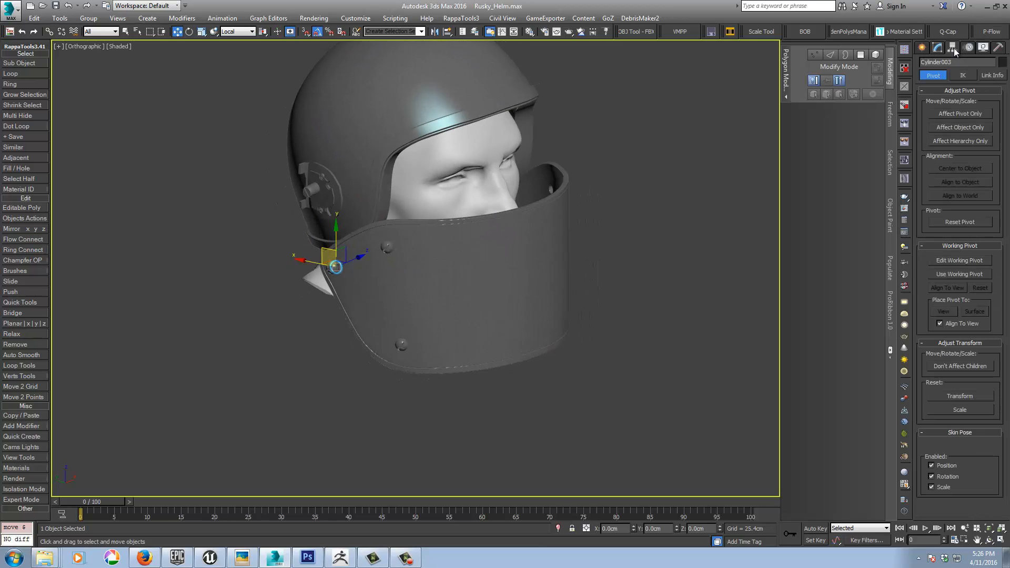
pyautogui.click(952, 274)
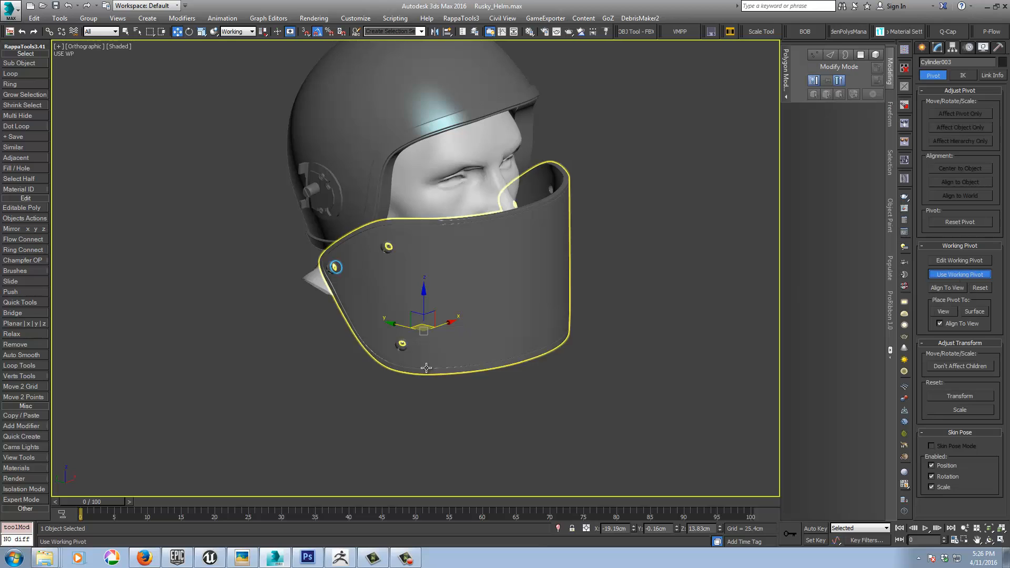
# Step: Select the washer rings around the visor's screws and turn on edged-faces display
pyautogui.scroll(4, 397, 342)
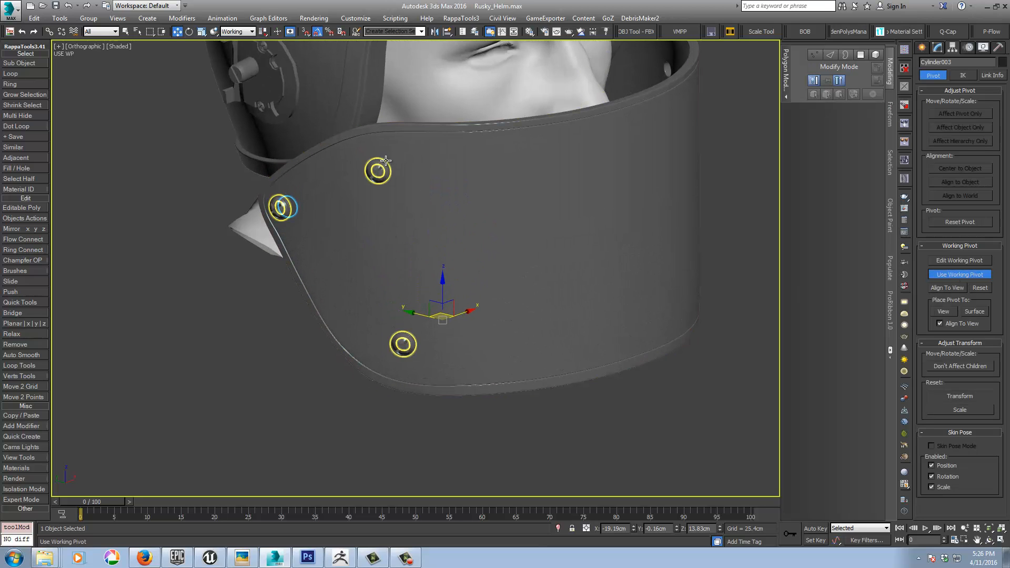
pyautogui.click(380, 169)
pyautogui.keyDown('alt'); pyautogui.moveTo(501, 226); pyautogui.dragTo(469, 233, button='middle'); pyautogui.keyUp('alt')
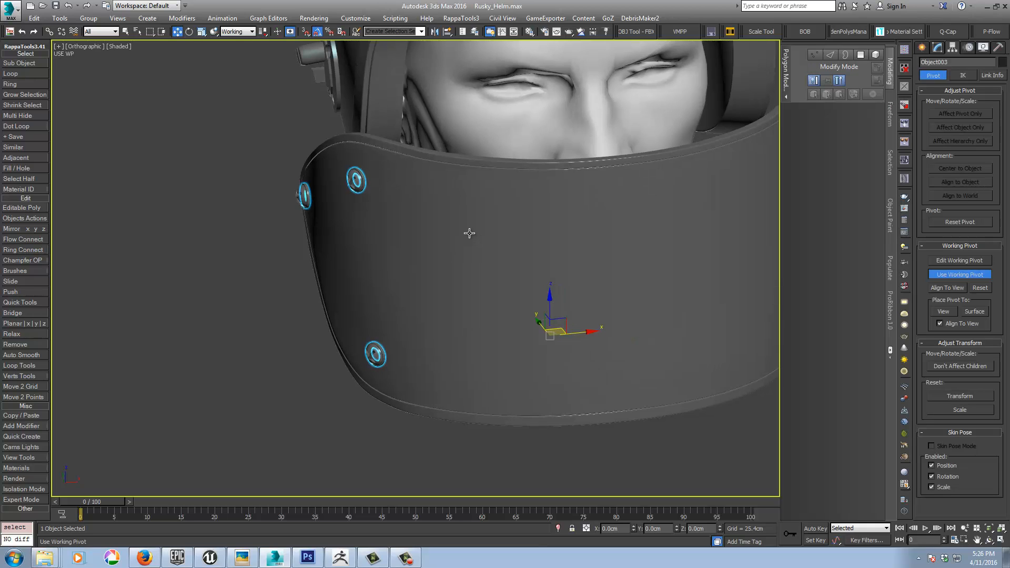
pyautogui.press('F4')
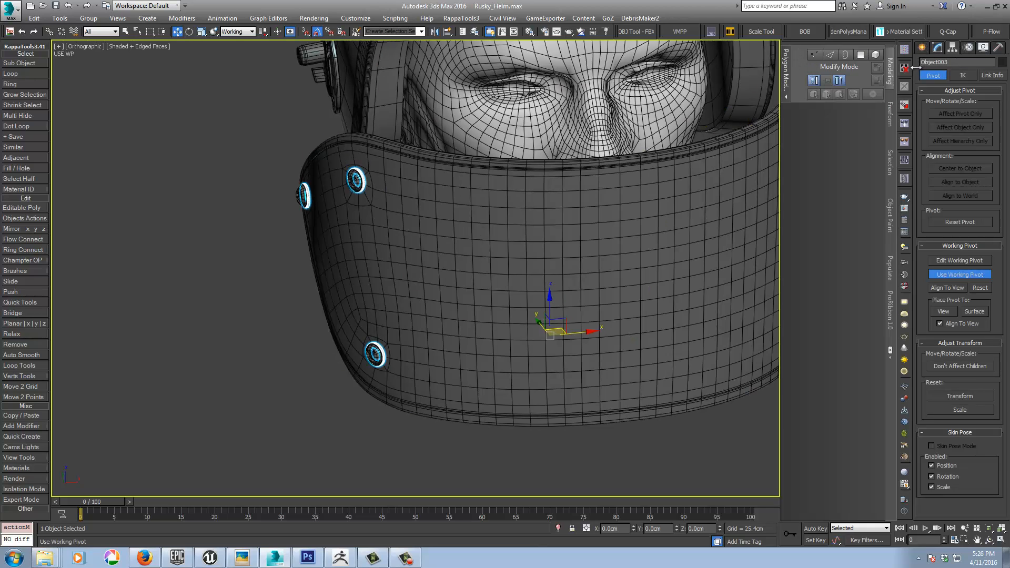
# Step: Try to mirror the washer rings to the visor's other side with a Symmetry modifier on the X axis
pyautogui.click(923, 49)
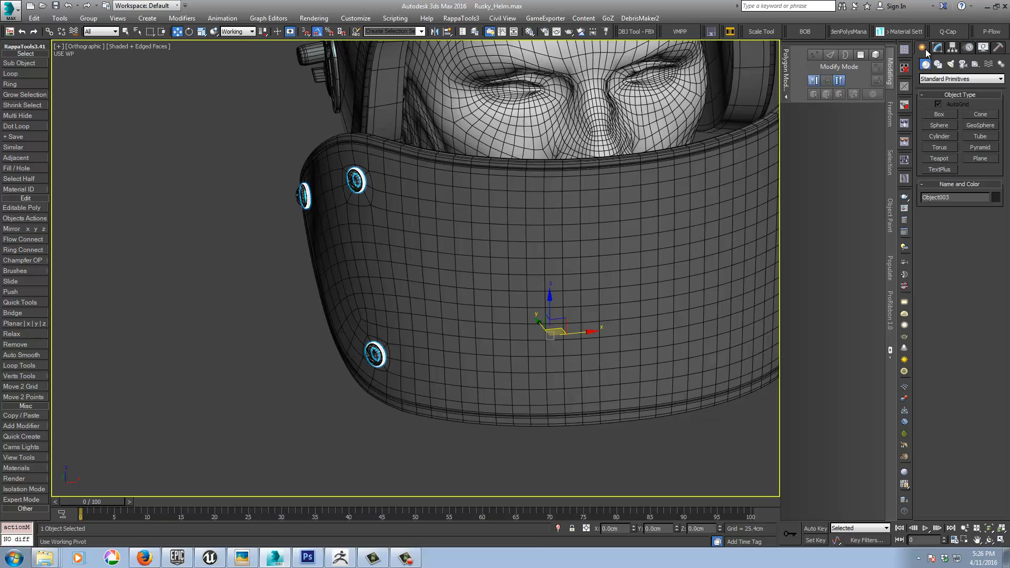
pyautogui.click(937, 48)
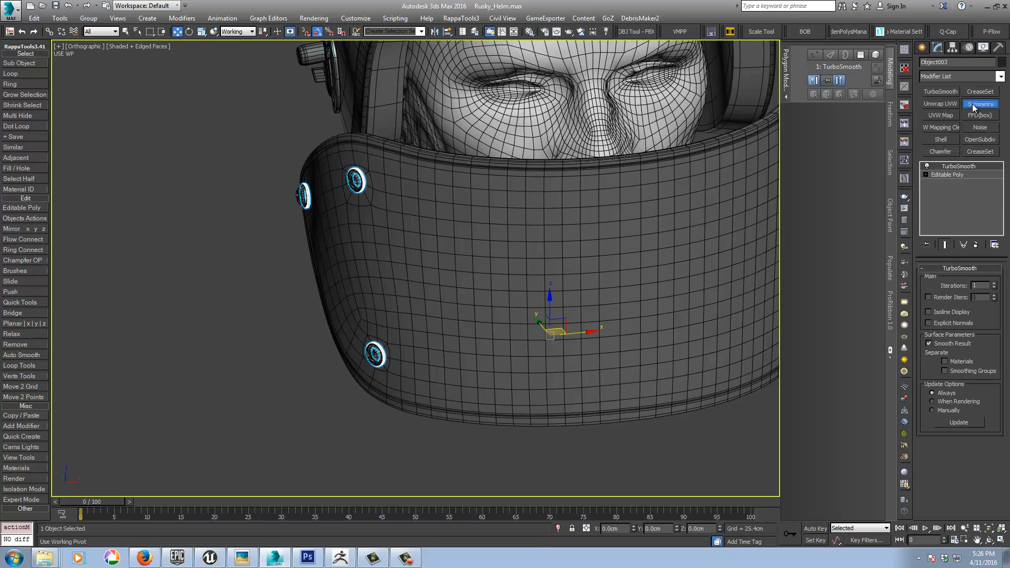
pyautogui.click(974, 108)
pyautogui.scroll(-3, 600, 253)
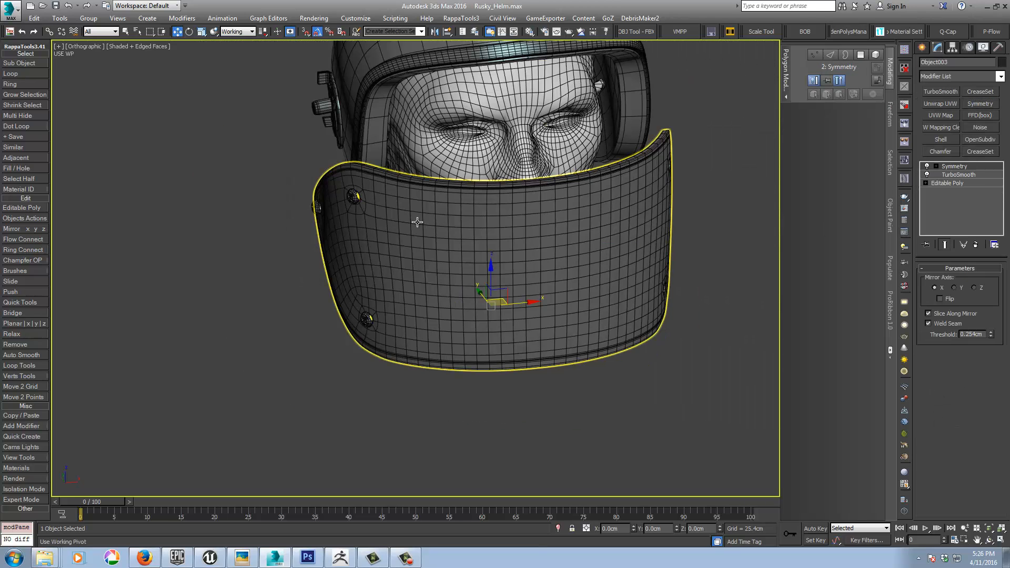
pyautogui.scroll(10, 376, 211)
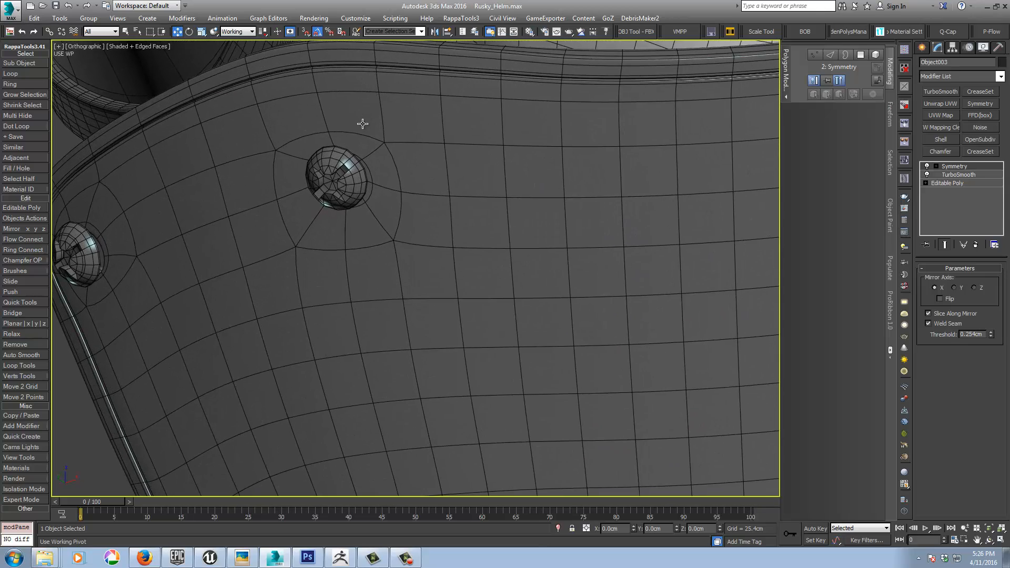
# Step: Try to mirror the screw heads across the visor with a Symmetry modifier on the X axis with Flip enabled
pyautogui.click(345, 181)
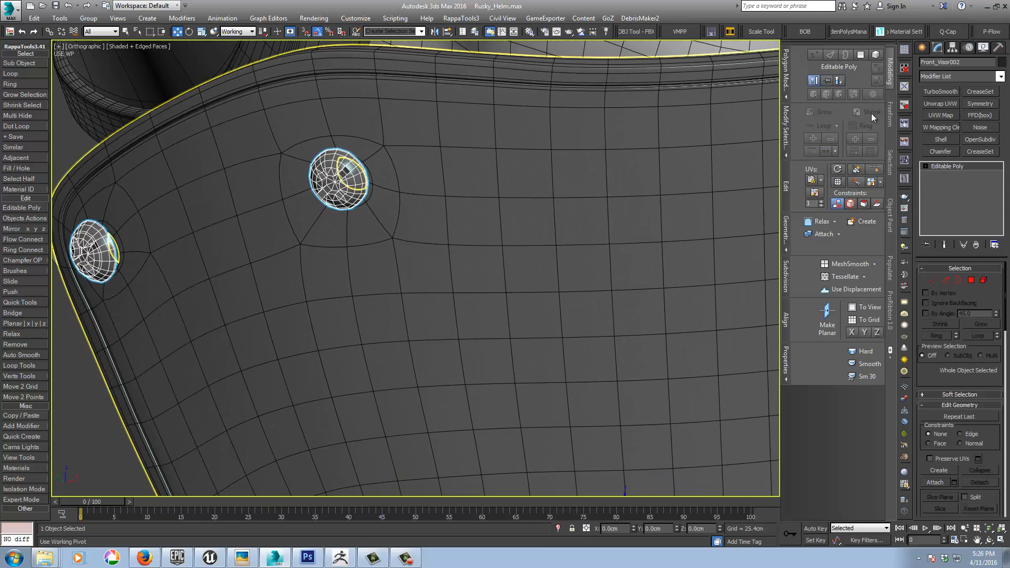
pyautogui.click(974, 103)
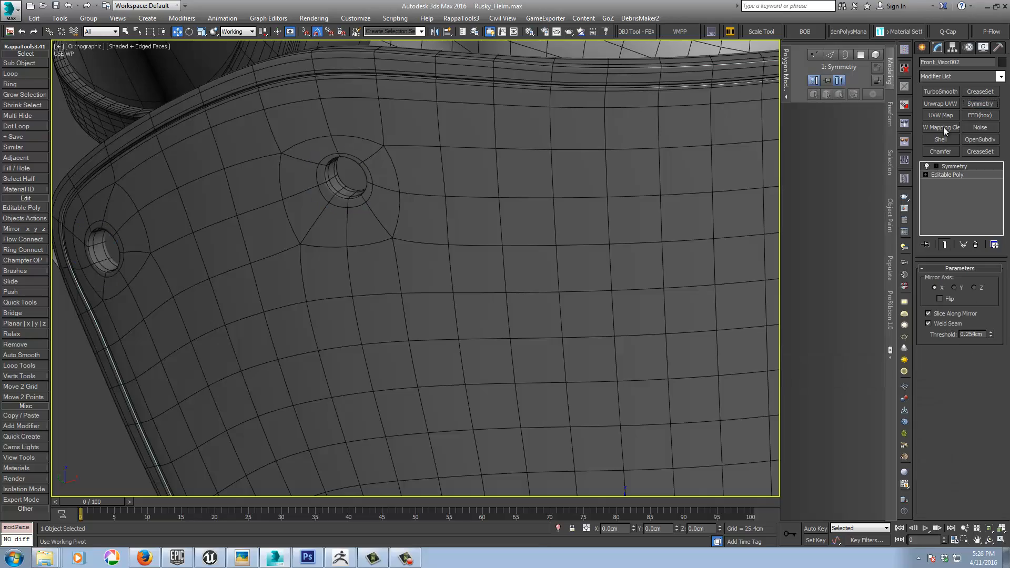
pyautogui.moveTo(490, 296); pyautogui.dragTo(500, 247, button='middle')
pyautogui.scroll(-8, 468, 224)
pyautogui.click(939, 299)
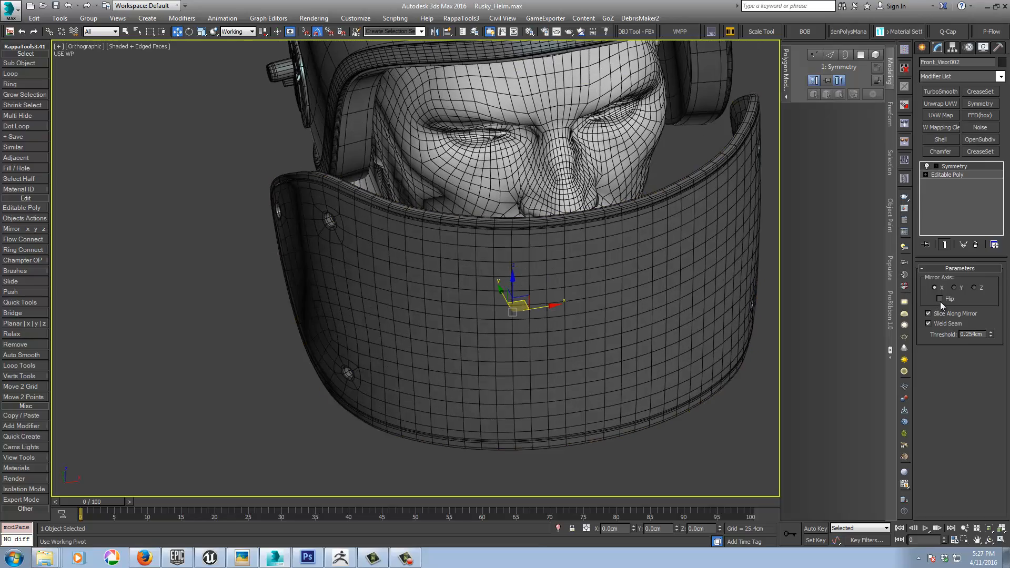
pyautogui.keyDown('alt'); pyautogui.moveTo(656, 278); pyautogui.dragTo(684, 275, button='middle'); pyautogui.keyUp('alt')
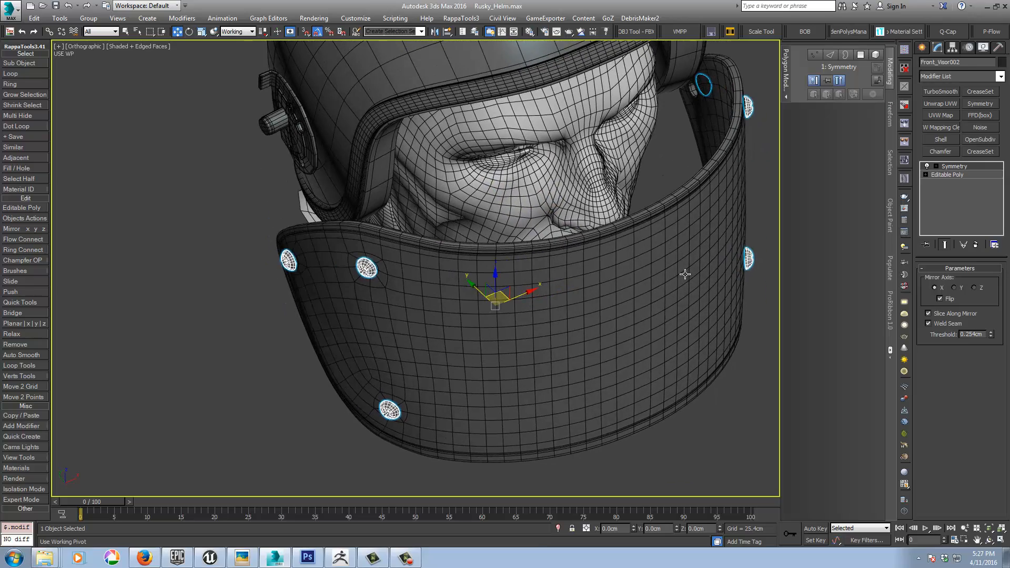
pyautogui.click(684, 274)
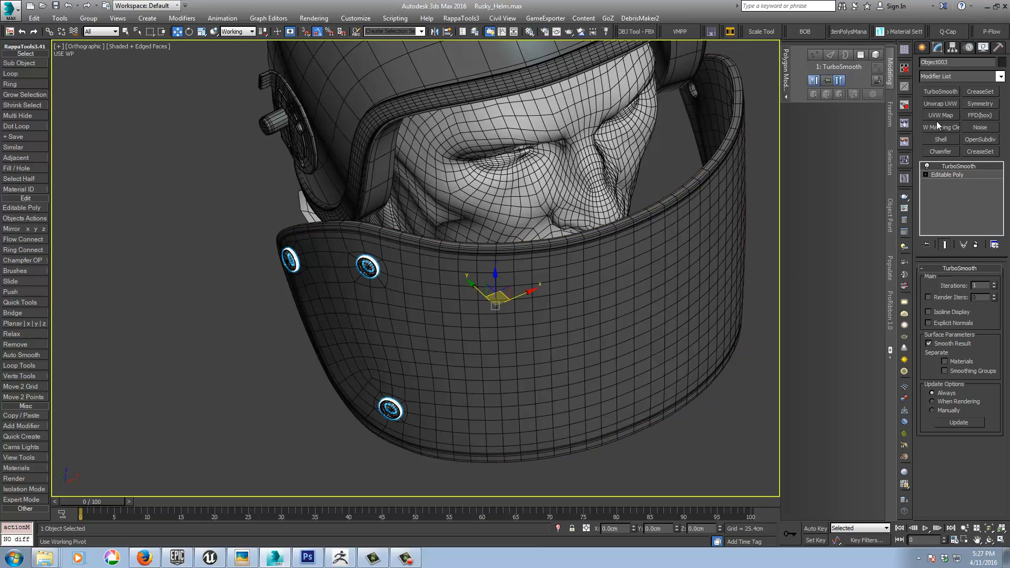
# Step: Add X-axis Symmetry modifiers with Flip to the washer rings and the screw heads, mirroring both to the visor's other side
pyautogui.click(970, 104)
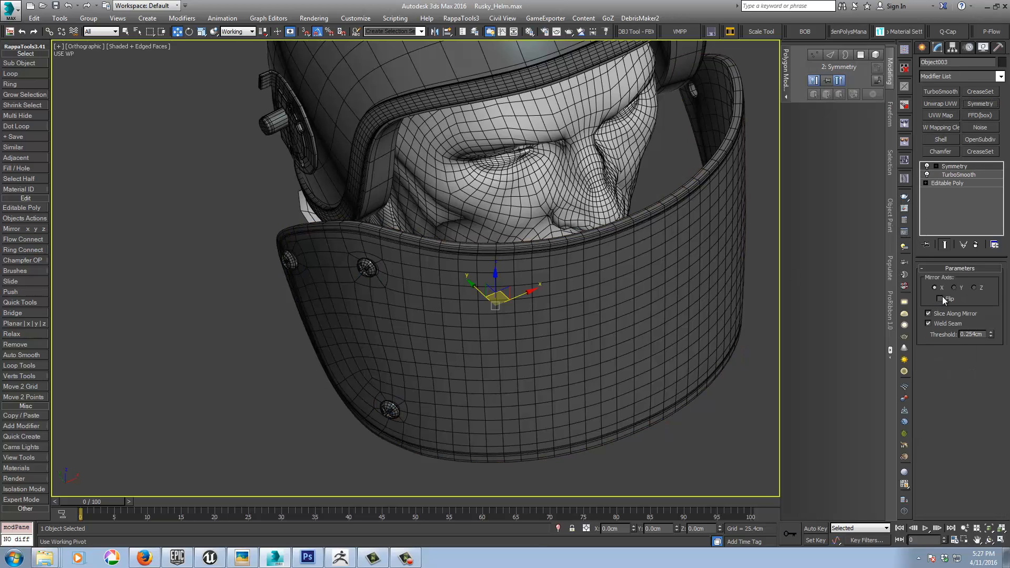
pyautogui.click(359, 271)
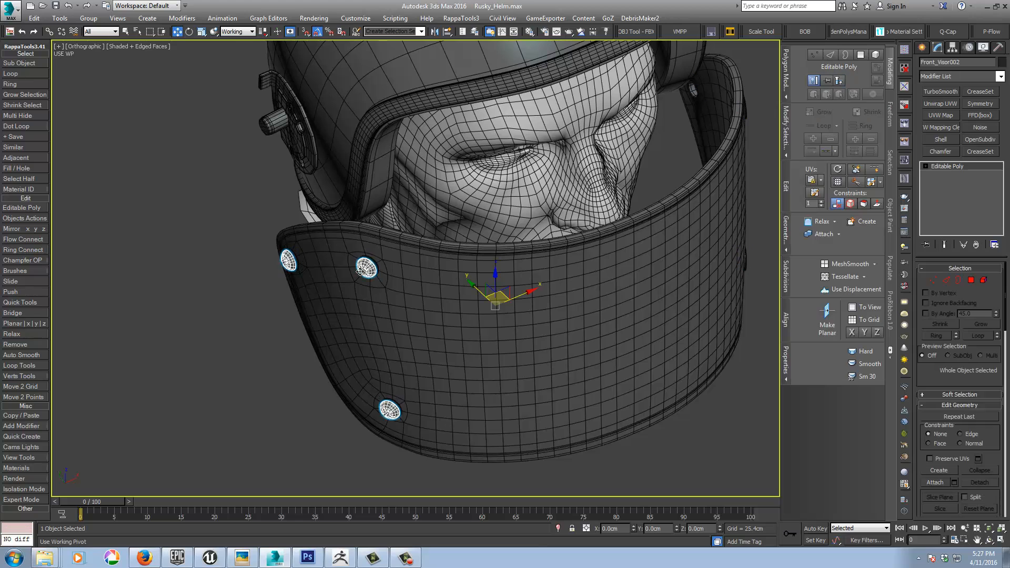
pyautogui.click(977, 104)
pyautogui.click(939, 299)
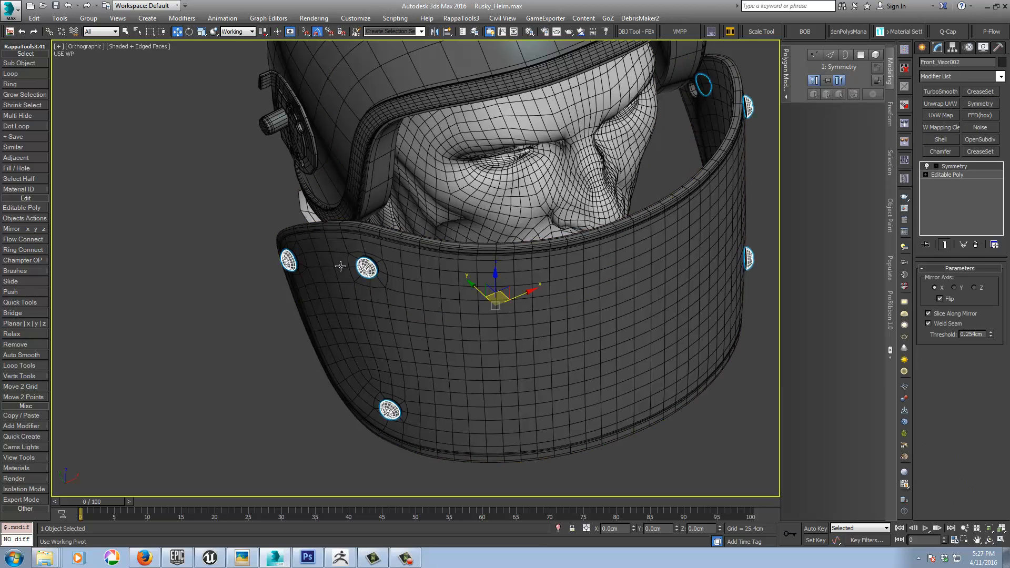
# Step: At the Editable Poly level of the screw heads, attach the first cap inside the visor with Match Material IDs to Material
pyautogui.keyDown('alt'); pyautogui.moveTo(340, 266); pyautogui.dragTo(480, 278, button='middle'); pyautogui.keyUp('alt')
pyautogui.scroll(6, 661, 197)
pyautogui.click(661, 195)
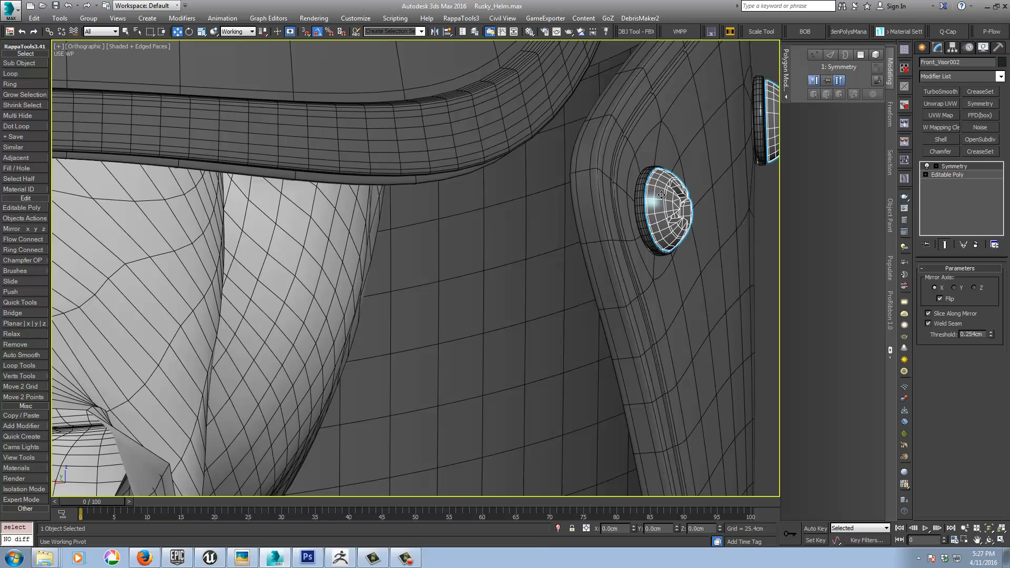
pyautogui.keyDown('alt'); pyautogui.moveTo(661, 195); pyautogui.dragTo(665, 225, button='middle'); pyautogui.keyUp('alt')
pyautogui.click(955, 174)
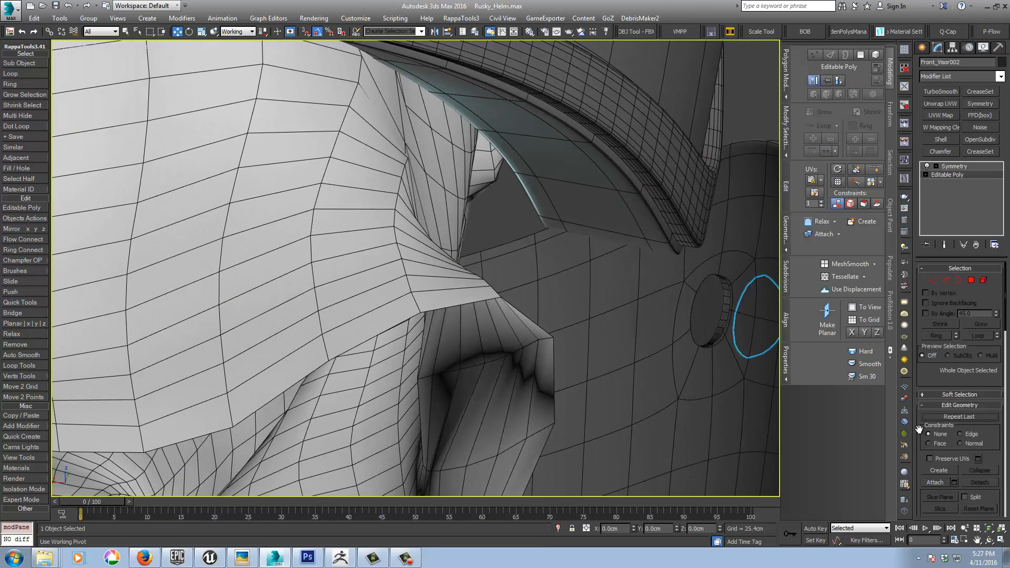
pyautogui.moveTo(919, 430); pyautogui.dragTo(920, 336)
pyautogui.click(929, 390)
pyautogui.click(709, 313)
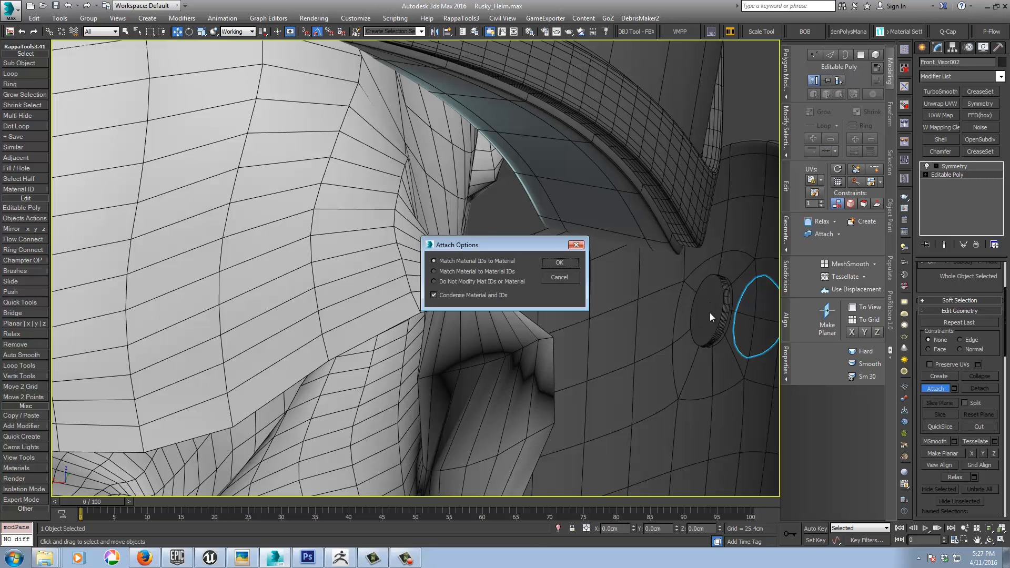
pyautogui.click(571, 264)
# Step: Attach the remaining caps inside the visor to the screw heads, matching material IDs to material
pyautogui.moveTo(596, 337); pyautogui.dragTo(514, 193, button='middle')
pyautogui.scroll(-4, 513, 193)
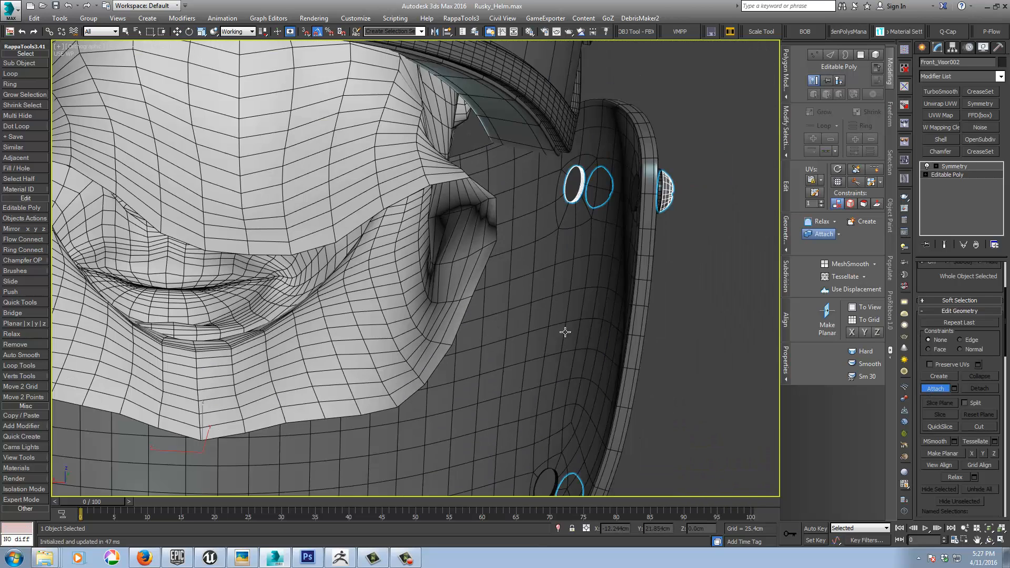
pyautogui.moveTo(566, 331); pyautogui.dragTo(492, 256, button='middle')
pyautogui.click(547, 299)
pyautogui.click(570, 266)
pyautogui.click(601, 232)
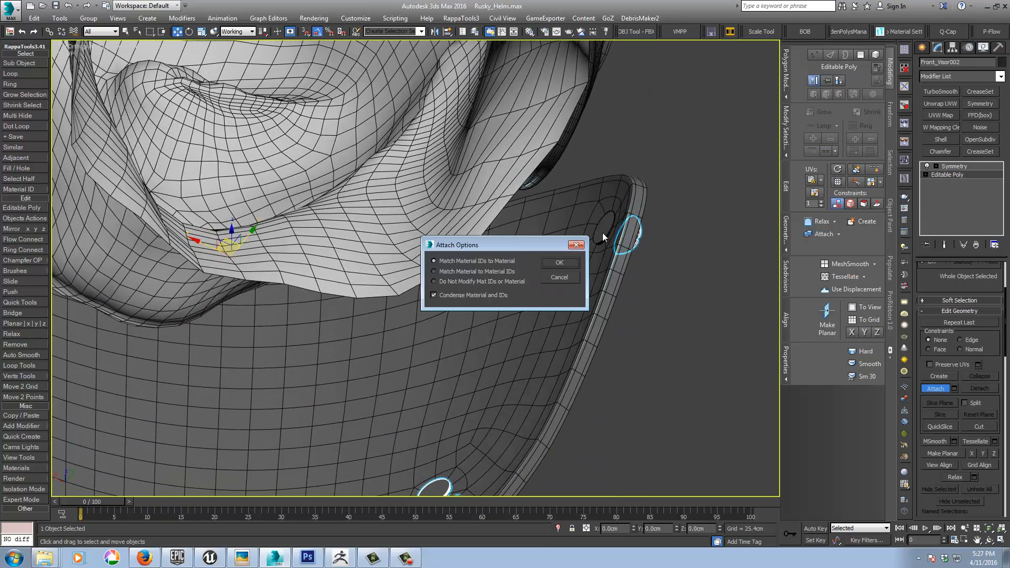
pyautogui.click(567, 260)
# Step: Return the screw heads to their Symmetry level and clear the selection
pyautogui.scroll(-5, 644, 291)
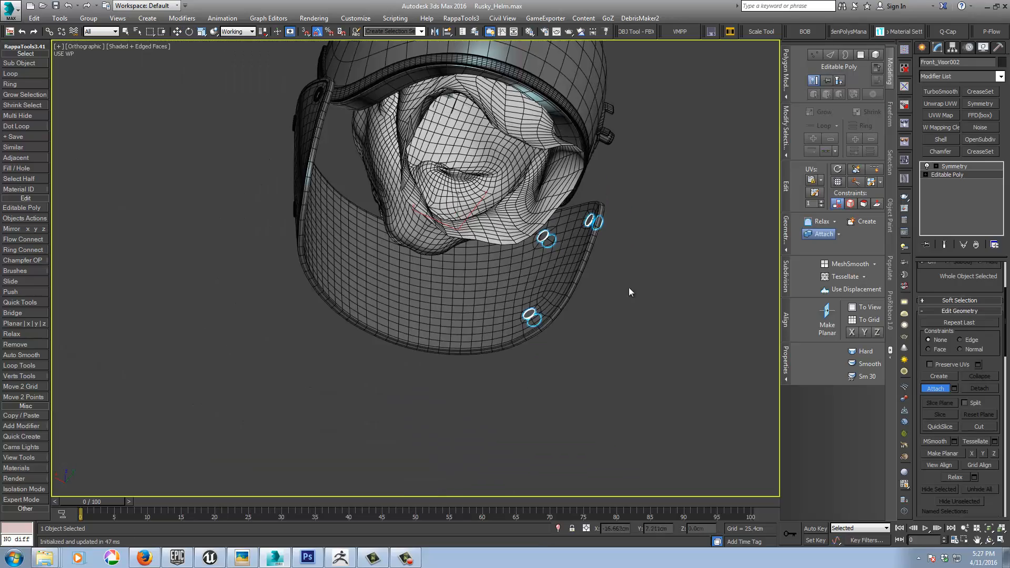
pyautogui.keyDown('alt'); pyautogui.moveTo(629, 288); pyautogui.dragTo(521, 388, button='middle'); pyautogui.keyUp('alt')
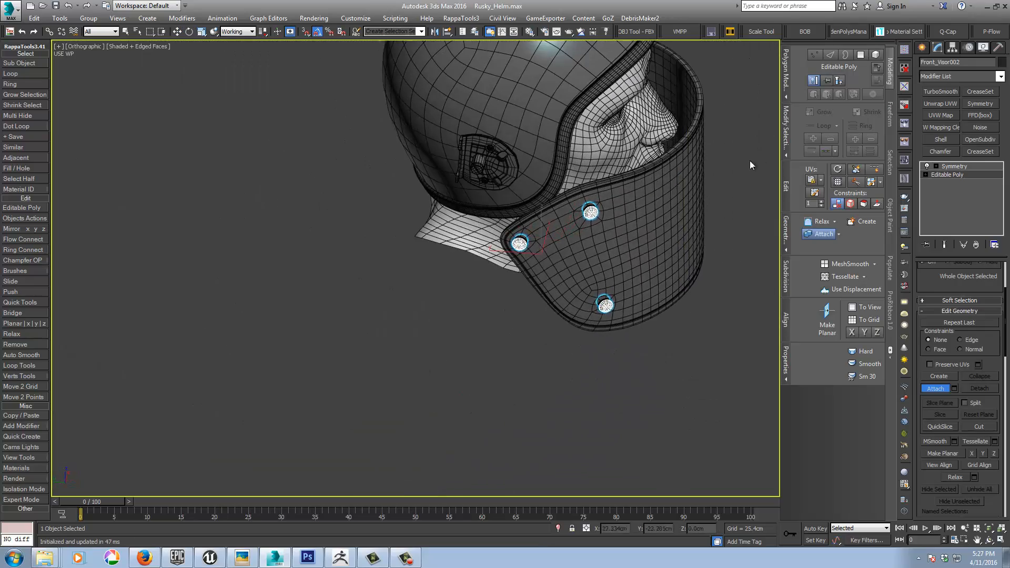
pyautogui.moveTo(751, 161); pyautogui.dragTo(508, 388, button='middle')
pyautogui.scroll(5, 324, 284)
pyautogui.keyDown('alt'); pyautogui.moveTo(496, 299); pyautogui.dragTo(487, 294, button='middle'); pyautogui.keyUp('alt')
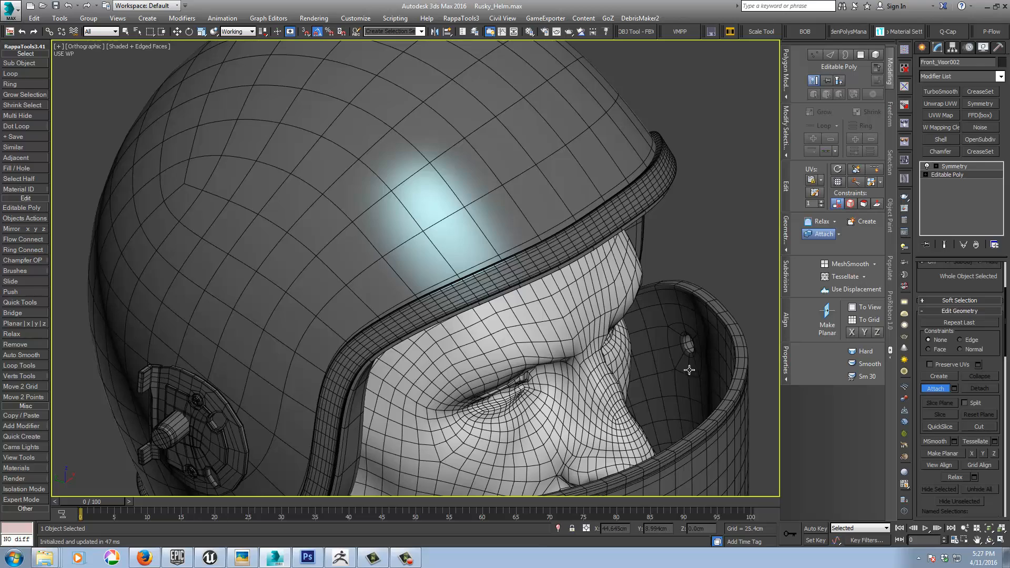
pyautogui.keyDown('alt'); pyautogui.moveTo(689, 370); pyautogui.dragTo(672, 241, button='middle'); pyautogui.keyUp('alt')
pyautogui.click(944, 167)
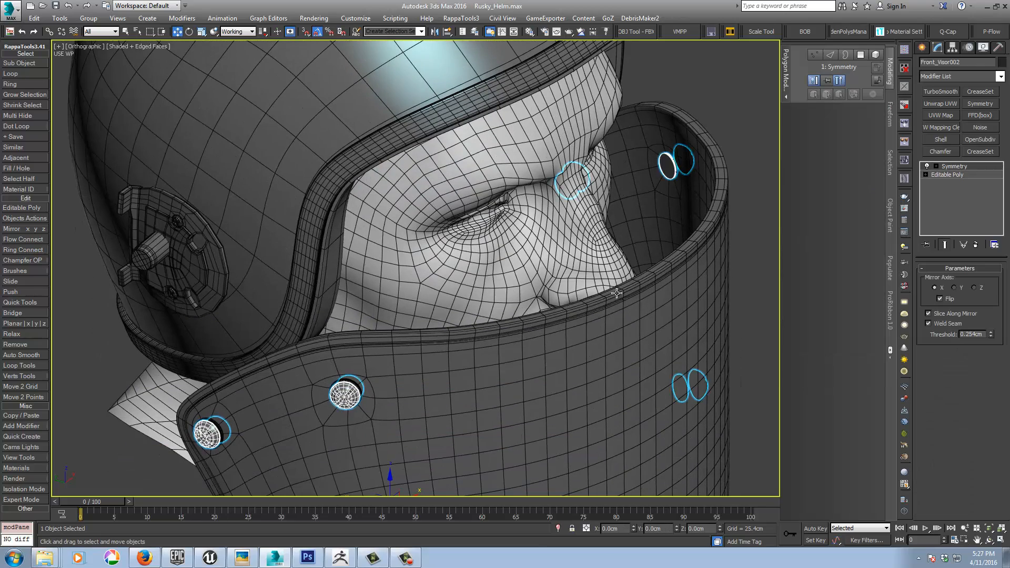
pyautogui.moveTo(481, 357); pyautogui.dragTo(461, 227, button='middle')
pyautogui.click(734, 327)
pyautogui.moveTo(696, 388)
pyautogui.mouseDown(button='middle')
pyautogui.moveTo(622, 345)
pyautogui.moveTo(699, 374)
pyautogui.moveTo(649, 387)
pyautogui.moveTo(624, 418)
pyautogui.mouseUp(button='middle')
pyautogui.scroll(-4, 623, 345)
pyautogui.press('F4')
pyautogui.press('F4')
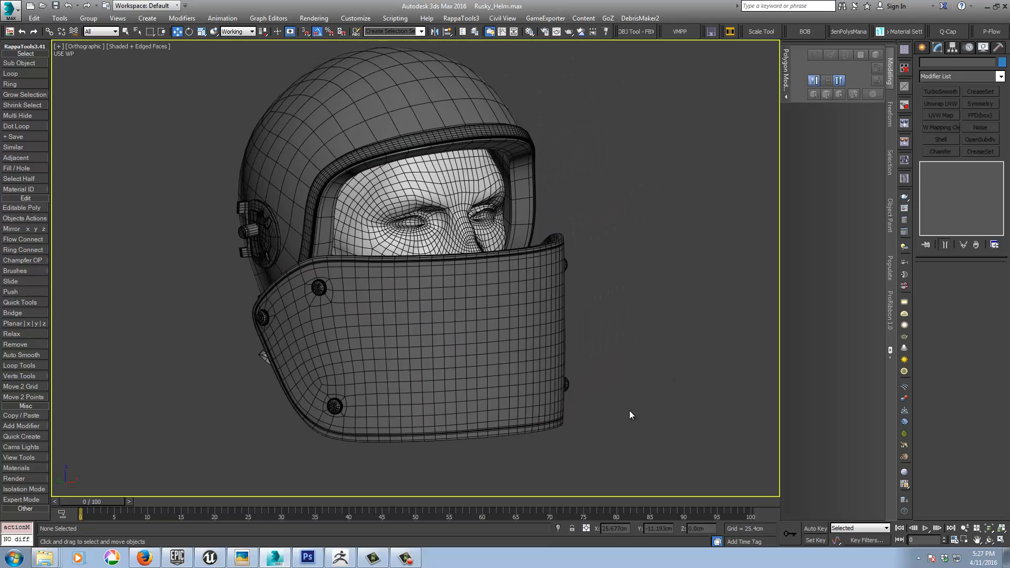
# Step: Try to mirror the three hinge parts on the helmet's side together with one shared Symmetry modifier
pyautogui.keyDown('alt'); pyautogui.moveTo(631, 349); pyautogui.dragTo(656, 357, button='middle'); pyautogui.keyUp('alt')
pyautogui.hotkey('shift', 'z')
pyautogui.click(262, 229)
pyautogui.keyDown('alt'); pyautogui.moveTo(326, 174); pyautogui.dragTo(441, 271, button='middle'); pyautogui.keyUp('alt')
pyautogui.keyDown('ctrl'); pyautogui.click(251, 205); pyautogui.keyUp('ctrl')
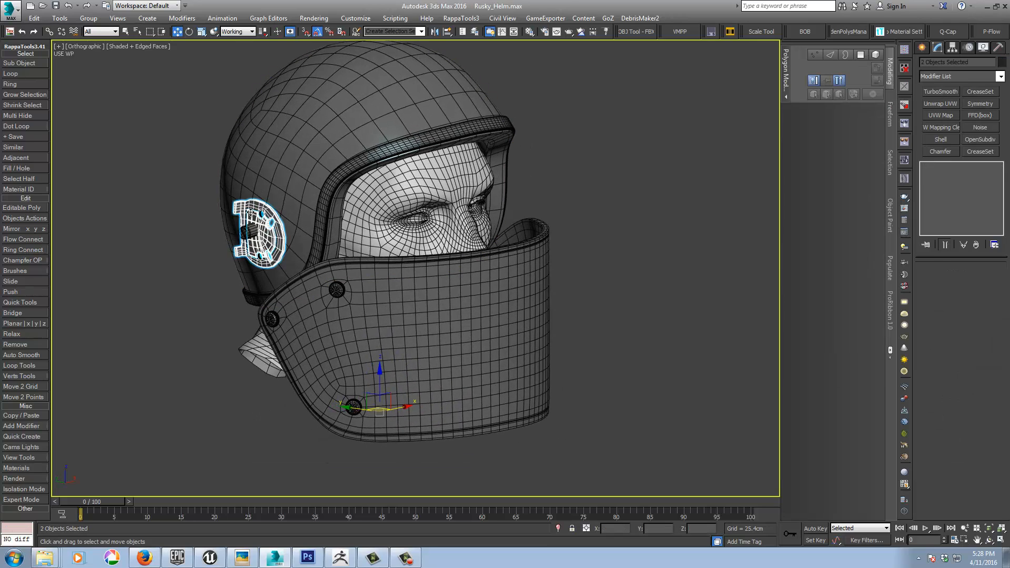
pyautogui.keyDown('ctrl'); pyautogui.click(248, 229); pyautogui.keyUp('ctrl')
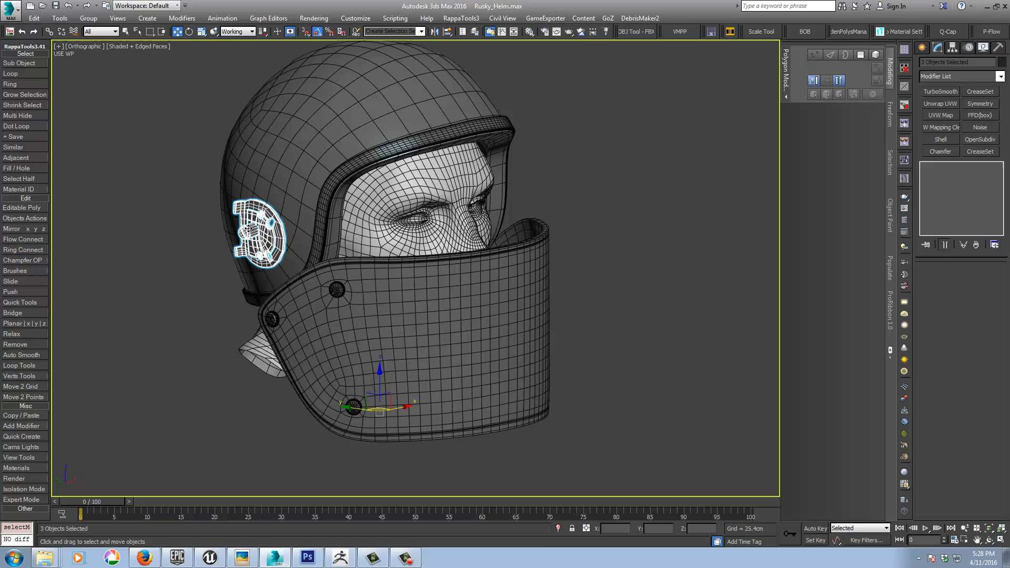
pyautogui.click(975, 105)
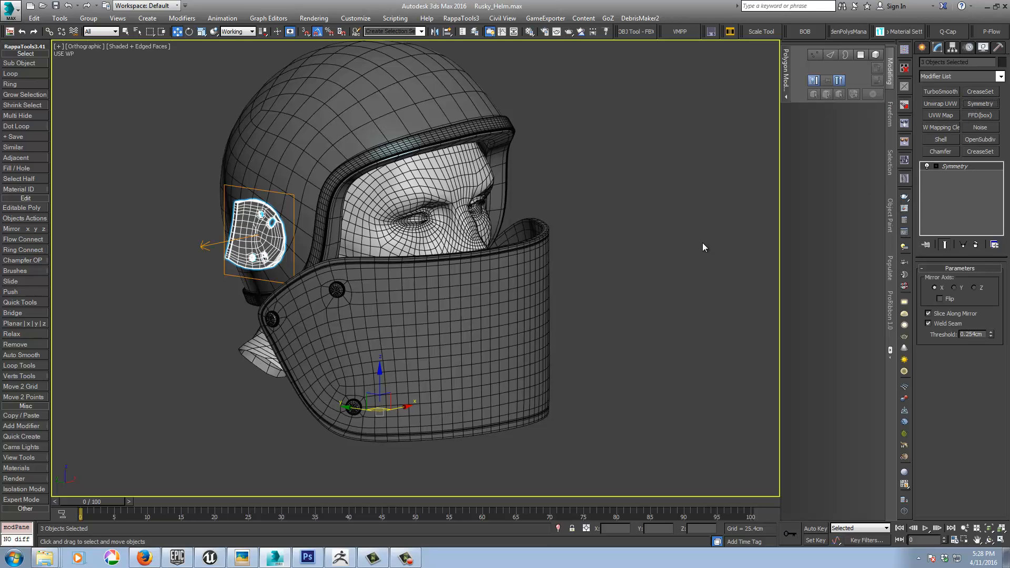
pyautogui.hotkey('ctrl', 'z')
# Step: Mirror the helmet's side hinge bracket, and its knob with screws, using separate X-axis Symmetry modifiers with Flip enabled
pyautogui.click(248, 204)
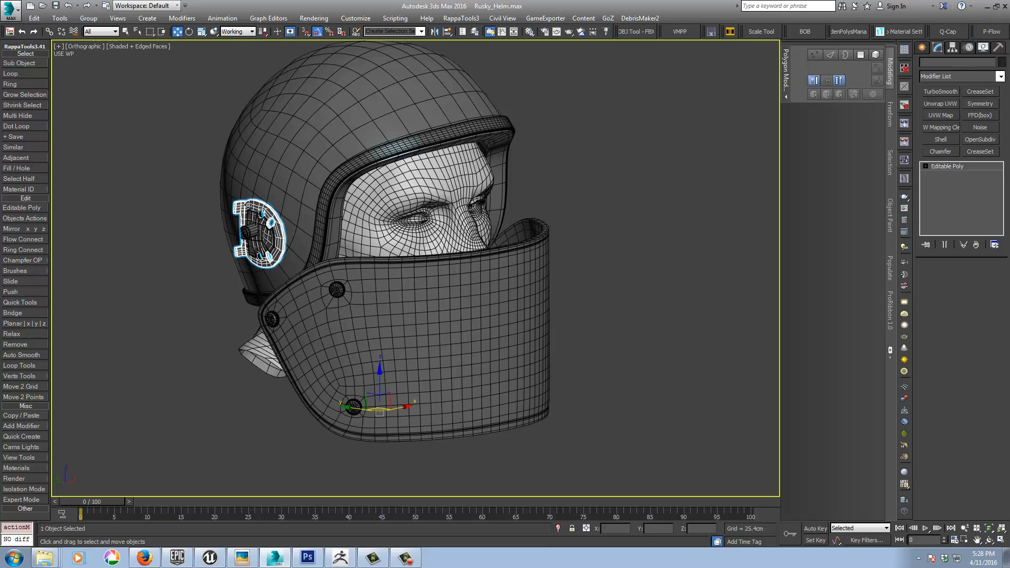
pyautogui.click(974, 103)
pyautogui.keyDown('alt'); pyautogui.moveTo(621, 252); pyautogui.dragTo(859, 307, button='middle'); pyautogui.keyUp('alt')
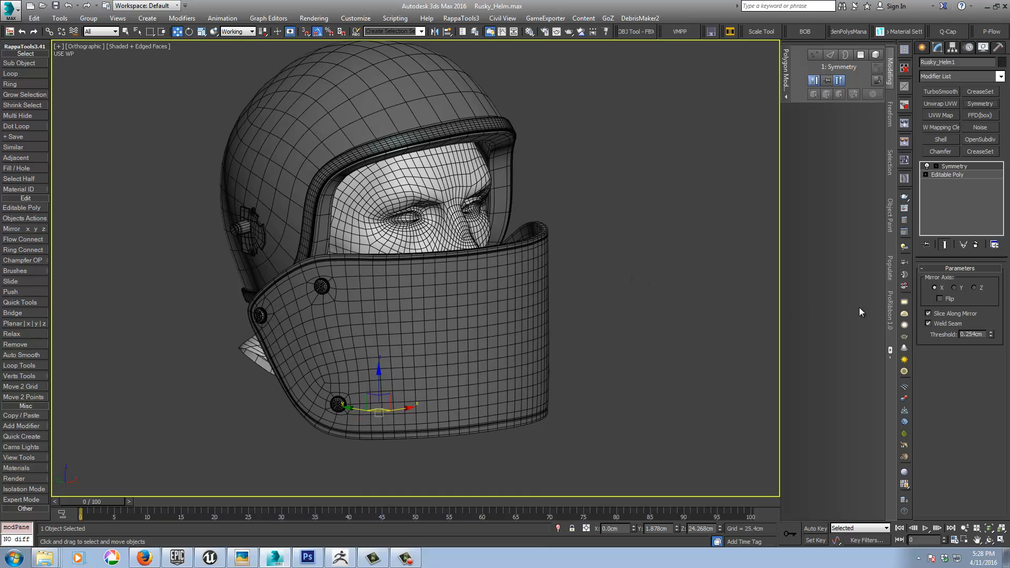
pyautogui.click(940, 299)
pyautogui.click(240, 226)
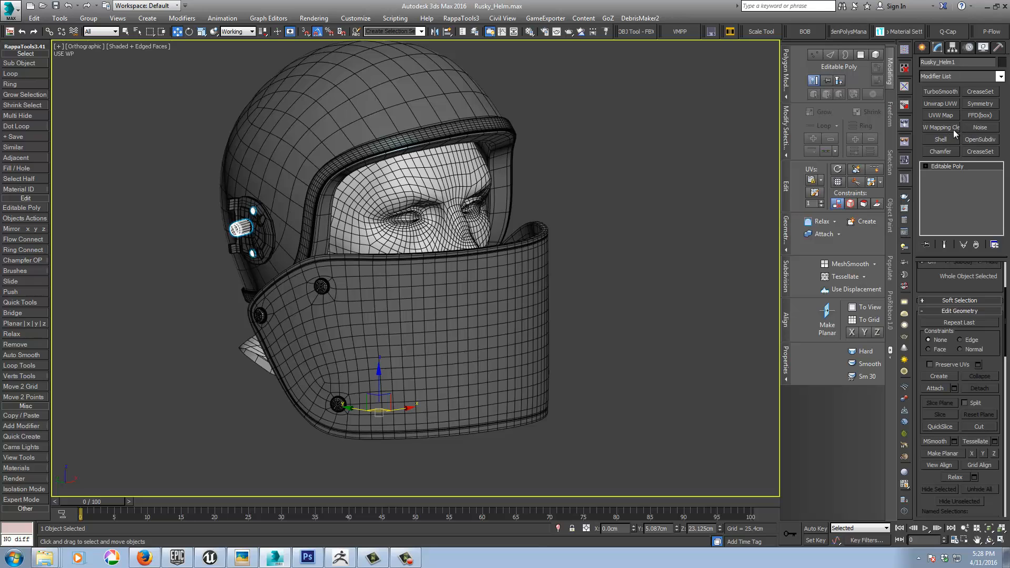
pyautogui.click(976, 104)
pyautogui.click(940, 298)
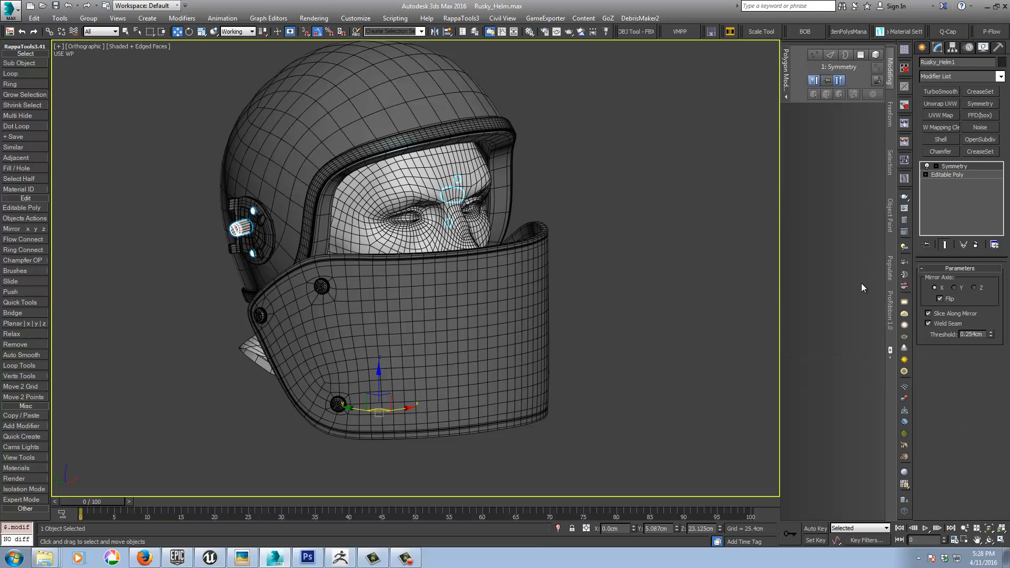
# Step: Mirror the notched plate inside the side hinge using an X-axis Symmetry modifier with Flip, and clear the selection
pyautogui.click(259, 229)
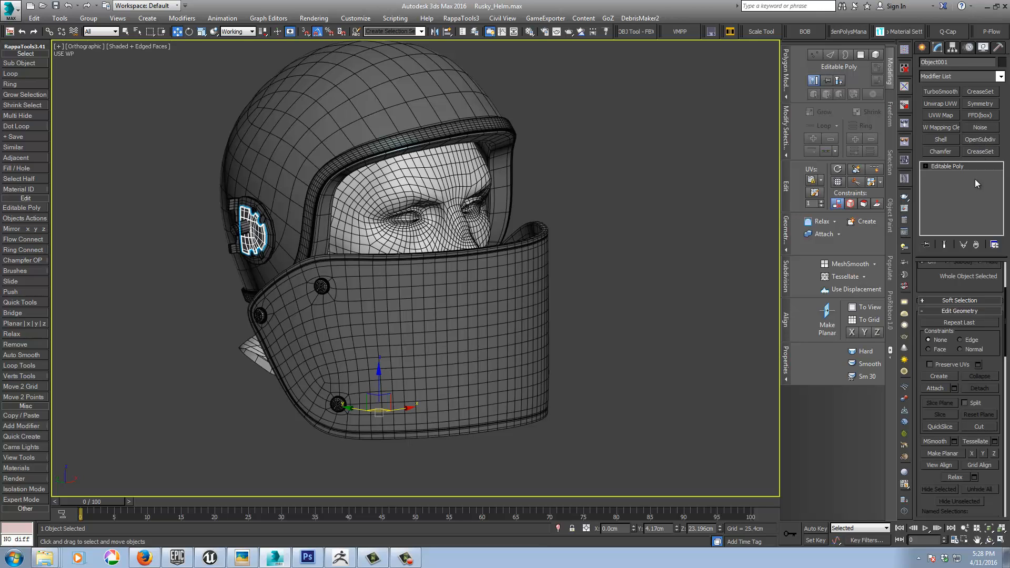
pyautogui.click(979, 104)
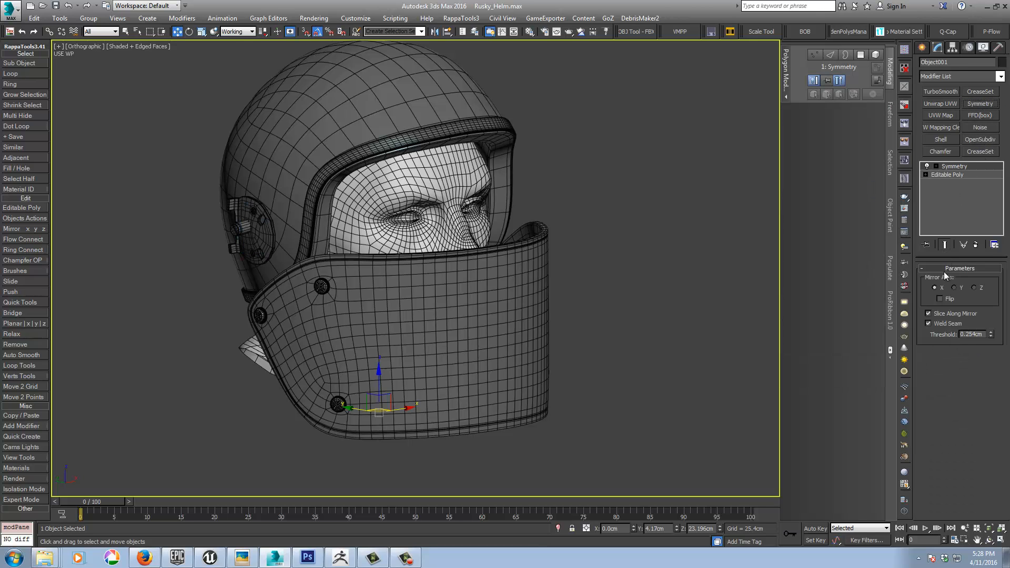
pyautogui.click(940, 299)
pyautogui.keyDown('alt'); pyautogui.moveTo(638, 282); pyautogui.dragTo(561, 279, button='middle'); pyautogui.keyUp('alt')
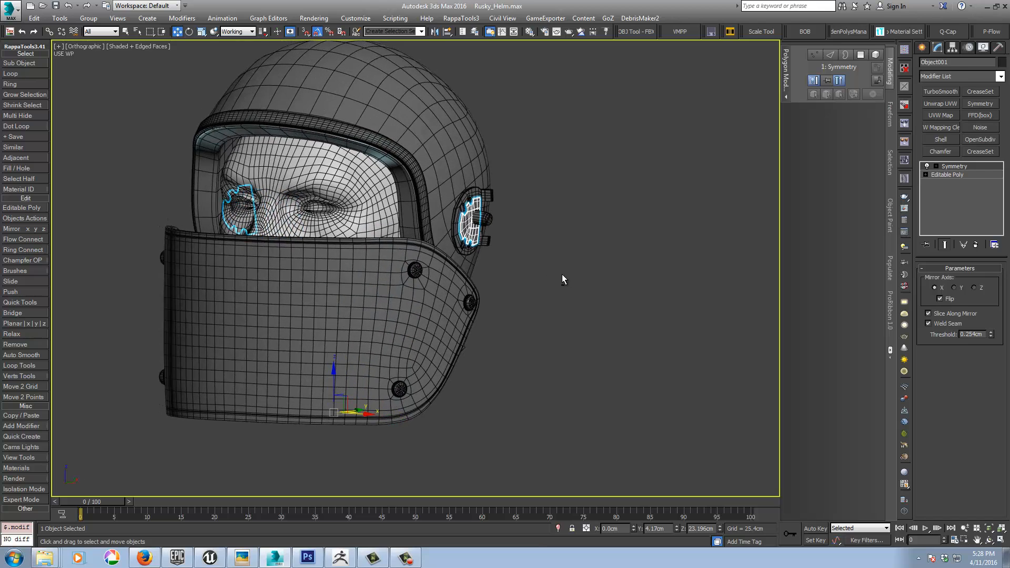
pyautogui.click(562, 279)
pyautogui.scroll(-10, 562, 279)
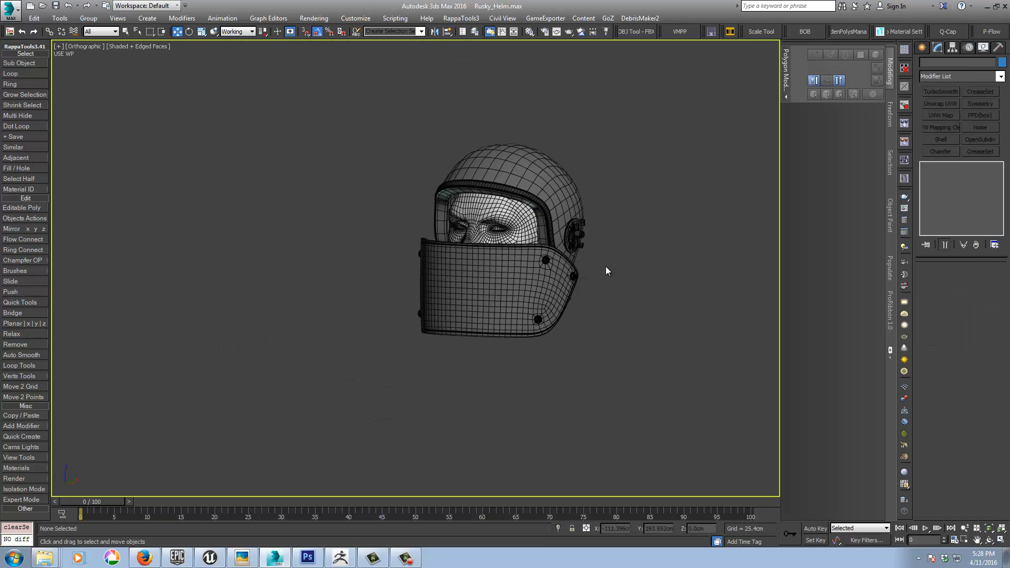
# Step: Select all nine helmet parts without the head and add a shared 4x4x4 FFD(box) modifier
pyautogui.moveTo(503, 308)
pyautogui.keyDown('alt'); pyautogui.mouseDown(button='middle')
pyautogui.moveTo(529, 310)
pyautogui.moveTo(504, 305)
pyautogui.mouseUp(button='middle'); pyautogui.keyUp('alt')
pyautogui.click(490, 215)
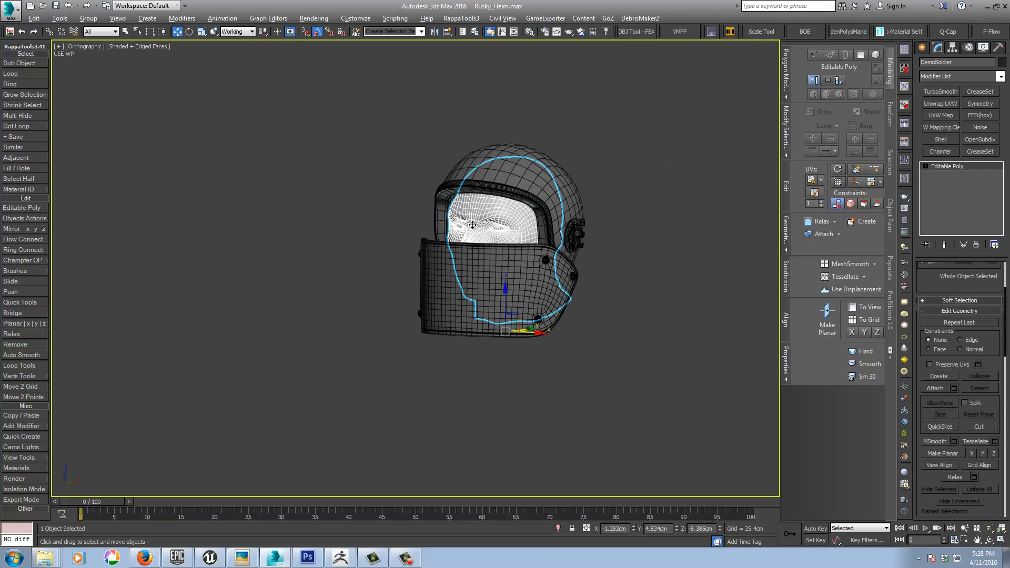
pyautogui.keyDown('alt'); pyautogui.moveTo(490, 215); pyautogui.dragTo(557, 304, button='middle'); pyautogui.keyUp('alt')
pyautogui.scroll(6, 505, 284)
pyautogui.scroll(-5, 504, 283)
pyautogui.hotkey('ctrl', 'a')
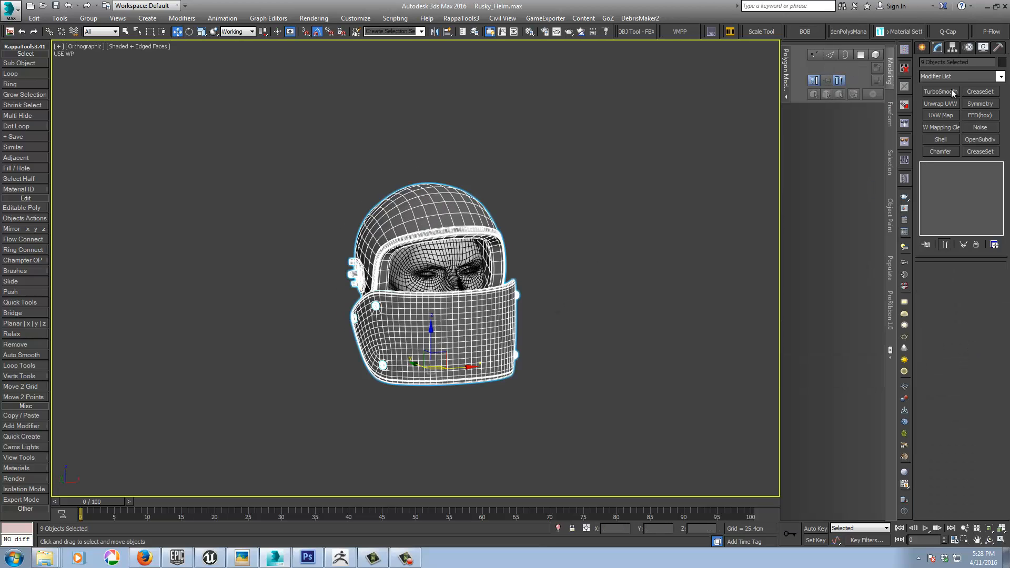
pyautogui.click(971, 114)
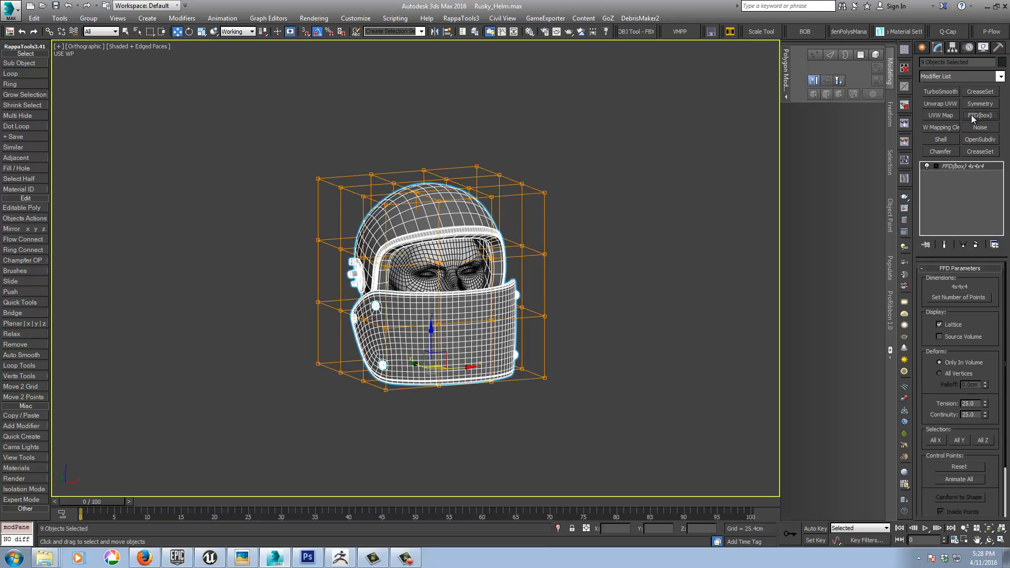
# Step: Switch the FFD lattice to Control Points editing and frame the helmet in the Left view
pyautogui.click(936, 166)
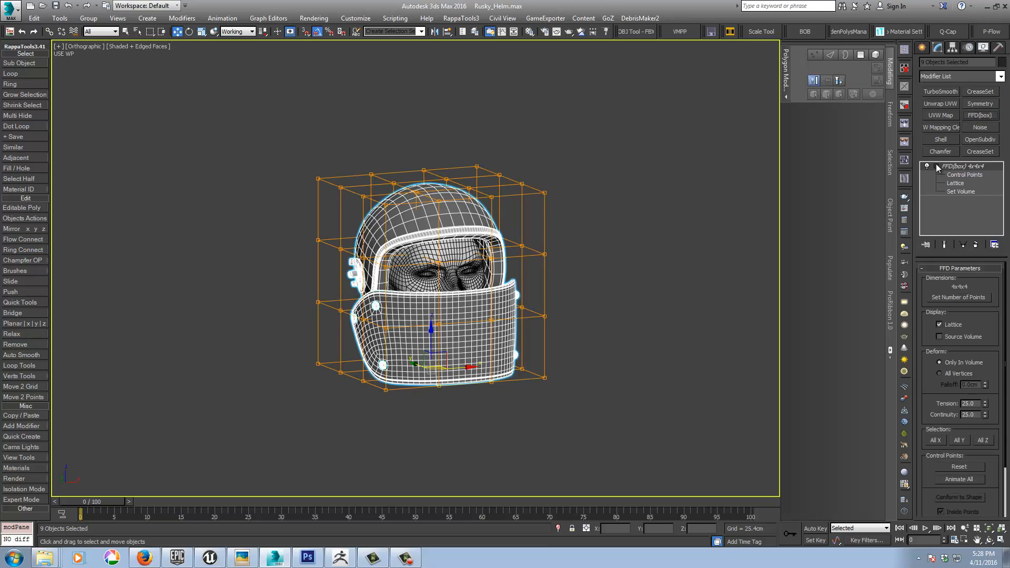
pyautogui.click(964, 175)
pyautogui.moveTo(634, 304); pyautogui.dragTo(563, 310, button='middle')
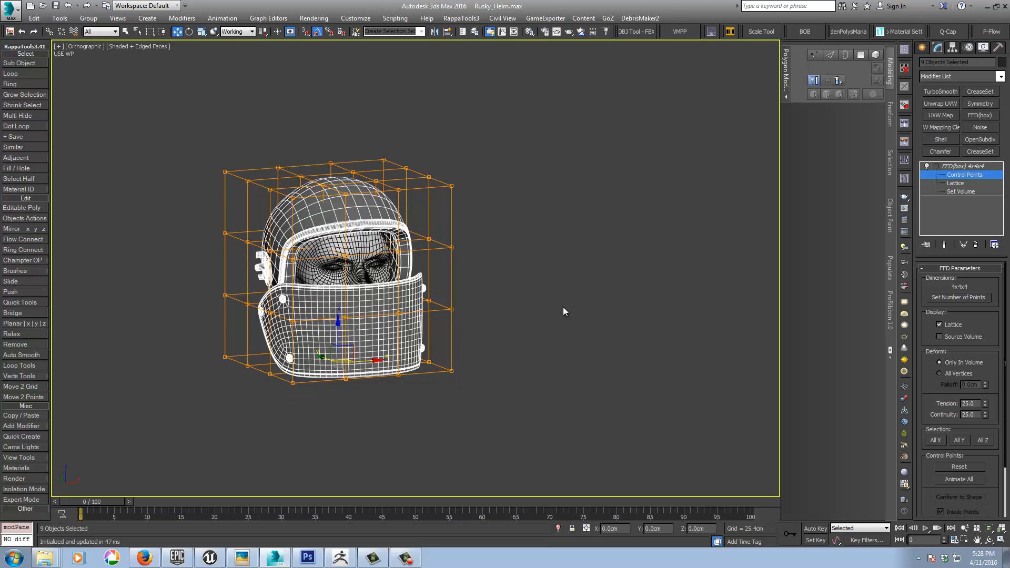
pyautogui.press('l')
pyautogui.press('z')
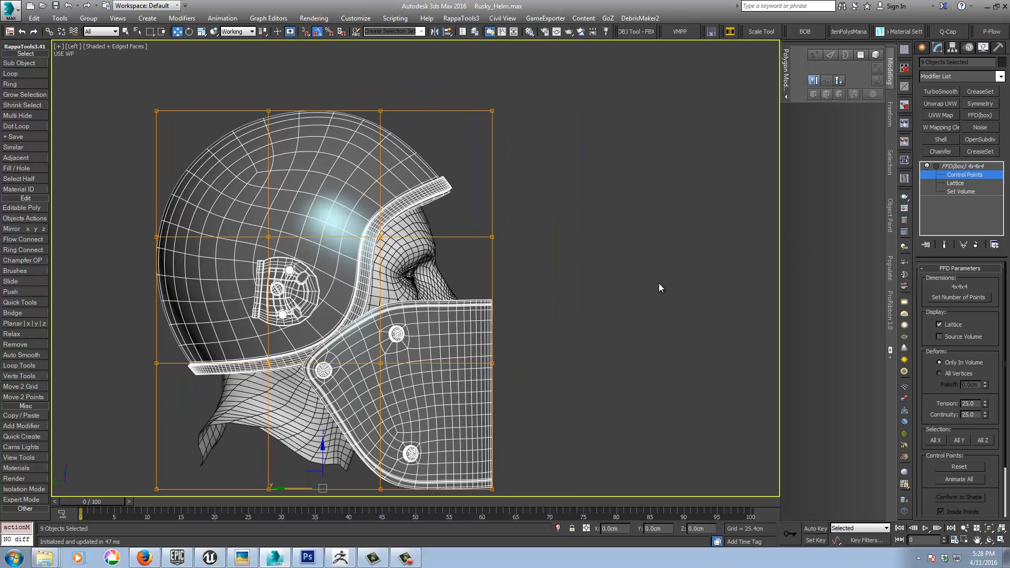
pyautogui.scroll(-3, 658, 284)
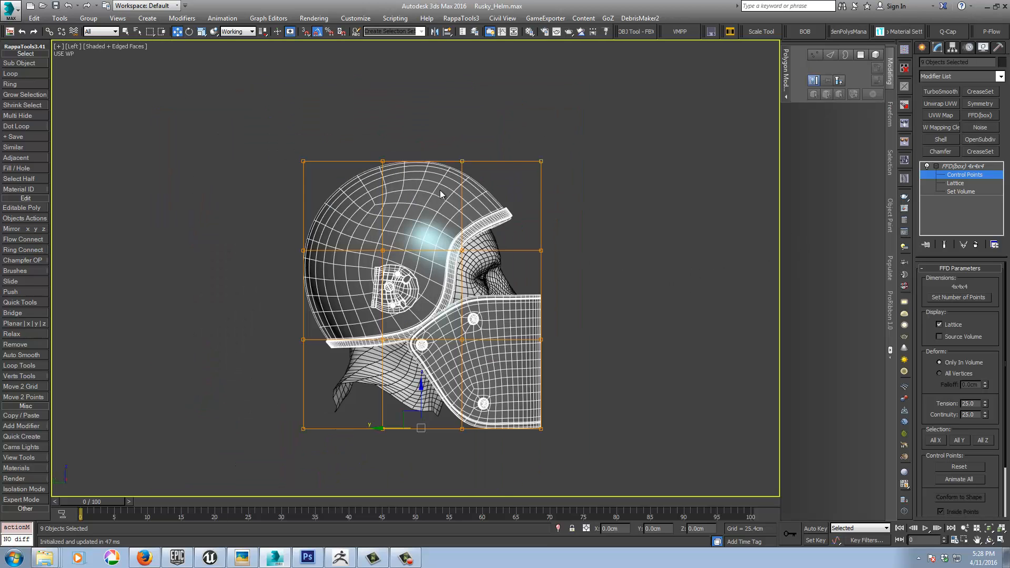
# Step: Turn off the working pivot for the selected helmet parts and return to their FFD modifier
pyautogui.rightClick(509, 164)
pyautogui.click(511, 175)
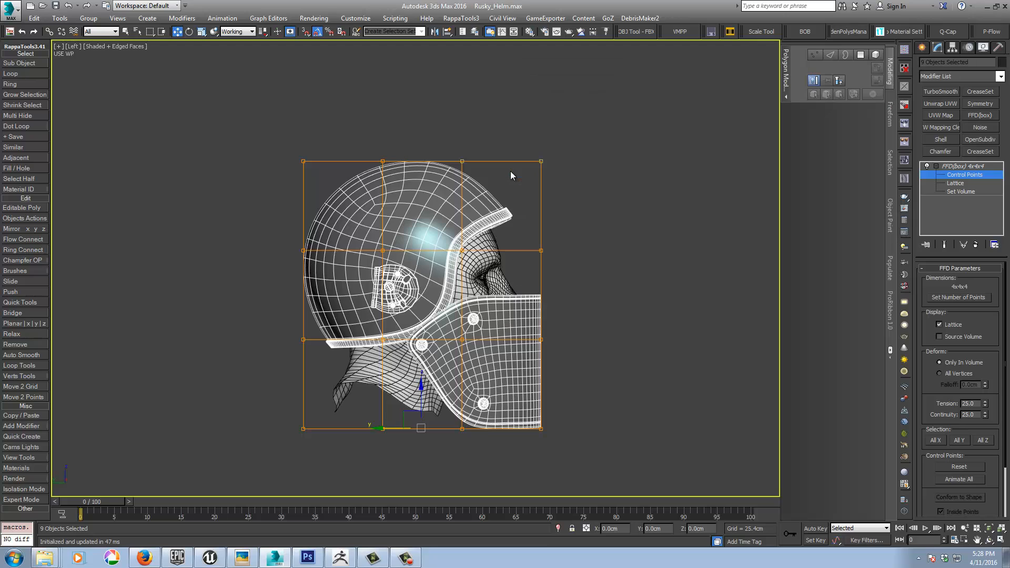
pyautogui.click(952, 48)
pyautogui.click(942, 277)
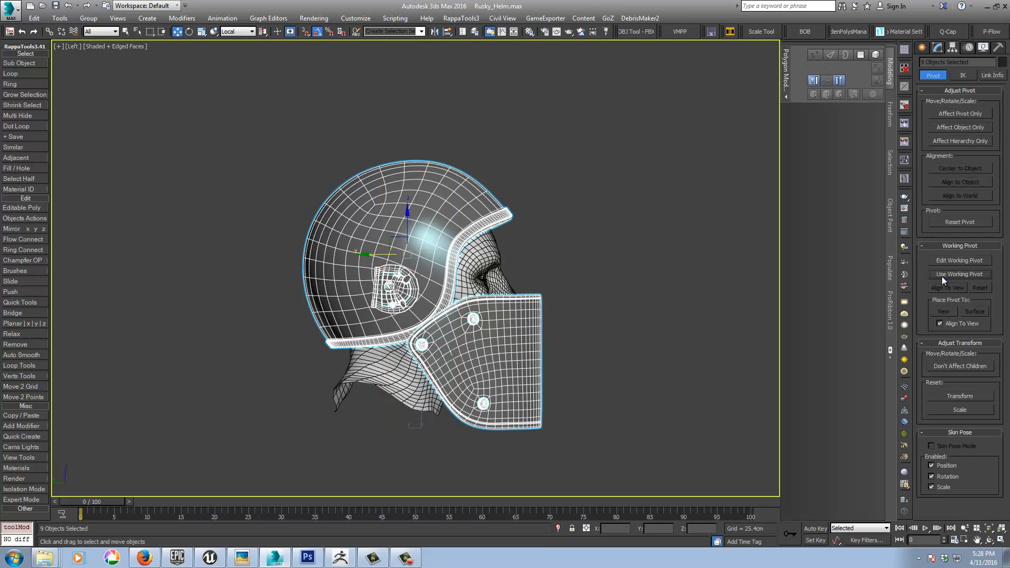
pyautogui.click(939, 46)
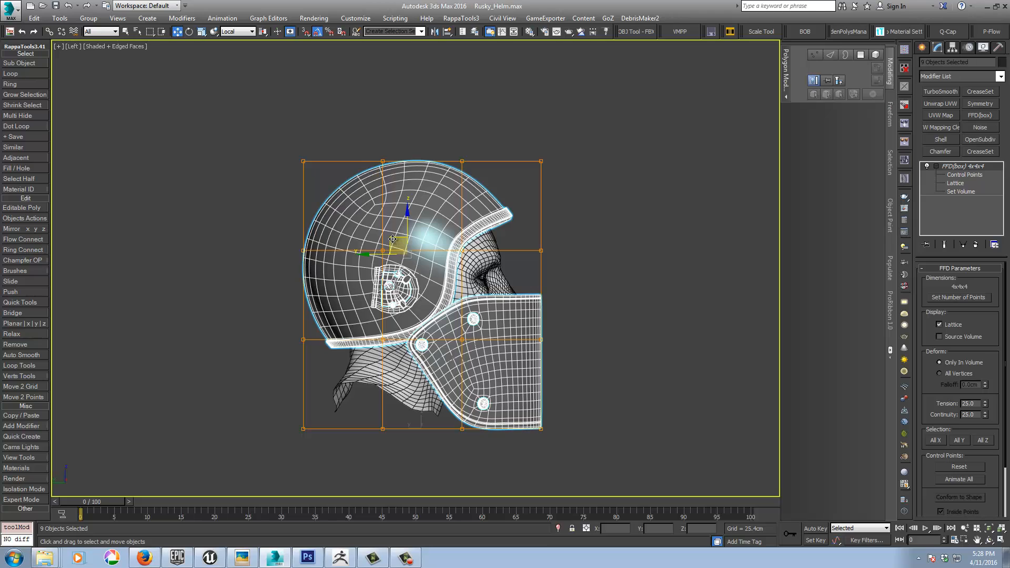
# Step: Raise the two middle groups of control points along the lattice's top edge slightly to heighten the helmet's crown
pyautogui.click(964, 175)
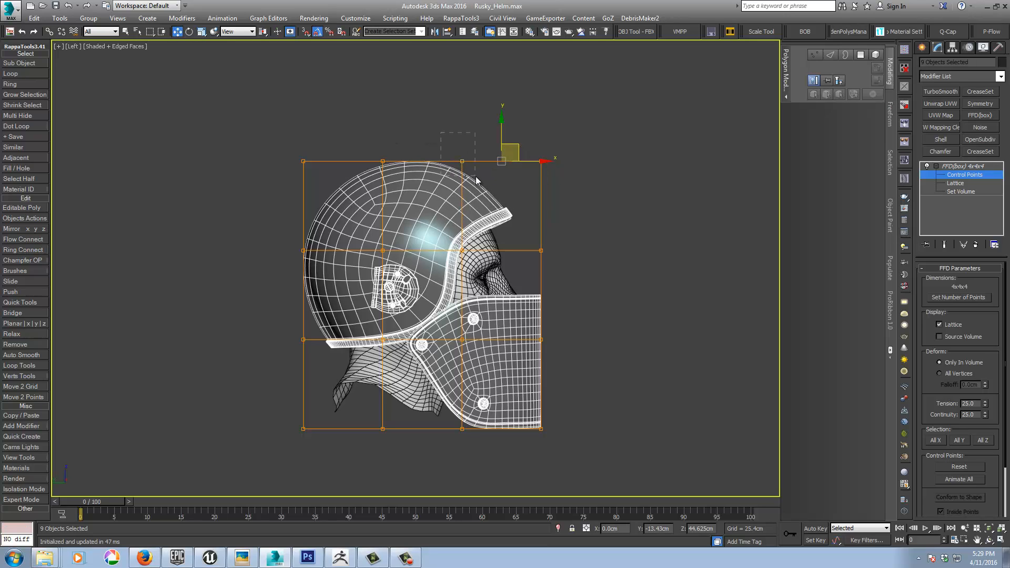
pyautogui.moveTo(476, 177); pyautogui.dragTo(476, 178)
pyautogui.moveTo(465, 128); pyautogui.dragTo(464, 126)
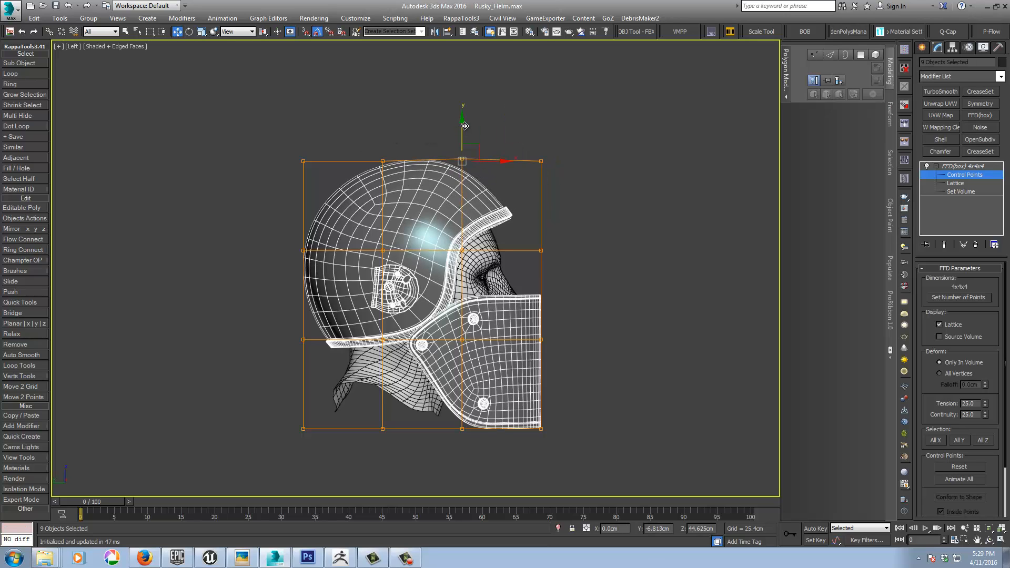
pyautogui.click(382, 161)
pyautogui.moveTo(383, 128); pyautogui.dragTo(384, 126)
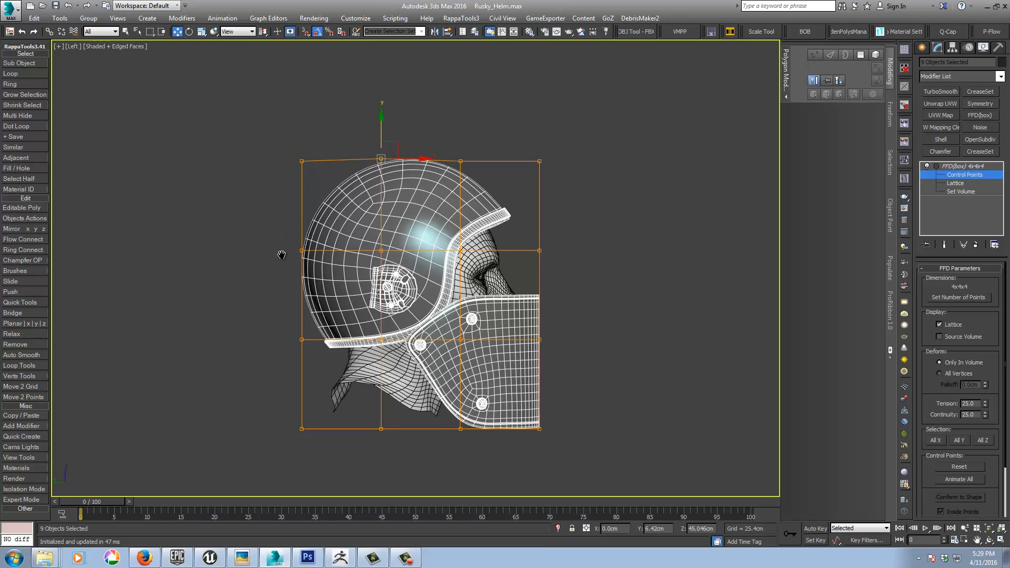
# Step: Try to scale all of the lattice's control points together in the Front view
pyautogui.moveTo(282, 253); pyautogui.dragTo(268, 241, button='middle')
pyautogui.press('f')
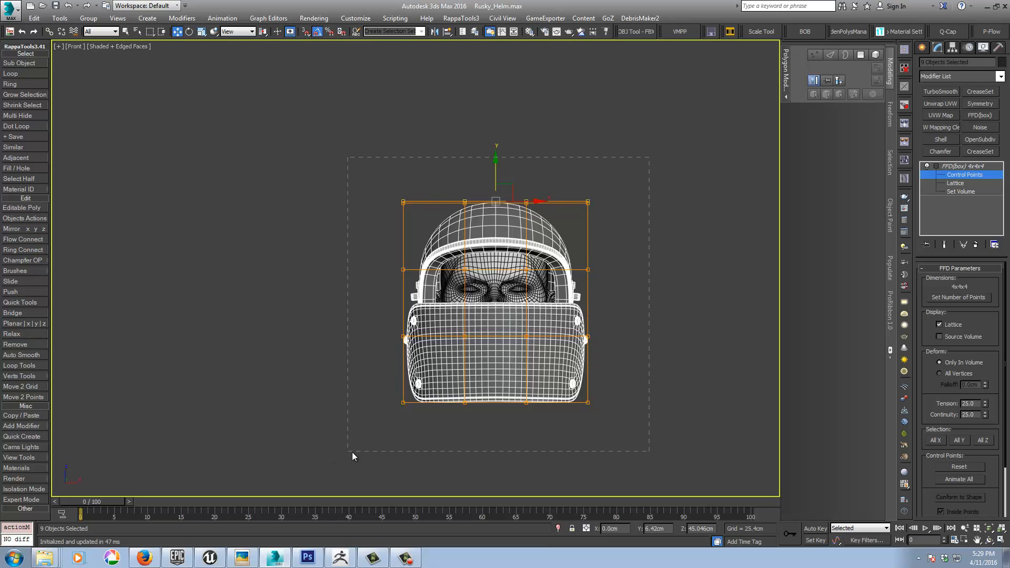
pyautogui.moveTo(359, 452); pyautogui.dragTo(359, 452)
pyautogui.rightClick(481, 318)
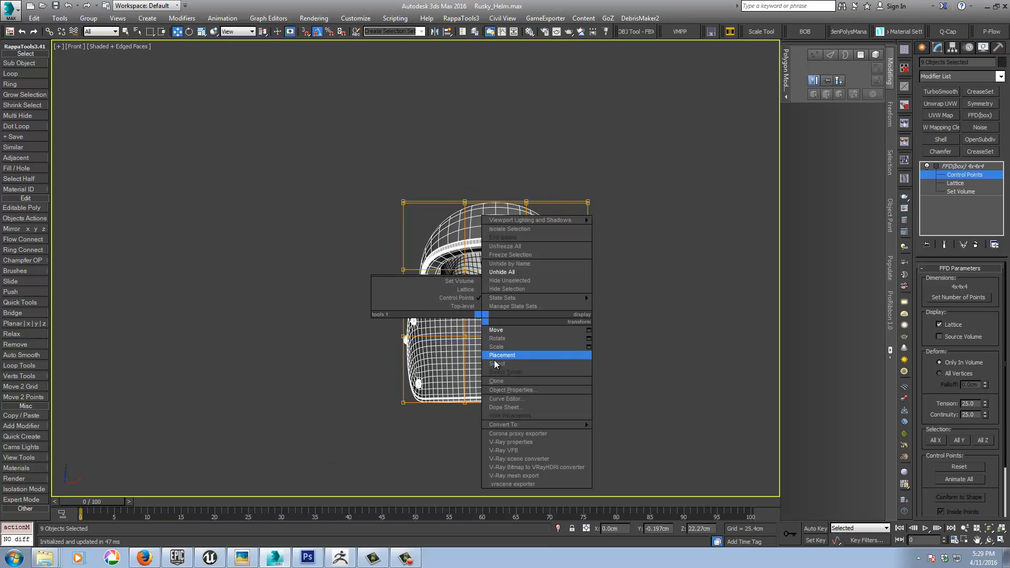
pyautogui.click(500, 347)
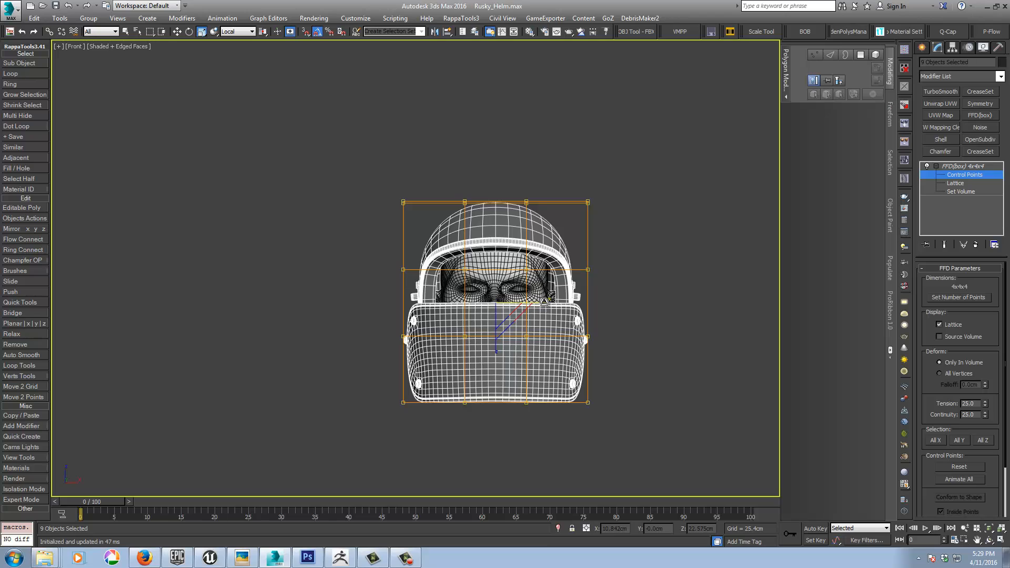
pyautogui.moveTo(546, 301); pyautogui.dragTo(554, 301)
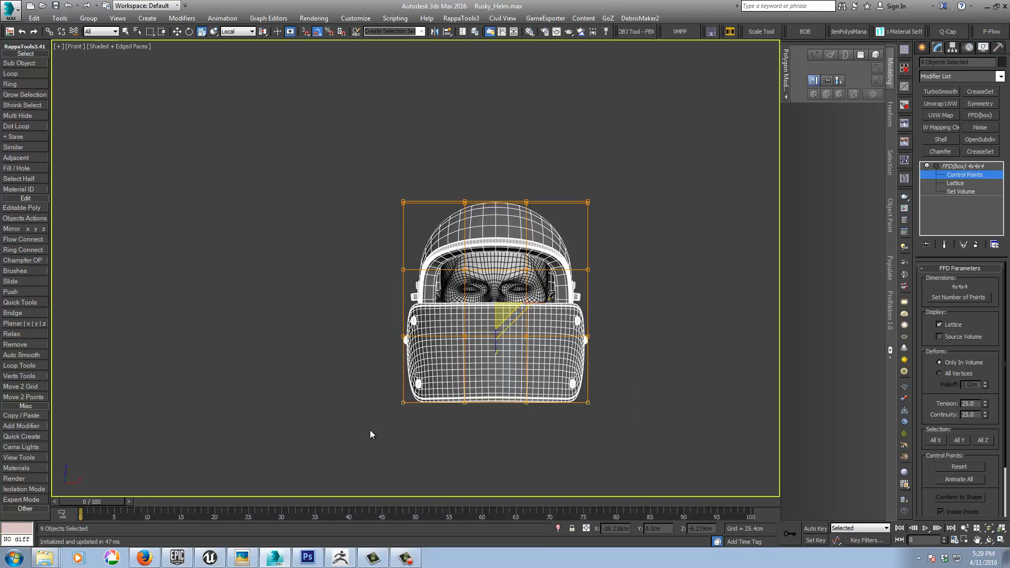
# Step: Raise the lowest row of lattice control points slightly and shift it a little toward the front of the helmet
pyautogui.moveTo(604, 370); pyautogui.dragTo(447, 447)
pyautogui.rightClick(474, 382)
pyautogui.click(500, 389)
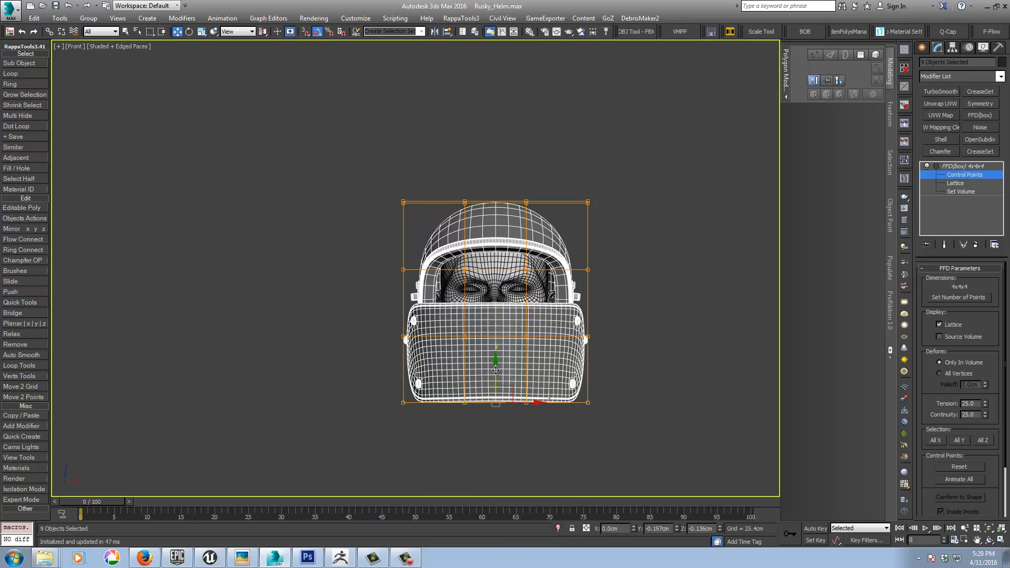
pyautogui.keyDown('alt'); pyautogui.moveTo(496, 370); pyautogui.dragTo(569, 369, button='middle'); pyautogui.keyUp('alt')
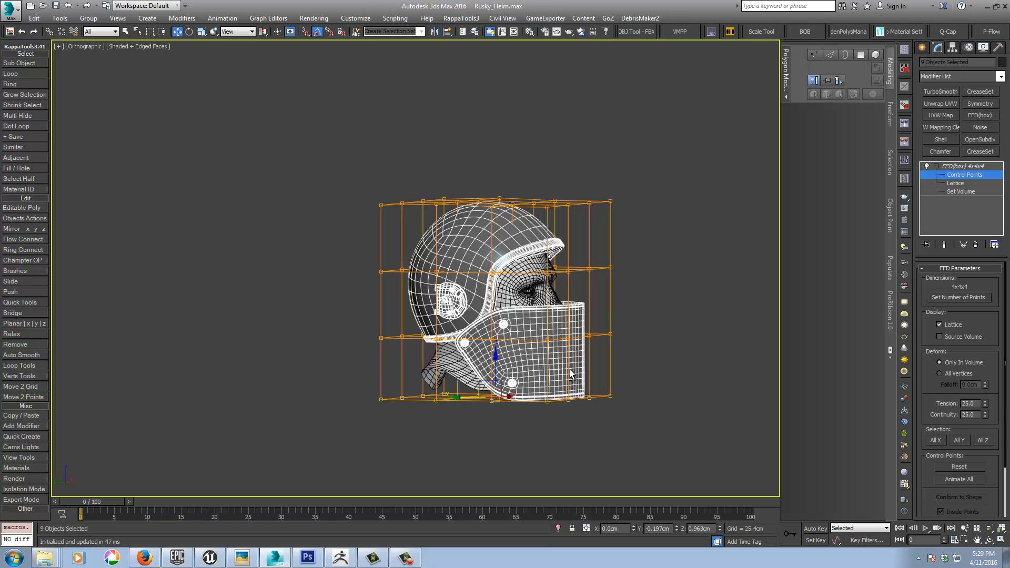
pyautogui.press('l')
pyautogui.scroll(5, 570, 369)
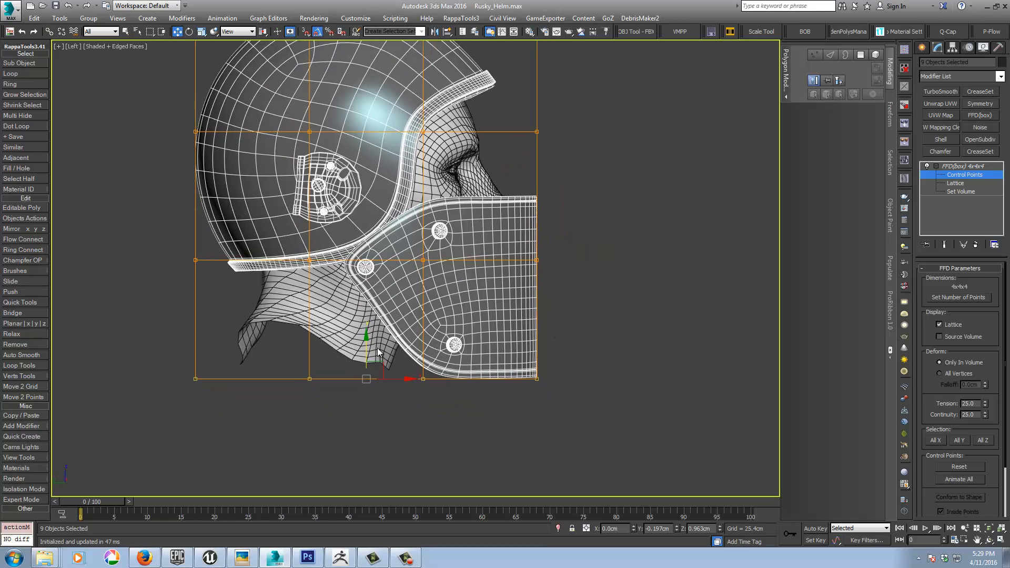
pyautogui.moveTo(367, 347); pyautogui.dragTo(367, 341)
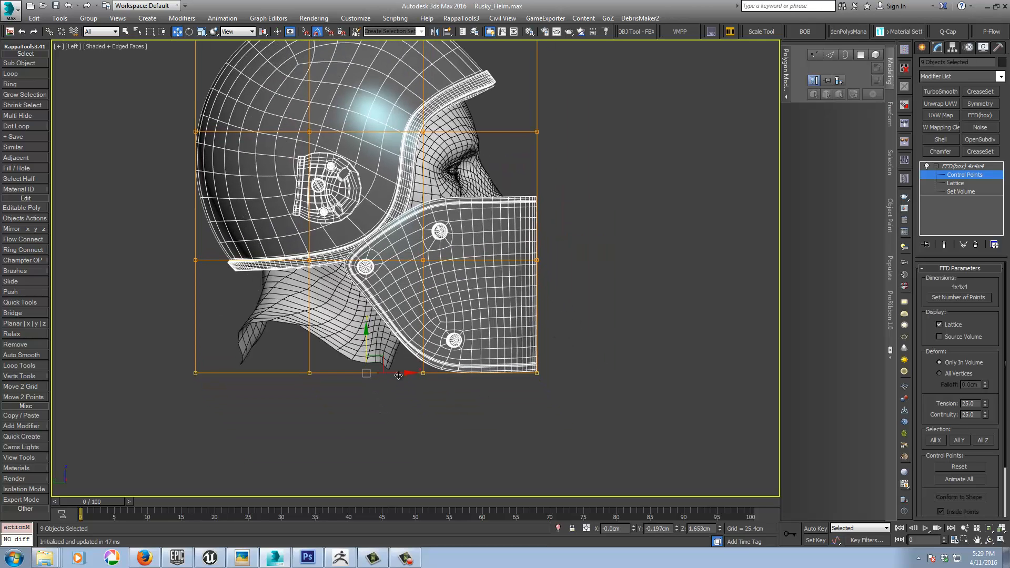
pyautogui.moveTo(399, 377); pyautogui.dragTo(404, 370)
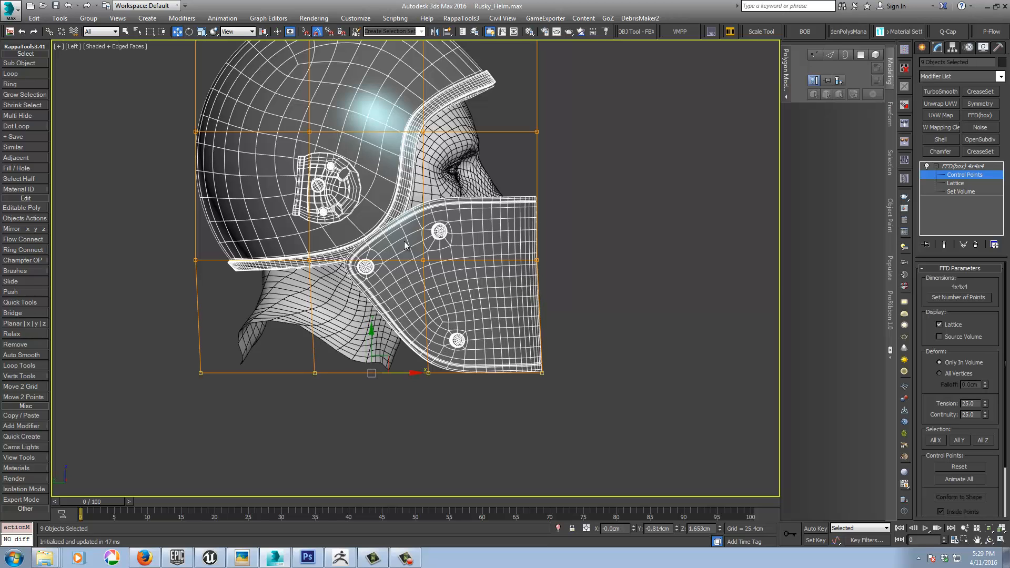
# Step: Switch off the FFD(box) modifier's effect on the helmet parts, leave Control Points editing, and deselect everything
pyautogui.moveTo(625, 260)
pyautogui.mouseDown(button='middle')
pyautogui.moveTo(584, 280)
pyautogui.moveTo(608, 318)
pyautogui.moveTo(623, 252)
pyautogui.mouseUp(button='middle')
pyautogui.moveTo(680, 228); pyautogui.dragTo(708, 280, button='middle')
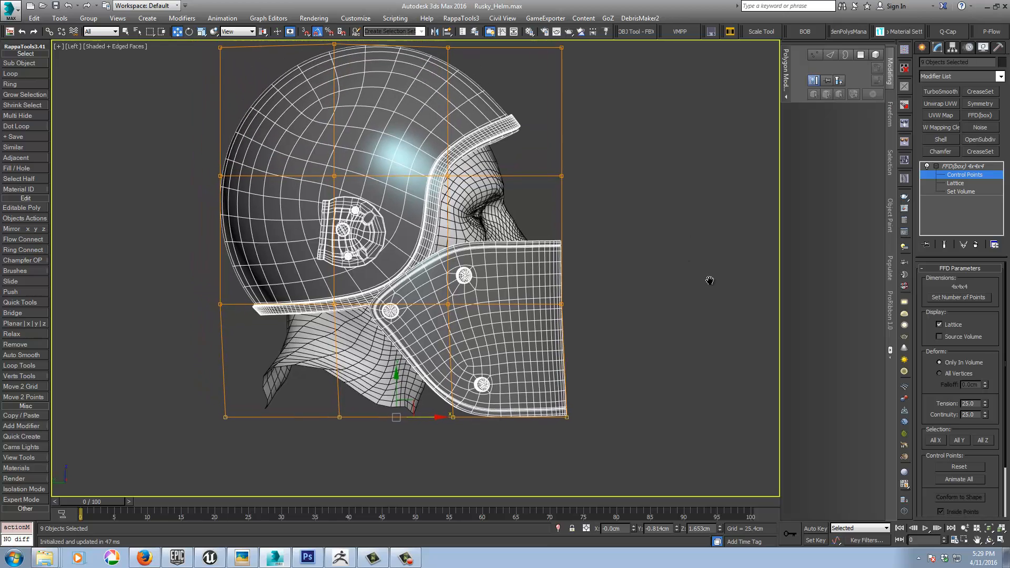
pyautogui.click(927, 166)
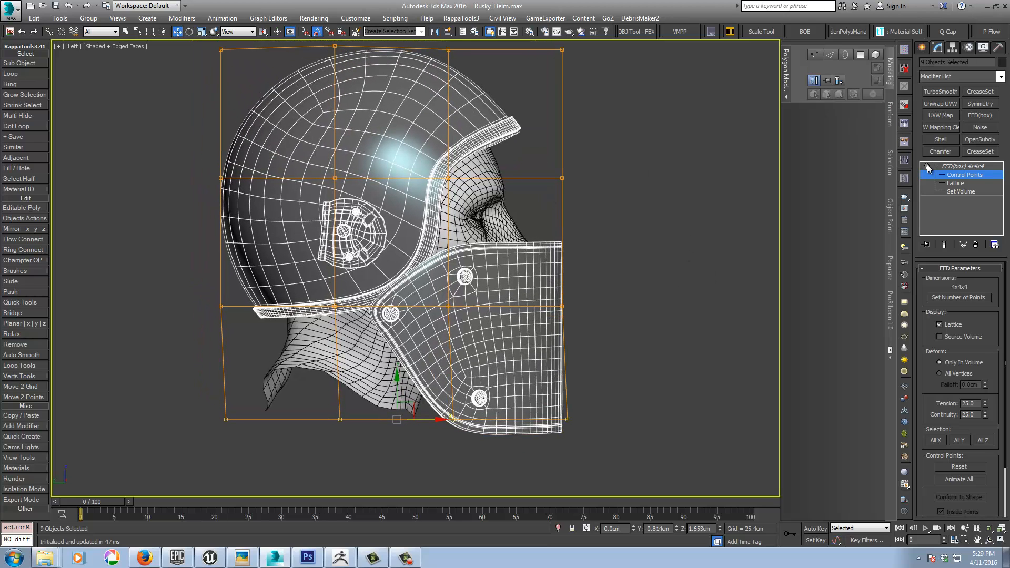
pyautogui.moveTo(687, 281); pyautogui.dragTo(620, 283, button='middle')
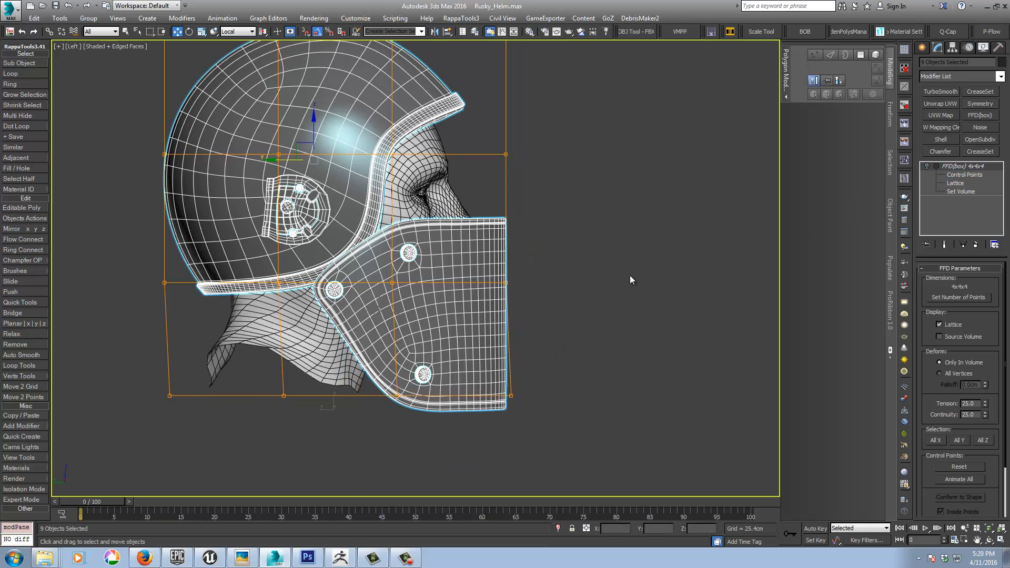
pyautogui.click(629, 276)
pyautogui.scroll(-5, 608, 306)
pyautogui.moveTo(608, 306)
pyautogui.keyDown('alt'); pyautogui.mouseDown(button='middle')
pyautogui.moveTo(532, 326)
pyautogui.moveTo(610, 295)
pyautogui.moveTo(590, 305)
pyautogui.mouseUp(button='middle'); pyautogui.keyUp('alt')
pyautogui.scroll(3, 532, 326)
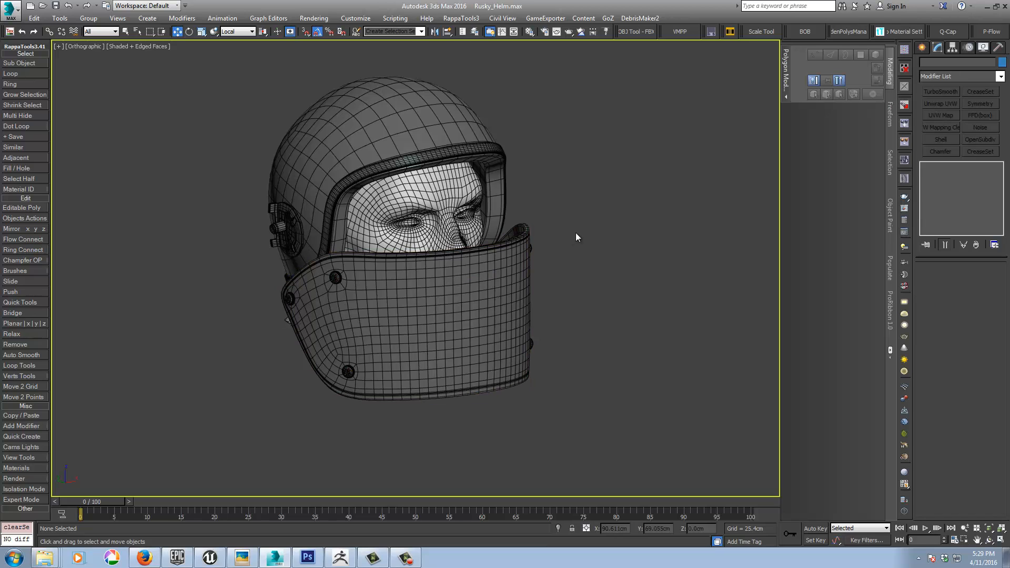
# Step: Examine the visor's rim and its fasteners up close from several angles, selecting the fasteners to check their placement
pyautogui.keyDown('alt'); pyautogui.moveTo(562, 241); pyautogui.dragTo(521, 258, button='middle'); pyautogui.keyUp('alt')
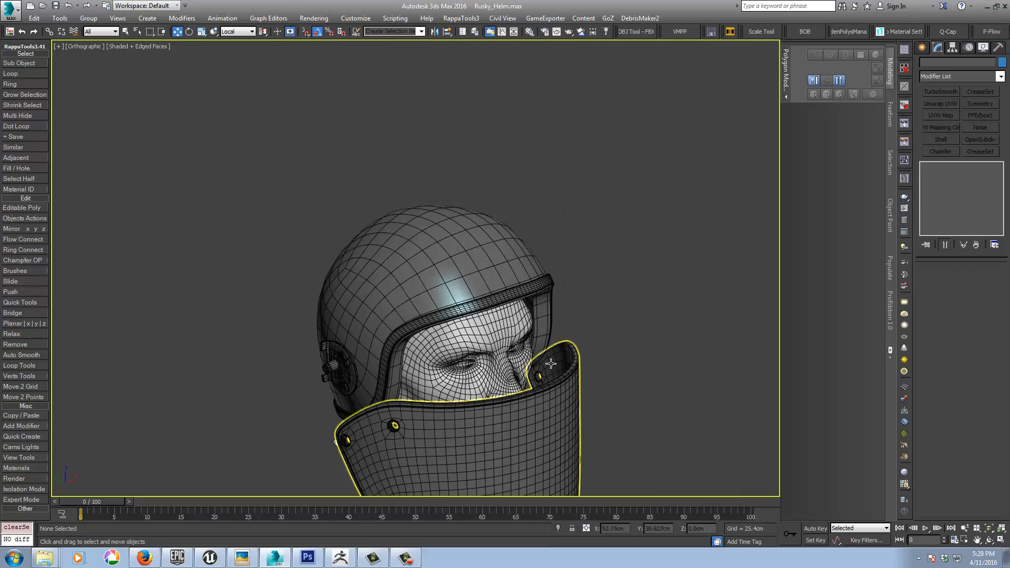
pyautogui.moveTo(619, 342); pyautogui.dragTo(580, 298, button='middle')
pyautogui.scroll(10, 580, 297)
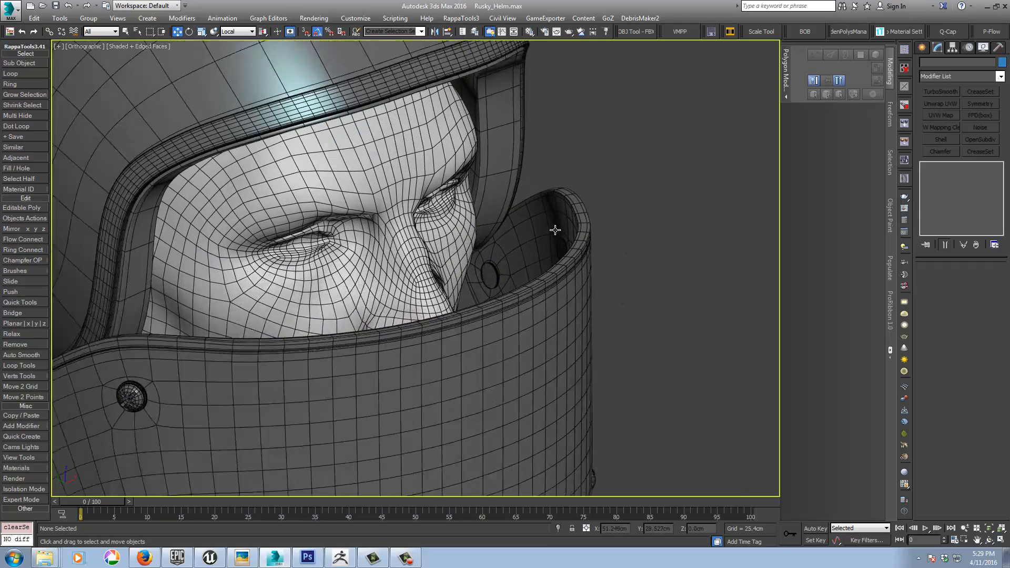
pyautogui.click(459, 271)
pyautogui.moveTo(459, 272)
pyautogui.keyDown('alt'); pyautogui.mouseDown(button='middle')
pyautogui.moveTo(480, 277)
pyautogui.moveTo(469, 279)
pyautogui.mouseUp(button='middle'); pyautogui.keyUp('alt')
pyautogui.moveTo(368, 359); pyautogui.dragTo(556, 179, button='middle')
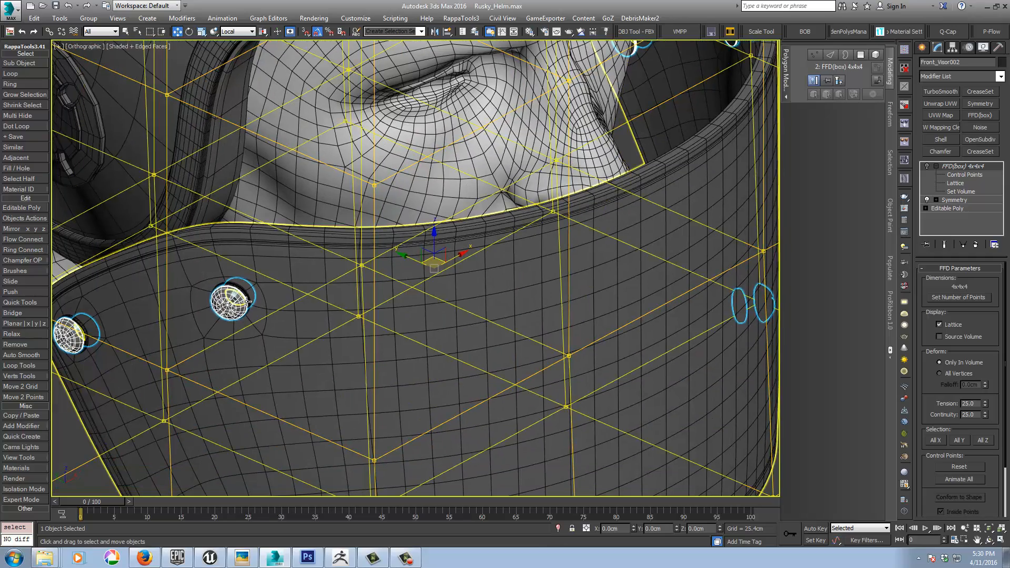
pyautogui.moveTo(294, 303); pyautogui.dragTo(332, 263, button='middle')
pyautogui.scroll(-3, 333, 263)
pyautogui.scroll(-5, 332, 263)
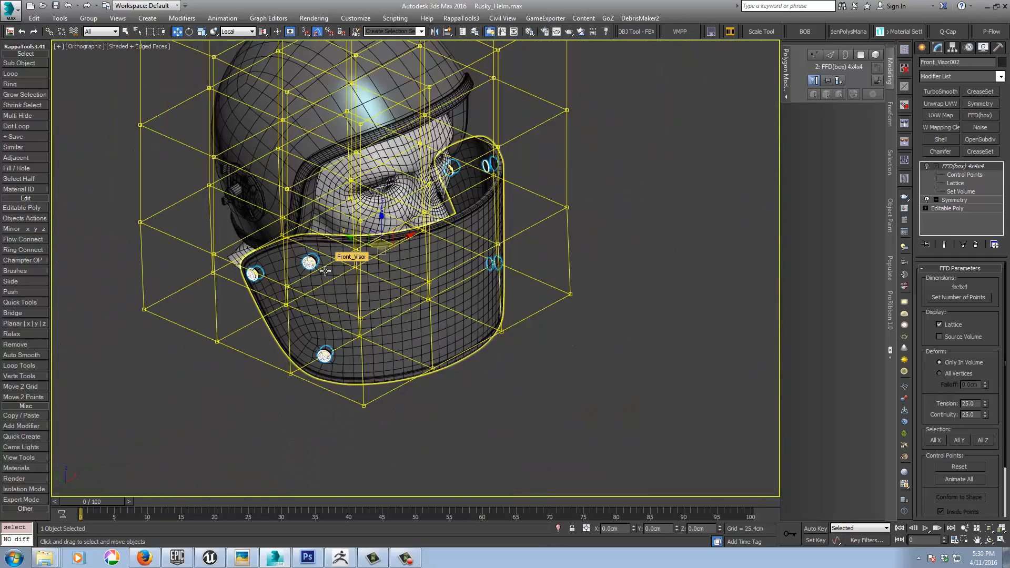
pyautogui.scroll(8, 305, 284)
pyautogui.scroll(-3, 362, 193)
pyautogui.scroll(-2, 362, 192)
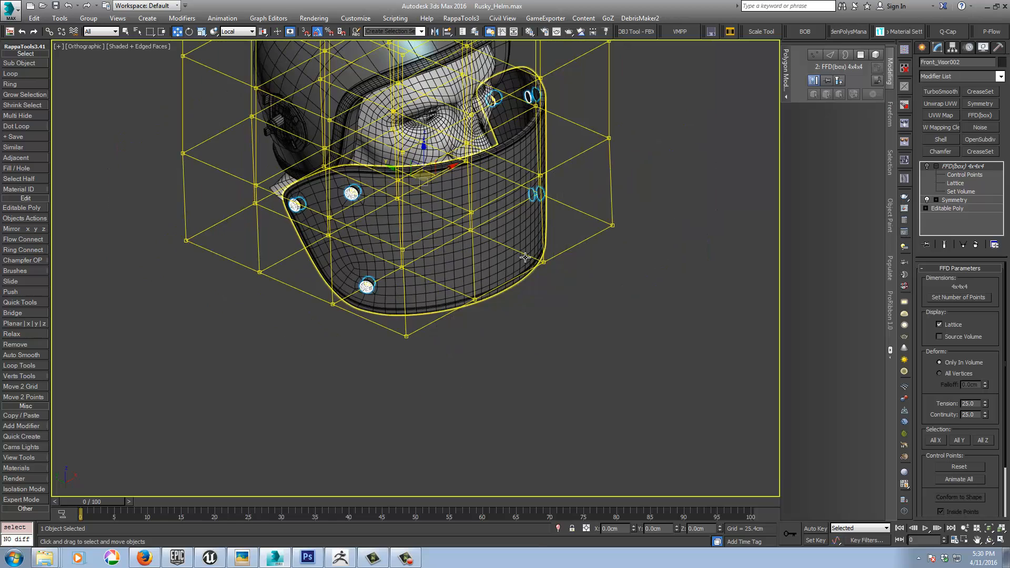
pyautogui.click(586, 297)
pyautogui.scroll(-3, 623, 364)
pyautogui.keyDown('alt'); pyautogui.moveTo(607, 369); pyautogui.dragTo(572, 367, button='middle'); pyautogui.keyUp('alt')
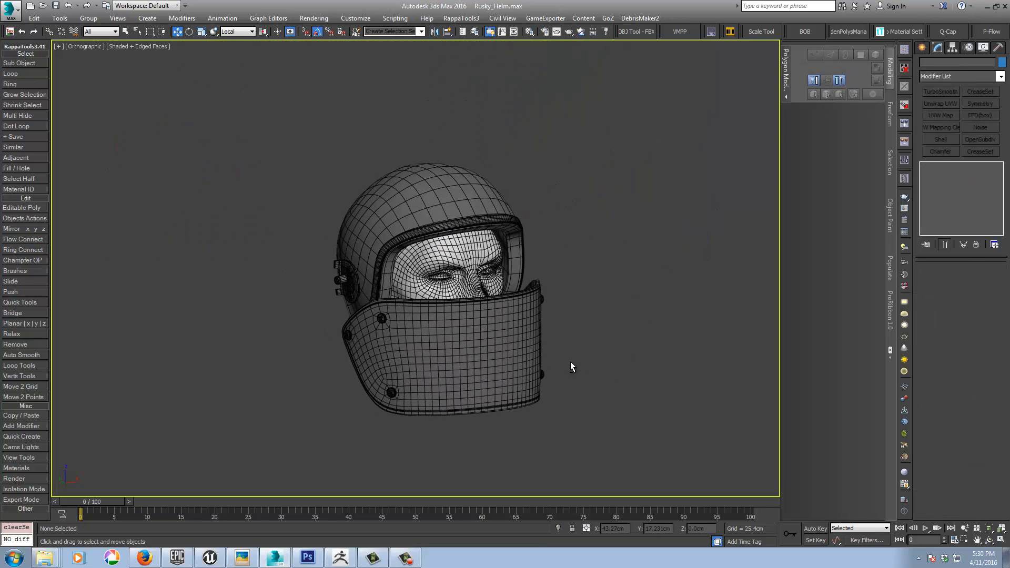
# Step: With Select and Link active on the visor fasteners, unhide all objects and hide the reference image plane
pyautogui.scroll(5, 360, 330)
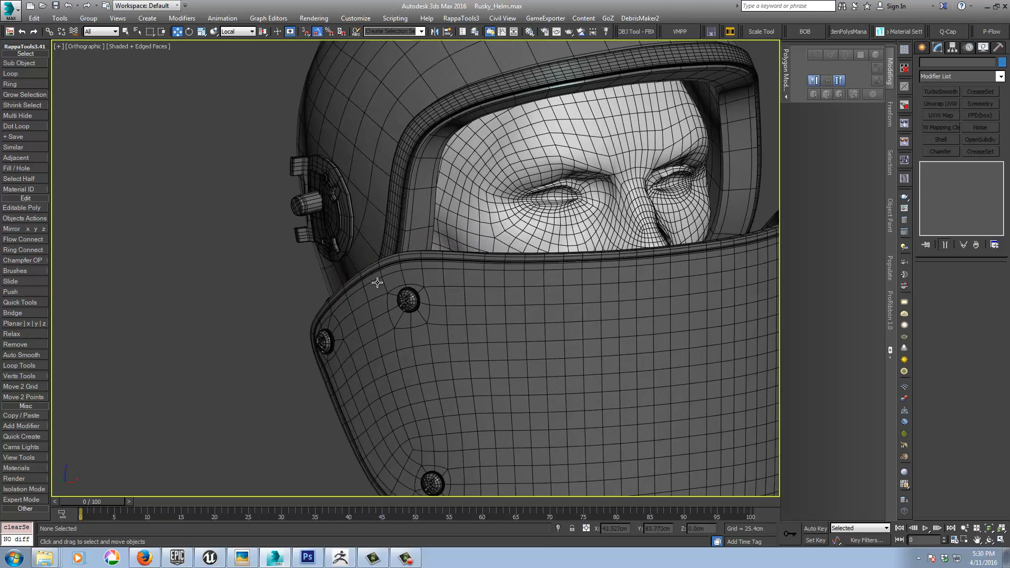
pyautogui.scroll(1, 377, 282)
pyautogui.click(410, 294)
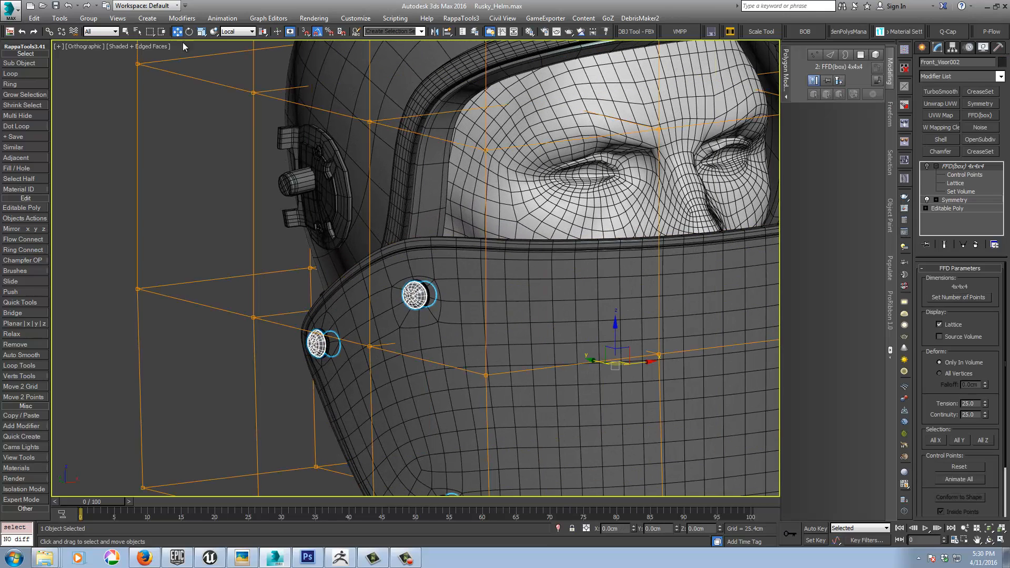
pyautogui.click(49, 32)
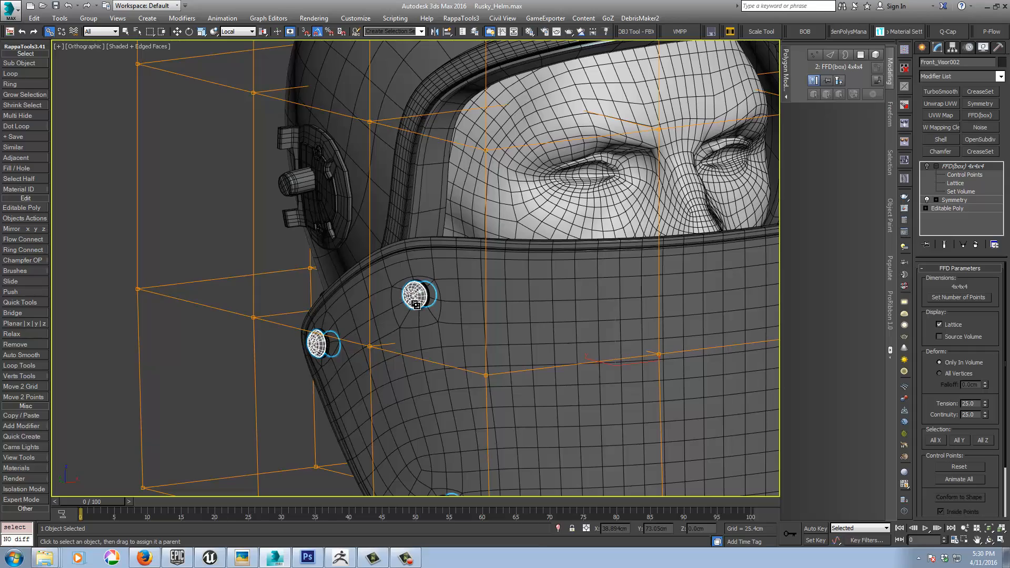
pyautogui.keyDown('alt'); pyautogui.moveTo(415, 305); pyautogui.dragTo(432, 303, button='middle'); pyautogui.keyUp('alt')
pyautogui.rightClick(344, 269)
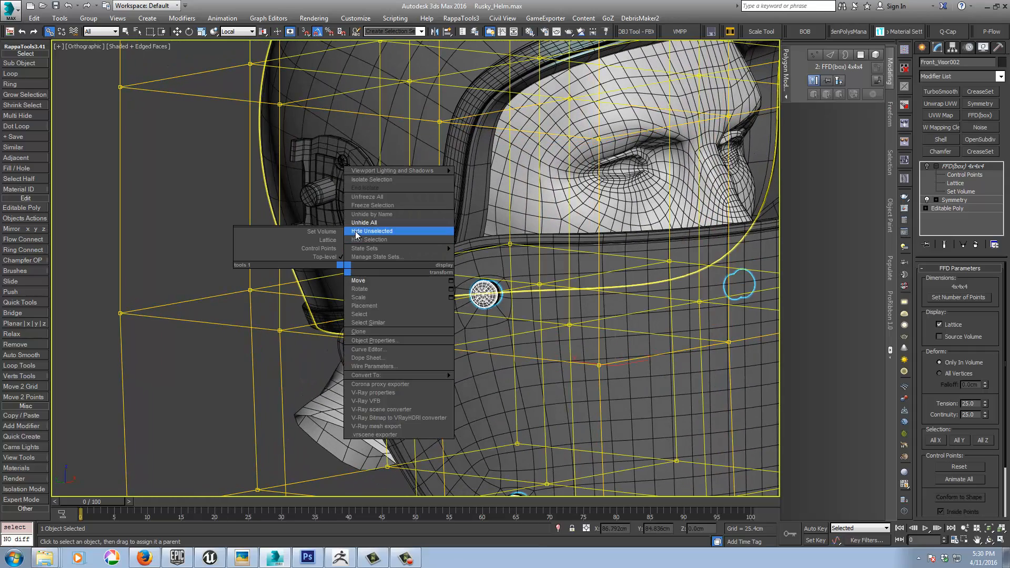
pyautogui.click(364, 222)
pyautogui.click(154, 157)
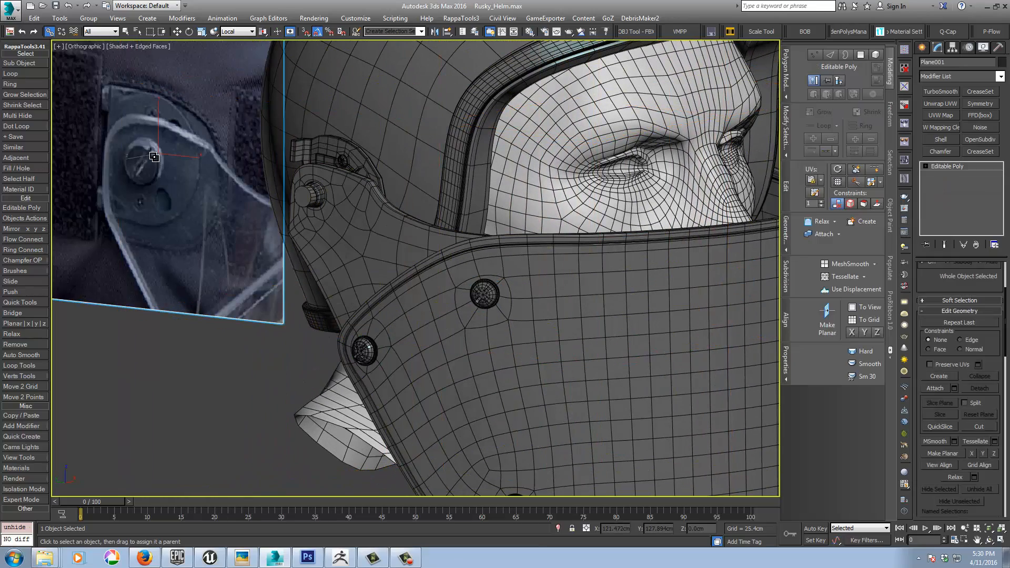
pyautogui.rightClick(153, 157)
pyautogui.click(167, 121)
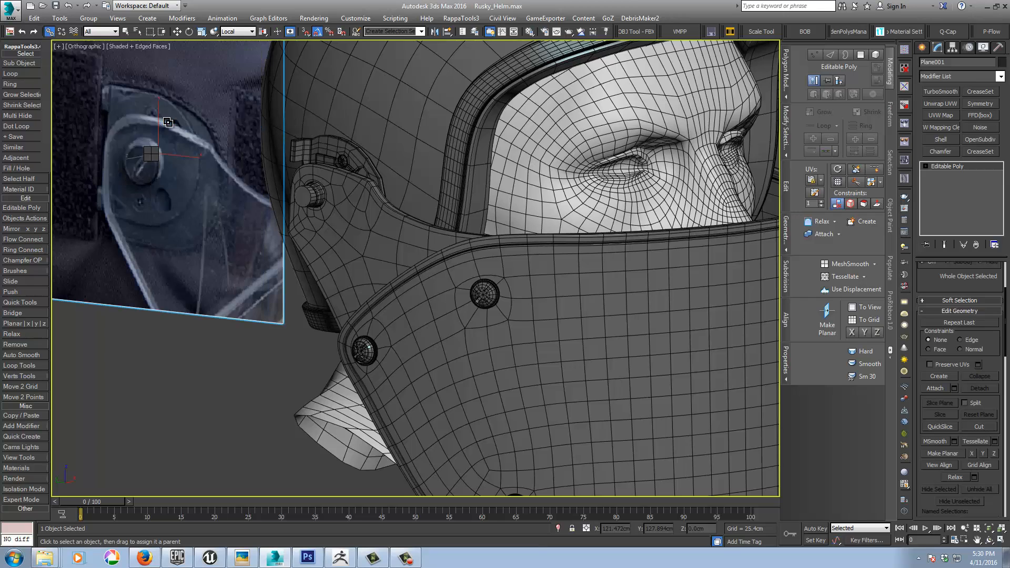
# Step: Link both sets of visor fastener objects, caps and rings, to the hinge pin on the helmet's side
pyautogui.click(362, 349)
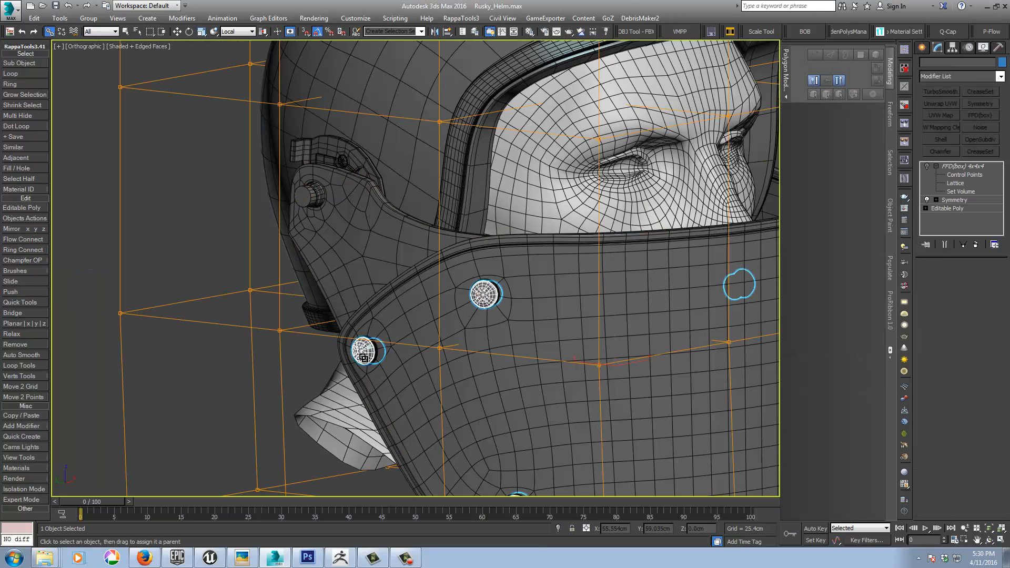
pyautogui.moveTo(325, 239); pyautogui.dragTo(307, 197)
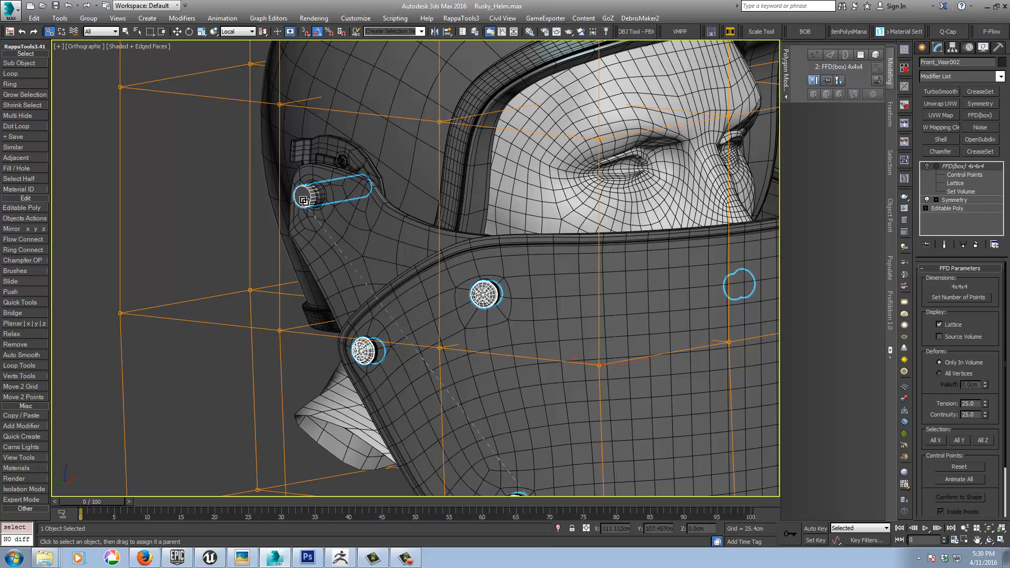
pyautogui.click(374, 352)
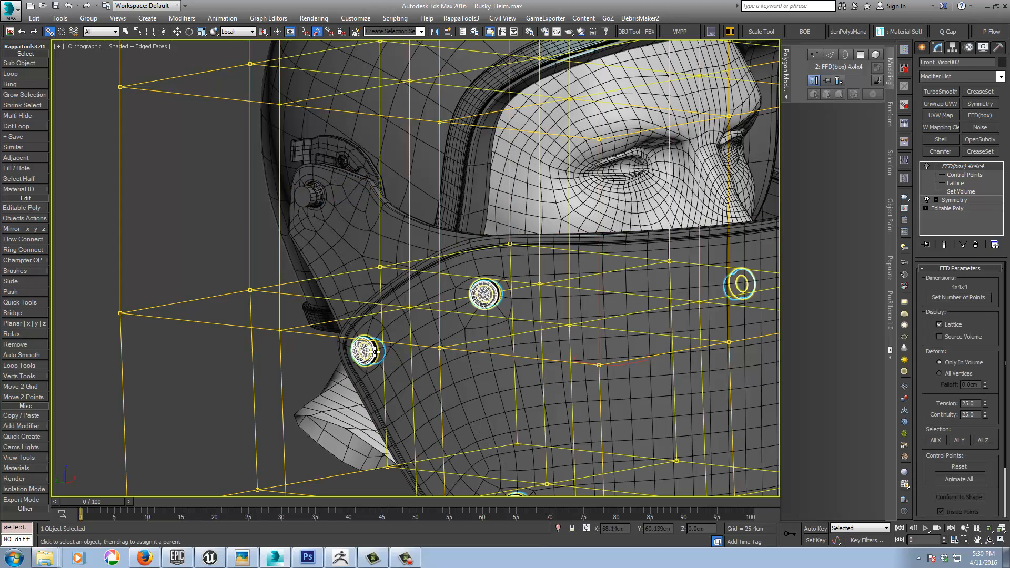
pyautogui.moveTo(358, 294); pyautogui.dragTo(307, 197)
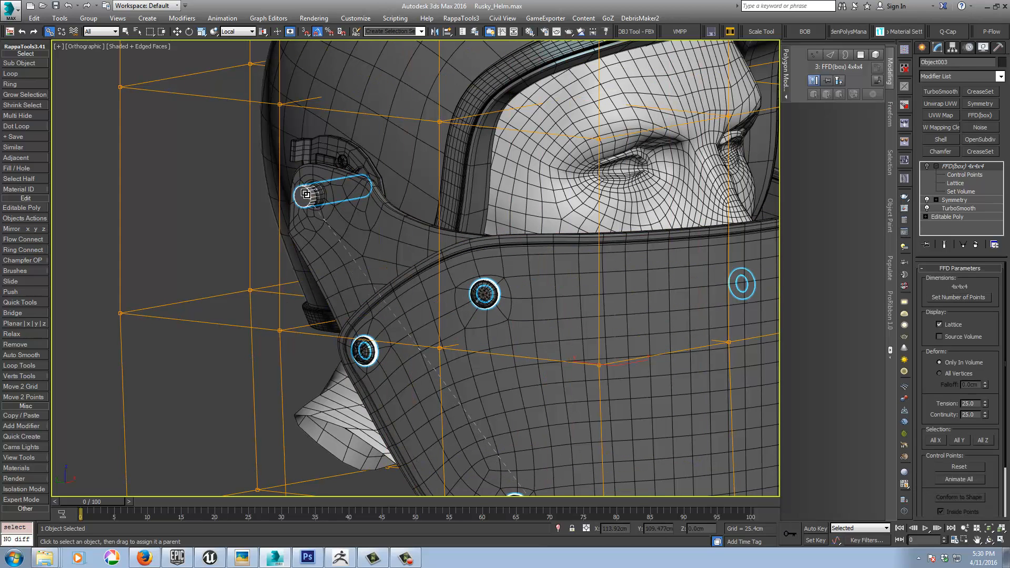
# Step: Deselect everything, advance the animation to frame 16, and check from several angles how the linked fasteners follow the visor
pyautogui.scroll(-5, 354, 293)
pyautogui.moveTo(354, 292); pyautogui.dragTo(309, 241, button='middle')
pyautogui.click(566, 268)
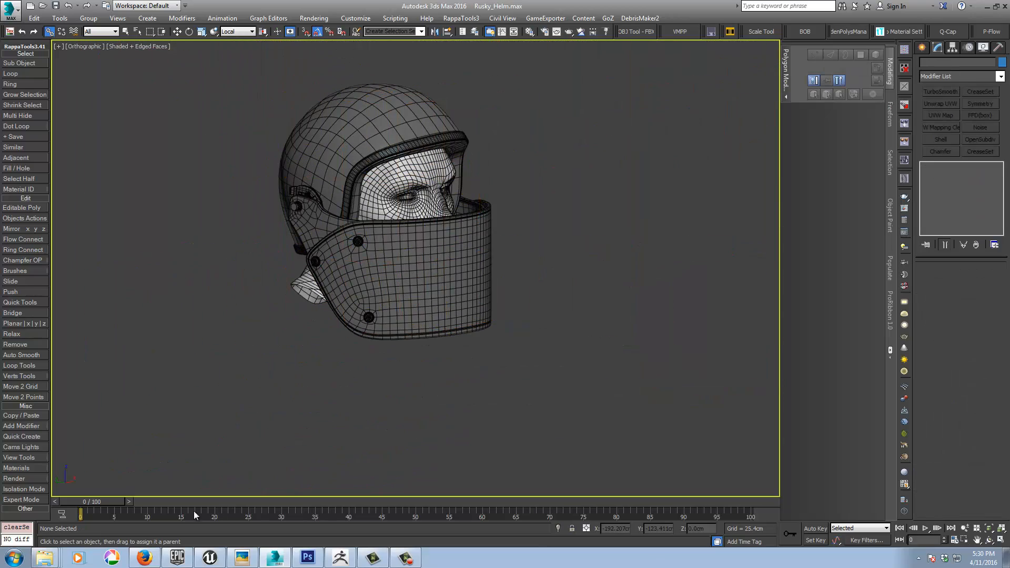
pyautogui.moveTo(101, 502); pyautogui.dragTo(208, 472)
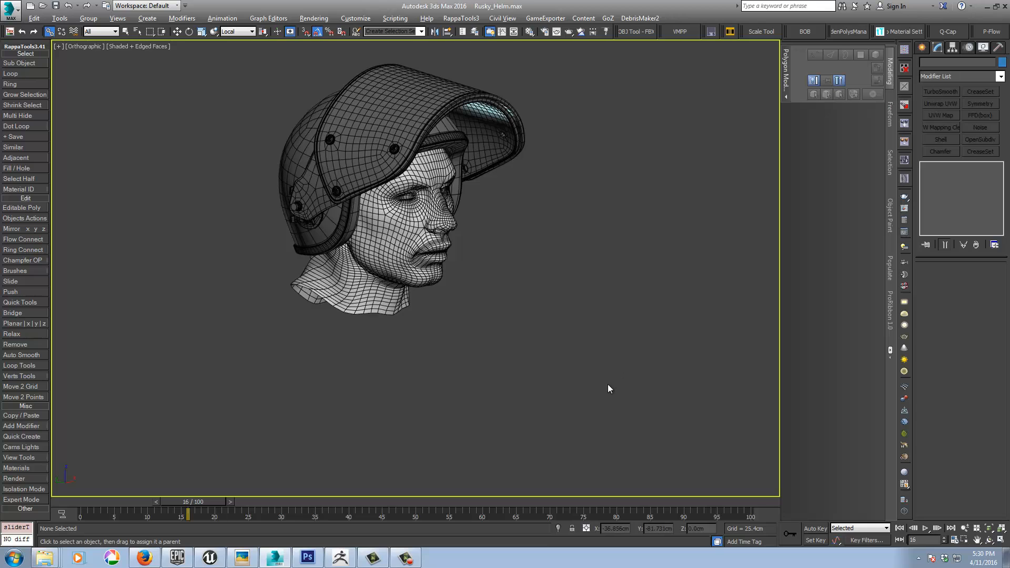
pyautogui.keyDown('alt'); pyautogui.moveTo(607, 384); pyautogui.dragTo(557, 363, button='middle'); pyautogui.keyUp('alt')
pyautogui.moveTo(557, 363); pyautogui.dragTo(508, 433, button='middle')
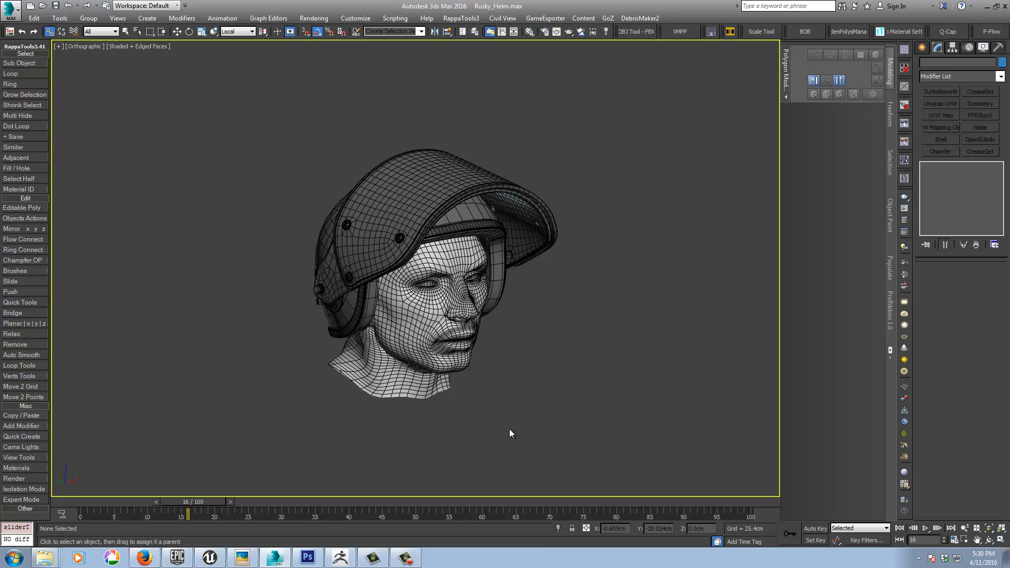
pyautogui.keyDown('alt'); pyautogui.moveTo(511, 431); pyautogui.dragTo(516, 394, button='middle'); pyautogui.keyUp('alt')
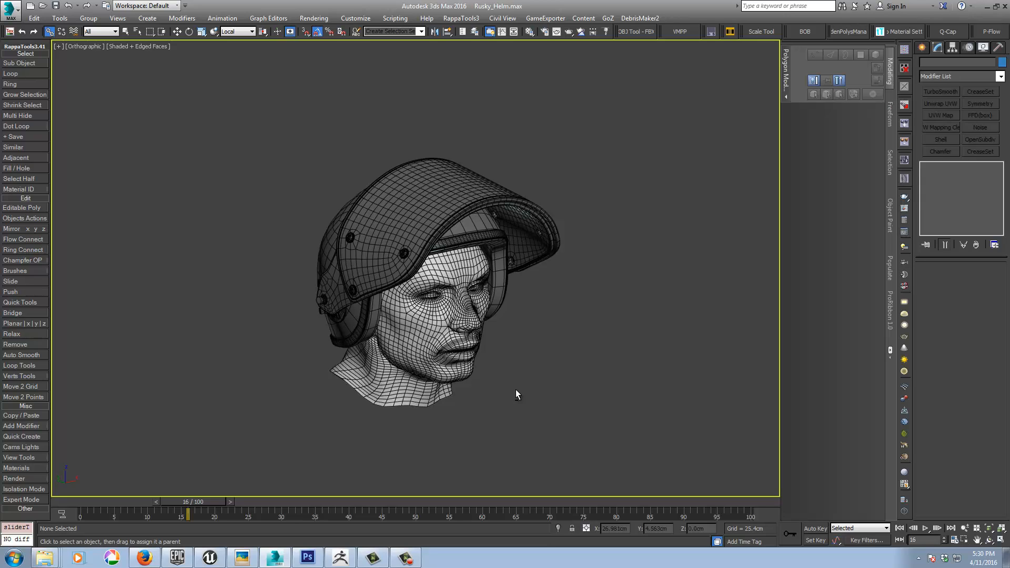